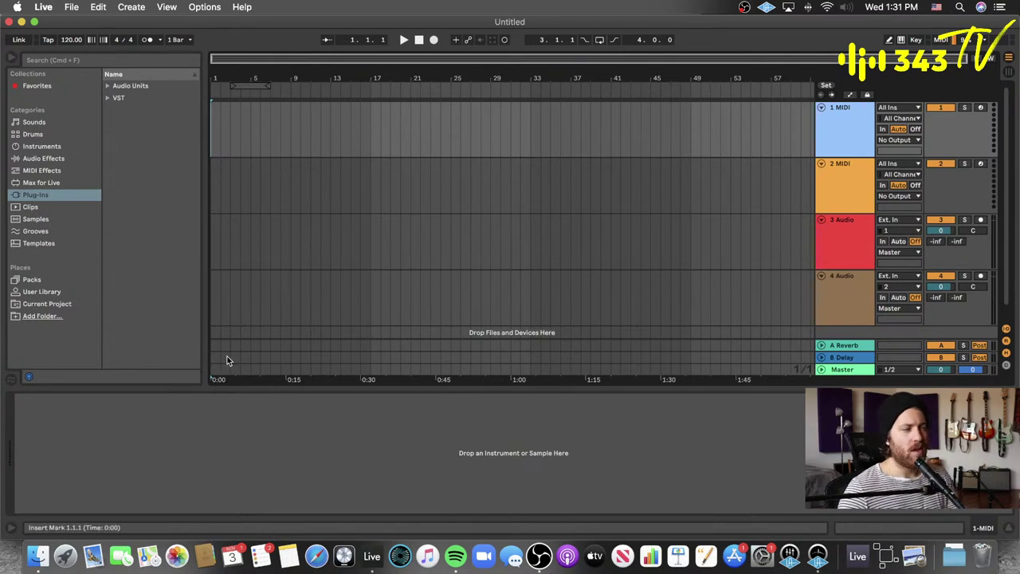
# - Load the Wavetable instrument onto the second MIDI track and set oscillator 1's wavetable position to 31%
pyautogui.click(372, 191)
pyautogui.click(372, 247)
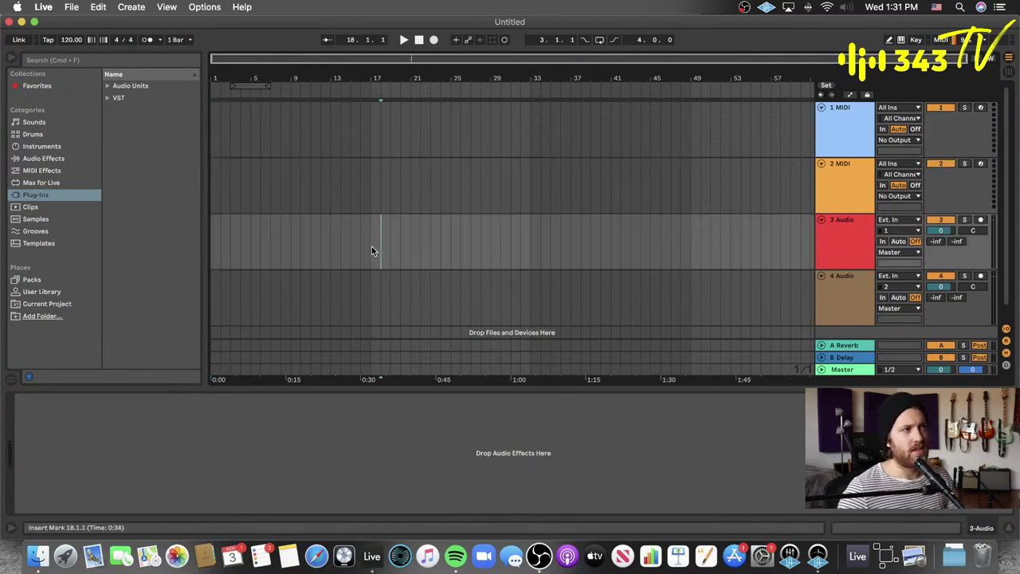
pyautogui.click(214, 201)
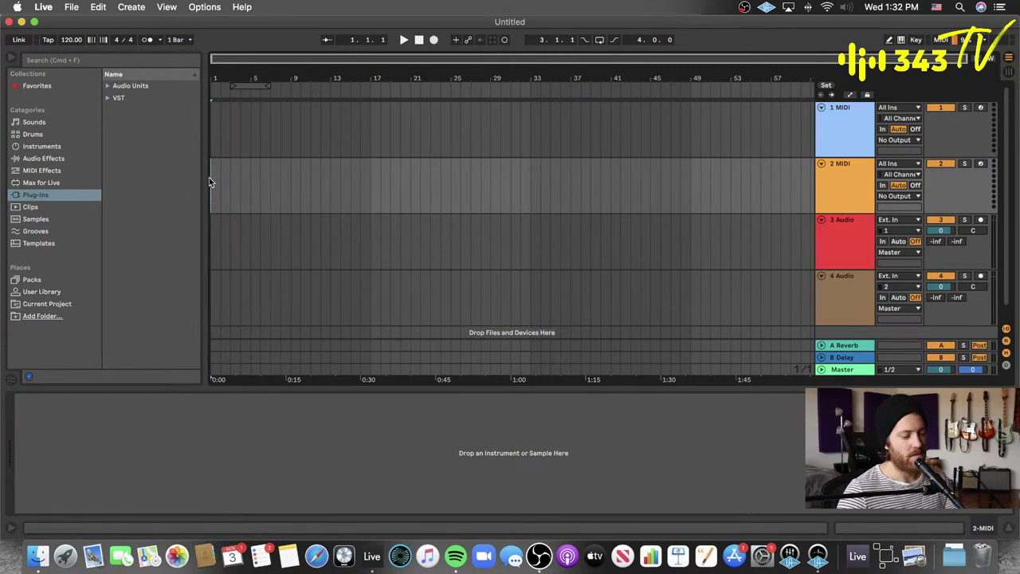
pyautogui.click(53, 147)
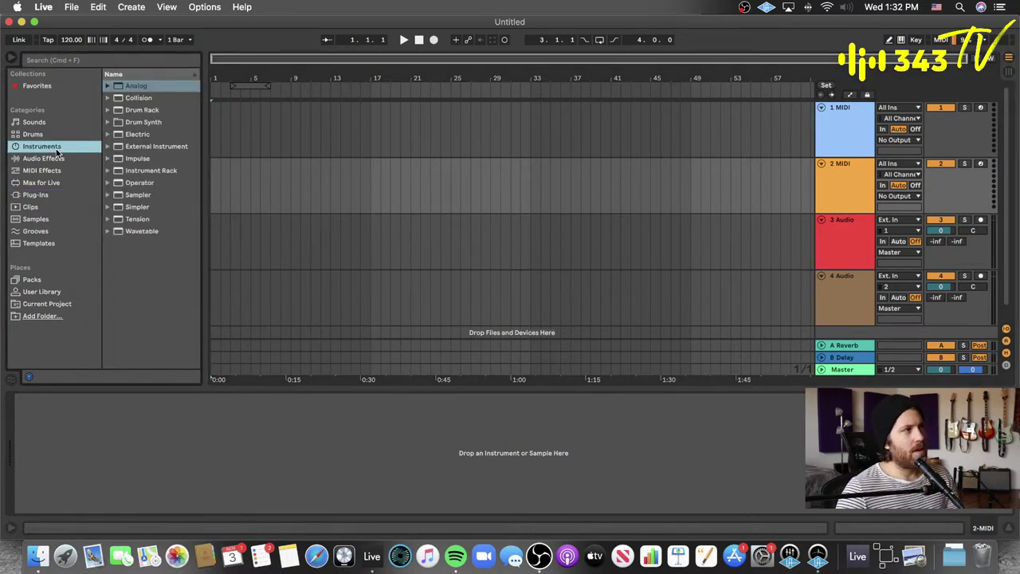
pyautogui.click(142, 231)
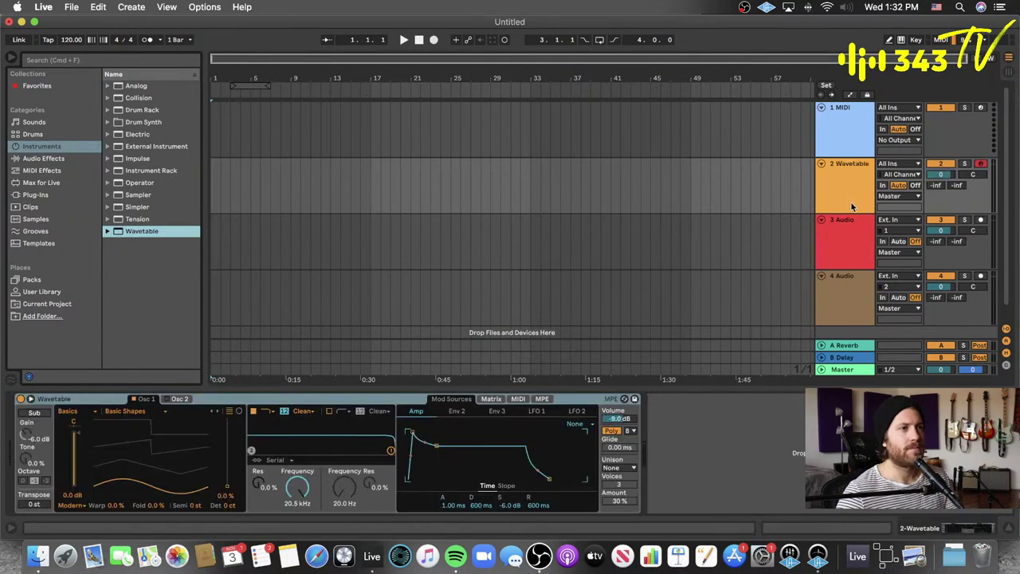
pyautogui.moveTo(172, 485); pyautogui.dragTo(171, 464)
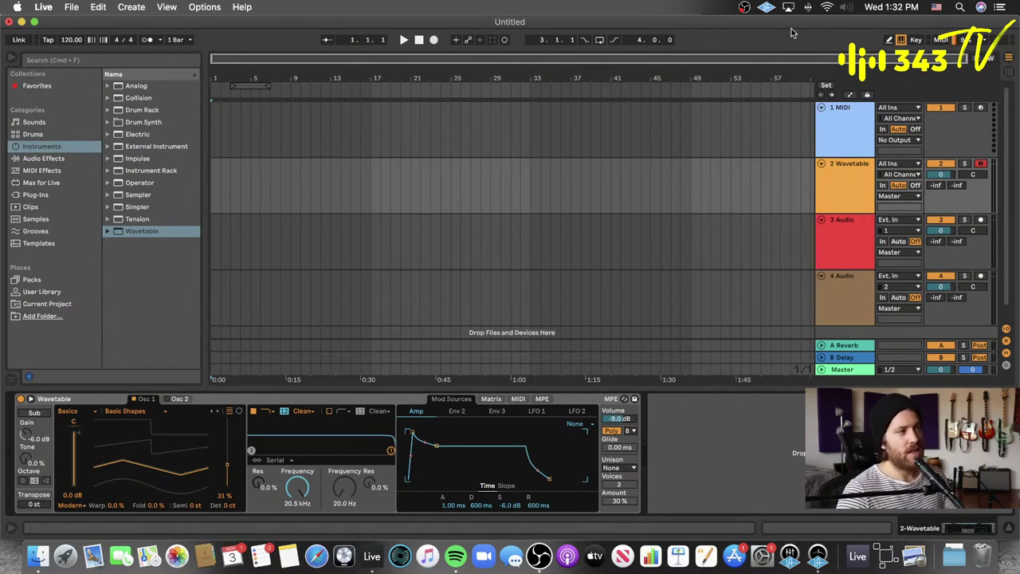
# - Turn on the metronome with the cue volume at -8.0 dB, and set the project tempo to 117 BPM
pyautogui.click(214, 191)
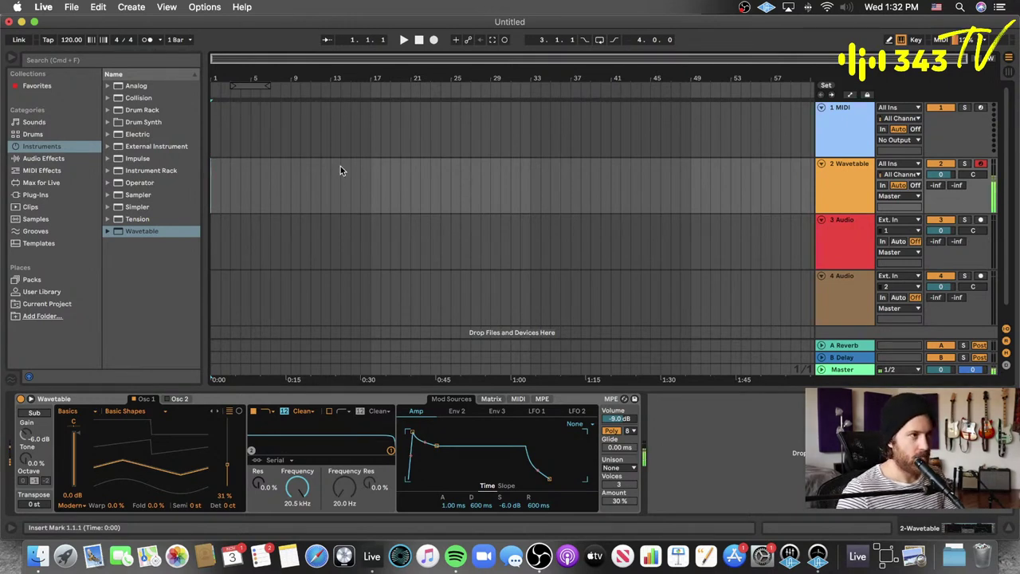
pyautogui.click(146, 40)
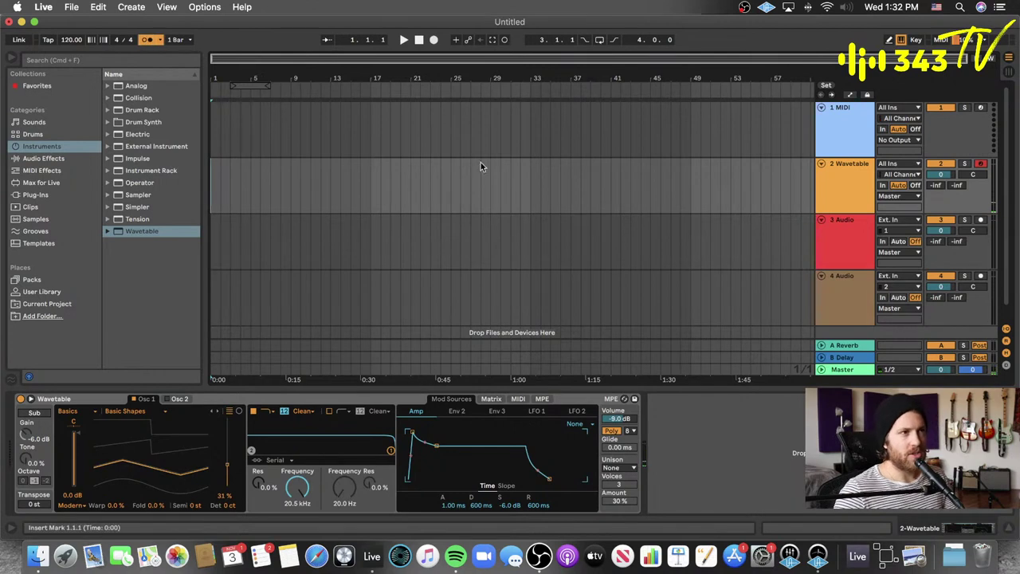
pyautogui.moveTo(972, 369); pyautogui.dragTo(972, 373)
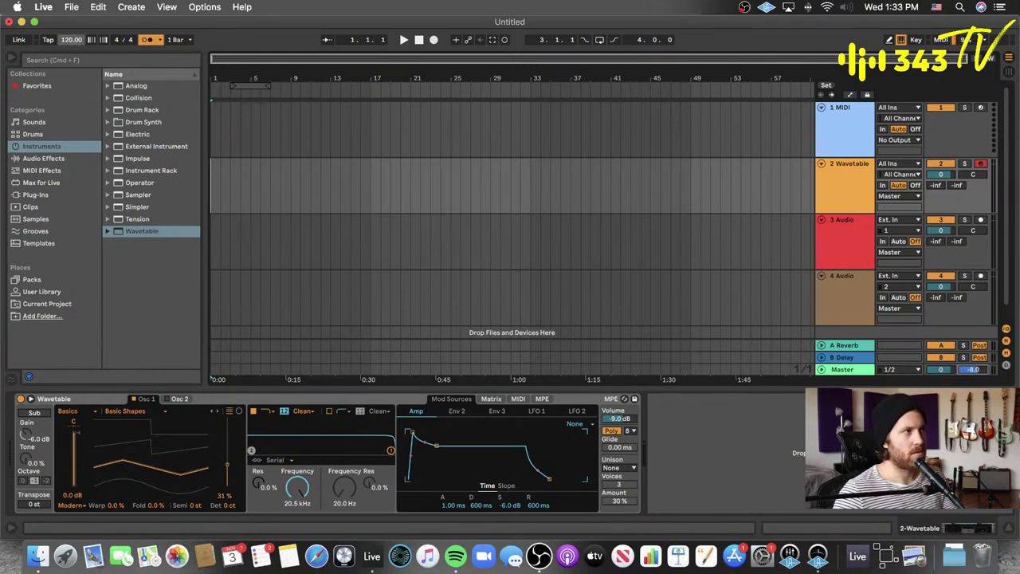
pyautogui.moveTo(70, 39)
pyautogui.mouseDown()
pyautogui.moveTo(71, 54)
pyautogui.moveTo(74, 30)
pyautogui.moveTo(75, 42)
pyautogui.mouseUp()
# - During playback, set Wavetable's amp envelope release to 1.79 s and oscillator 1's wavetable position to 7.6%
pyautogui.press('space')
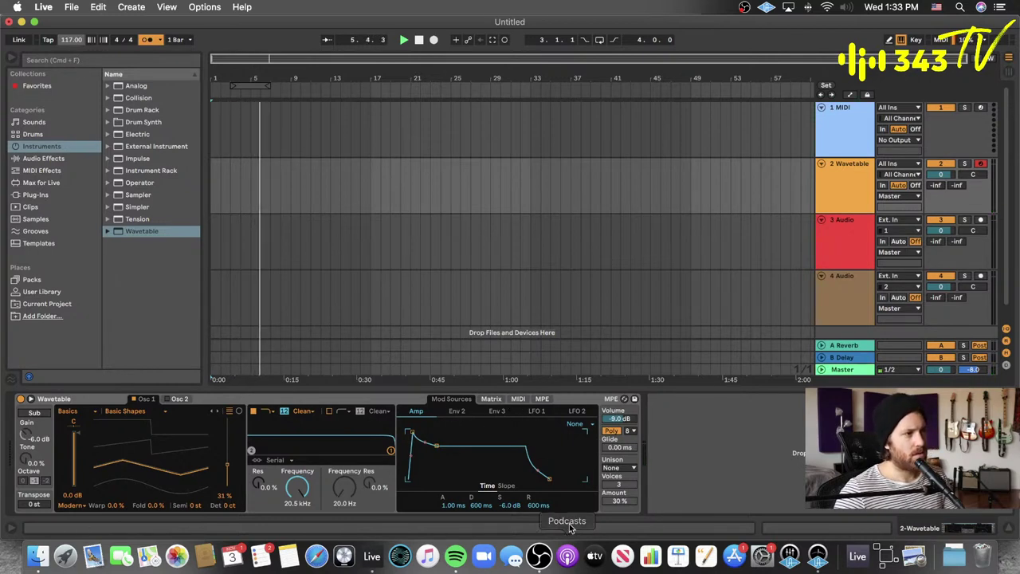
pyautogui.moveTo(539, 505); pyautogui.dragTo(539, 471)
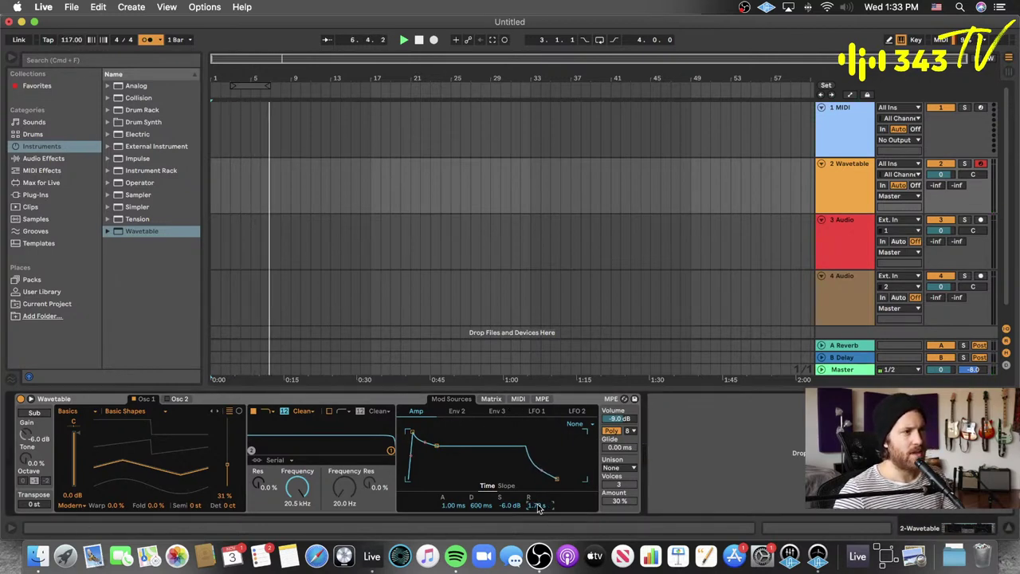
pyautogui.moveTo(158, 468); pyautogui.dragTo(101, 486)
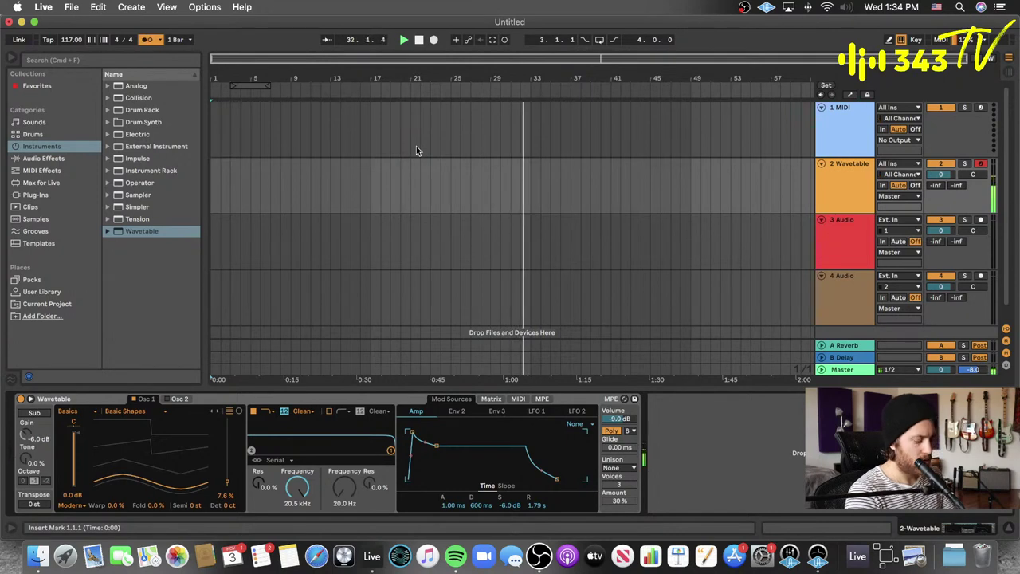
pyautogui.doubleClick(421, 41)
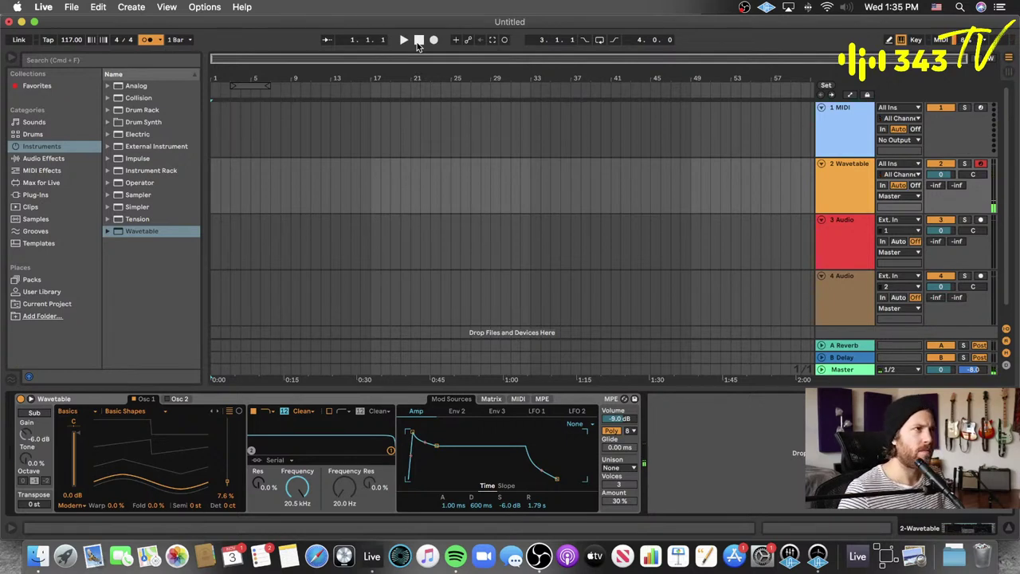
# - Record a MIDI clip on the Wavetable track from bar 1 and trim its end to bar 9
pyautogui.click(434, 40)
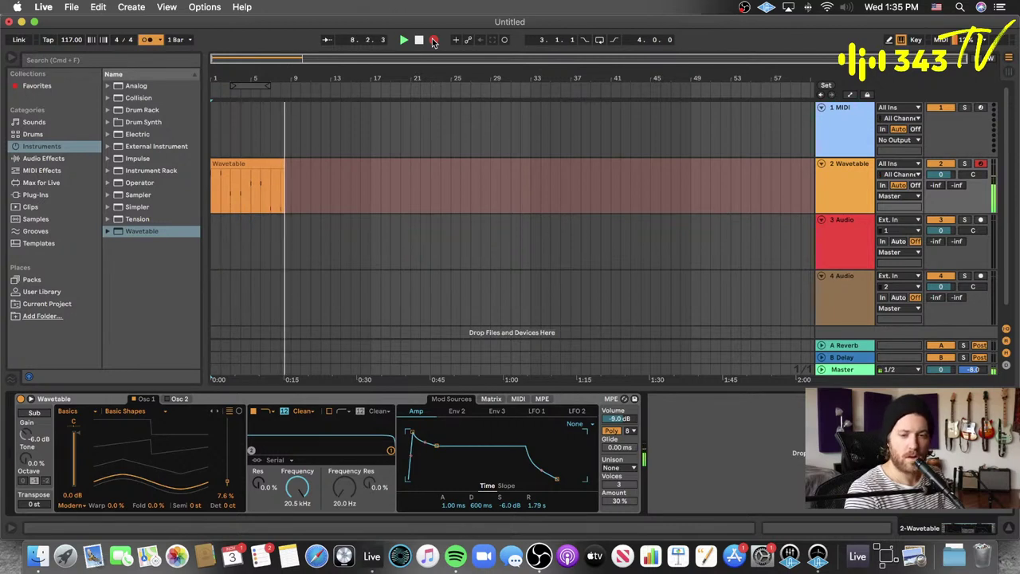
pyautogui.press('space')
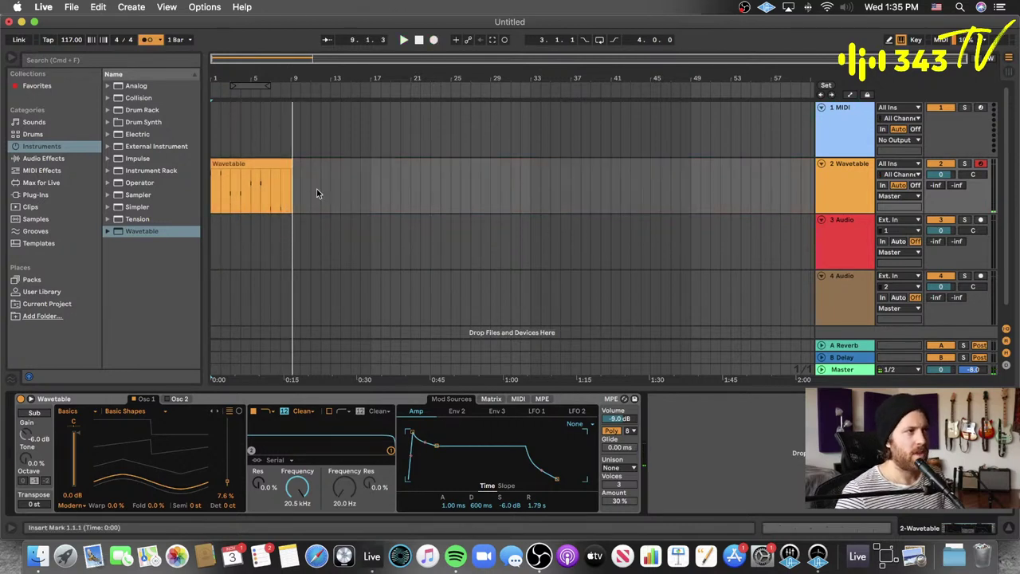
pyautogui.moveTo(289, 163); pyautogui.dragTo(287, 163)
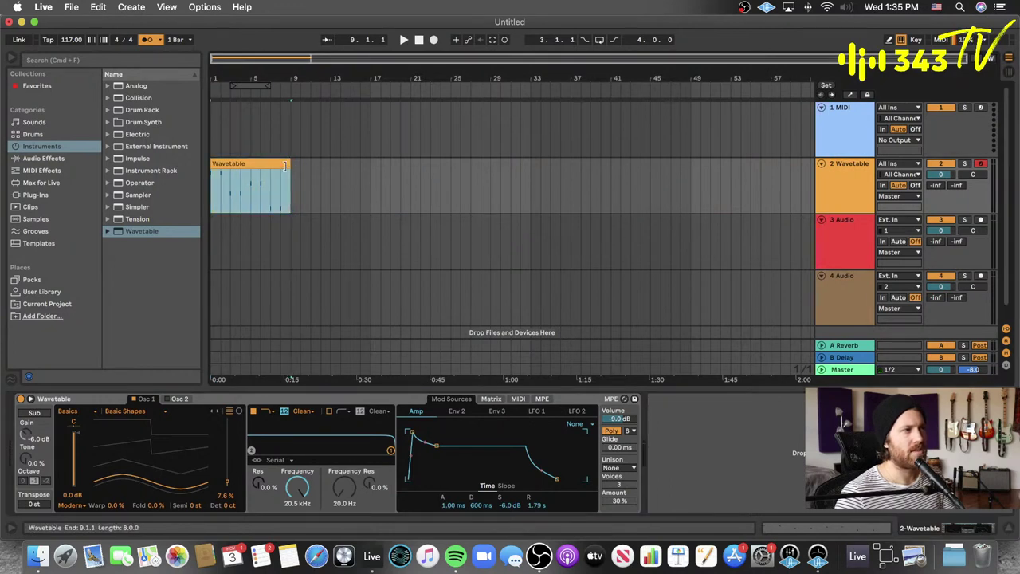
# - Quantize all the notes in the recorded Wavetable clip and return to the arrangement
pyautogui.doubleClick(273, 163)
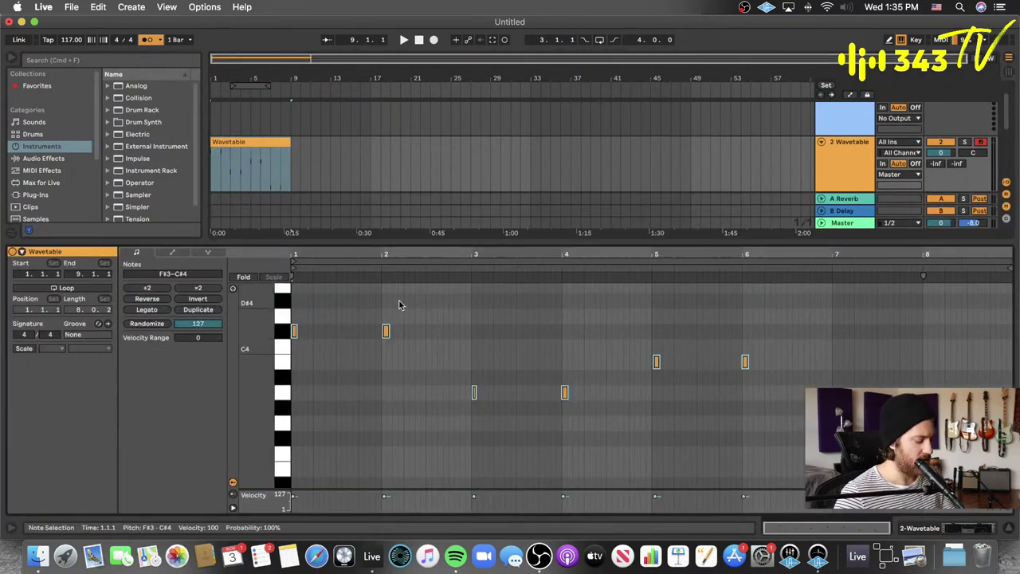
pyautogui.press('super+a')
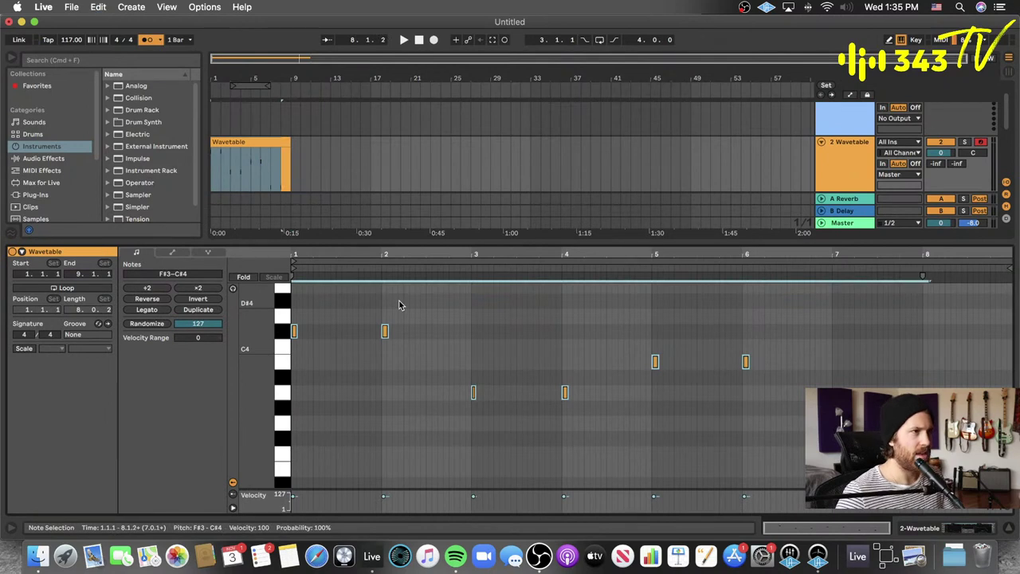
pyautogui.click(405, 241)
pyautogui.click(271, 163)
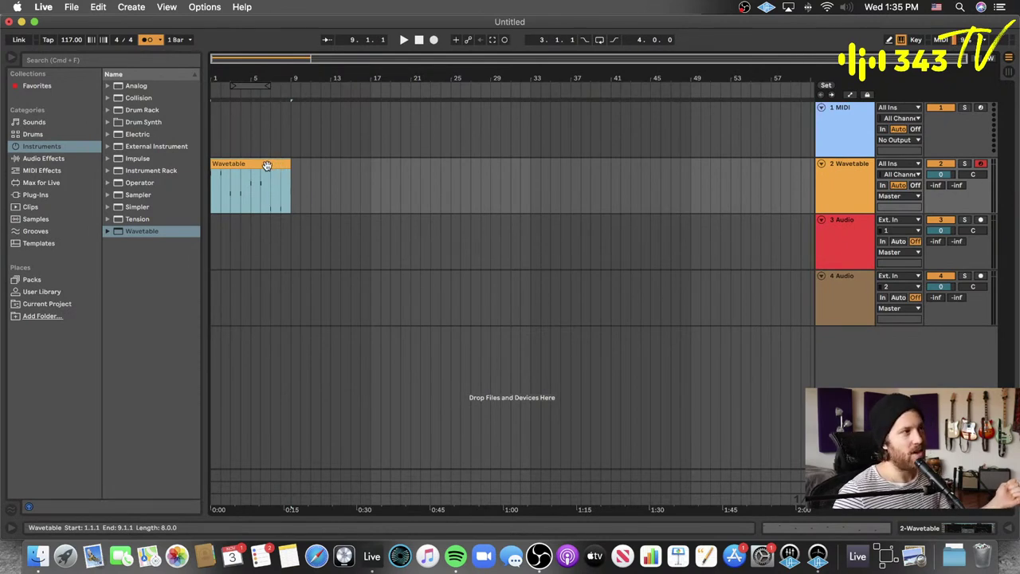
# - Duplicate the eight-bar Wavetable clip directly after the original, starting at bar 9
pyautogui.click(245, 188)
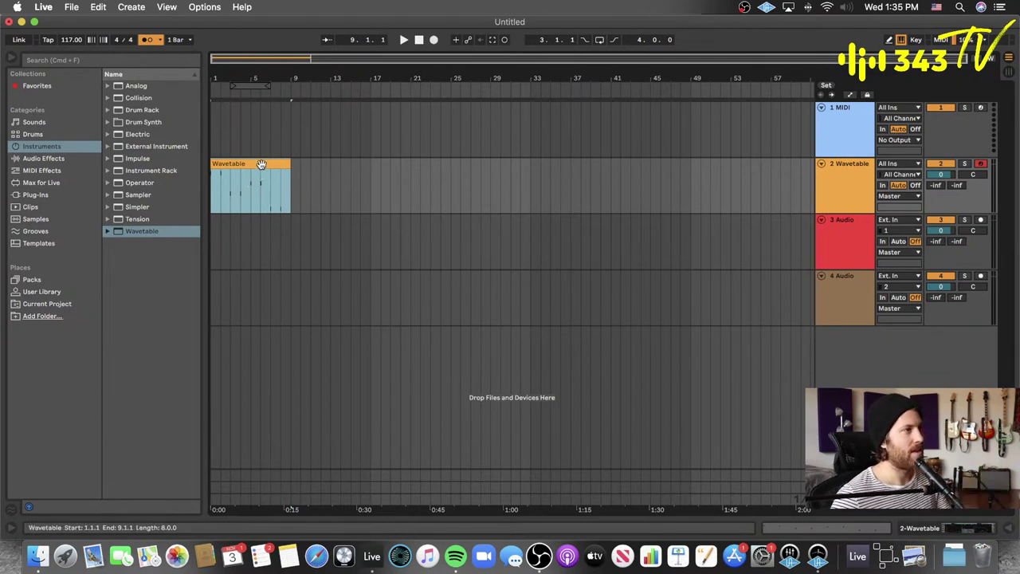
pyautogui.press('super+f')
pyautogui.click(341, 181)
pyautogui.click(267, 164)
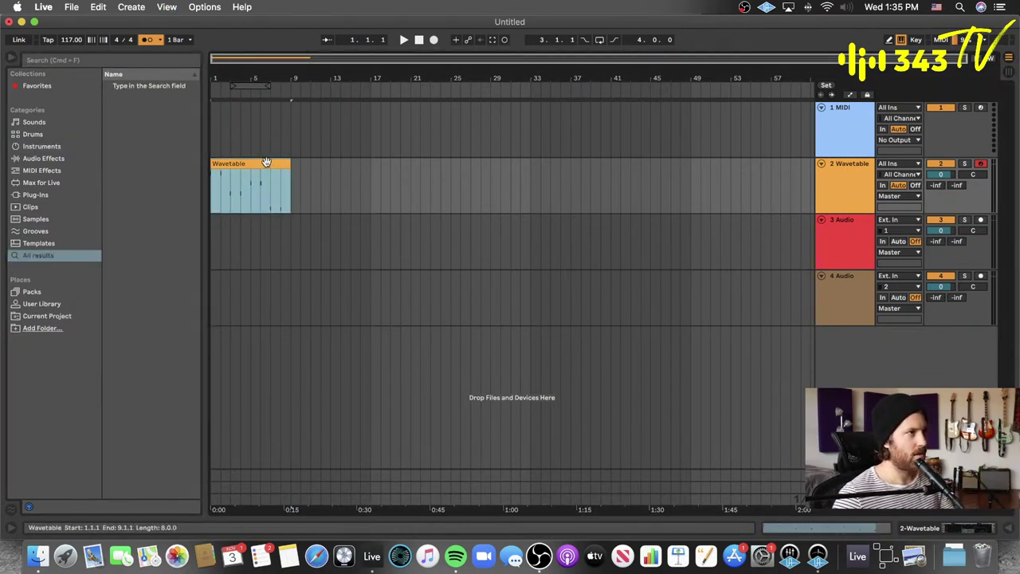
pyautogui.press('super+d')
# - Loop the arrangement over both Wavetable clips, from bar 1 for 16 bars
pyautogui.click(268, 163)
pyautogui.keyDown('shift'); pyautogui.click(319, 163); pyautogui.keyUp('shift')
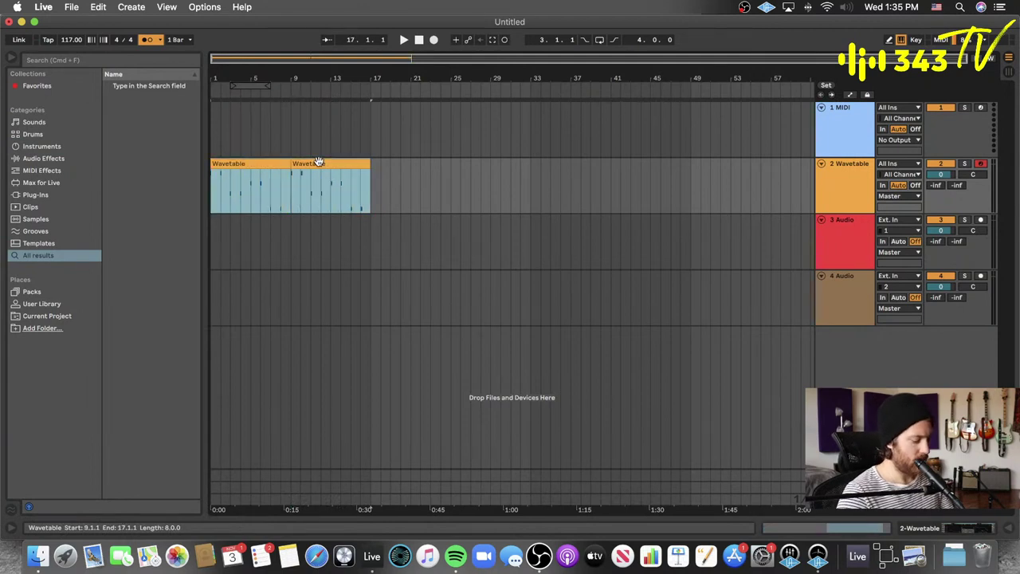
pyautogui.press('super+l')
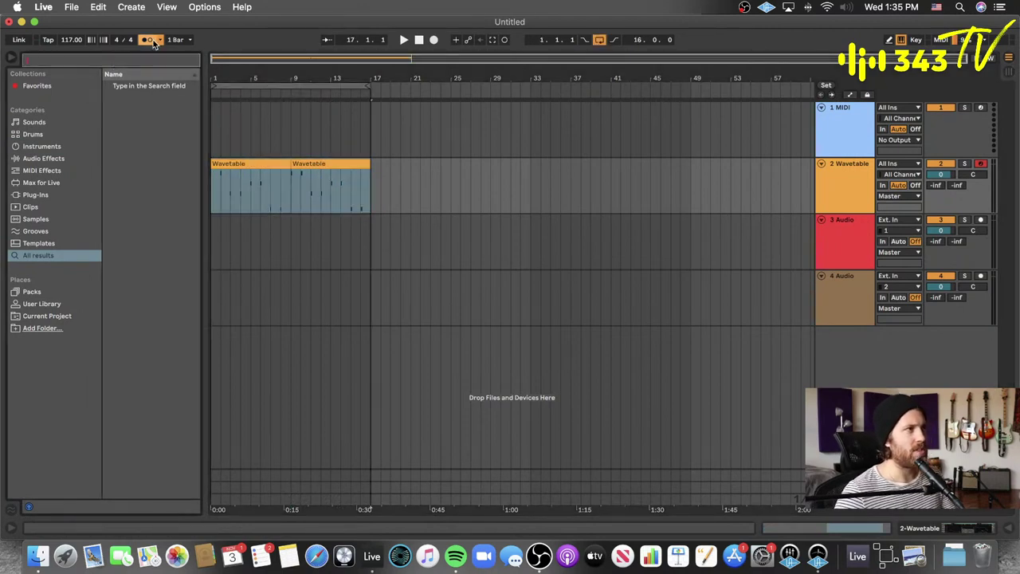
# - Turn off the metronome and play the looped clips from bar 1 with the Wavetable device controls shown
pyautogui.click(237, 164)
pyautogui.hotkey('shift', 'Tab')
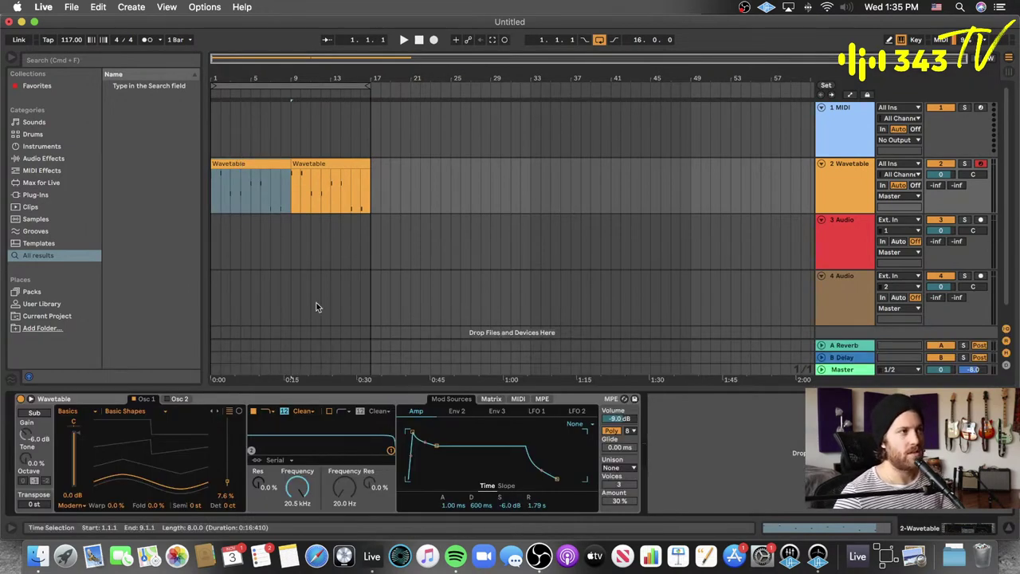
pyautogui.click(214, 193)
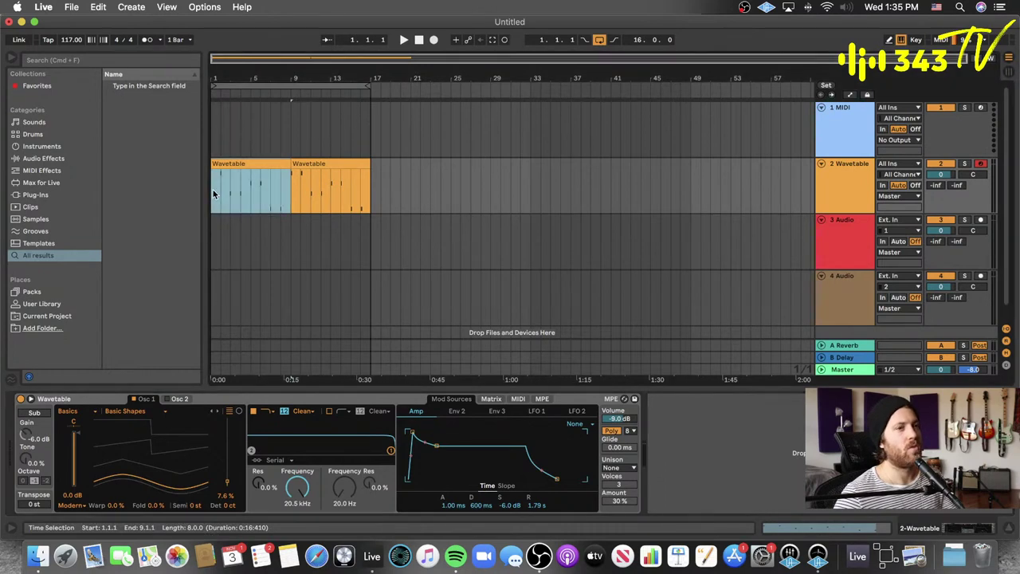
pyautogui.click(214, 192)
pyautogui.press('space')
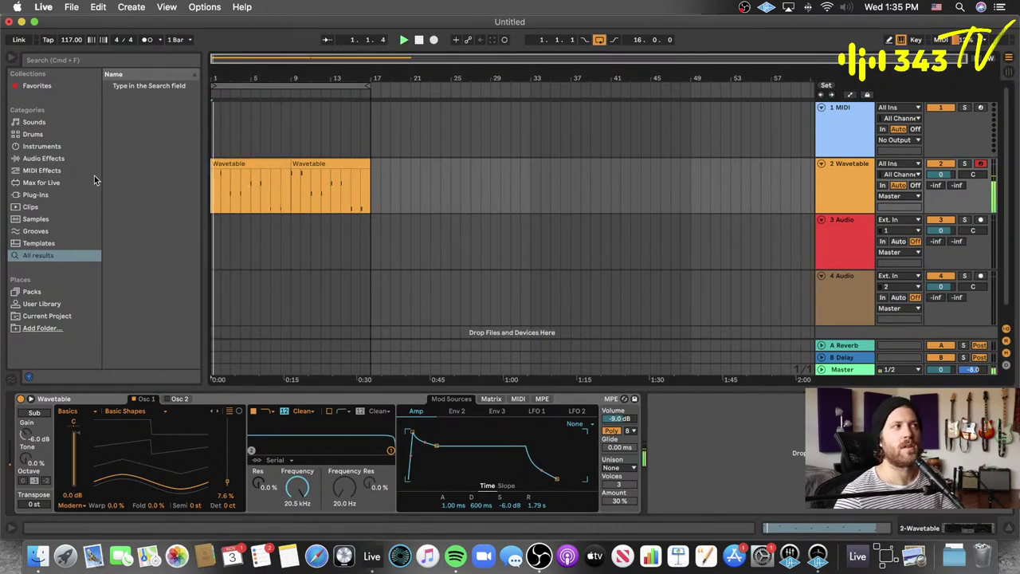
# - Load the Toraverb 2 Audio Unit by D16 Group after Wavetable on the second track
pyautogui.click(45, 194)
pyautogui.click(112, 88)
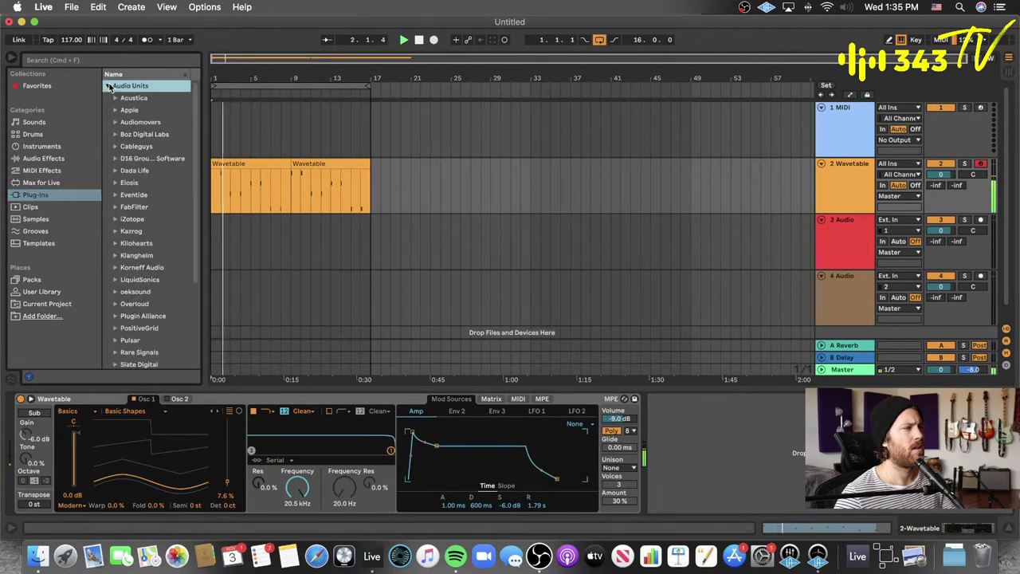
pyautogui.scroll(-5, 151, 159)
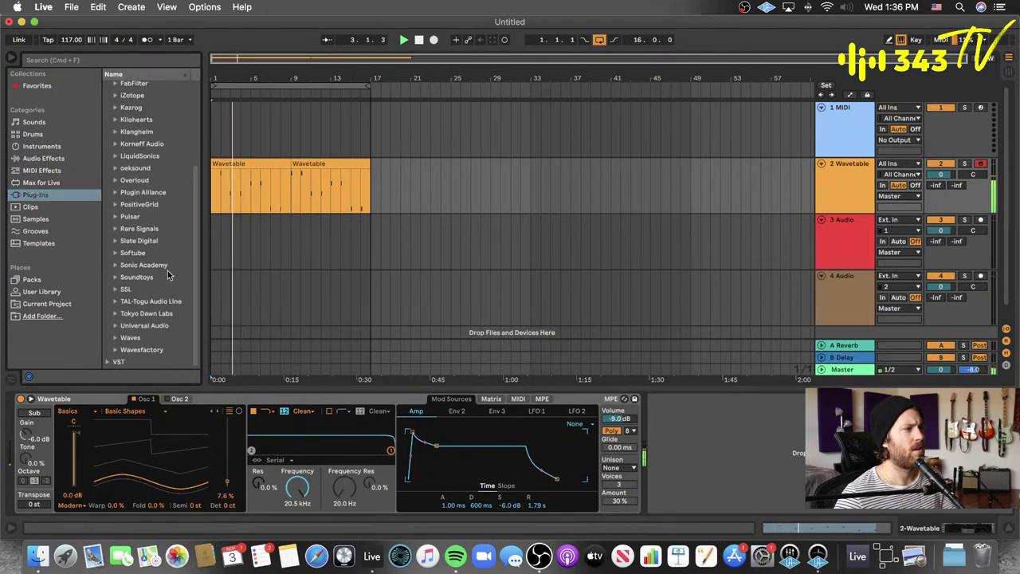
pyautogui.moveTo(205, 255); pyautogui.dragTo(236, 257)
pyautogui.scroll(3, 166, 216)
pyautogui.scroll(3, 165, 215)
pyautogui.click(115, 158)
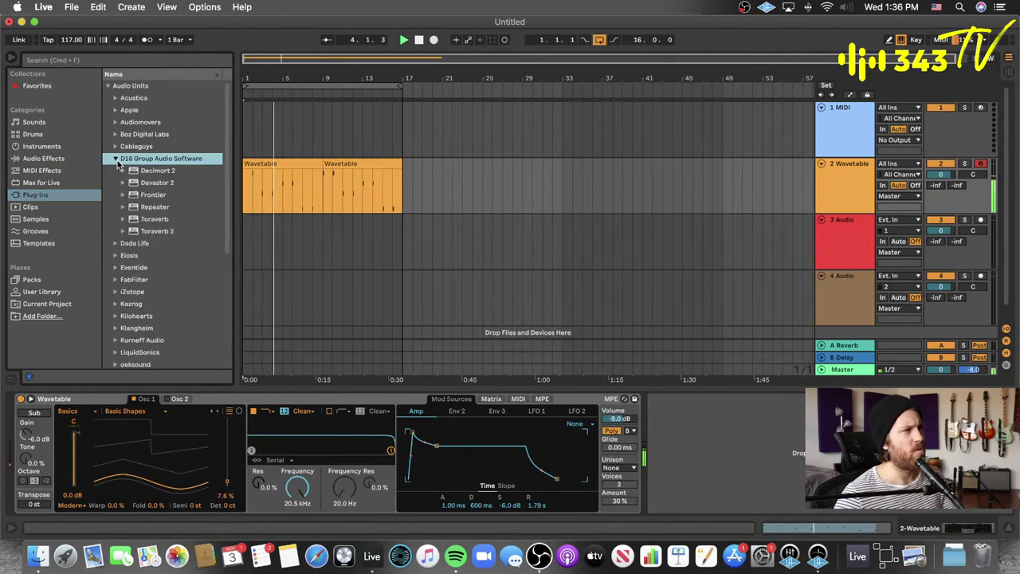
pyautogui.click(163, 232)
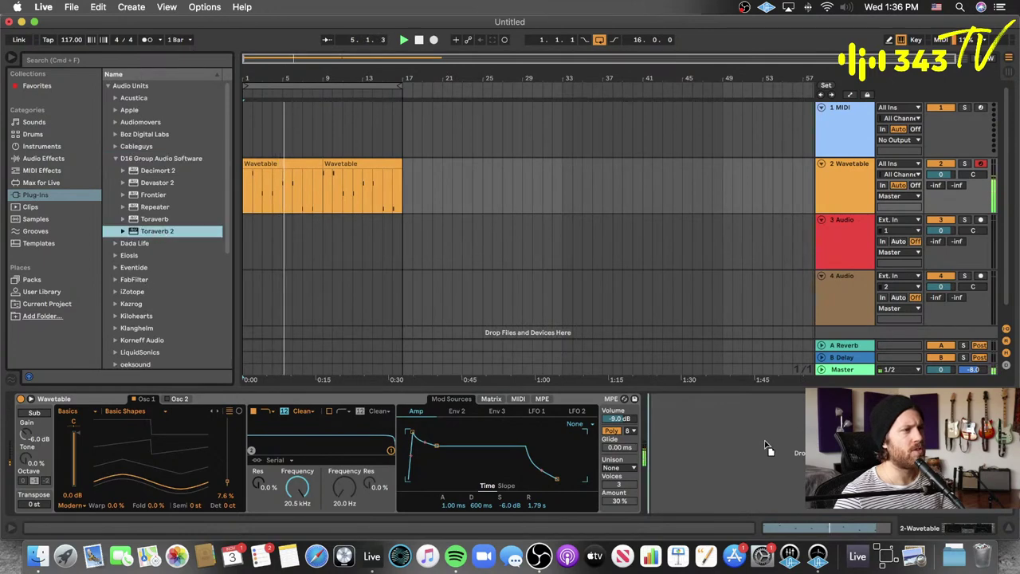
pyautogui.moveTo(164, 231); pyautogui.dragTo(777, 448)
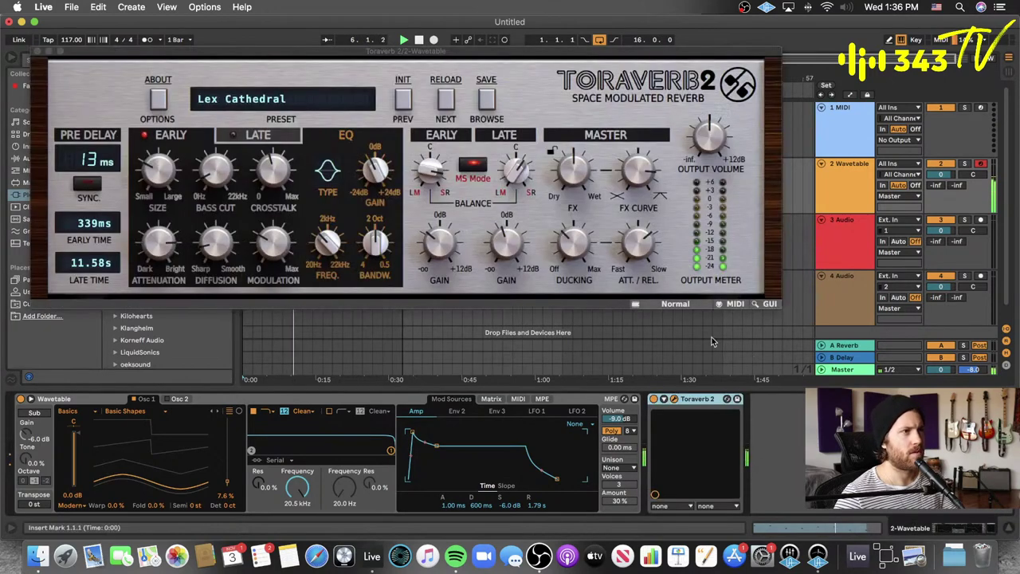
# - Set Toraverb 2's master FX mix to 25/75% dry/wet and adjust the late size for a late time of 12.65 s
pyautogui.moveTo(570, 170)
pyautogui.mouseDown()
pyautogui.moveTo(584, 157)
pyautogui.moveTo(580, 169)
pyautogui.mouseUp()
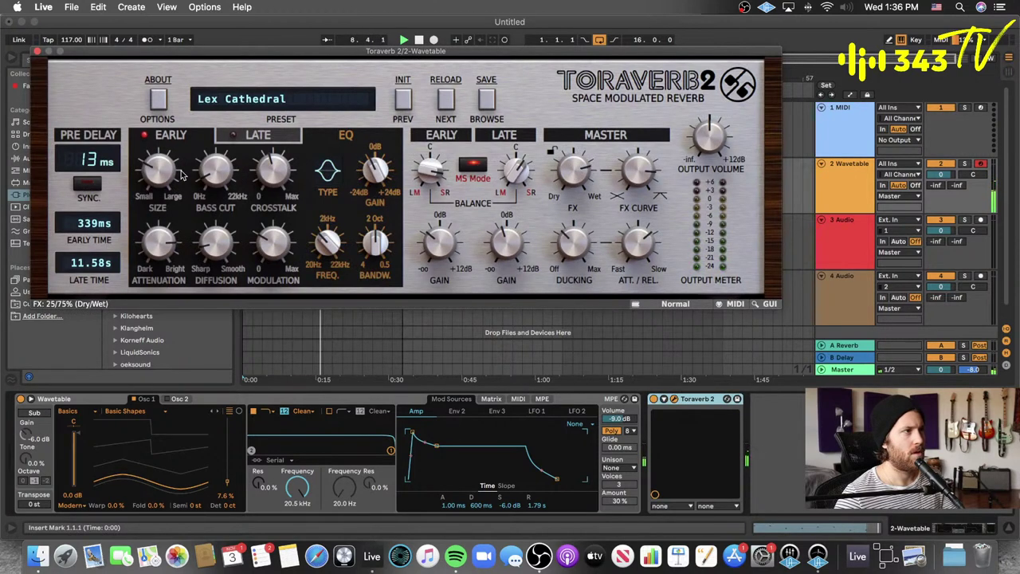
pyautogui.click(232, 142)
pyautogui.moveTo(183, 160); pyautogui.dragTo(157, 177)
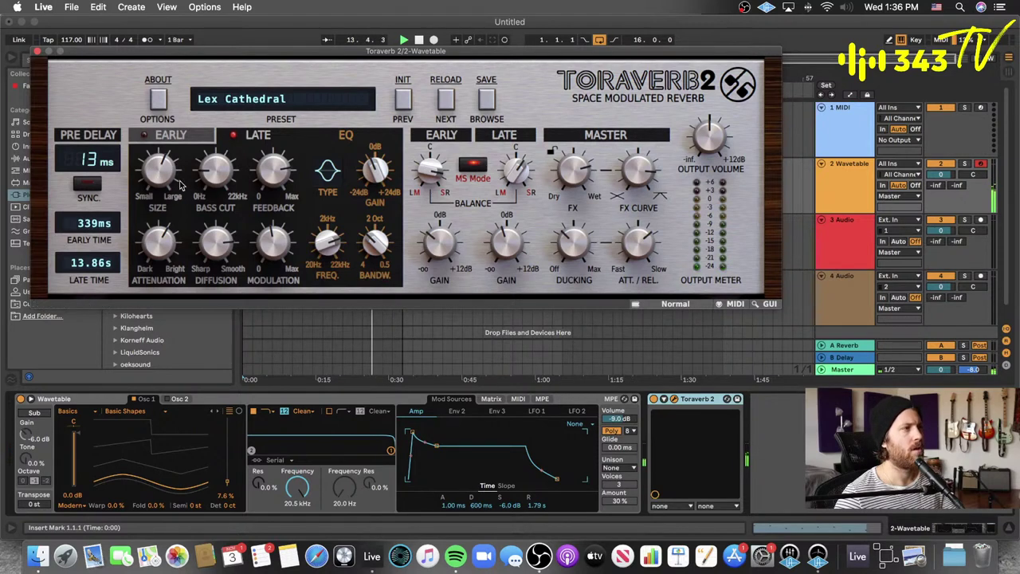
pyautogui.moveTo(163, 180); pyautogui.dragTo(164, 184)
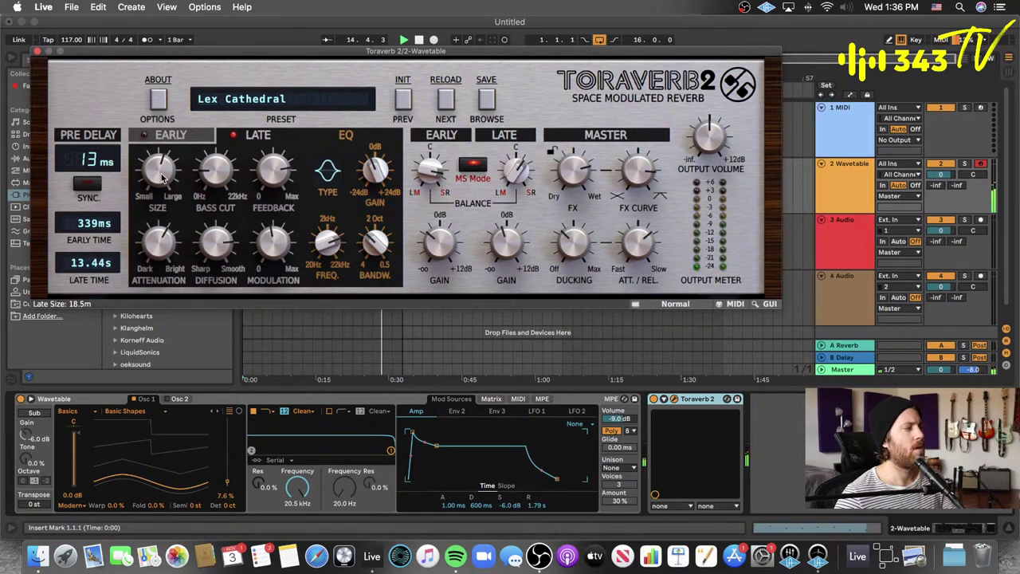
pyautogui.moveTo(163, 179); pyautogui.dragTo(162, 183)
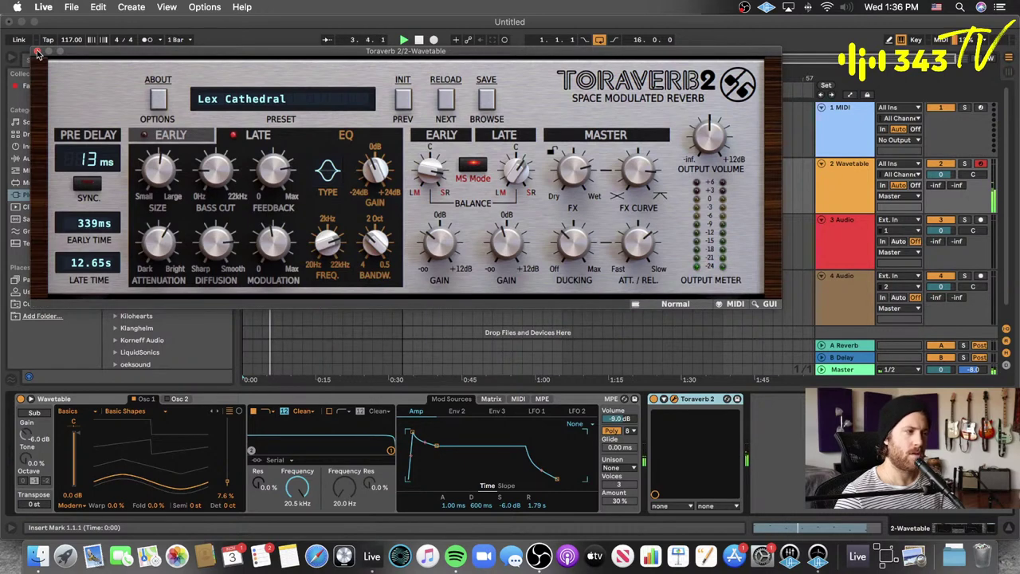
# - Set Wavetable's oscillator 2 to the Swept Noise table from the Noise category, with a wavetable position of 36%
pyautogui.click(178, 399)
pyautogui.click(72, 411)
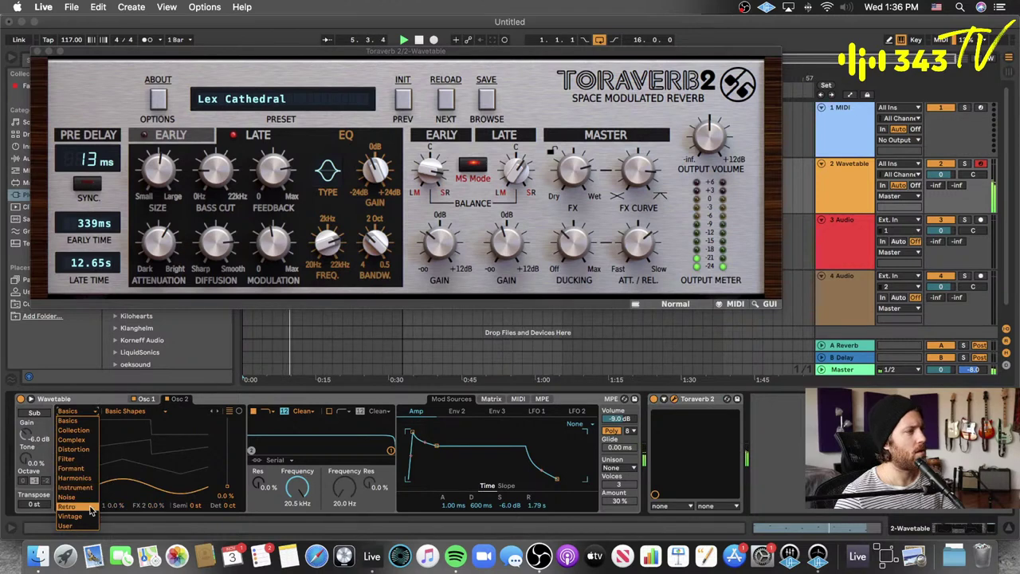
pyautogui.click(66, 496)
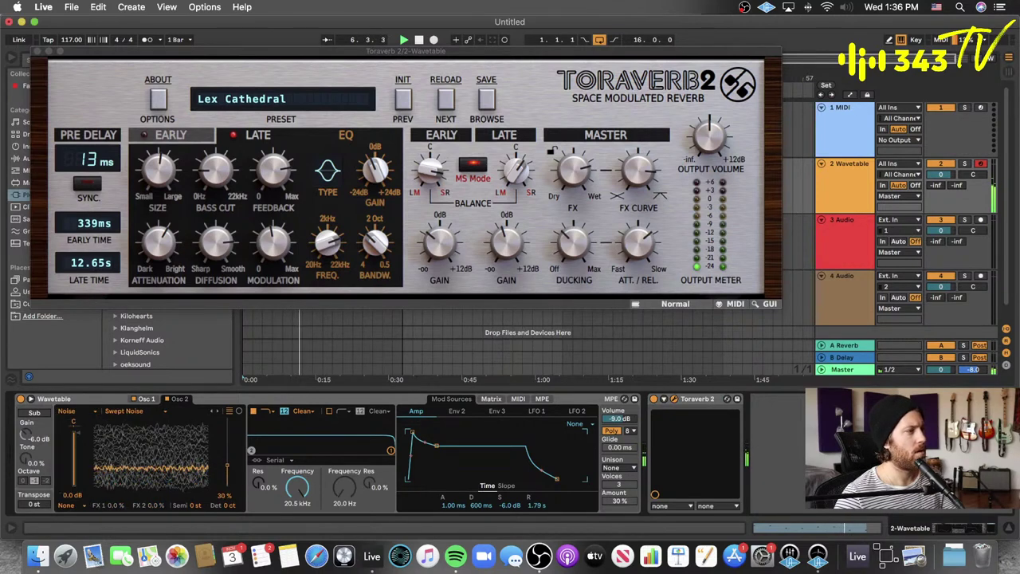
pyautogui.moveTo(227, 466); pyautogui.dragTo(227, 461)
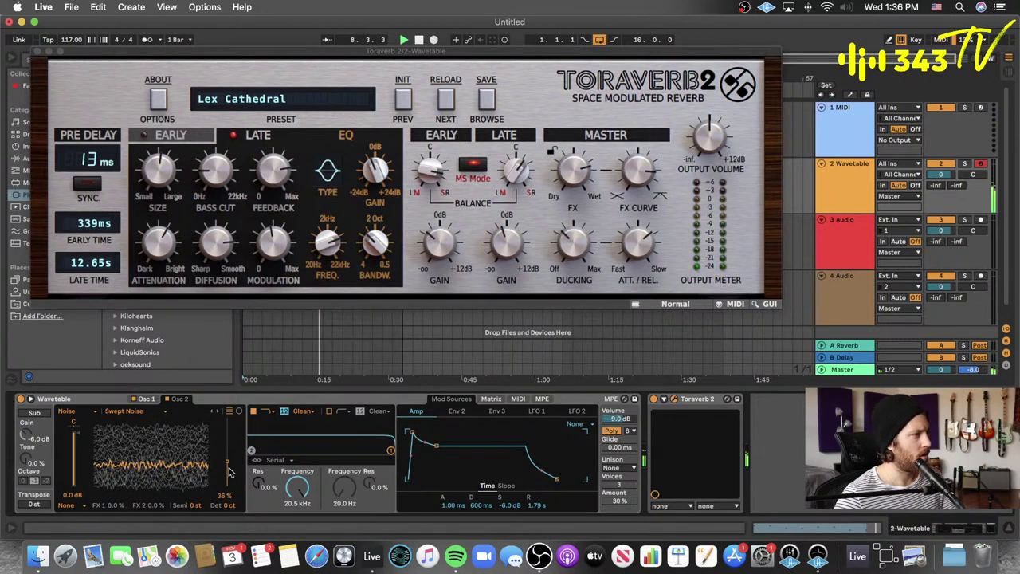
# - Lower Wavetable's first filter frequency to 1.24 kHz and close the Toraverb 2 window
pyautogui.moveTo(296, 488); pyautogui.dragTo(297, 526)
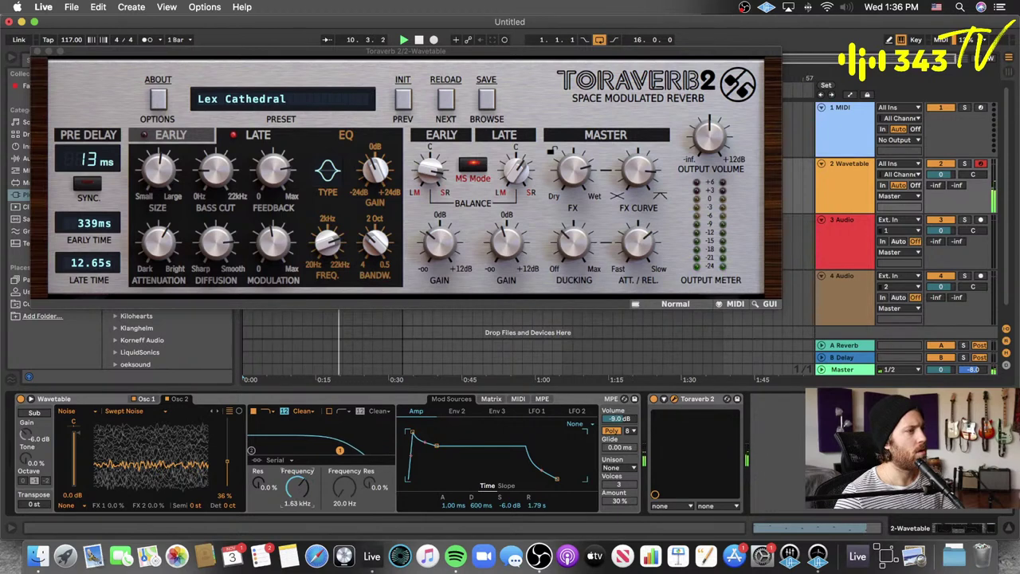
pyautogui.moveTo(297, 487); pyautogui.dragTo(296, 493)
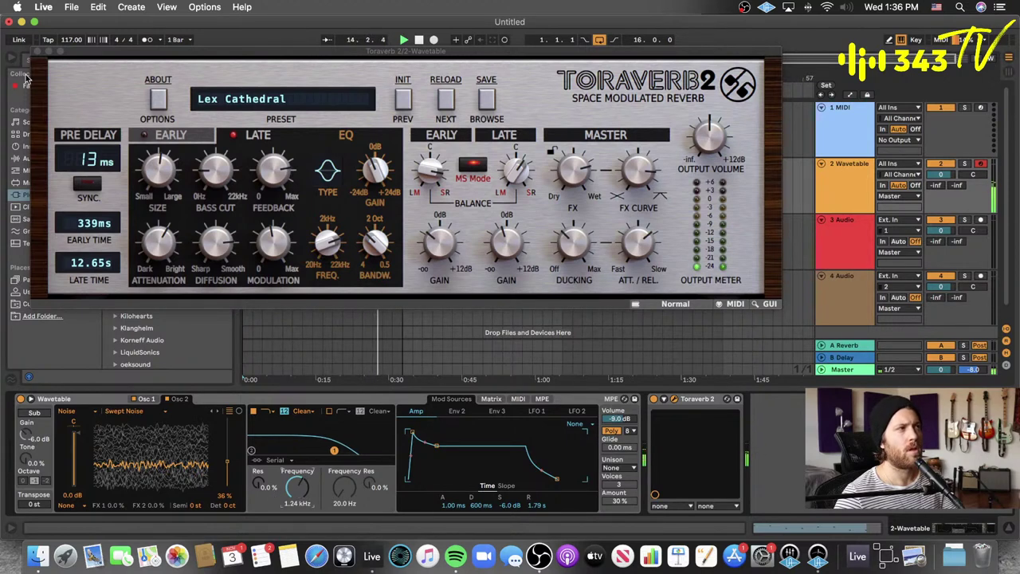
pyautogui.click(36, 51)
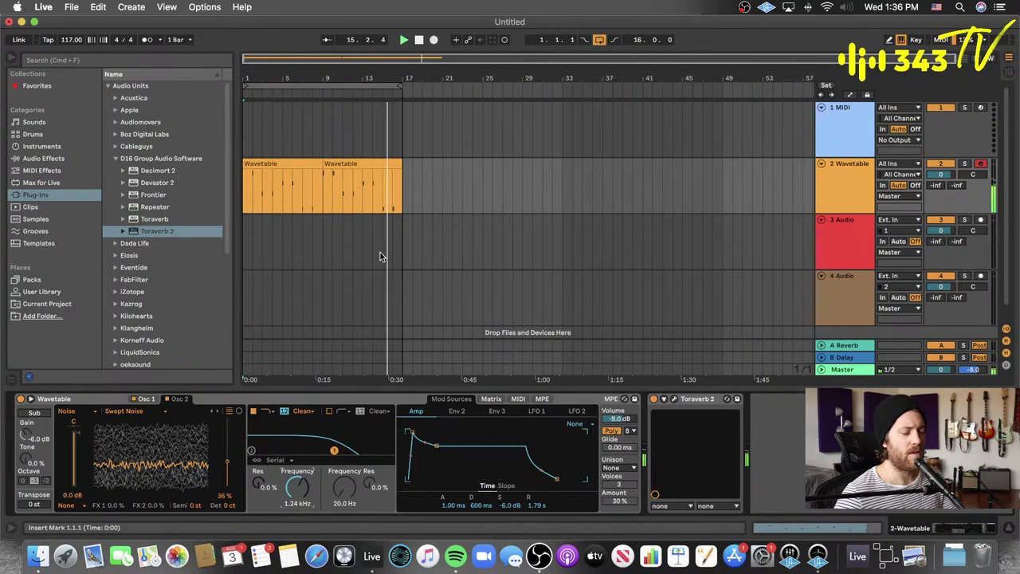
# - Move the Wavetable track above the MIDI track and rename it Blip
pyautogui.click(864, 186)
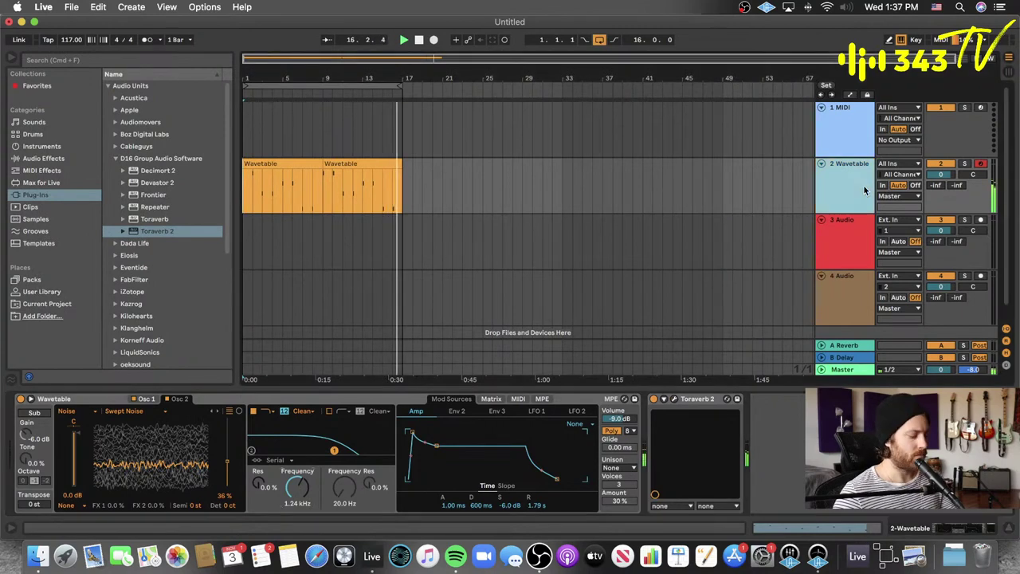
pyautogui.moveTo(846, 205); pyautogui.dragTo(843, 121)
pyautogui.click(846, 168)
pyautogui.click(850, 127)
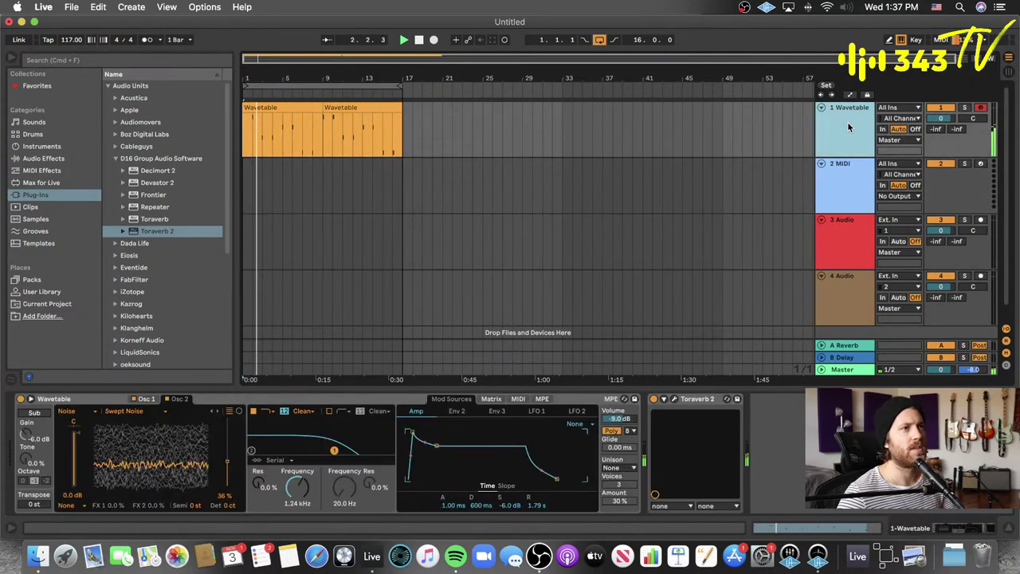
pyautogui.press('super+r')
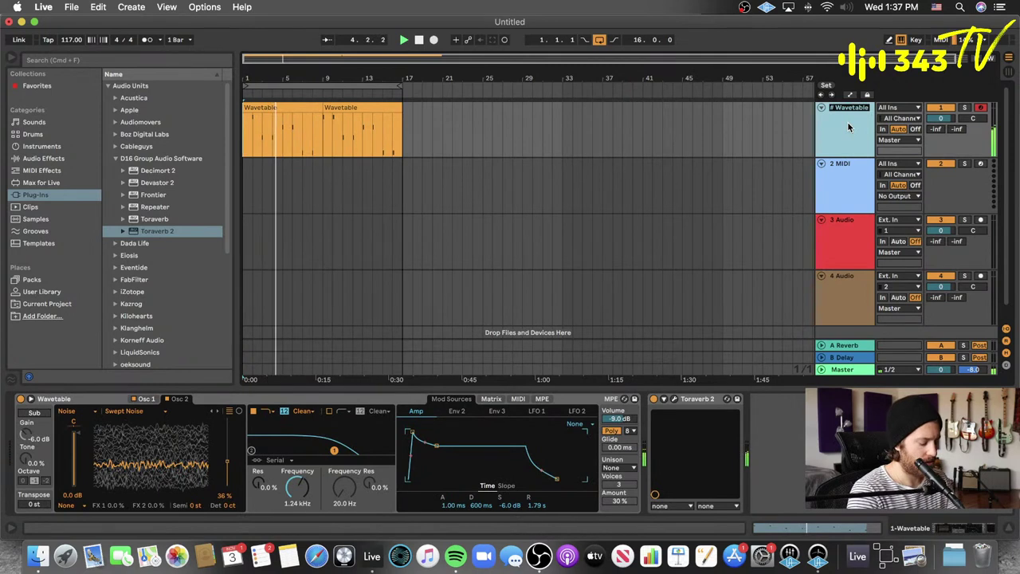
pyautogui.write('Arp')
pyautogui.press('Return')
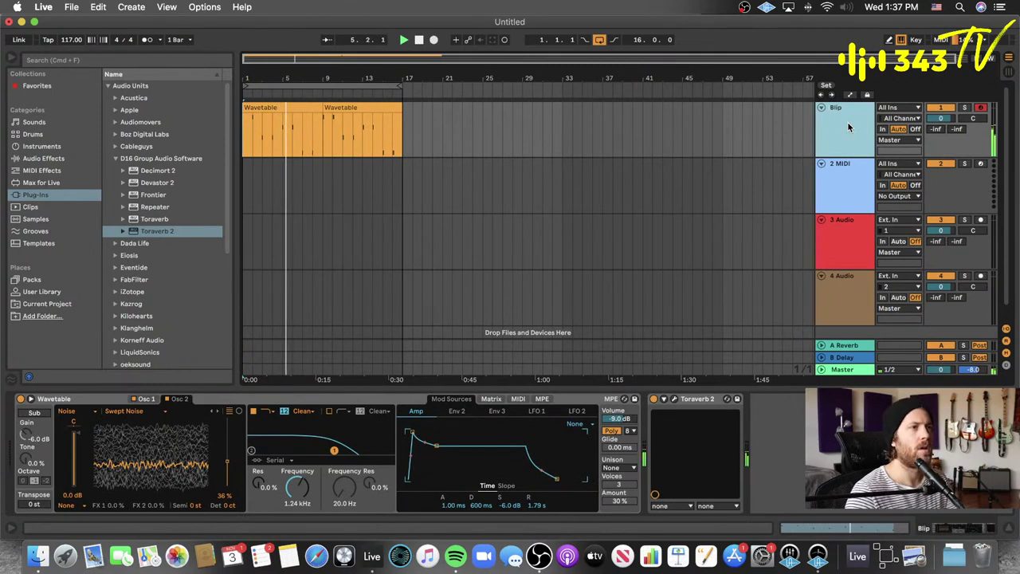
# - Copy the first Blip clip onto the empty MIDI track below, starting at bar 1
pyautogui.click(856, 171)
pyautogui.scroll(-1, 856, 171)
pyautogui.scroll(1, 431, 209)
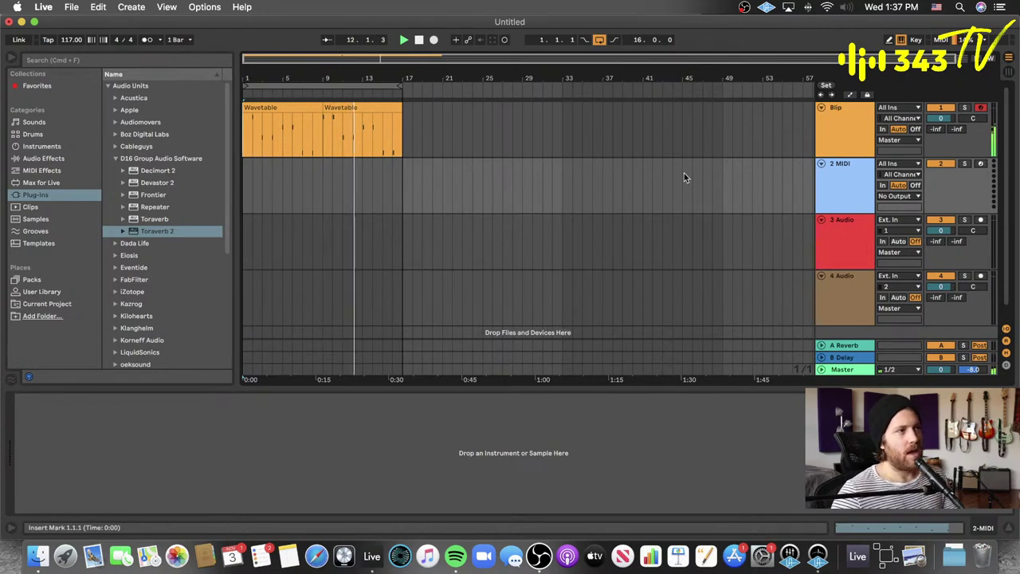
pyautogui.doubleClick(274, 107)
pyautogui.click(434, 360)
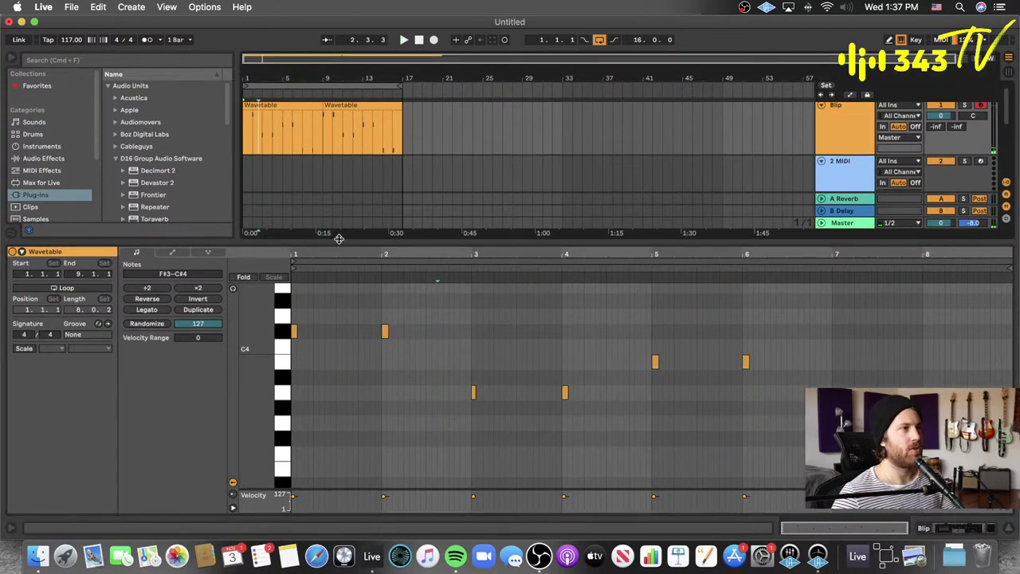
pyautogui.press('super+alt+l')
pyautogui.moveTo(296, 109); pyautogui.dragTo(288, 175)
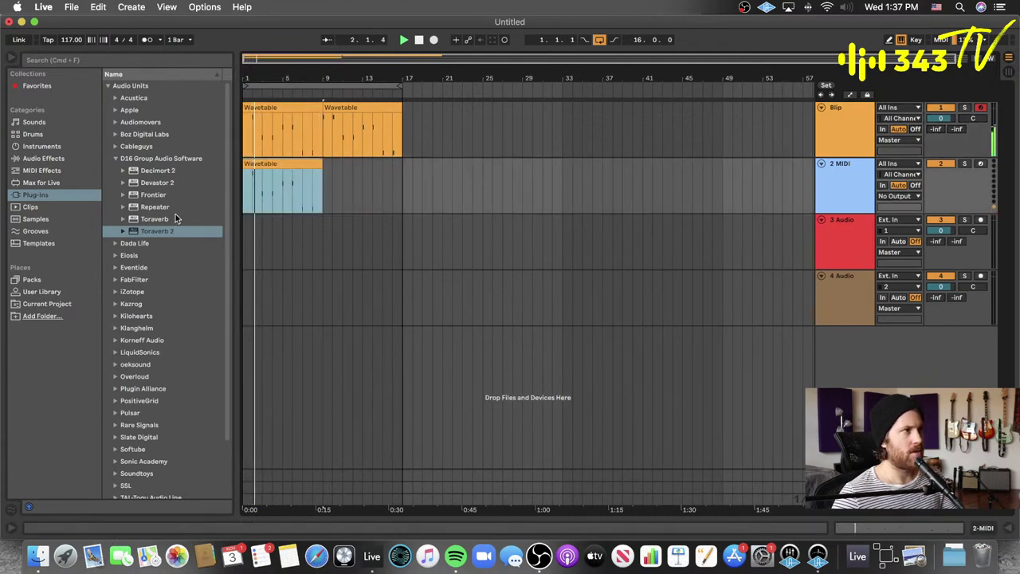
# - Load the Wavetable instrument onto the MIDI track holding the copied clip and solo that track
pyautogui.click(117, 159)
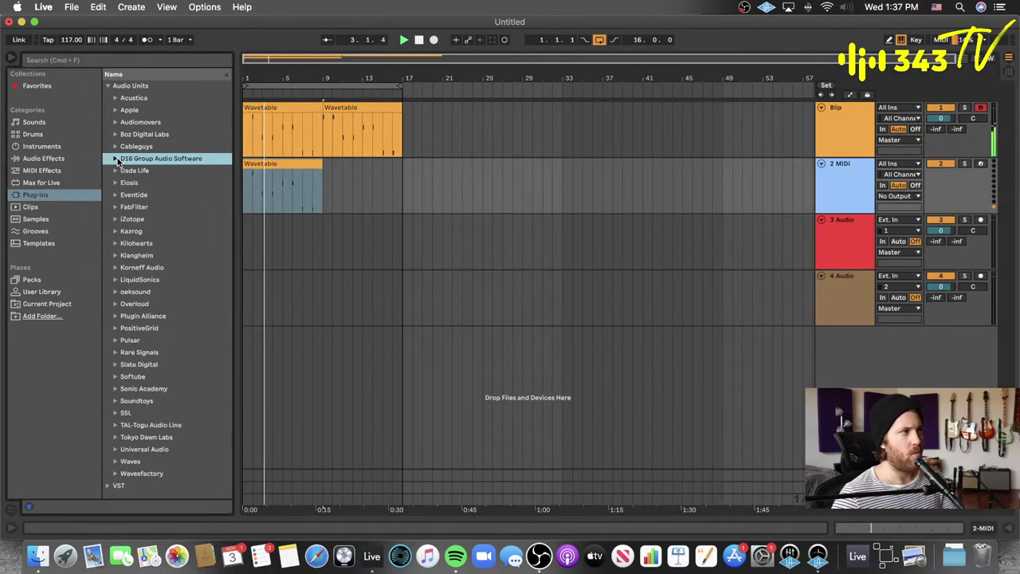
pyautogui.click(107, 85)
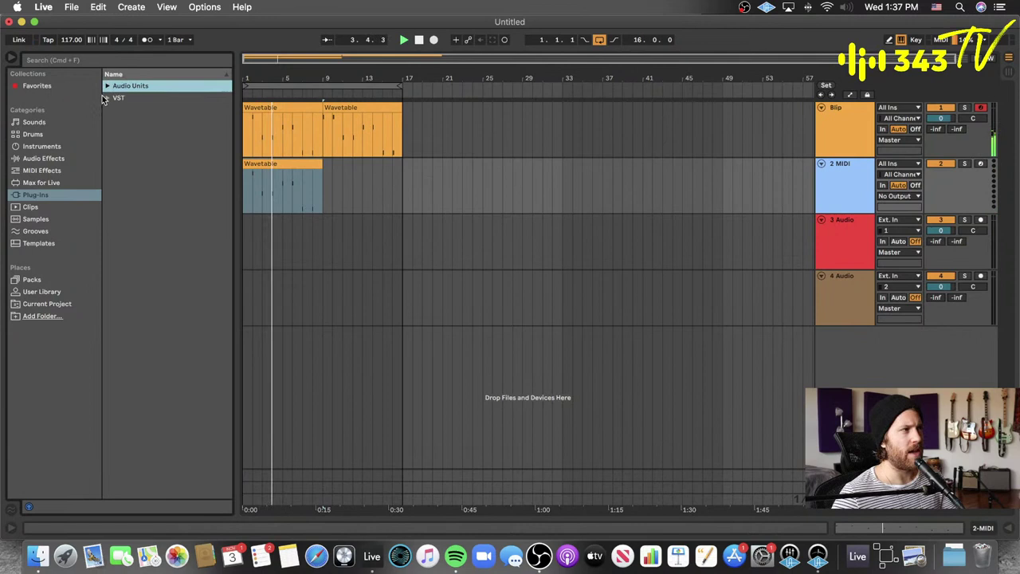
pyautogui.click(54, 147)
pyautogui.click(144, 86)
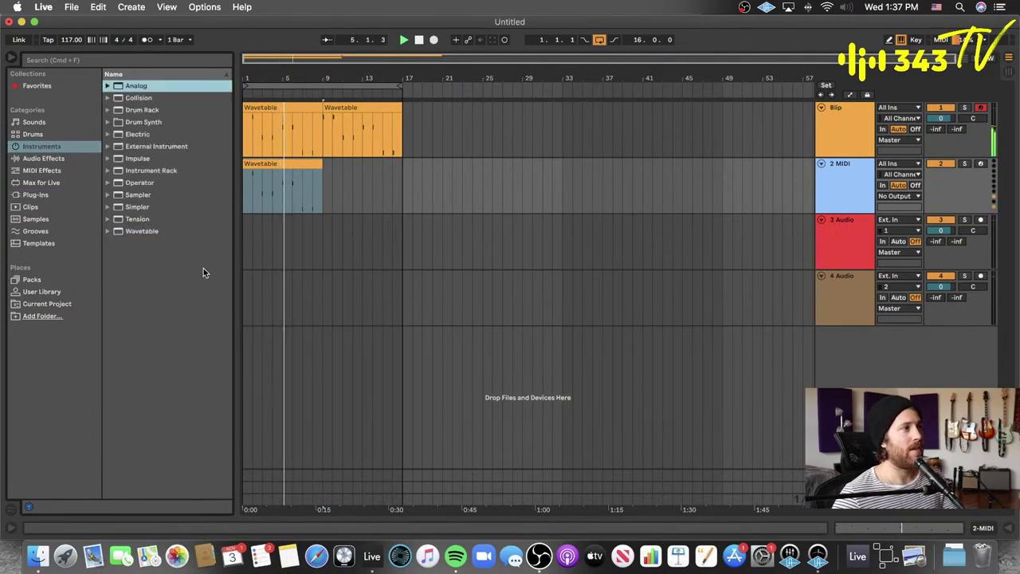
pyautogui.click(156, 233)
pyautogui.moveTo(858, 184); pyautogui.dragTo(839, 188)
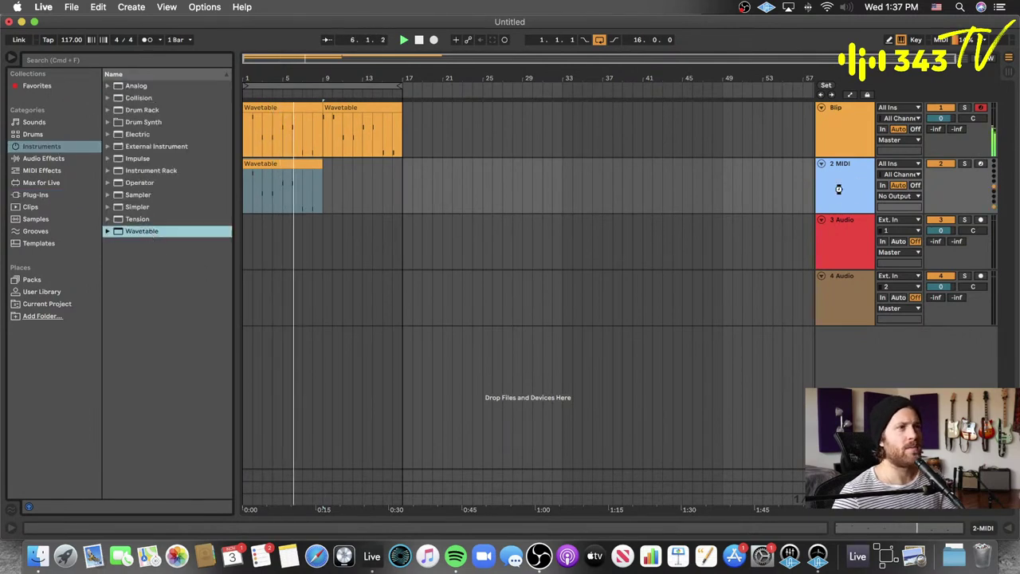
pyautogui.click(963, 164)
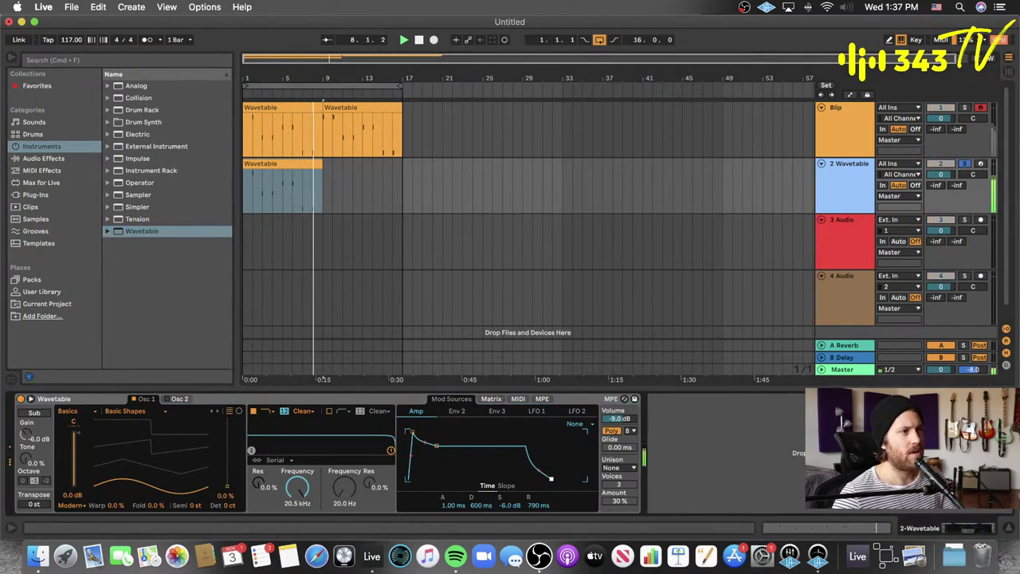
# - Stop playback and delete the repeated notes at bars 2, 4, 6 and 8 in the copied clip
pyautogui.press('space')
pyautogui.doubleClick(266, 164)
pyautogui.click(391, 341)
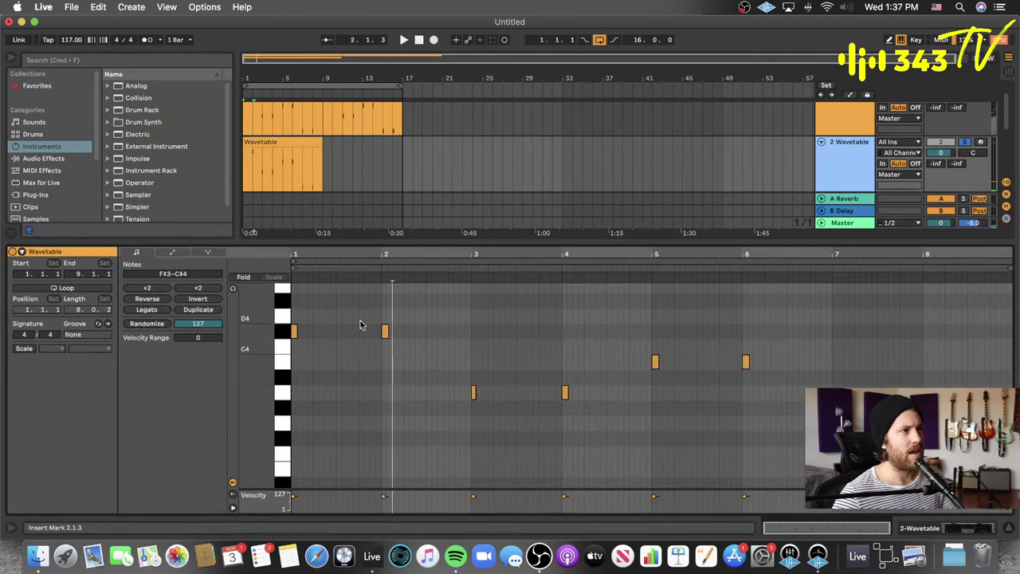
pyautogui.moveTo(359, 321); pyautogui.dragTo(403, 351)
pyautogui.press('Delete')
pyautogui.moveTo(551, 371); pyautogui.dragTo(570, 400)
pyautogui.press('Delete')
pyautogui.moveTo(736, 346); pyautogui.dragTo(759, 376)
pyautogui.press('Delete')
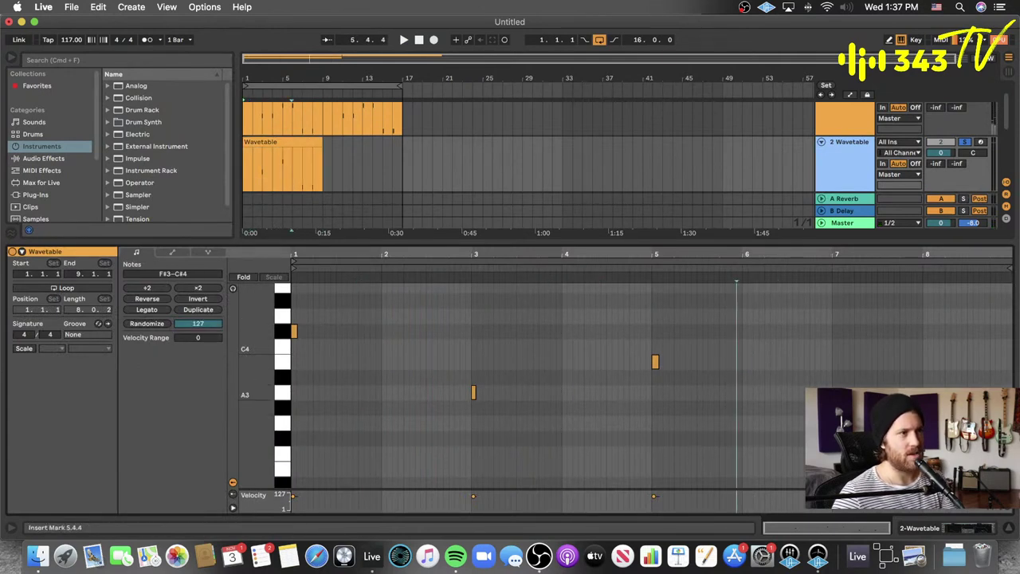
pyautogui.moveTo(894, 422); pyautogui.dragTo(939, 456)
pyautogui.press('Delete')
# - Apply Legato to all remaining notes in the clip so each one extends to the next
pyautogui.press('super+a')
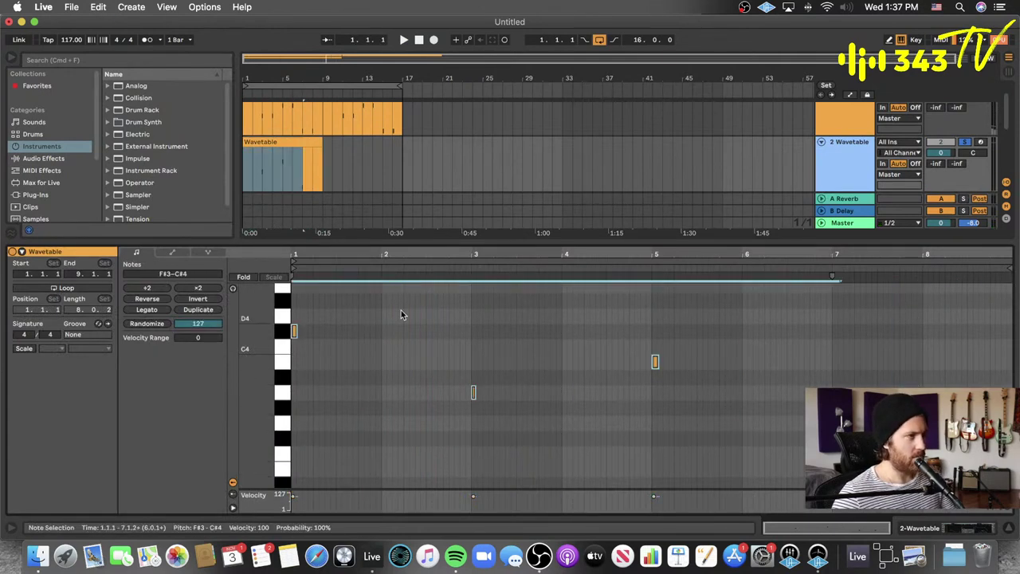
pyautogui.click(147, 309)
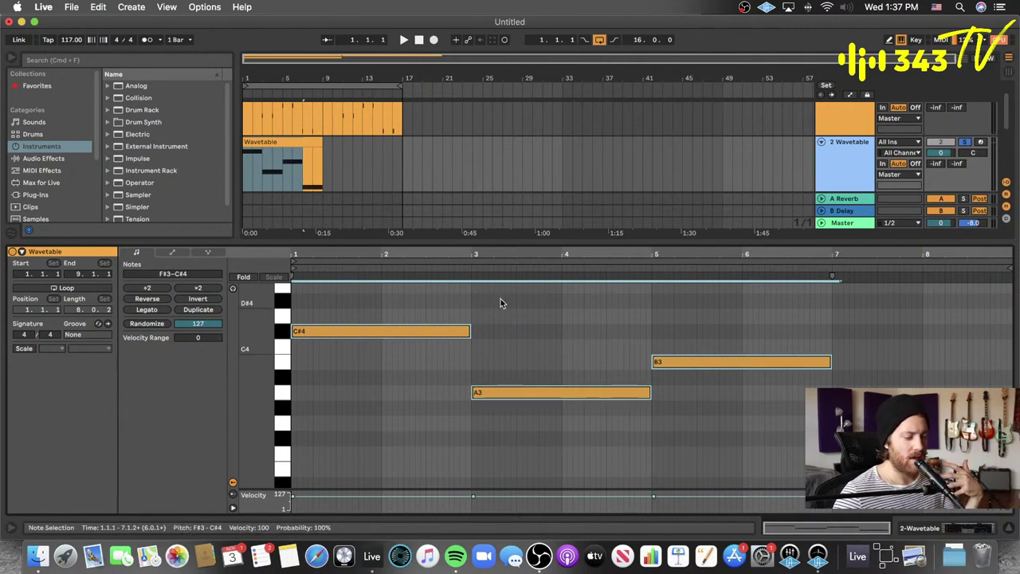
pyautogui.click(500, 321)
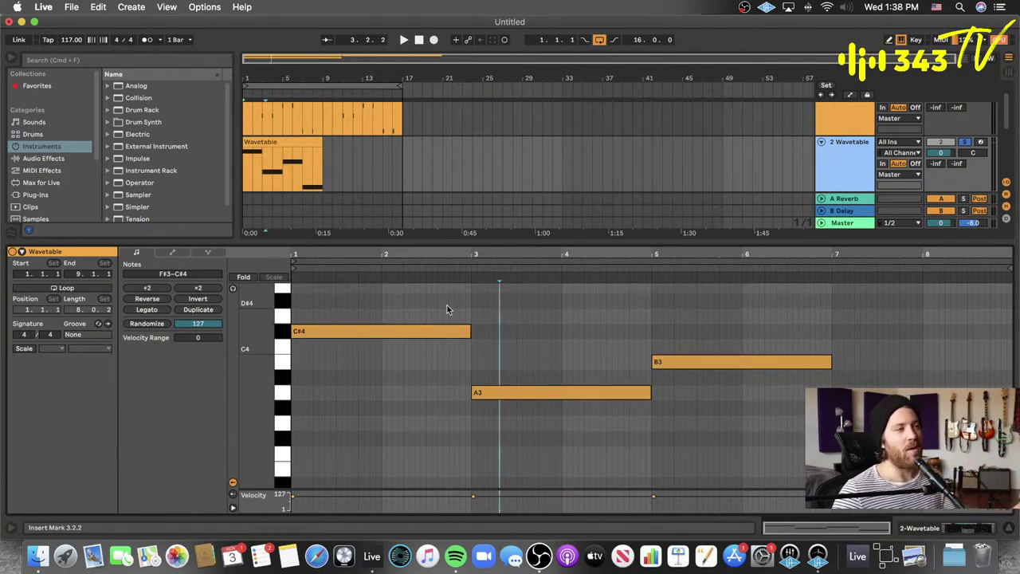
pyautogui.click(390, 333)
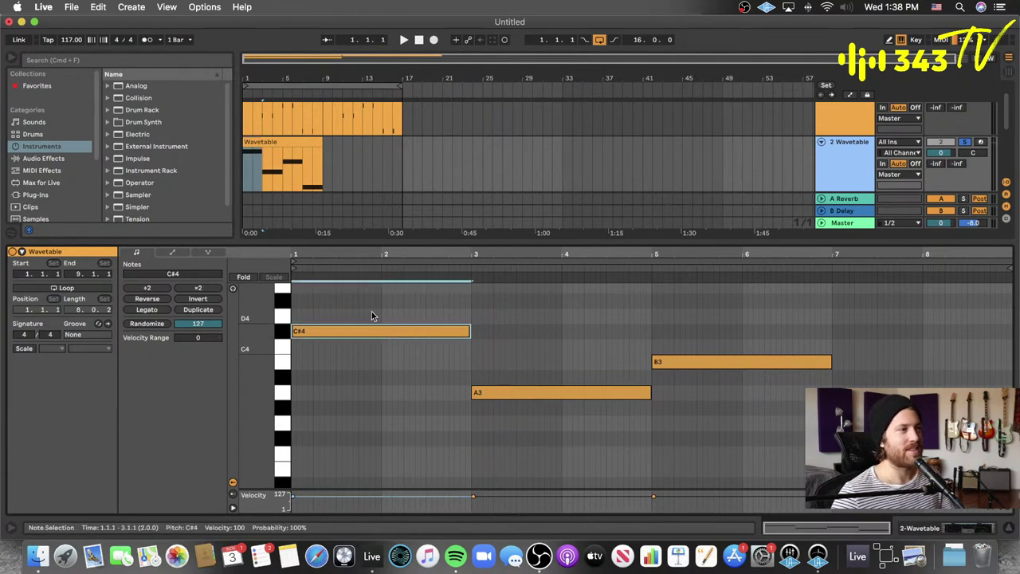
# - Duplicate the long-note clip to bar 9 and set the arrangement loop to the first clip, 8 bars from bar 1
pyautogui.moveTo(267, 141); pyautogui.dragTo(344, 151)
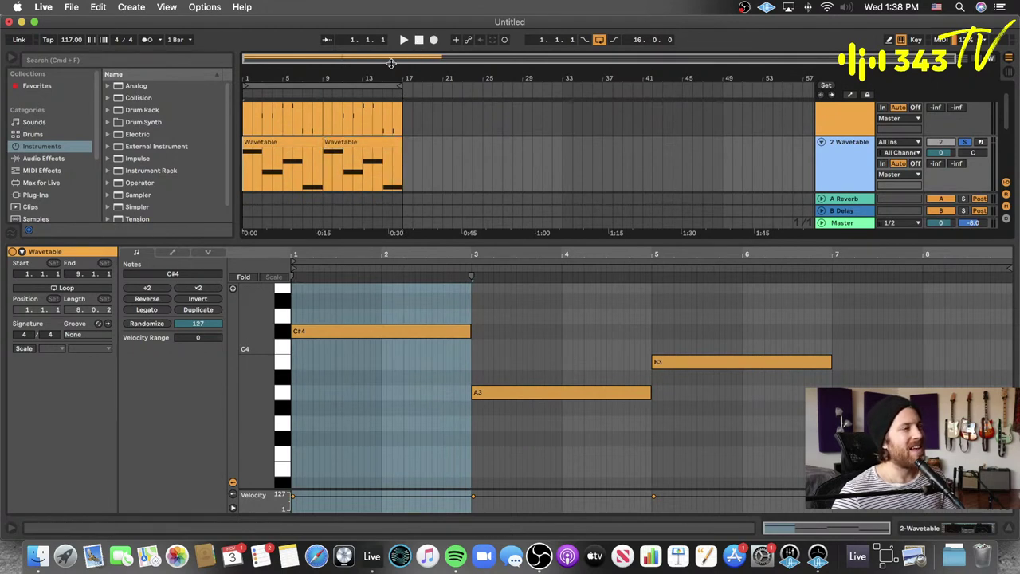
pyautogui.click(294, 143)
pyautogui.press('super+c')
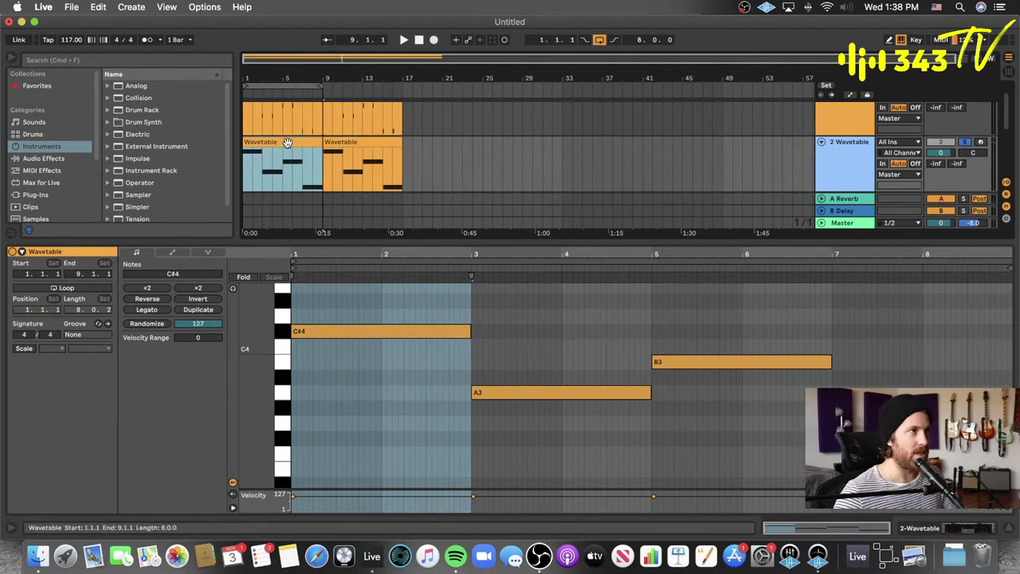
# - Turn on note preview in the MIDI editor and audition the clip's long notes
pyautogui.click(493, 330)
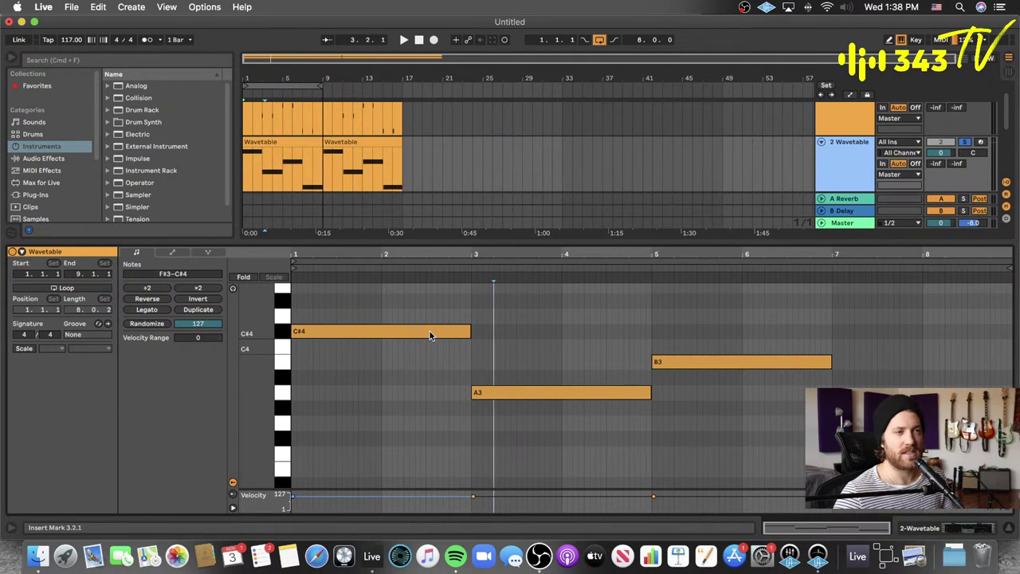
pyautogui.click(411, 332)
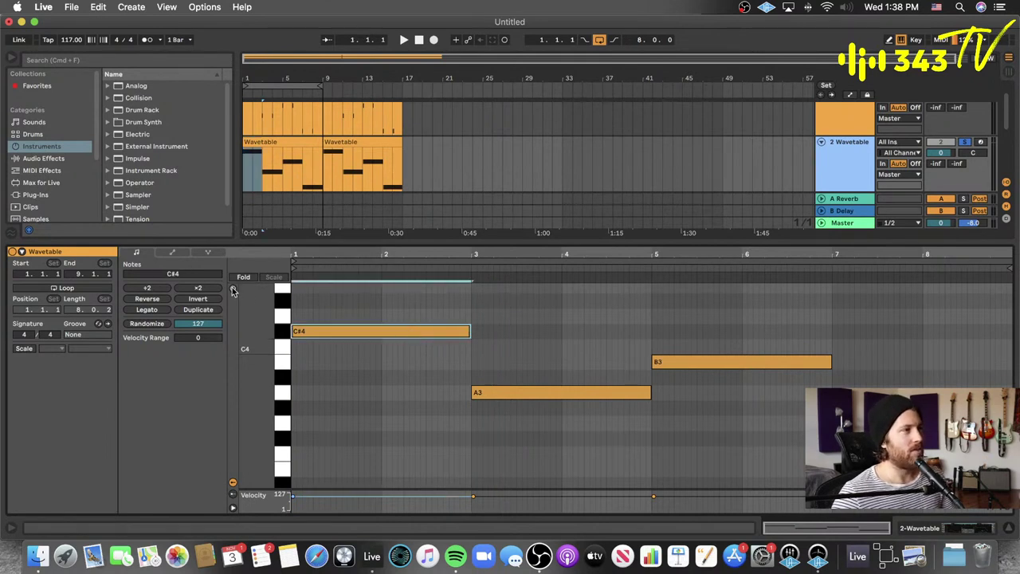
pyautogui.click(233, 288)
pyautogui.click(358, 317)
pyautogui.click(353, 333)
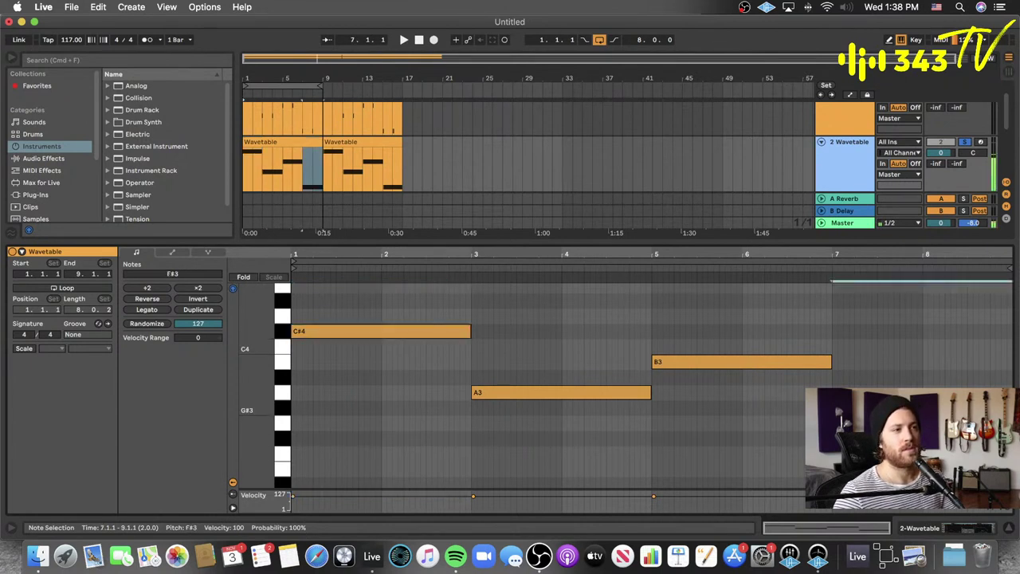
pyautogui.click(635, 396)
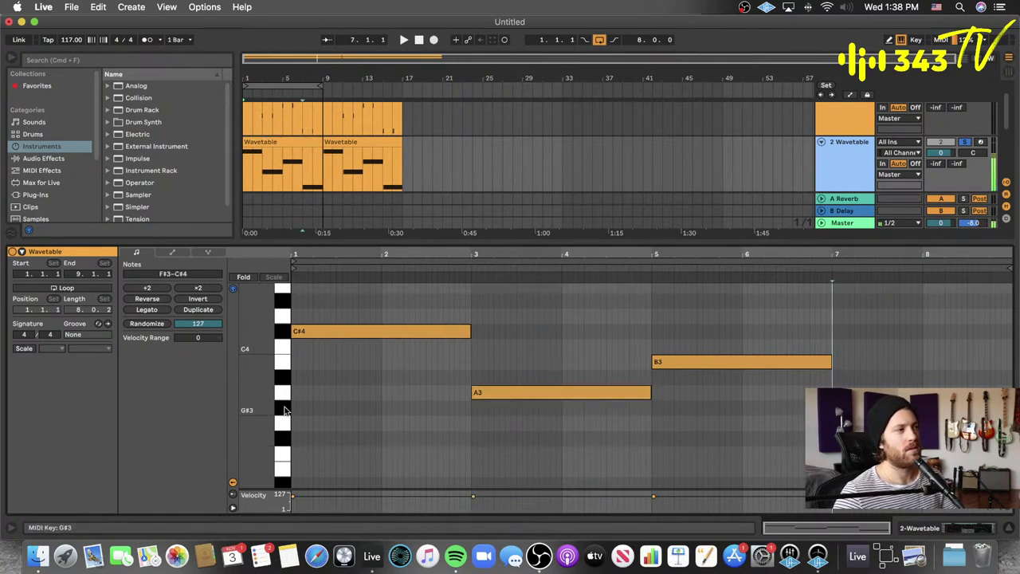
# - Audition pitches around the clip's notes on the piano roll keyboard
pyautogui.click(285, 380)
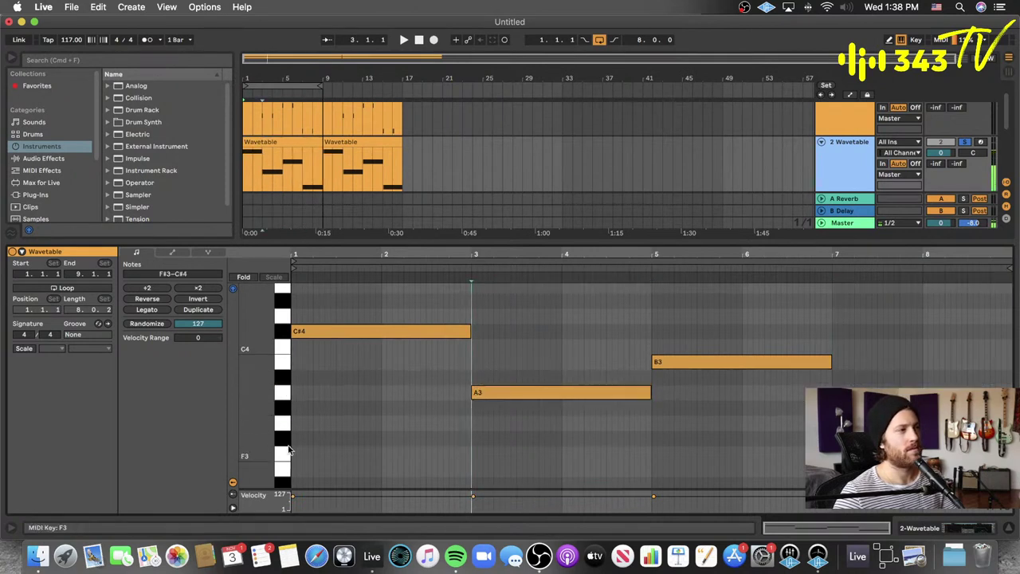
pyautogui.click(287, 392)
pyautogui.click(287, 365)
pyautogui.click(286, 333)
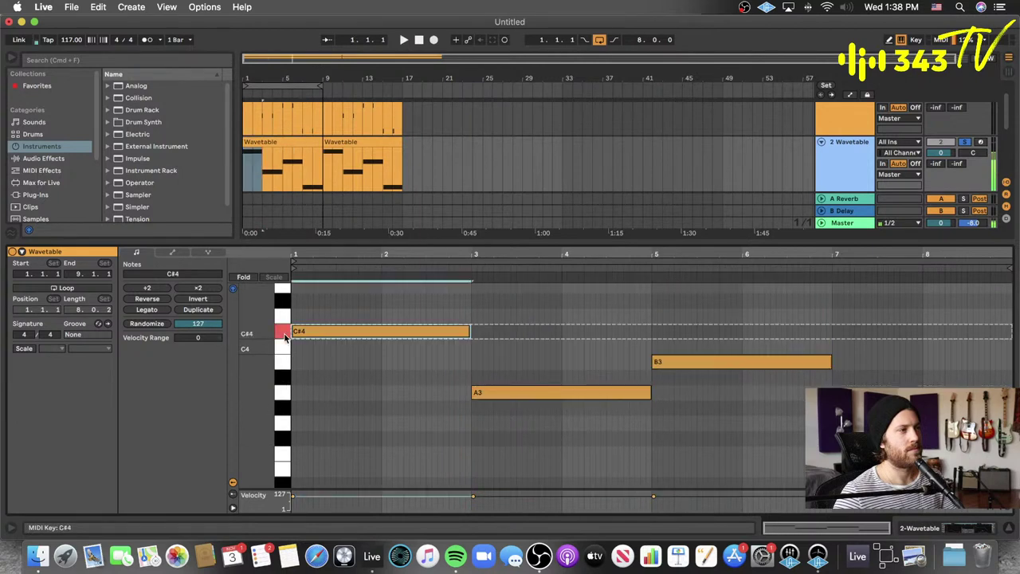
pyautogui.click(287, 316)
pyautogui.moveTo(281, 300); pyautogui.dragTo(281, 319)
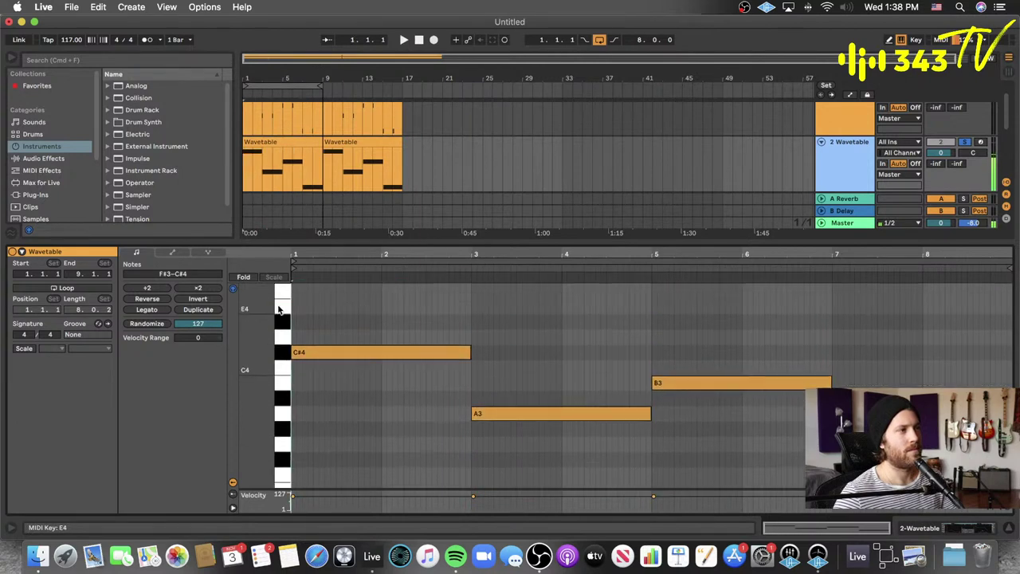
pyautogui.scroll(2, 283, 297)
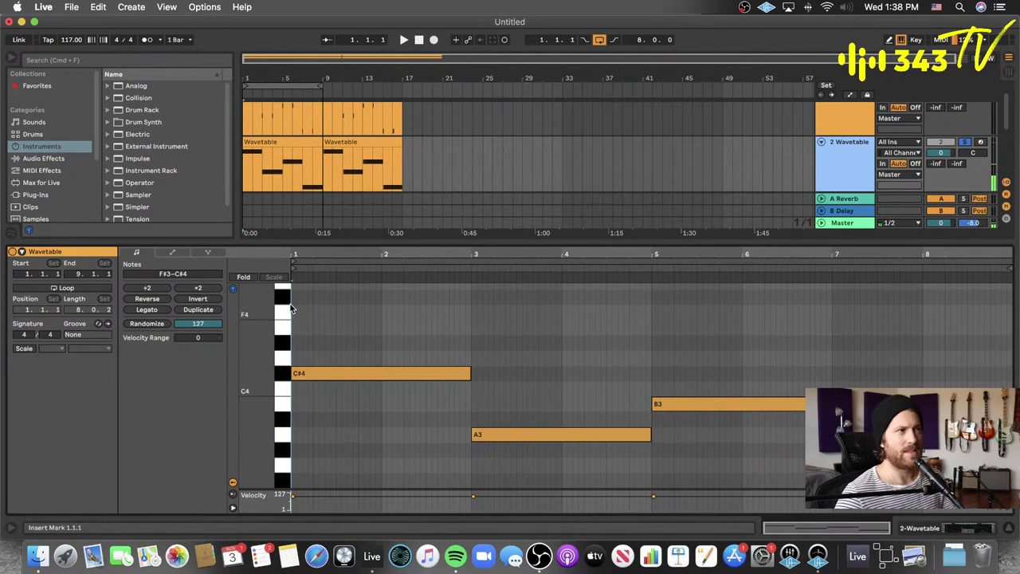
pyautogui.scroll(-4, 448, 378)
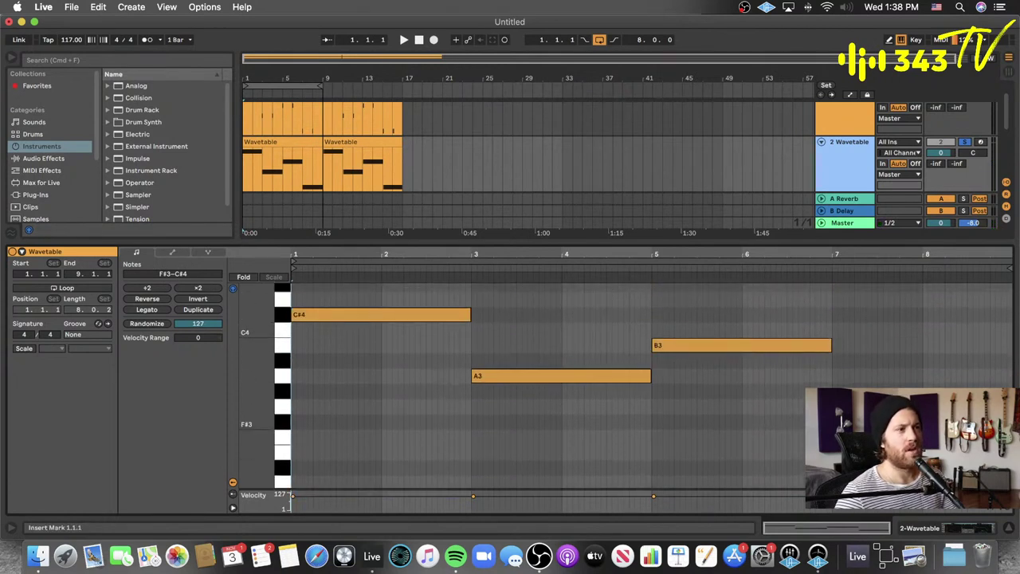
# - Copy the F#3 note at bar 7 up to A3 and C#4 to form a three-note chord
pyautogui.click(880, 422)
pyautogui.moveTo(867, 422); pyautogui.dragTo(850, 320)
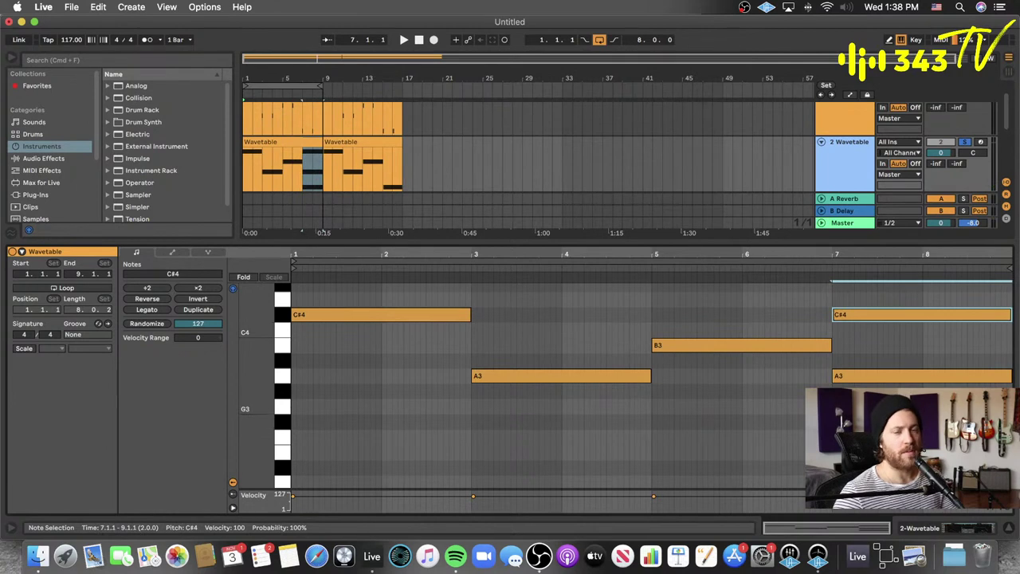
pyautogui.click(854, 353)
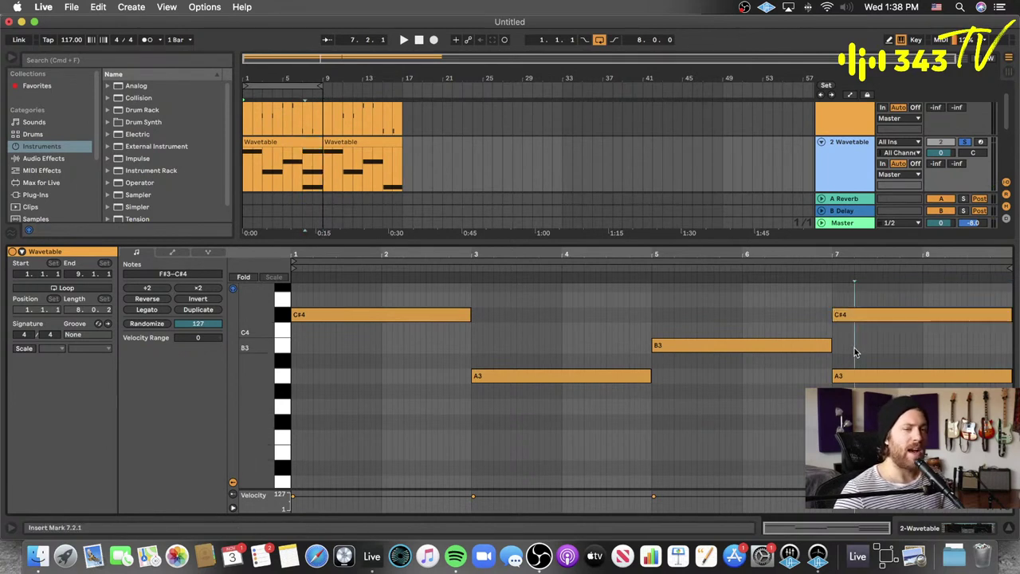
# - Audition the C#4 notes at bars 7 and 1, plus A3 and B3 on the piano roll keyboard
pyautogui.moveTo(851, 298); pyautogui.dragTo(379, 333)
pyautogui.click(381, 339)
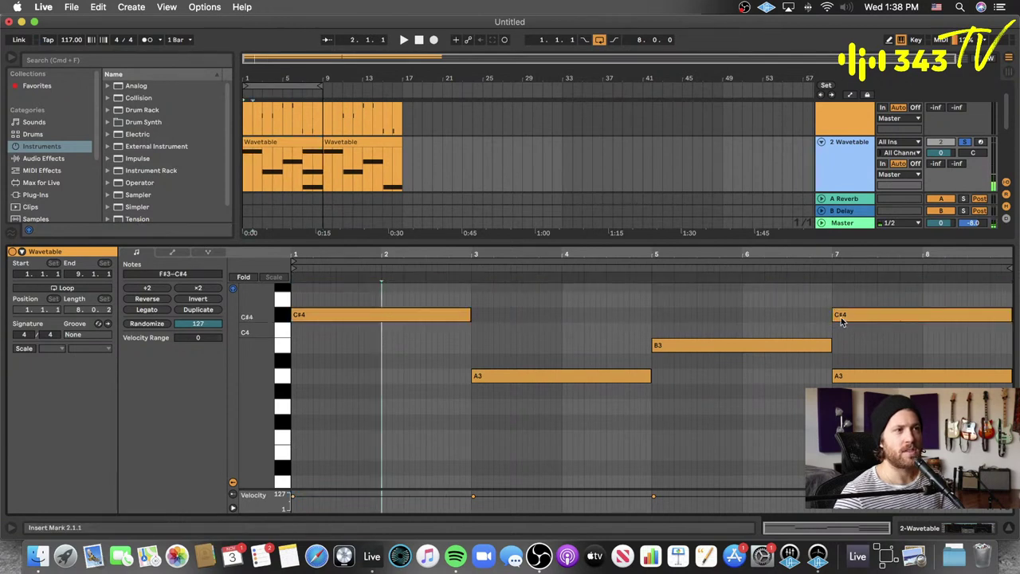
pyautogui.click(858, 318)
pyautogui.click(427, 319)
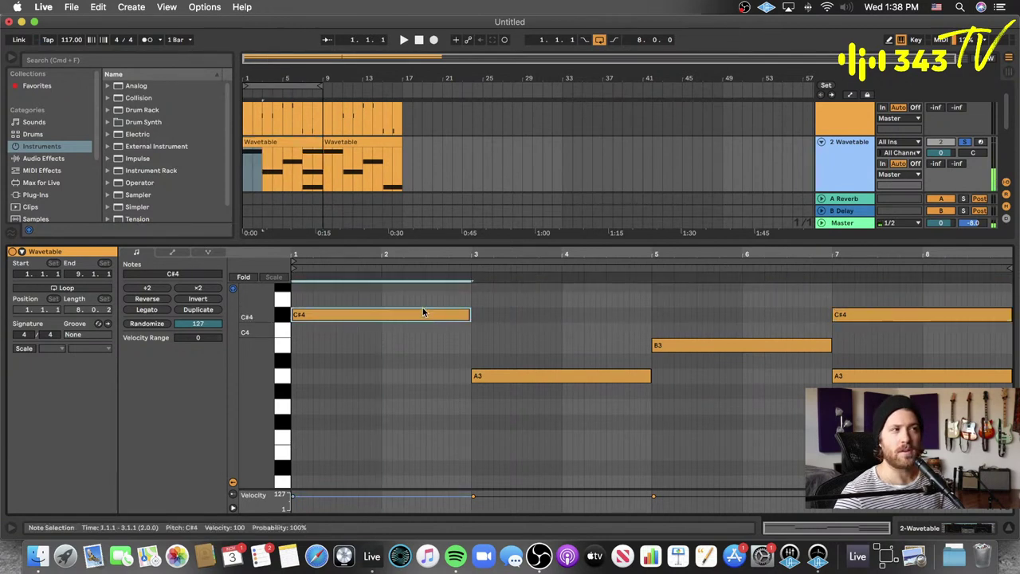
pyautogui.scroll(1, 423, 312)
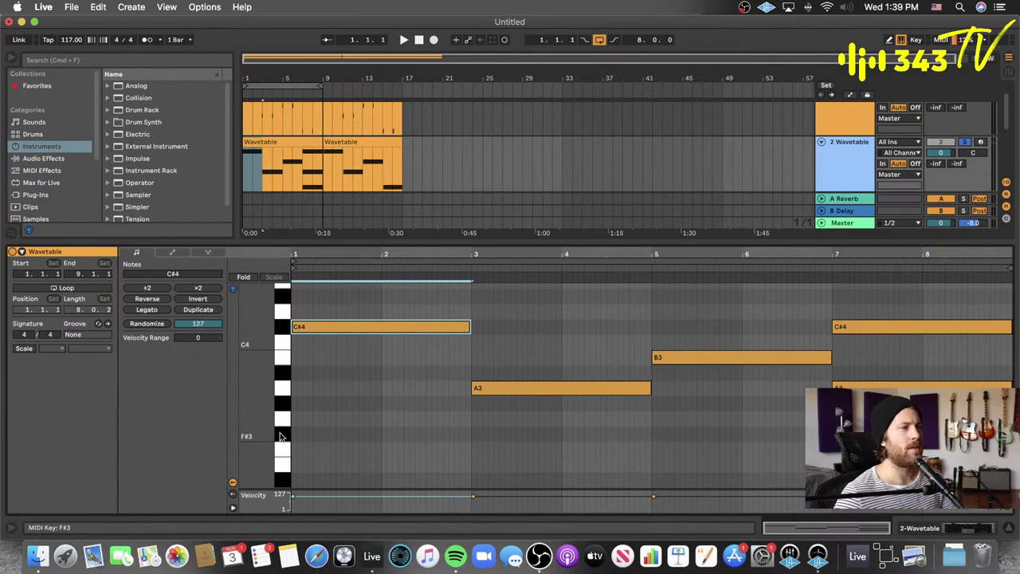
pyautogui.click(285, 390)
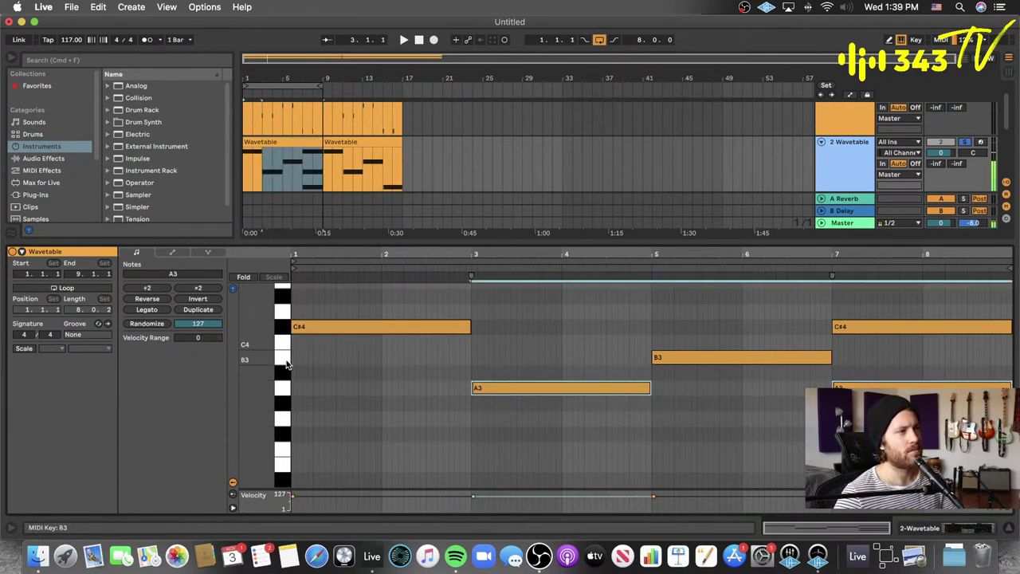
pyautogui.click(287, 360)
# - Select every C#4 note in the clip and copy them up to E4 and G#4
pyautogui.click(284, 327)
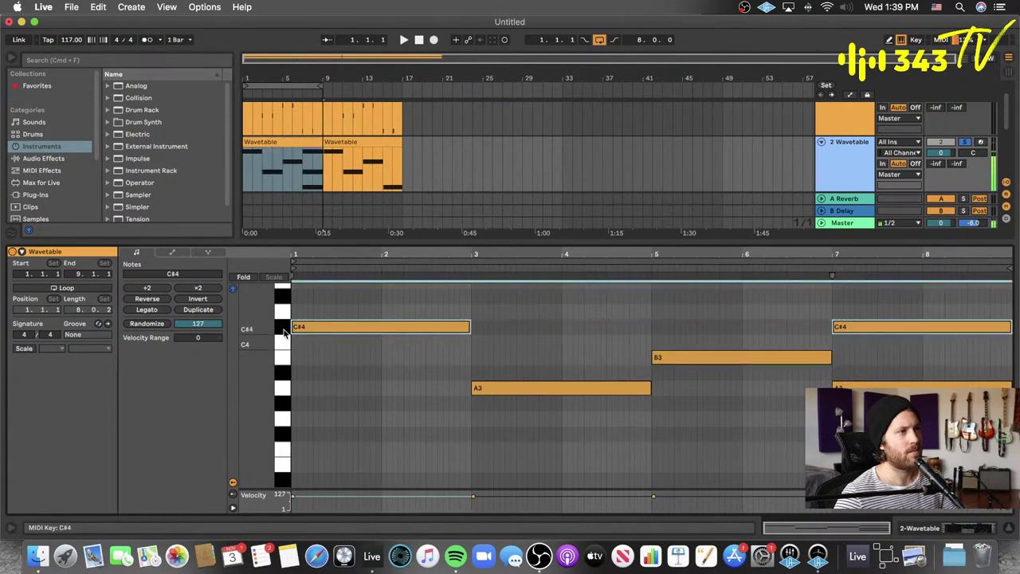
pyautogui.scroll(1, 315, 350)
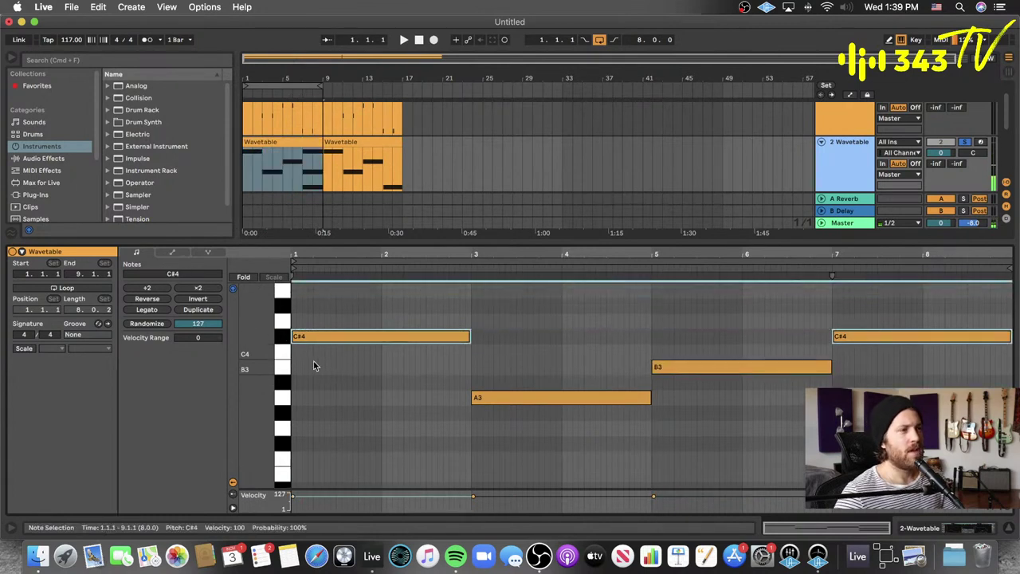
pyautogui.scroll(2, 319, 364)
pyautogui.moveTo(333, 369); pyautogui.dragTo(335, 323)
pyautogui.scroll(5, 336, 330)
pyautogui.scroll(2, 338, 335)
pyautogui.moveTo(341, 456); pyautogui.dragTo(336, 403)
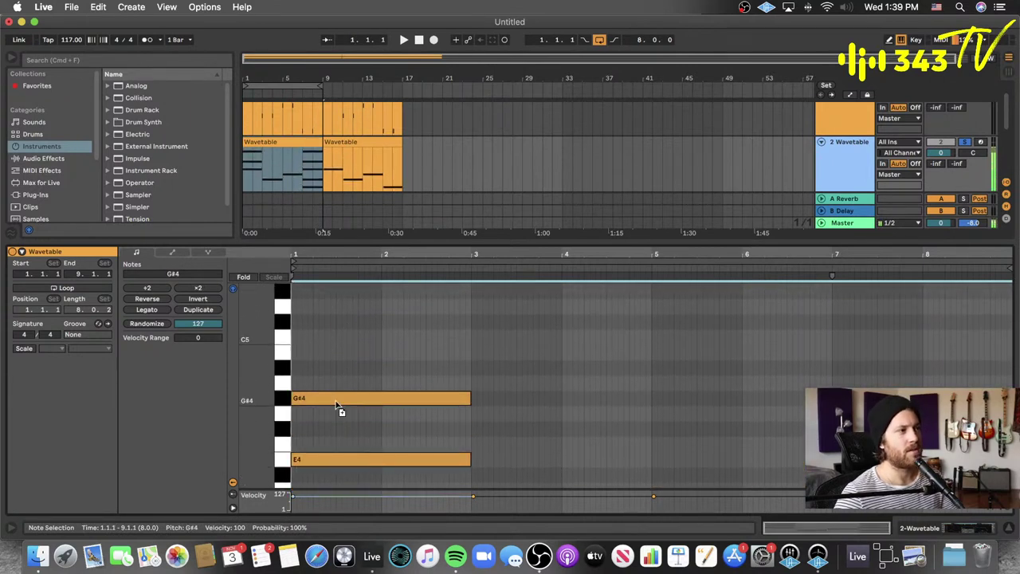
# - Play the clip from bar 1 to hear the C#4–E4–G#4 chord and look over the other notes
pyautogui.scroll(-5, 339, 398)
pyautogui.press('space')
pyautogui.scroll(-5, 343, 398)
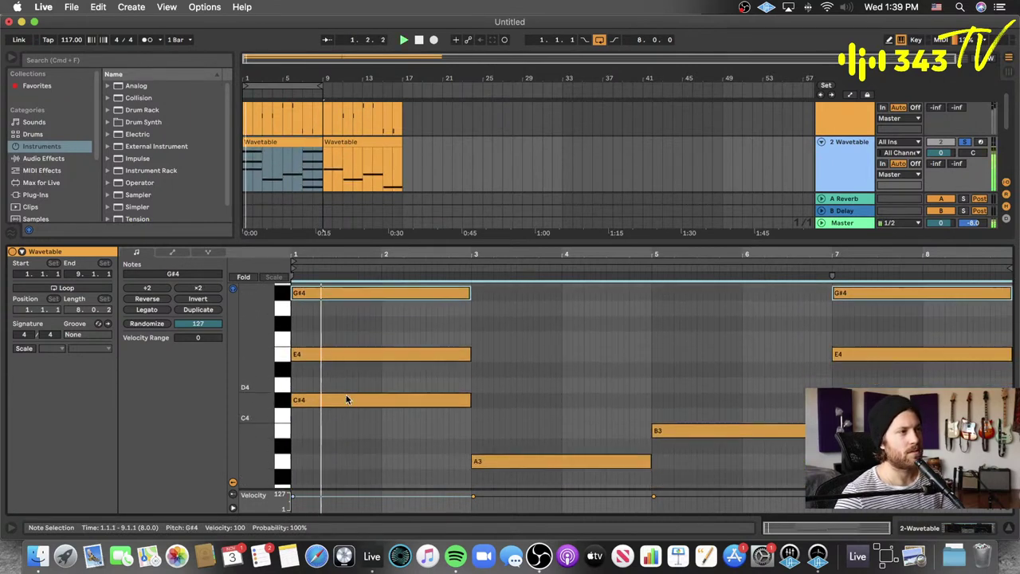
pyautogui.scroll(5, 346, 399)
pyautogui.scroll(-1, 346, 395)
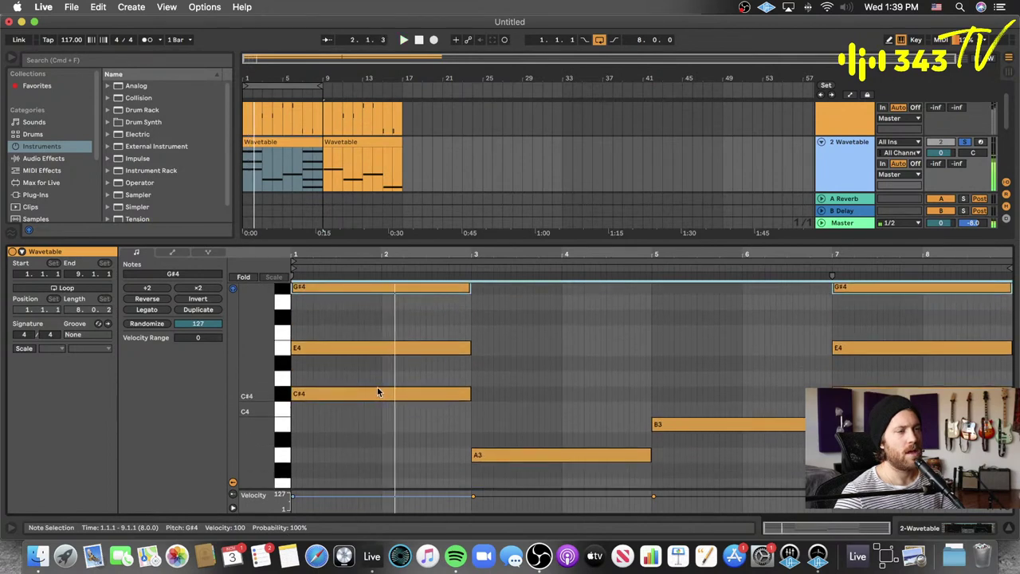
pyautogui.scroll(4, 390, 390)
pyautogui.scroll(-4, 612, 363)
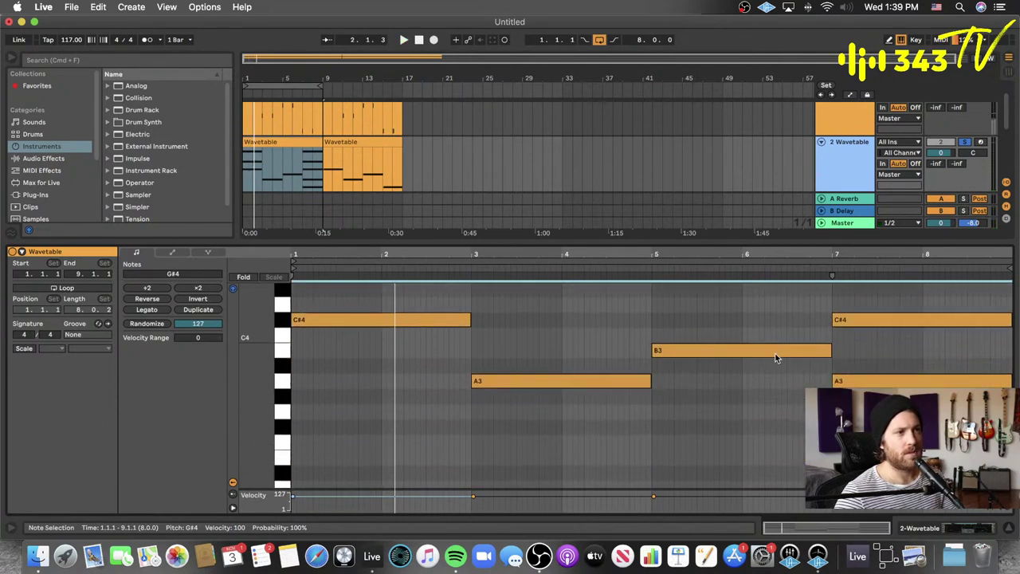
# - Delete the extra E4 and G#4 notes from the bar 7 chord
pyautogui.scroll(3, 777, 350)
pyautogui.moveTo(791, 298); pyautogui.dragTo(882, 372)
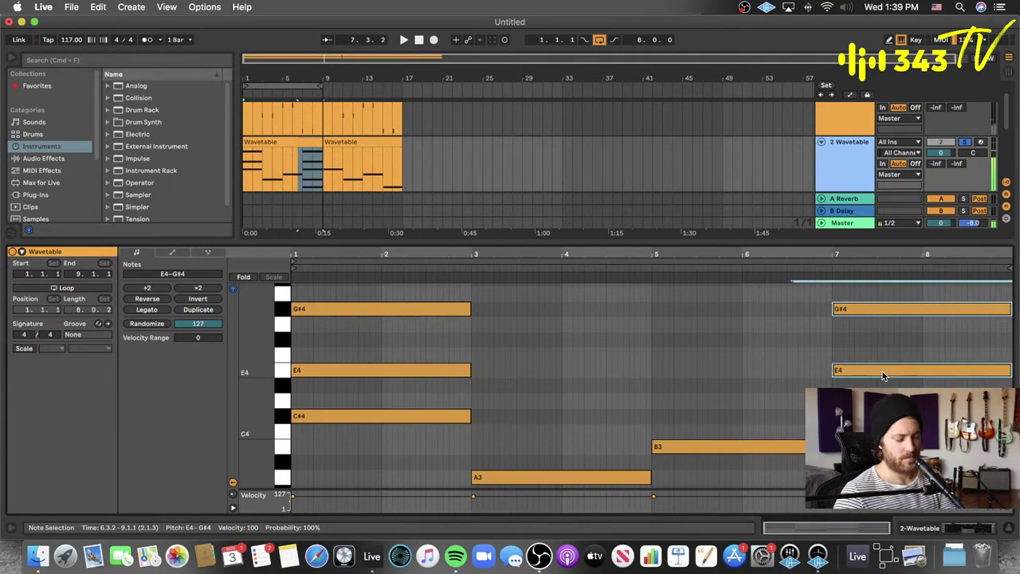
pyautogui.press('Delete')
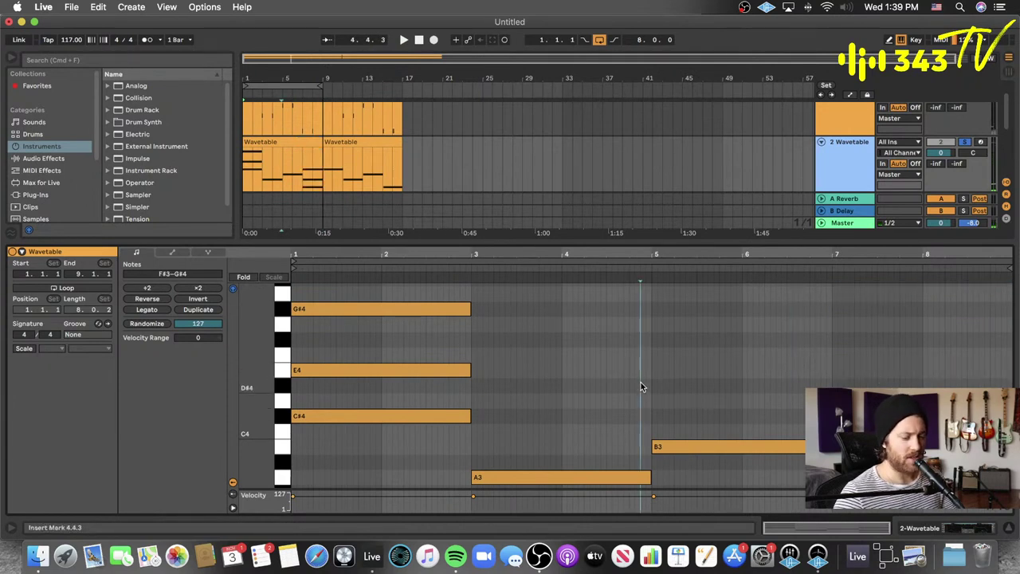
# - Transpose all of the clip's notes down one octave
pyautogui.scroll(-5, 662, 386)
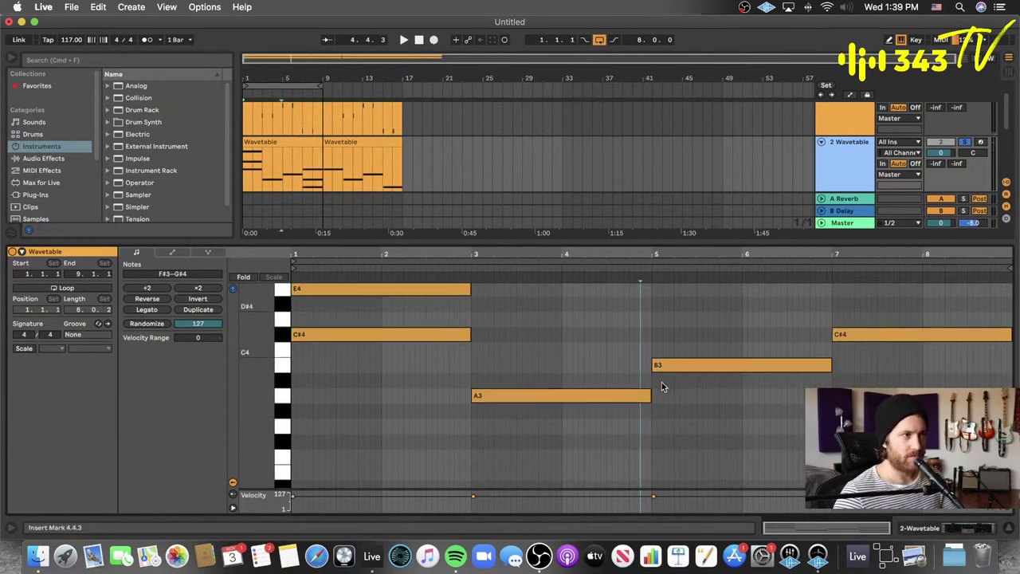
pyautogui.scroll(3, 662, 386)
pyautogui.press('super+a')
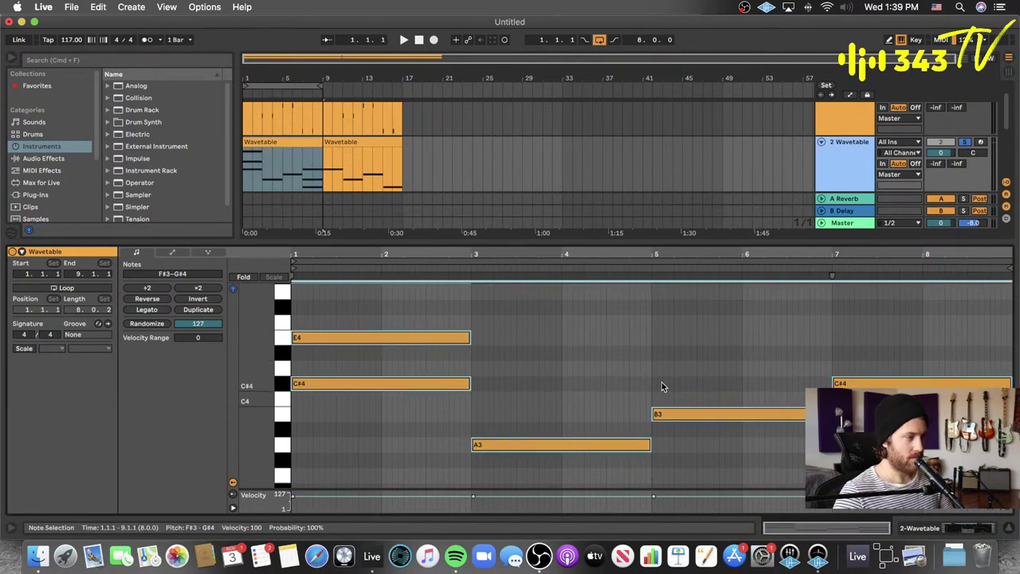
pyautogui.hotkey('shift', 'Down')
pyautogui.scroll(-1, 487, 357)
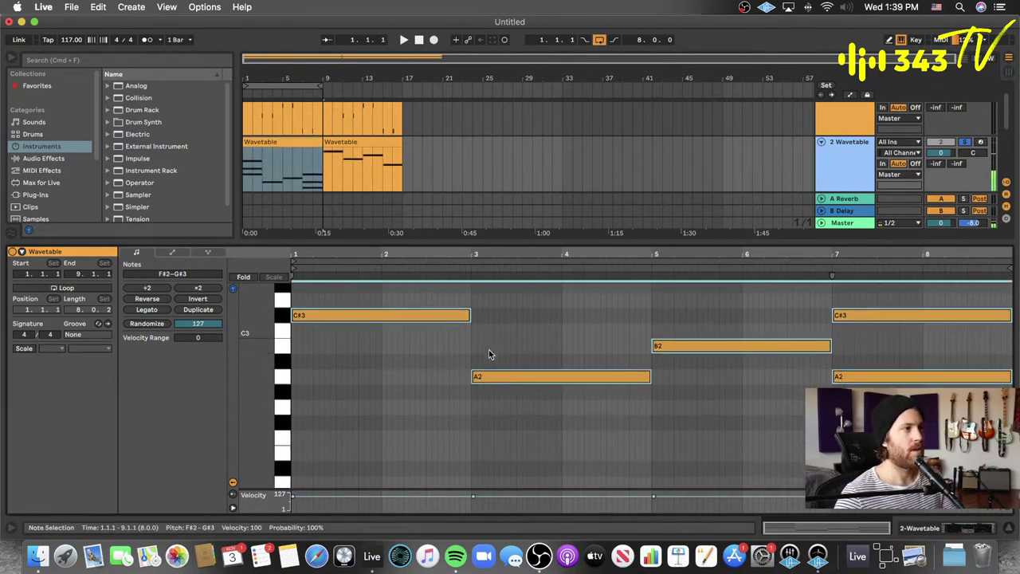
pyautogui.scroll(2, 489, 356)
pyautogui.click(544, 351)
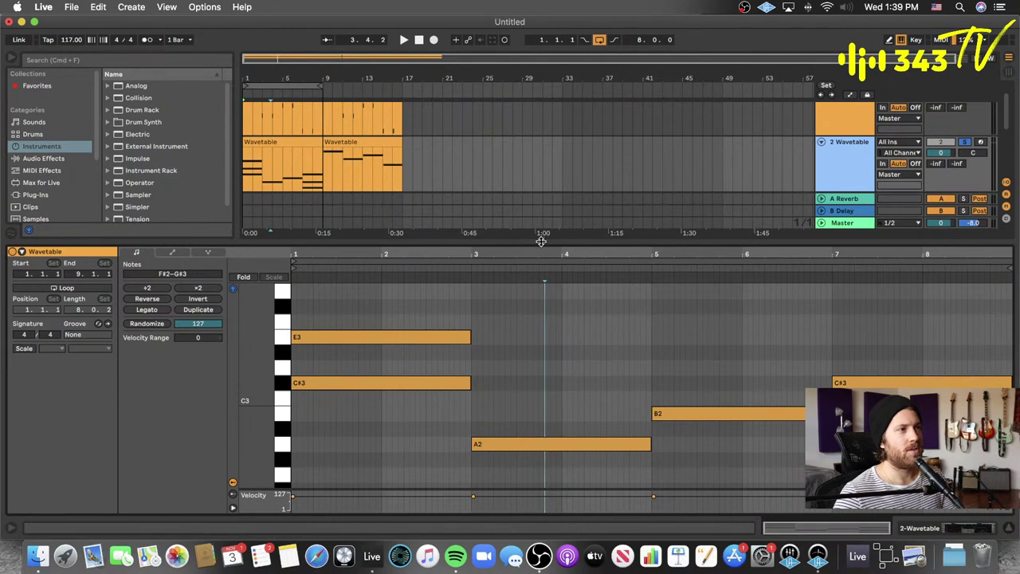
# - Enlarge the MIDI editor and move the first chord's E3 and G#3 down one octave to E2 and G#2
pyautogui.moveTo(541, 241); pyautogui.dragTo(541, 156)
pyautogui.click(357, 349)
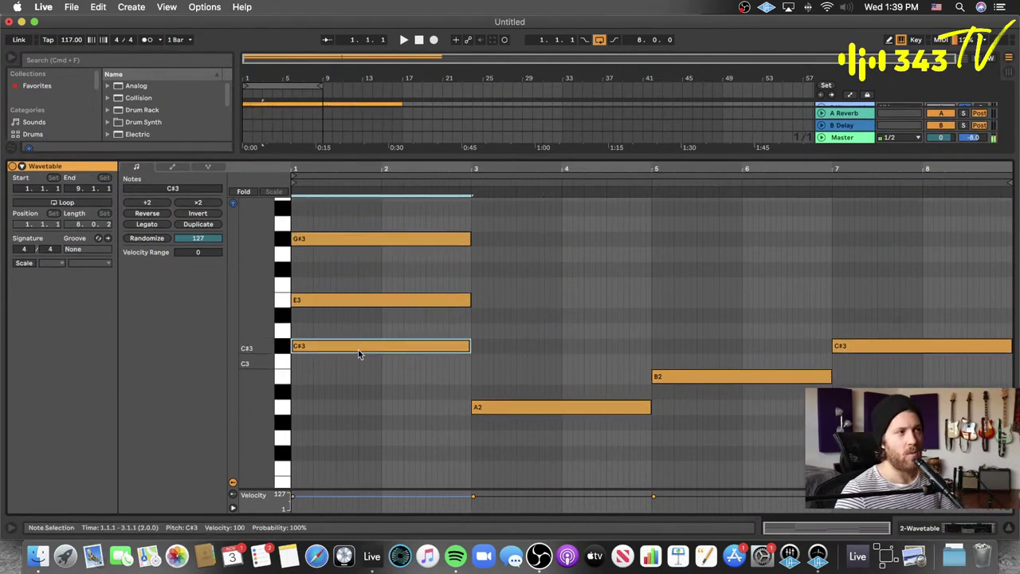
pyautogui.moveTo(393, 322); pyautogui.dragTo(374, 214)
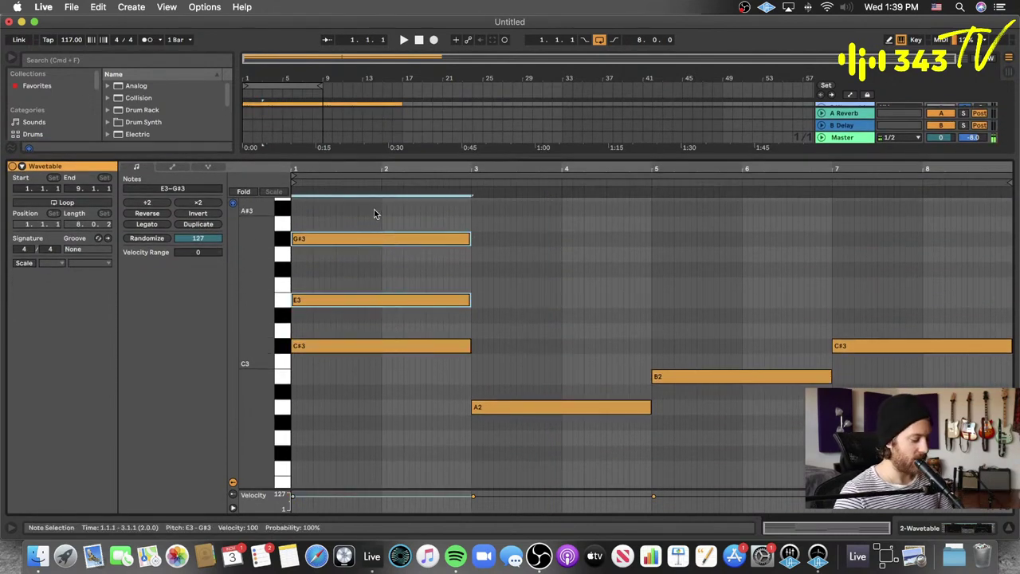
pyautogui.hotkey('shift', 'Down')
pyautogui.press('space')
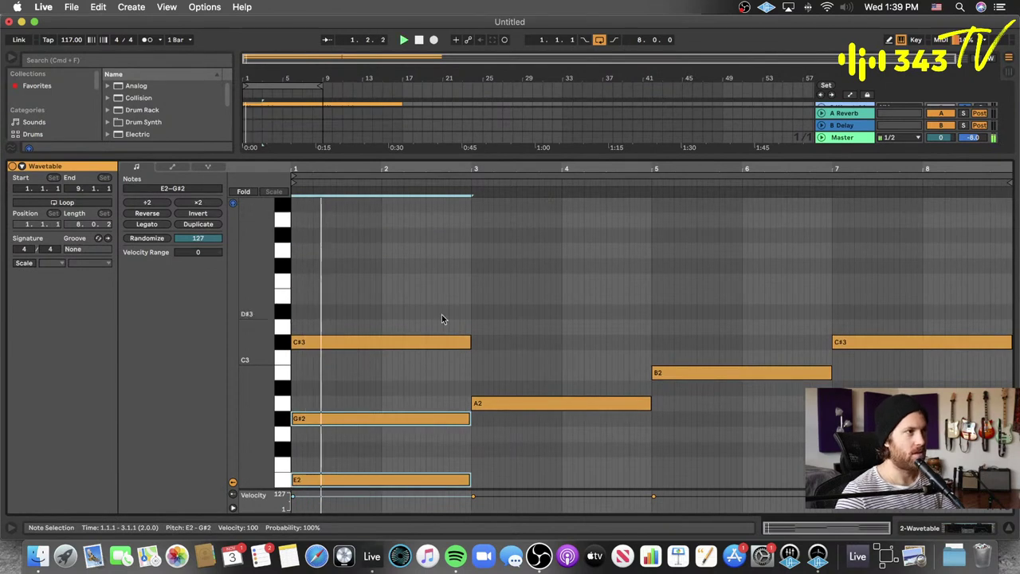
pyautogui.scroll(-3, 441, 314)
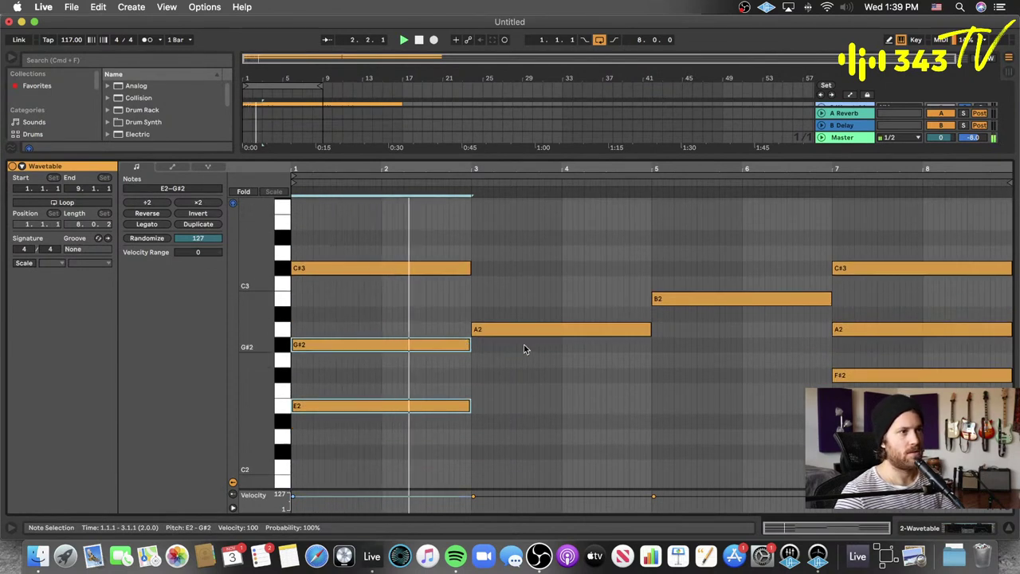
pyautogui.press('space')
# - Copy the A2 note at bar 3 up to C3 and E3 to build a chord
pyautogui.click(559, 332)
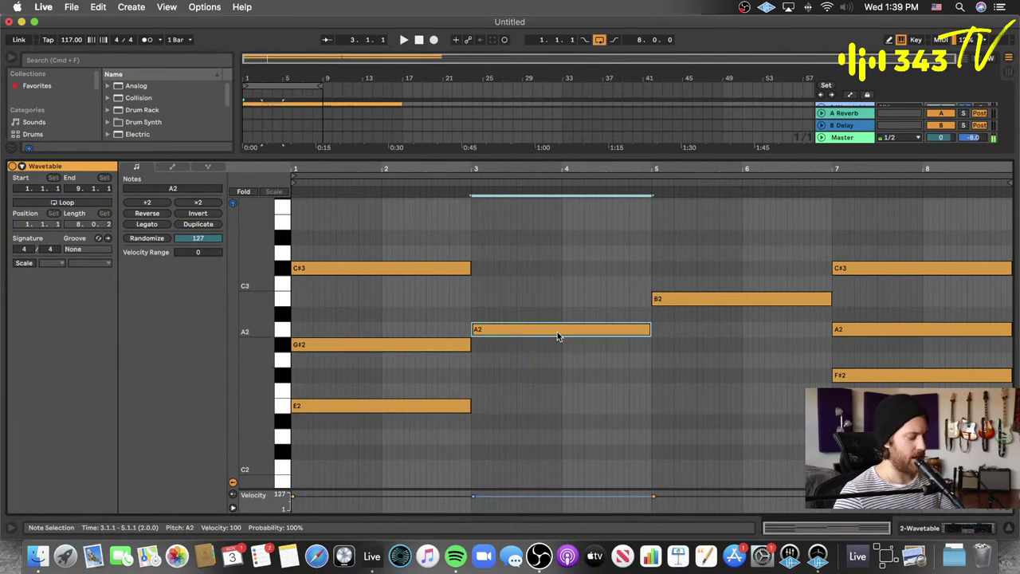
pyautogui.moveTo(556, 331); pyautogui.dragTo(558, 286)
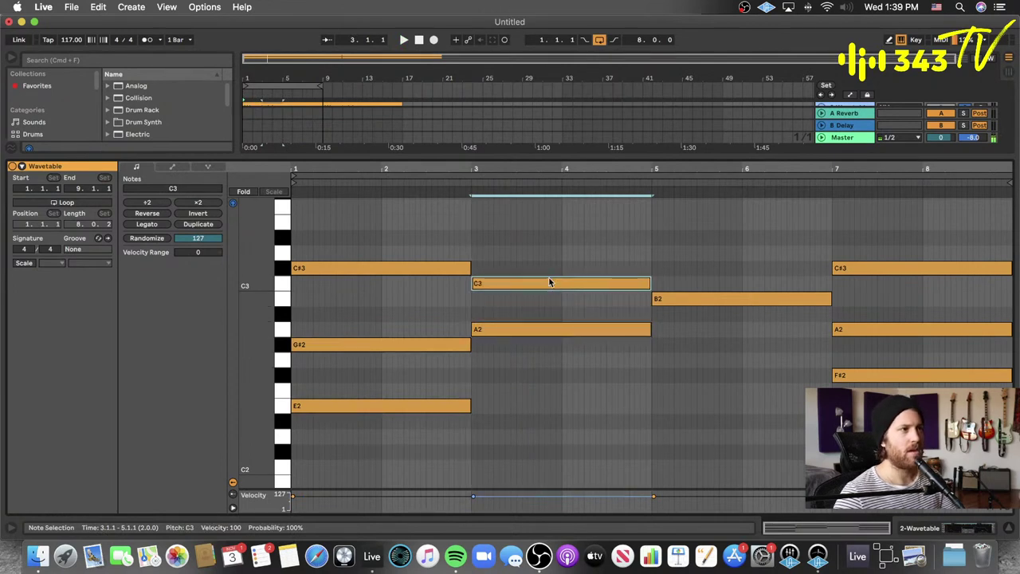
pyautogui.scroll(2, 546, 291)
pyautogui.moveTo(536, 325); pyautogui.dragTo(531, 270)
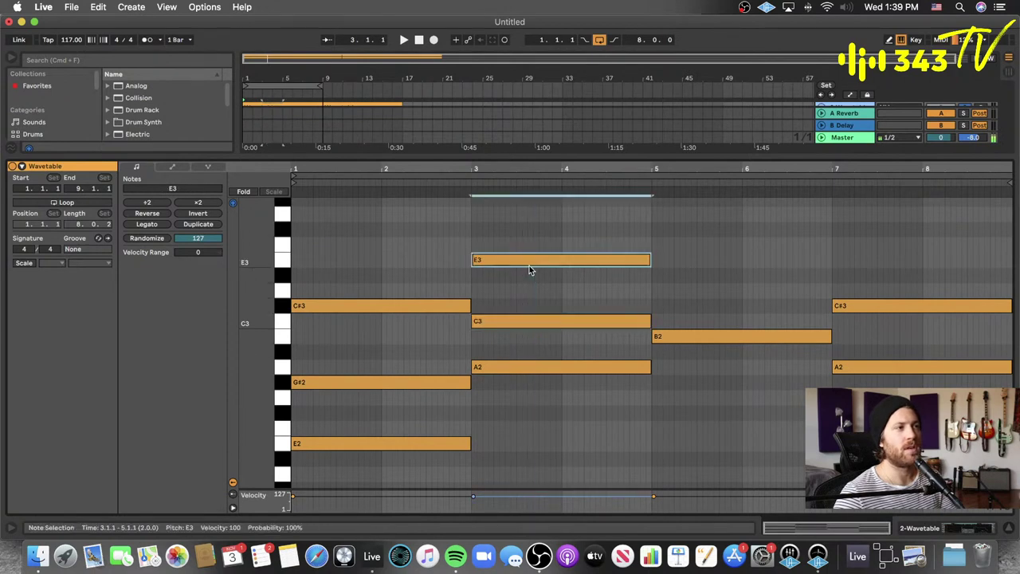
# - Raise the bar 3 chord's C3 to C#3 and audition its three notes
pyautogui.keyDown('shift'); pyautogui.click(529, 321); pyautogui.keyUp('shift')
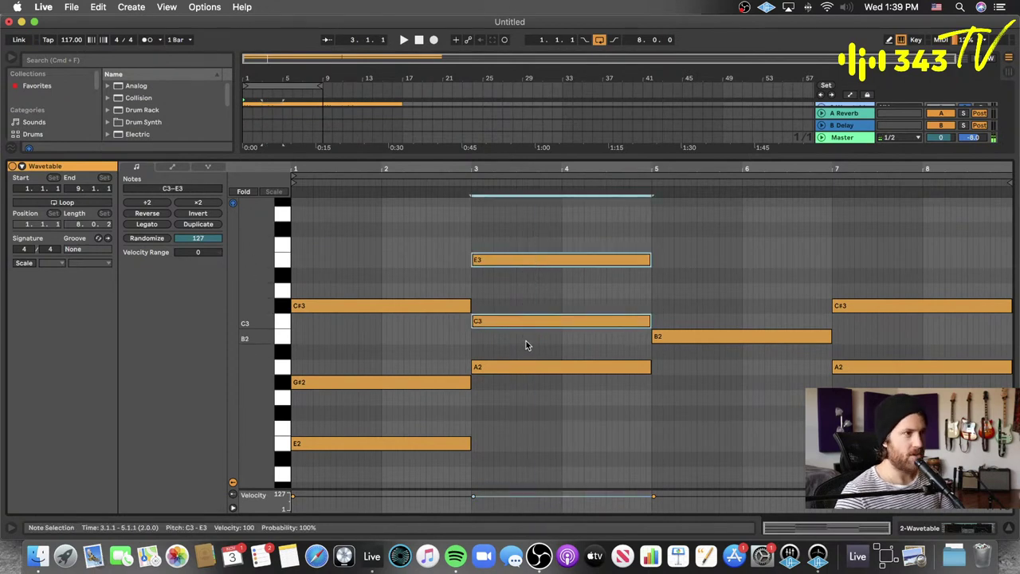
pyautogui.scroll(-1, 537, 318)
pyautogui.click(536, 301)
pyautogui.moveTo(535, 313); pyautogui.dragTo(535, 305)
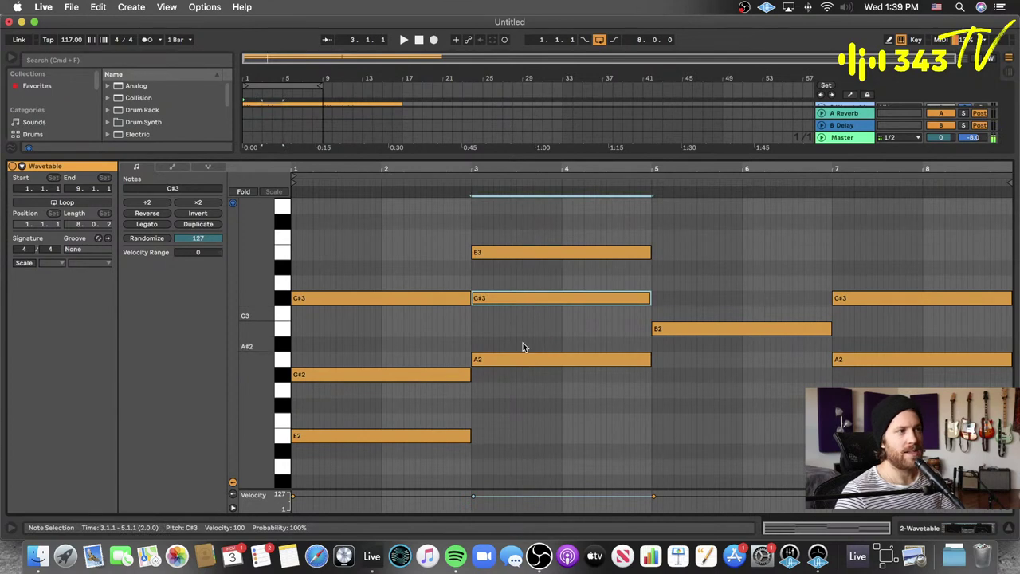
pyautogui.click(514, 358)
pyautogui.click(496, 299)
pyautogui.click(499, 253)
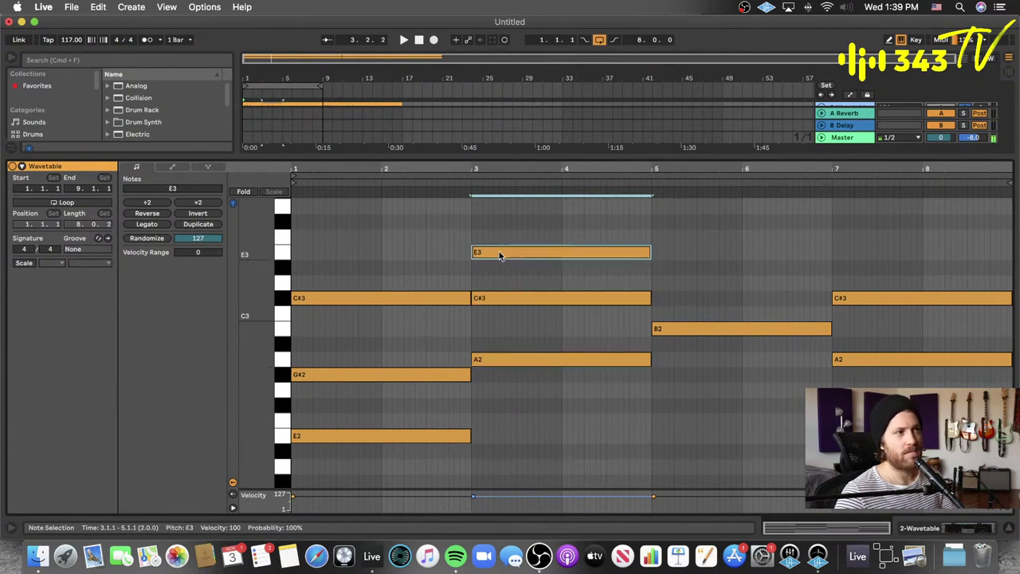
# - Try the bar 3 chord's C#3 and E3 an octave lower, undo back to the C3 voicing, and play it
pyautogui.moveTo(545, 205); pyautogui.dragTo(524, 301)
pyautogui.hotkey('shift', 'Down')
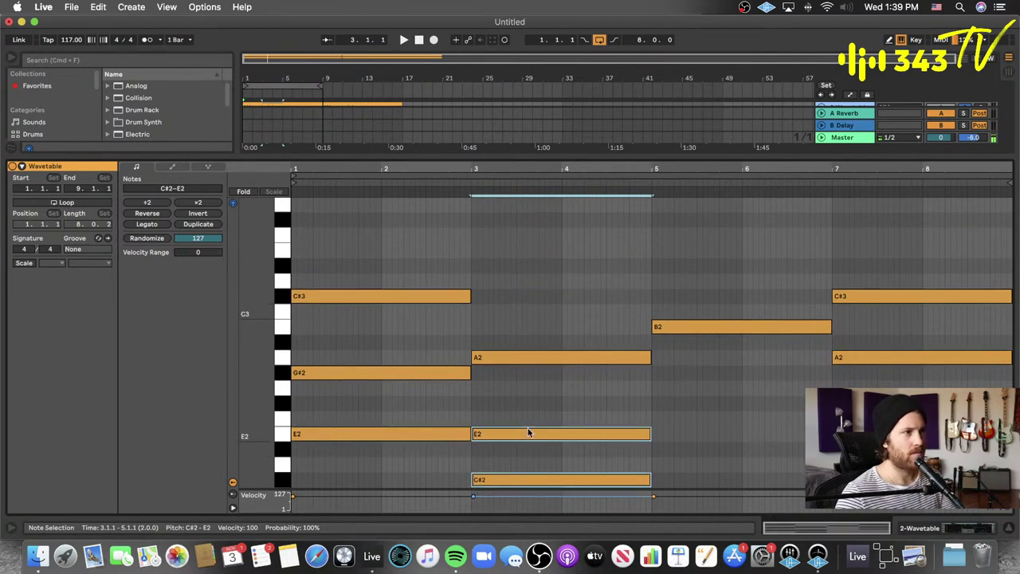
pyautogui.hotkey('shift', 'Up')
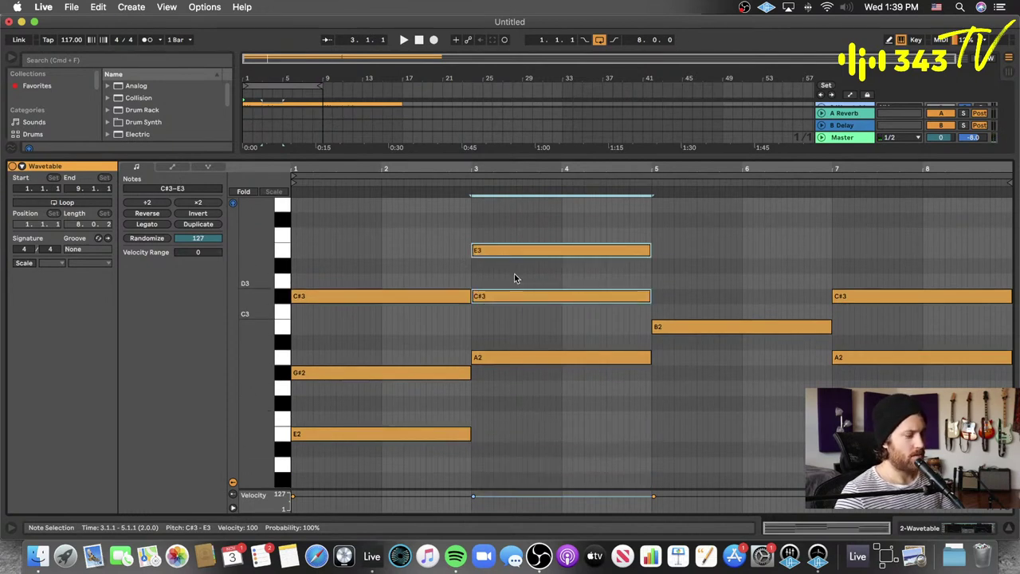
pyautogui.press('super+z')
pyautogui.press('space')
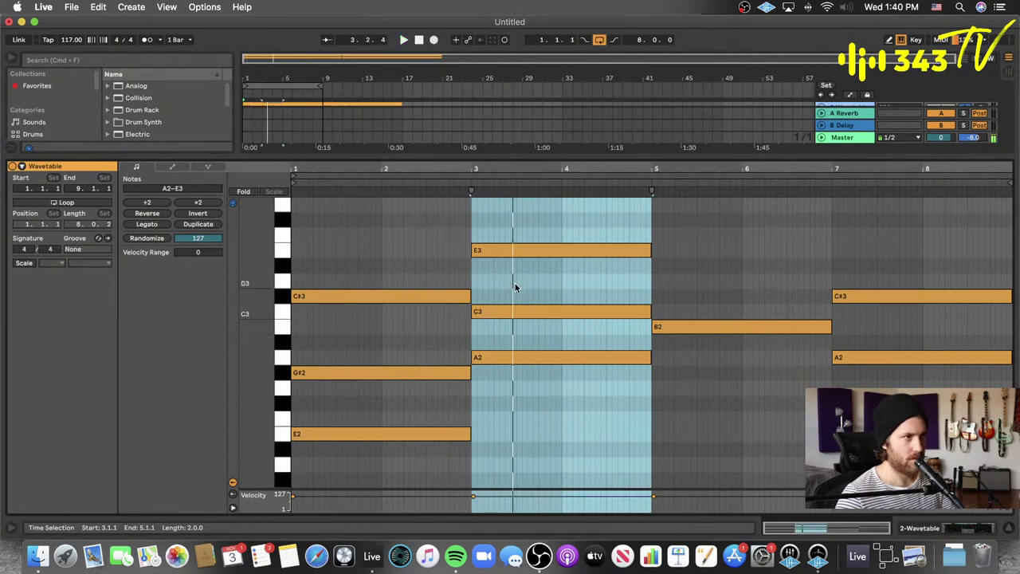
pyautogui.press('space')
# - Raise the bar 3 chord's C3 to C#3, transpose it and E3 down one octave, and play the clip
pyautogui.moveTo(503, 312); pyautogui.dragTo(501, 302)
pyautogui.moveTo(521, 224); pyautogui.dragTo(517, 313)
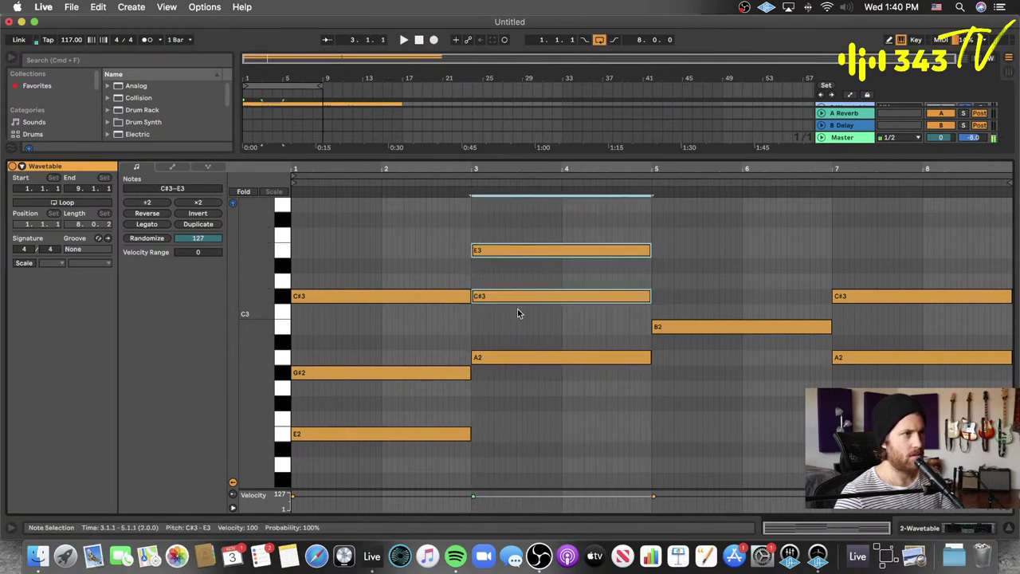
pyautogui.hotkey('shift', 'Down')
pyautogui.press('space')
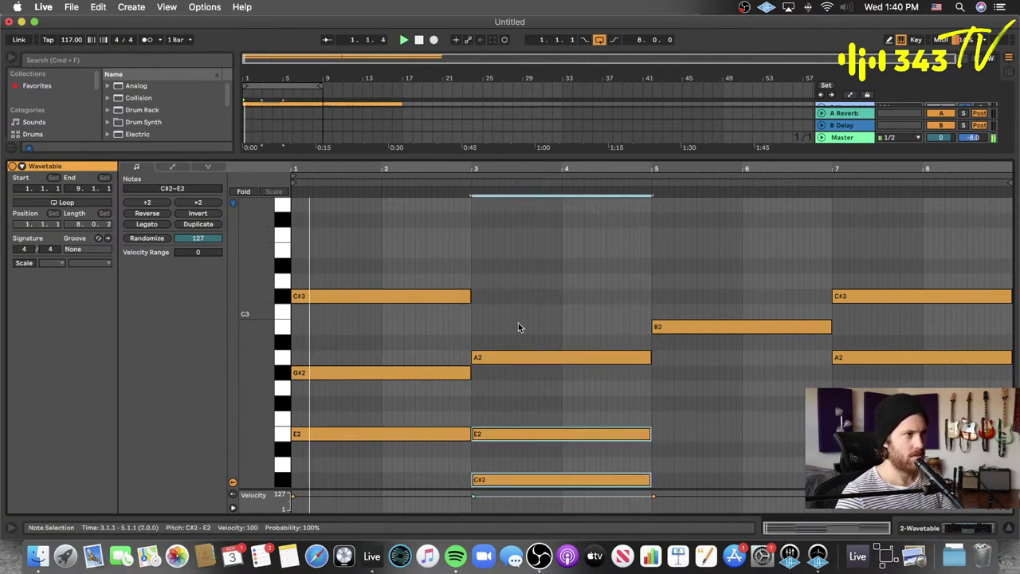
pyautogui.scroll(-1, 510, 351)
pyautogui.scroll(-1, 509, 354)
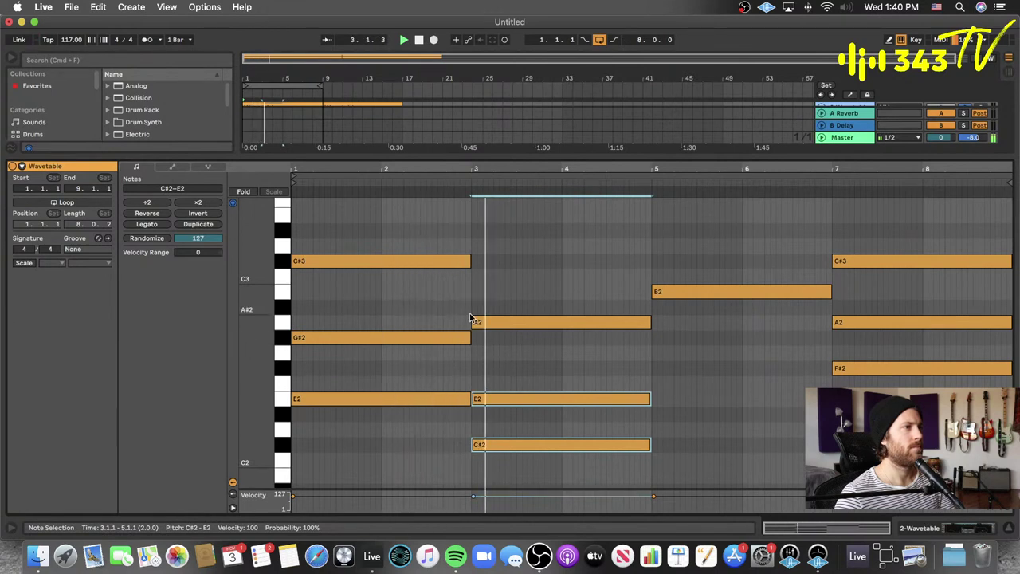
pyautogui.scroll(2, 577, 315)
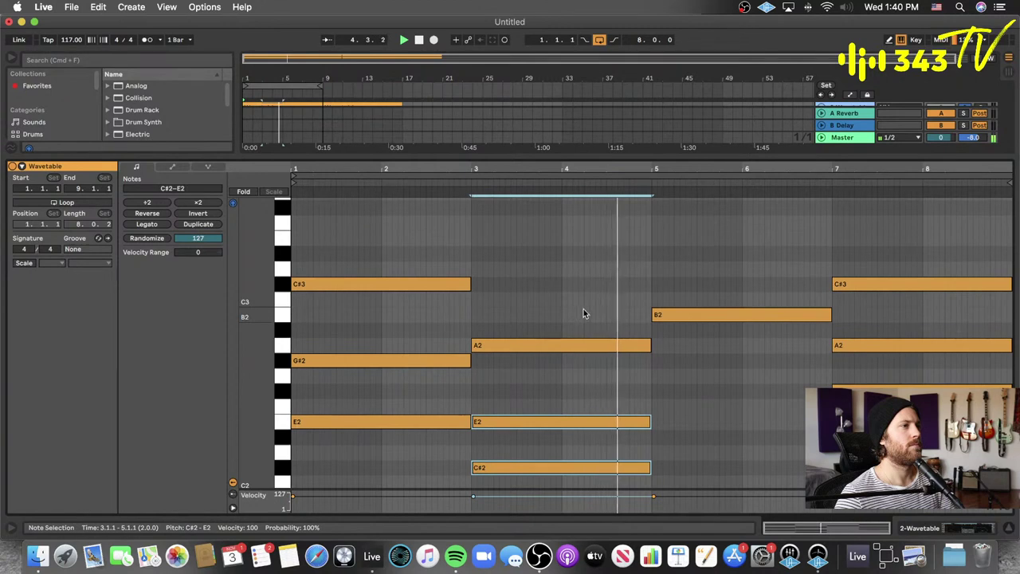
# - Copy the bar 5 B2 note up to D#3 and F#3, transpose both copies down one octave, and play the clip
pyautogui.click(681, 316)
pyautogui.moveTo(681, 316); pyautogui.dragTo(689, 231)
pyautogui.scroll(2, 683, 261)
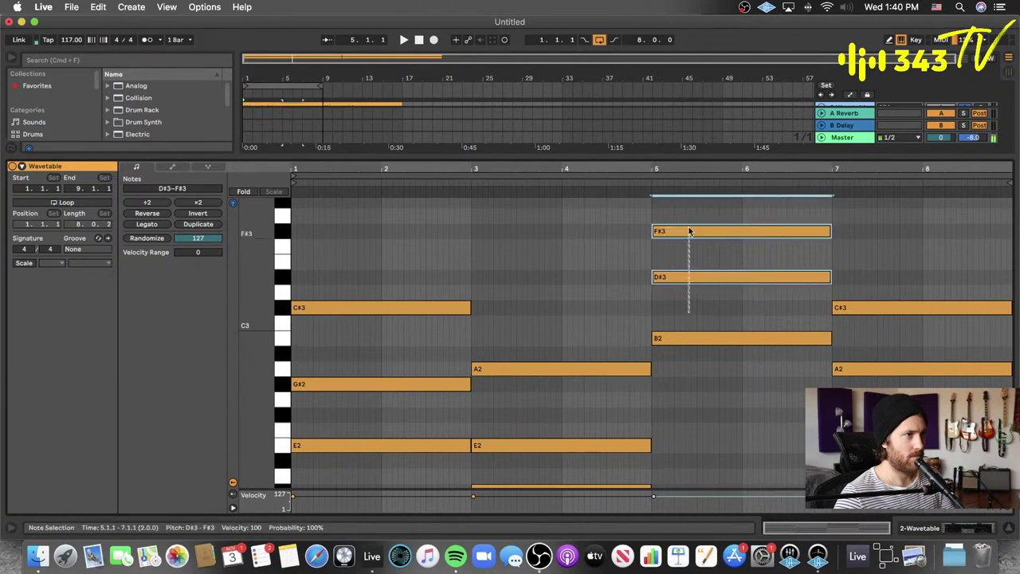
pyautogui.hotkey('shift', 'Down')
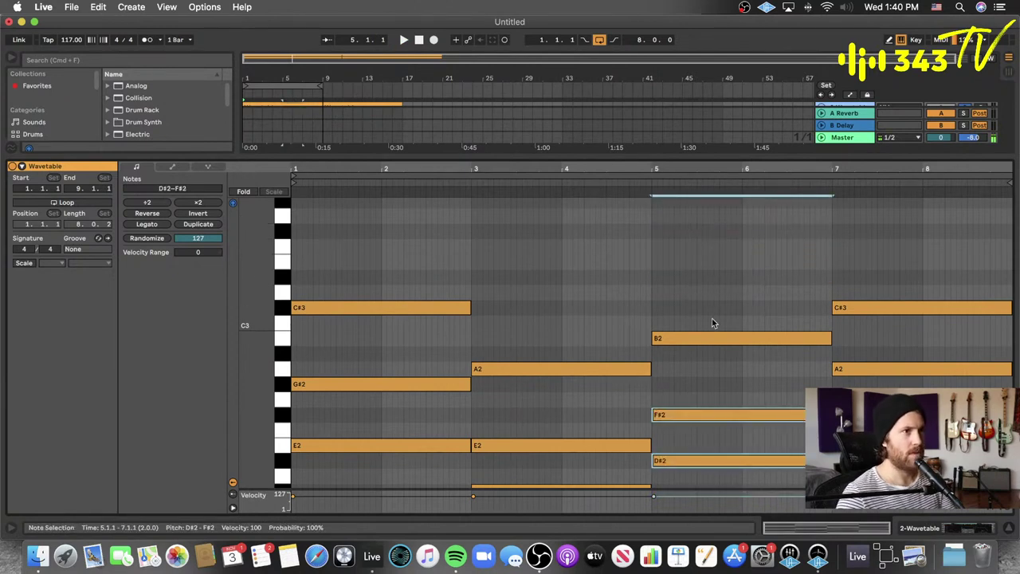
pyautogui.press('space')
# - Transpose the bar 7 chord's A2 and C#3 notes down one octave
pyautogui.scroll(-3, 695, 313)
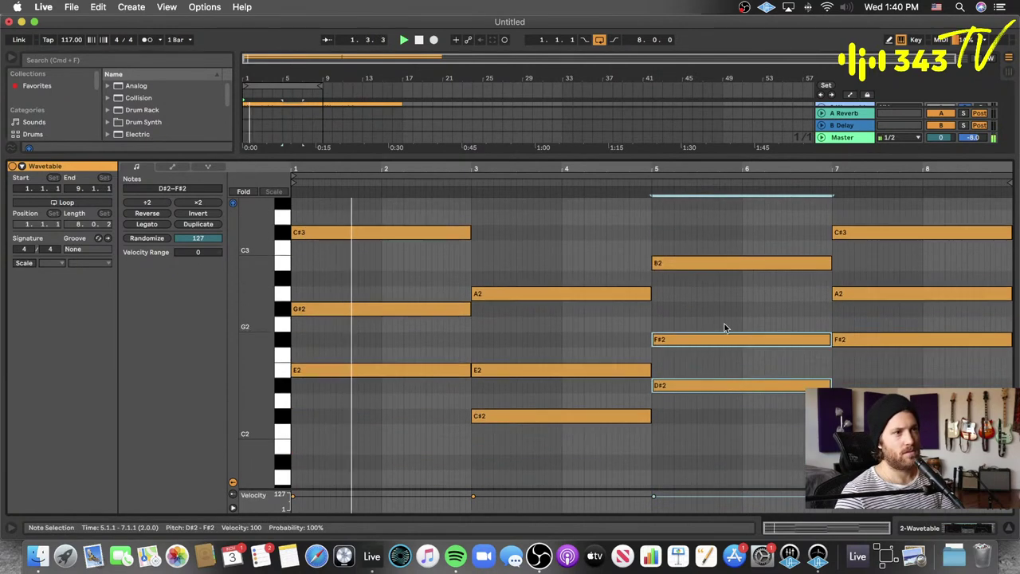
pyautogui.moveTo(870, 319); pyautogui.dragTo(858, 228)
pyautogui.hotkey('shift', 'Down')
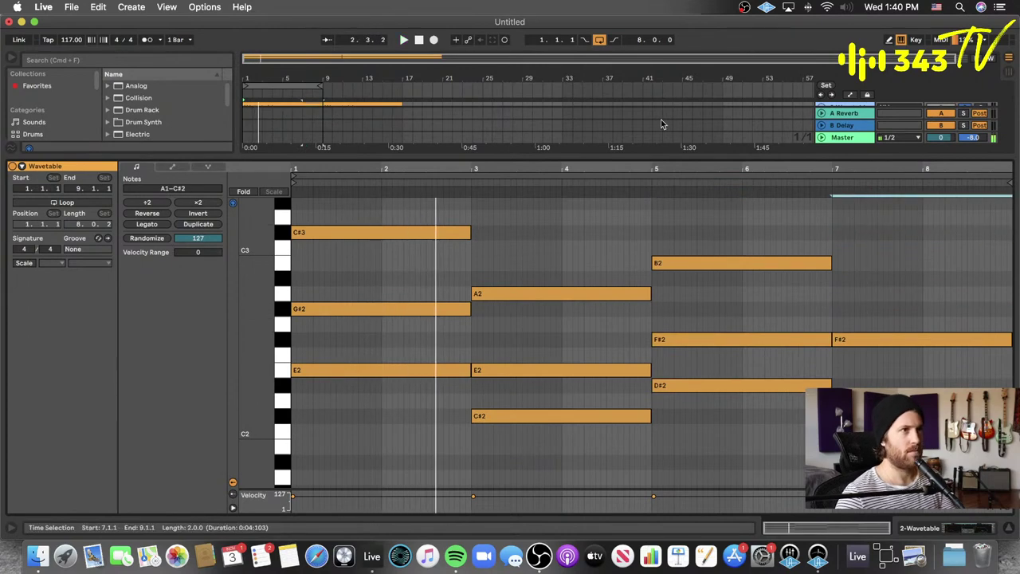
# - Duplicate the Wavetable chord clip to bar 9 and unsolo its track to hear it with Blip
pyautogui.moveTo(647, 157); pyautogui.dragTo(647, 289)
pyautogui.click(297, 174)
pyautogui.press('super+d')
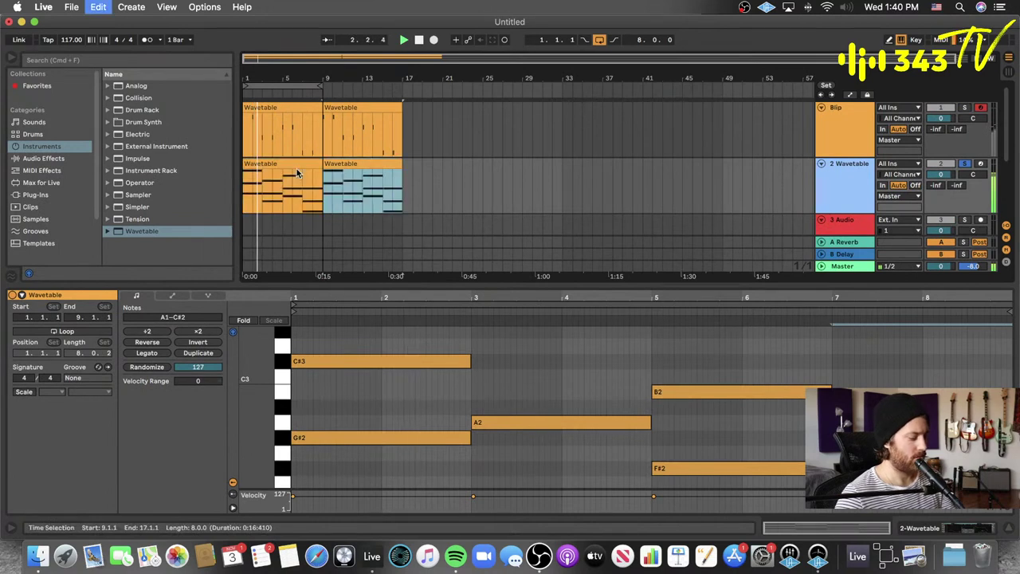
pyautogui.click(964, 163)
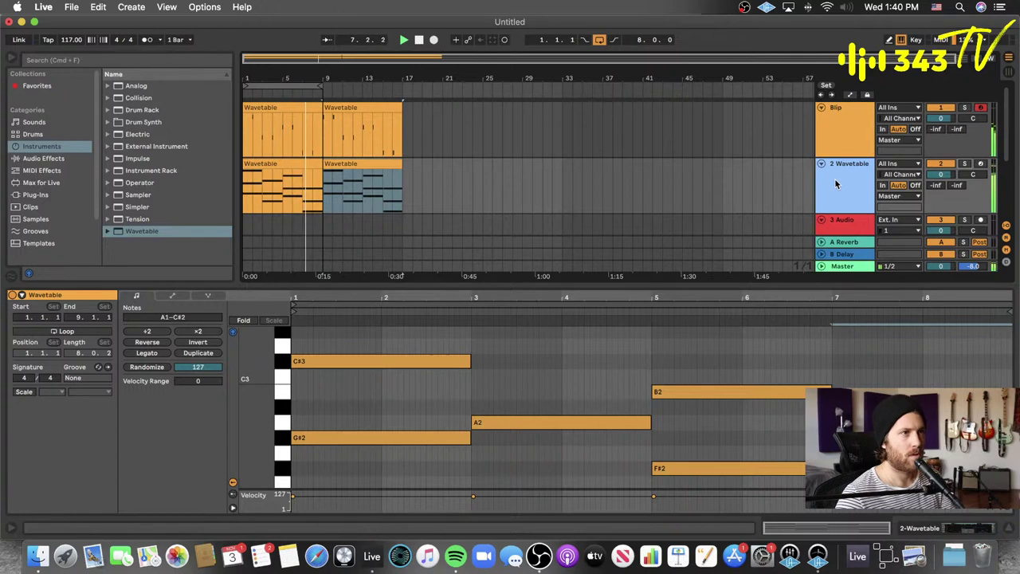
# - Transpose the A1 and C#2 notes at bar 7 of the second Wavetable clip up one octave
pyautogui.scroll(-5, 860, 364)
pyautogui.moveTo(806, 283); pyautogui.dragTo(806, 186)
pyautogui.scroll(3, 885, 334)
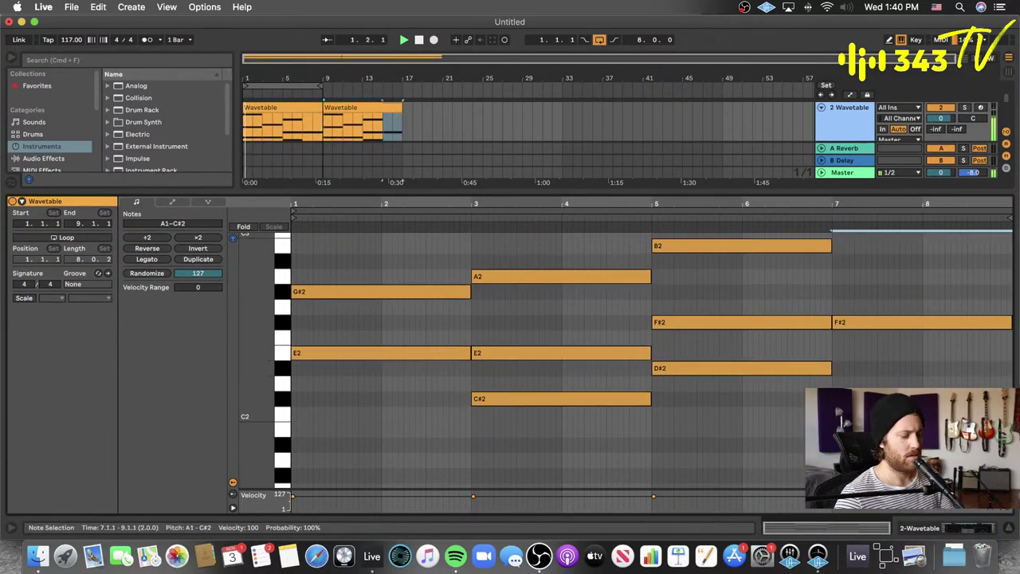
pyautogui.hotkey('shift', 'Up')
pyautogui.scroll(2, 885, 330)
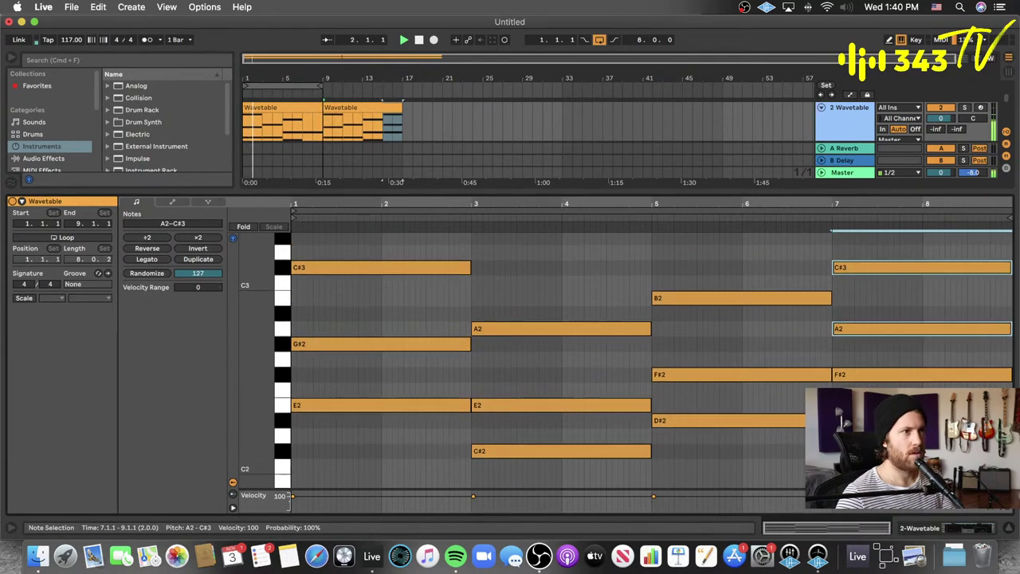
pyautogui.click(864, 321)
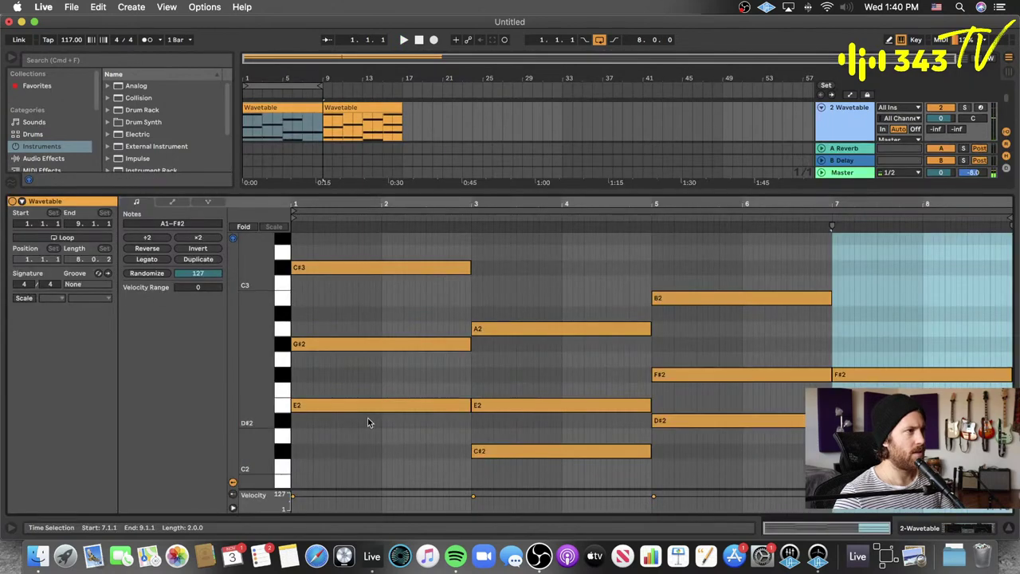
# - Transpose all notes in the first Wavetable chord clip up one octave and set the track volume to -6.2 dB
pyautogui.press('super+a')
pyautogui.hotkey('shift', 'Up')
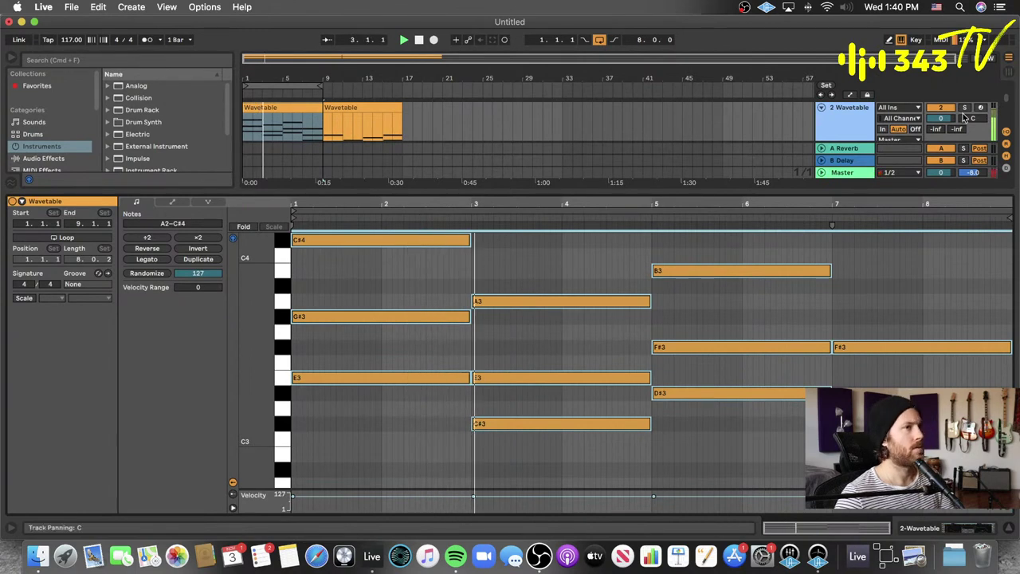
pyautogui.moveTo(941, 117); pyautogui.dragTo(941, 132)
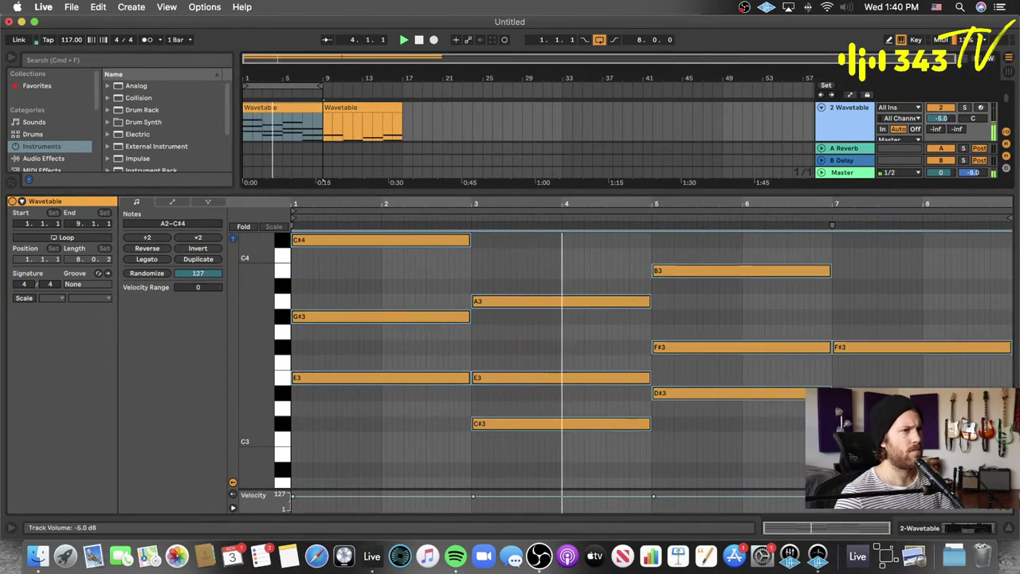
# - Listen to the raised progression while examining each chord's notes, and select the A2 note at bar 7
pyautogui.click(740, 305)
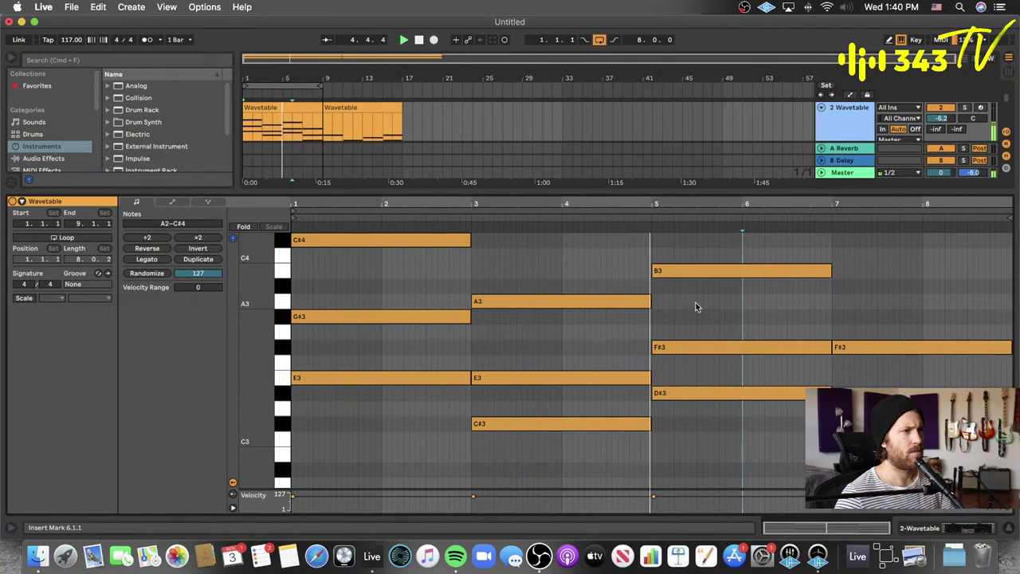
pyautogui.scroll(-2, 706, 303)
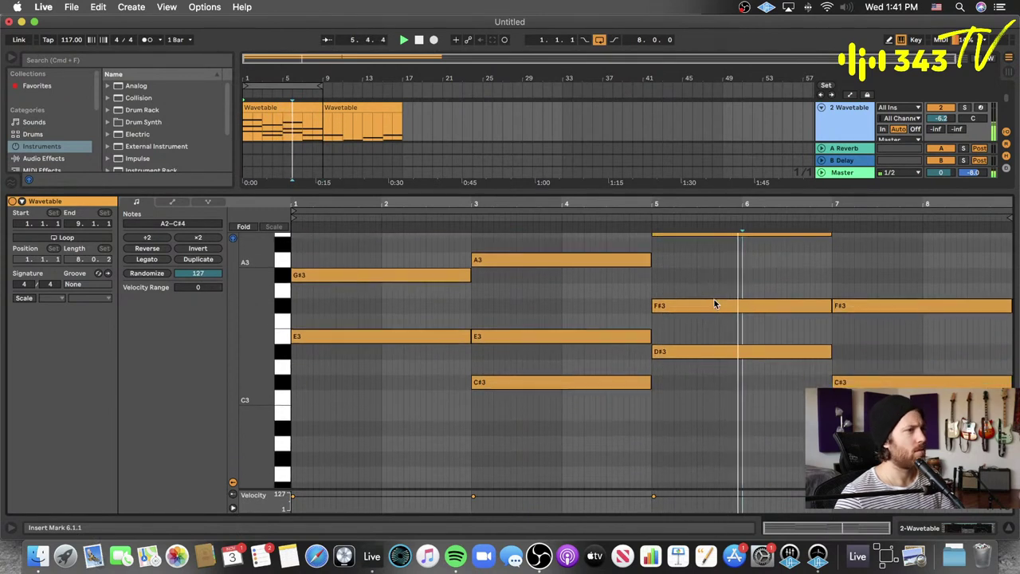
pyautogui.scroll(2, 714, 303)
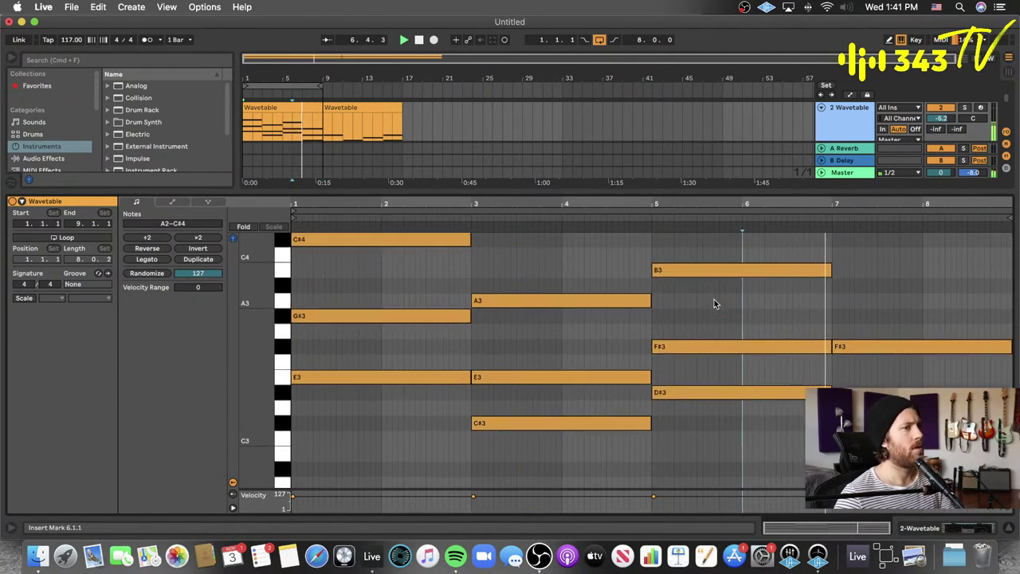
pyautogui.scroll(-2, 858, 386)
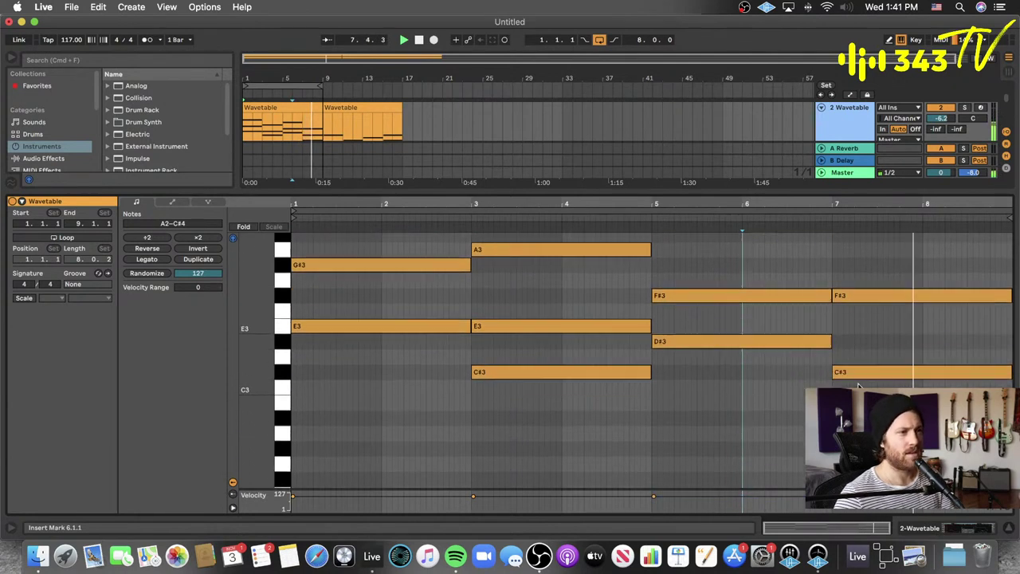
pyautogui.scroll(-1, 858, 386)
pyautogui.press('space')
pyautogui.click(862, 431)
pyautogui.scroll(2, 645, 337)
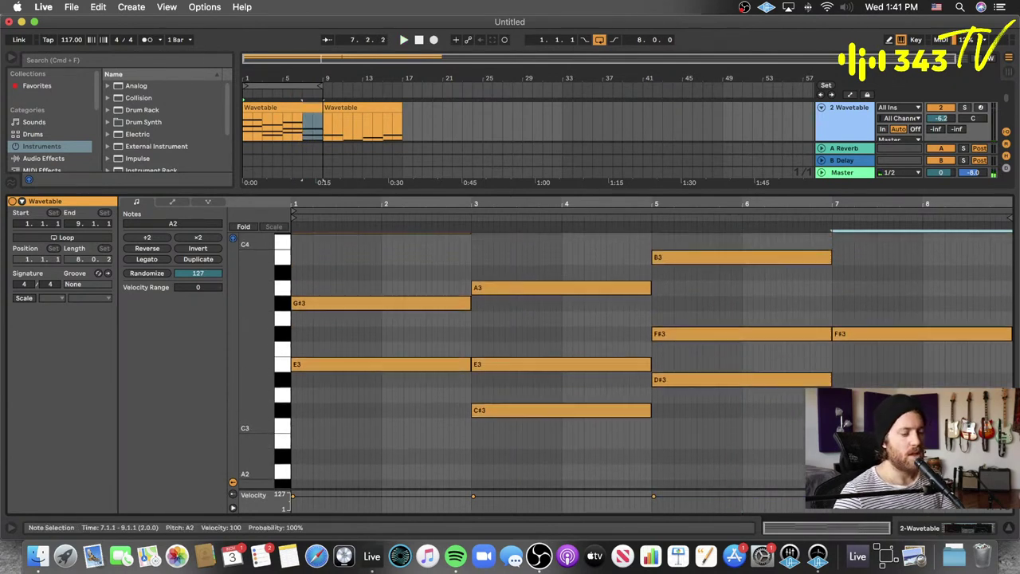
# - Enlarge the arrangement area and rename the 2 Wavetable track as Chords
pyautogui.moveTo(560, 188); pyautogui.dragTo(559, 280)
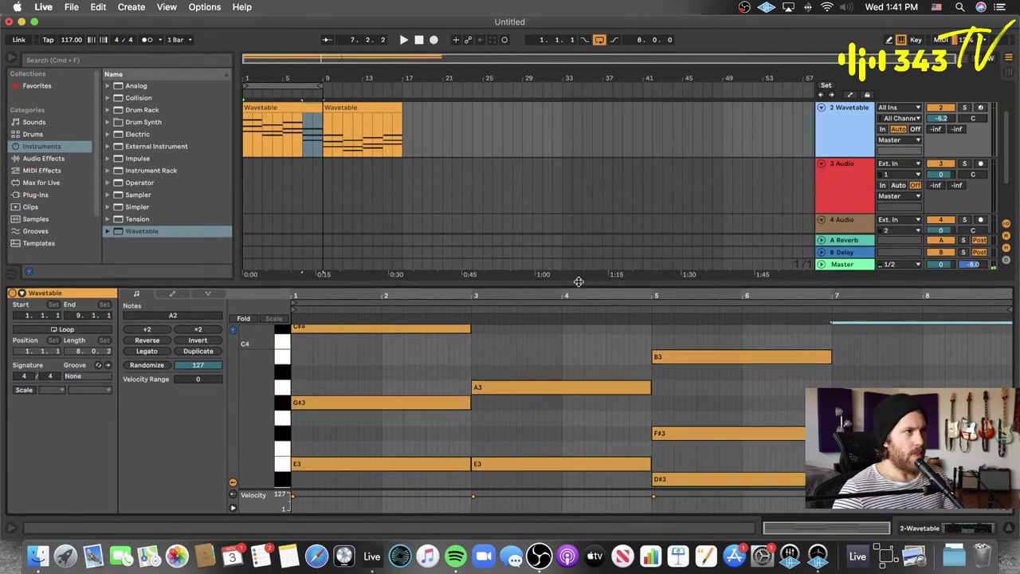
pyautogui.scroll(2, 836, 155)
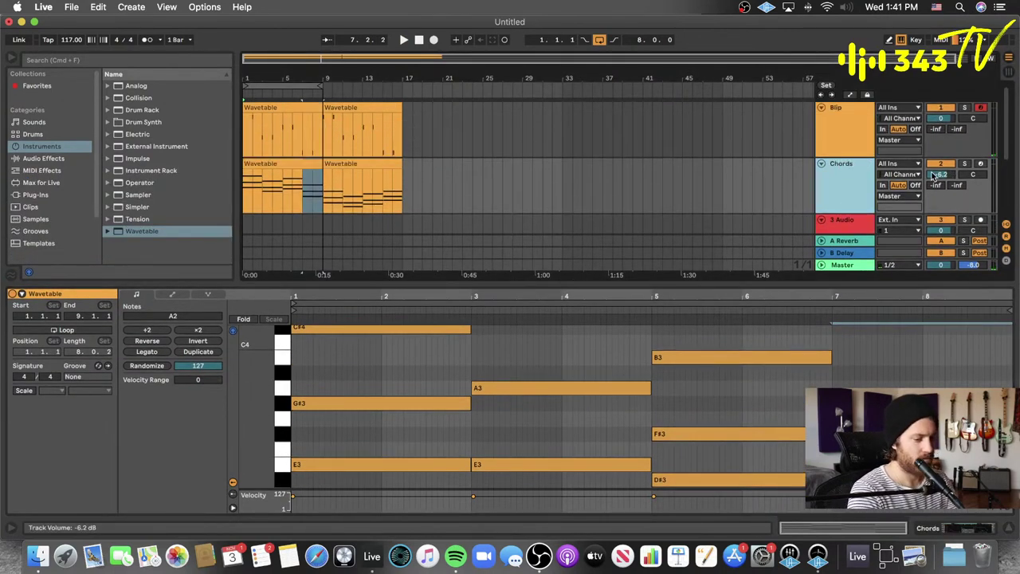
# - Replace the second Chords clip with a duplicate of the first and extend the arrangement loop to 16 bars
pyautogui.click(373, 161)
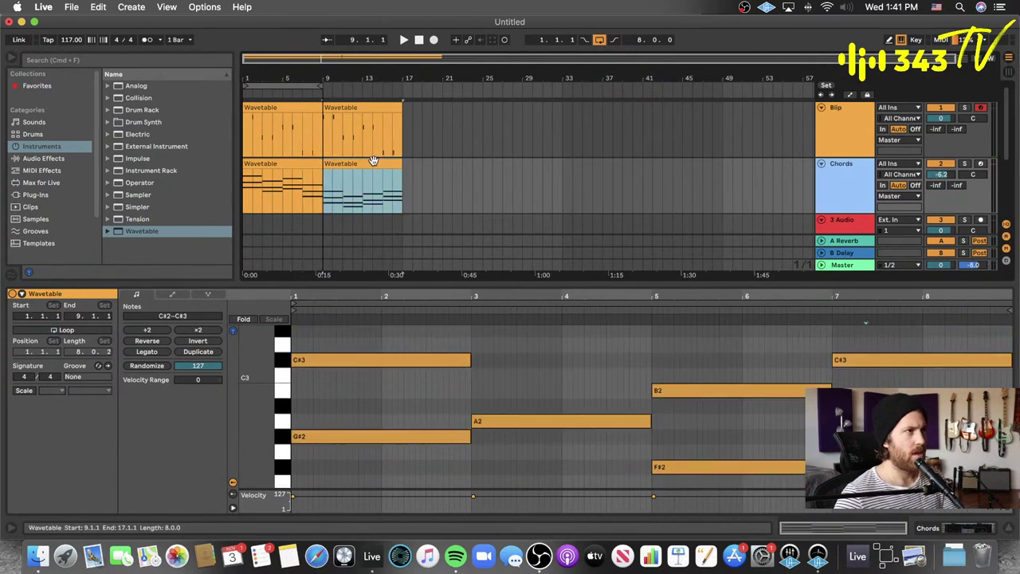
pyautogui.click(373, 157)
pyautogui.click(310, 164)
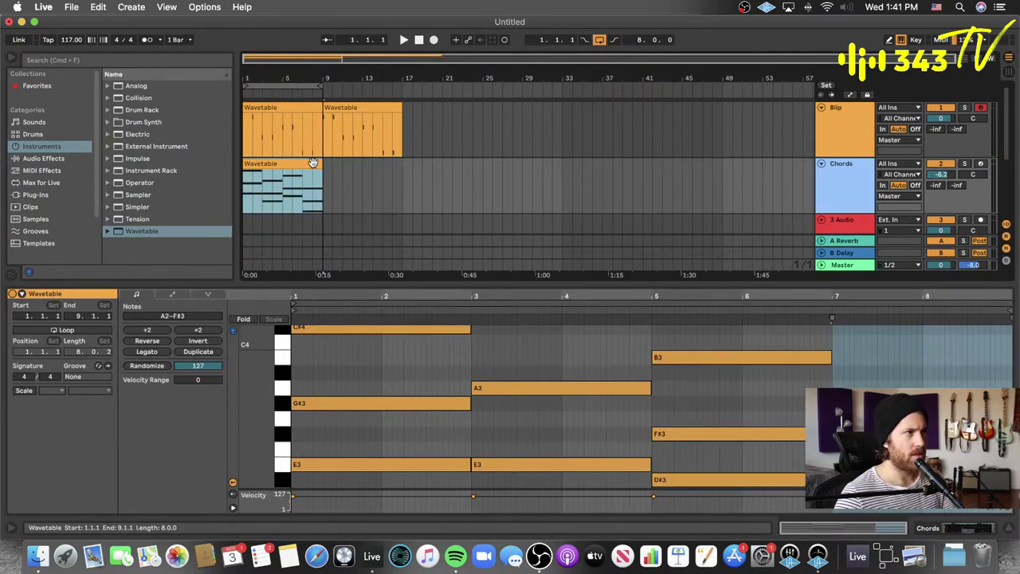
pyautogui.moveTo(383, 89); pyautogui.dragTo(399, 89)
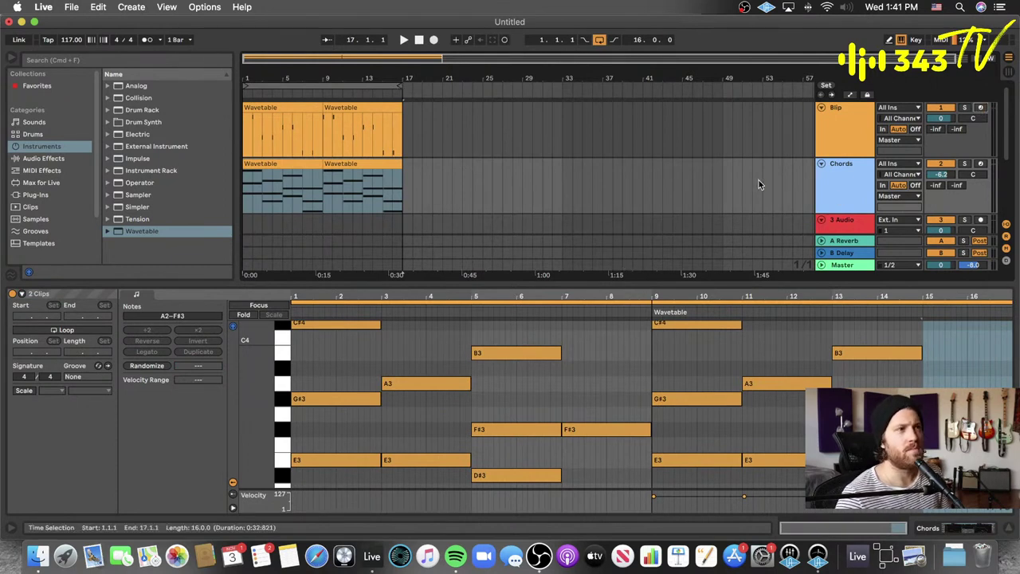
# - Examine the chord voicings across both Chords clips in an enlarged note editor
pyautogui.press('super+t')
pyautogui.scroll(-3, 688, 179)
pyautogui.scroll(5, 689, 179)
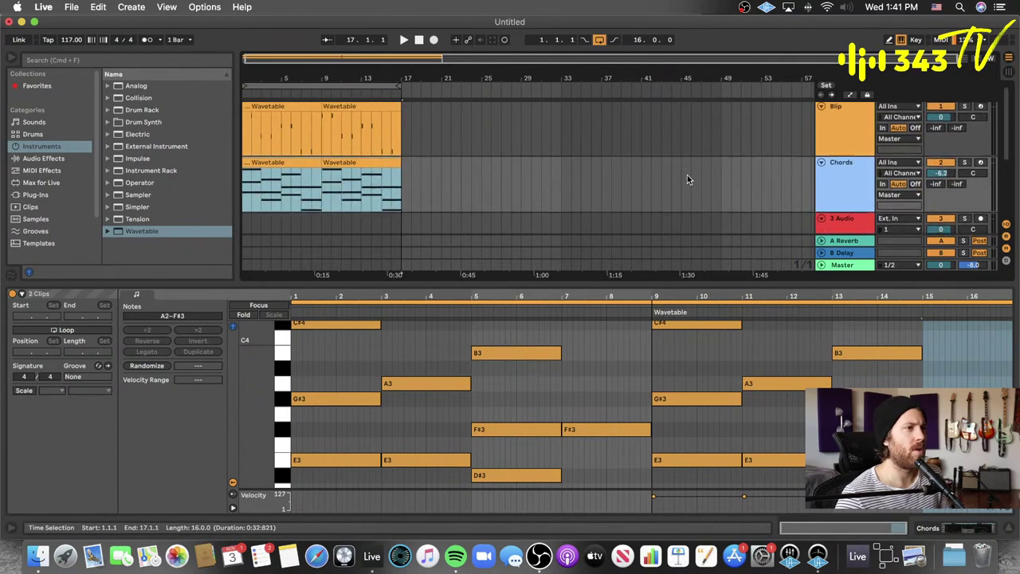
pyautogui.moveTo(587, 283); pyautogui.dragTo(613, 186)
pyautogui.scroll(-1, 617, 268)
pyautogui.click(606, 271)
pyautogui.scroll(1, 607, 271)
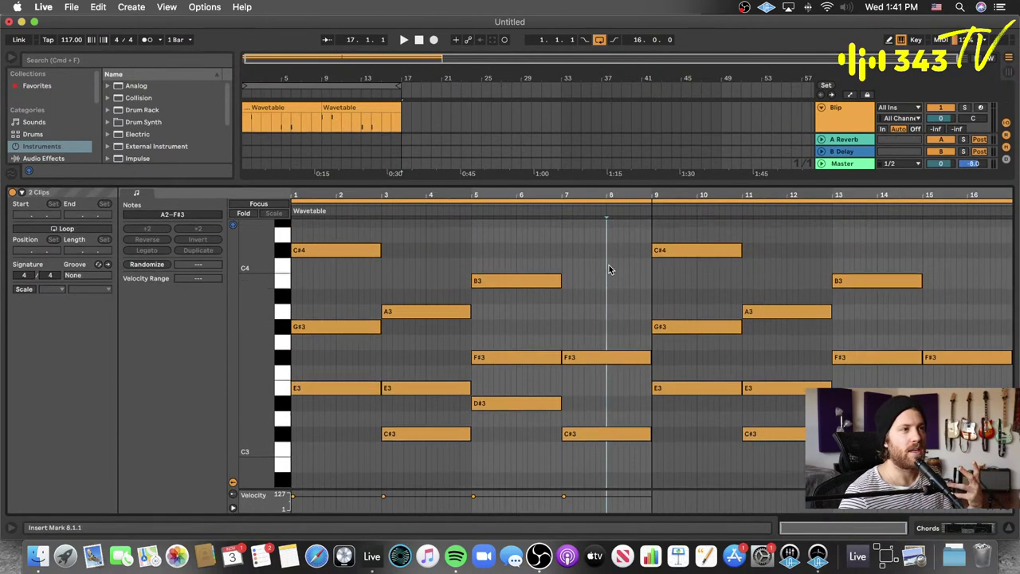
pyautogui.scroll(-1, 610, 269)
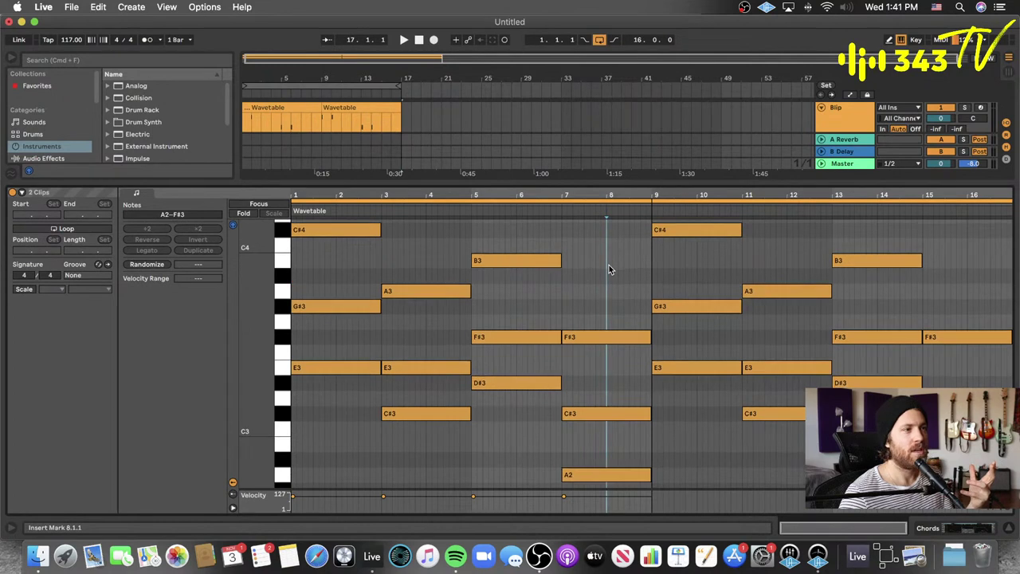
pyautogui.scroll(-1, 609, 270)
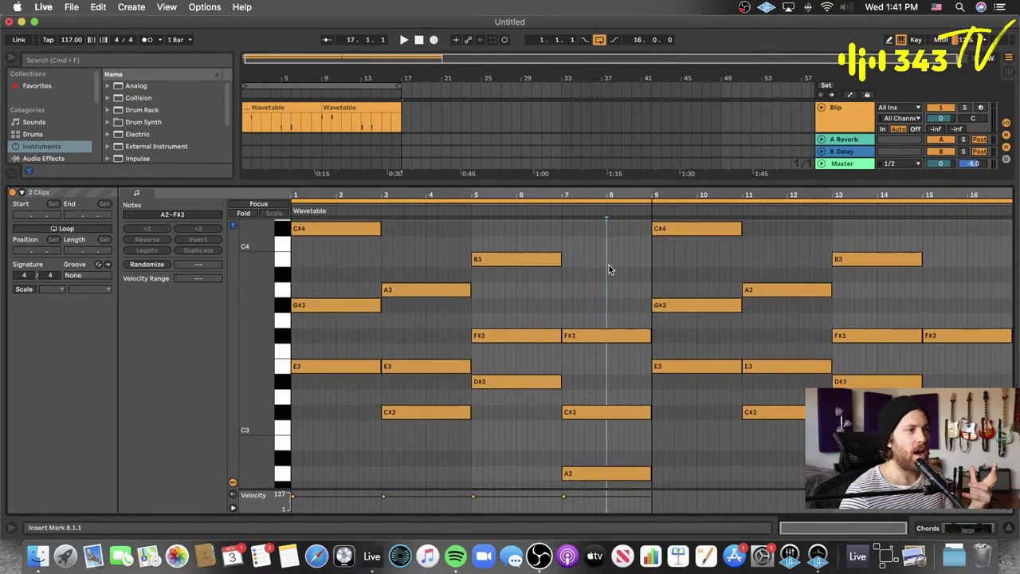
pyautogui.scroll(1, 609, 269)
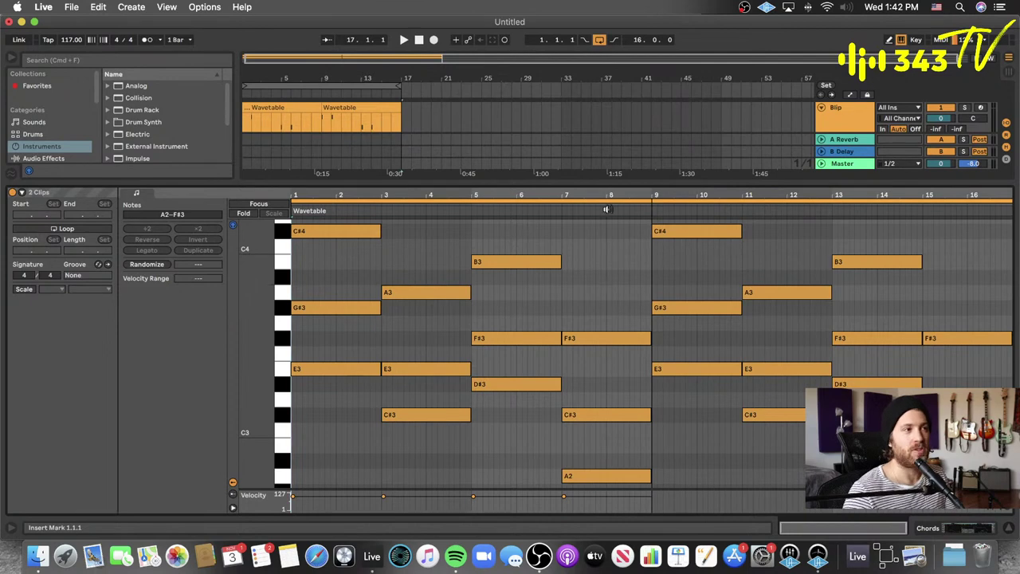
pyautogui.moveTo(596, 183); pyautogui.dragTo(576, 89)
pyautogui.scroll(3, 610, 324)
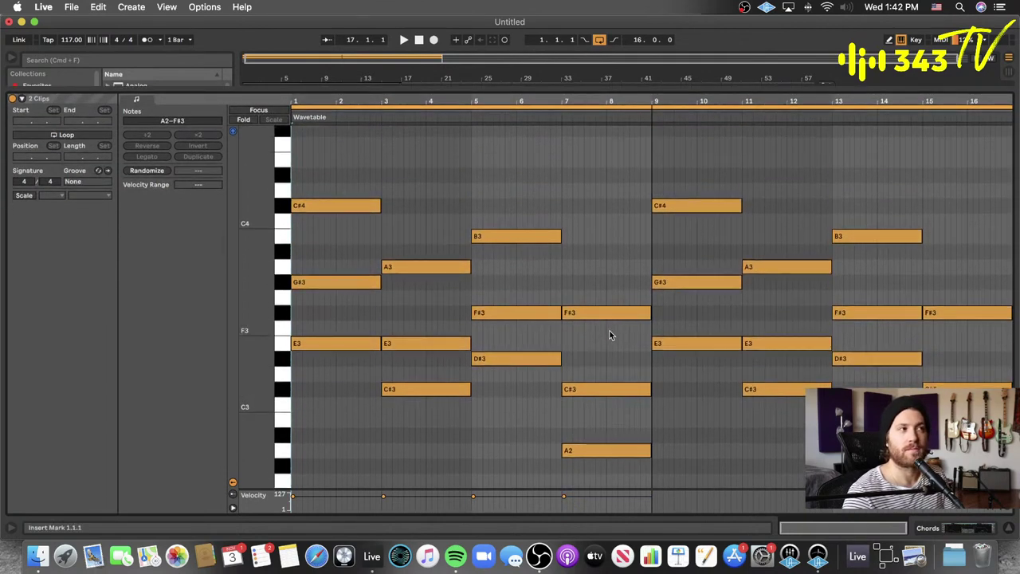
# - Hide the note editor and play the 16-bar loop of the Blip and Chords tracks together
pyautogui.doubleClick(460, 90)
pyautogui.click(541, 180)
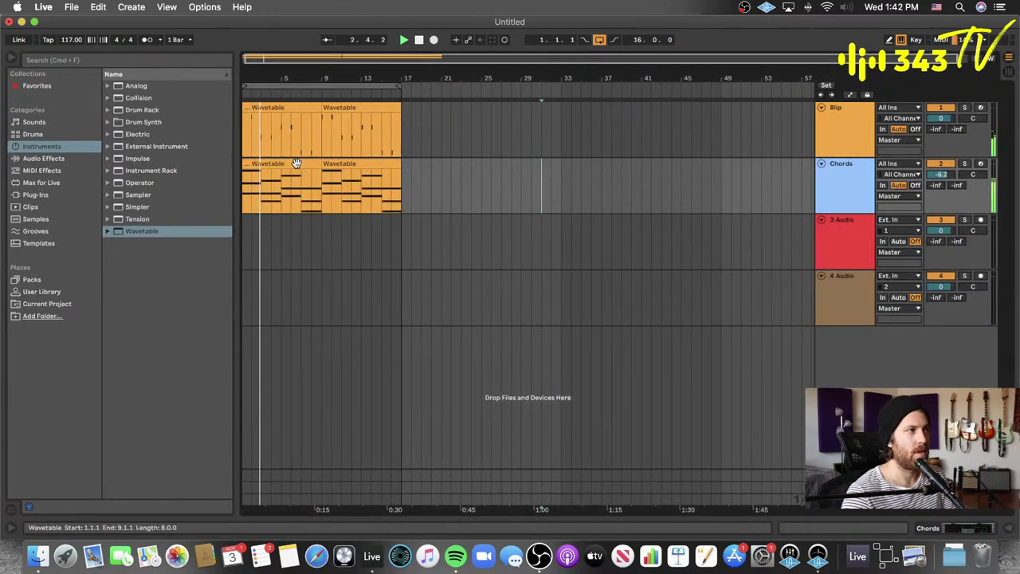
pyautogui.click(295, 164)
pyautogui.click(837, 188)
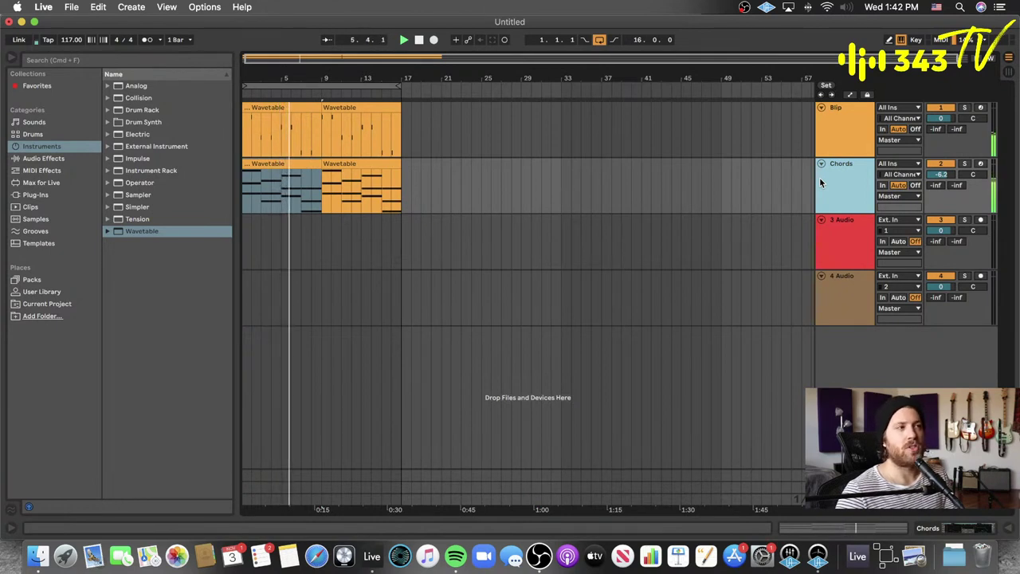
pyautogui.click(398, 192)
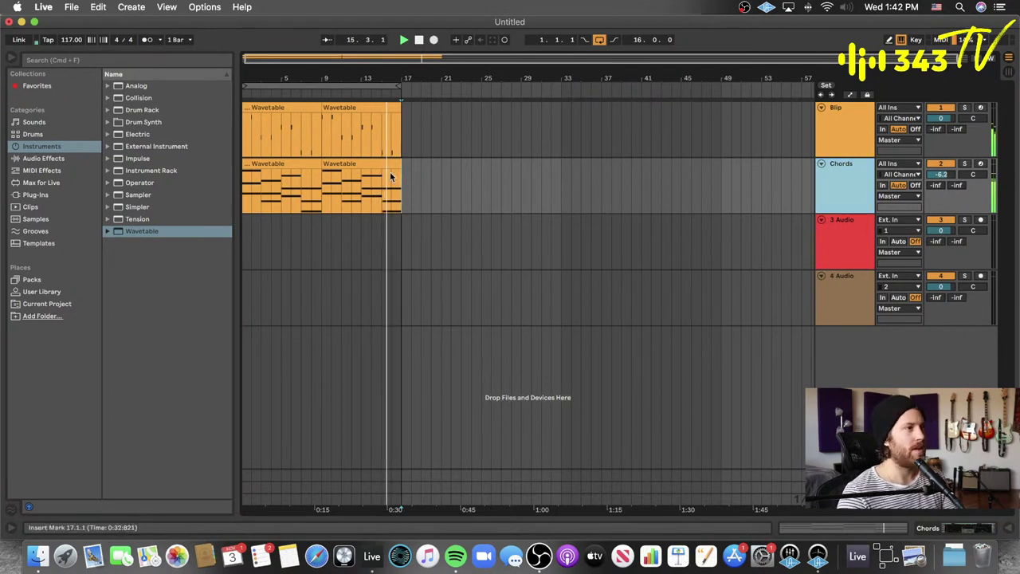
# - Detune oscillator 1 of the Chords track's Wavetable by -12 semitones and set its wavetable position to 18%
pyautogui.hotkey('shift', 'Tab')
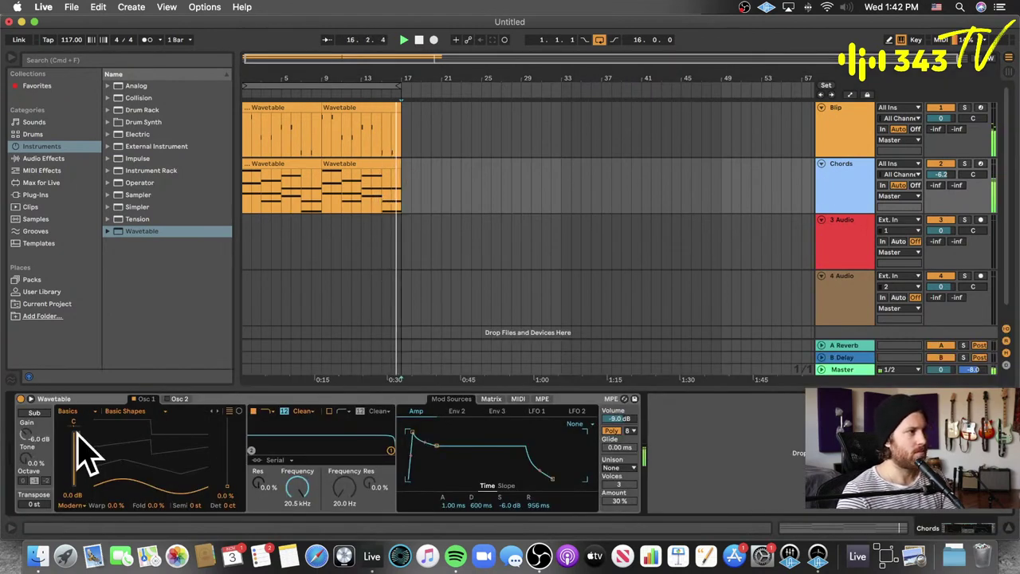
pyautogui.moveTo(50, 503); pyautogui.dragTo(50, 512)
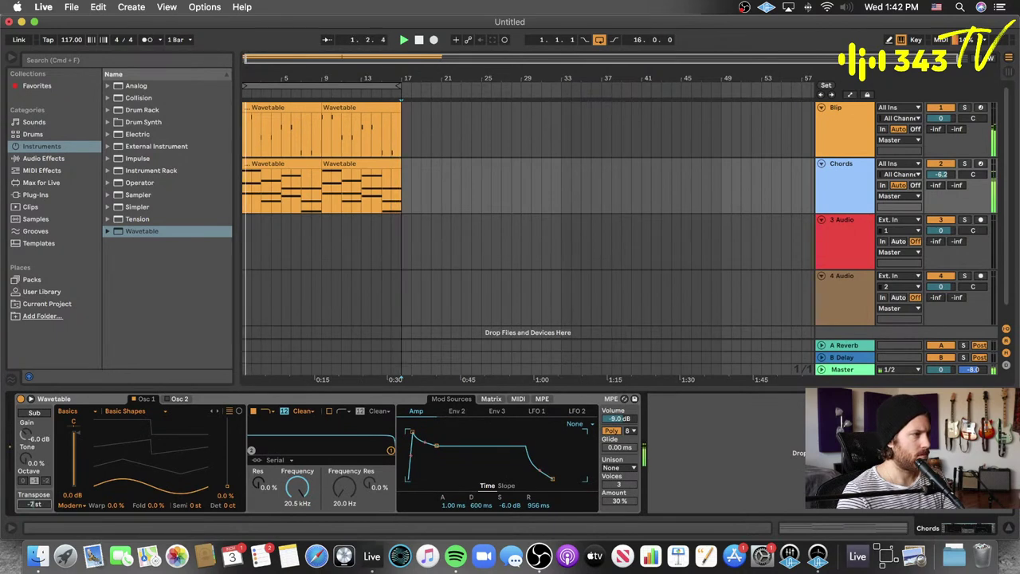
pyautogui.doubleClick(43, 505)
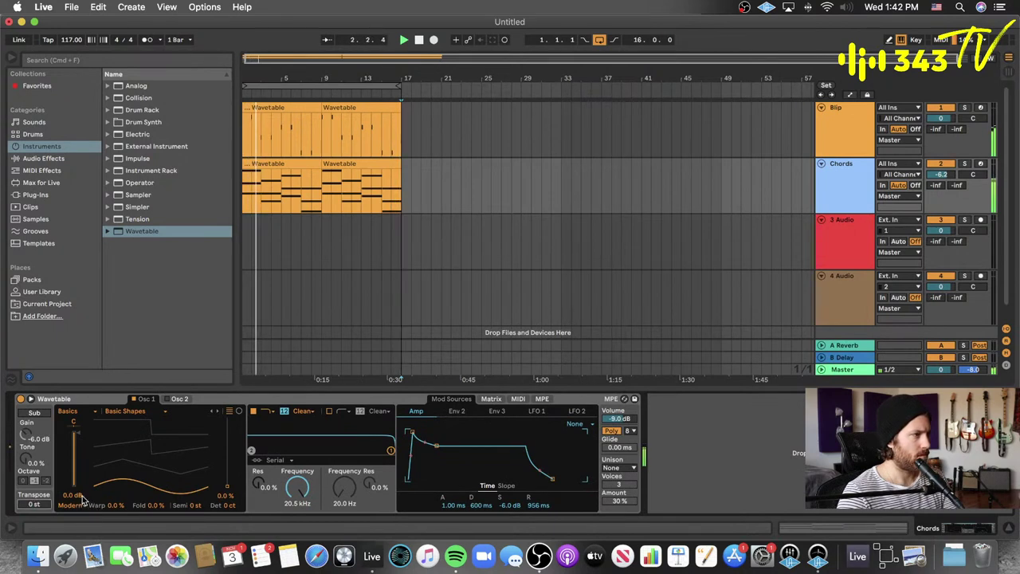
pyautogui.moveTo(198, 506); pyautogui.dragTo(197, 529)
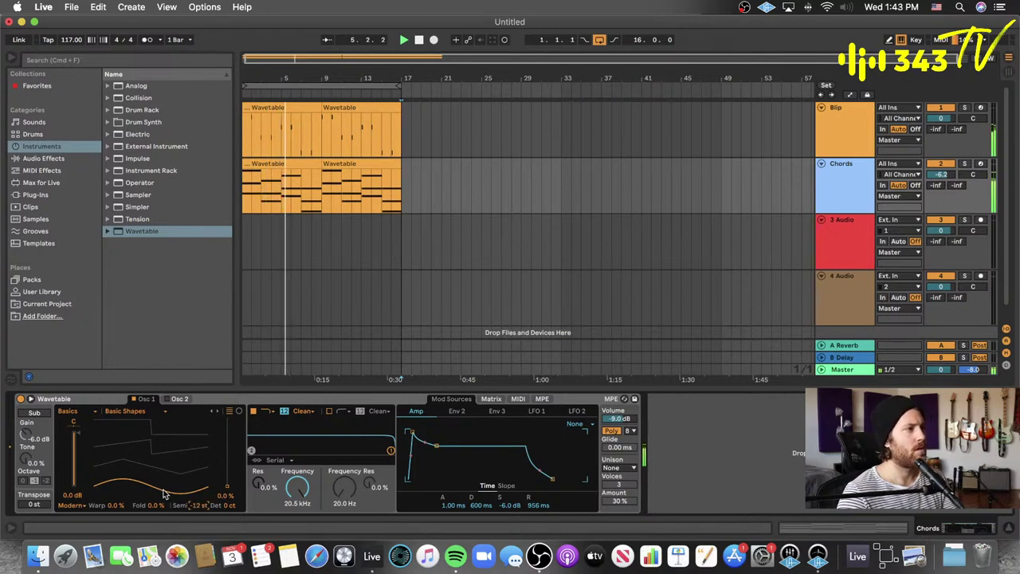
pyautogui.moveTo(165, 491)
pyautogui.mouseDown()
pyautogui.moveTo(165, 446)
pyautogui.moveTo(165, 477)
pyautogui.mouseUp()
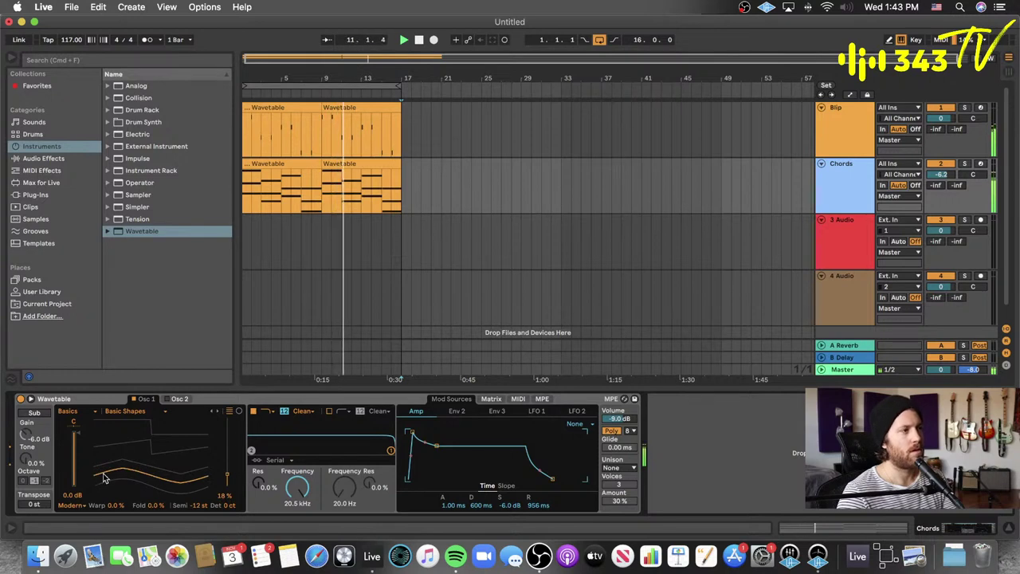
# - Enable oscillator 2 on the Chords track's Wavetable with 7 semitones transposition, 6 cents detune, -11 dB level and 25% wavetable position
pyautogui.click(178, 399)
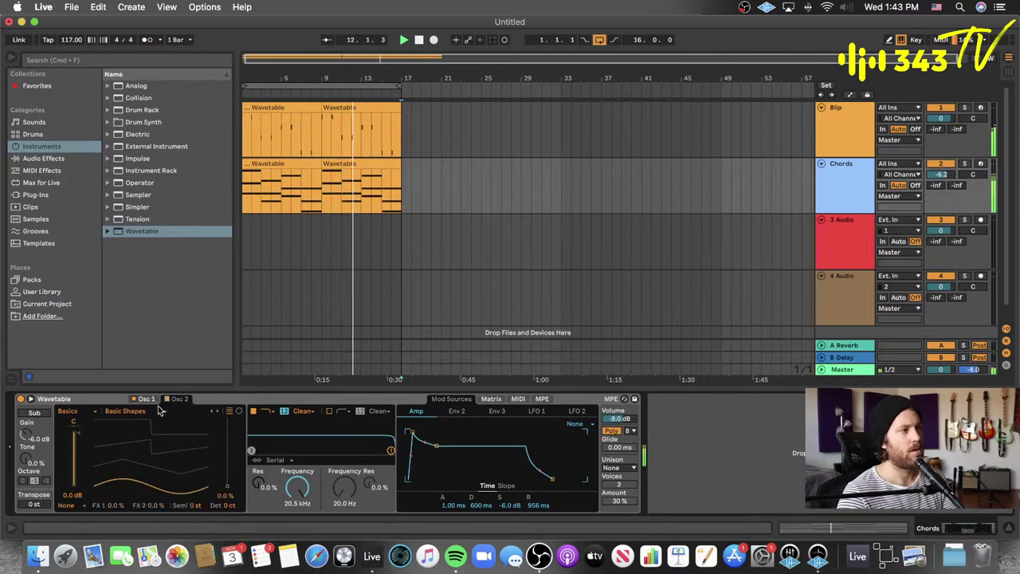
pyautogui.moveTo(78, 436); pyautogui.dragTo(79, 462)
pyautogui.moveTo(229, 507); pyautogui.dragTo(198, 503)
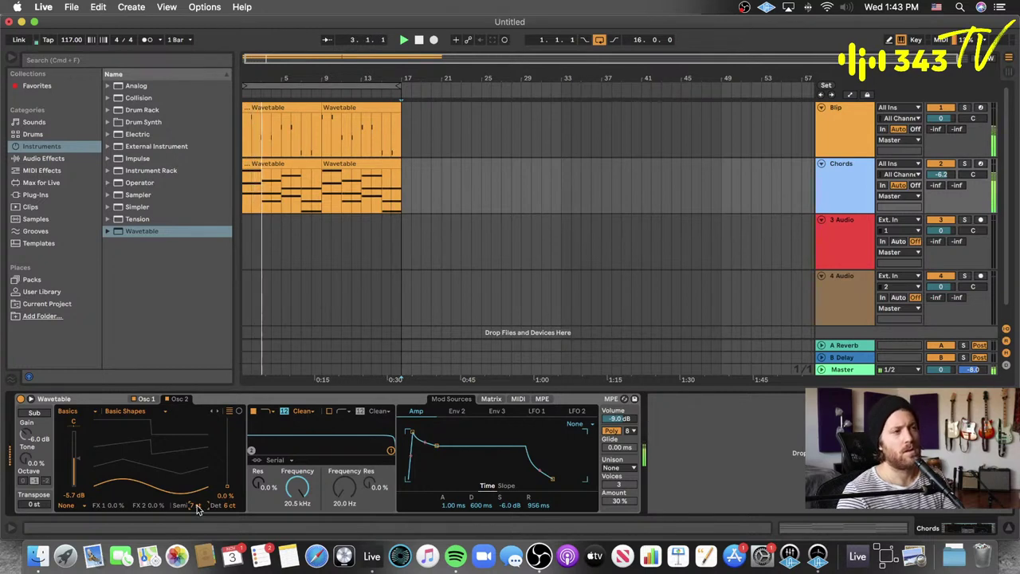
pyautogui.moveTo(77, 458); pyautogui.dragTo(98, 461)
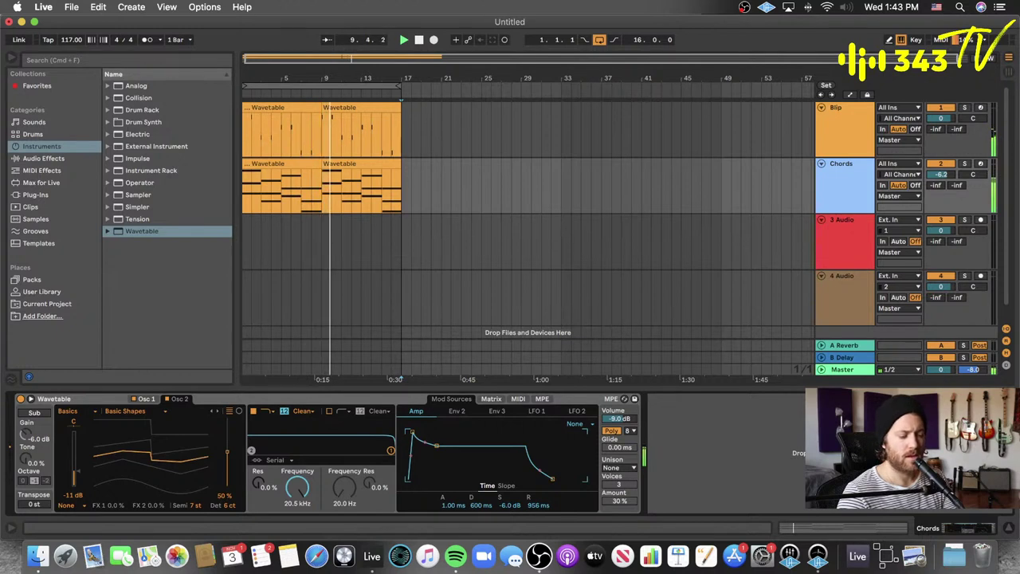
pyautogui.moveTo(98, 461); pyautogui.dragTo(98, 476)
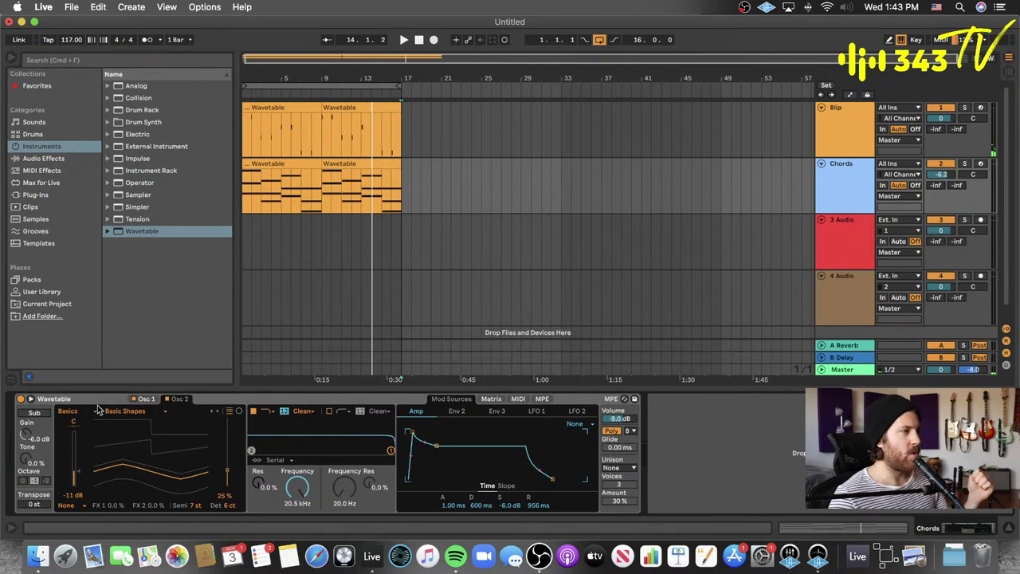
pyautogui.click(157, 399)
pyautogui.click(185, 400)
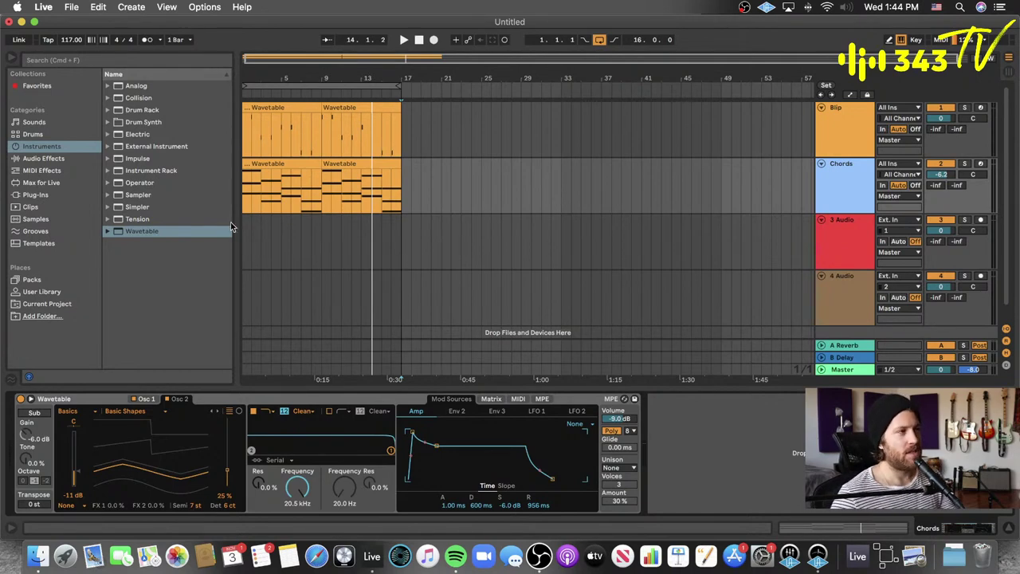
# - Open the first Chords clip's notes and audition the E3, G#3 and C#4 intervals of its first chord
pyautogui.doubleClick(261, 164)
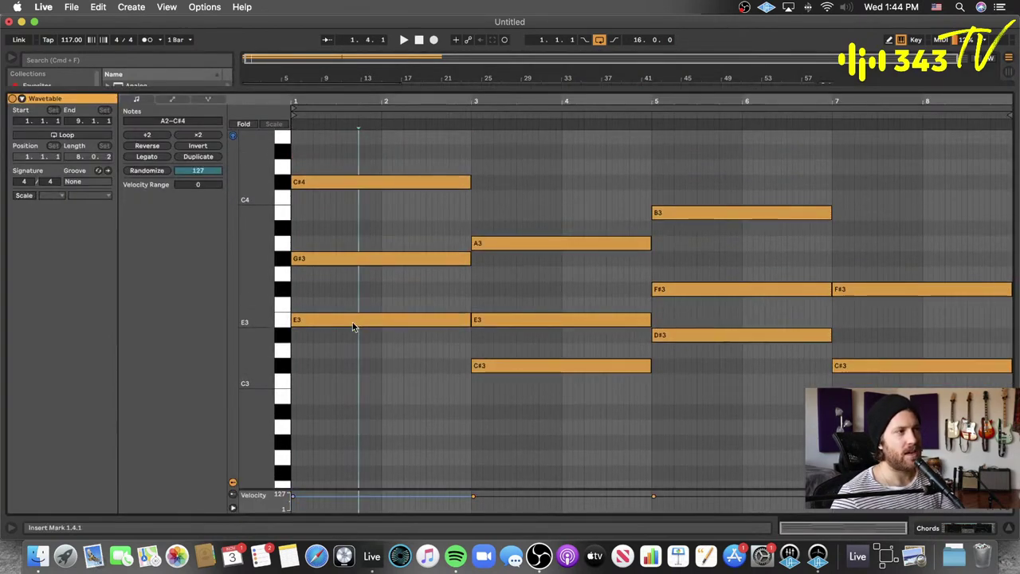
pyautogui.click(352, 322)
pyautogui.click(354, 261)
pyautogui.click(350, 183)
pyautogui.scroll(3, 386, 380)
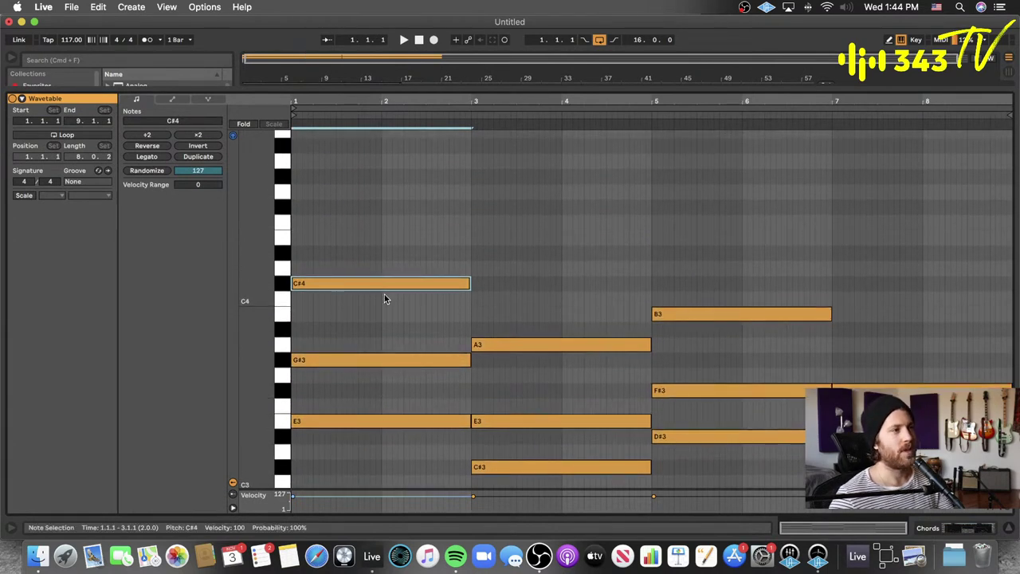
pyautogui.click(348, 422)
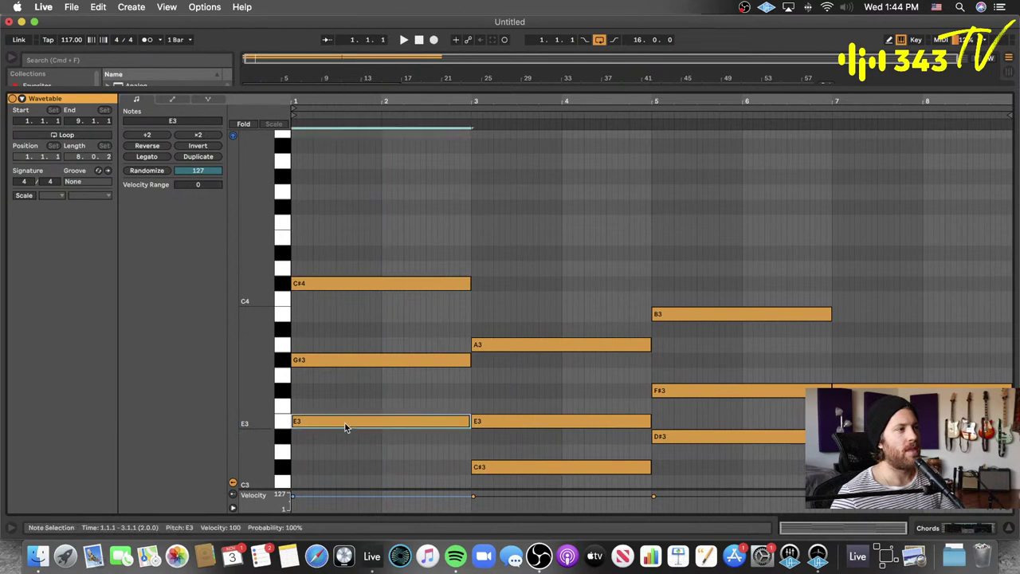
pyautogui.click(342, 285)
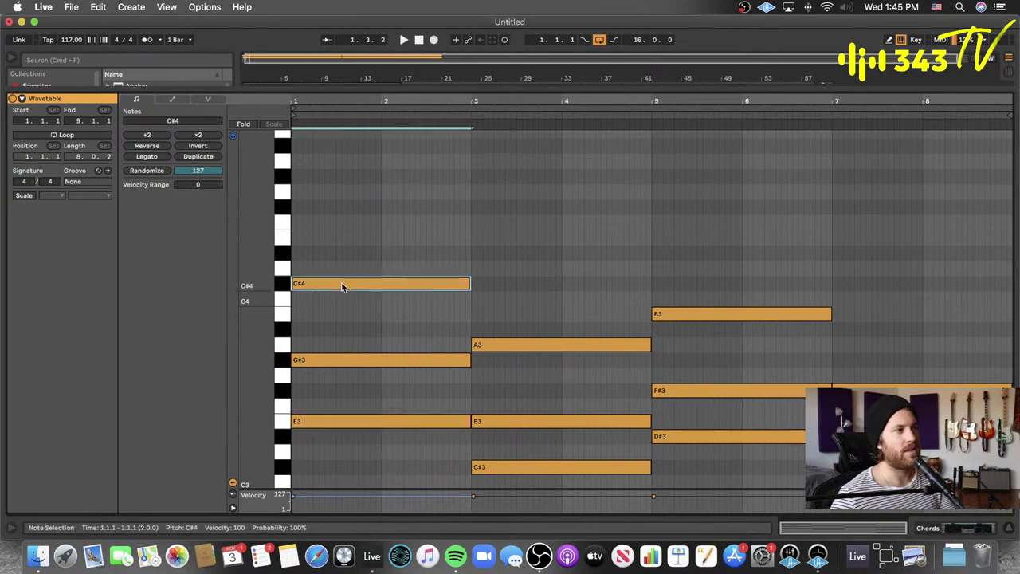
pyautogui.click(341, 422)
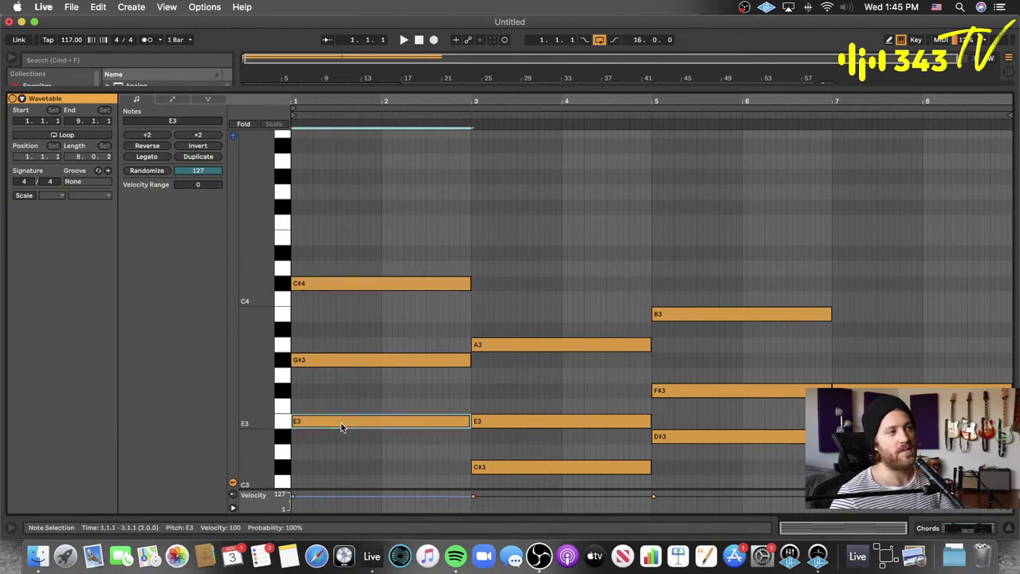
pyautogui.click(323, 287)
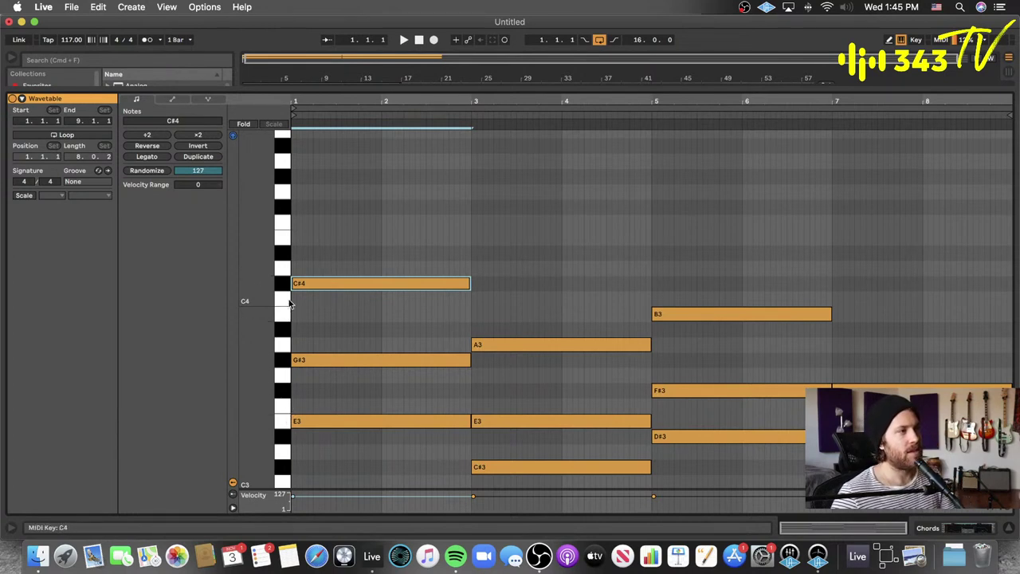
pyautogui.click(353, 306)
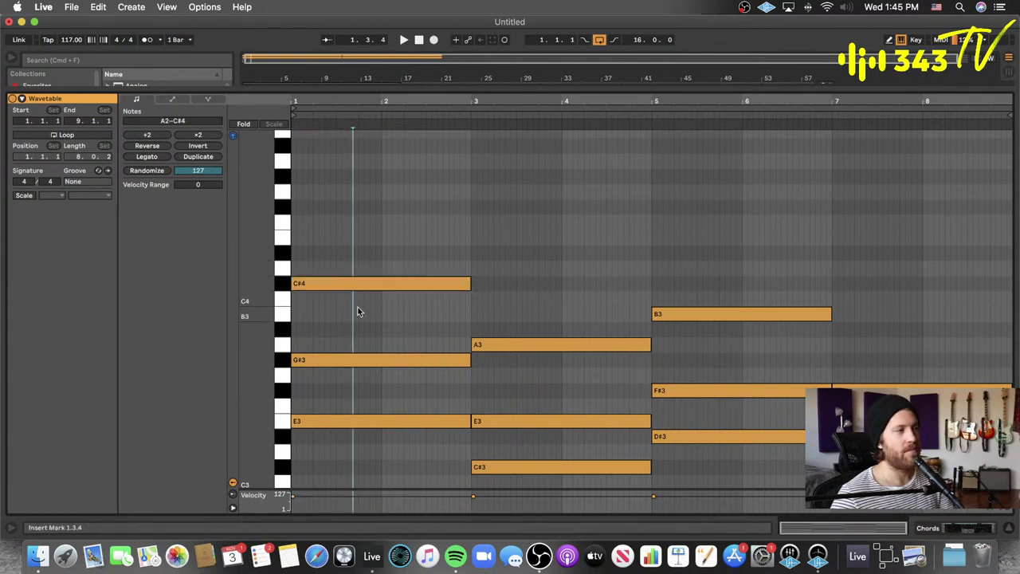
pyautogui.moveTo(364, 244)
pyautogui.mouseDown()
pyautogui.moveTo(357, 314)
pyautogui.moveTo(376, 265)
pyautogui.moveTo(351, 317)
pyautogui.mouseUp()
pyautogui.click(341, 359)
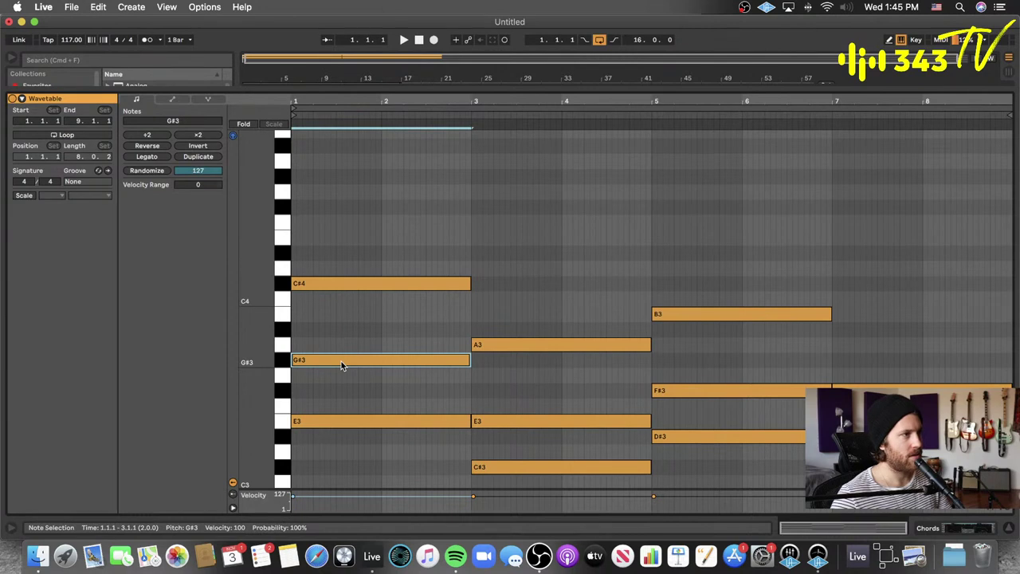
# - Try swapping the first chord's G#3 for a copy raised to D#4, and undo both the copy and the deletion
pyautogui.moveTo(341, 360); pyautogui.dragTo(344, 265)
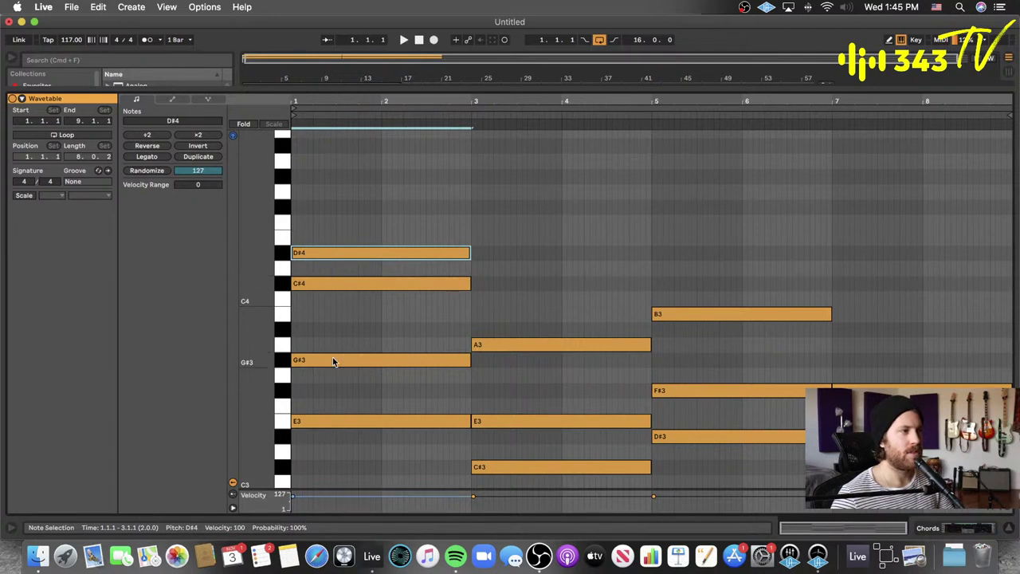
pyautogui.click(332, 357)
pyautogui.click(336, 252)
pyautogui.click(326, 359)
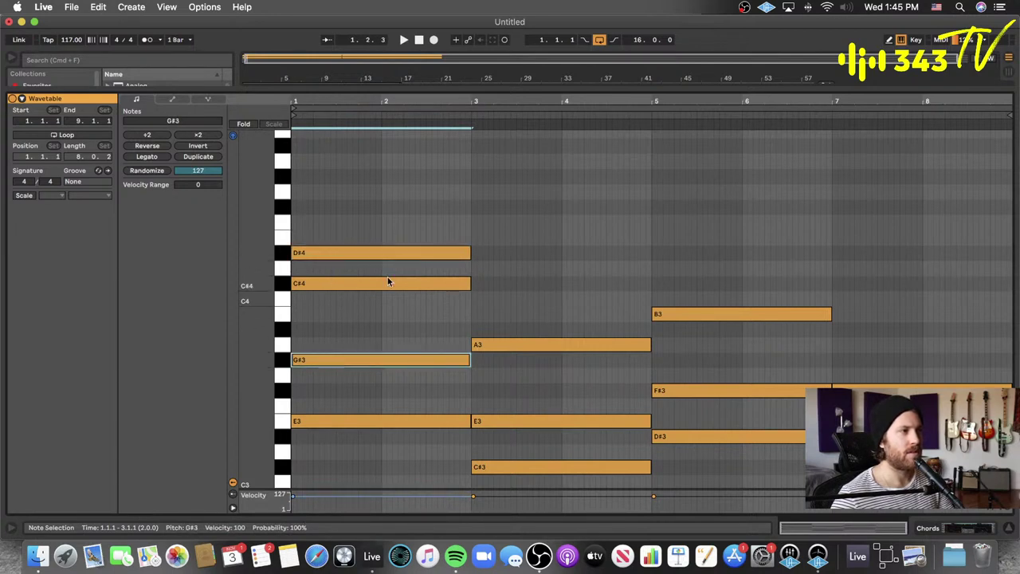
pyautogui.click(362, 253)
pyautogui.click(353, 333)
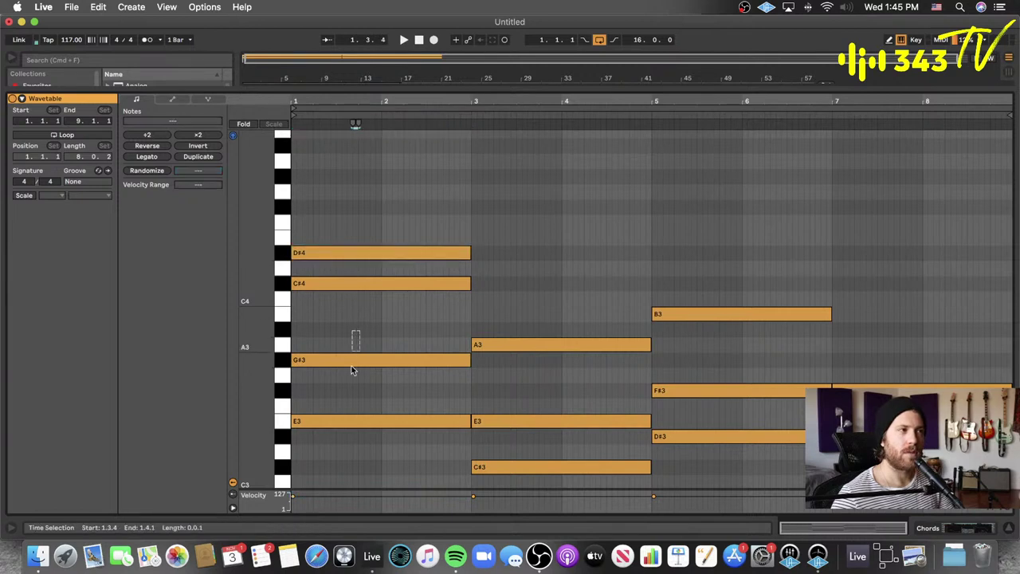
pyautogui.doubleClick(368, 358)
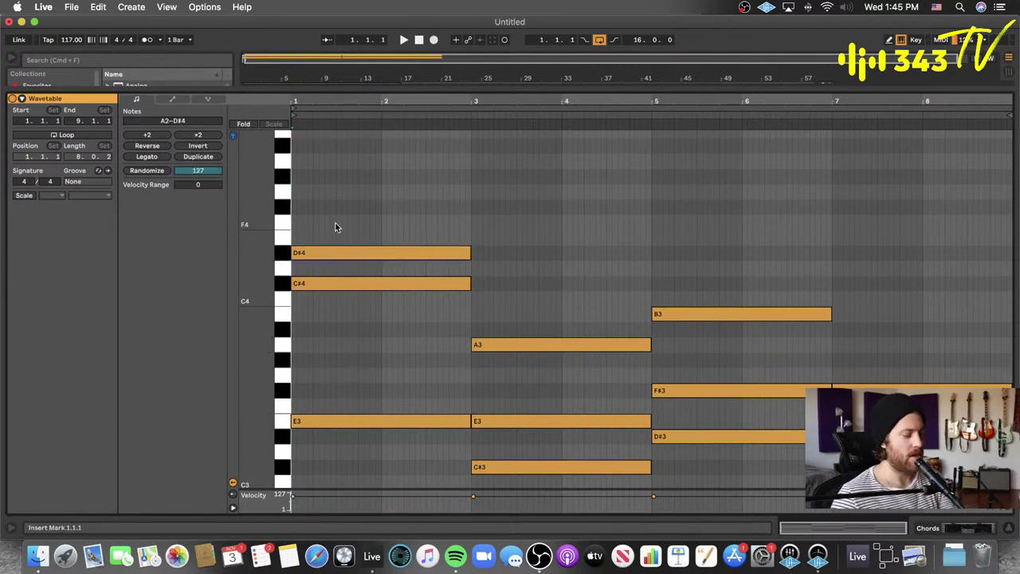
pyautogui.press('super+z')
pyautogui.press('super+z')
# - Play the loop and set oscillator 2's wavetable position to 41%, the filter frequency to 1.11 kHz and its resonance to 13%
pyautogui.moveTo(367, 88); pyautogui.dragTo(364, 406)
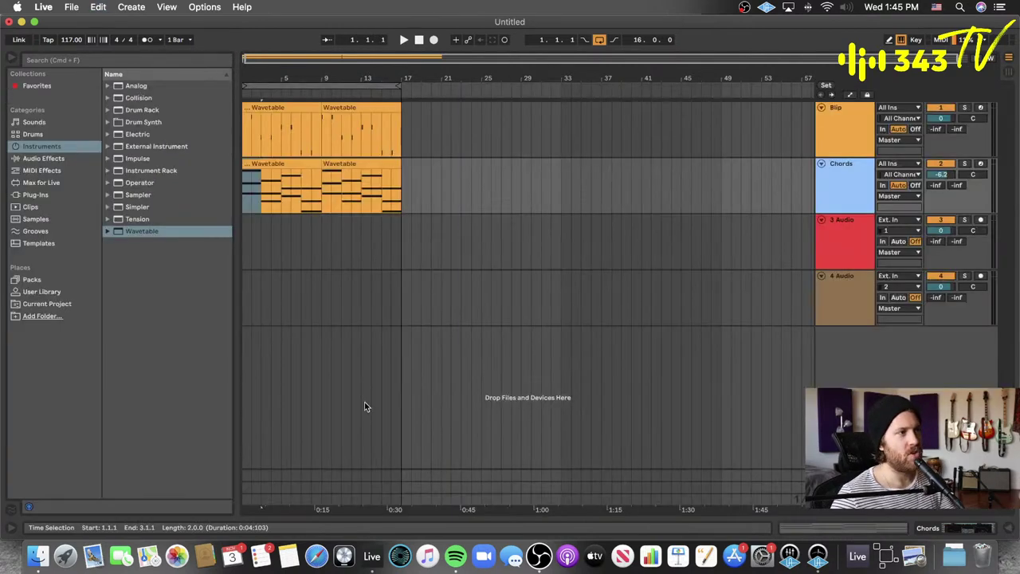
pyautogui.press('space')
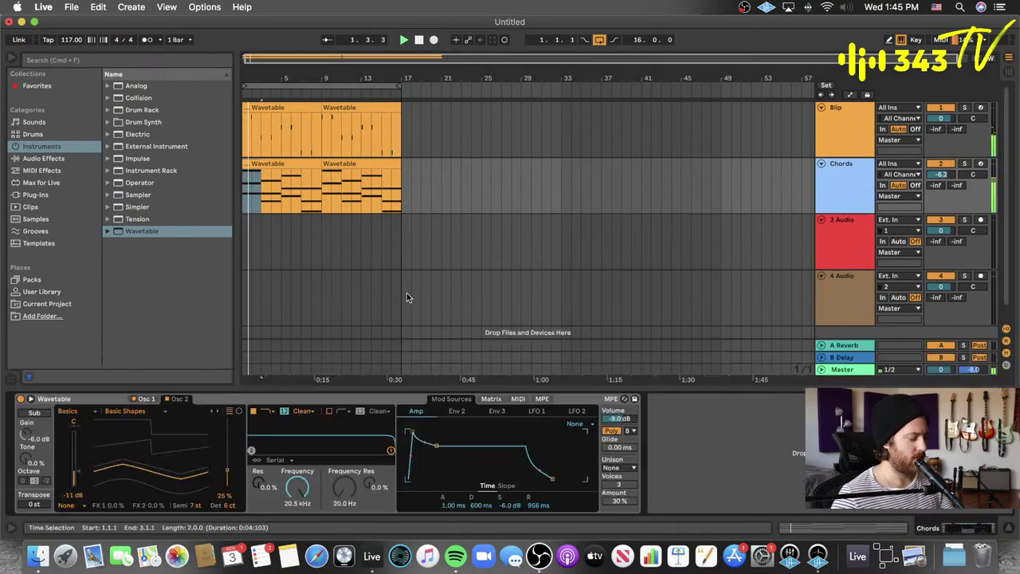
pyautogui.hotkey('shift', 'Tab')
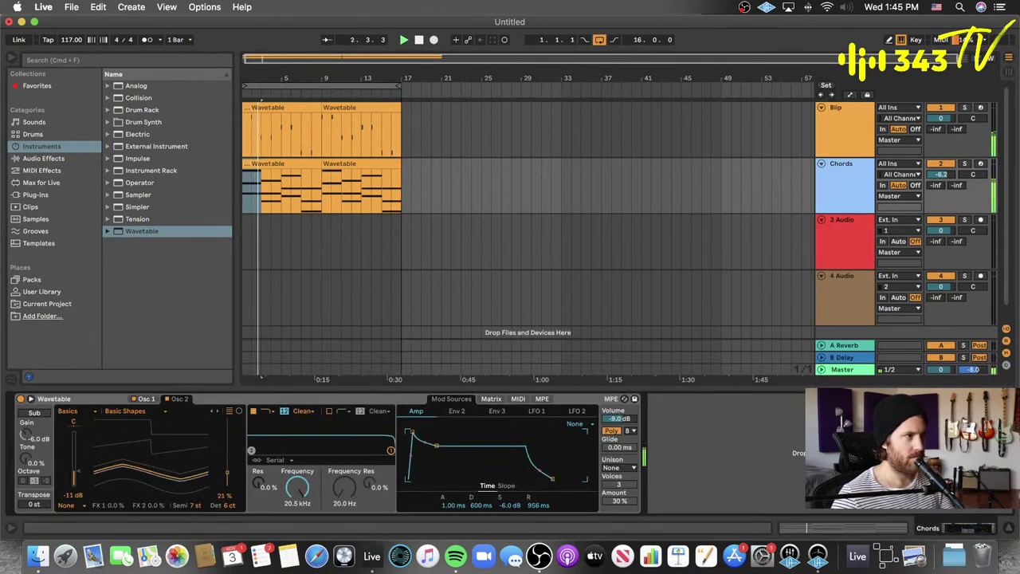
pyautogui.moveTo(110, 475); pyautogui.dragTo(110, 462)
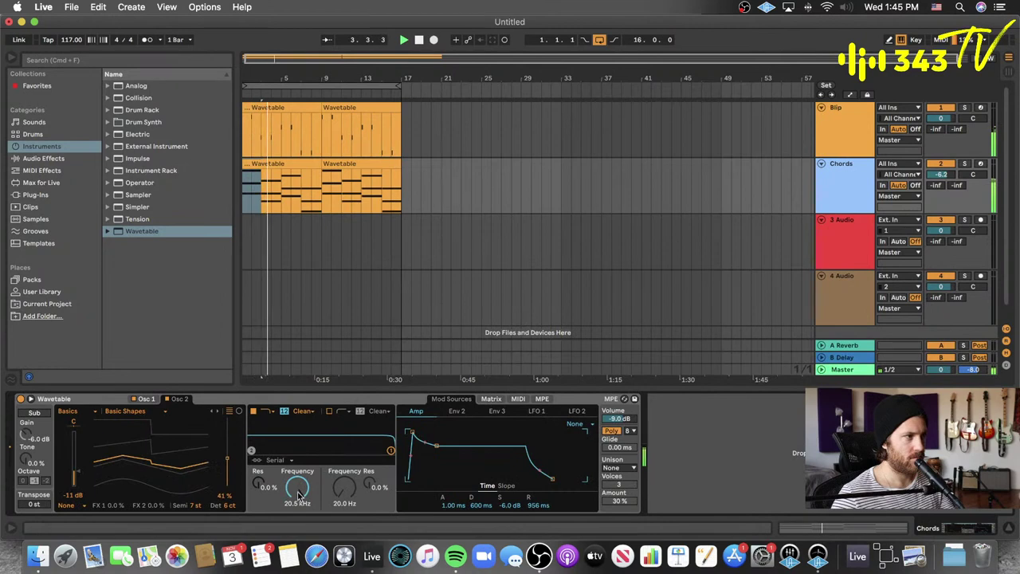
pyautogui.moveTo(300, 495); pyautogui.dragTo(262, 482)
# - In the first Chords clip, raise the last chord's A2 to A3 and lower the third chord's B3 to B2
pyautogui.doubleClick(293, 162)
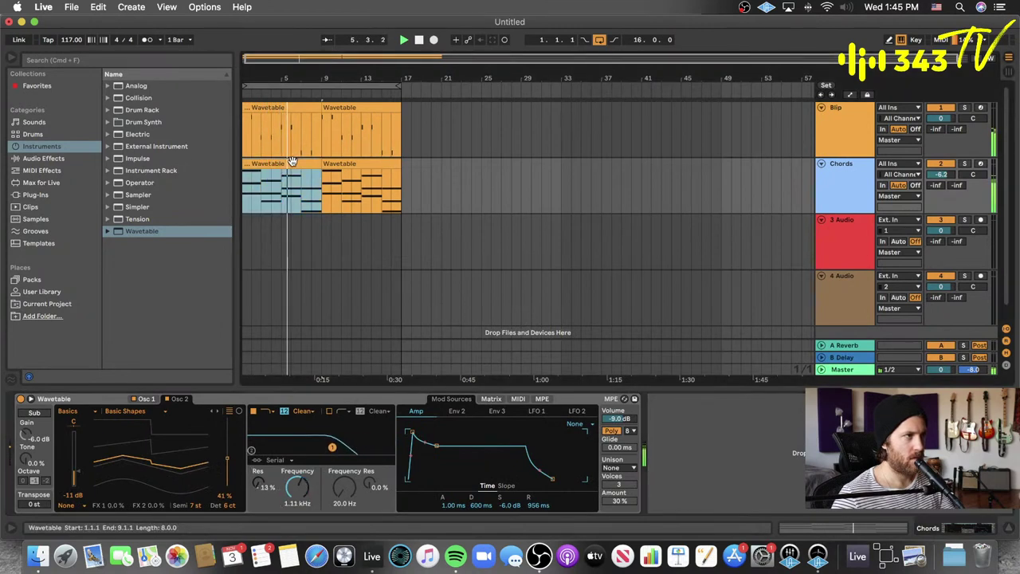
pyautogui.click(606, 295)
pyautogui.press('space')
pyautogui.click(693, 392)
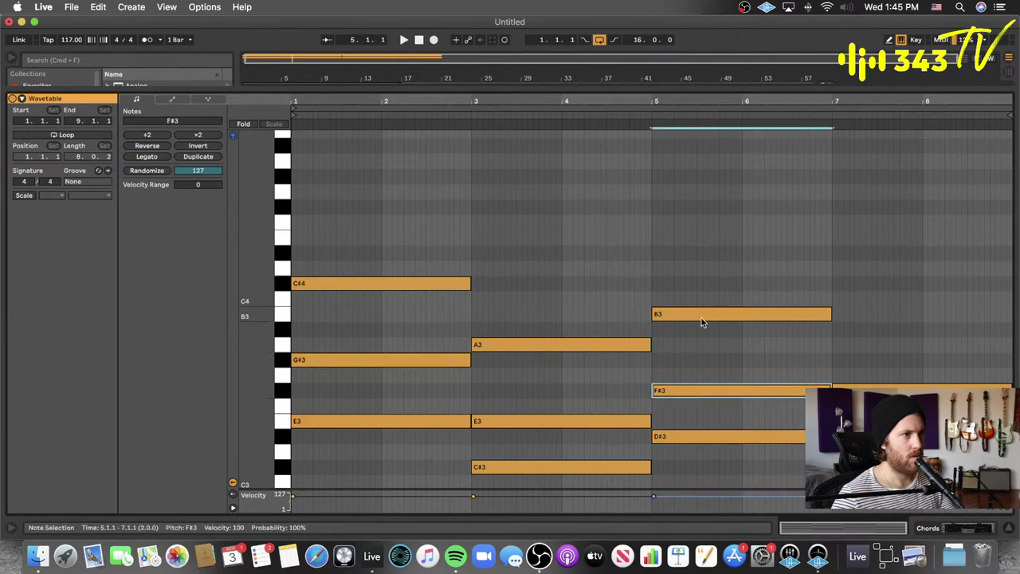
pyautogui.press('super+d')
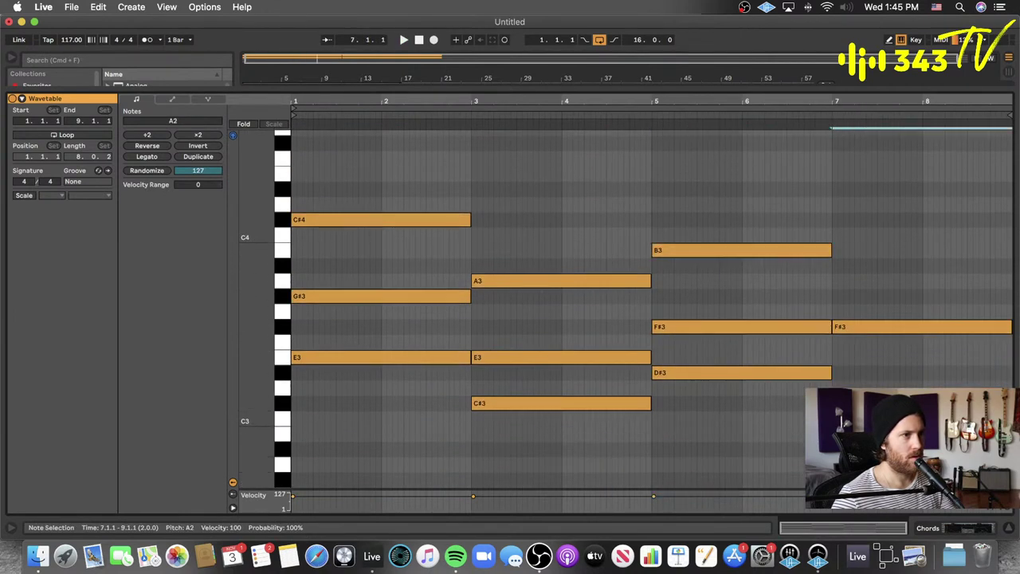
pyautogui.hotkey('shift', 'Up')
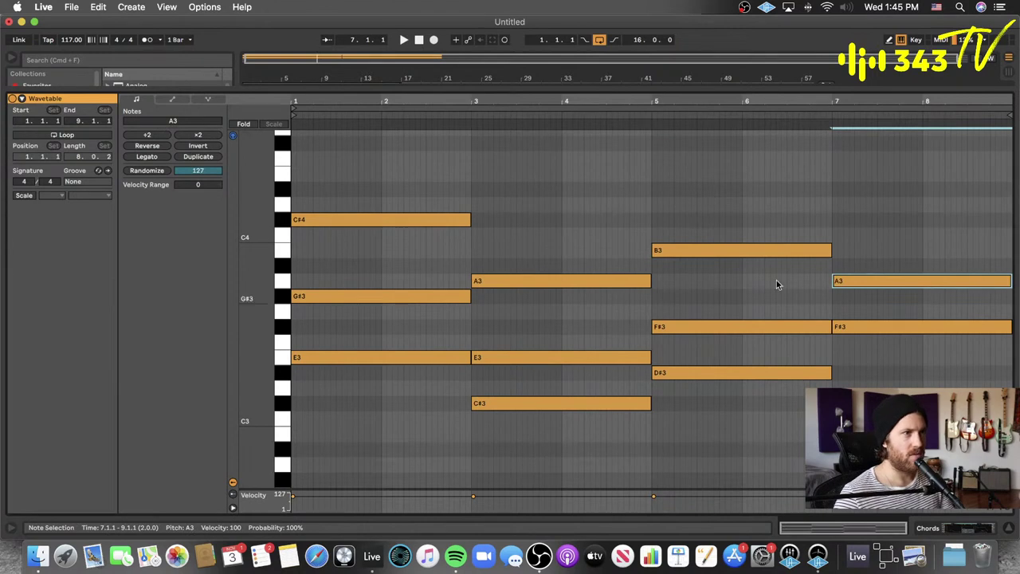
pyautogui.click(710, 253)
pyautogui.hotkey('shift', 'Down')
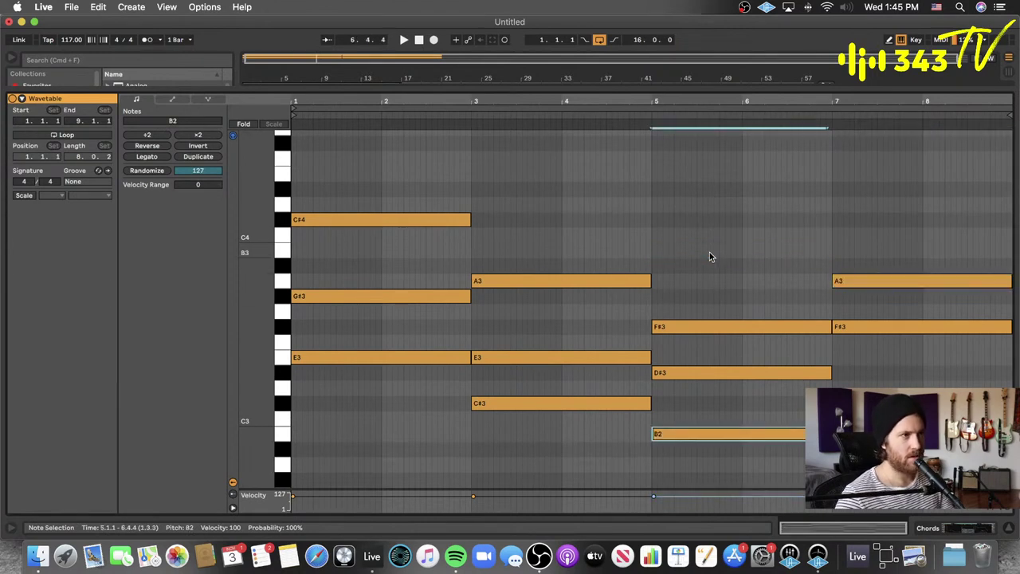
# - Play back the revised chord voicings with the note editor resized to show both the arrangement and the notes
pyautogui.press('space')
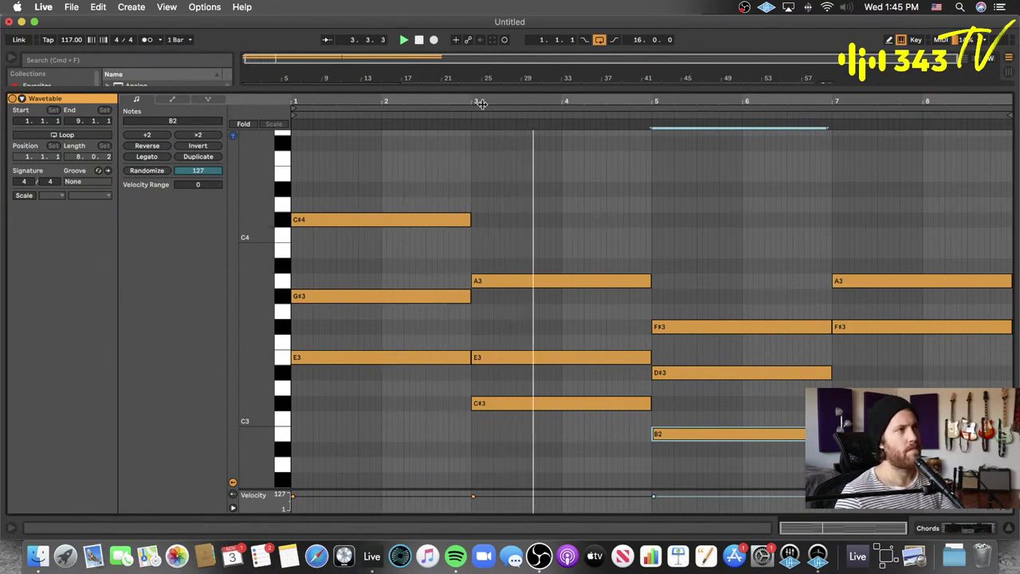
pyautogui.moveTo(471, 91); pyautogui.dragTo(508, 325)
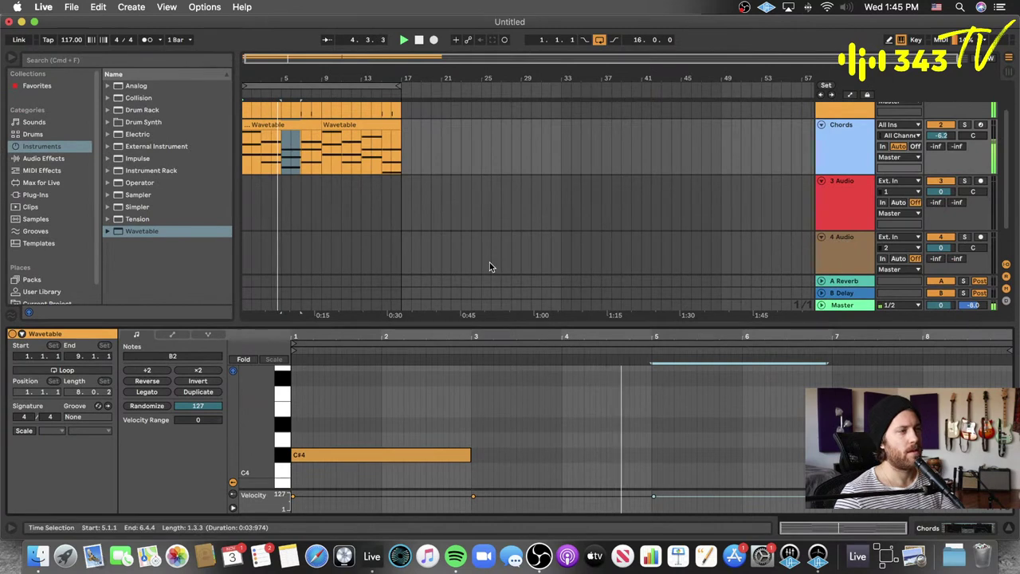
pyautogui.scroll(-3, 539, 463)
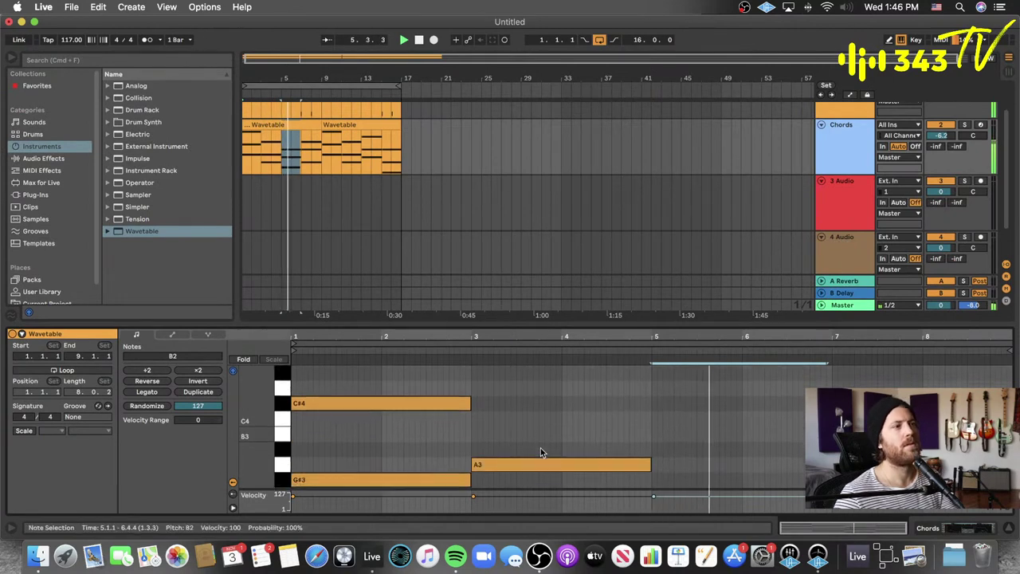
pyautogui.scroll(-5, 541, 448)
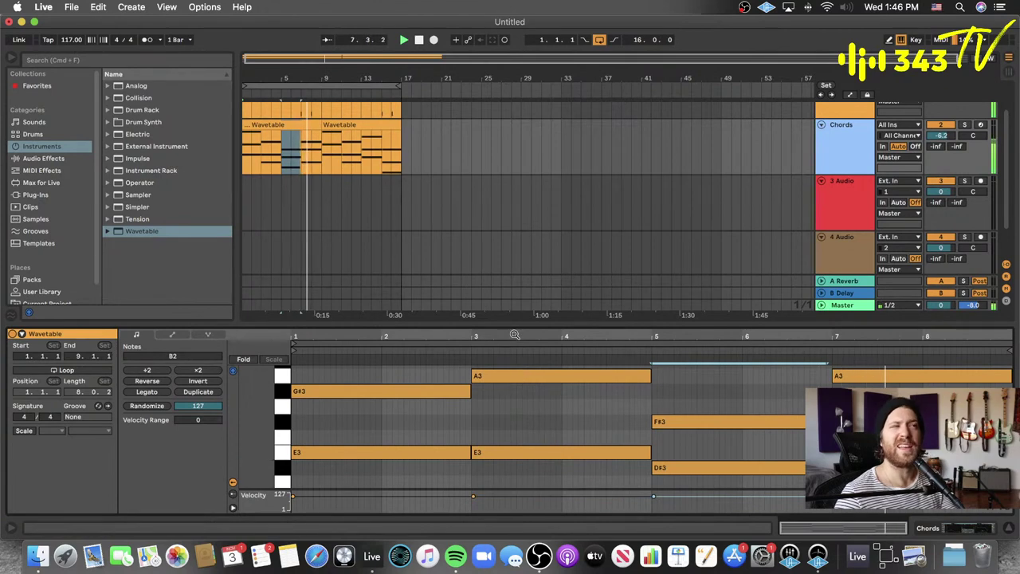
pyautogui.moveTo(517, 323); pyautogui.dragTo(517, 212)
pyautogui.scroll(4, 505, 318)
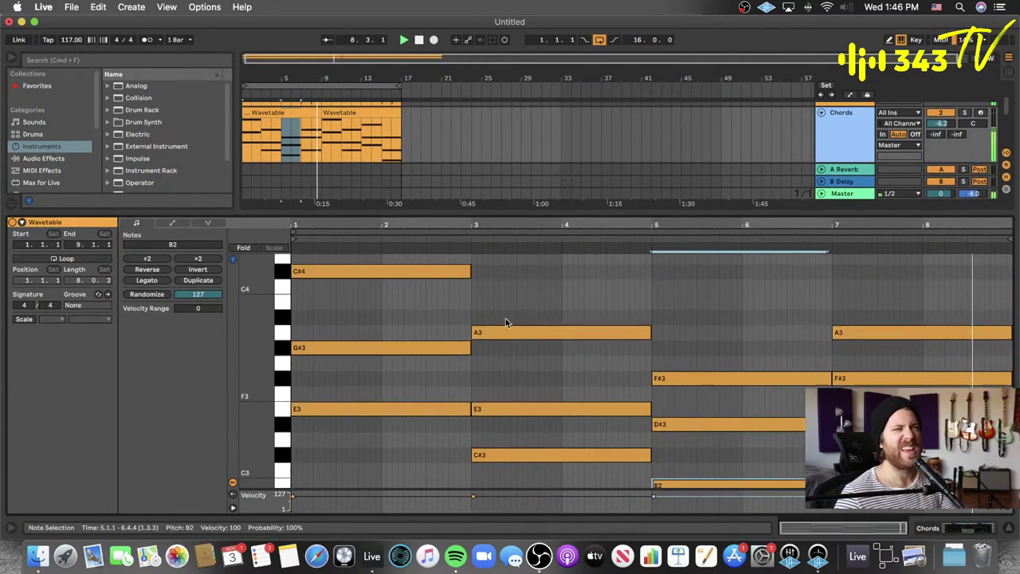
# - Try the first chord with its C#4 lowered to C#3 during playback, restore it to C#4, and replay the loop
pyautogui.click(402, 382)
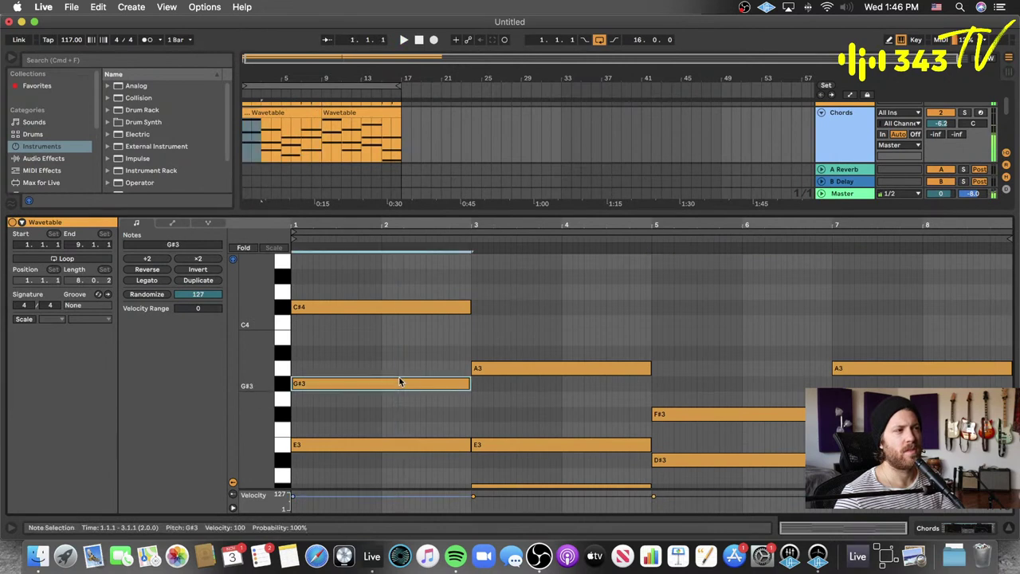
pyautogui.click(386, 308)
pyautogui.hotkey('shift', 'Down')
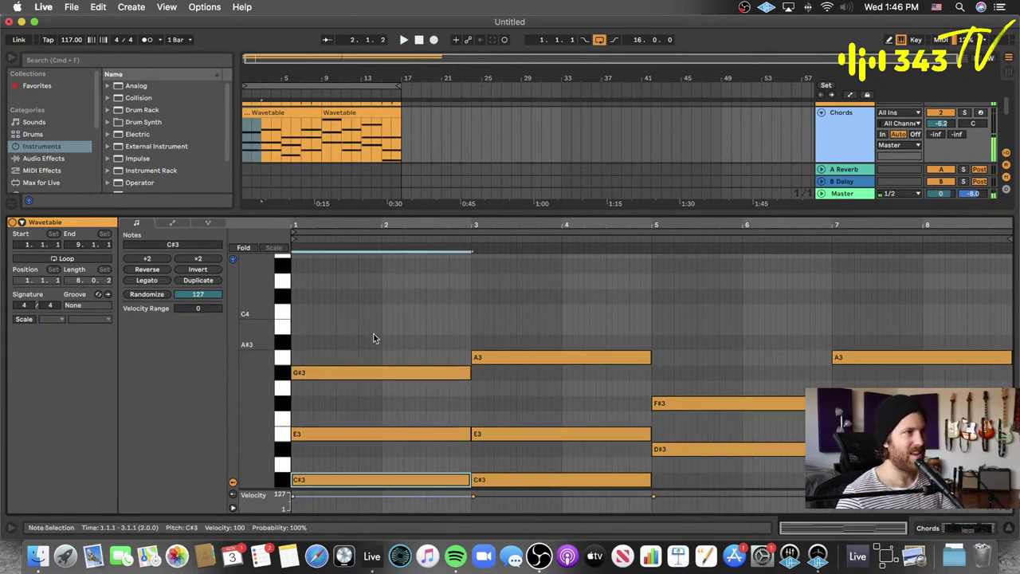
pyautogui.press('space')
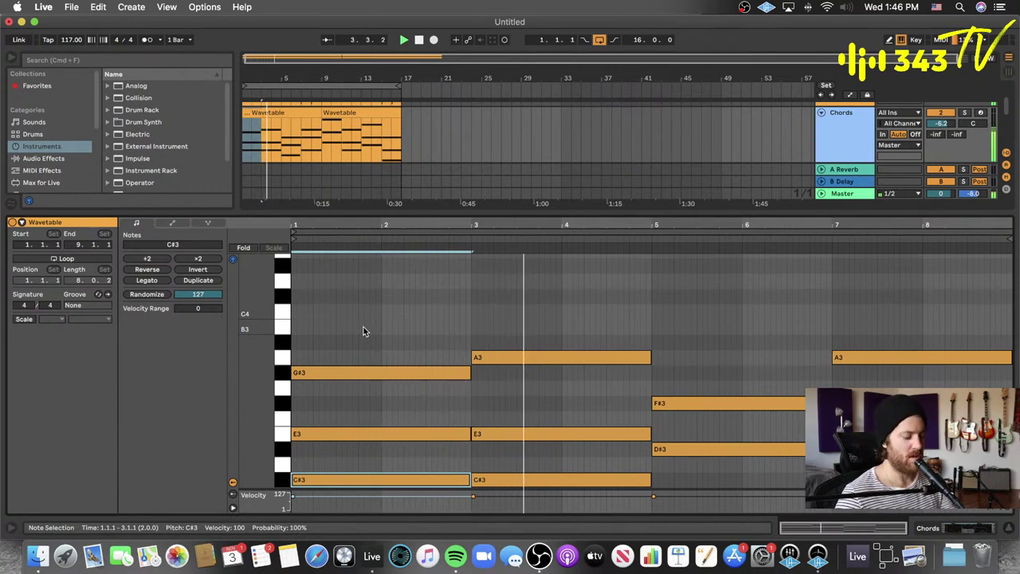
pyautogui.hotkey('shift', 'Up')
pyautogui.press('space')
pyautogui.press('space')
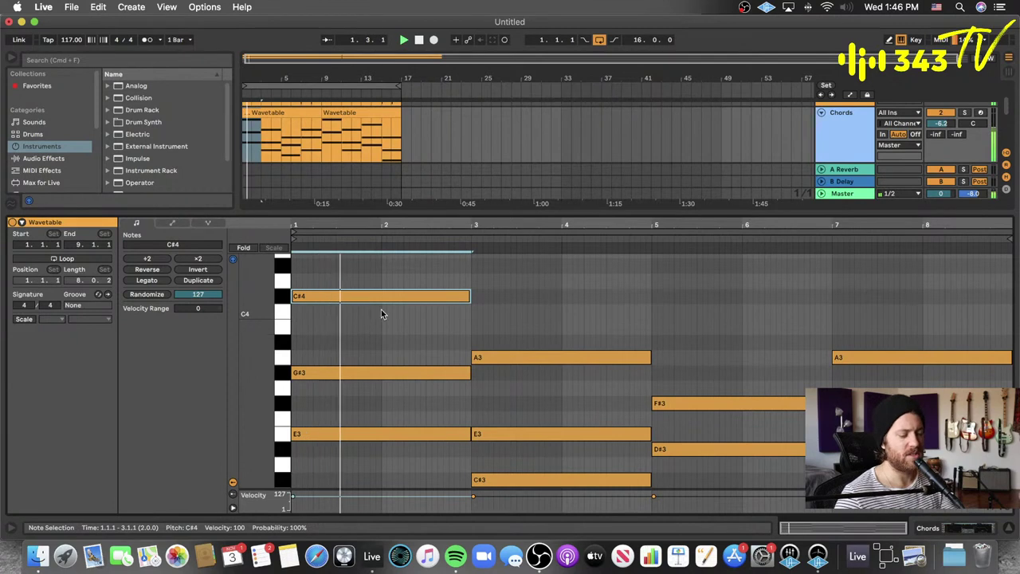
# - Show the Chords track's Wavetable device and modulate the Filter 1 frequency with LFO 1 at an amount of 20
pyautogui.scroll(-1, 476, 318)
pyautogui.scroll(-3, 476, 318)
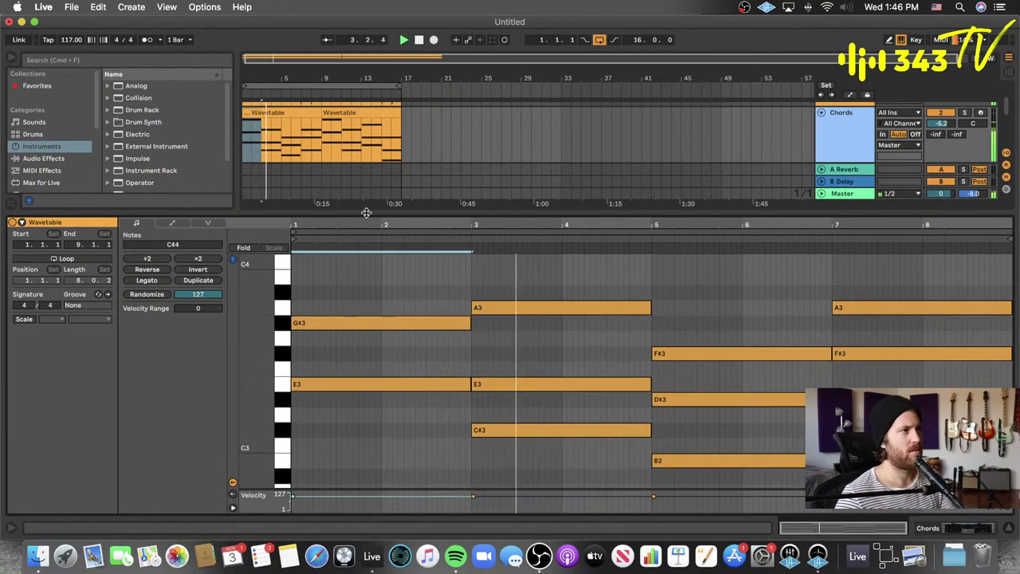
pyautogui.moveTo(366, 212); pyautogui.dragTo(327, 328)
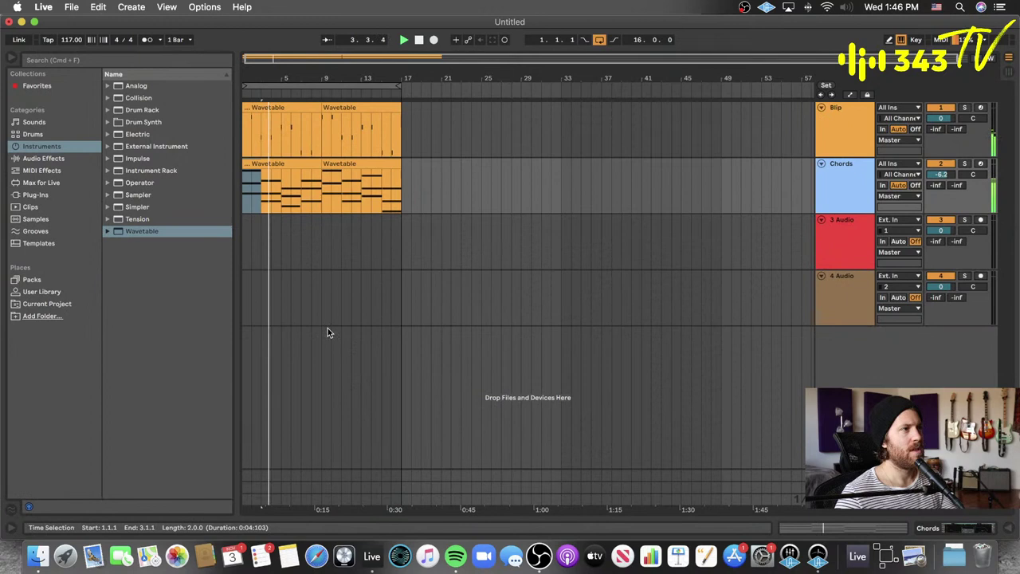
pyautogui.doubleClick(819, 191)
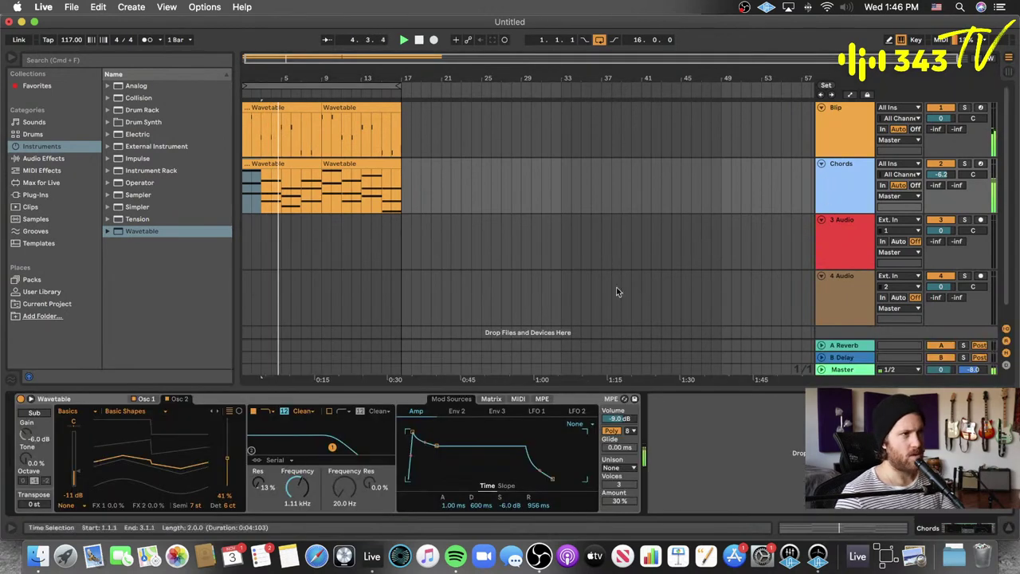
pyautogui.click(491, 399)
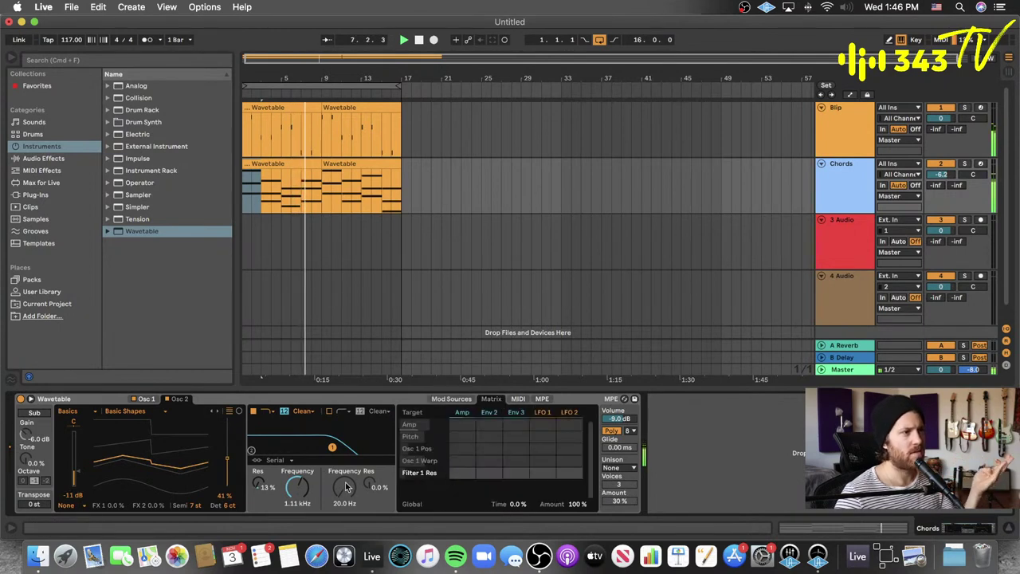
pyautogui.moveTo(542, 473); pyautogui.dragTo(542, 456)
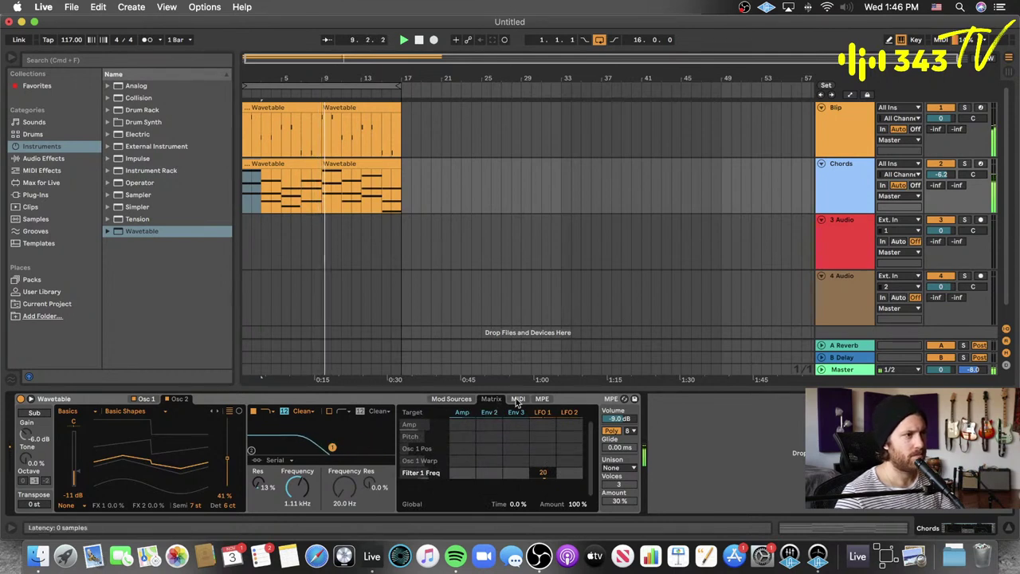
# - Sync the Chords Wavetable's LFO 1 to the tempo and set its rate to 1.5
pyautogui.click(453, 399)
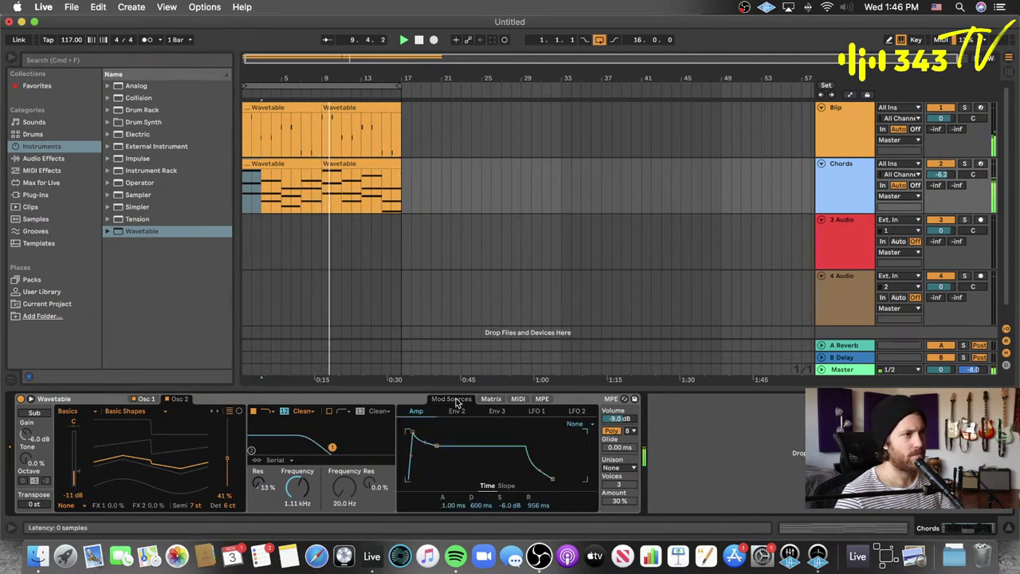
pyautogui.click(536, 410)
pyautogui.click(570, 424)
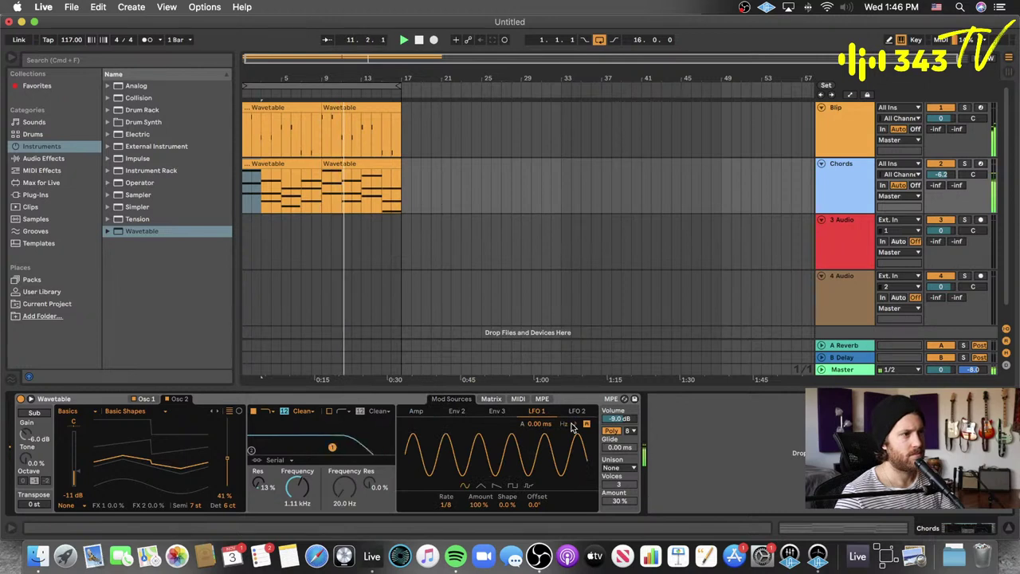
pyautogui.moveTo(446, 505); pyautogui.dragTo(446, 484)
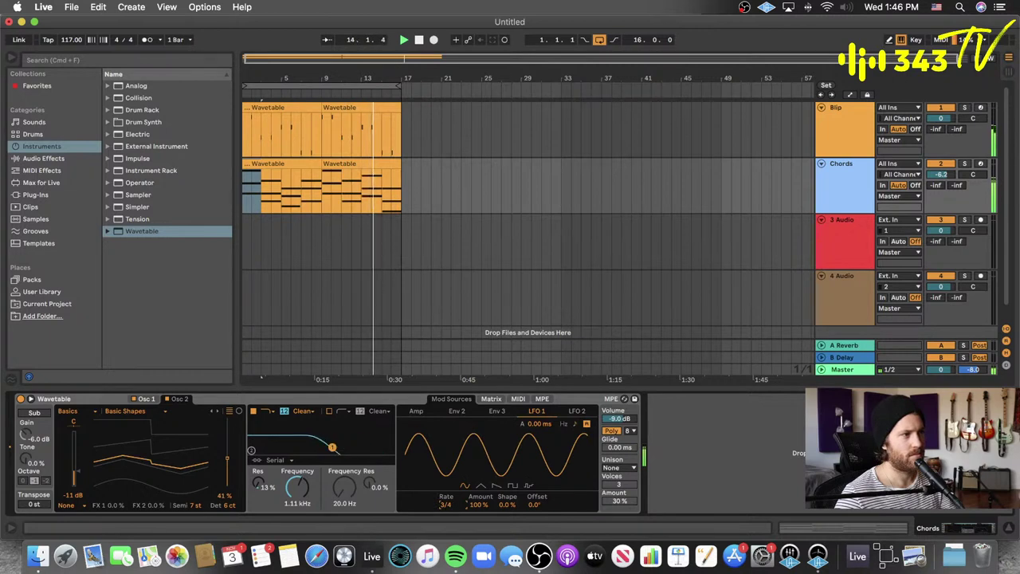
pyautogui.moveTo(446, 484); pyautogui.dragTo(446, 475)
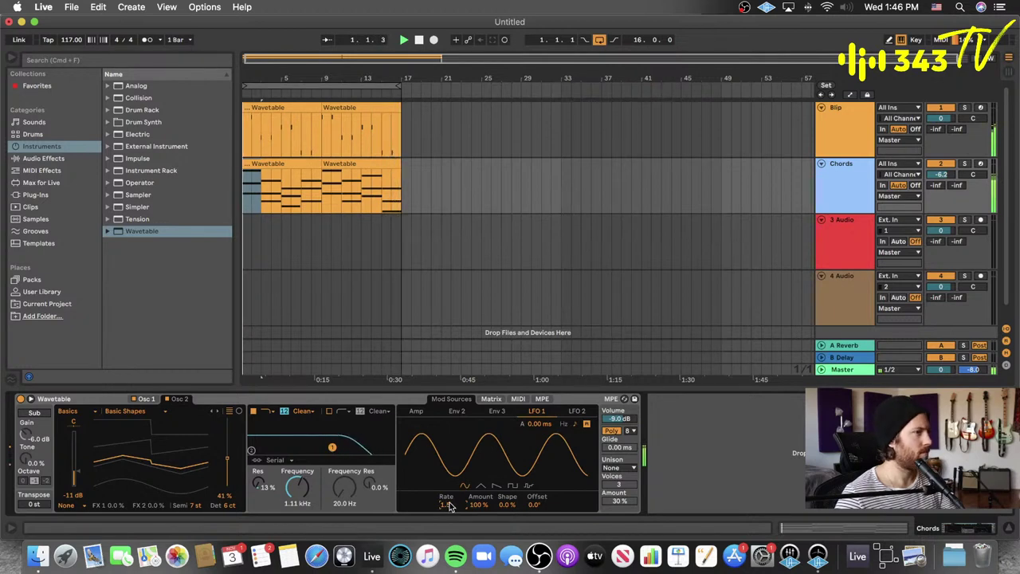
# - Modulate the Filter 1 frequency with LFO 2 at 33, and set LFO 2's rate to 15.19 Hz and reduce its amount to 9.4%
pyautogui.click(491, 399)
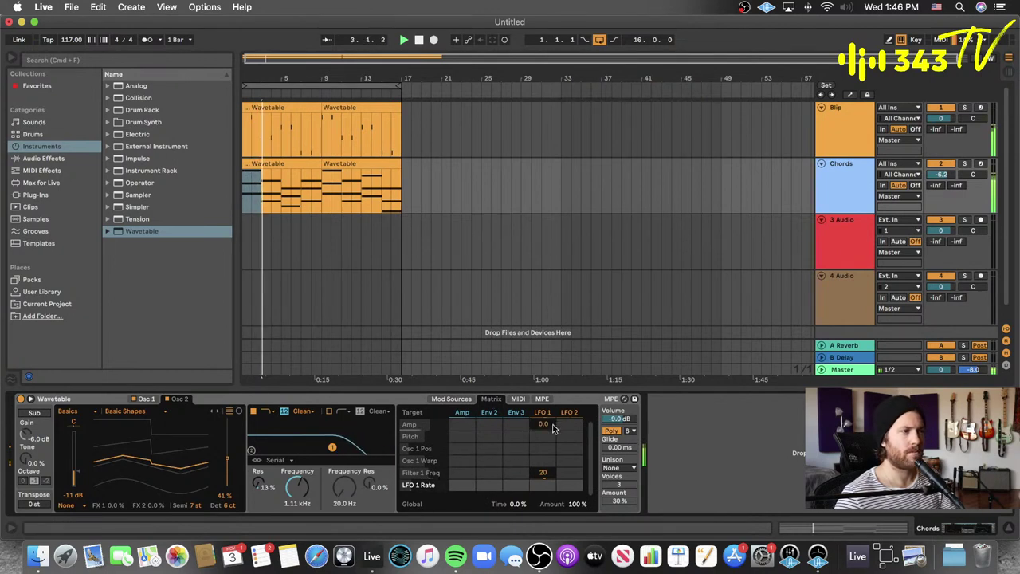
pyautogui.moveTo(572, 473); pyautogui.dragTo(573, 447)
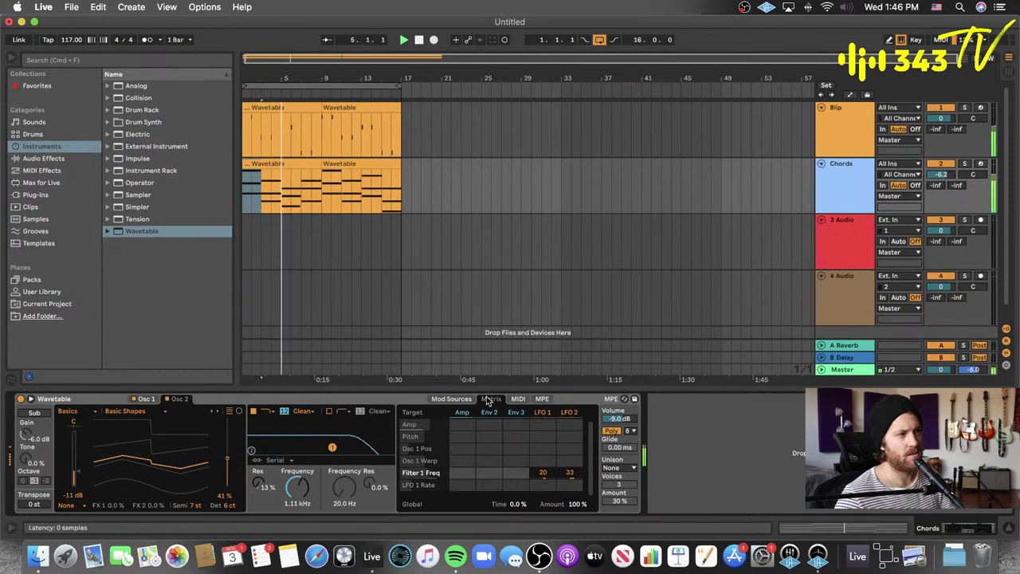
pyautogui.click(461, 400)
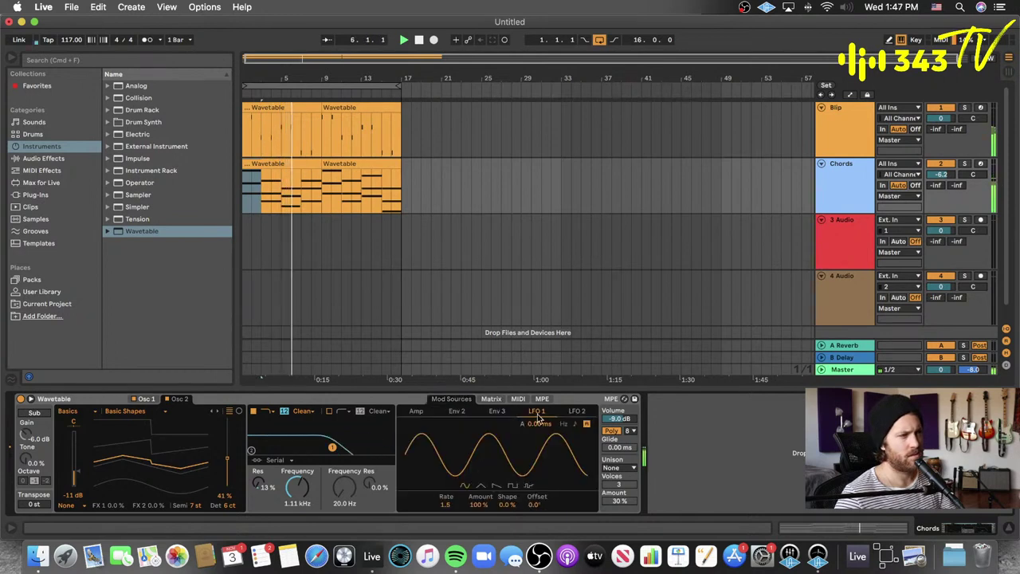
pyautogui.click(575, 410)
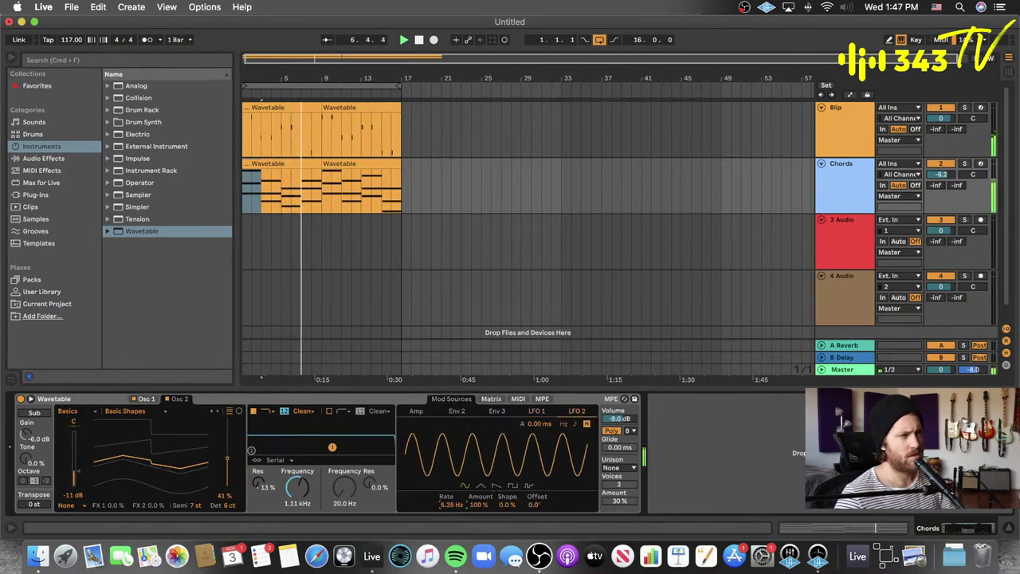
pyautogui.moveTo(454, 504); pyautogui.dragTo(478, 537)
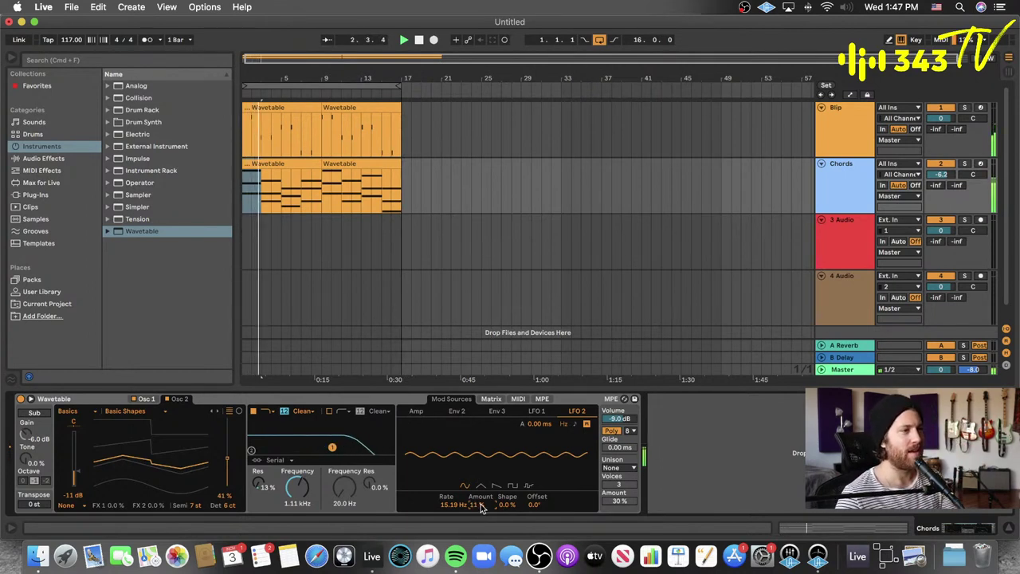
# - Reselect the Chords track and lower its Wavetable LFO 2 amount to 7.0%
pyautogui.click(341, 221)
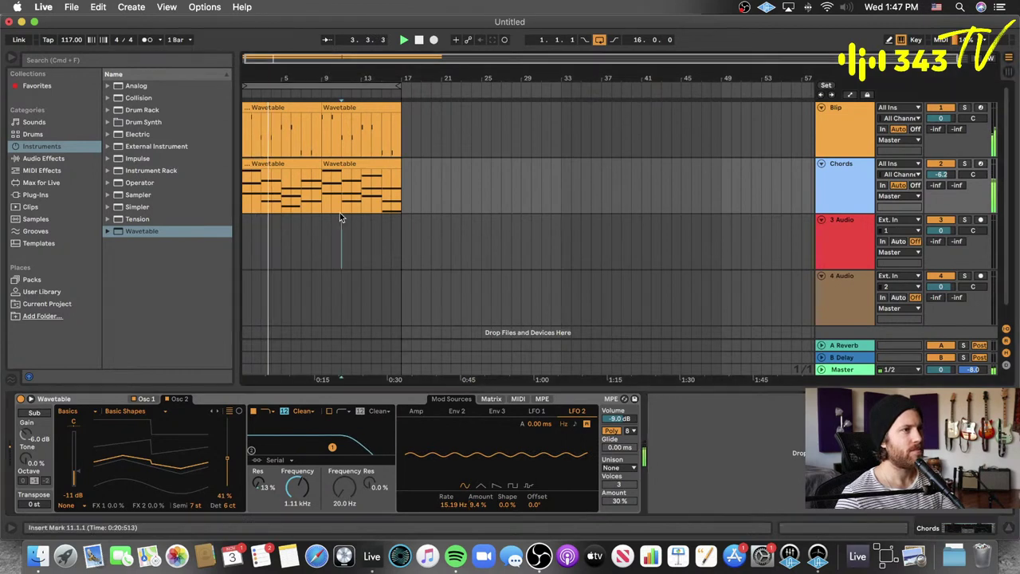
pyautogui.click(842, 194)
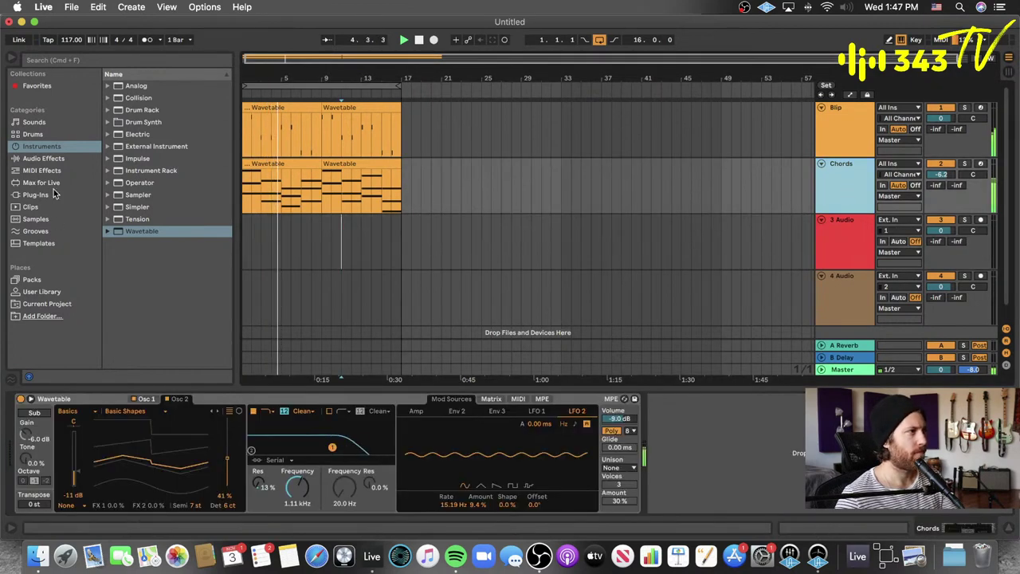
pyautogui.click(482, 505)
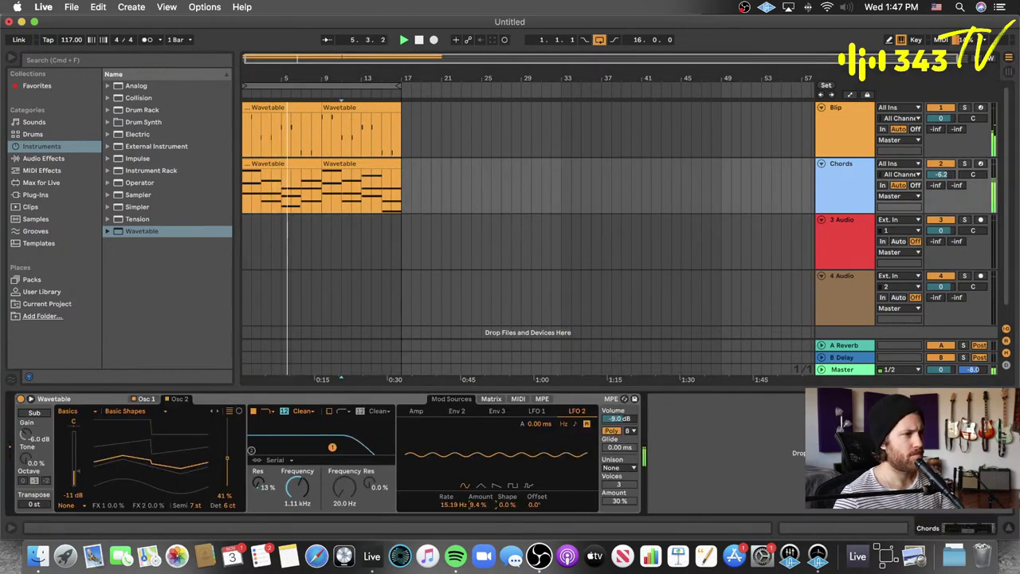
pyautogui.moveTo(482, 505); pyautogui.dragTo(482, 508)
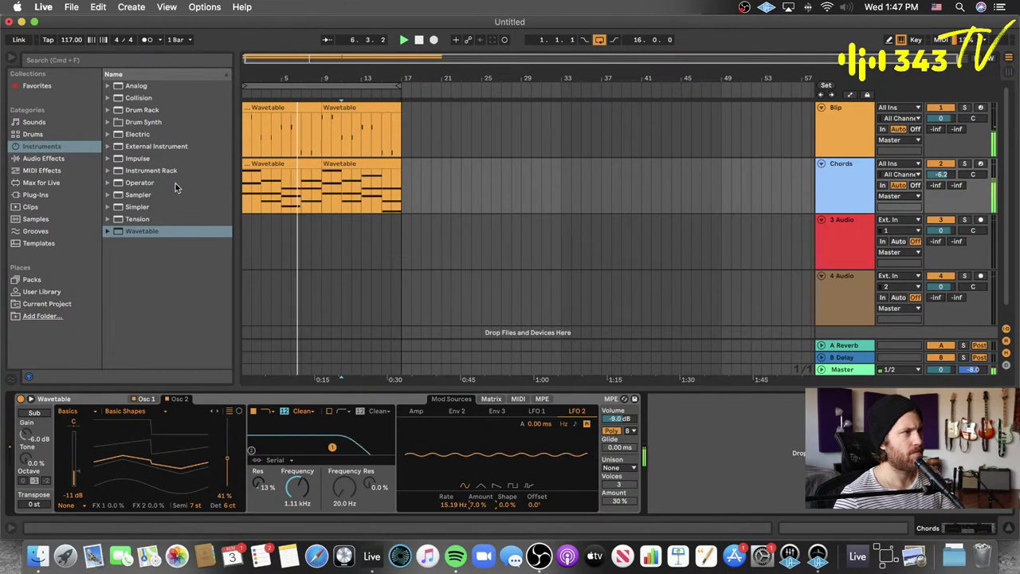
# - Look through the audio effects and the Blip track's device chain, and return to the Chords track
pyautogui.click(63, 160)
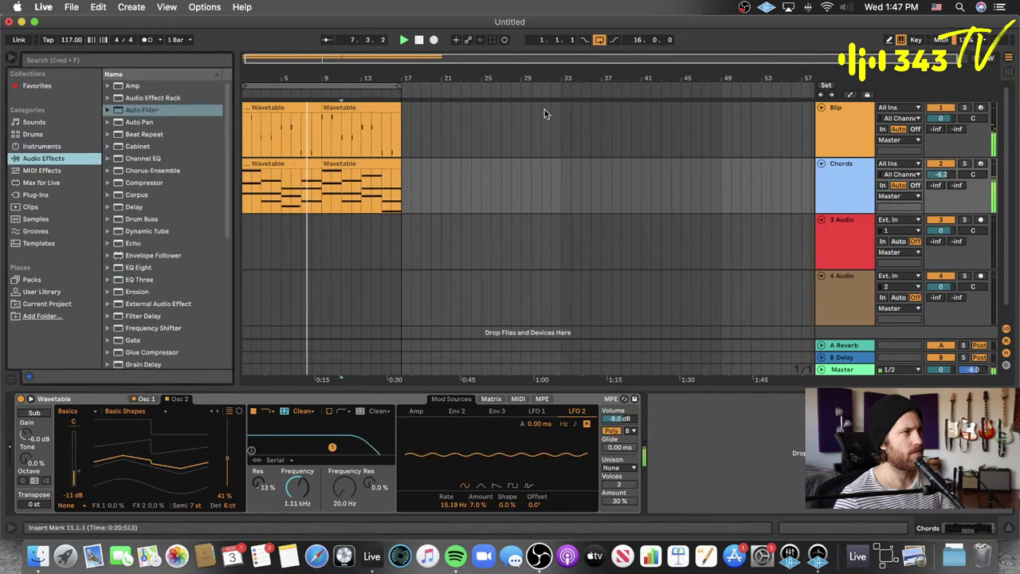
pyautogui.click(870, 140)
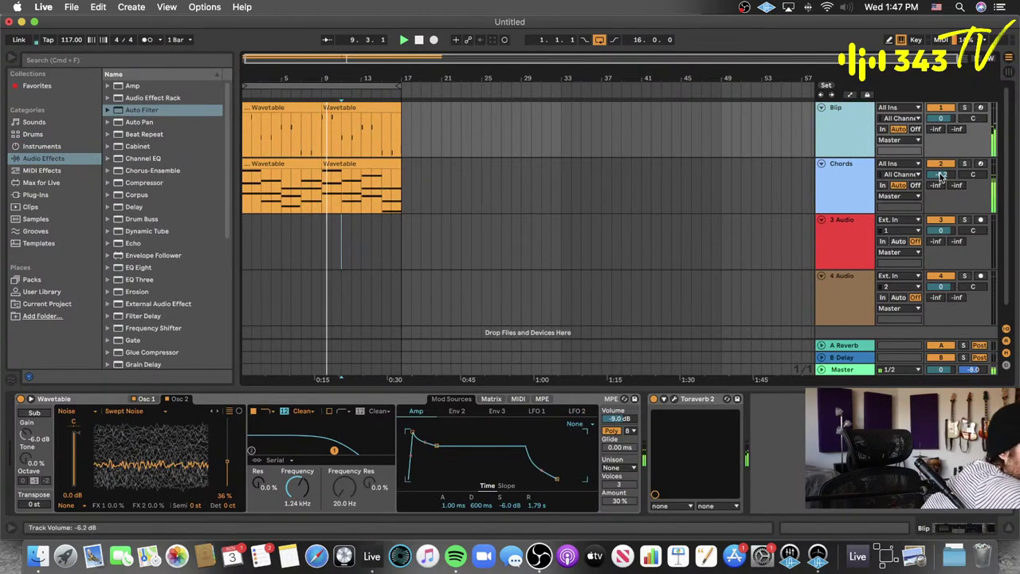
pyautogui.click(785, 173)
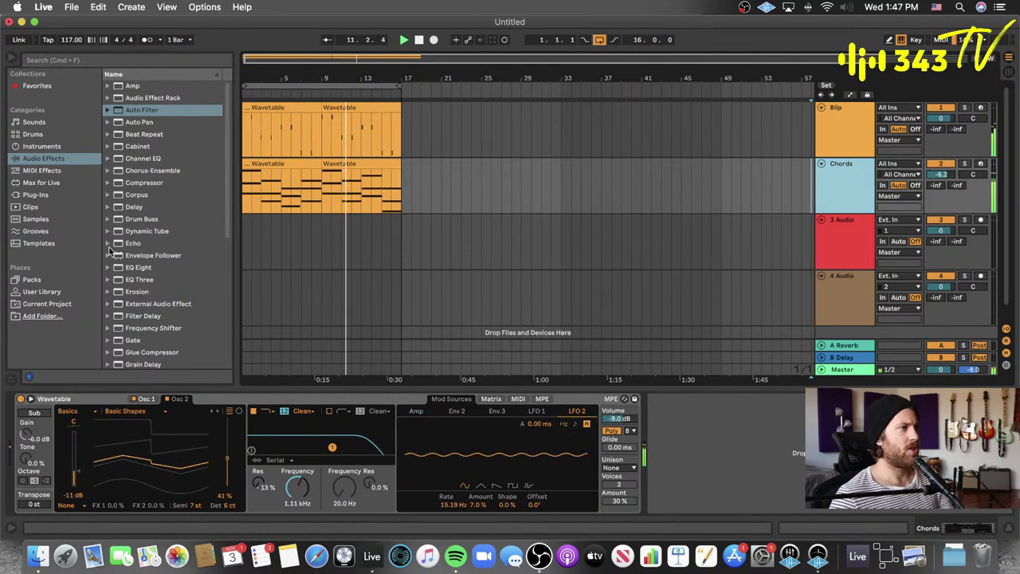
# - Find UAD Brigade Chorus among the Universal Audio Audio Units and load it on the Chords track after Wavetable
pyautogui.click(50, 194)
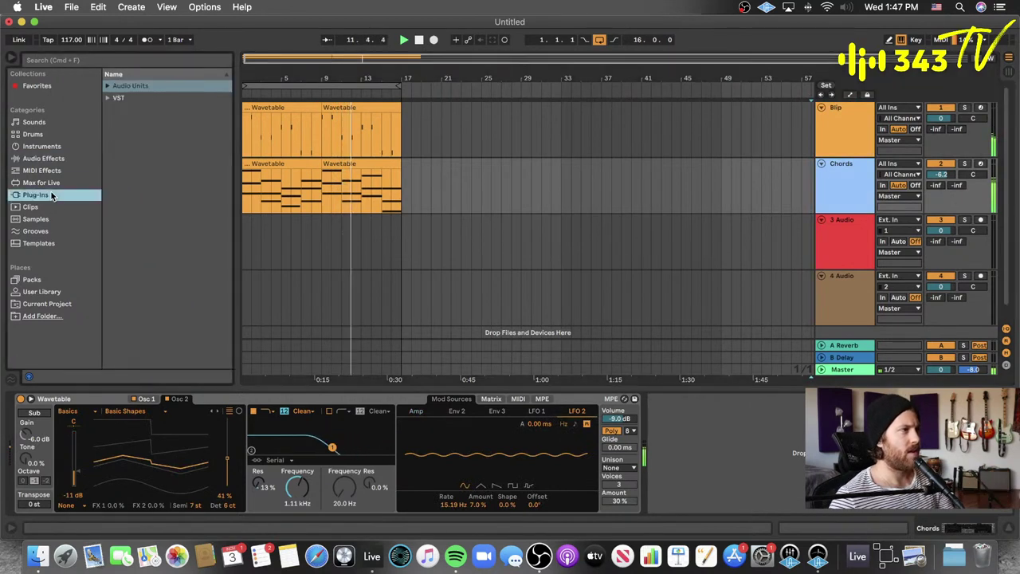
pyautogui.click(107, 86)
pyautogui.scroll(-5, 139, 315)
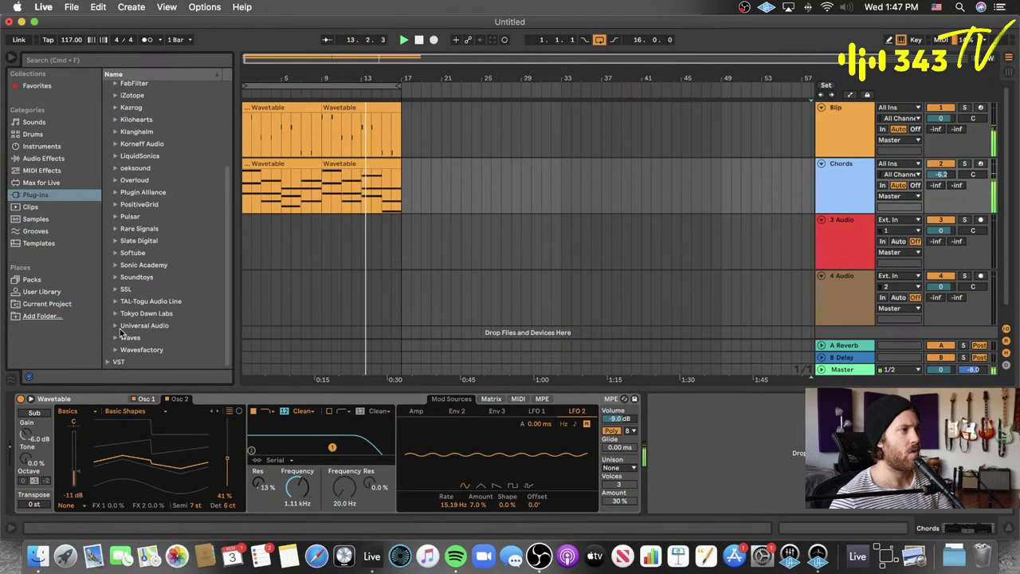
pyautogui.click(117, 326)
pyautogui.scroll(-3, 130, 323)
pyautogui.scroll(-7, 131, 323)
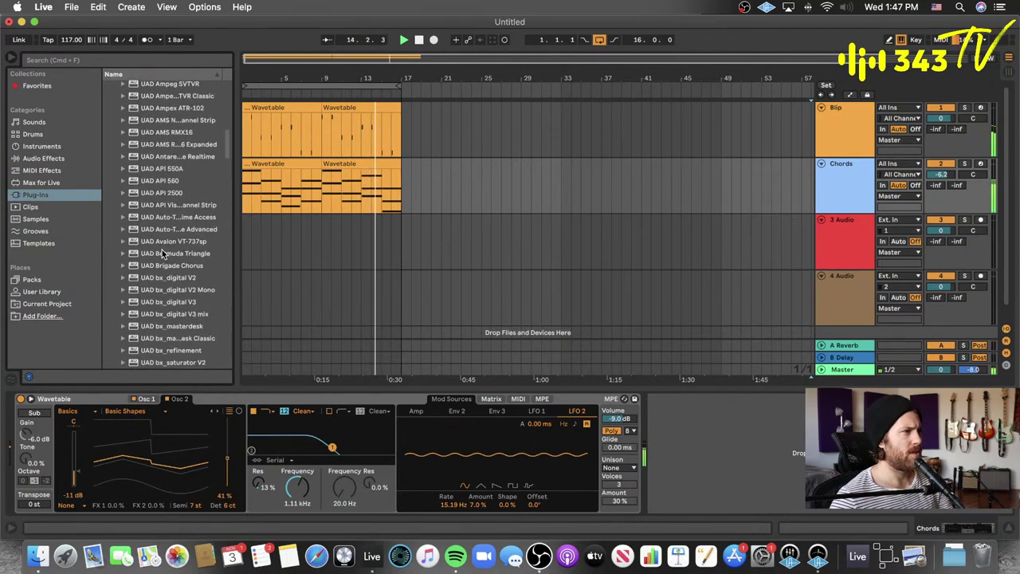
pyautogui.scroll(-2, 165, 258)
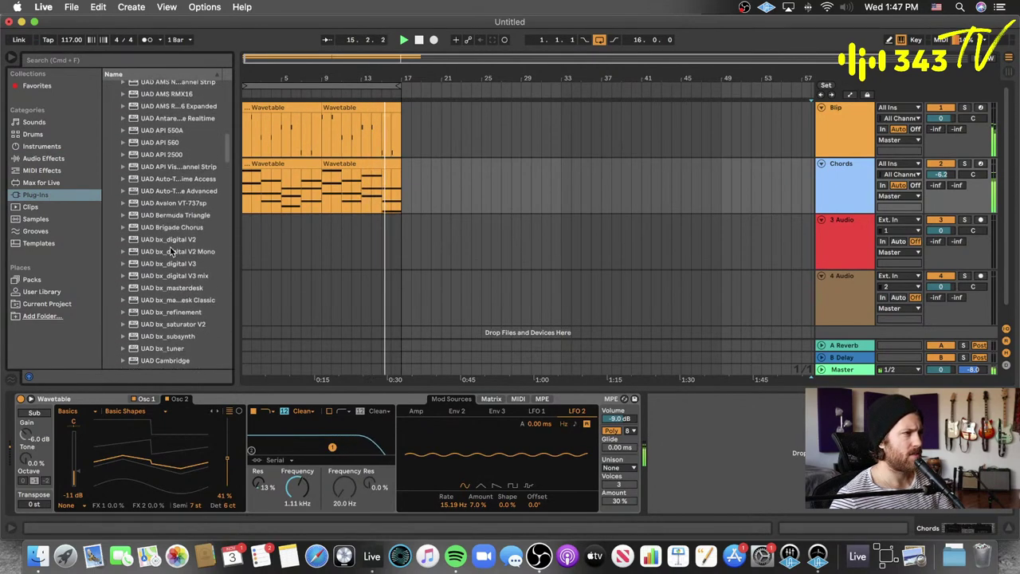
pyautogui.scroll(5, 175, 248)
pyautogui.click(176, 298)
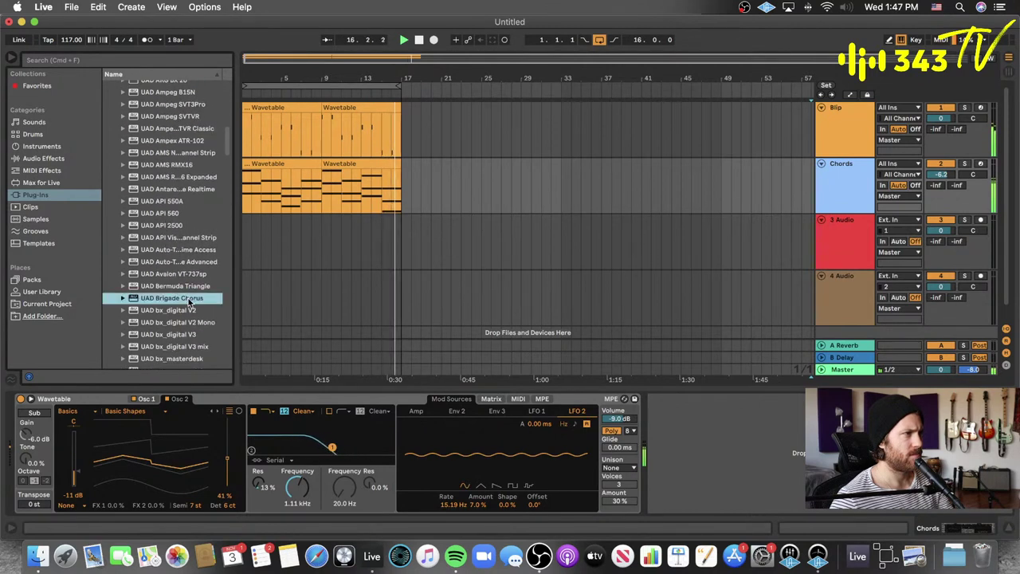
pyautogui.doubleClick(177, 298)
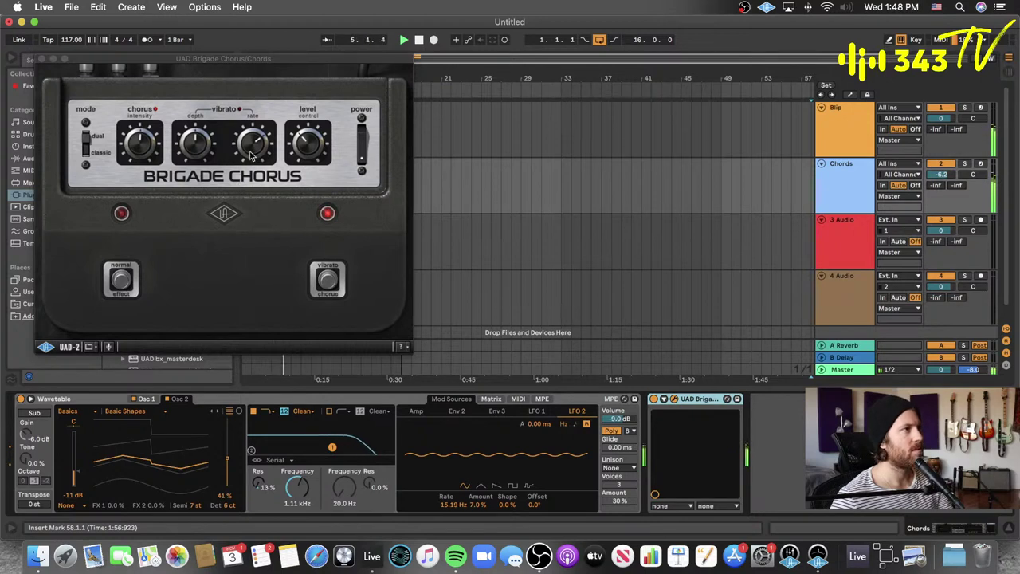
# - Lower the Brigade Chorus vibrato rate, raise its chorus intensity, and close the plug-in window
pyautogui.moveTo(254, 146); pyautogui.dragTo(252, 152)
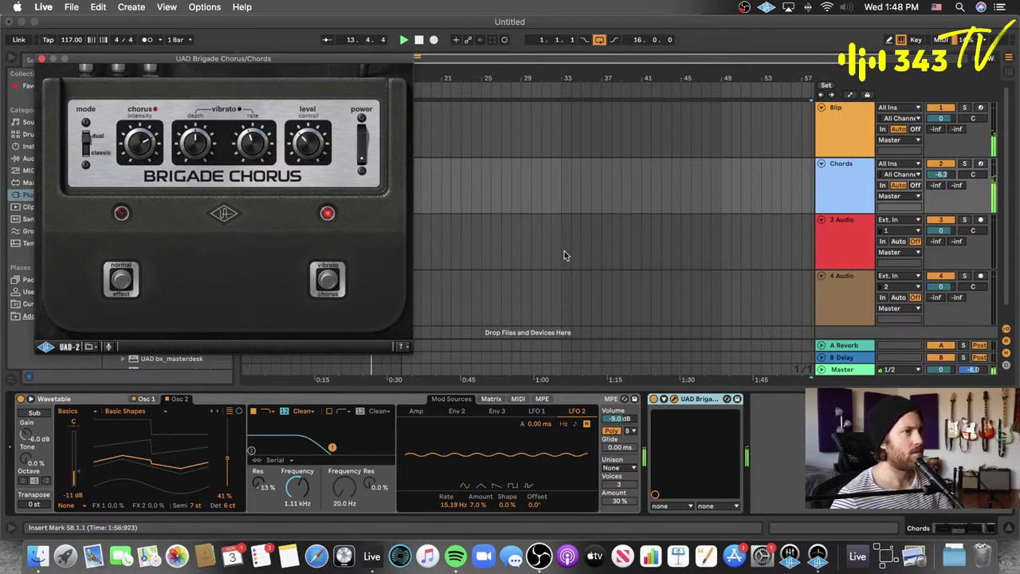
pyautogui.click(857, 196)
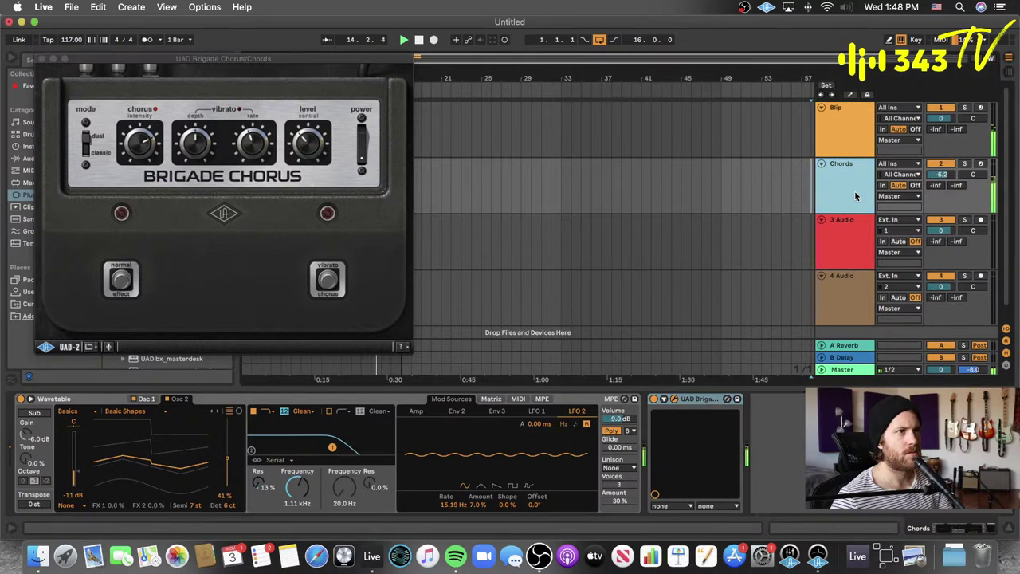
pyautogui.click(41, 59)
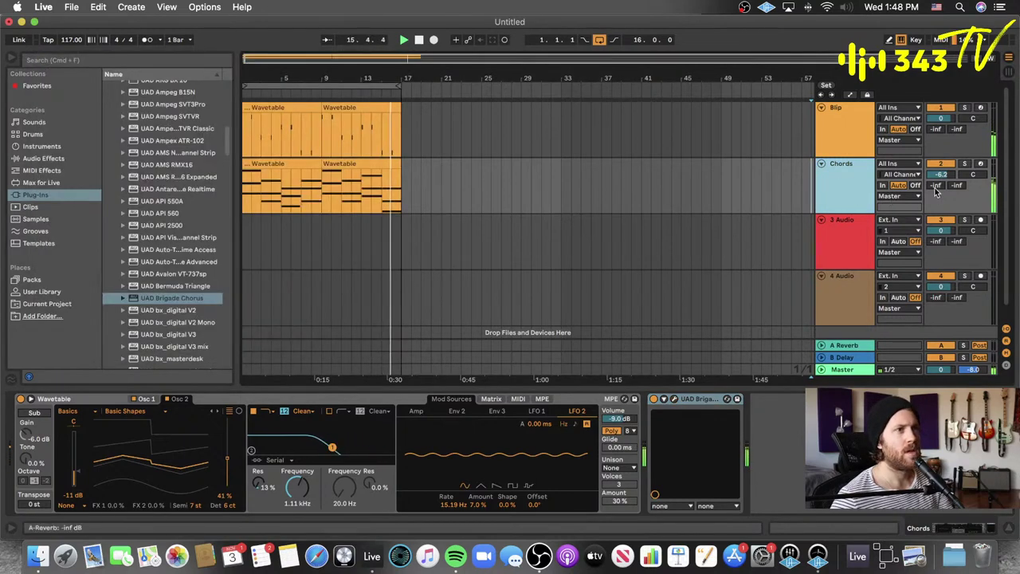
# - Set the Chords track's send to A Reverb to 0.0 dB, and the reverb's decay time to 5.96 s and predelay to 66.0 ms
pyautogui.moveTo(937, 192); pyautogui.dragTo(936, 174)
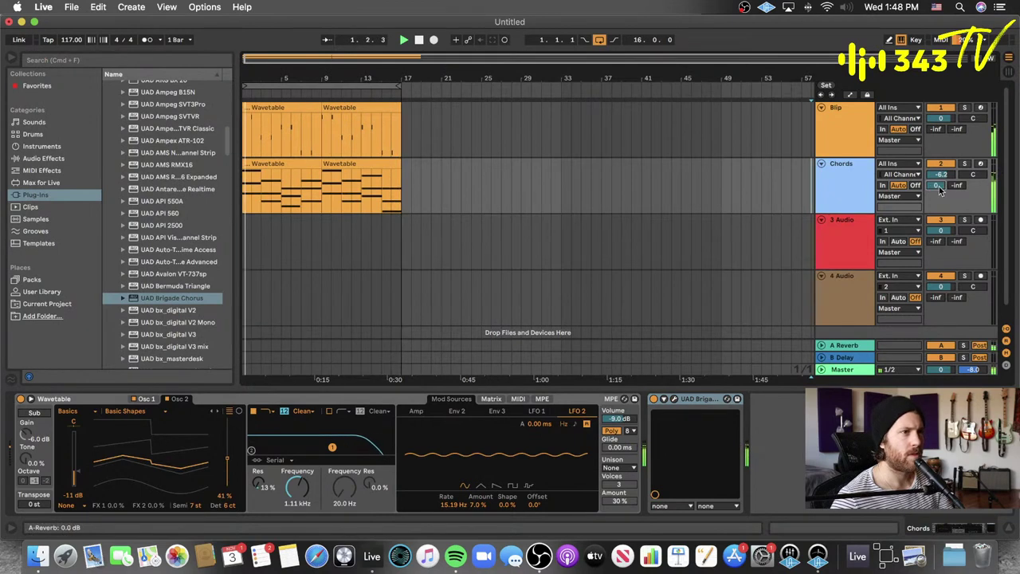
pyautogui.click(823, 348)
pyautogui.click(823, 348)
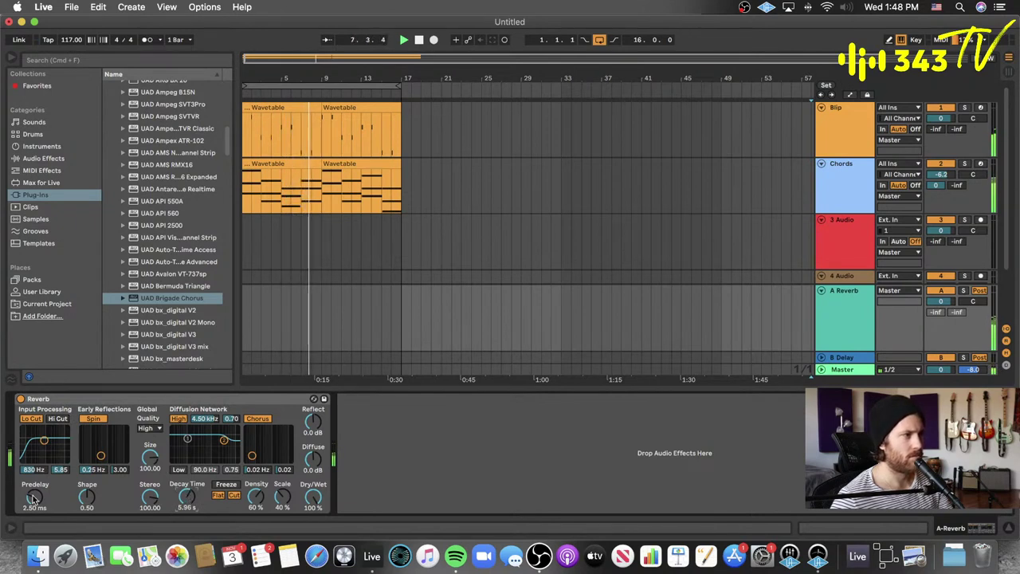
pyautogui.moveTo(33, 498); pyautogui.dragTo(34, 483)
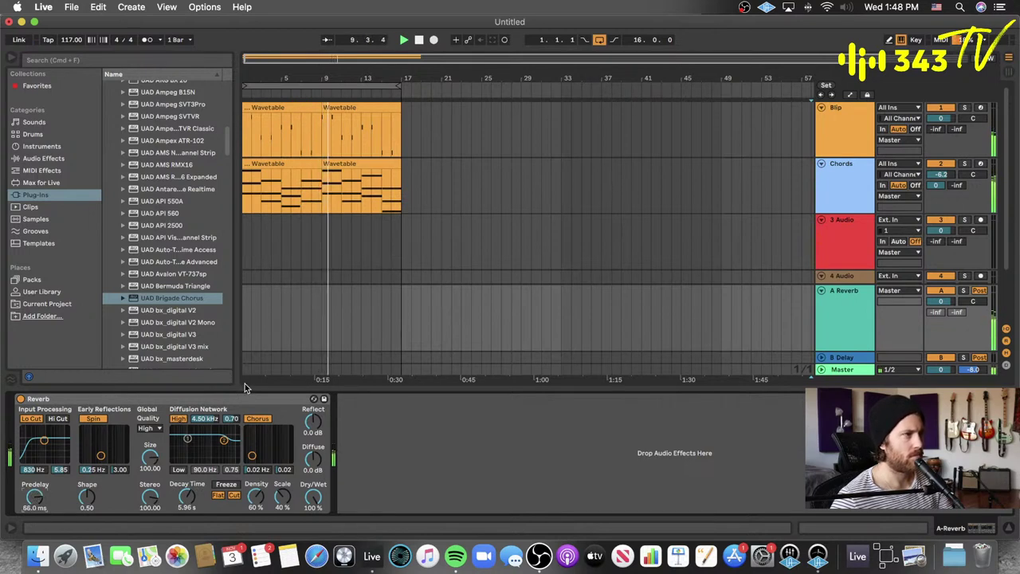
# - Raise the Blip track's Wavetable volume to -5.7 dB
pyautogui.click(836, 116)
pyautogui.moveTo(936, 129); pyautogui.dragTo(935, 131)
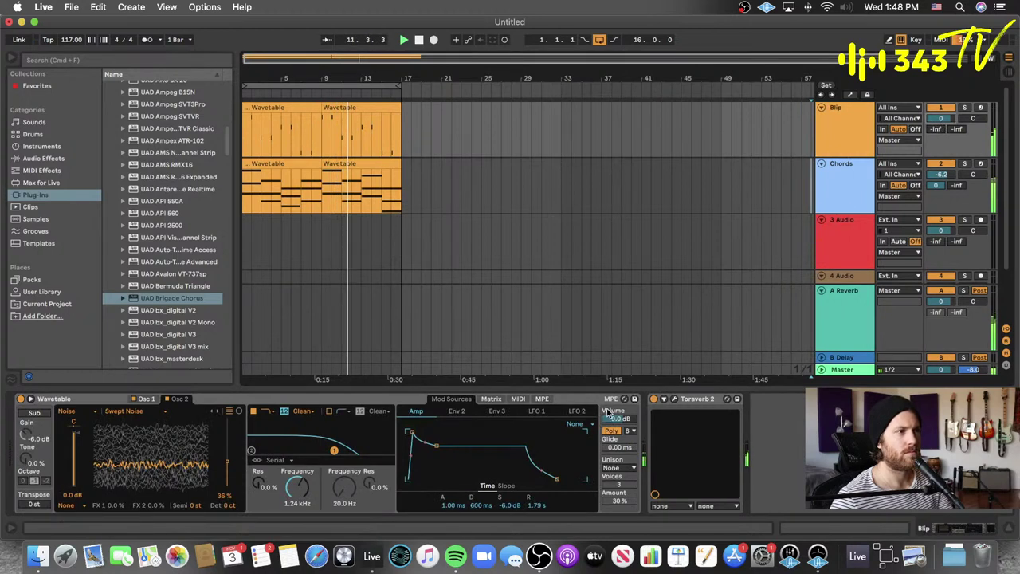
pyautogui.moveTo(615, 418); pyautogui.dragTo(615, 410)
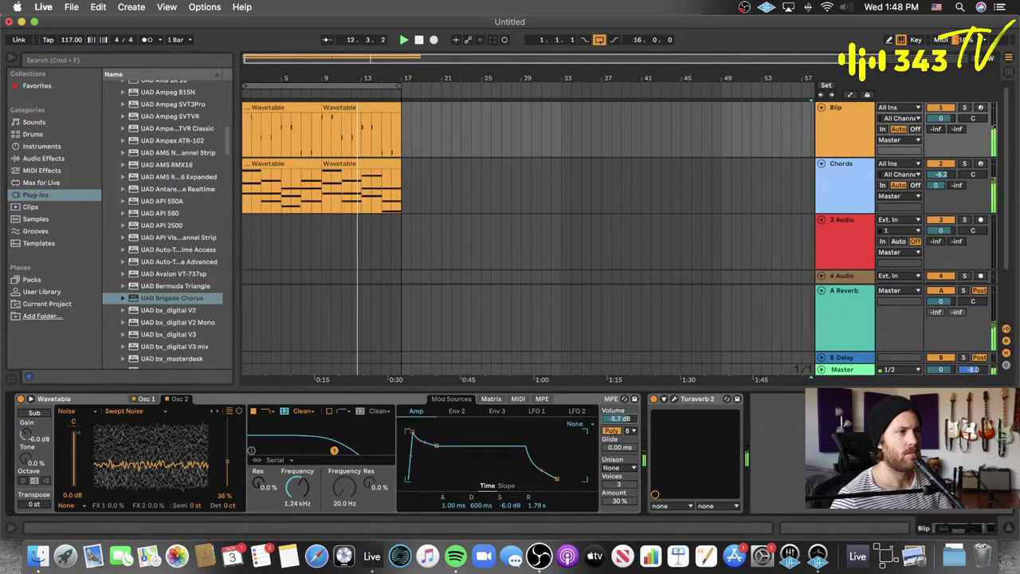
# - Set filter 1 in Blip's Wavetable to 714 Hz with 17% resonance, and modulate its frequency from Env 2 by 11
pyautogui.moveTo(295, 494); pyautogui.dragTo(295, 506)
pyautogui.moveTo(321, 450); pyautogui.dragTo(324, 446)
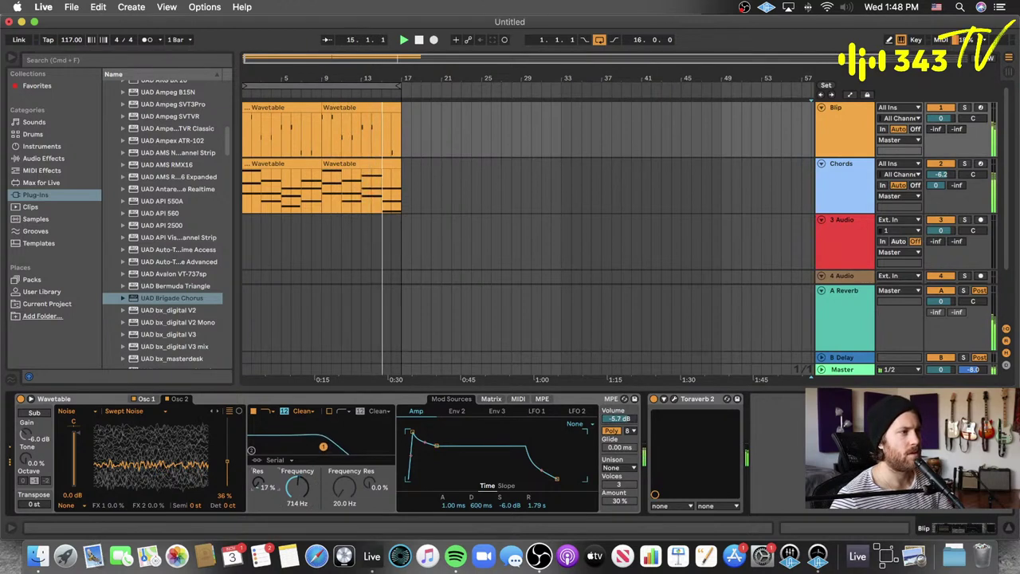
pyautogui.click(457, 410)
pyautogui.click(487, 400)
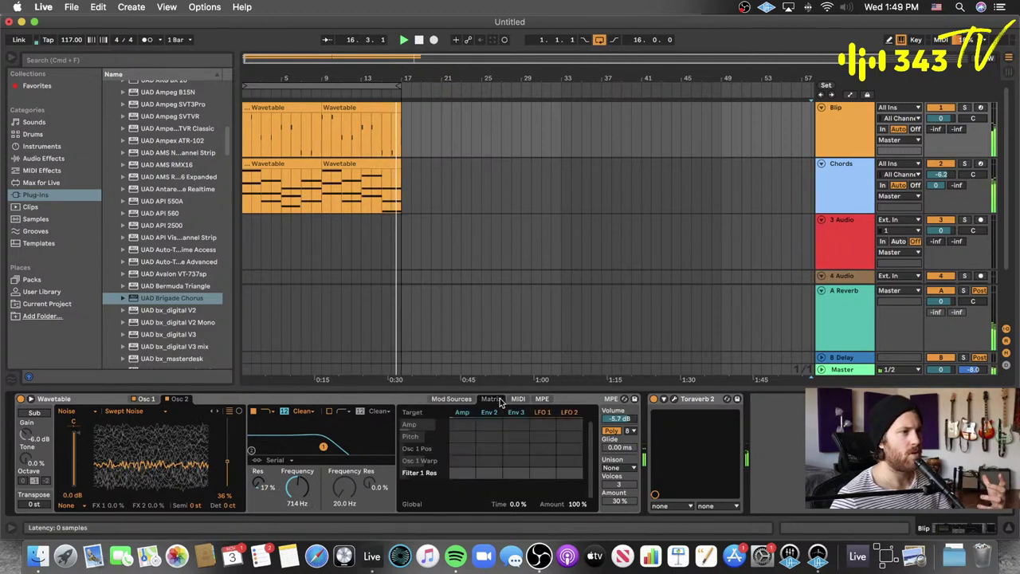
pyautogui.click(306, 491)
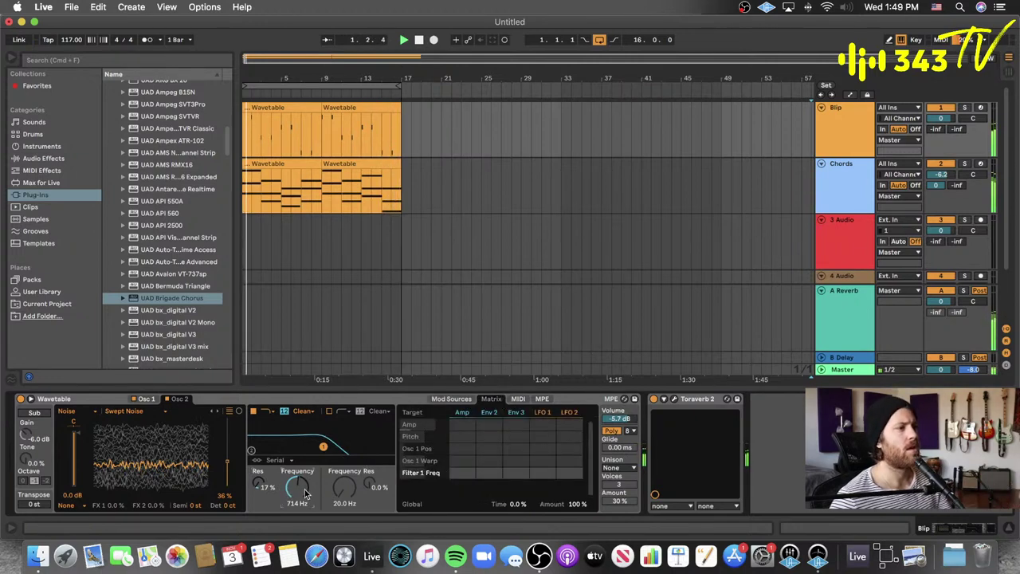
pyautogui.moveTo(489, 473); pyautogui.dragTo(489, 456)
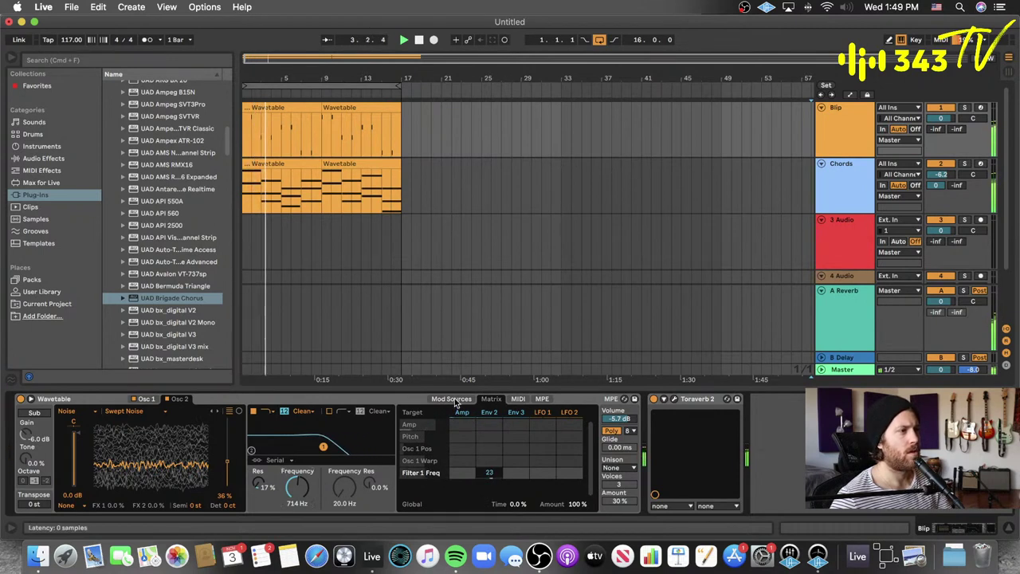
pyautogui.click(454, 397)
pyautogui.moveTo(431, 460); pyautogui.dragTo(426, 471)
pyautogui.click(491, 398)
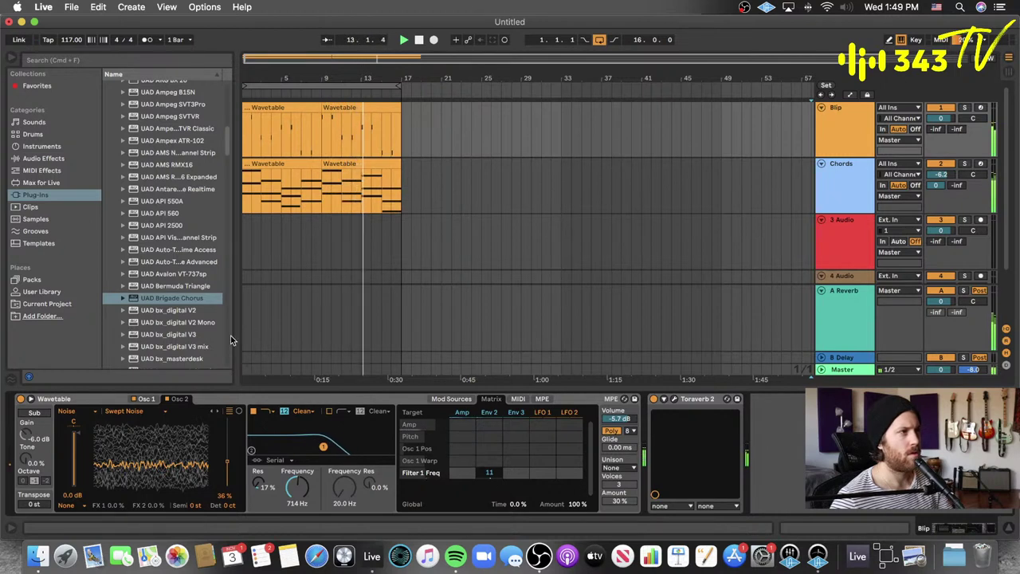
# - Load the Delay audio effect on the Blip track between Wavetable and Toraverb 2
pyautogui.scroll(10, 114, 255)
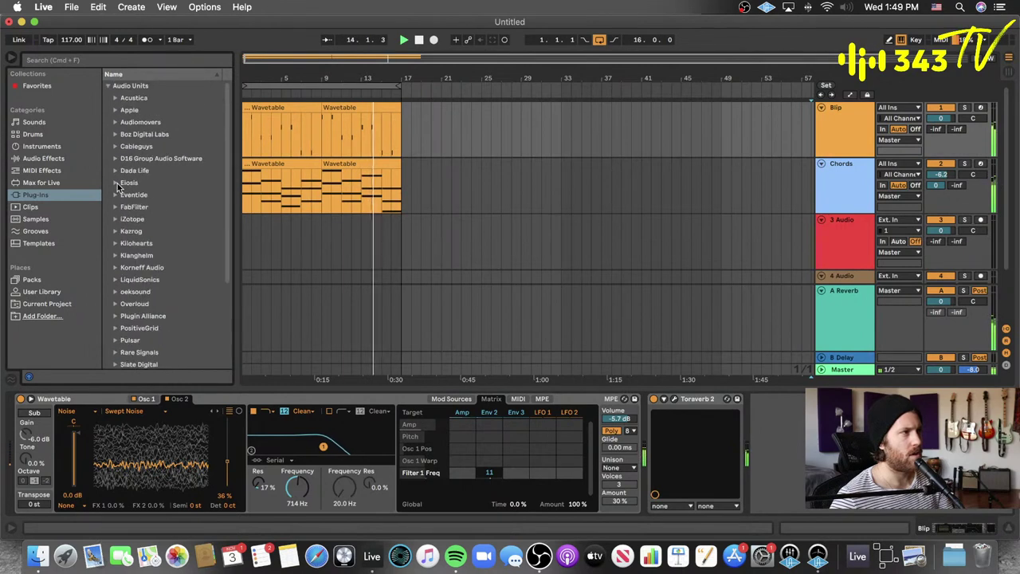
pyautogui.click(43, 158)
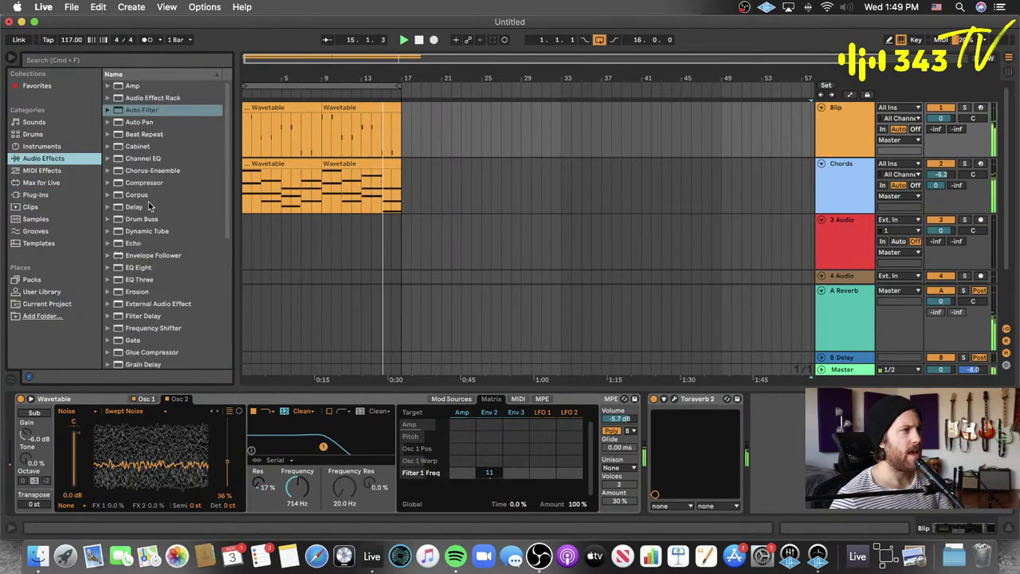
pyautogui.click(134, 206)
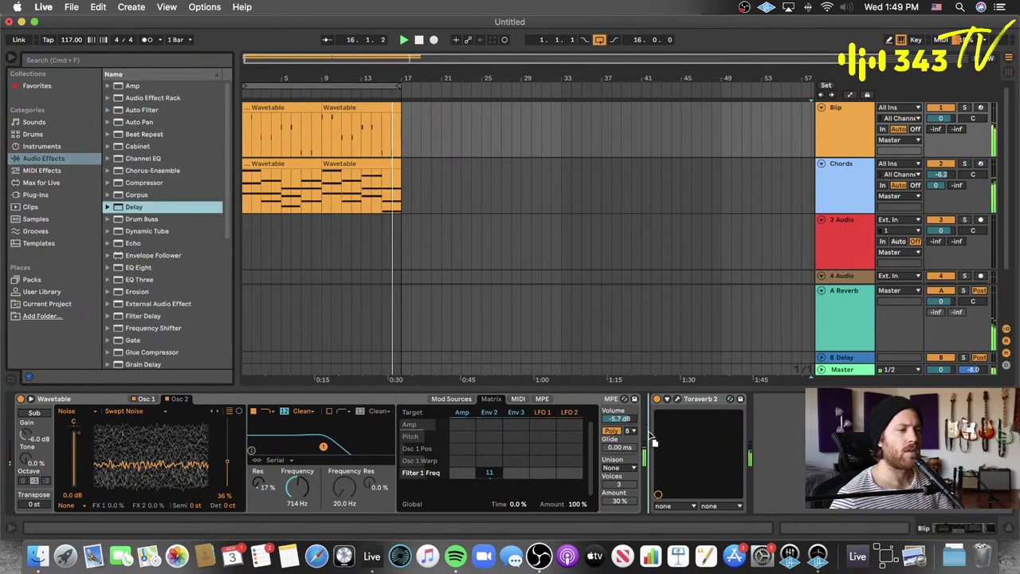
pyautogui.moveTo(650, 437); pyautogui.dragTo(647, 432)
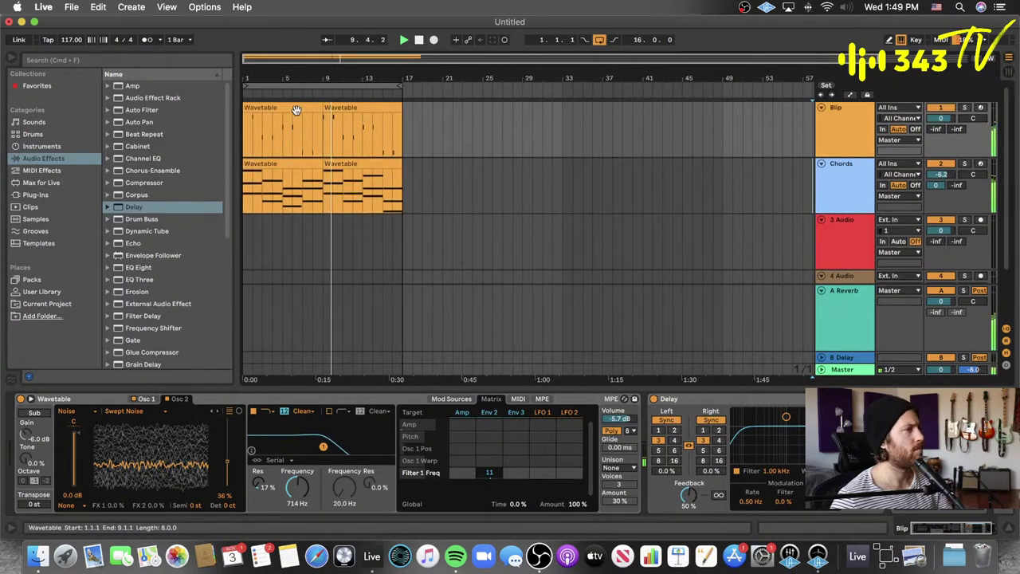
# - Duplicate the Blip track and open the duplicate's first clip for note editing
pyautogui.click(839, 142)
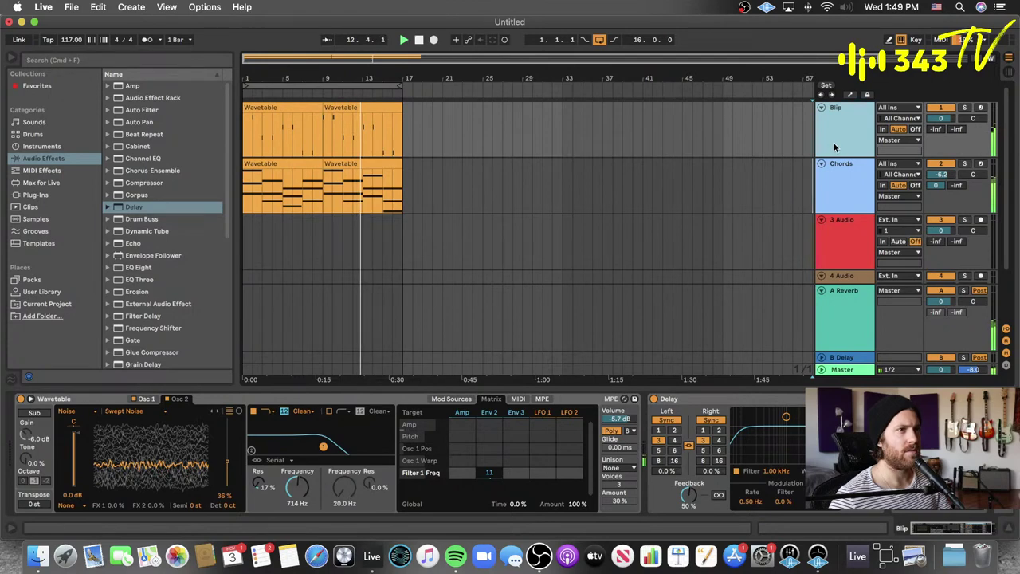
pyautogui.press('super+d')
pyautogui.doubleClick(364, 166)
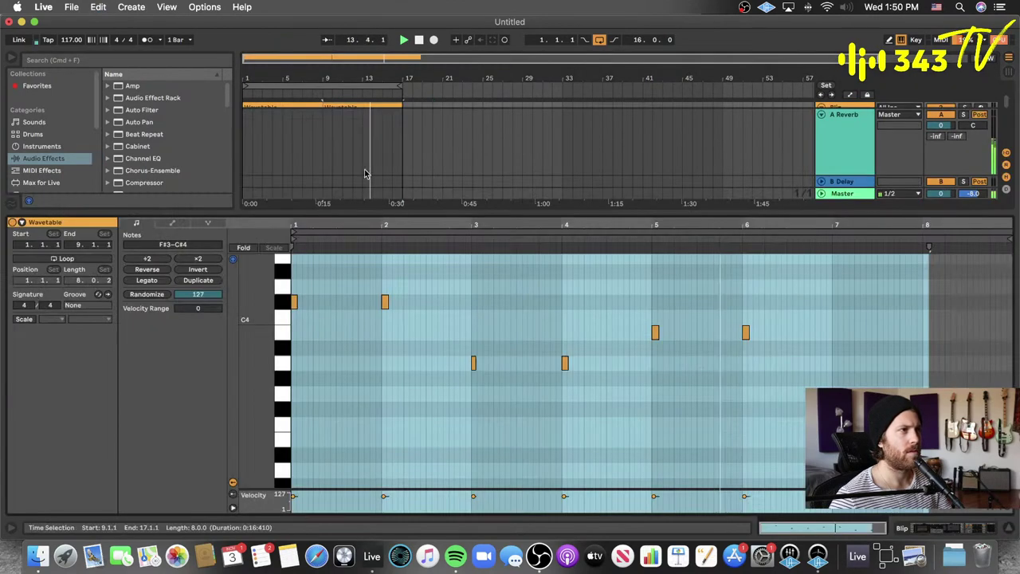
pyautogui.click(751, 337)
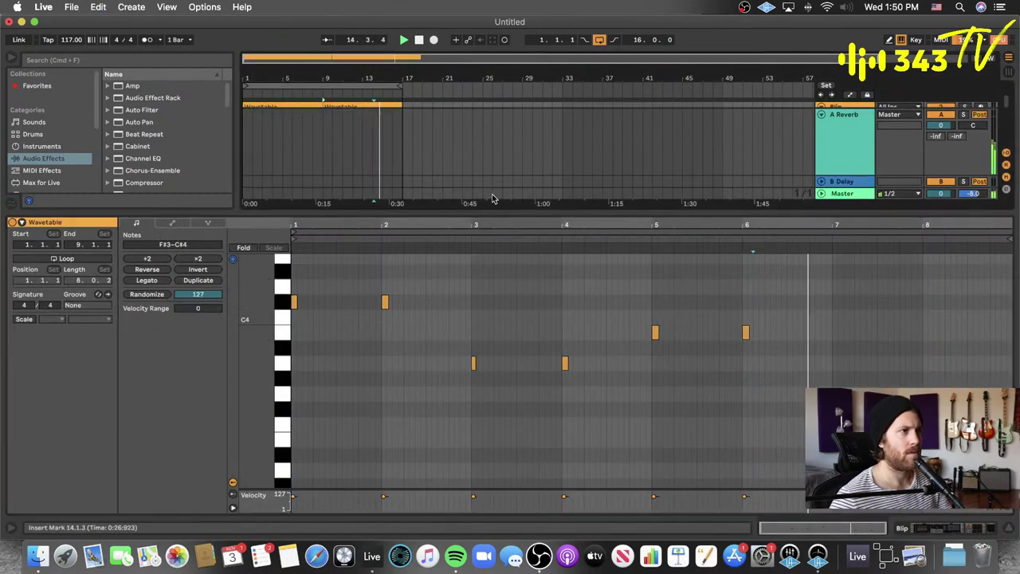
pyautogui.doubleClick(471, 212)
pyautogui.doubleClick(295, 166)
pyautogui.click(437, 279)
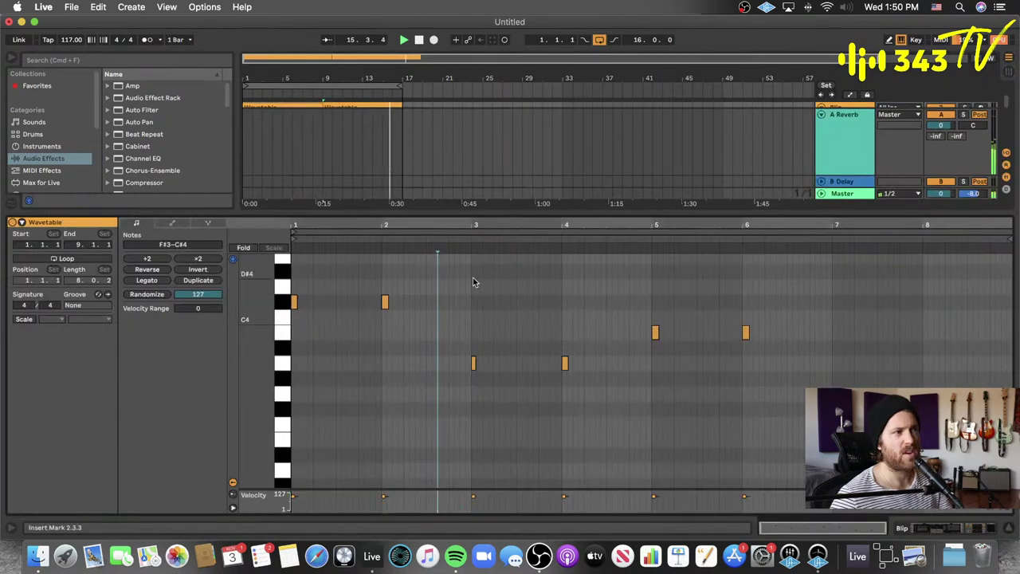
# - Raise the notes at bars 1 and 2 of the duplicate's first clip to E4
pyautogui.scroll(3, 398, 303)
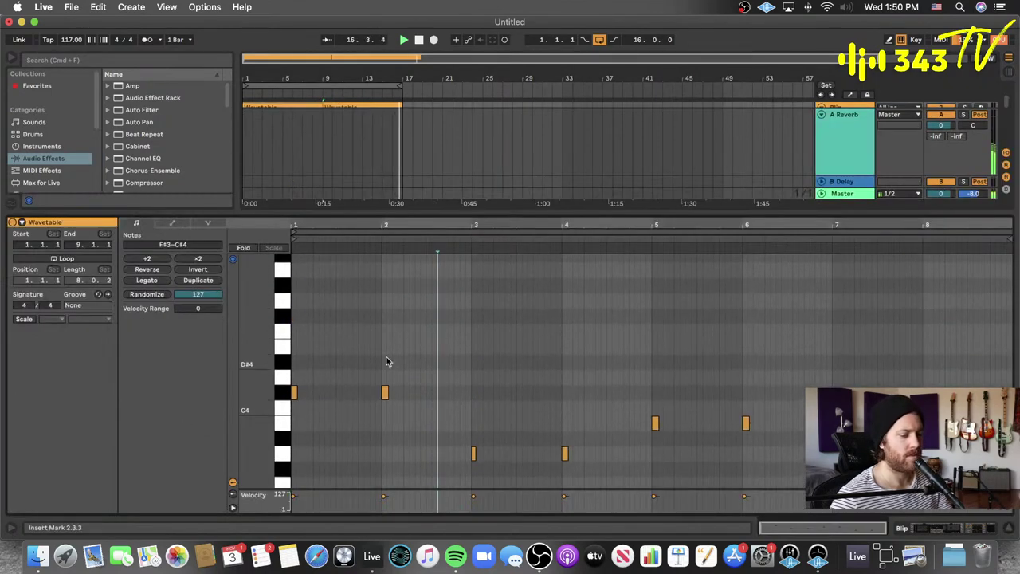
pyautogui.scroll(-1, 400, 360)
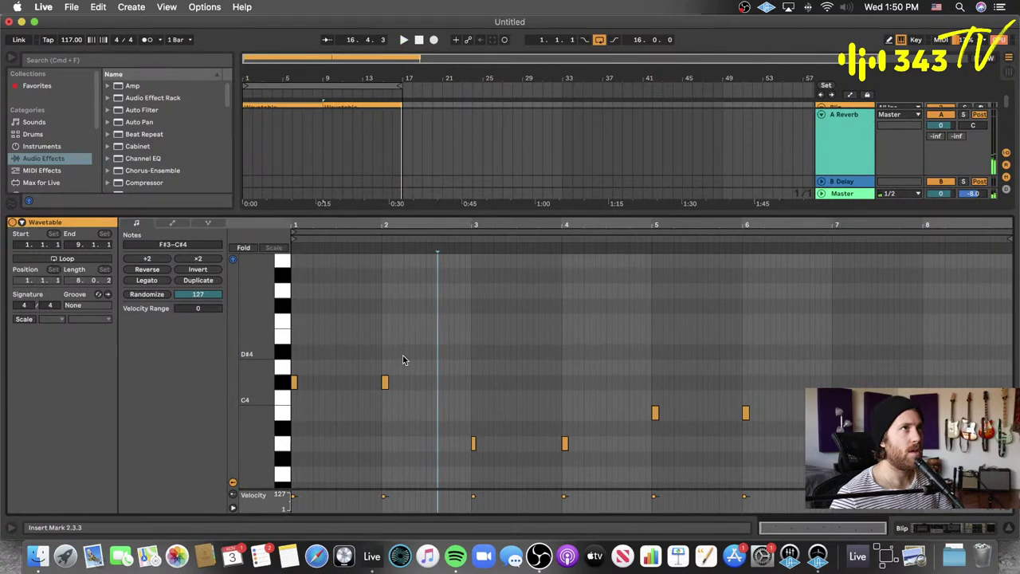
pyautogui.moveTo(422, 359); pyautogui.dragTo(279, 391)
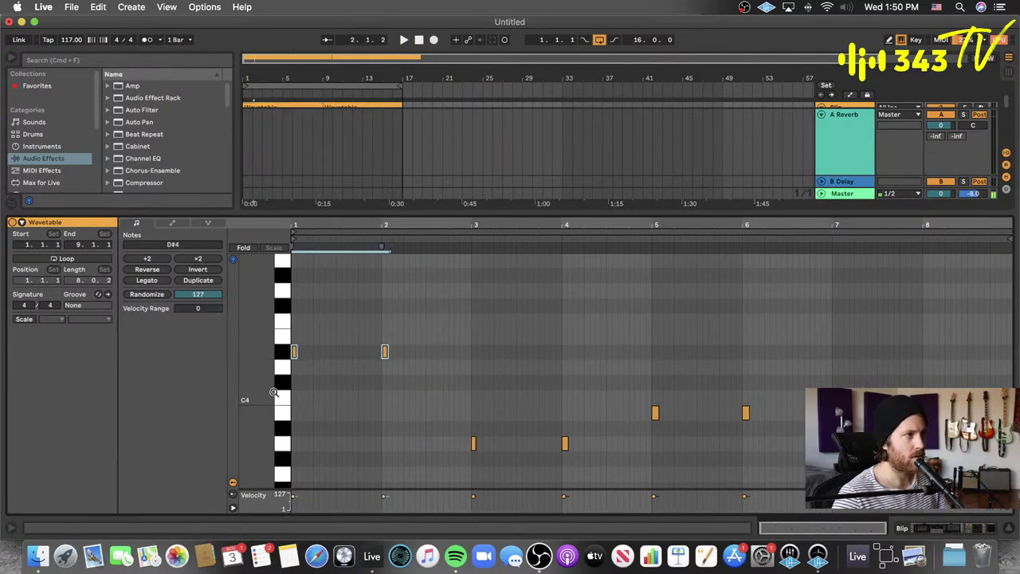
# - Raise the notes at bars 3 and 4 to C#4 and play the harmony back
pyautogui.moveTo(586, 441); pyautogui.dragTo(473, 446)
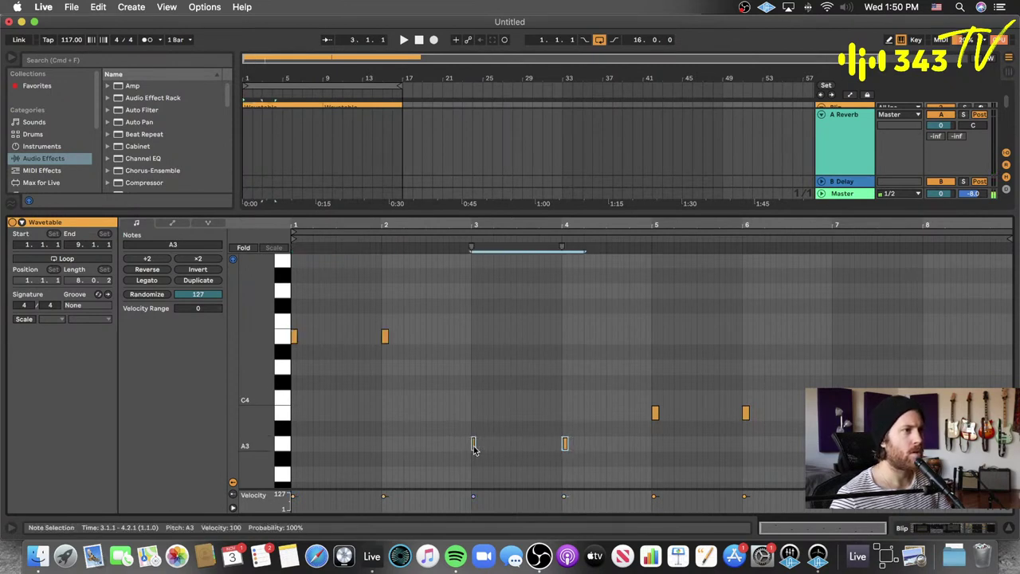
pyautogui.press('Up')
pyautogui.press('Up')
pyautogui.press('Up')
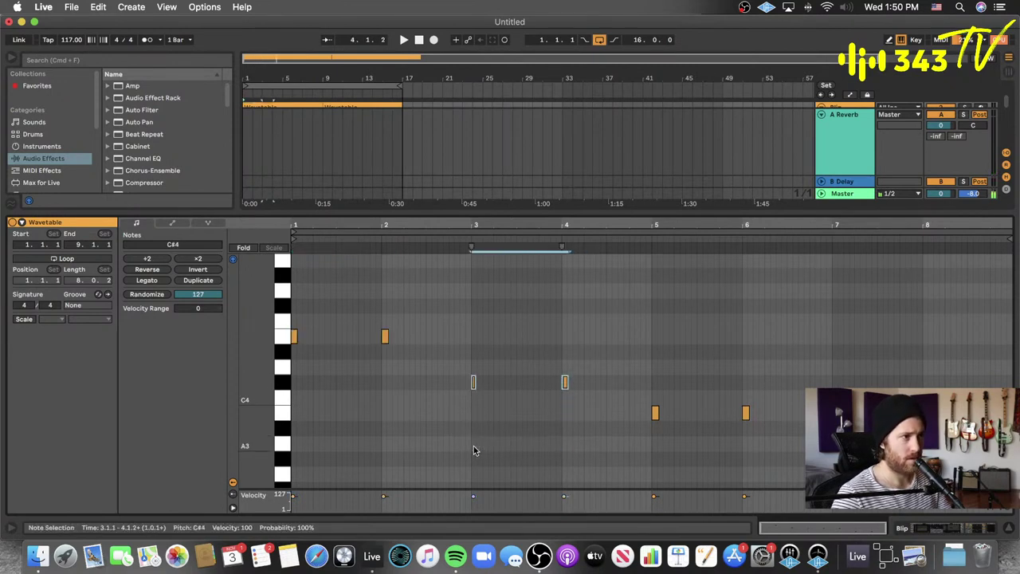
pyautogui.press('space')
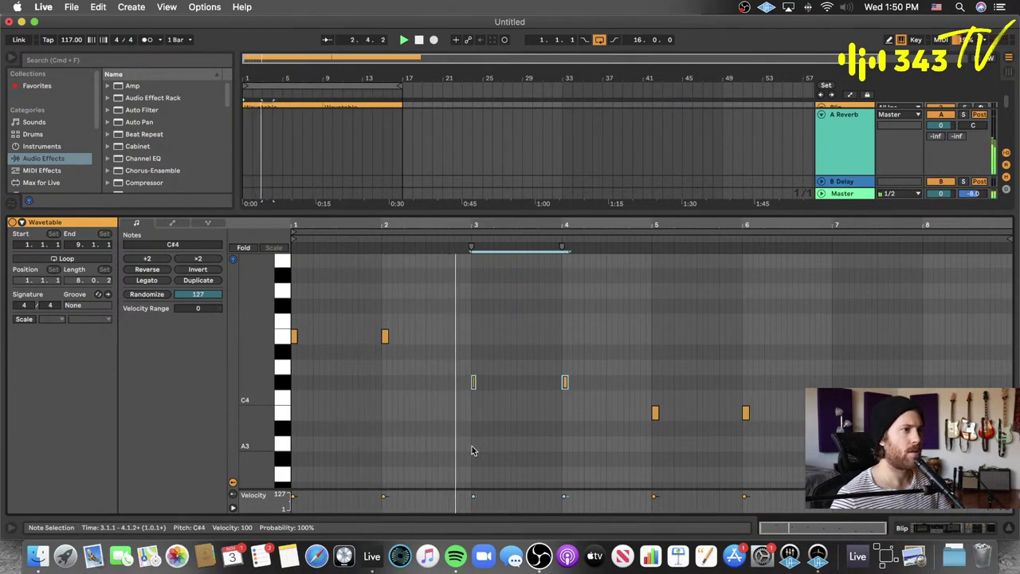
# - Stop playback and raise the notes at bars 5 and 6 of the clip to D#4
pyautogui.scroll(-3, 482, 418)
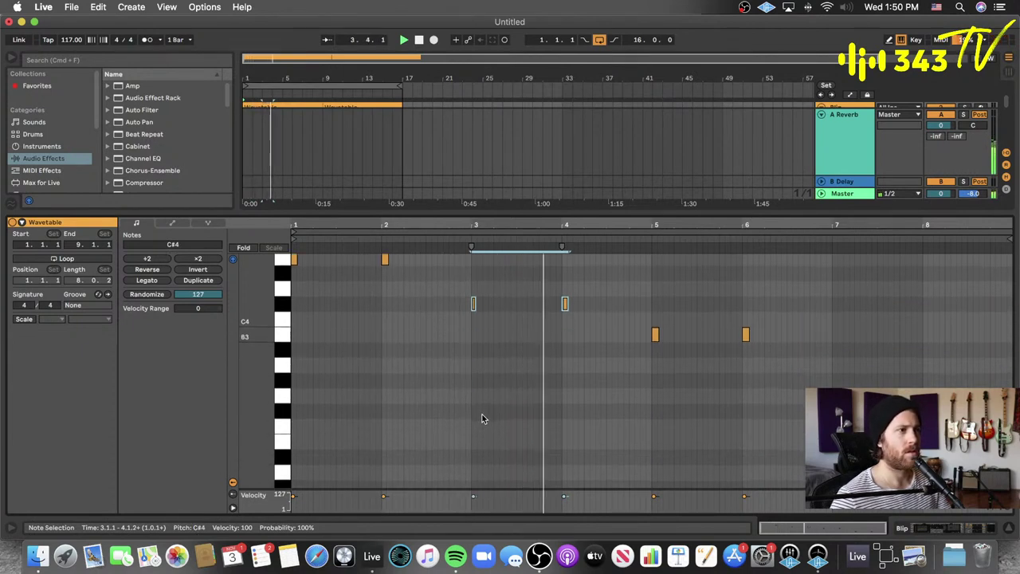
pyautogui.scroll(1, 482, 419)
pyautogui.click(622, 348)
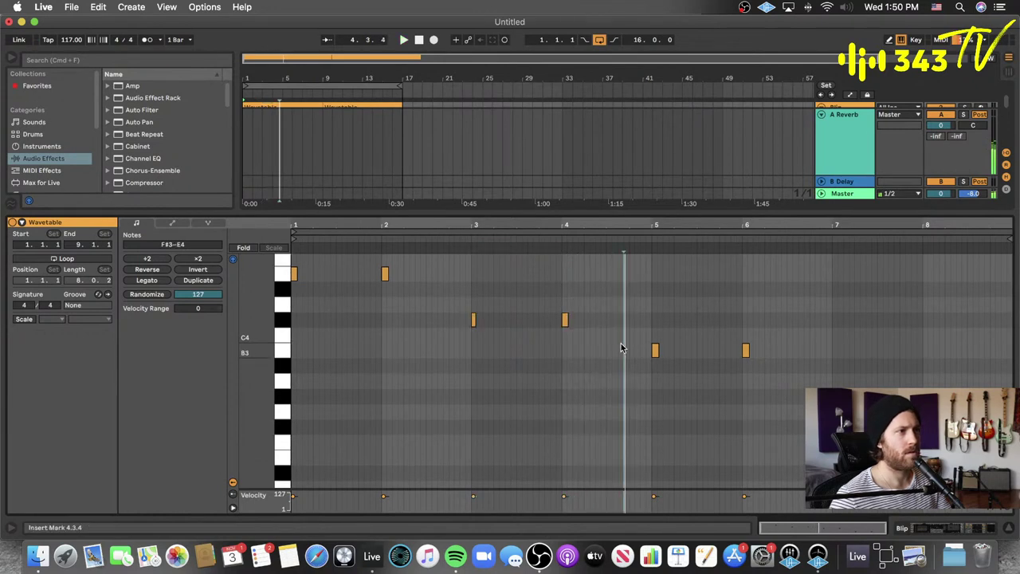
pyautogui.moveTo(622, 347); pyautogui.dragTo(822, 369)
pyautogui.press('Up')
pyautogui.press('Up')
pyautogui.press('Up')
pyautogui.press('Up')
pyautogui.press('Up')
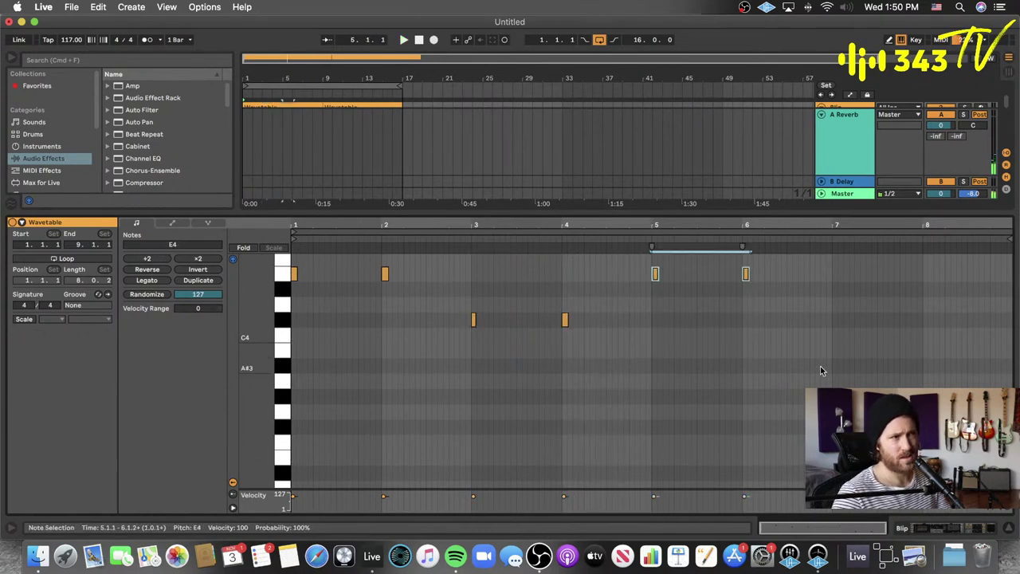
pyautogui.press('Down')
pyautogui.moveTo(808, 282); pyautogui.dragTo(639, 308)
# - Raise the notes at bars 7 and 8 to C#4 and play the clip back
pyautogui.moveTo(996, 430); pyautogui.dragTo(859, 440)
pyautogui.press('Up')
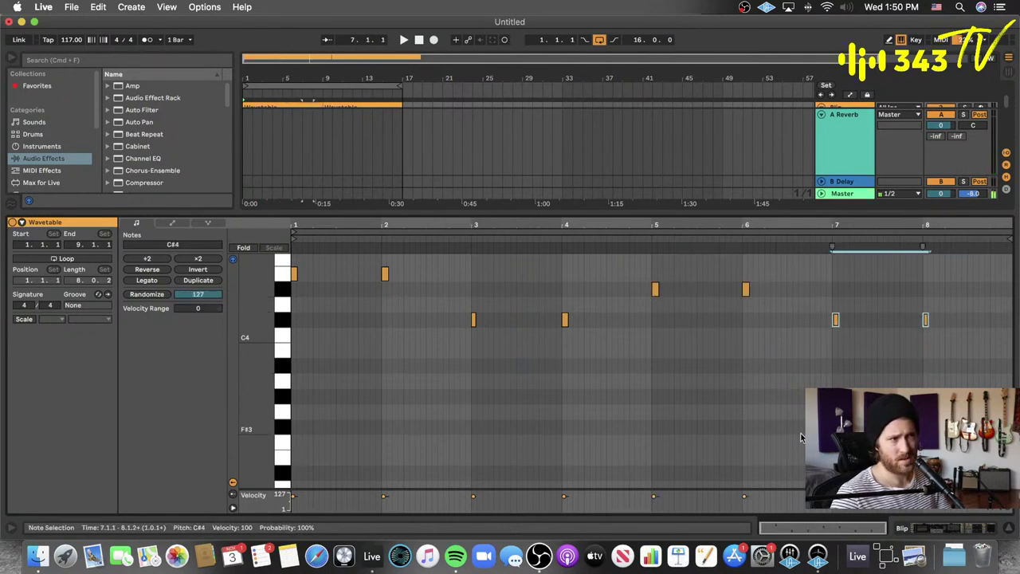
pyautogui.press('space')
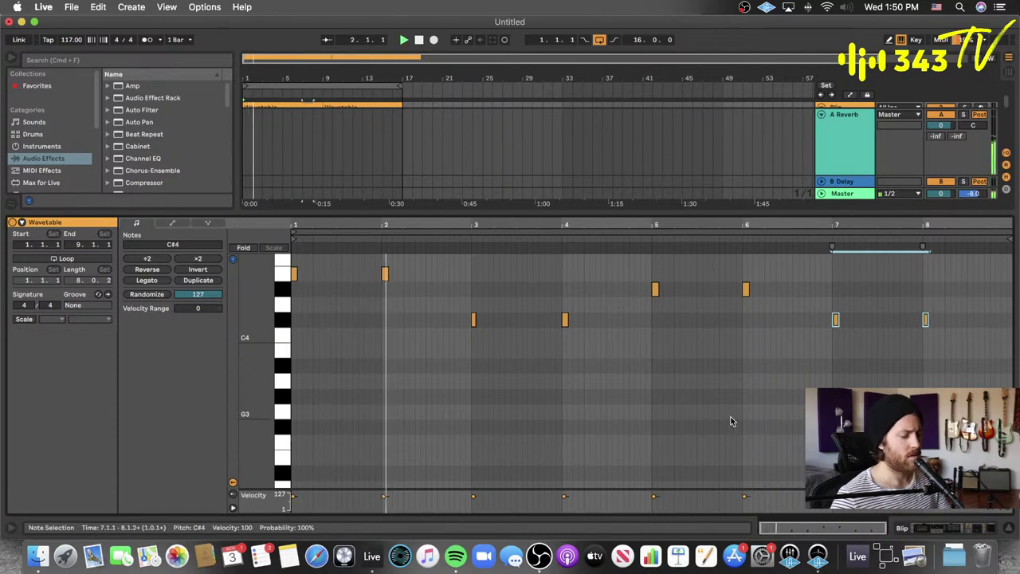
# - Rename the duplicated track "Harmonizing Blip" and replace its second clip at bar 9 with a duplicate of the edited first clip
pyautogui.doubleClick(497, 214)
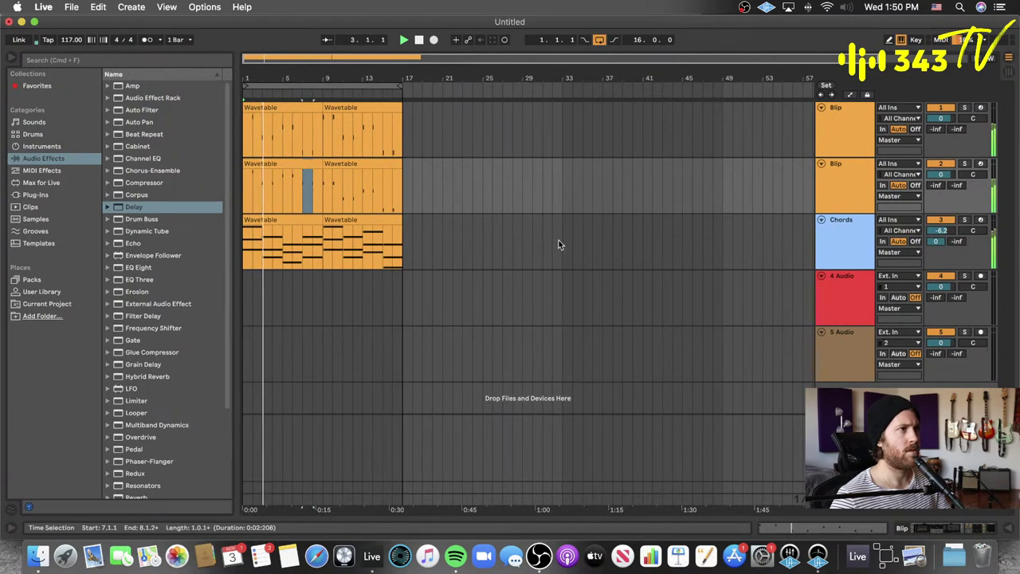
pyautogui.click(841, 194)
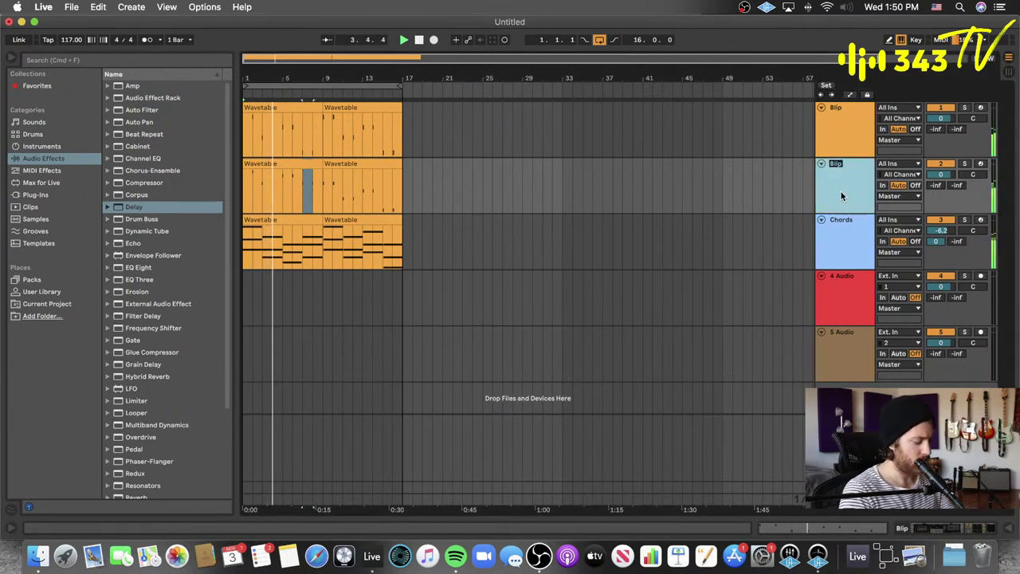
pyautogui.press('super+r')
pyautogui.write('Har')
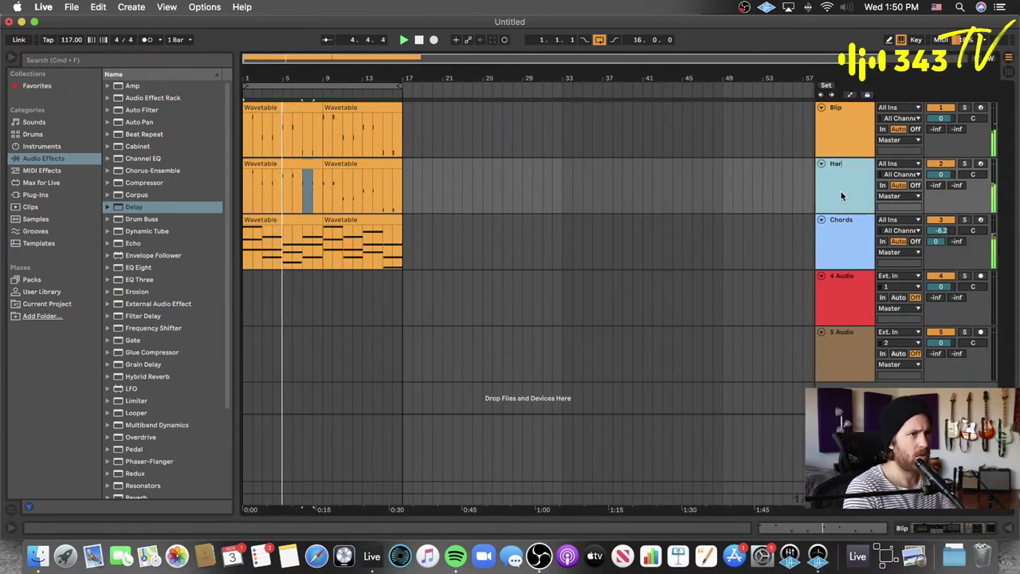
pyautogui.write('moniz')
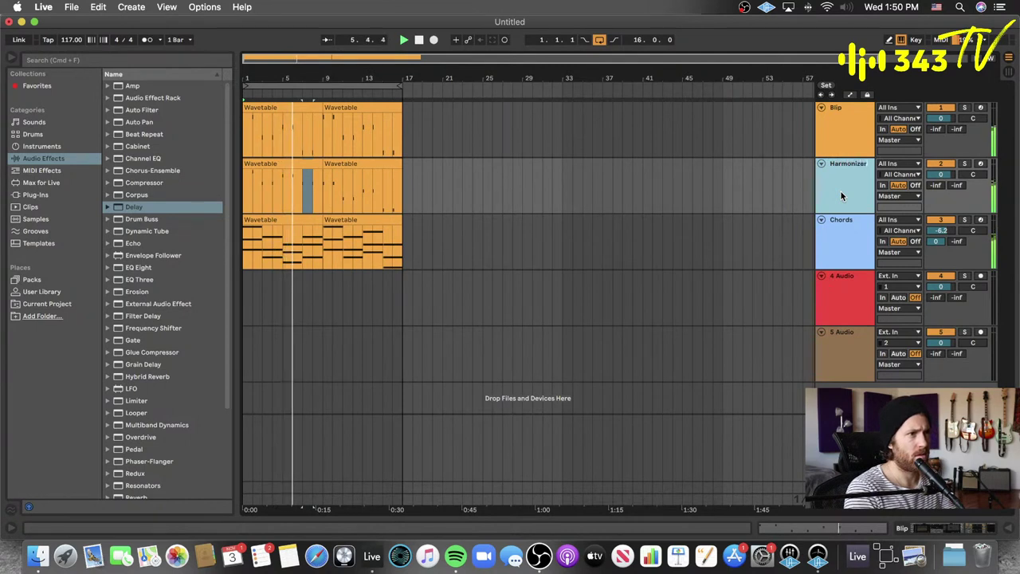
pyautogui.write('ing Blip')
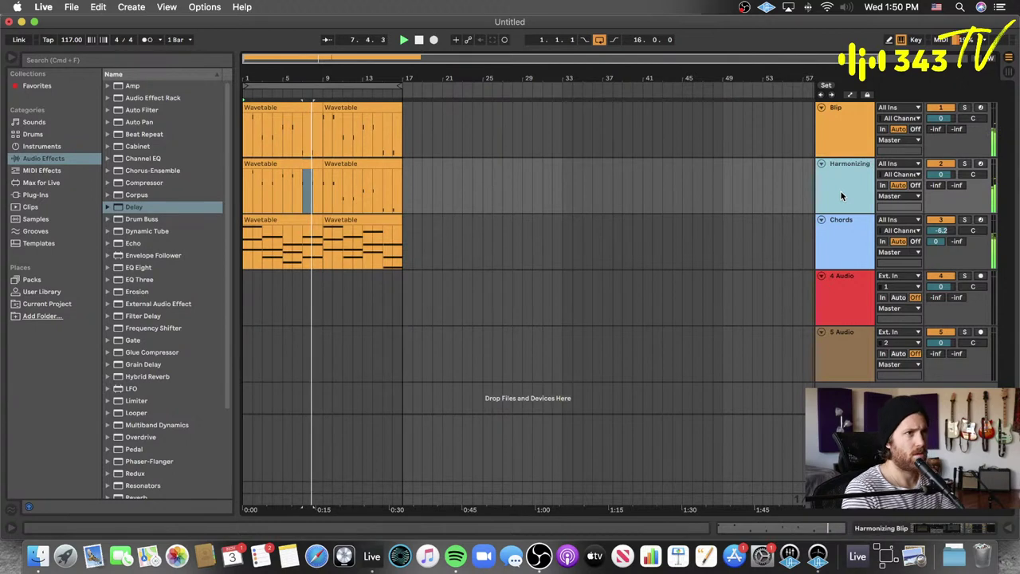
pyautogui.click(303, 157)
pyautogui.click(355, 185)
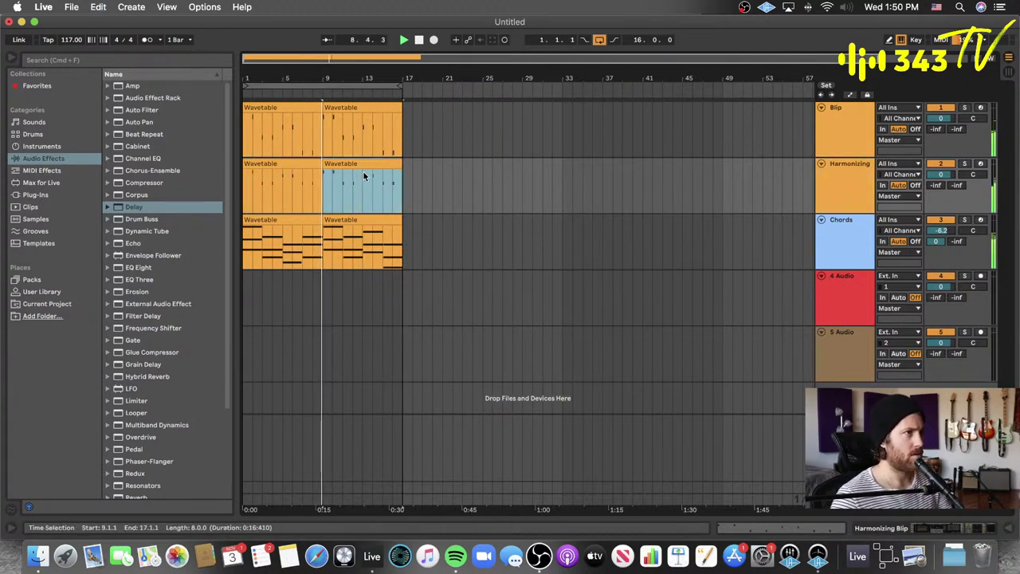
# - Set oscillator 1's wavetable position to 83% in the Harmonizing Blip track's Wavetable
pyautogui.doubleClick(855, 193)
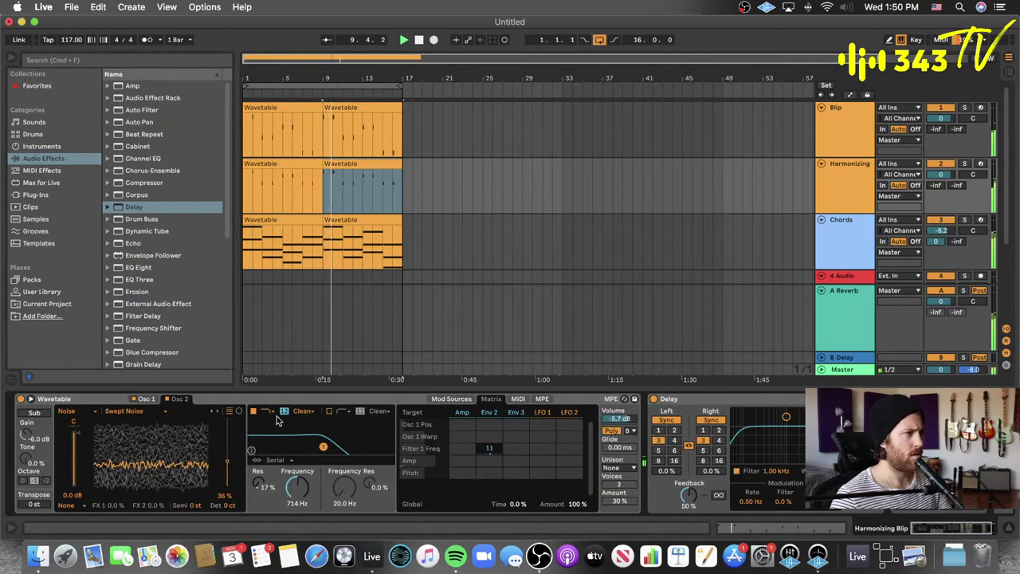
pyautogui.click(147, 399)
pyautogui.moveTo(155, 480); pyautogui.dragTo(101, 435)
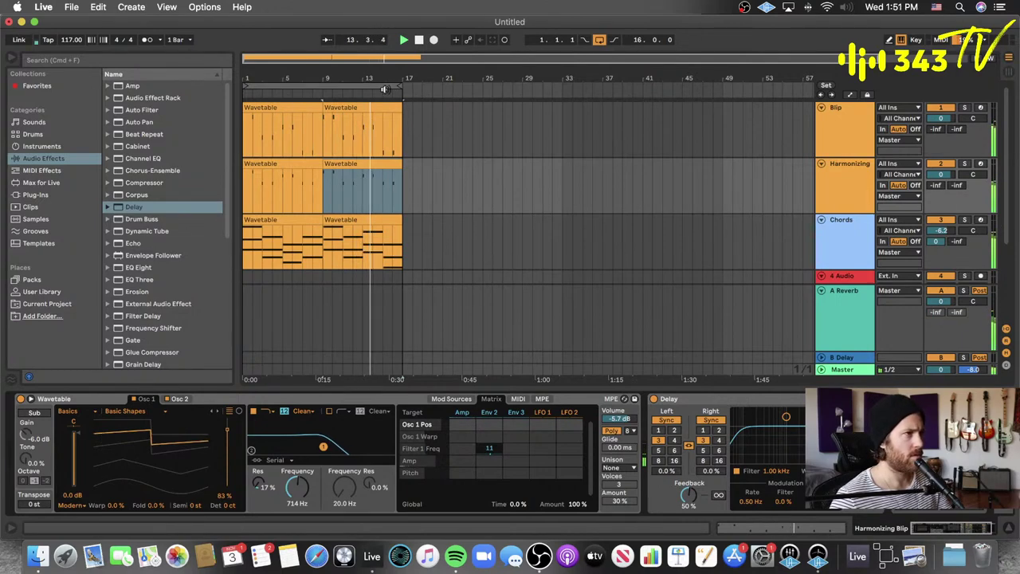
# - Lower the bar 5 note in Harmonizing Blip's second clip to B3 and play it back
pyautogui.doubleClick(352, 164)
pyautogui.click(658, 384)
pyautogui.scroll(1, 687, 352)
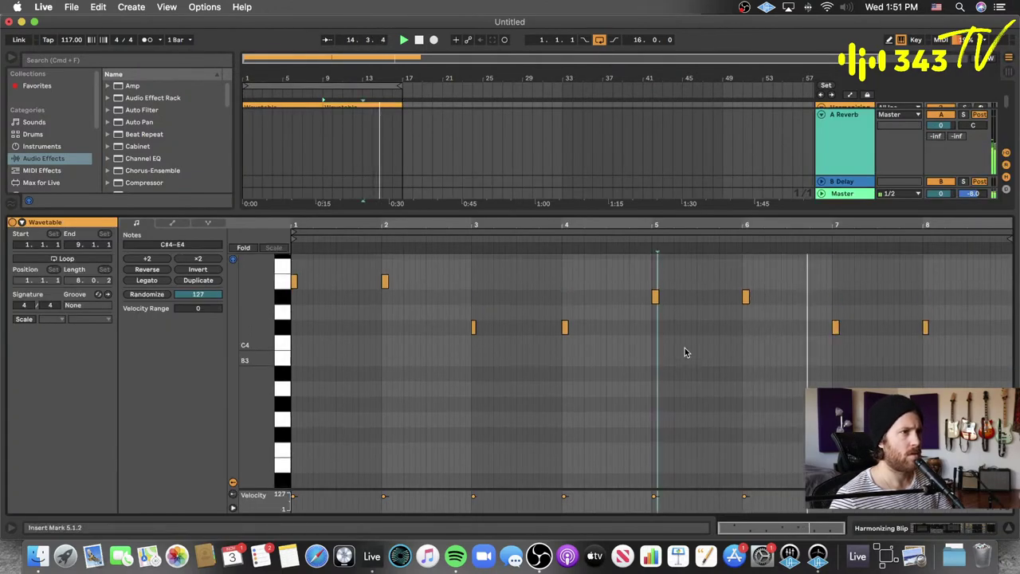
pyautogui.click(655, 298)
pyautogui.press('Down')
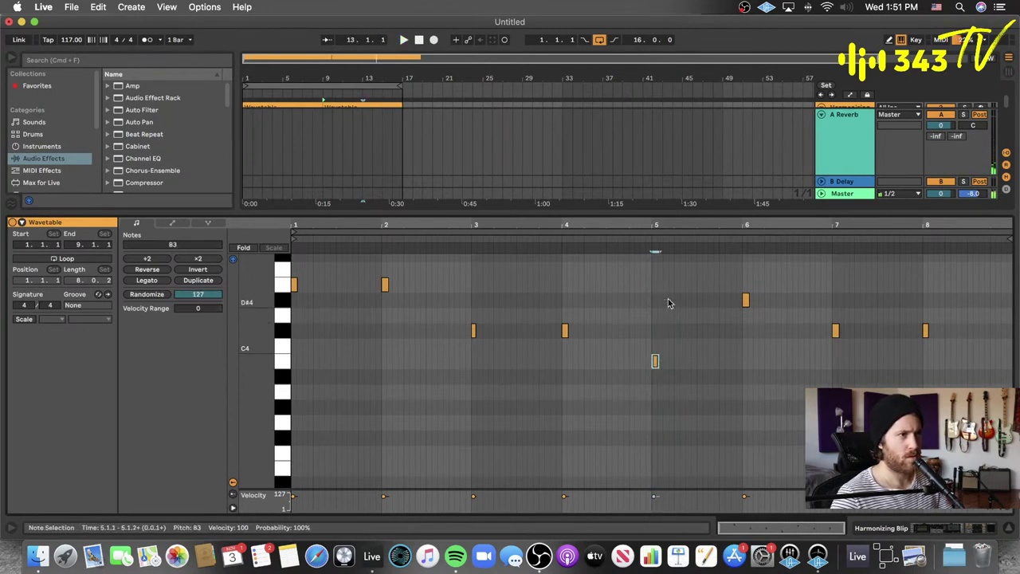
pyautogui.press('space')
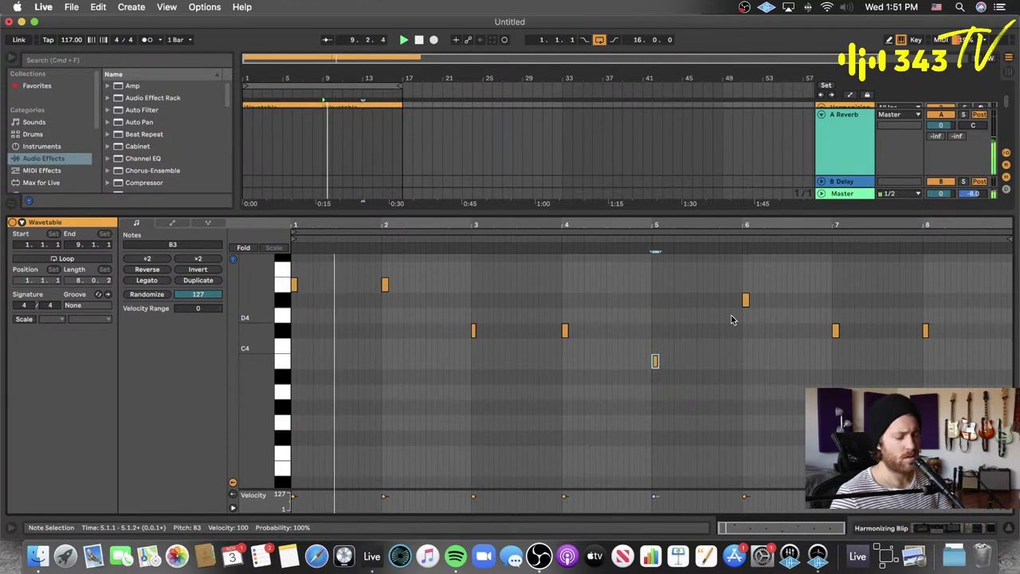
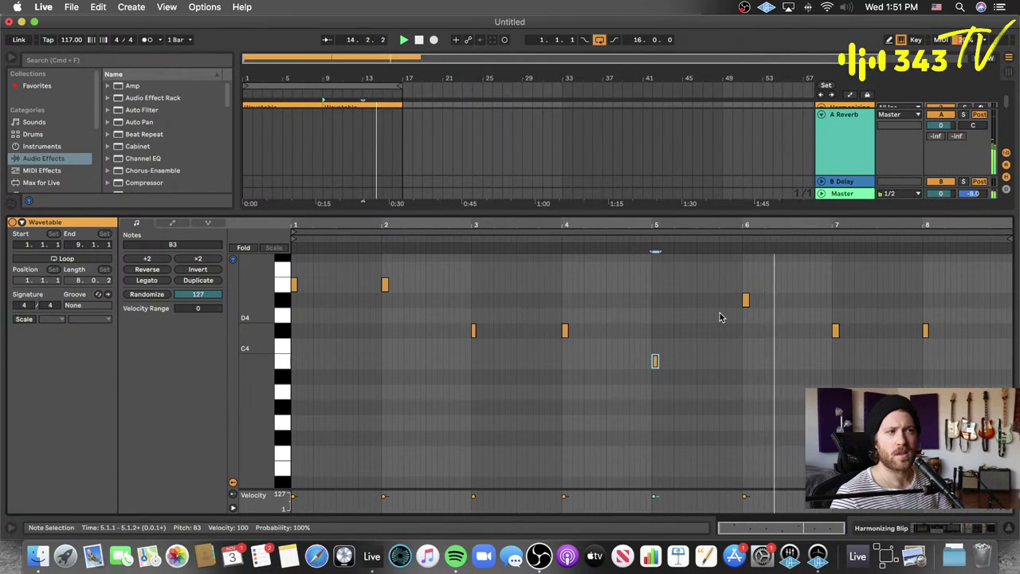
# - Colour the Chords track light blue and the Harmonizing Blip track dark blue
pyautogui.click(718, 317)
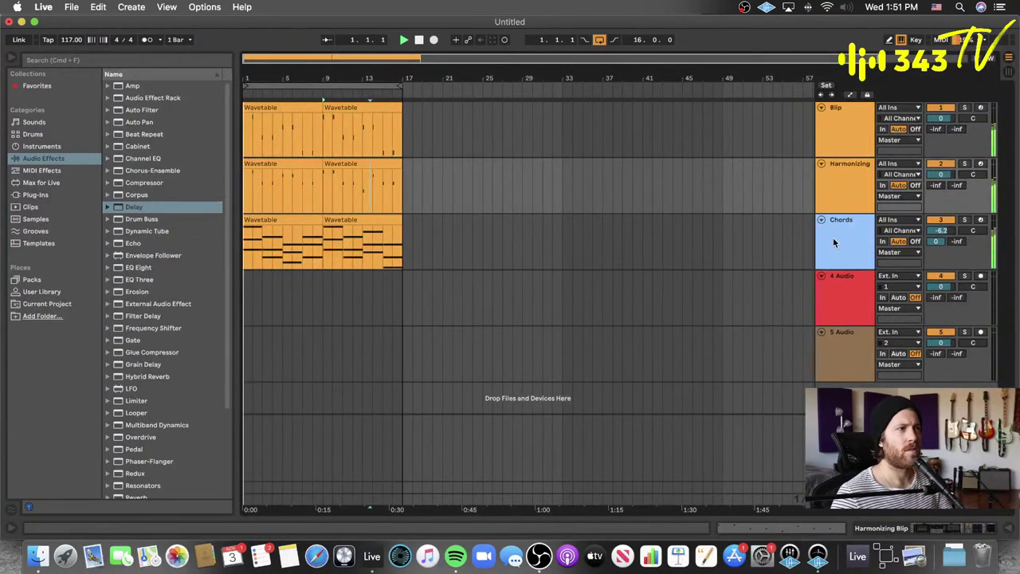
pyautogui.click(832, 238)
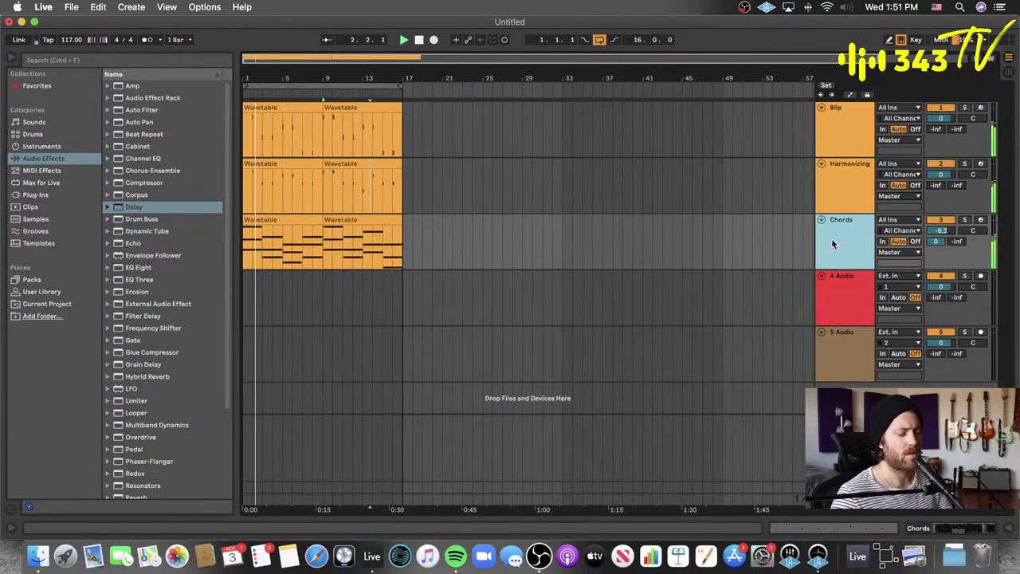
pyautogui.rightClick(834, 198)
pyautogui.click(492, 188)
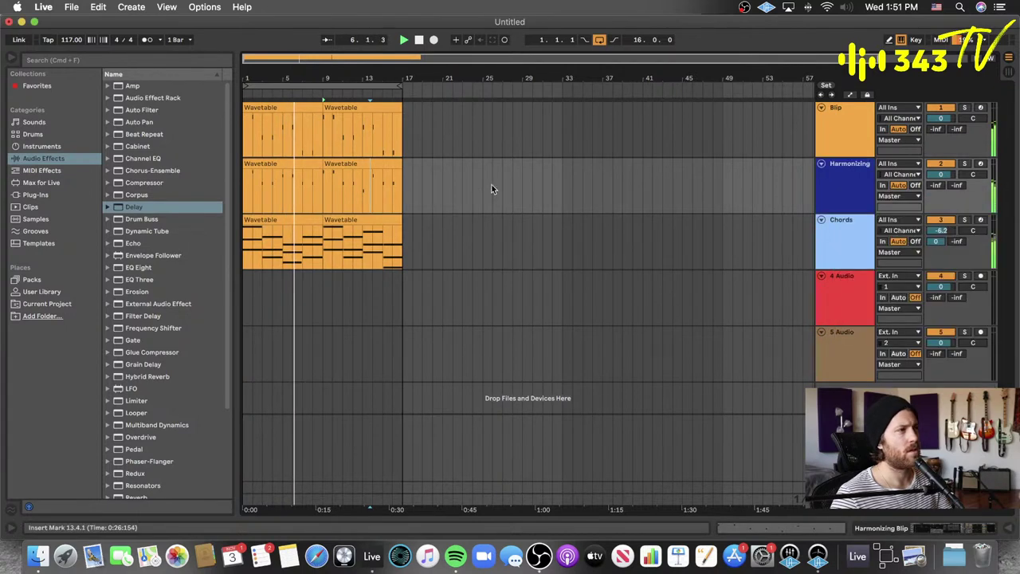
# - Recolour both Harmonizing Blip clips dark blue and both Chords clips light blue to match their tracks
pyautogui.moveTo(492, 189); pyautogui.dragTo(196, 177)
pyautogui.rightClick(259, 165)
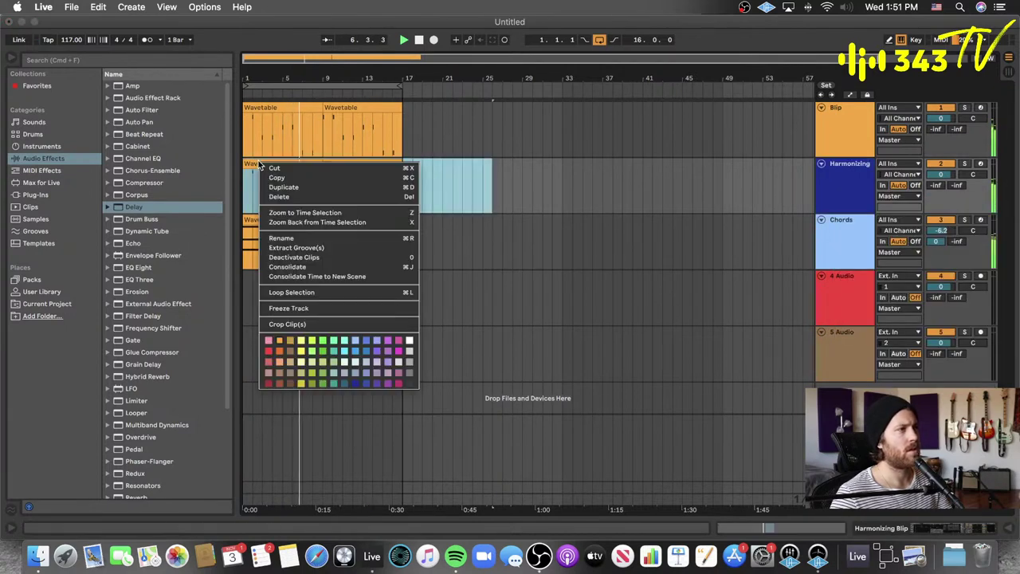
pyautogui.click(355, 384)
pyautogui.moveTo(433, 239); pyautogui.dragTo(255, 231)
pyautogui.rightClick(268, 221)
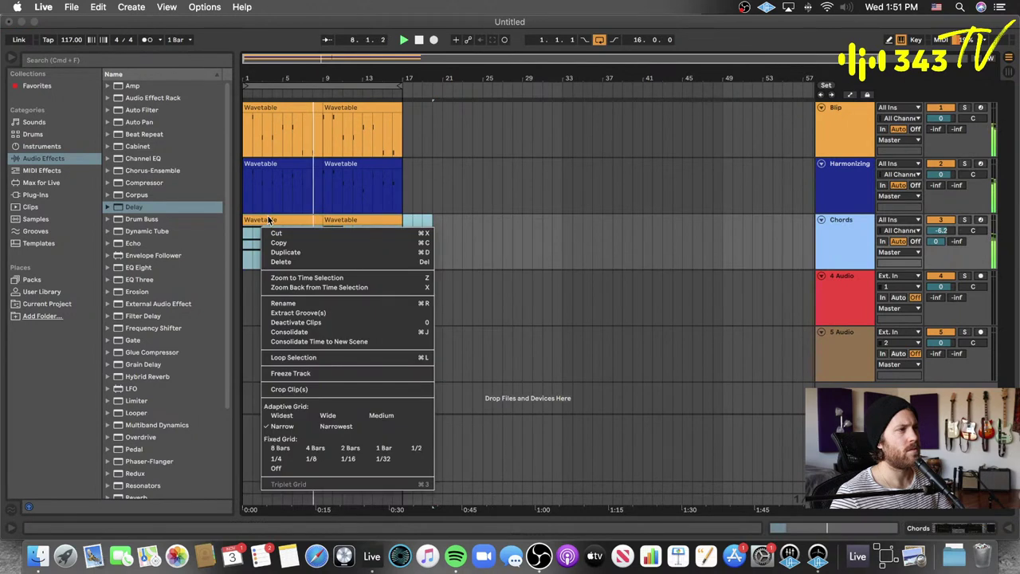
pyautogui.press('Escape')
pyautogui.rightClick(269, 220)
pyautogui.click(364, 402)
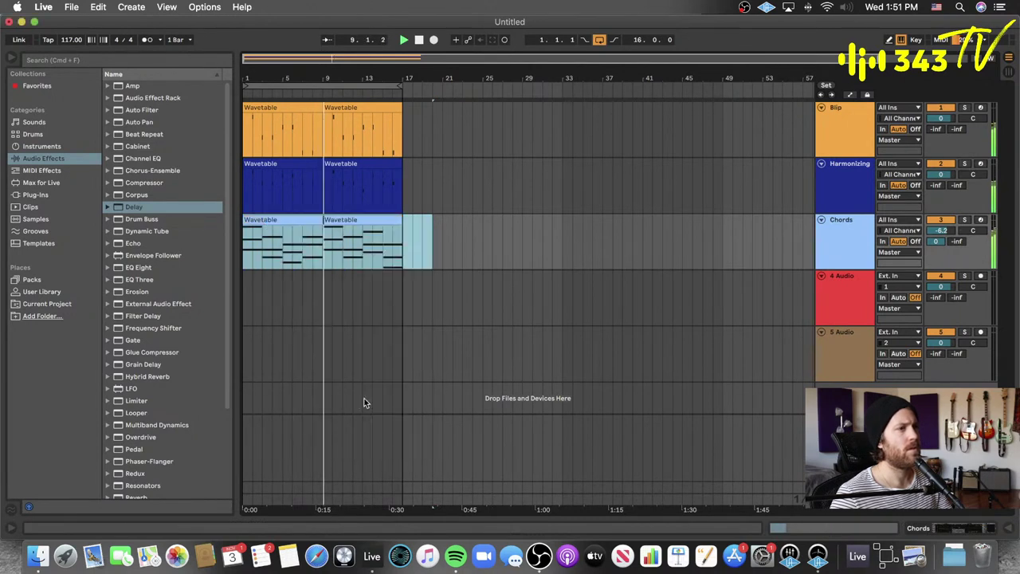
pyautogui.click(472, 306)
# - Insert a new MIDI track below Chords and load the Analog instrument onto it
pyautogui.click(845, 243)
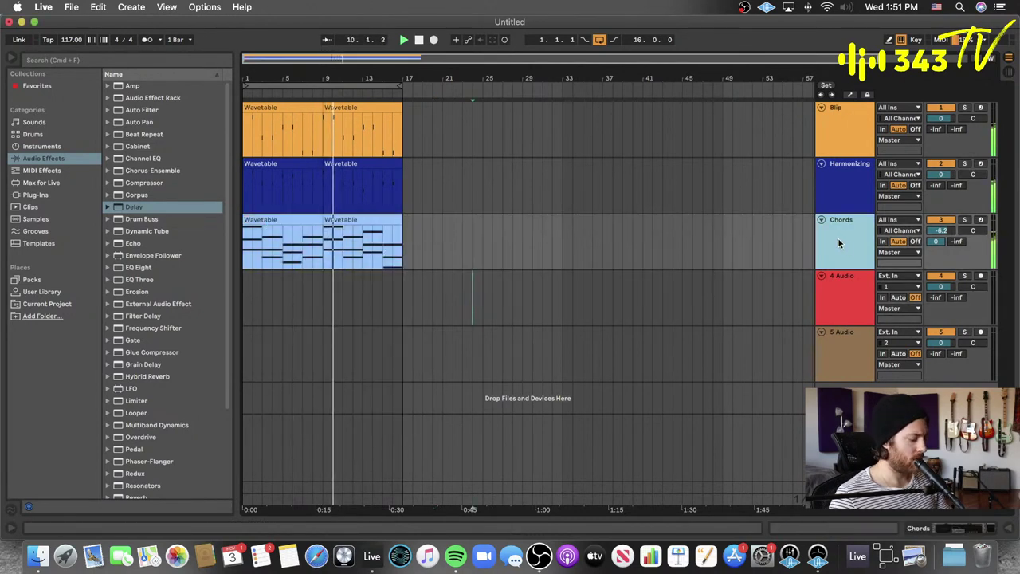
pyautogui.press('super+shift+t')
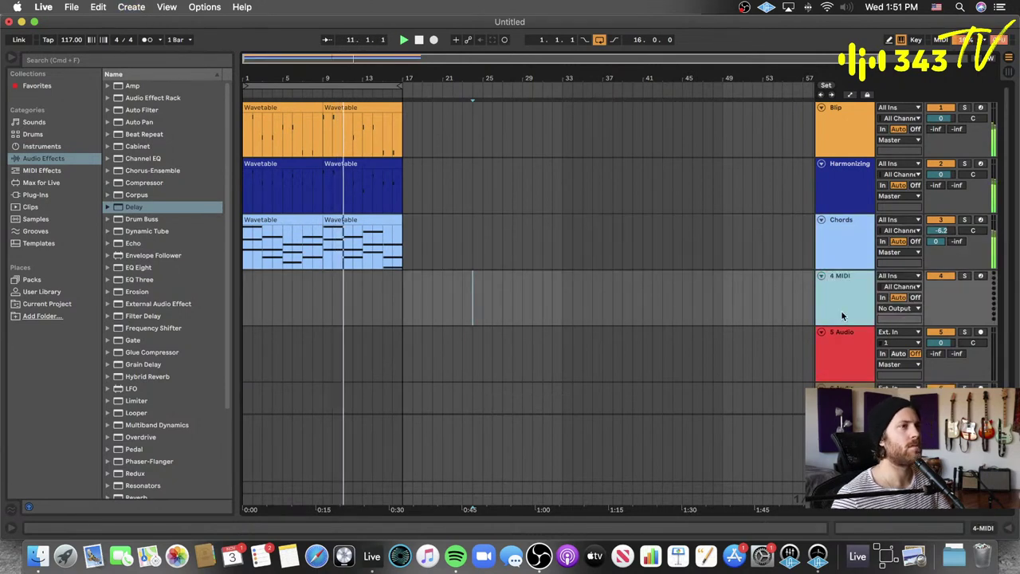
pyautogui.click(41, 146)
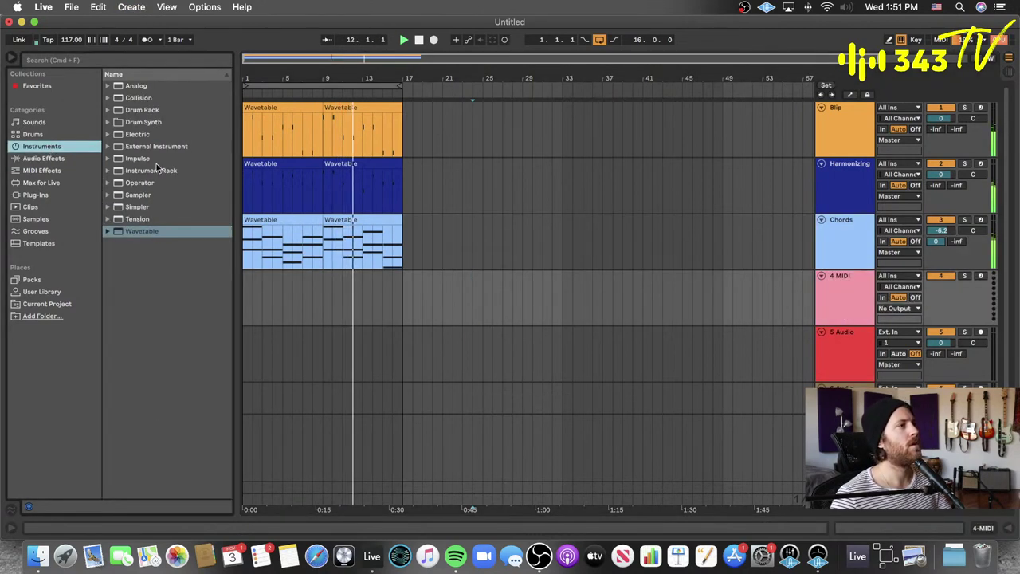
pyautogui.click(136, 86)
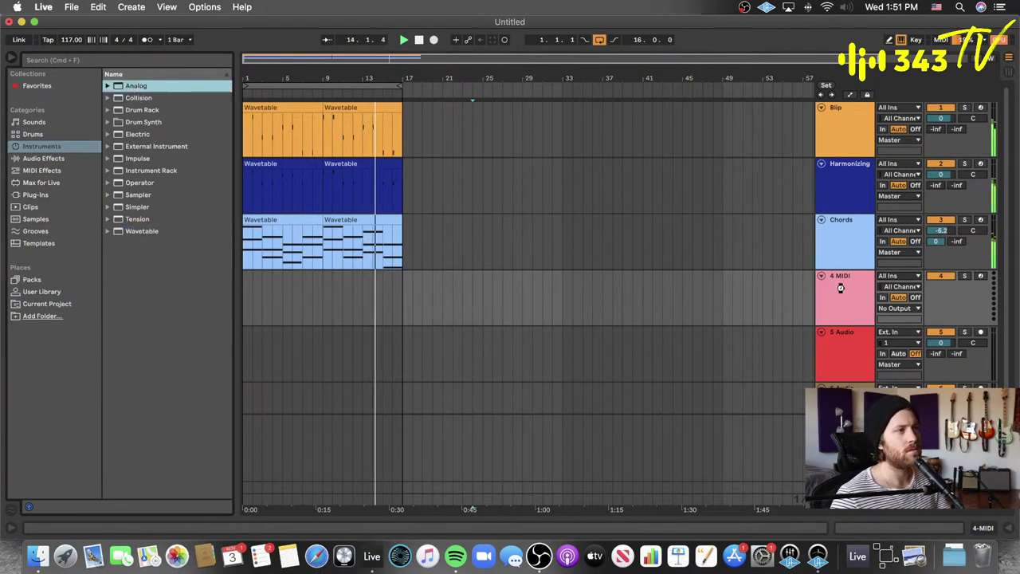
pyautogui.moveTo(840, 287); pyautogui.dragTo(839, 290)
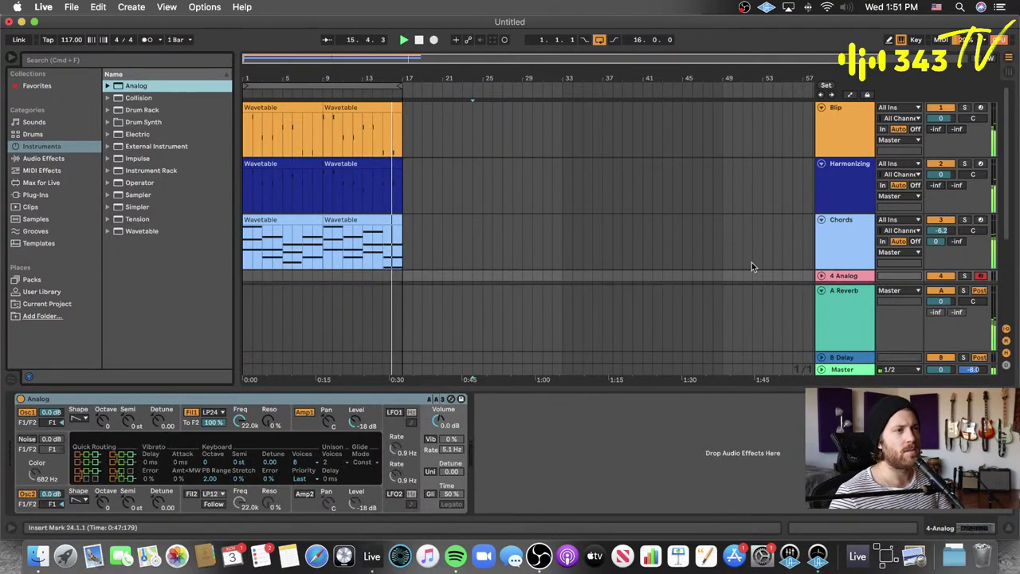
# - Unfold the 4 Analog track and switch off oscillator 2 in its Analog instrument
pyautogui.press('super+t')
pyautogui.press('super+t')
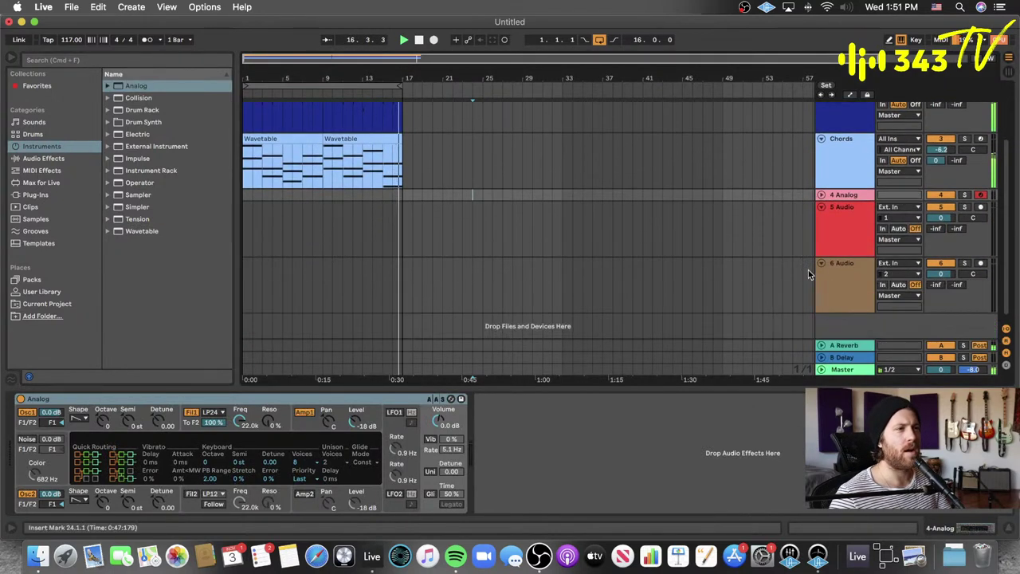
pyautogui.click(821, 195)
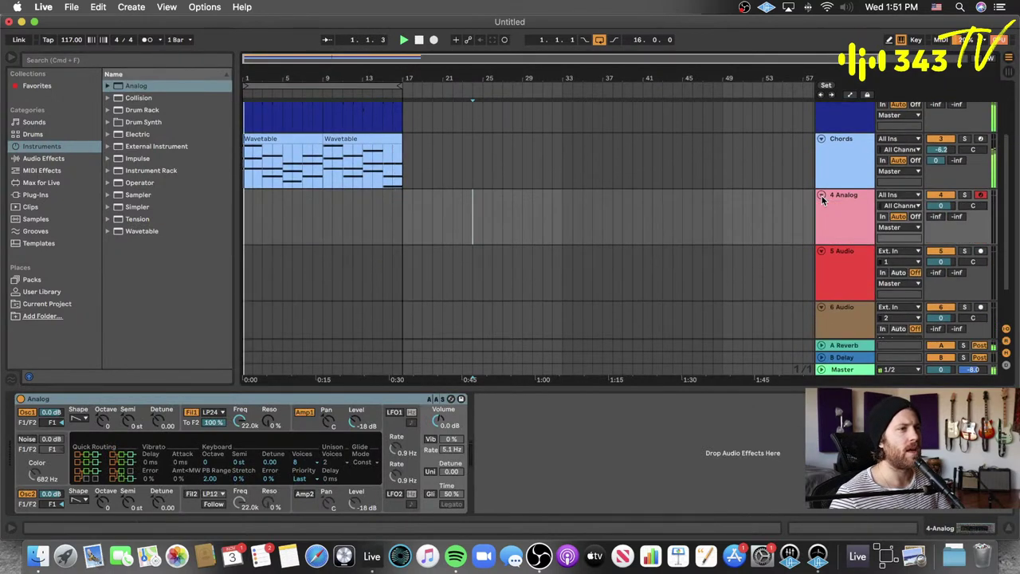
pyautogui.click(28, 494)
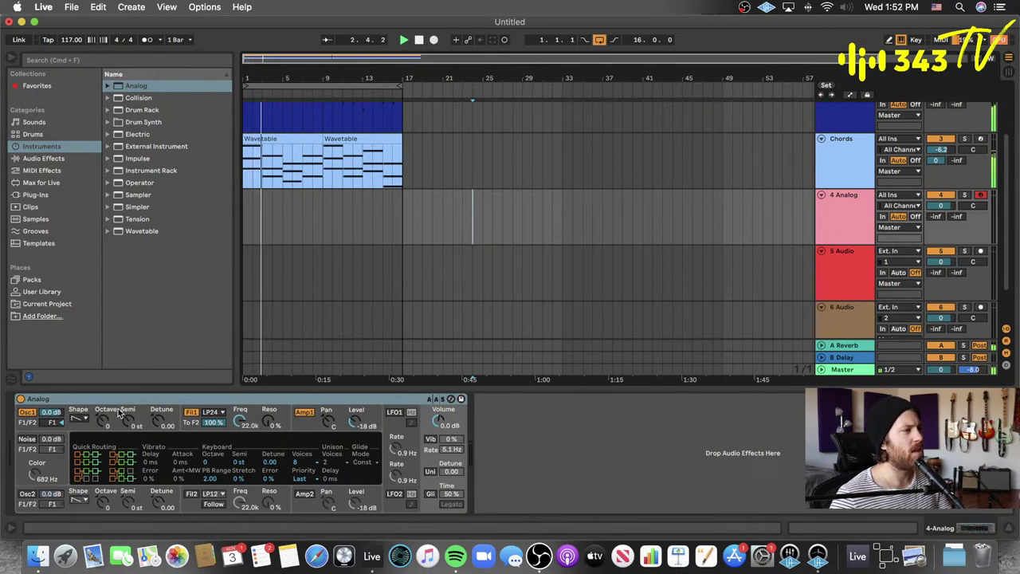
# - Copy the first Chords clip to bar 1 of the 4 Analog track
pyautogui.click(271, 140)
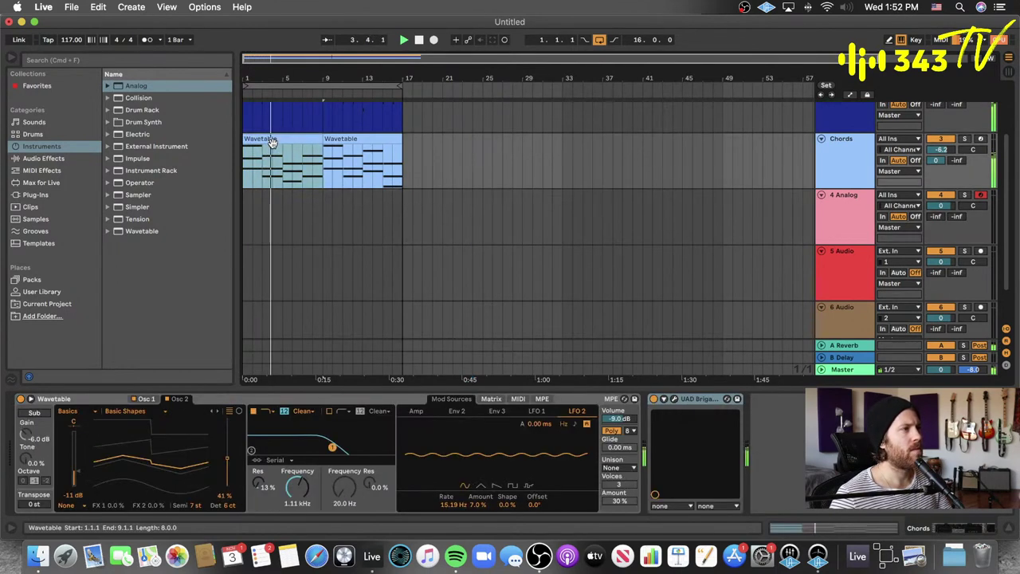
pyautogui.moveTo(271, 140); pyautogui.dragTo(275, 197)
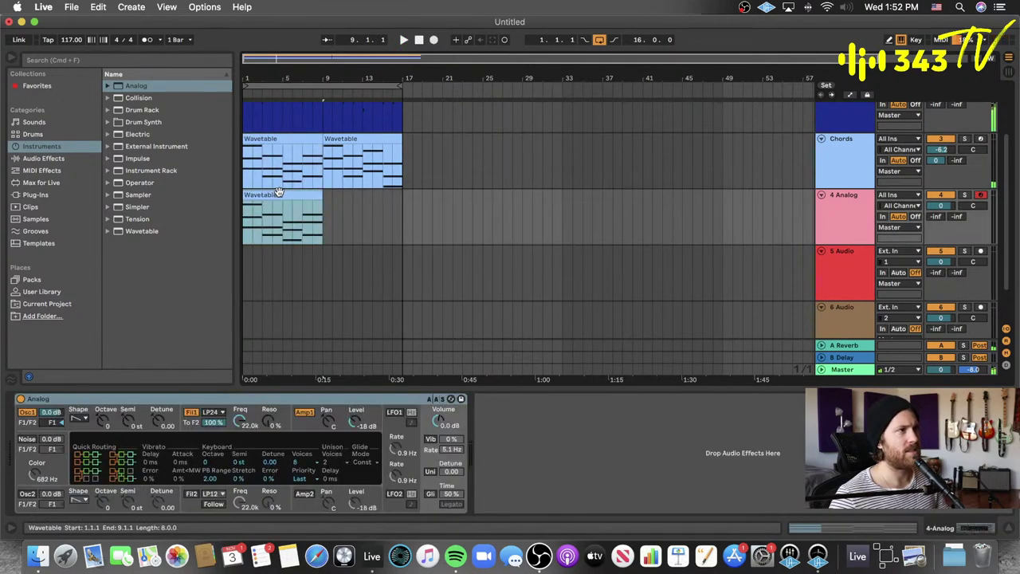
pyautogui.click(364, 217)
pyautogui.keyDown('shift'); pyautogui.click(285, 196); pyautogui.keyUp('shift')
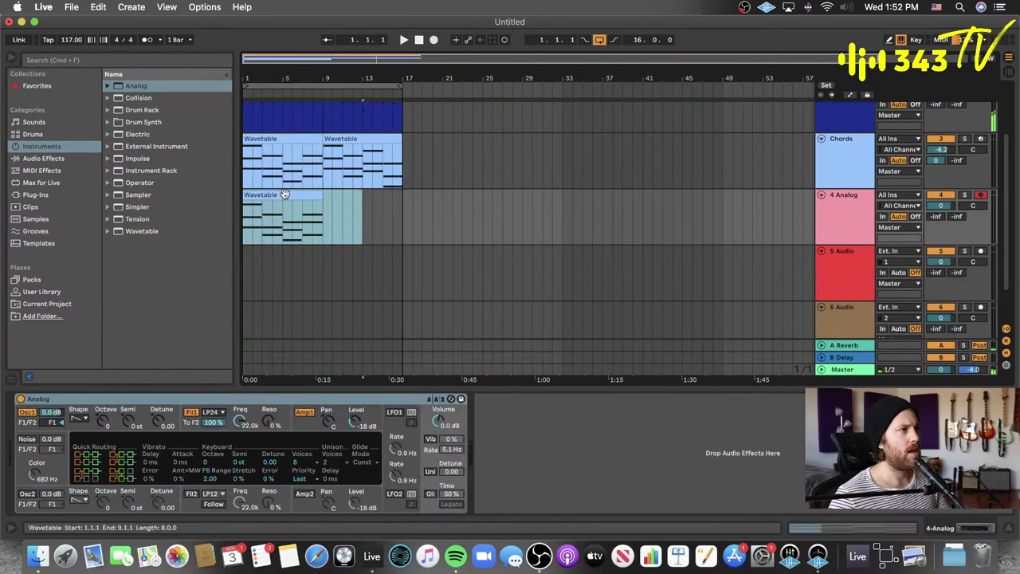
pyautogui.rightClick(285, 193)
pyautogui.click(588, 285)
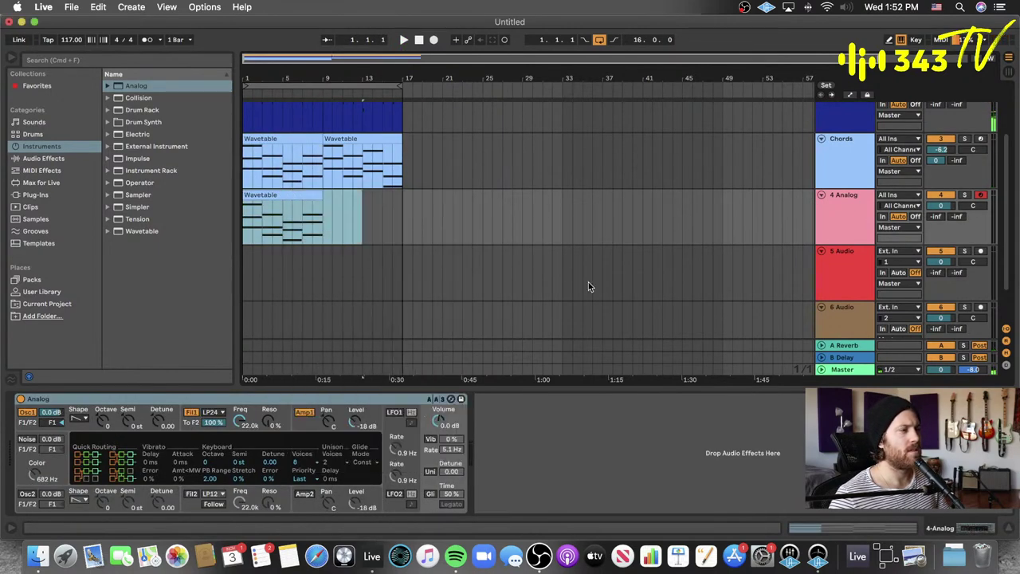
# - Colour the copied clip on the 4 Analog track pink and duplicate it to bar 9
pyautogui.click(291, 196)
pyautogui.rightClick(295, 196)
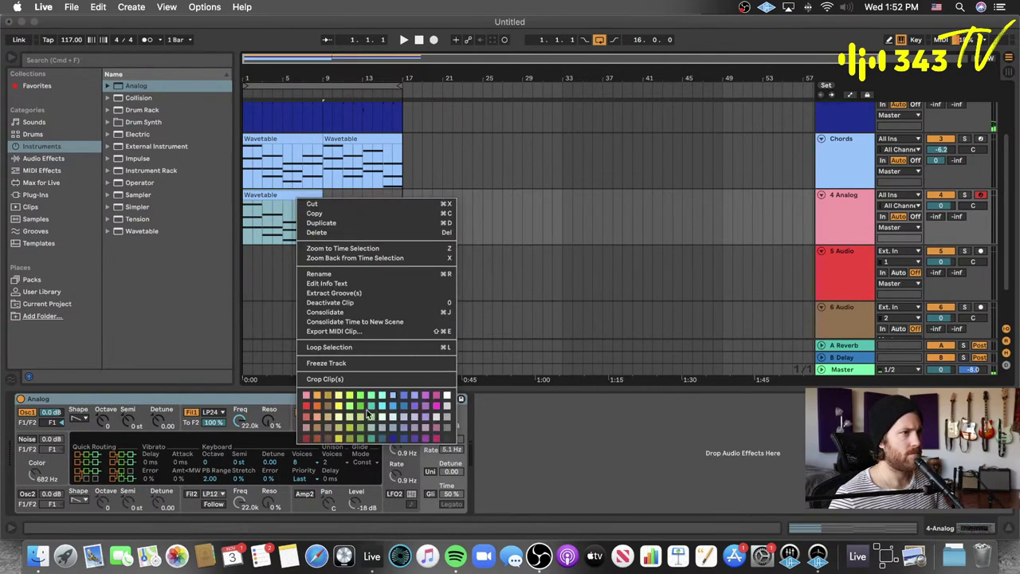
pyautogui.click(309, 429)
pyautogui.click(473, 249)
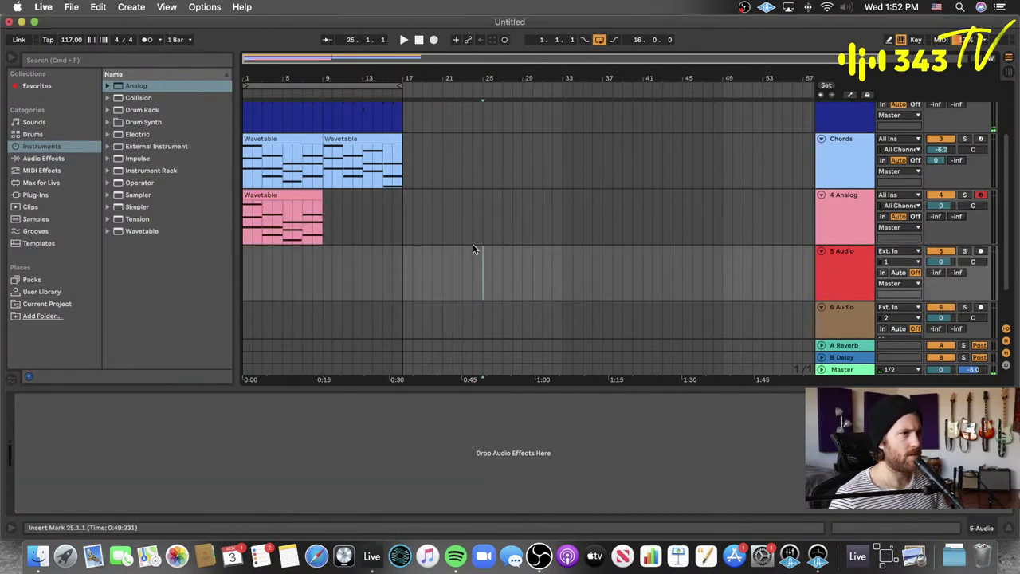
pyautogui.moveTo(265, 192); pyautogui.dragTo(347, 209)
# - In the first 4 Analog clip, delete the lower chord notes at bars 1 and 3, keeping only C#4 and A3
pyautogui.click(271, 192)
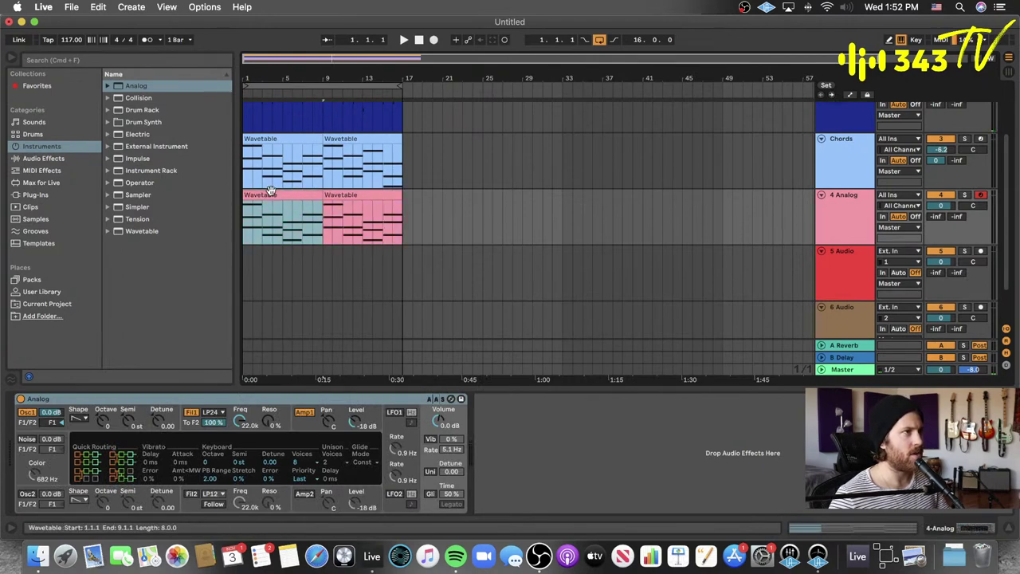
pyautogui.doubleClick(271, 192)
pyautogui.click(352, 355)
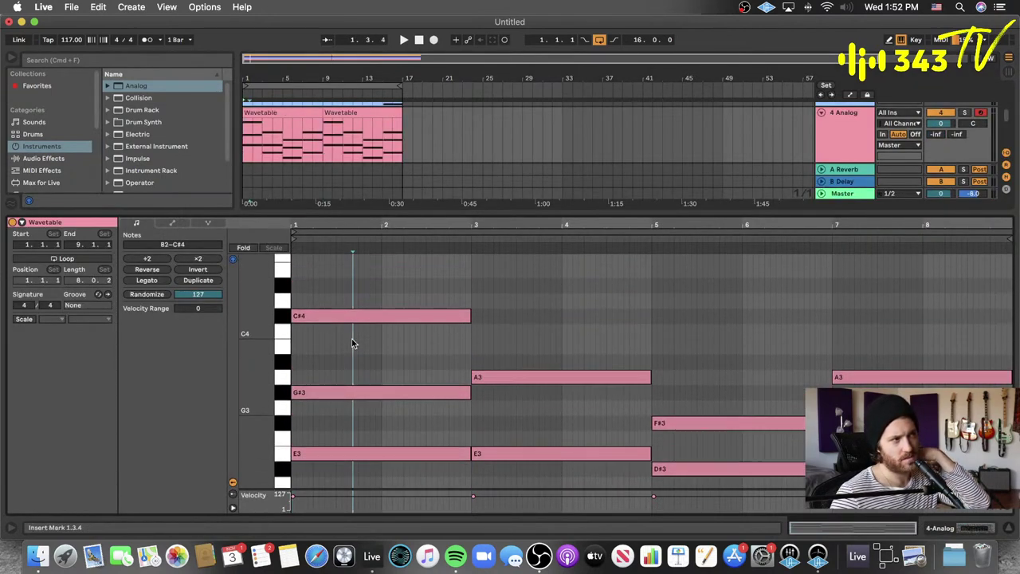
pyautogui.moveTo(336, 363); pyautogui.dragTo(353, 473)
pyautogui.press('Delete')
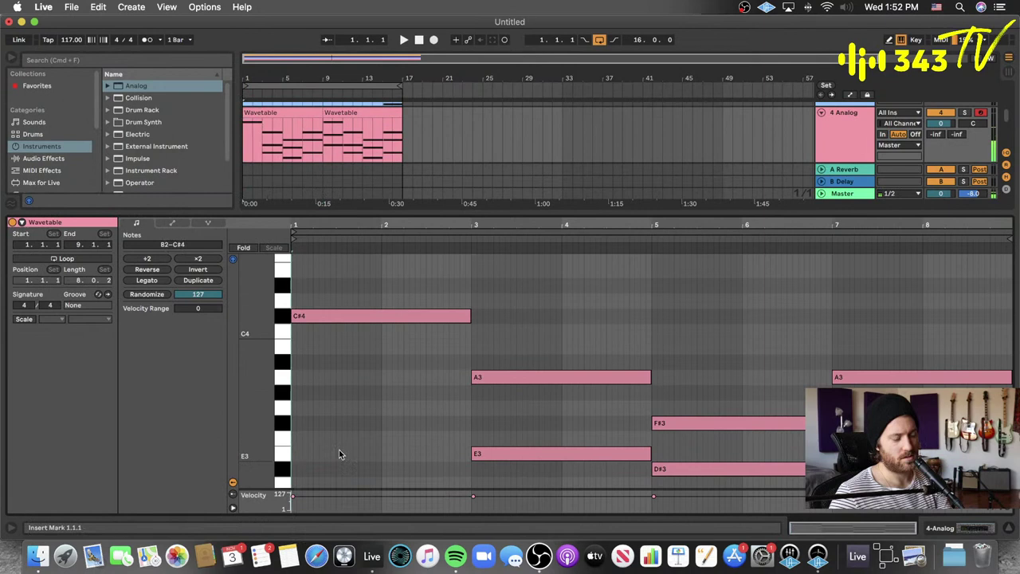
pyautogui.click(365, 320)
pyautogui.scroll(-3, 478, 335)
pyautogui.click(503, 304)
pyautogui.moveTo(519, 352); pyautogui.dragTo(527, 436)
pyautogui.press('Delete')
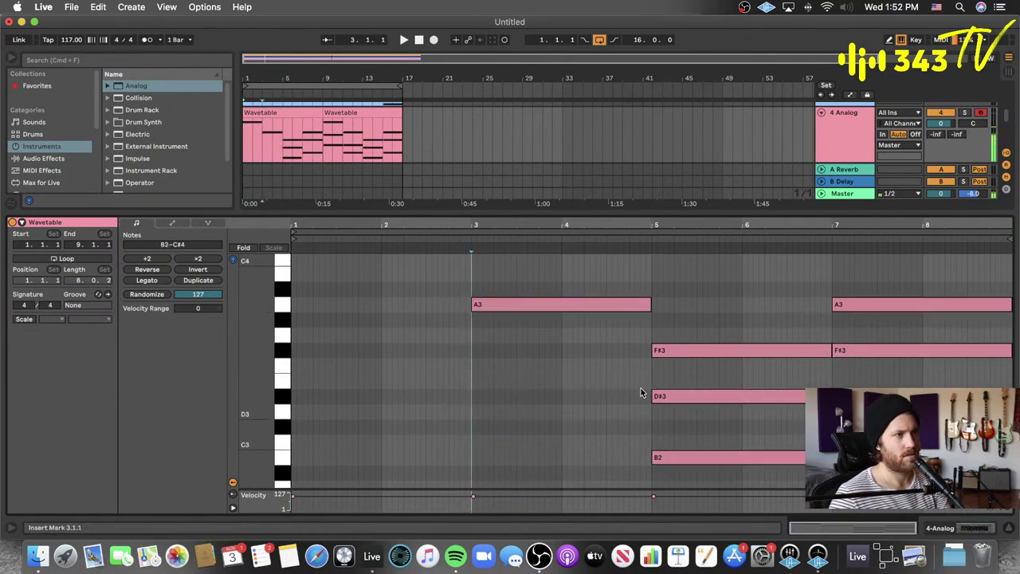
# - Raise the bar 5 B2 note an octave to B3 and delete the F#3 and D#3 notes there
pyautogui.click(697, 348)
pyautogui.click(704, 456)
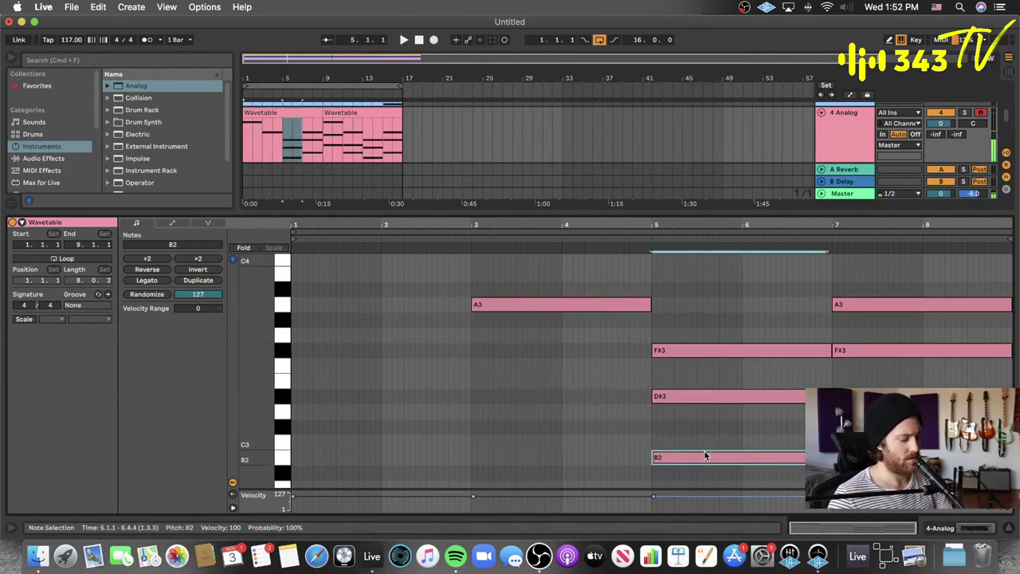
pyautogui.hotkey('shift', 'Up')
pyautogui.moveTo(691, 314); pyautogui.dragTo(694, 441)
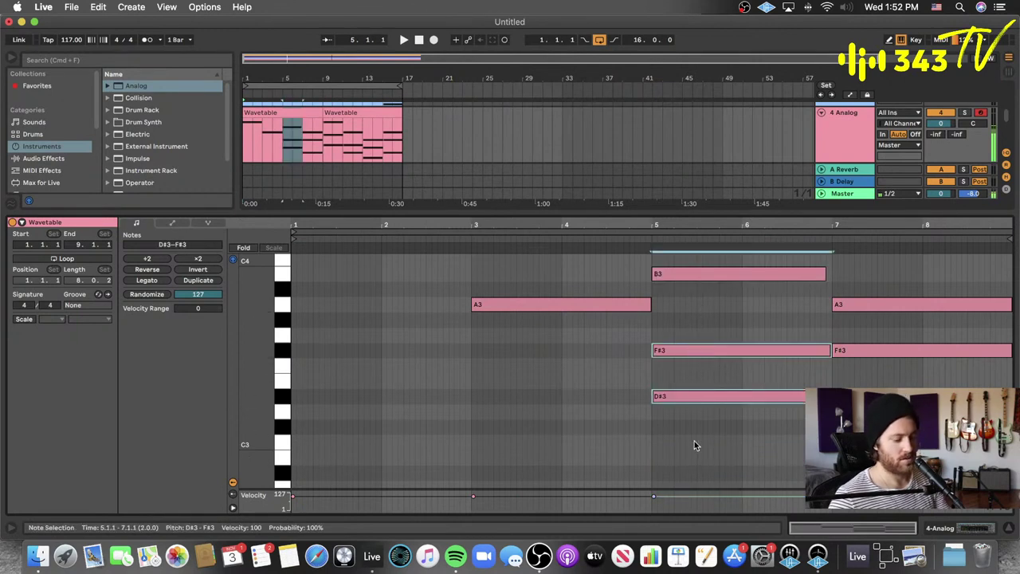
pyautogui.press('Delete')
# - Reduce the bar 7 chord to F#3 and transpose all the clip's notes down two octaves
pyautogui.click(936, 302)
pyautogui.press('Delete')
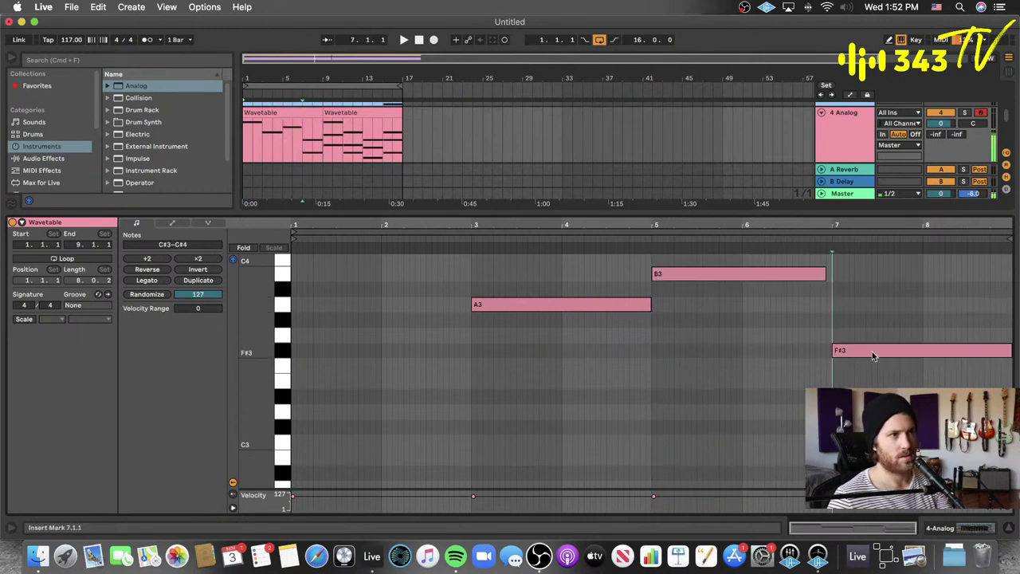
pyautogui.press('cmd+a')
pyautogui.hotkey('shift', 'Down')
pyautogui.hotkey('shift', 'Down')
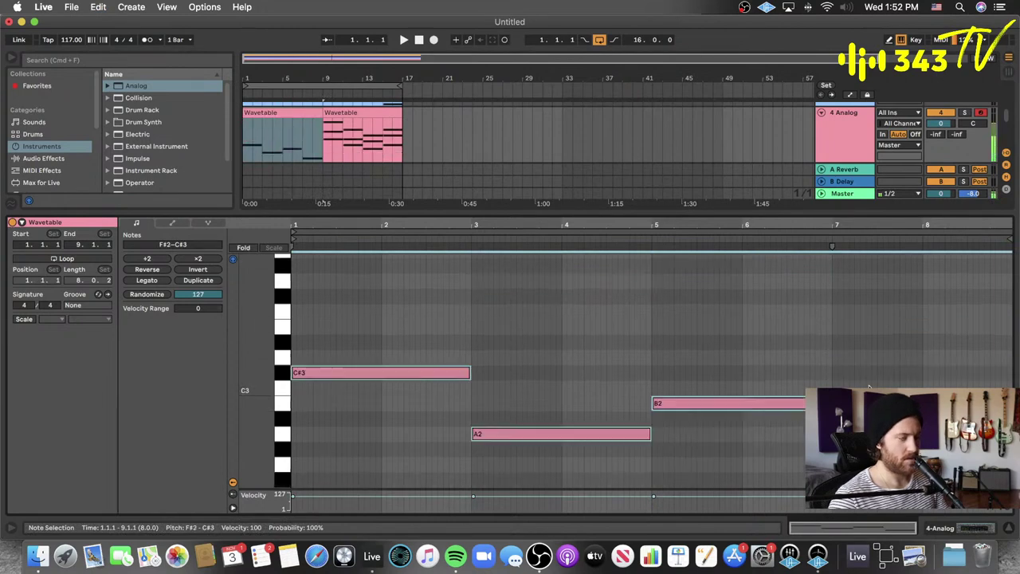
# - Solo the 4 Analog track and, during playback, lower Analog's filter 1 frequency to 223 Hz
pyautogui.click(964, 113)
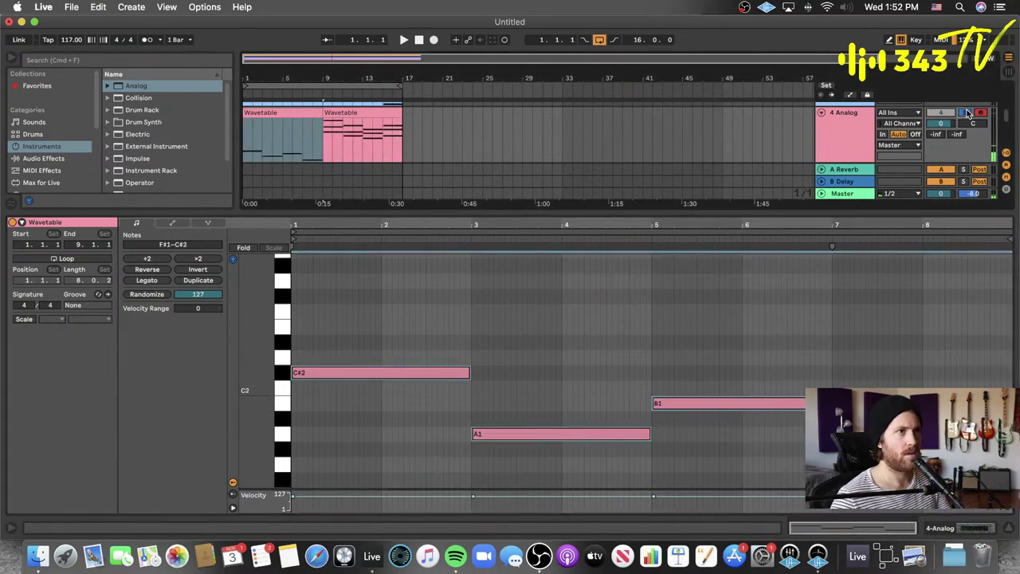
pyautogui.press('space')
pyautogui.hotkey('shift', 'Tab')
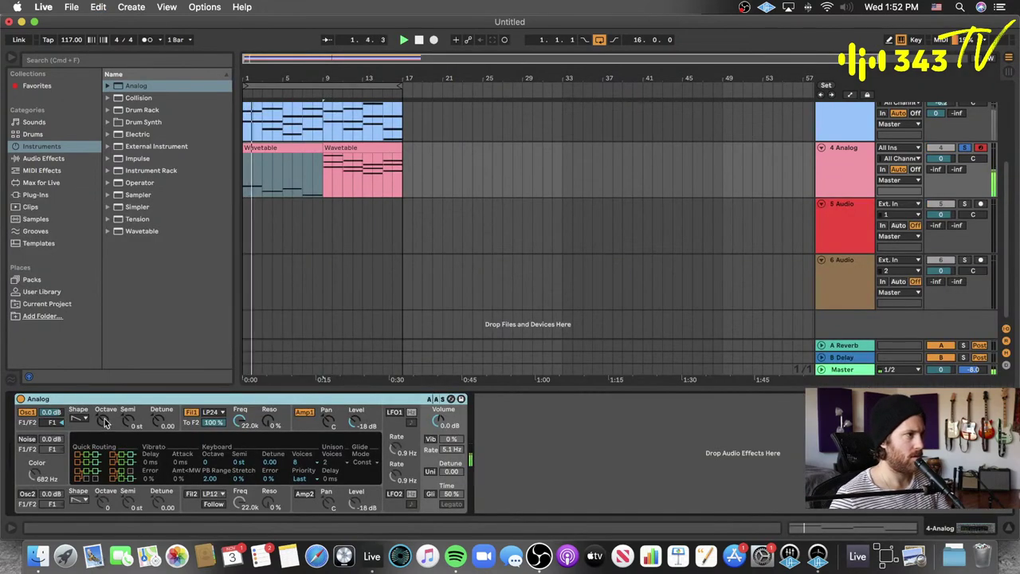
pyautogui.moveTo(239, 423); pyautogui.dragTo(239, 433)
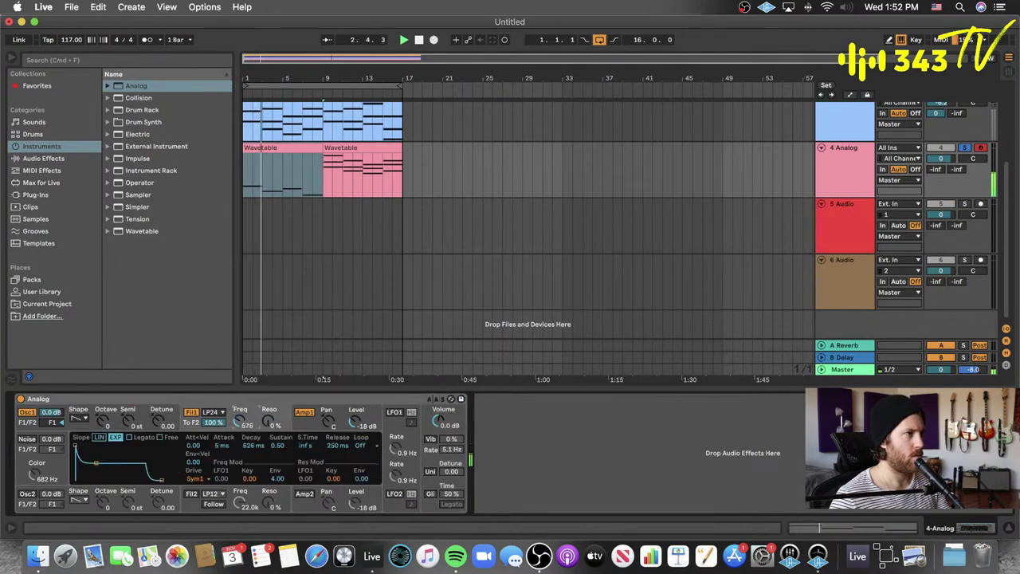
# - Set Analog's amp 1 envelope sustain to 1.00 and oscillator 1's octave to -1
pyautogui.click(308, 425)
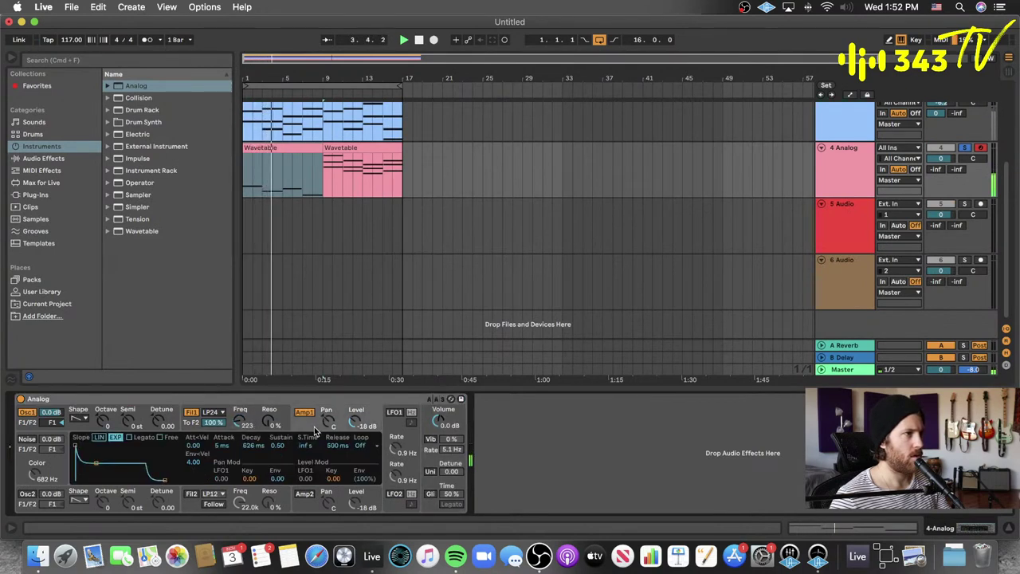
pyautogui.moveTo(278, 446); pyautogui.dragTo(278, 404)
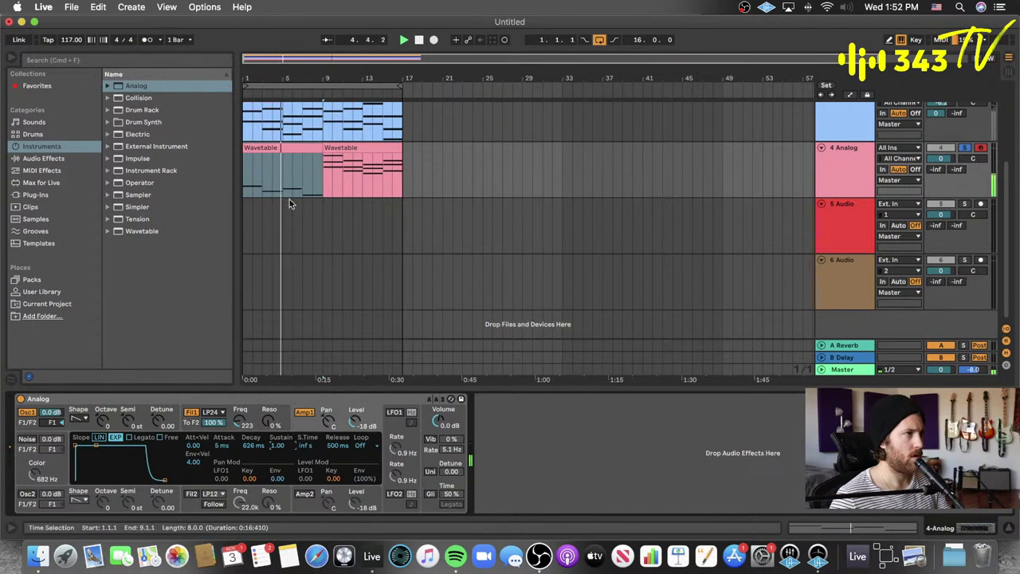
pyautogui.click(102, 420)
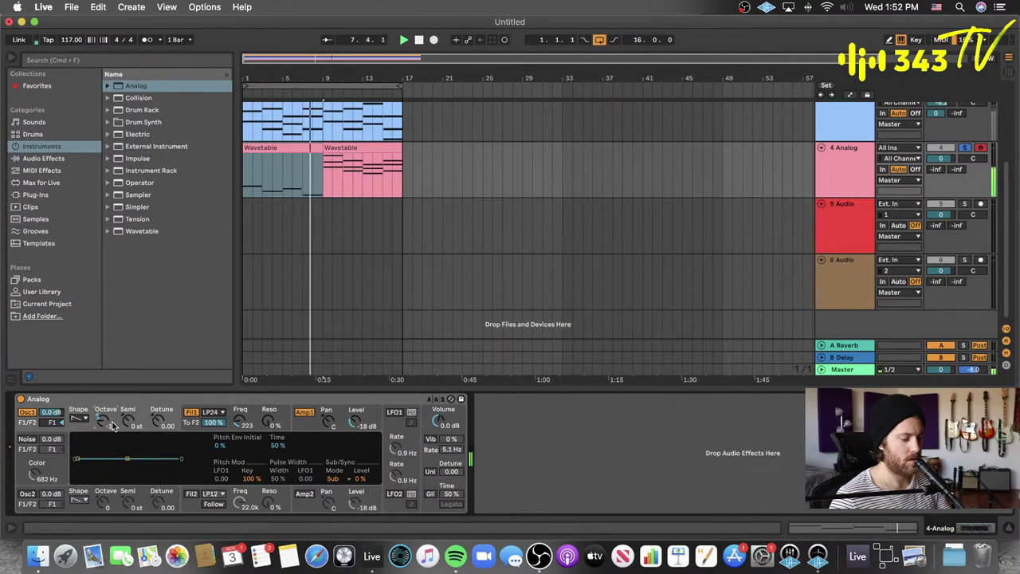
# - Set Analog's amp 1 envelope release to 595 ms and duplicate the bar 1–8 bass clip over bars 9–16
pyautogui.click(304, 414)
pyautogui.moveTo(347, 453); pyautogui.dragTo(355, 373)
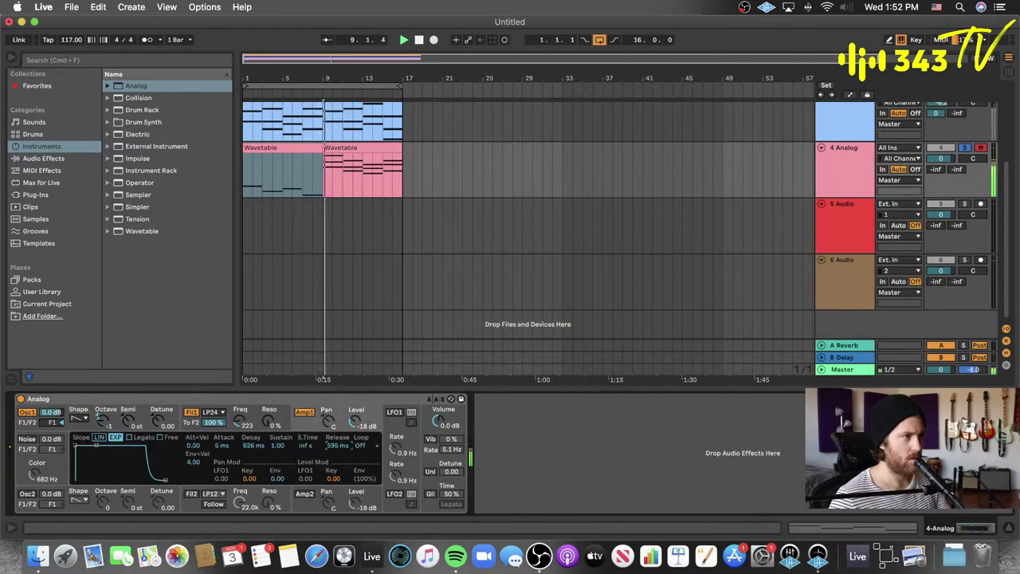
pyautogui.click(286, 149)
pyautogui.press('super+d')
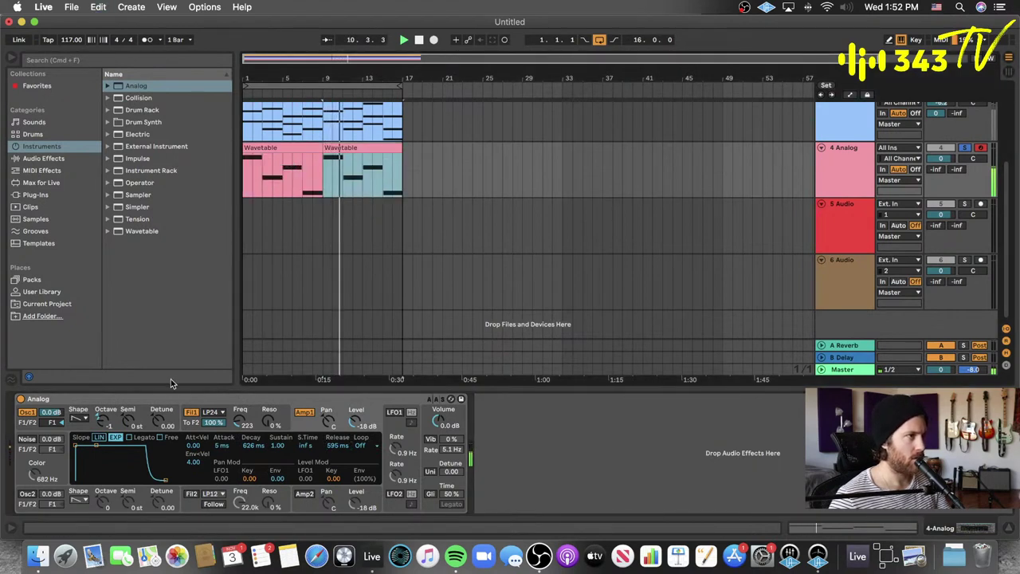
# - Enable oscillator 2, detune it -0.08 and oscillator 1 0.09, and add noise at -13 dB with a 10.9 kHz color
pyautogui.click(26, 493)
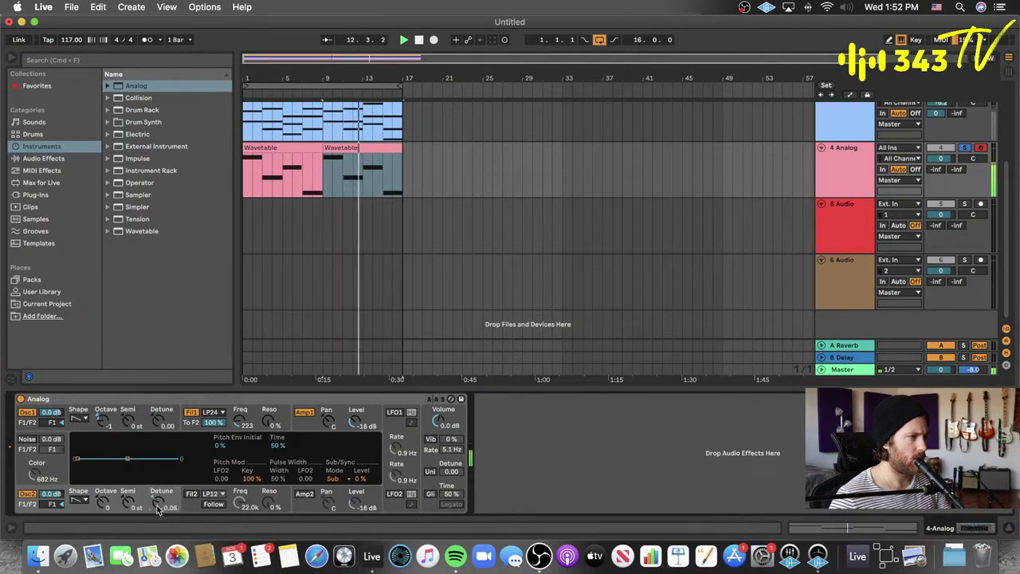
pyautogui.moveTo(159, 421); pyautogui.dragTo(160, 419)
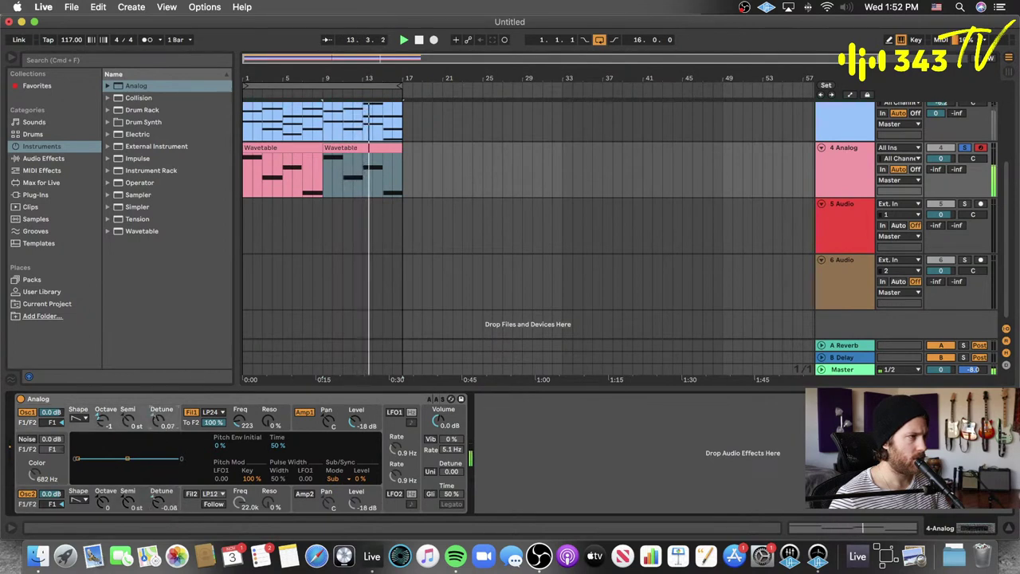
pyautogui.click(27, 438)
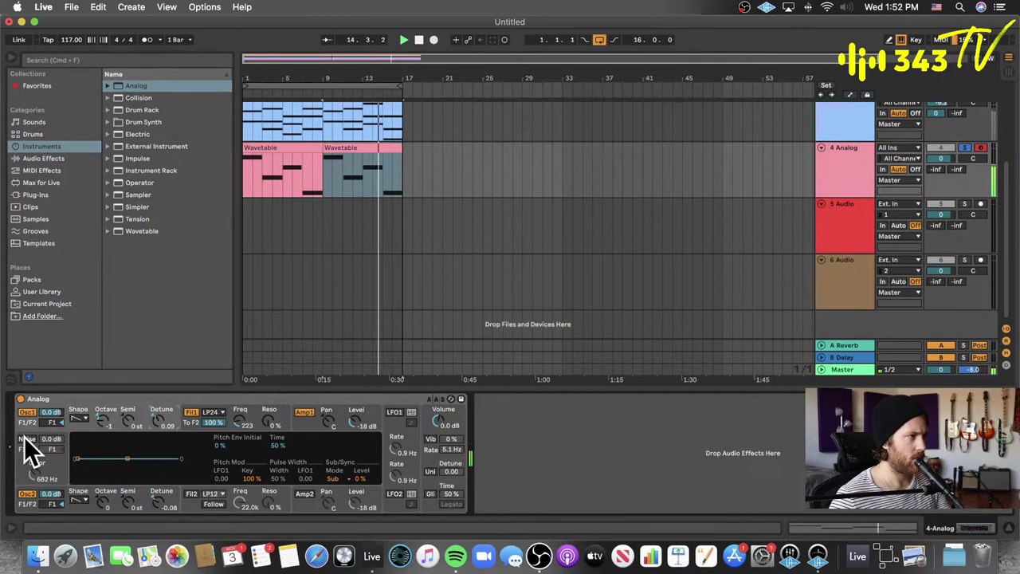
pyautogui.moveTo(51, 439)
pyautogui.mouseDown()
pyautogui.moveTo(45, 451)
pyautogui.moveTo(51, 442)
pyautogui.mouseUp()
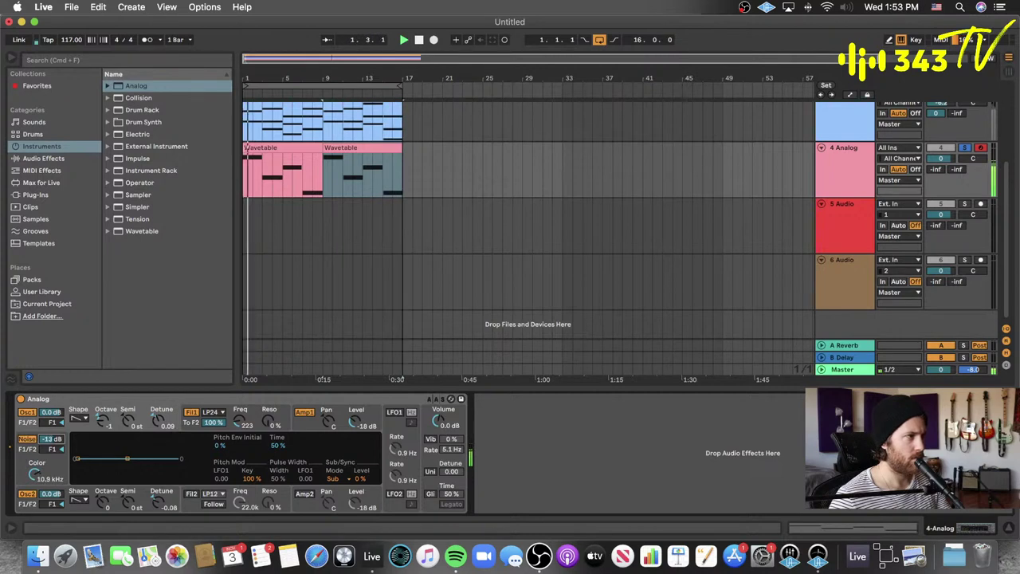
# - Enable Analog's unison with 38.28 detune and set filter 1 to 63 Hz with 22% resonance
pyautogui.click(440, 469)
pyautogui.click(432, 472)
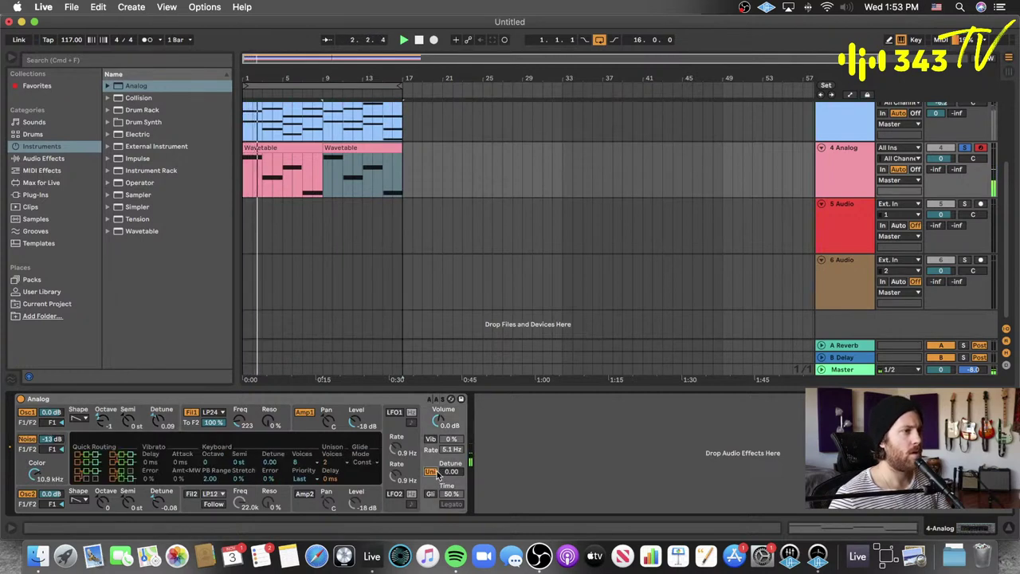
pyautogui.click(432, 472)
pyautogui.click(432, 471)
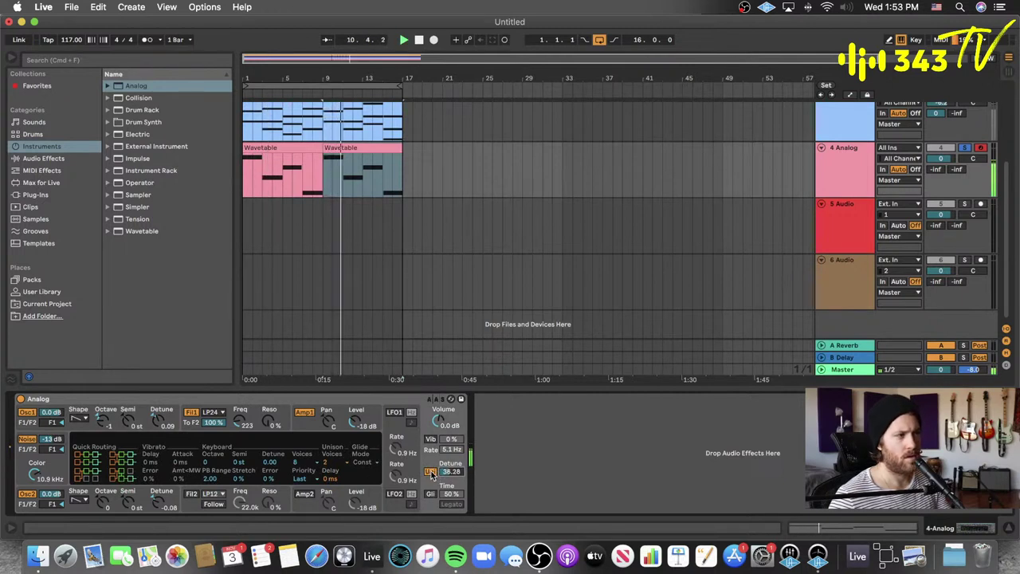
pyautogui.click(238, 426)
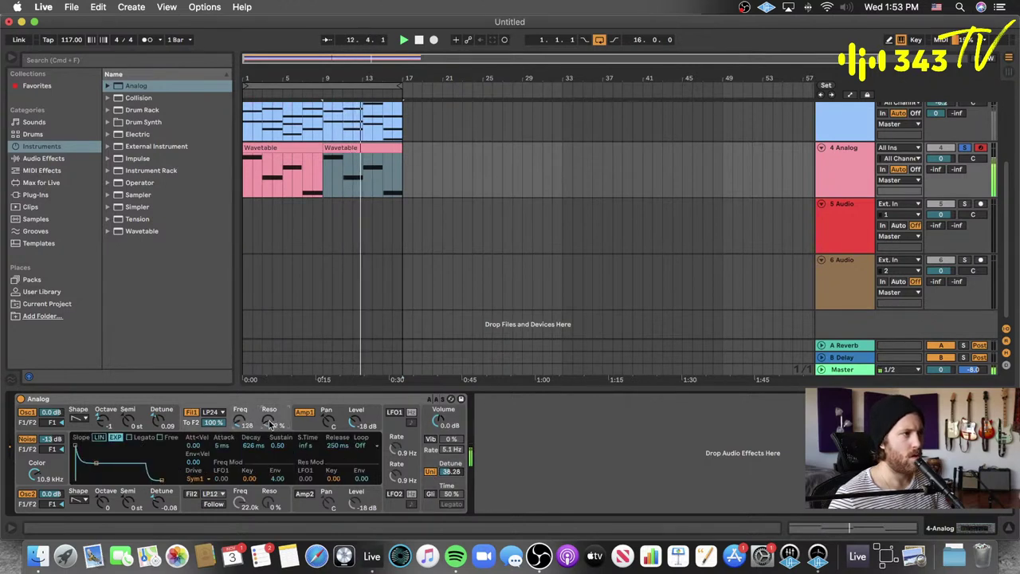
pyautogui.moveTo(271, 425); pyautogui.dragTo(271, 410)
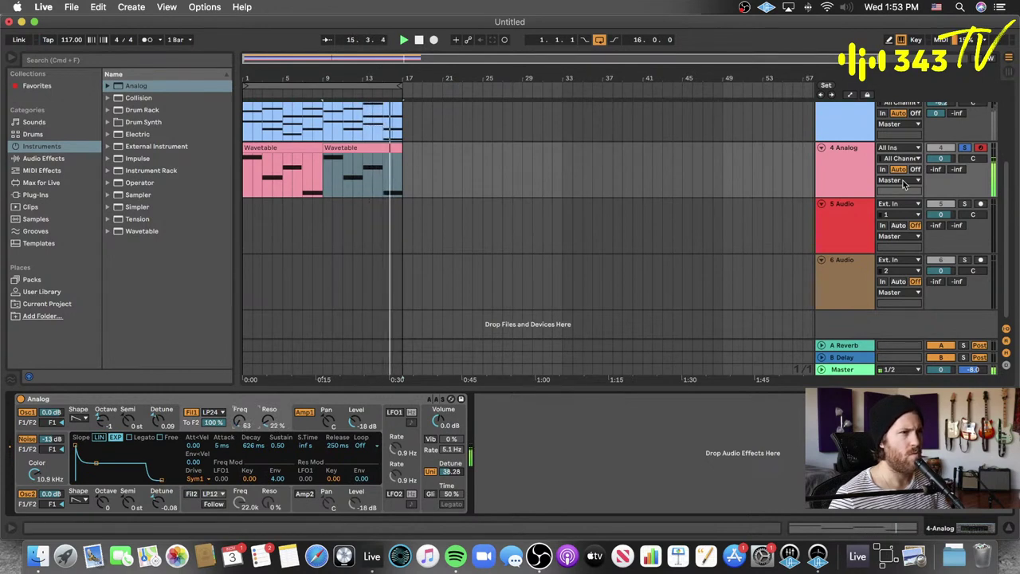
# - Unsolo the 4 Analog track and raise Analog's output volume to 2.7 dB
pyautogui.click(836, 173)
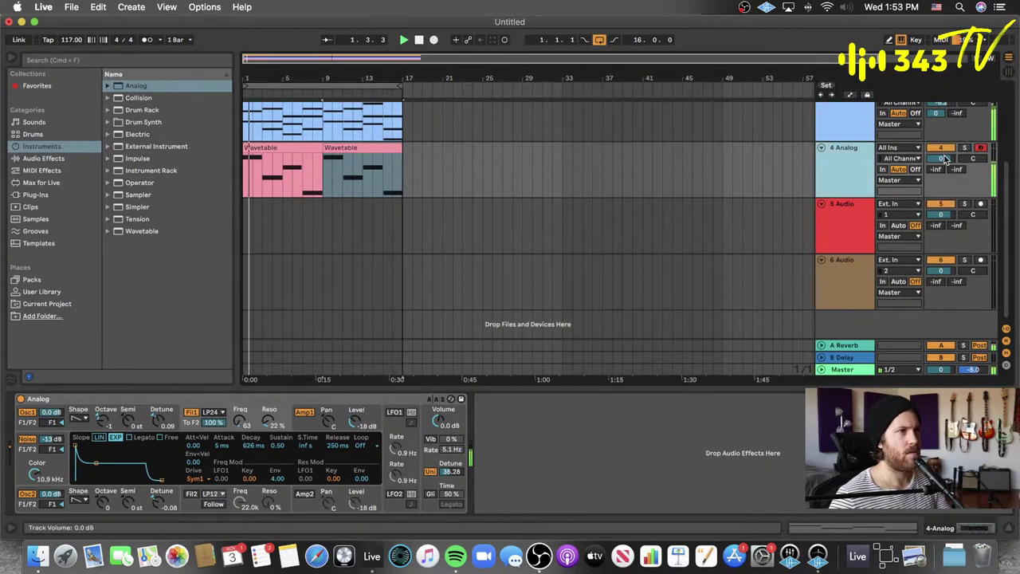
pyautogui.click(437, 424)
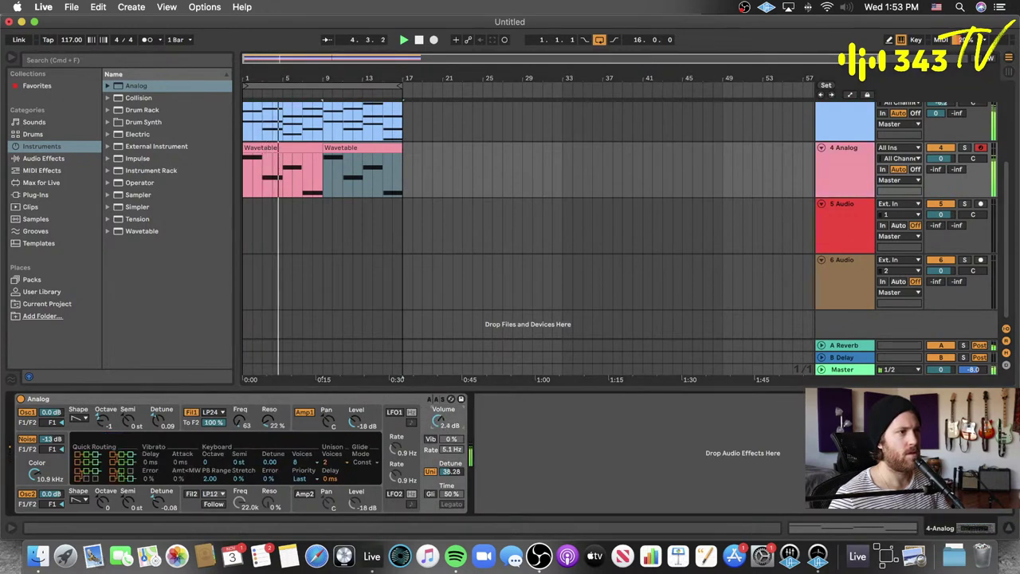
# - Rename the 4 Analog track as Bass
pyautogui.scroll(3, 637, 239)
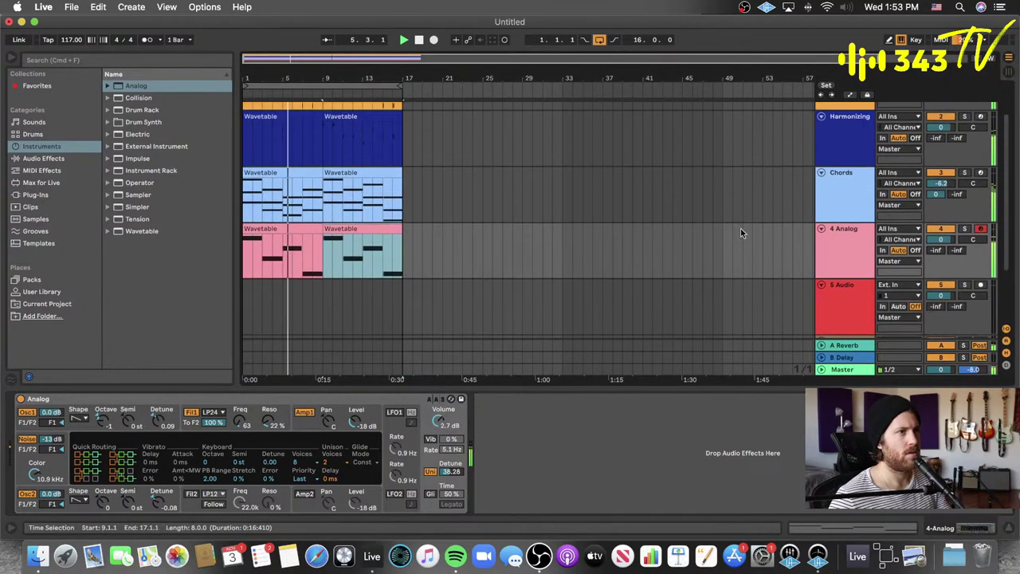
pyautogui.press('super+r')
pyautogui.write('Bass')
pyautogui.press('Return')
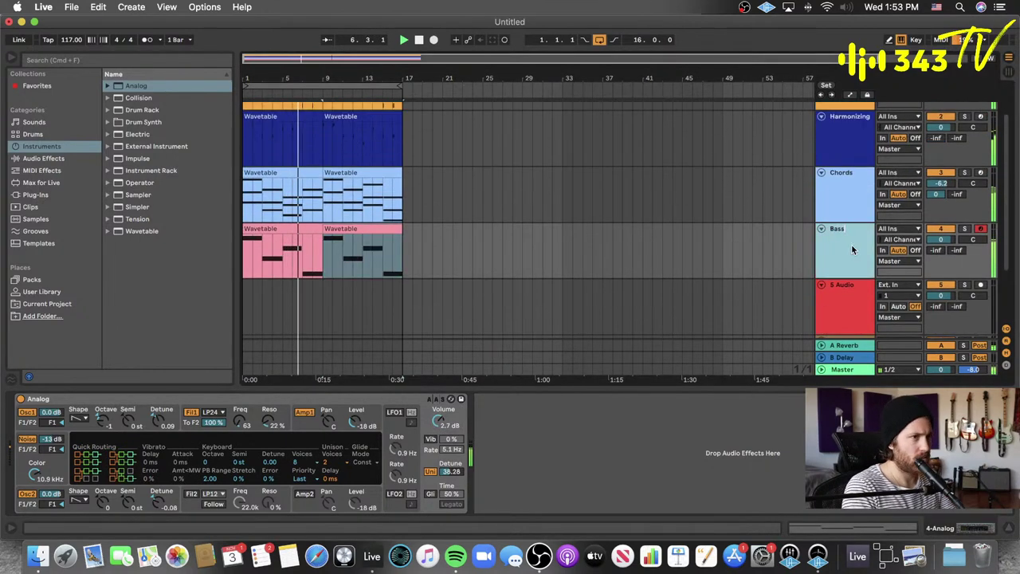
# - Hide the device view and move the Bass track above Blip as the first track
pyautogui.click(691, 301)
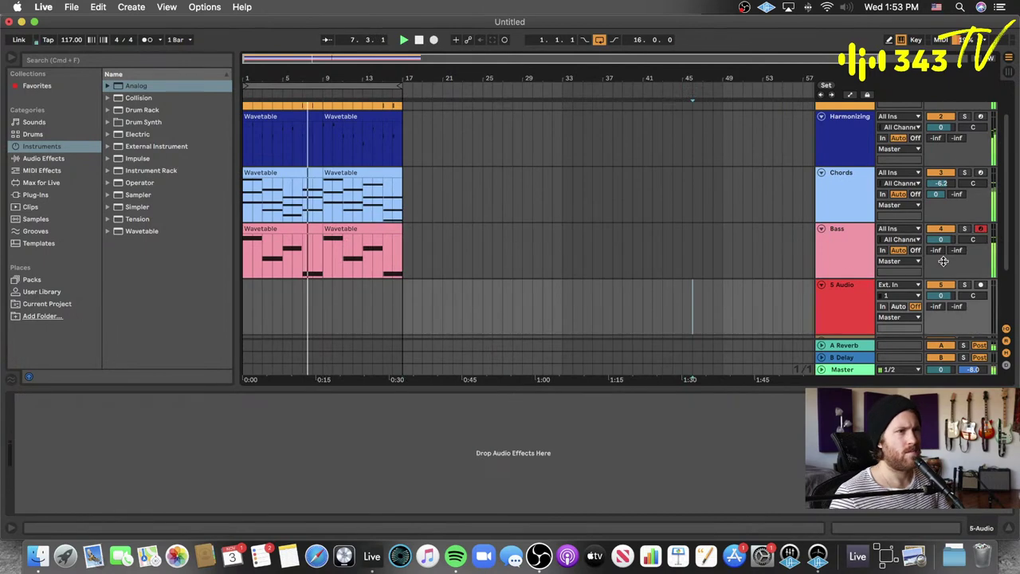
pyautogui.click(706, 385)
pyautogui.hscroll(1, 729, 312)
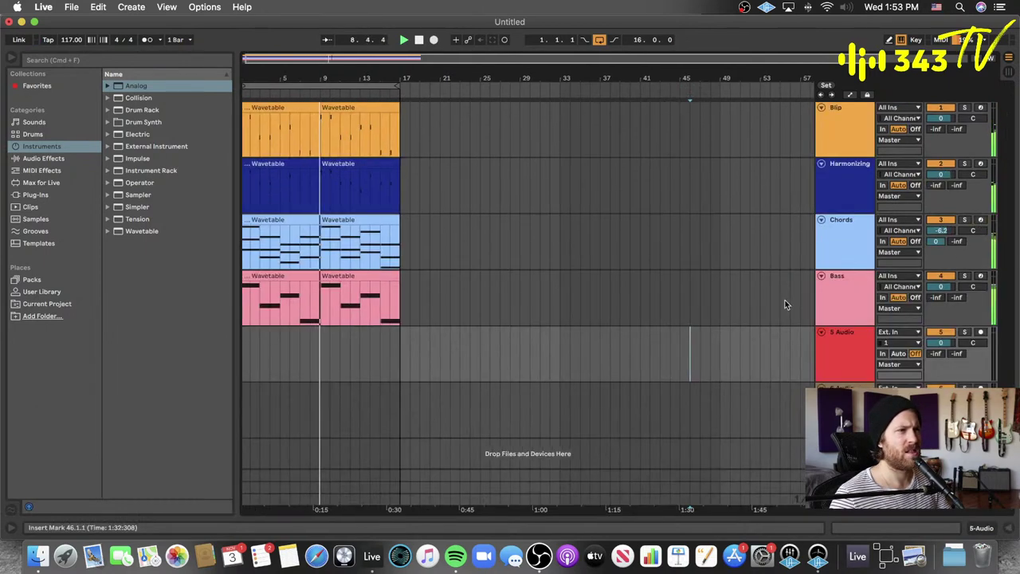
pyautogui.click(828, 298)
pyautogui.moveTo(841, 121); pyautogui.dragTo(842, 120)
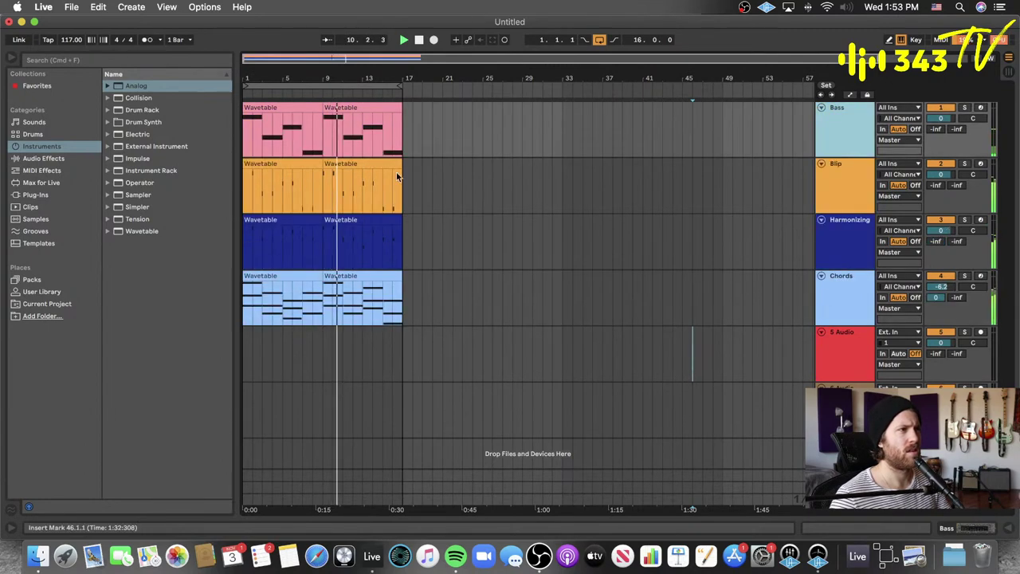
# - Raise the bar 3 and bar 4 notes of the second Blip clip to G#4
pyautogui.doubleClick(368, 164)
pyautogui.click(565, 345)
pyautogui.moveTo(590, 355); pyautogui.dragTo(425, 369)
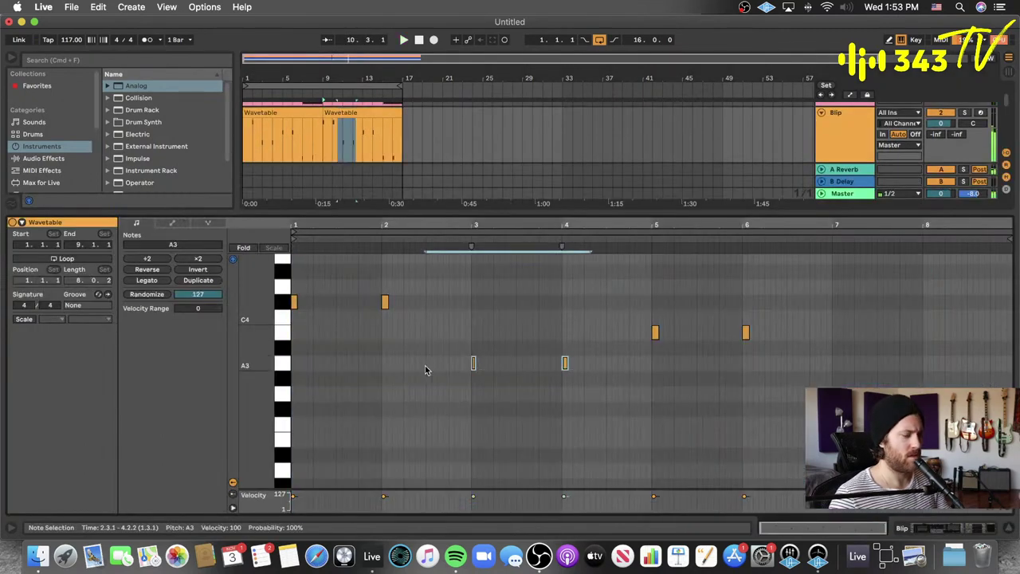
pyautogui.press('Up')
pyautogui.press('Up')
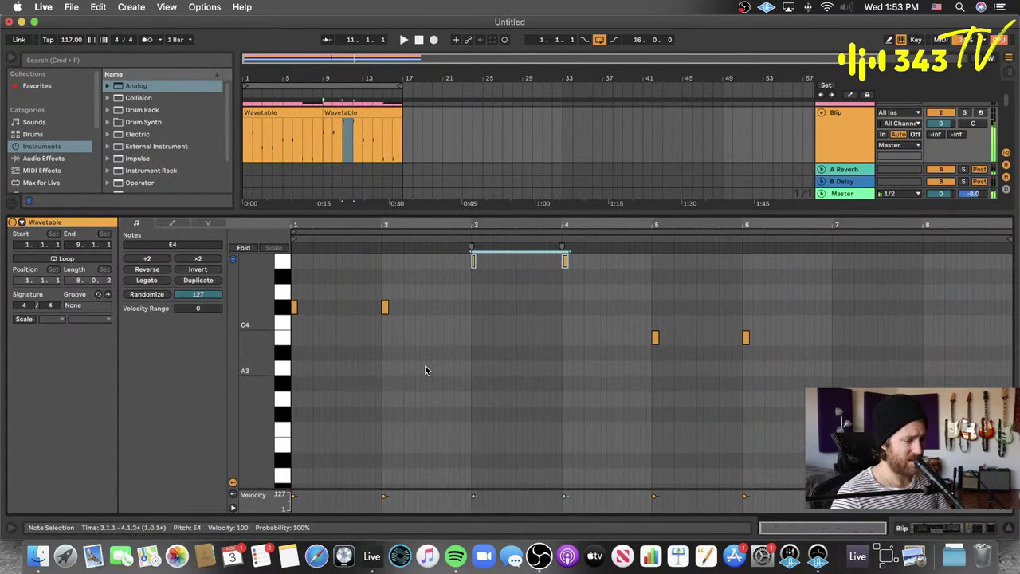
pyautogui.press('Up')
pyautogui.press('Up')
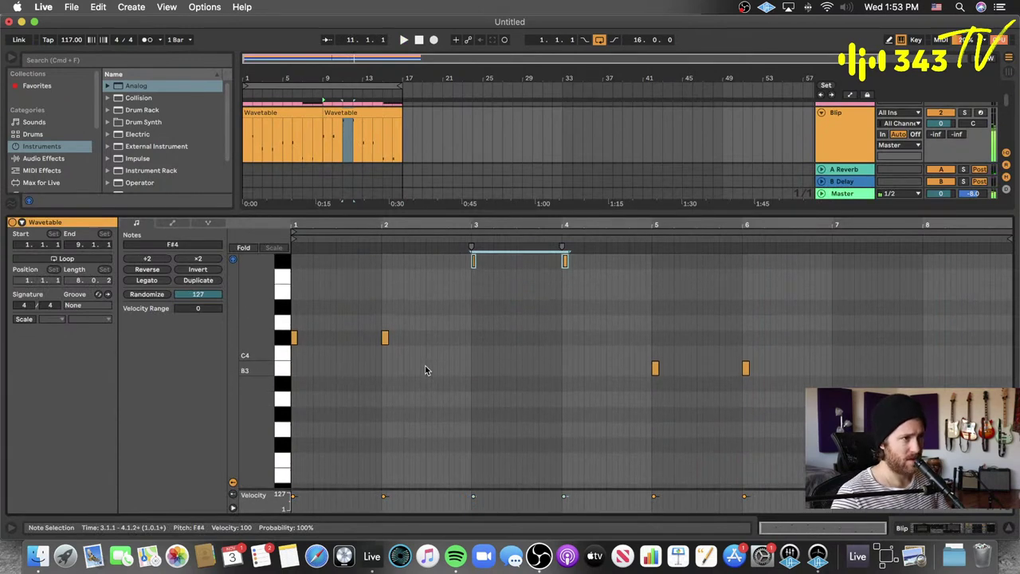
pyautogui.press('Up')
pyautogui.press('Up')
pyautogui.press('Up')
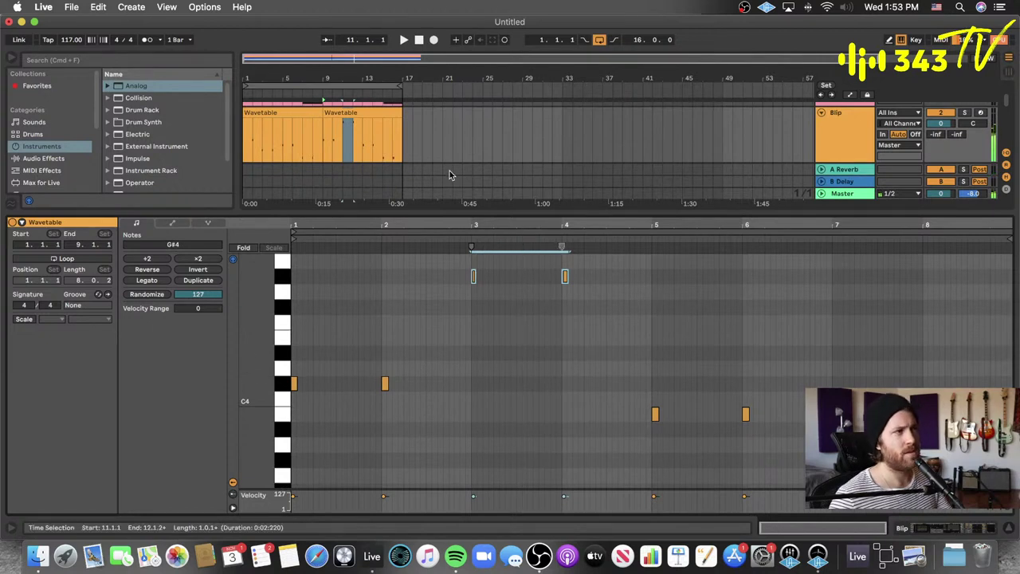
# - Play the arrangement from the start and consolidate the two Blip clips into one clip covering bars 1–16
pyautogui.click(243, 144)
pyautogui.press('space')
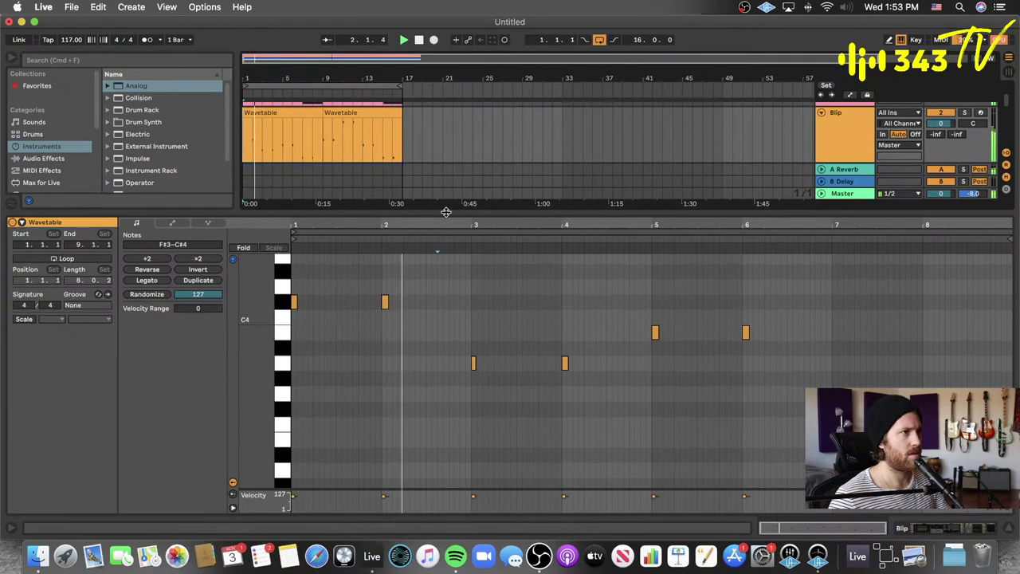
pyautogui.press('super+alt+l')
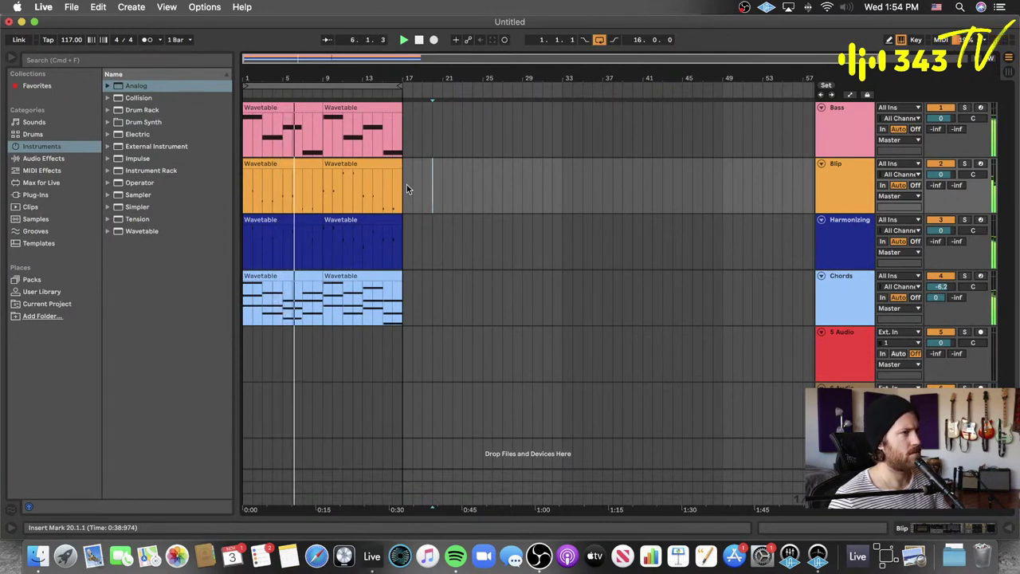
pyautogui.moveTo(406, 188); pyautogui.dragTo(228, 188)
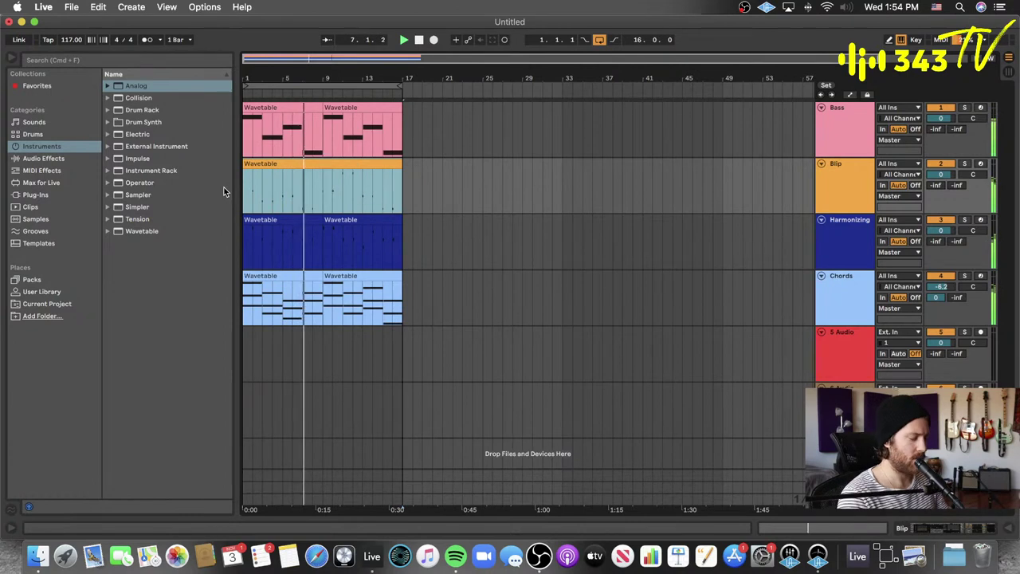
# - Raise the bar 5 note of the second Harmonizing Blip clip to F#4
pyautogui.click(840, 297)
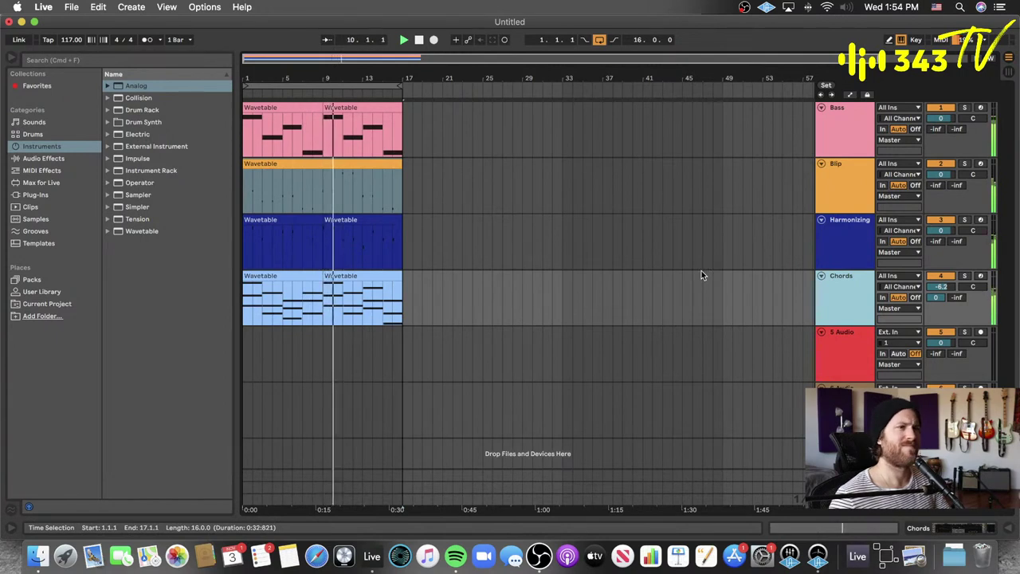
pyautogui.click(832, 236)
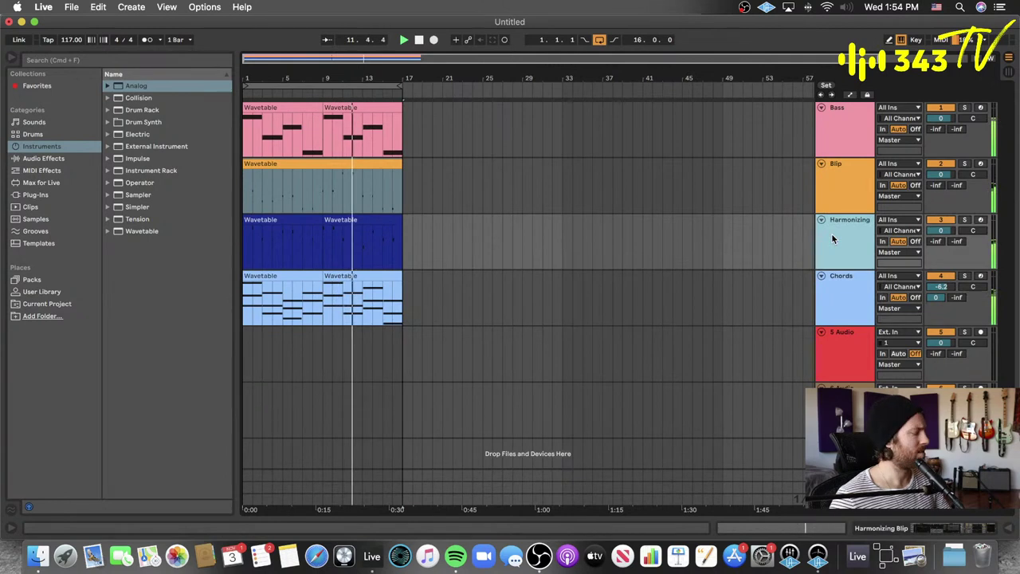
pyautogui.doubleClick(370, 221)
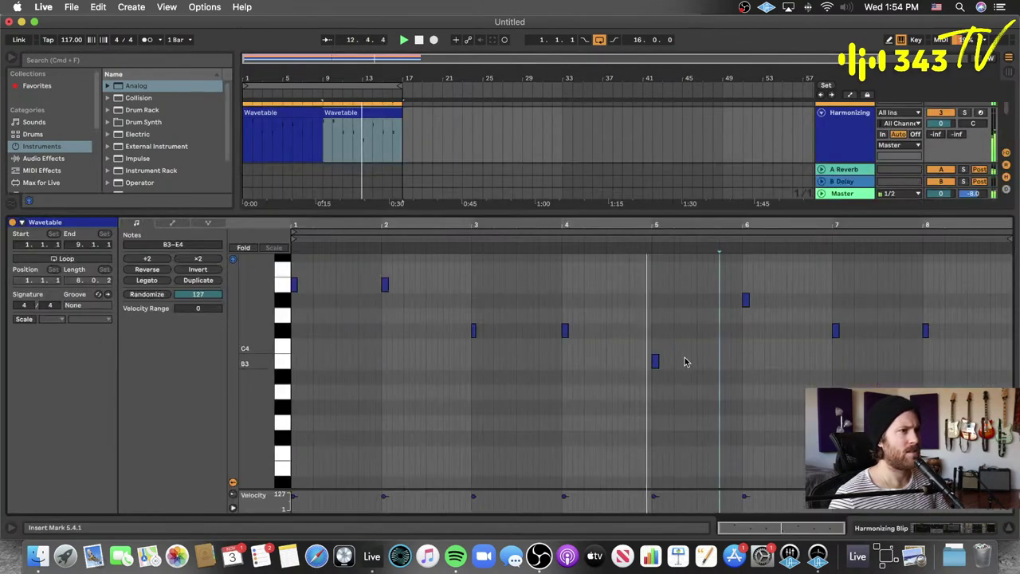
pyautogui.moveTo(655, 360); pyautogui.dragTo(653, 291)
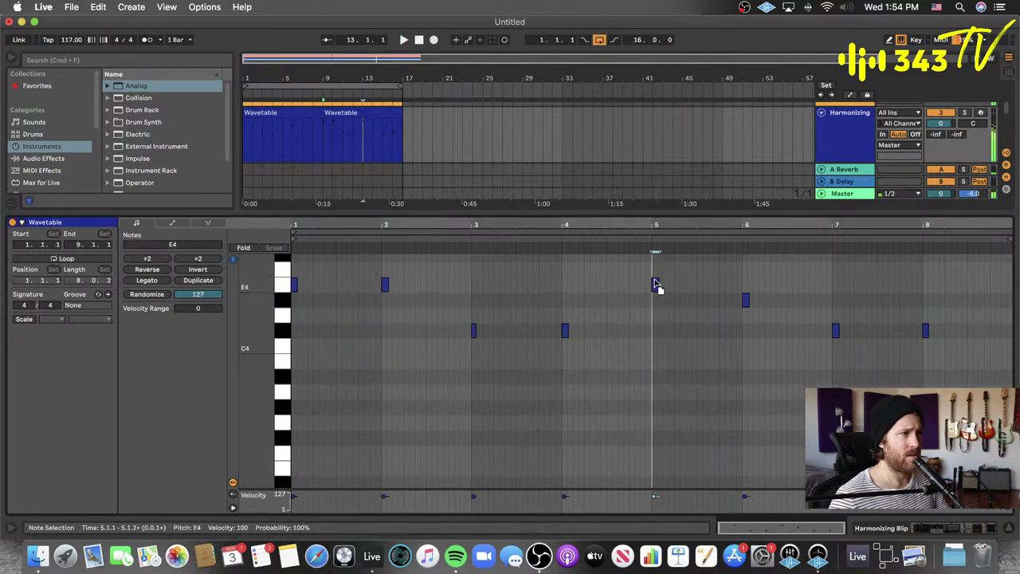
pyautogui.moveTo(657, 279); pyautogui.dragTo(657, 277)
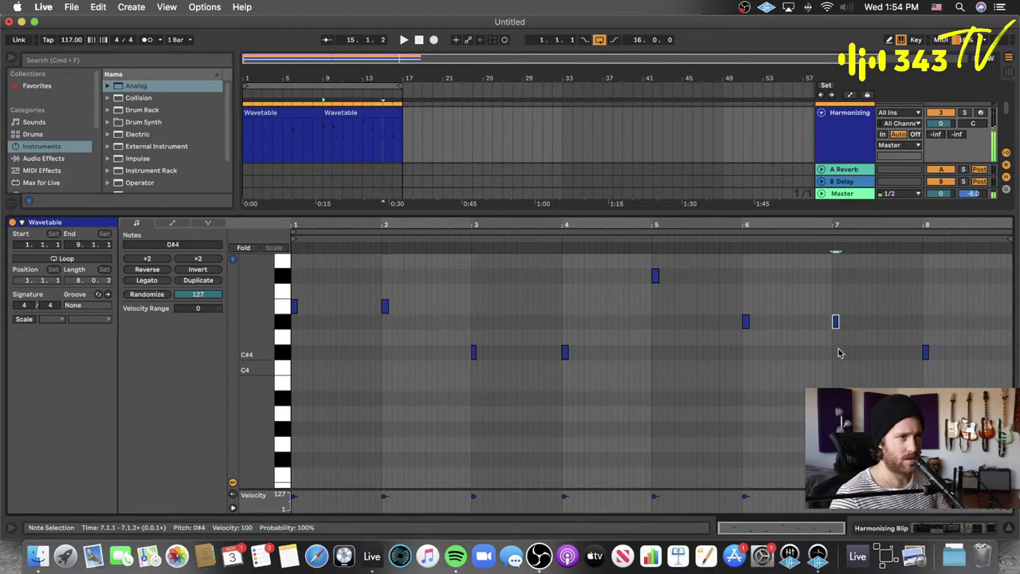
# - Raise the bar 7 and bar 8 notes of the second Harmonizing Blip clip to A4
pyautogui.press('Up')
pyautogui.press('Up')
pyautogui.press('Up')
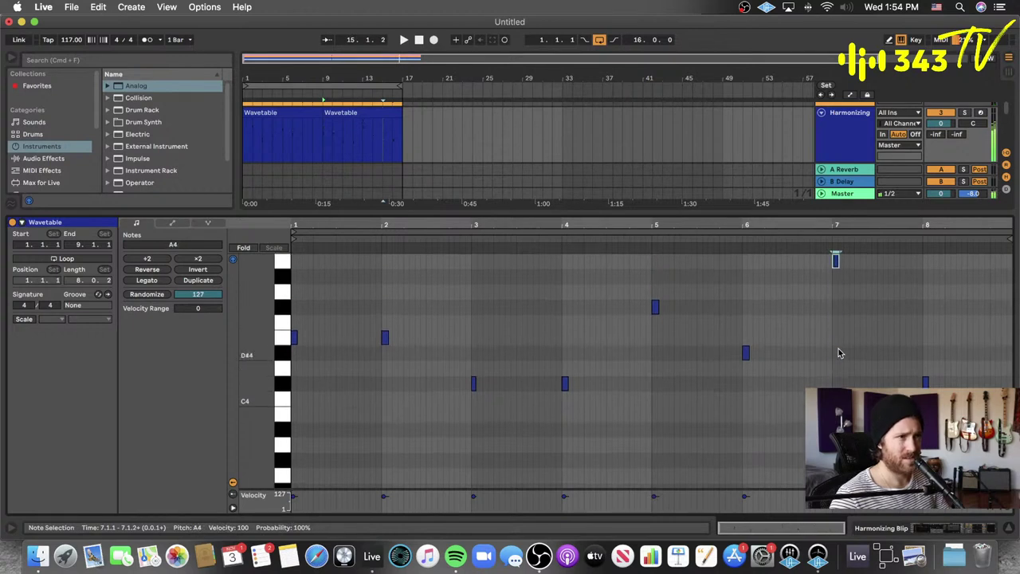
pyautogui.click(934, 381)
pyautogui.press('Up')
pyautogui.press('Up')
pyautogui.press('Up')
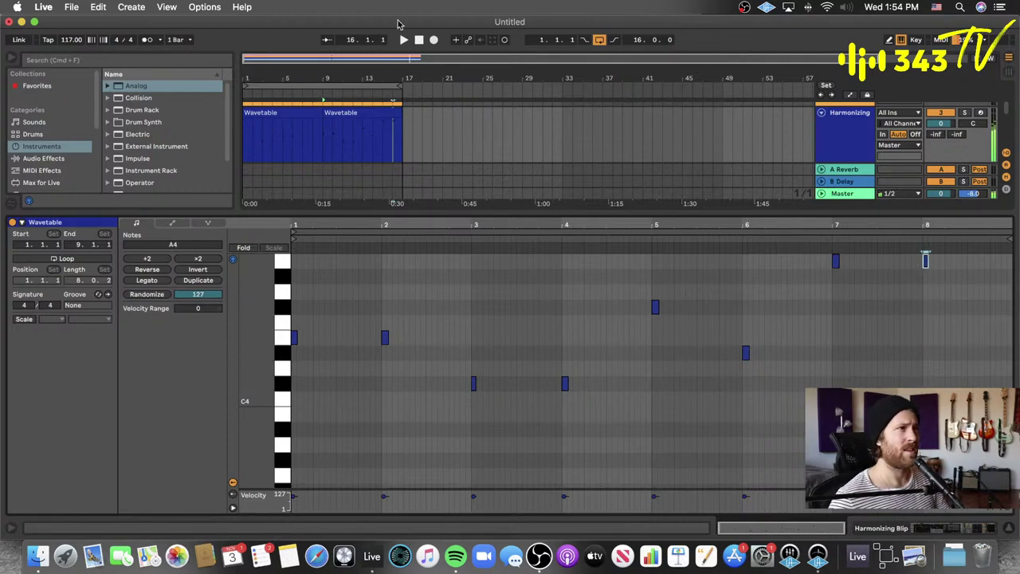
# - Restart playback from the beginning and consolidate the two Harmonizing Blip clips into one 16-bar clip
pyautogui.click(419, 41)
pyautogui.click(404, 40)
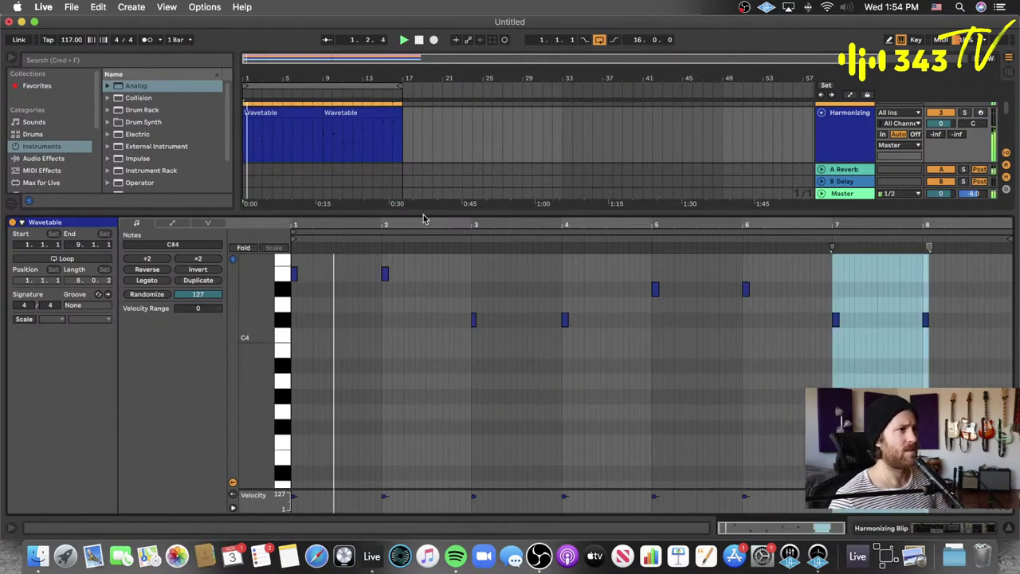
pyautogui.doubleClick(424, 216)
pyautogui.moveTo(413, 232); pyautogui.dragTo(237, 231)
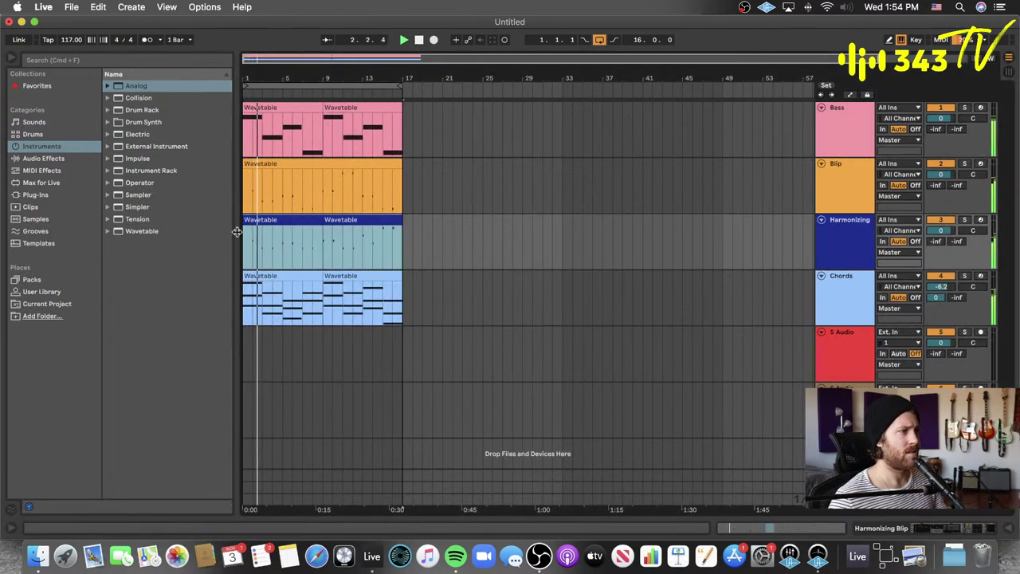
pyautogui.press('super+j')
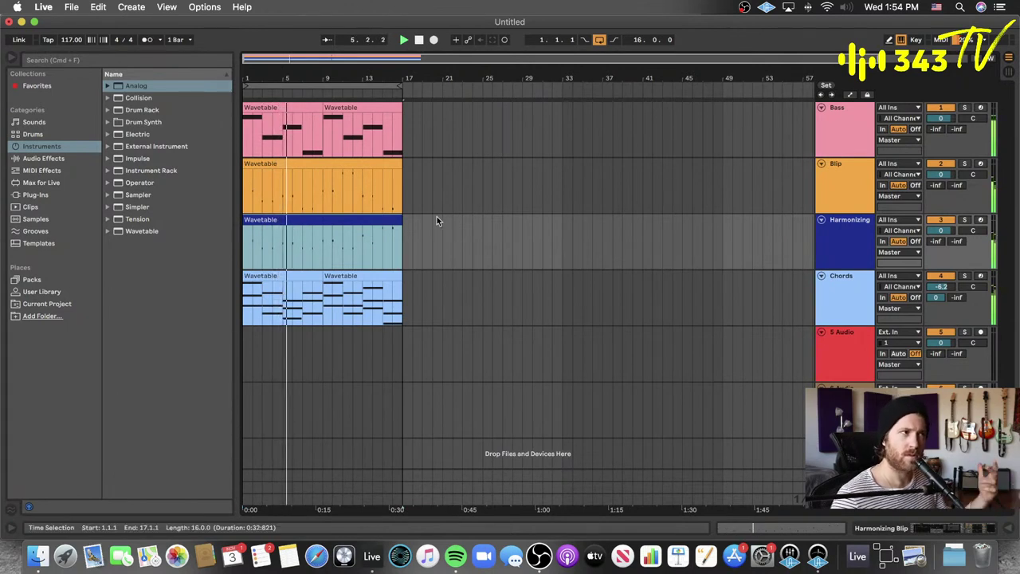
pyautogui.click(422, 231)
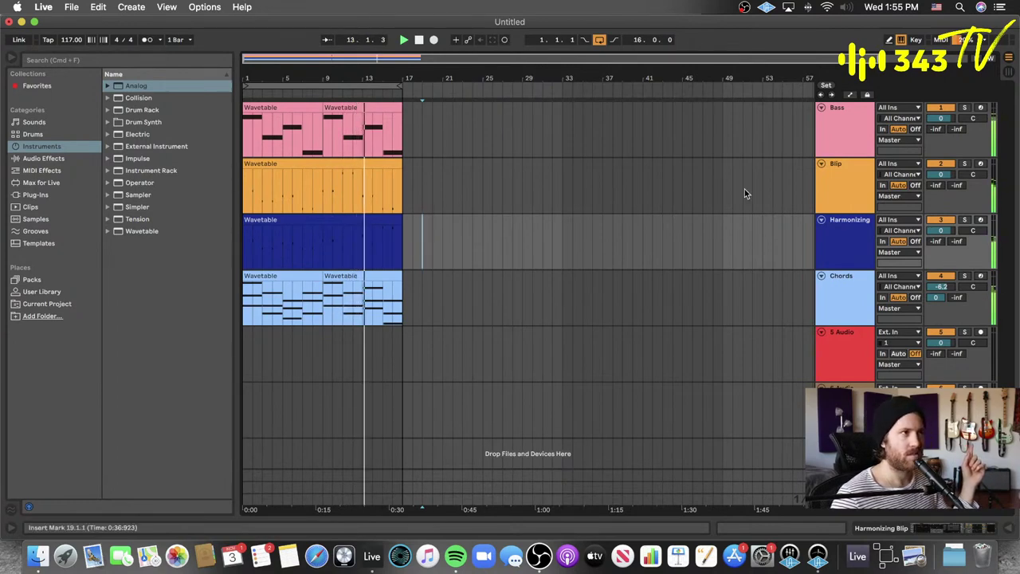
# - Raise the bar 16 note of the Harmonizing Blip clip to C#5 and restart playback from the beginning
pyautogui.doubleClick(370, 166)
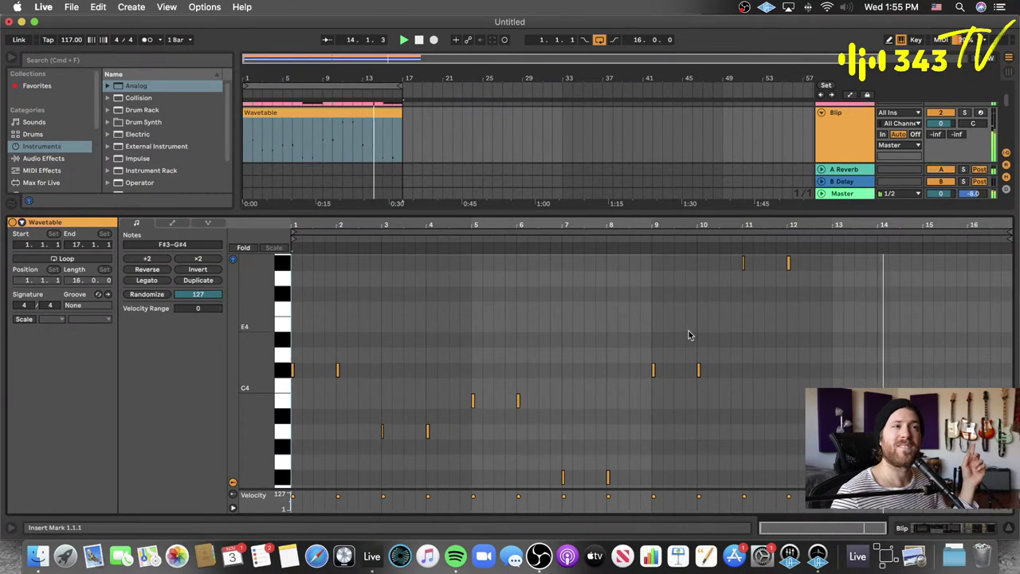
pyautogui.scroll(3, 689, 335)
pyautogui.scroll(-2, 353, 130)
pyautogui.doubleClick(362, 136)
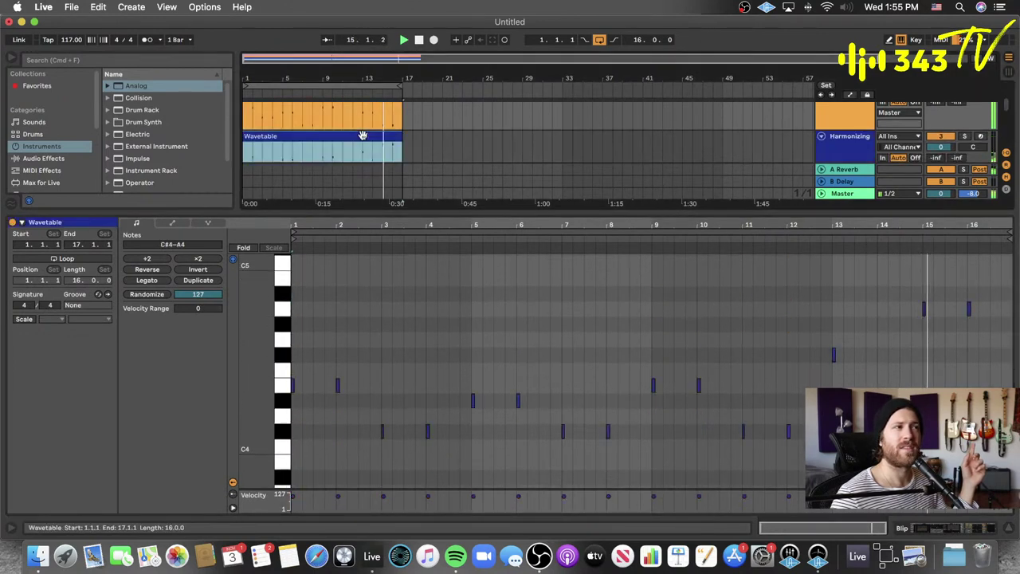
pyautogui.click(661, 327)
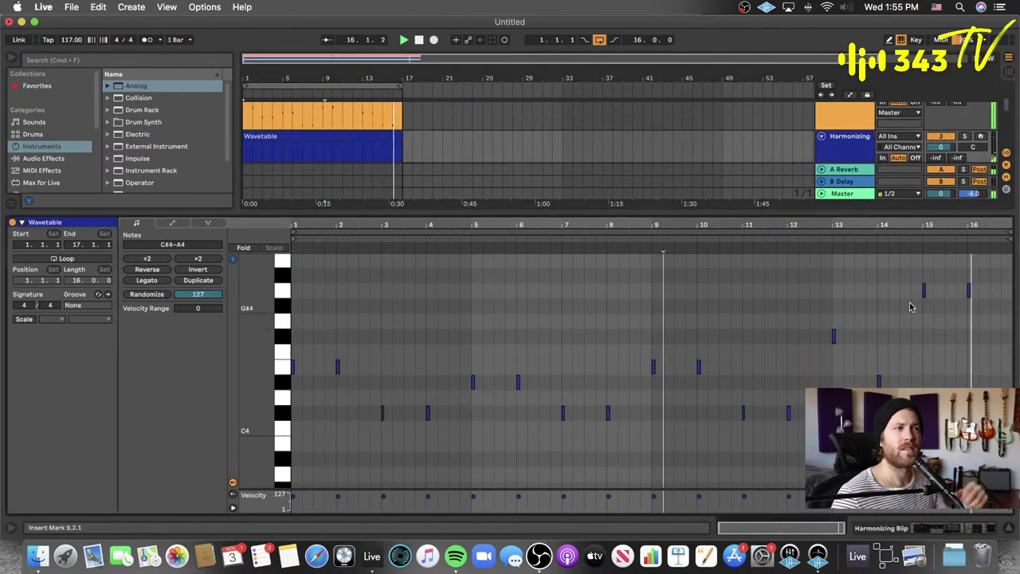
pyautogui.scroll(2, 931, 308)
pyautogui.press('space')
pyautogui.moveTo(978, 320); pyautogui.dragTo(960, 339)
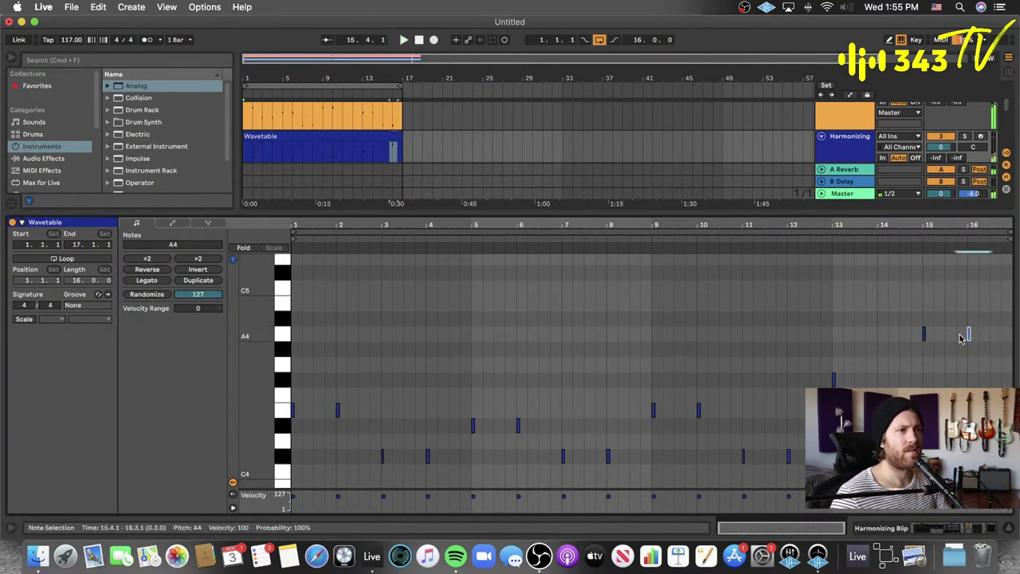
pyautogui.press('Up')
pyautogui.press('Up')
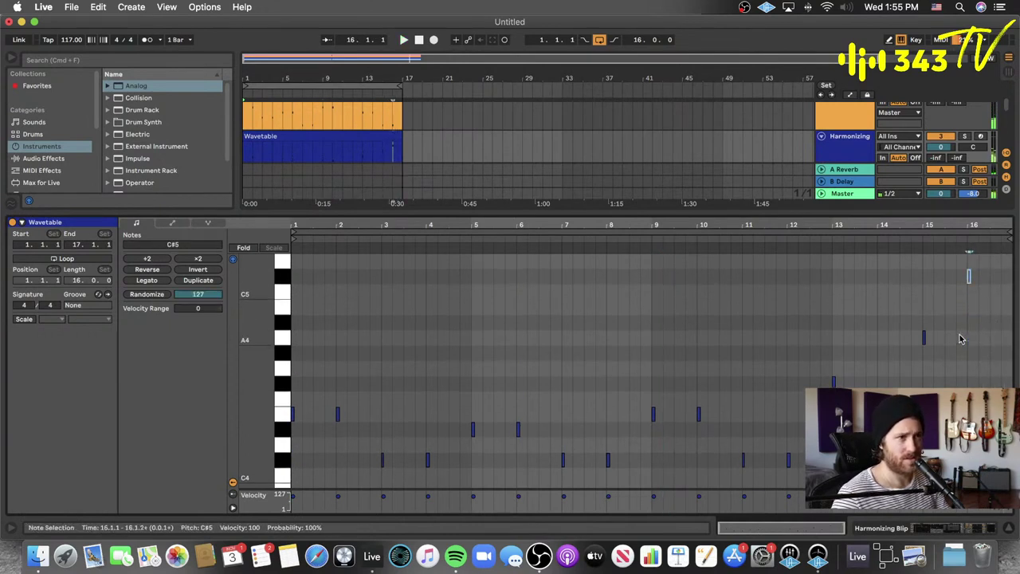
pyautogui.doubleClick(637, 211)
pyautogui.click(404, 39)
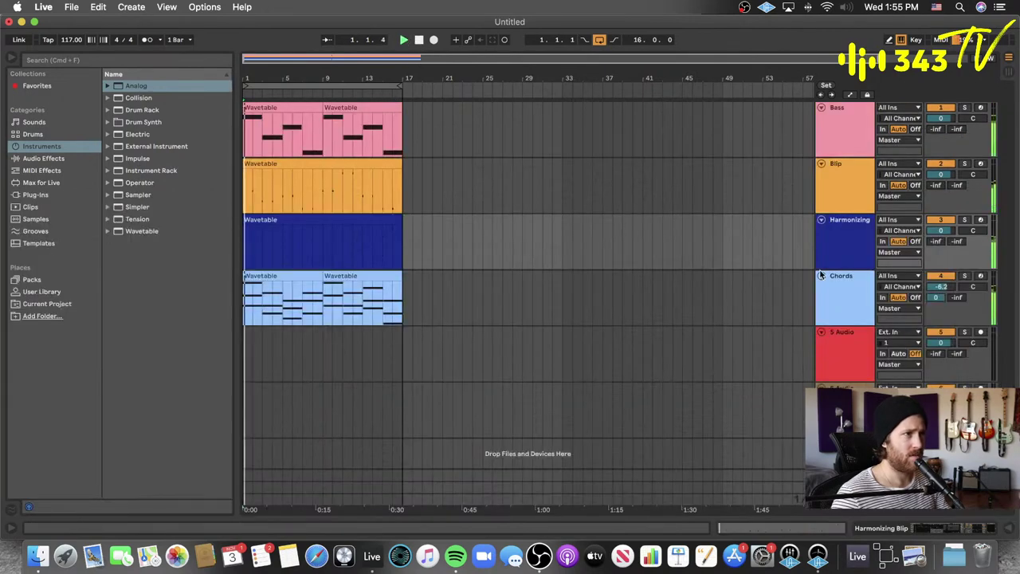
# - Add an Analog instrument on a new track and delete the two empty audio tracks
pyautogui.click(855, 360)
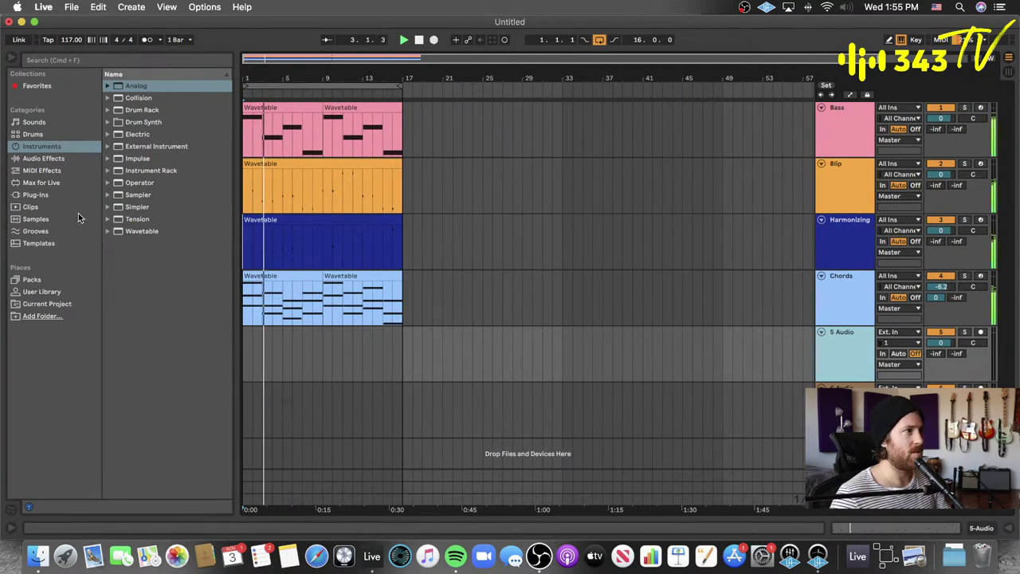
pyautogui.moveTo(136, 86); pyautogui.dragTo(830, 453)
pyautogui.click(831, 236)
pyautogui.press('Delete')
pyautogui.press('Delete')
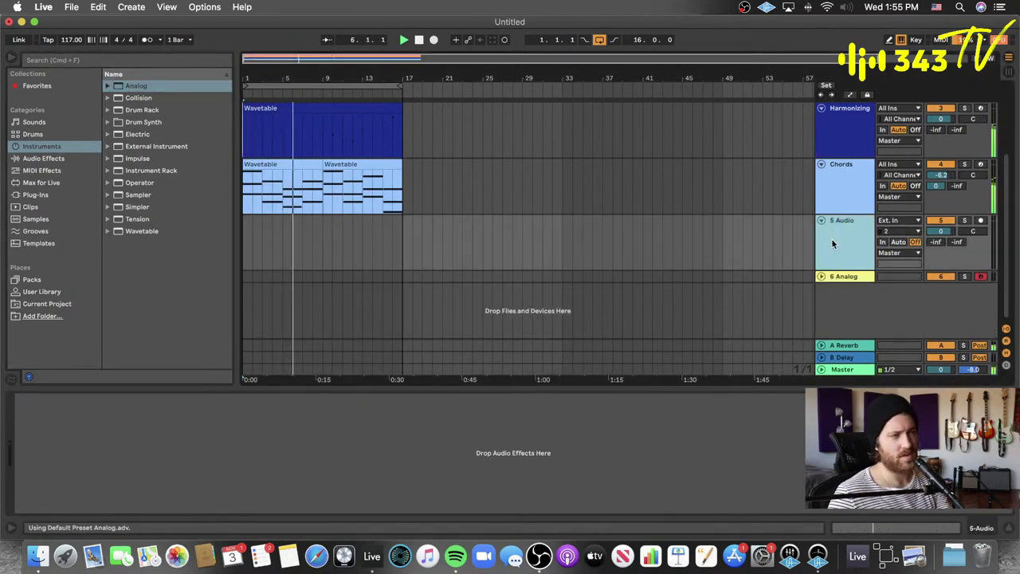
pyautogui.click(820, 221)
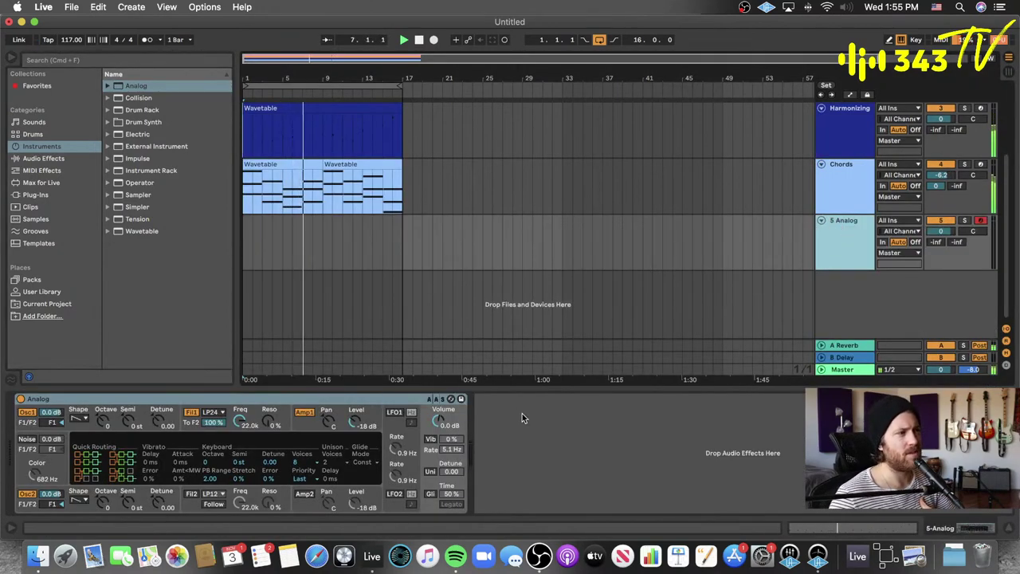
# - Set Analog's filter 1 envelope frequency modulation to 1.00 and use only the noise source, with both oscillators off
pyautogui.click(255, 420)
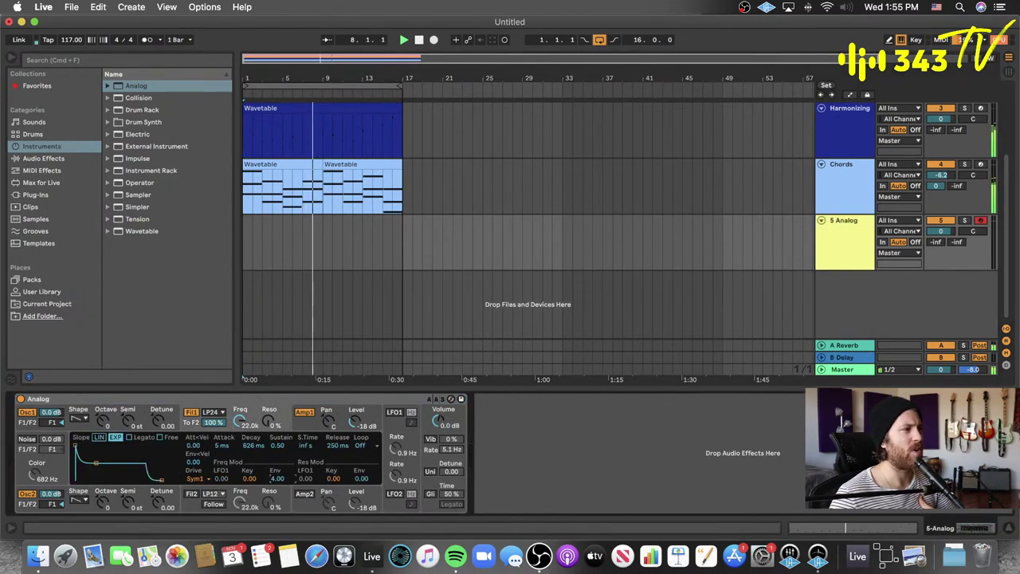
pyautogui.moveTo(277, 478); pyautogui.dragTo(276, 491)
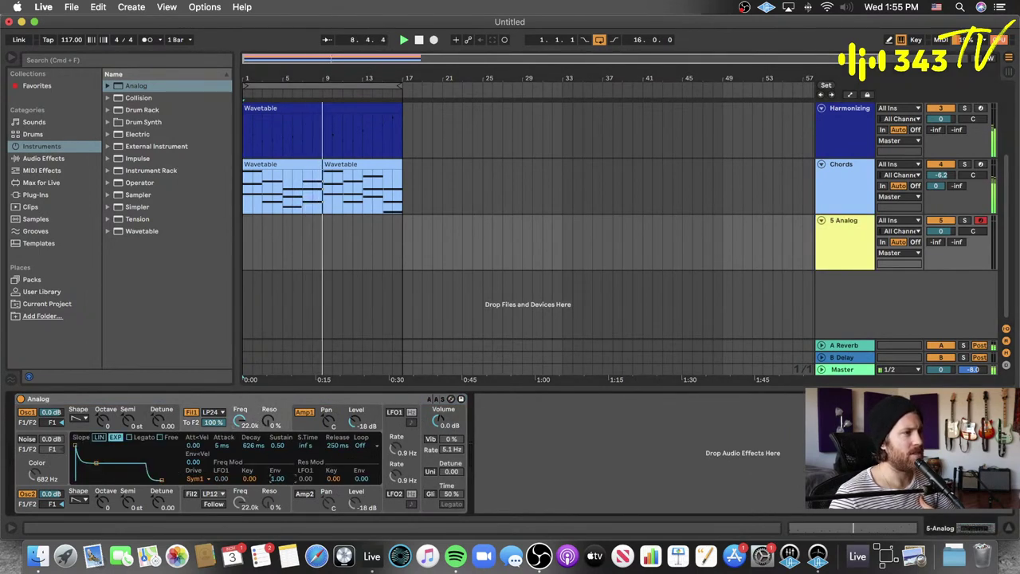
pyautogui.click(27, 411)
pyautogui.click(28, 494)
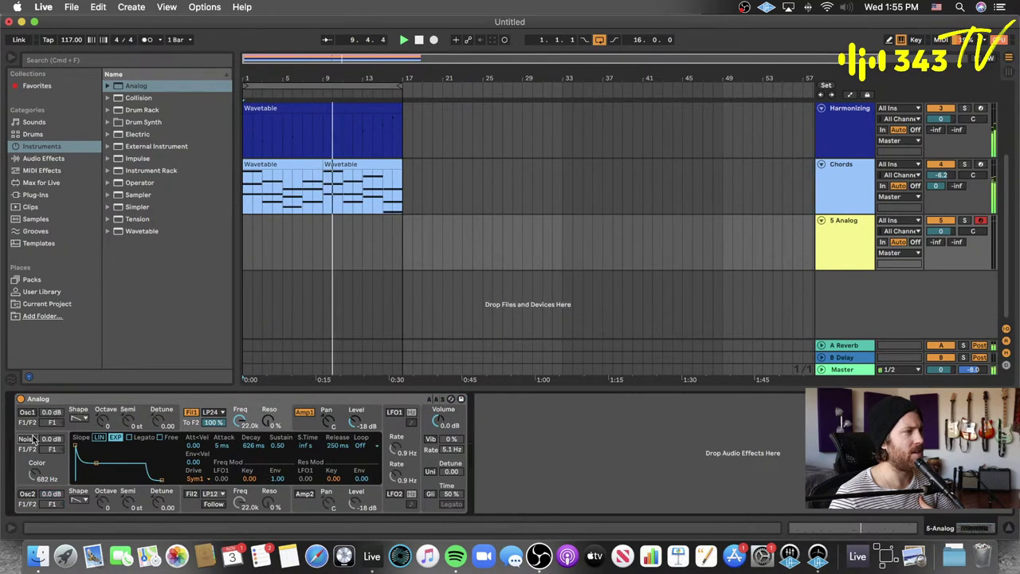
pyautogui.click(29, 438)
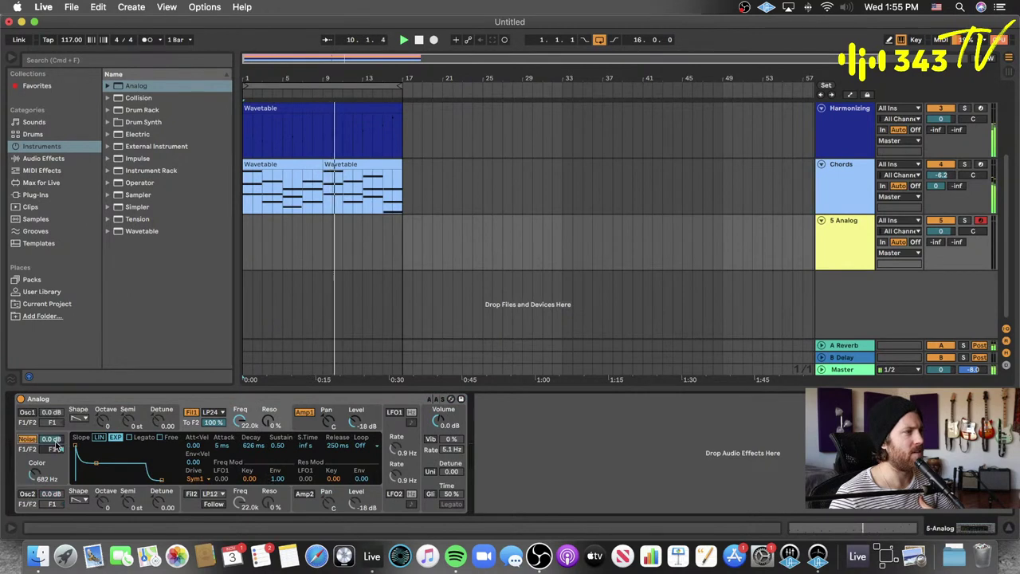
# - Create a one-bar clip at bar 1 of the Analog track with F#3 sixteenth notes on beats 2 and 4
pyautogui.doubleClick(250, 246)
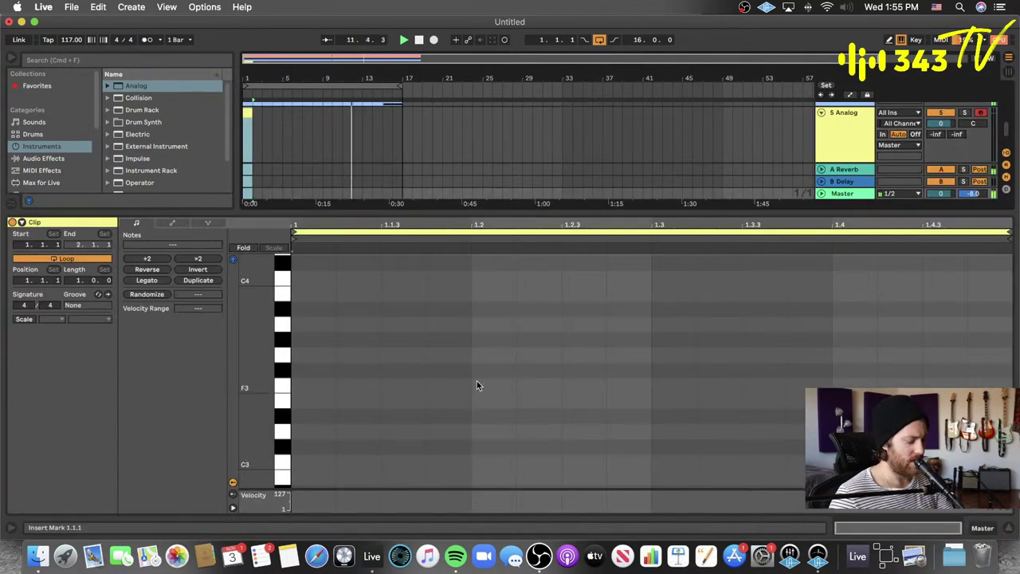
pyautogui.press('b')
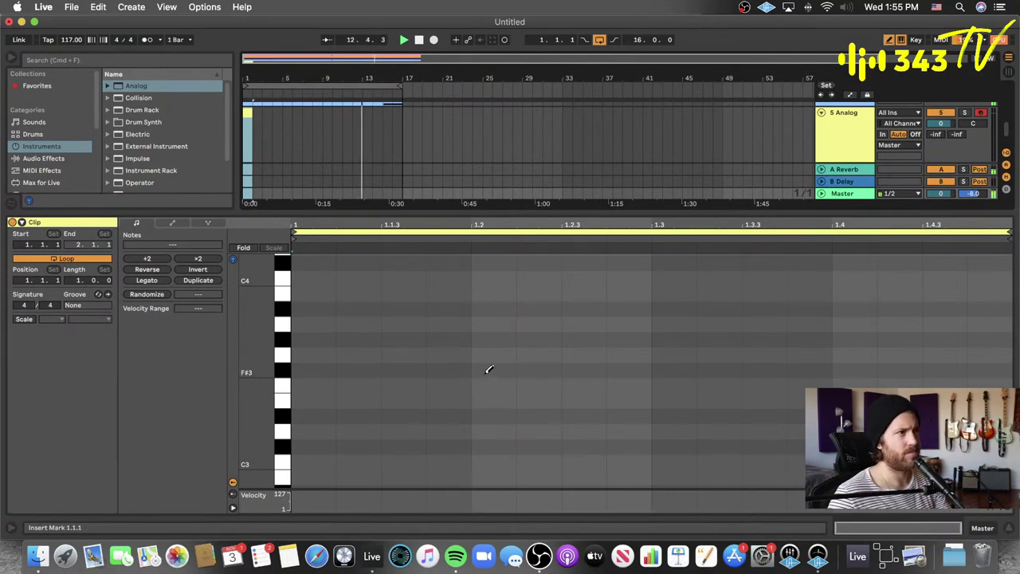
pyautogui.click(489, 369)
pyautogui.click(849, 369)
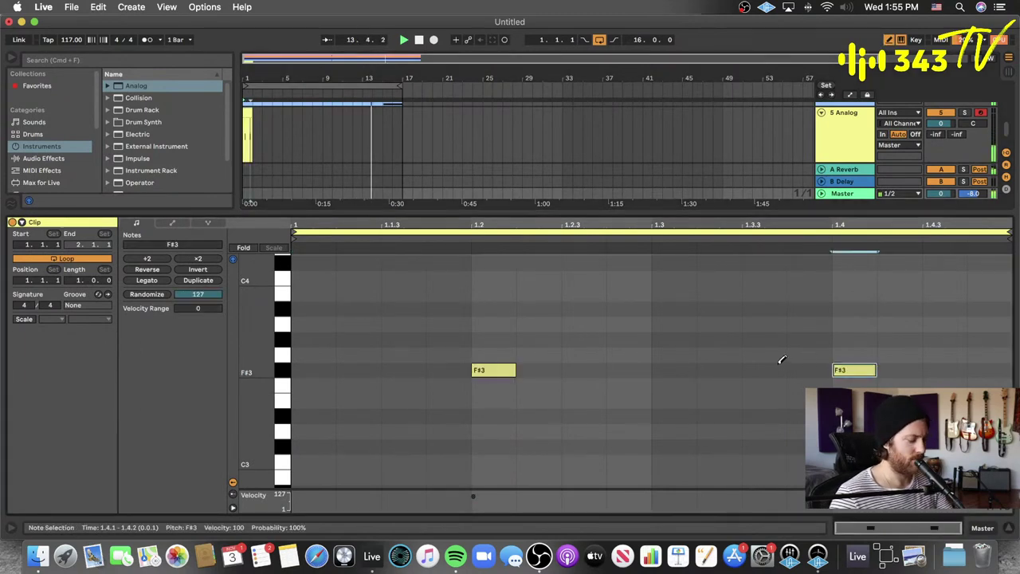
pyautogui.press('b')
# - Duplicate the one-bar Analog clip until it fills bars 1–16
pyautogui.press('super+alt+l')
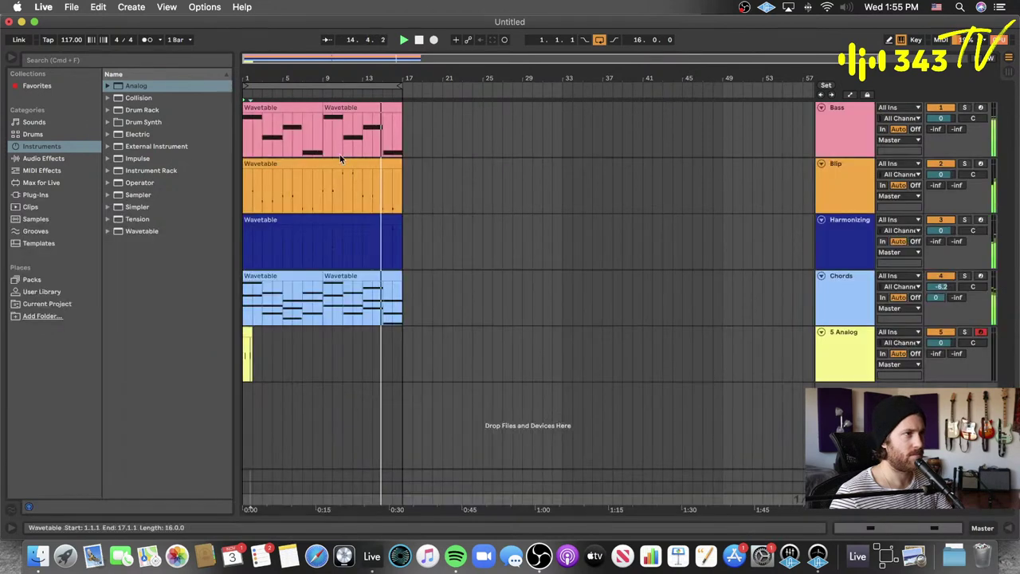
pyautogui.press('super+d')
pyautogui.press('super+d')
pyautogui.press('super+d')
pyautogui.press('super+d')
pyautogui.press('super+d')
pyautogui.press('super+d')
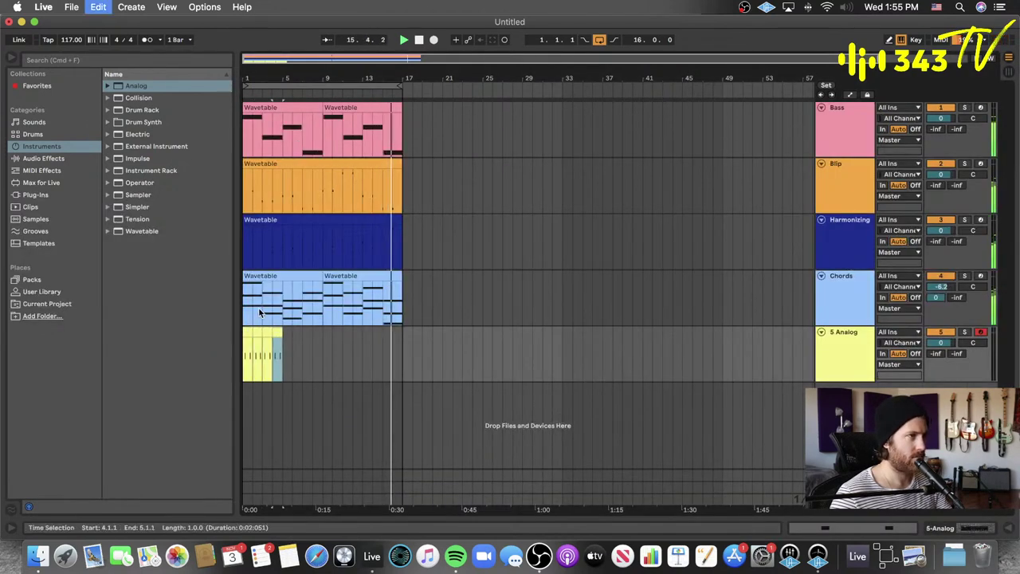
pyautogui.press('super+d')
pyautogui.press('super+d')
pyautogui.press('super+d')
pyautogui.press('super+d')
pyautogui.press('super+d')
pyautogui.press('super+d')
pyautogui.press('super+d')
pyautogui.press('super+d')
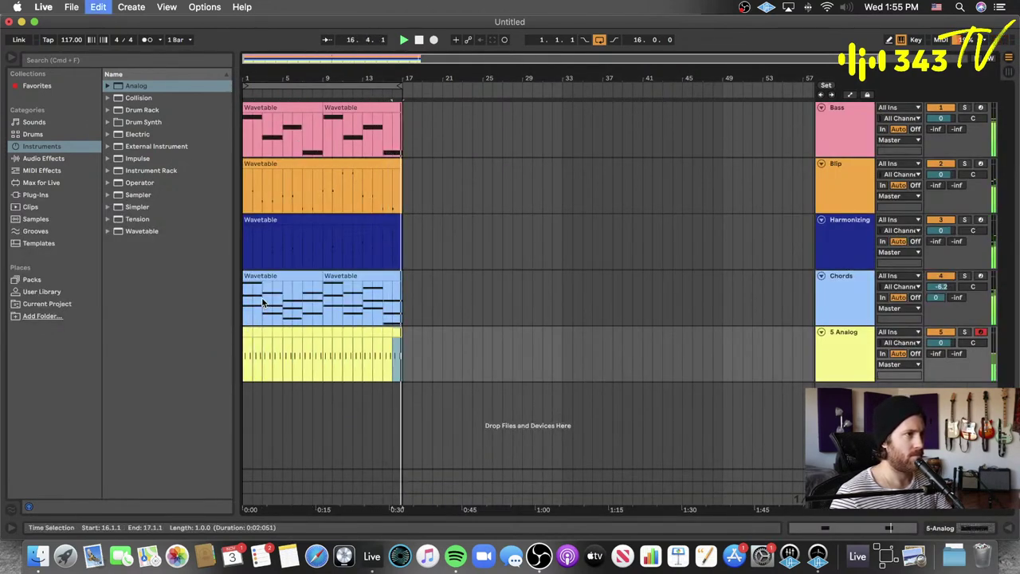
# - Shape Analog's filter 1 with a 5.1 kHz cutoff, 3.63 envelope modulation, 23 ms decay and 0.38 sustain
pyautogui.doubleClick(851, 357)
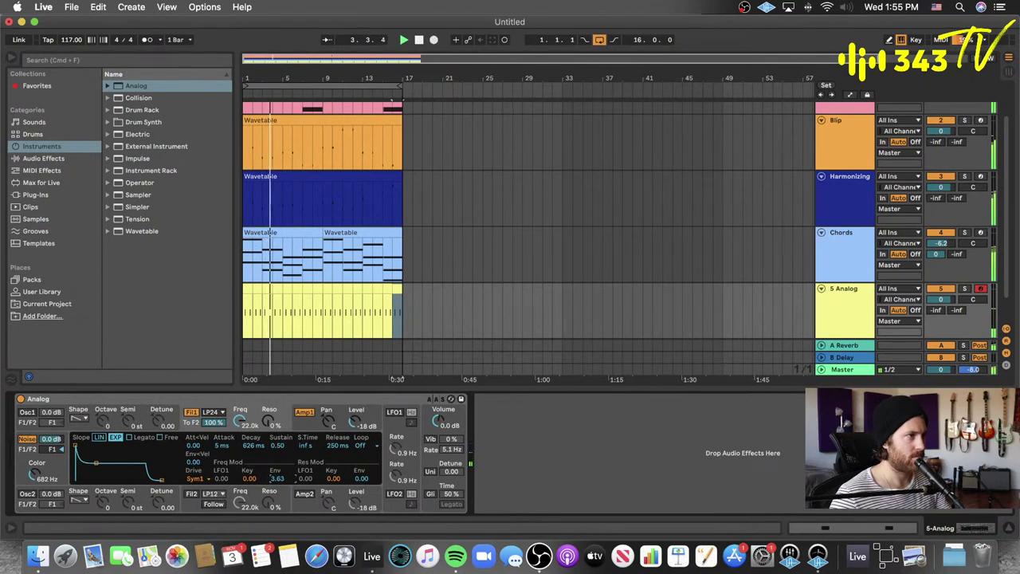
pyautogui.click(315, 414)
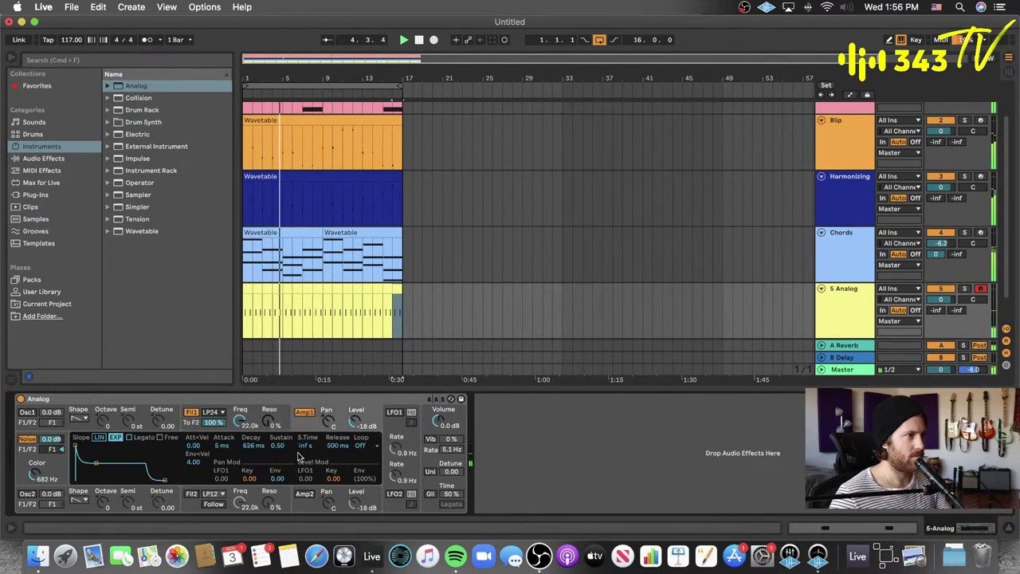
pyautogui.moveTo(240, 421); pyautogui.dragTo(241, 435)
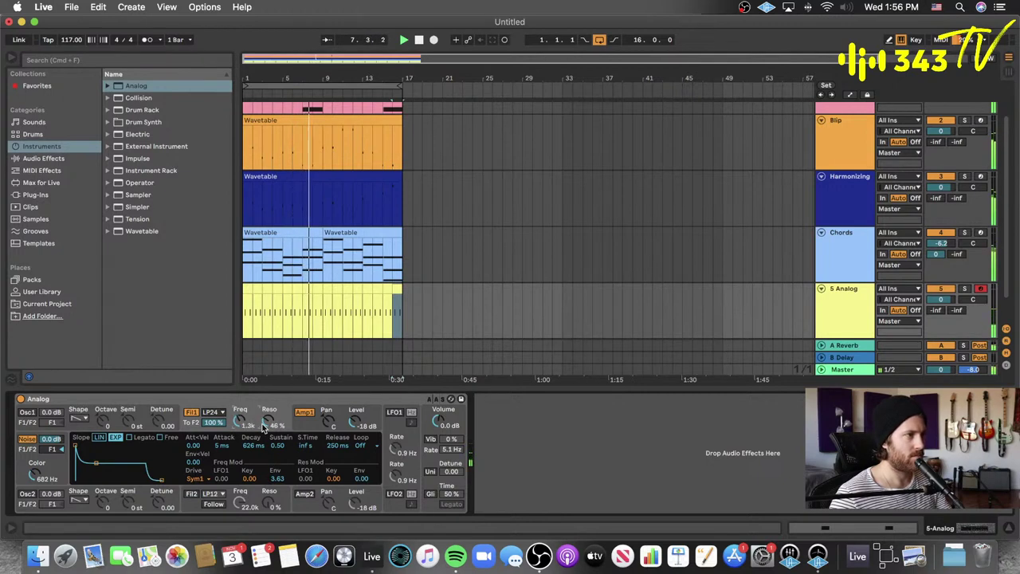
pyautogui.moveTo(275, 445); pyautogui.dragTo(256, 472)
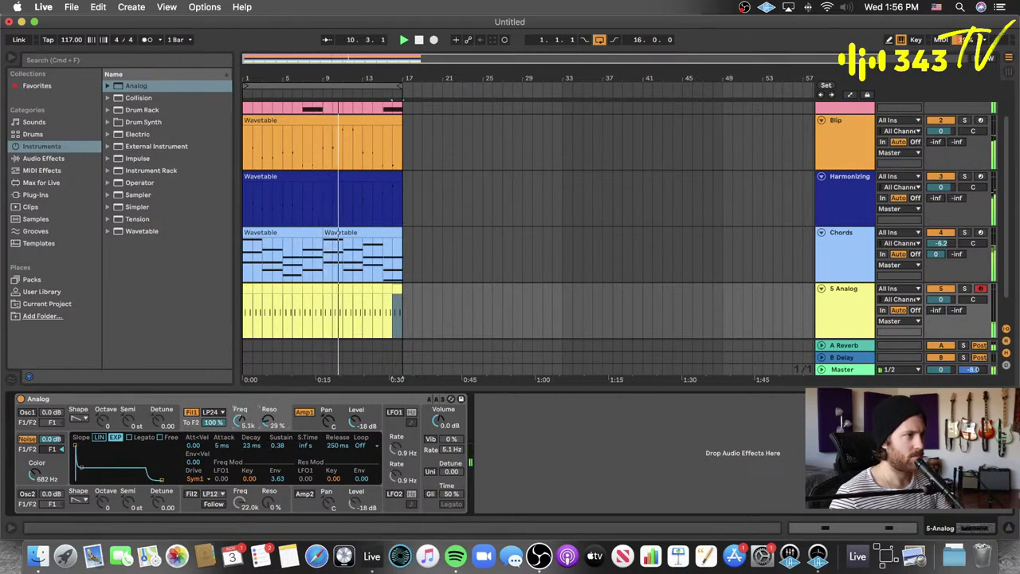
# - Shorten both F#3 notes in the first Analog clip to about half a sixteenth
pyautogui.doubleClick(247, 289)
pyautogui.moveTo(458, 334); pyautogui.dragTo(878, 380)
pyautogui.moveTo(513, 370); pyautogui.dragTo(493, 381)
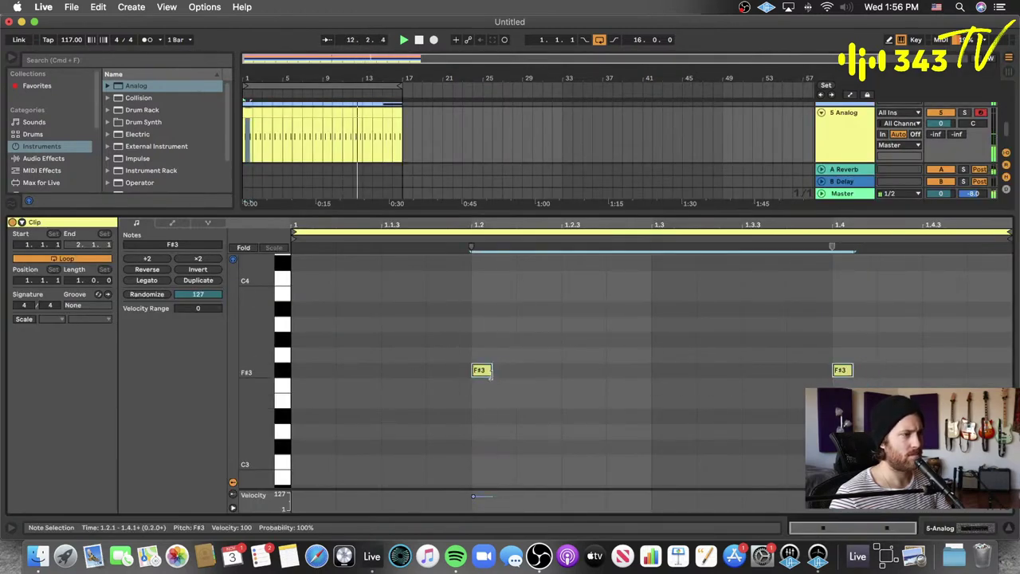
# - Set Analog's noise color to 22.0 kHz, filter 1 to 878 Hz, 0% resonance and 7.58 envelope modulation, and Amp 1 sustain to 0.32
pyautogui.hotkey('shift', 'Tab')
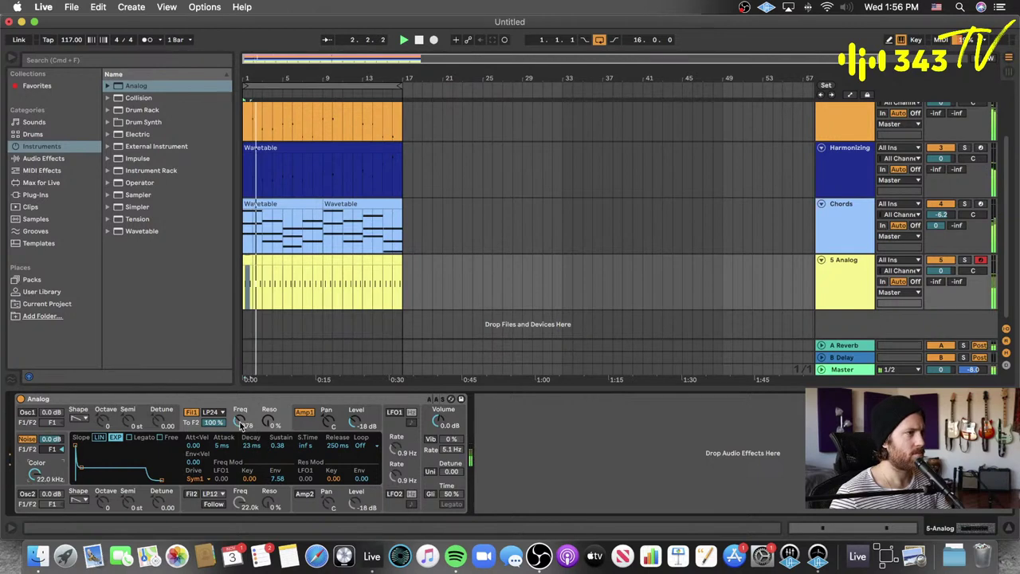
pyautogui.click(310, 428)
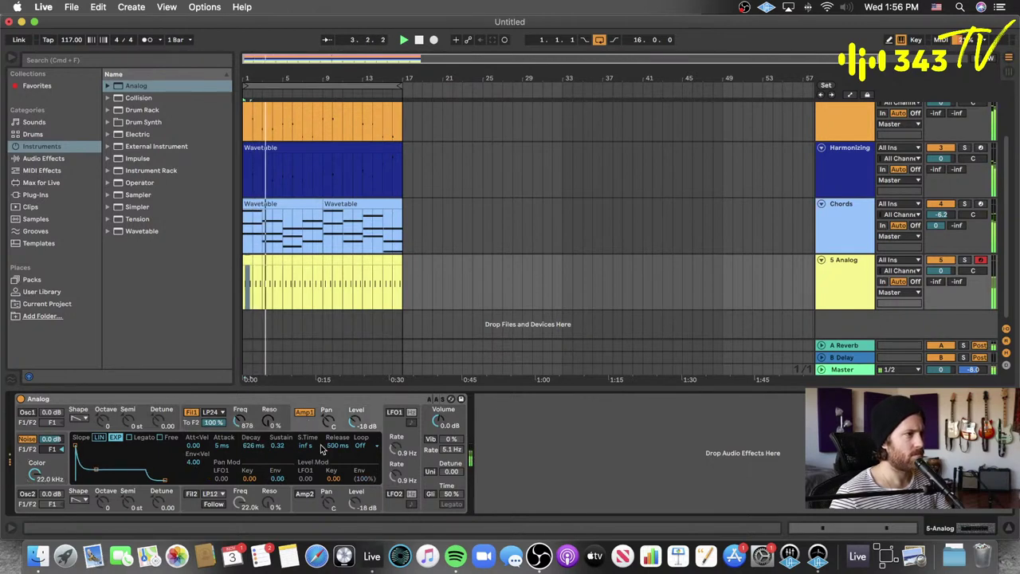
# - Duplicate the shortened first Analog clip over the following bars through bar 16
pyautogui.click(252, 273)
pyautogui.press('Right')
pyautogui.press('Right')
pyautogui.press('Right')
pyautogui.press('Right')
pyautogui.press('Right')
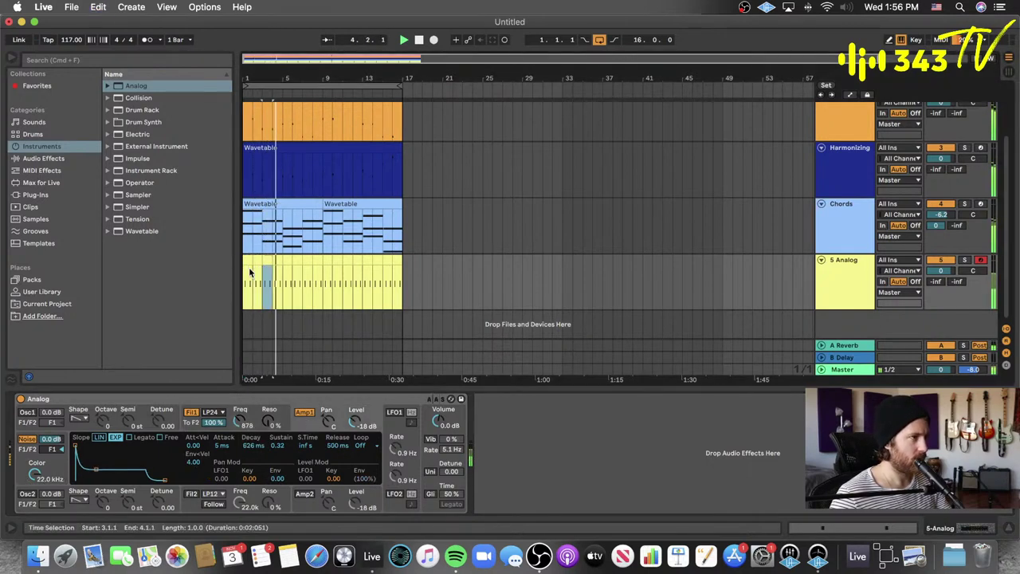
pyautogui.press('Right')
pyautogui.press('Right')
pyautogui.press('Right')
pyautogui.press('Right')
pyautogui.press('Right')
pyautogui.press('Right')
pyautogui.press('Right')
pyautogui.press('Right')
pyautogui.press('Right')
pyautogui.press('Right')
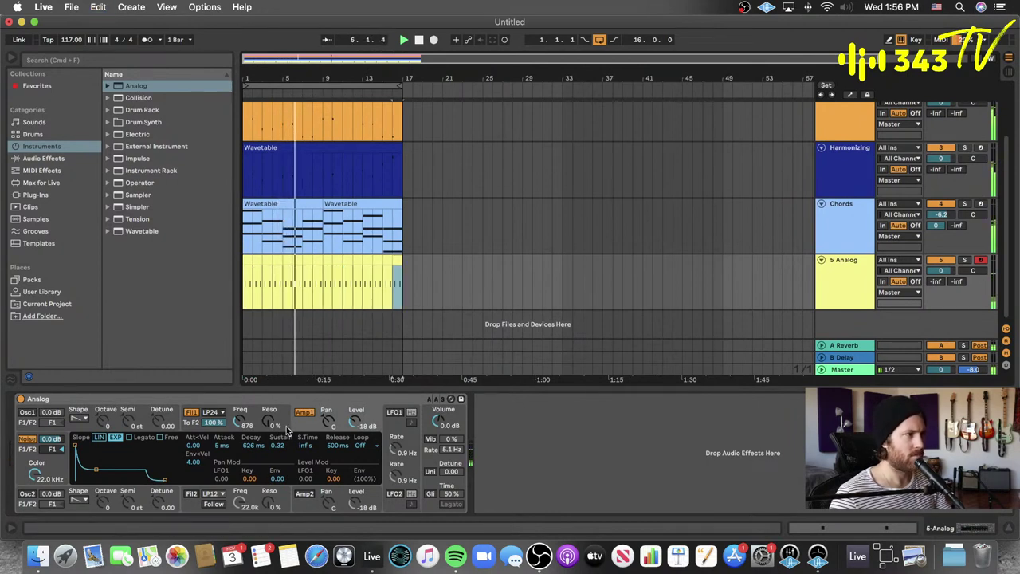
# - Enable Analog's oscillator 2 at octave -3 and 9.5 dB, and set filter 1 resonance to 24%
pyautogui.click(33, 495)
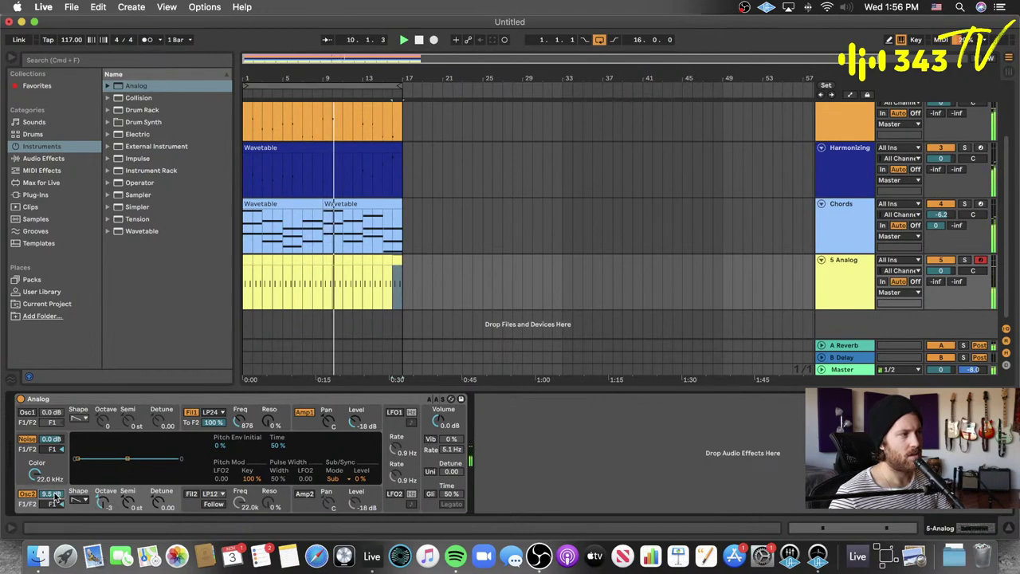
pyautogui.doubleClick(246, 262)
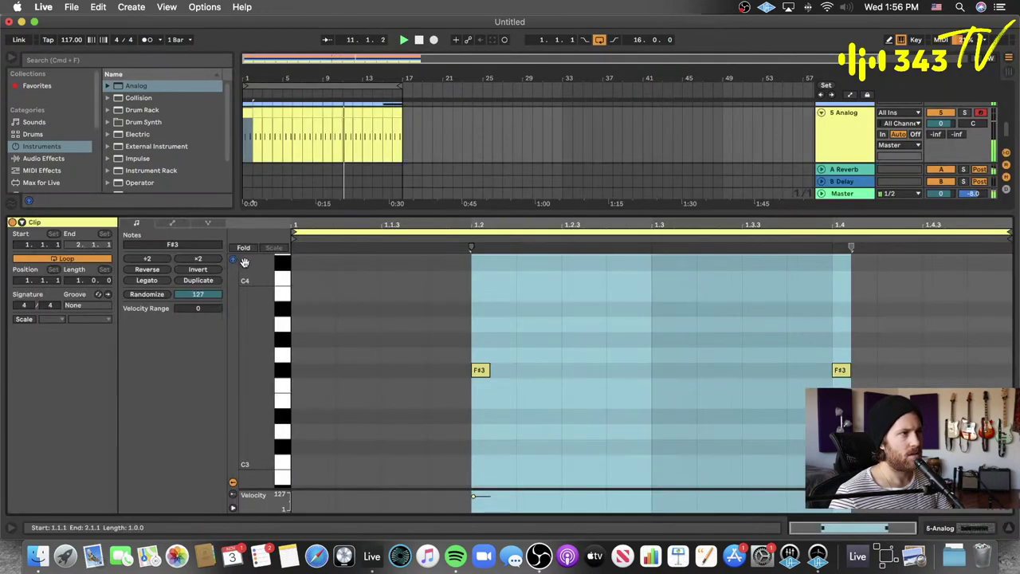
pyautogui.click(425, 365)
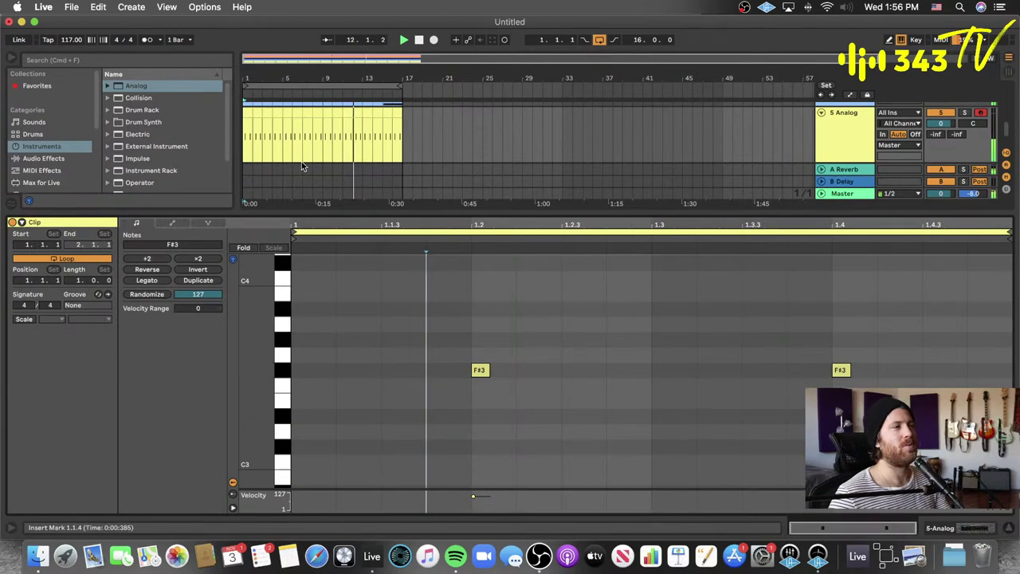
pyautogui.press('alt+super+l')
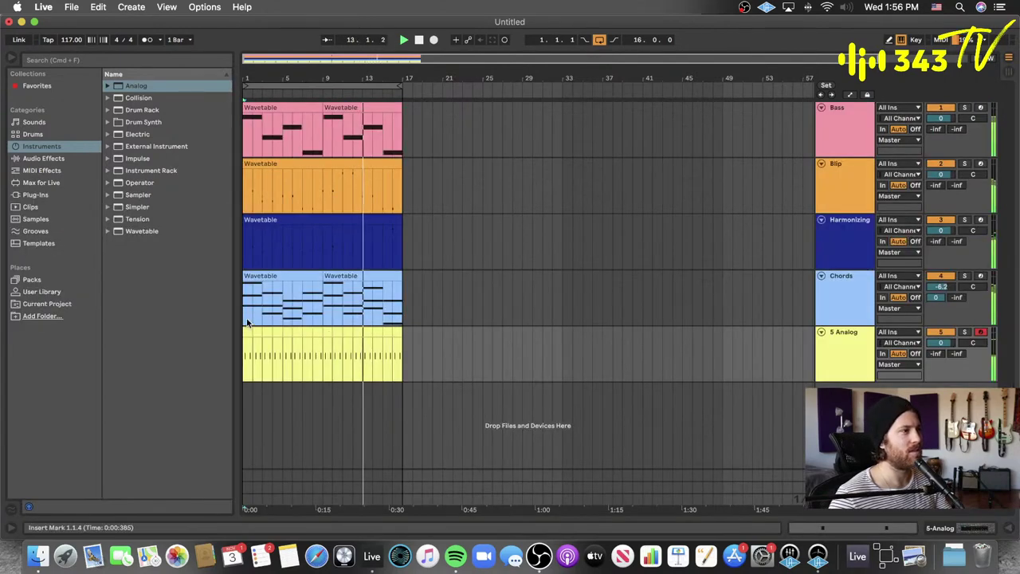
pyautogui.press('super+z')
pyautogui.hotkey('shift', 'Tab')
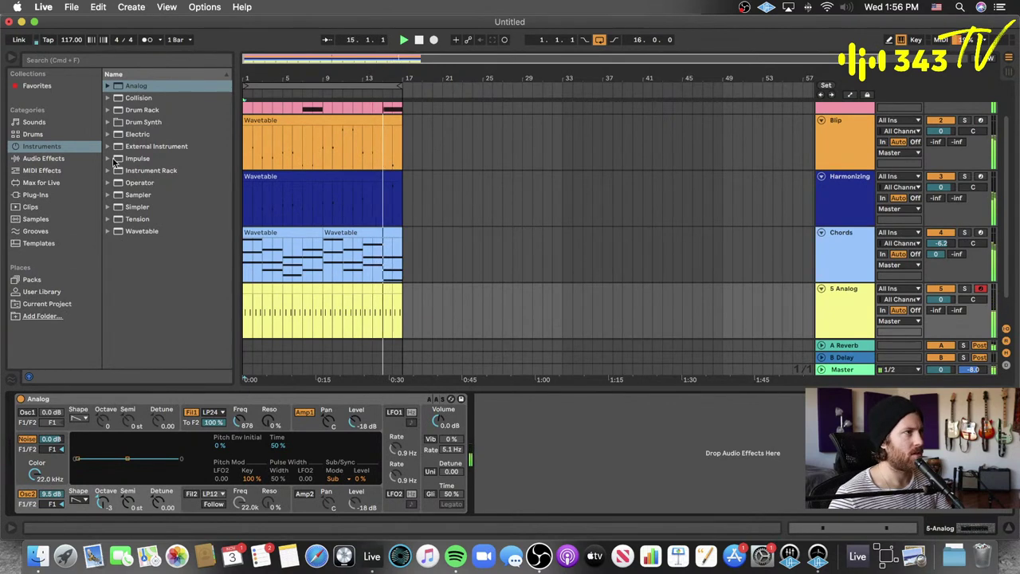
pyautogui.moveTo(286, 412); pyautogui.dragTo(286, 402)
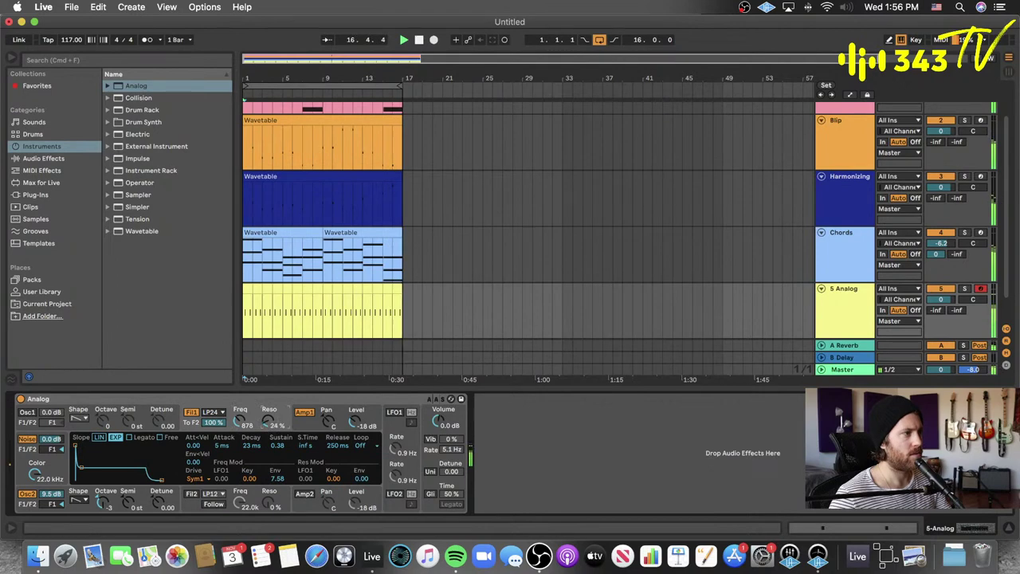
# - Transpose both notes in the first Analog clip down one octave to F#2
pyautogui.doubleClick(247, 290)
pyautogui.click(369, 403)
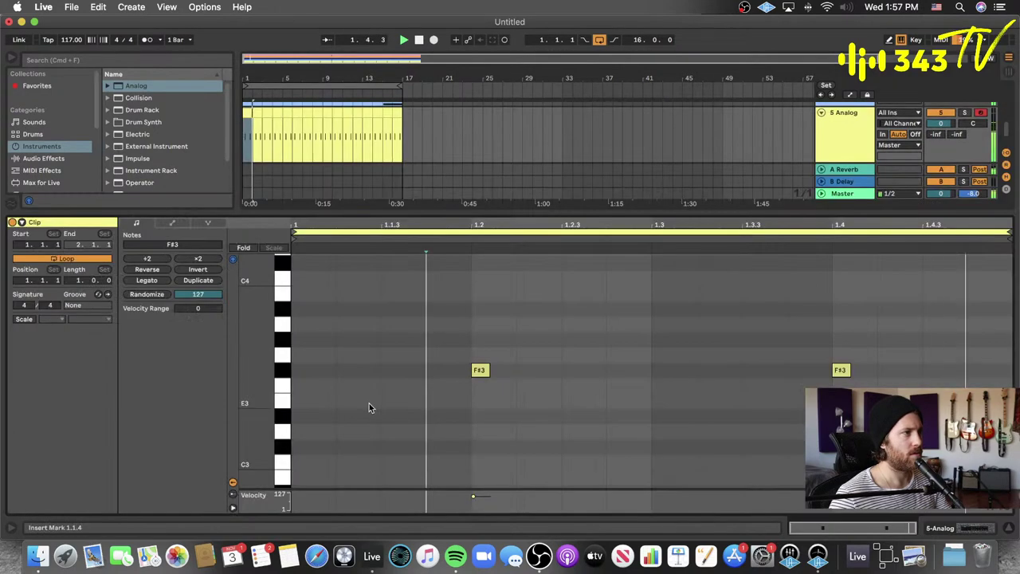
pyautogui.press('super+a')
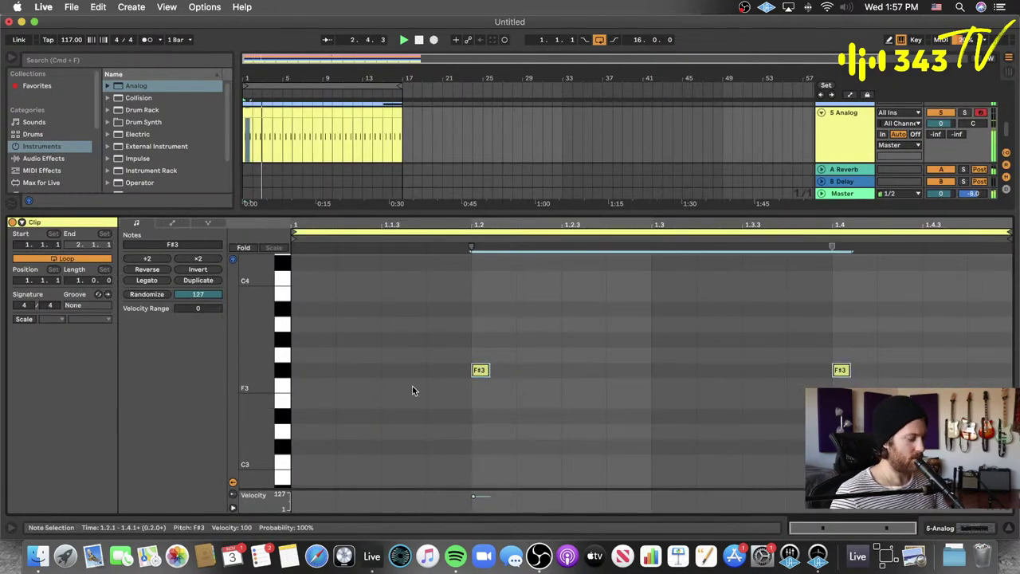
pyautogui.hotkey('shift', 'Down')
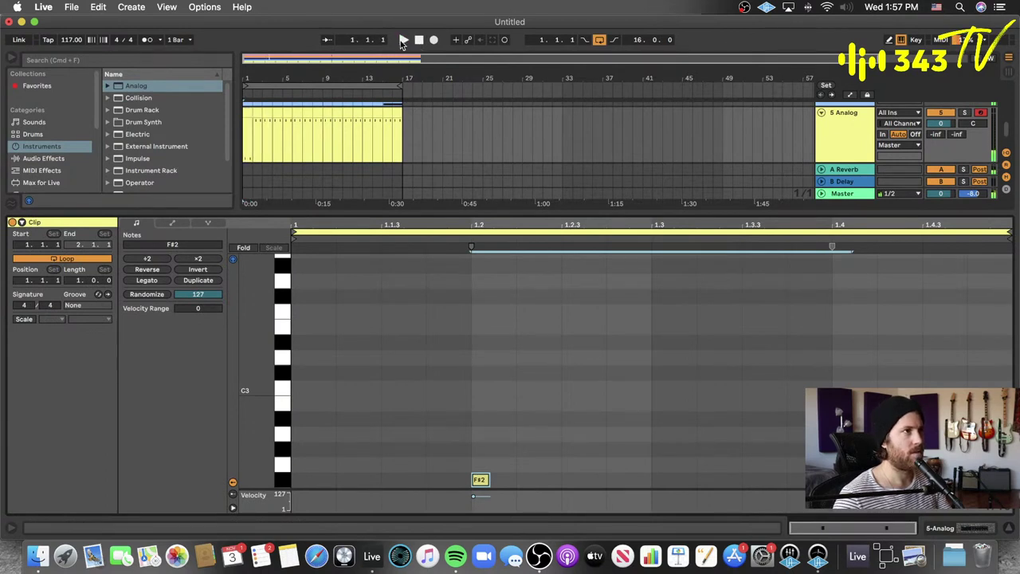
# - Restart playback and duplicate the transposed first Analog clip over the following bars through bar 16
pyautogui.click(403, 43)
pyautogui.click(247, 112)
pyautogui.press('super+d')
pyautogui.press('super+d')
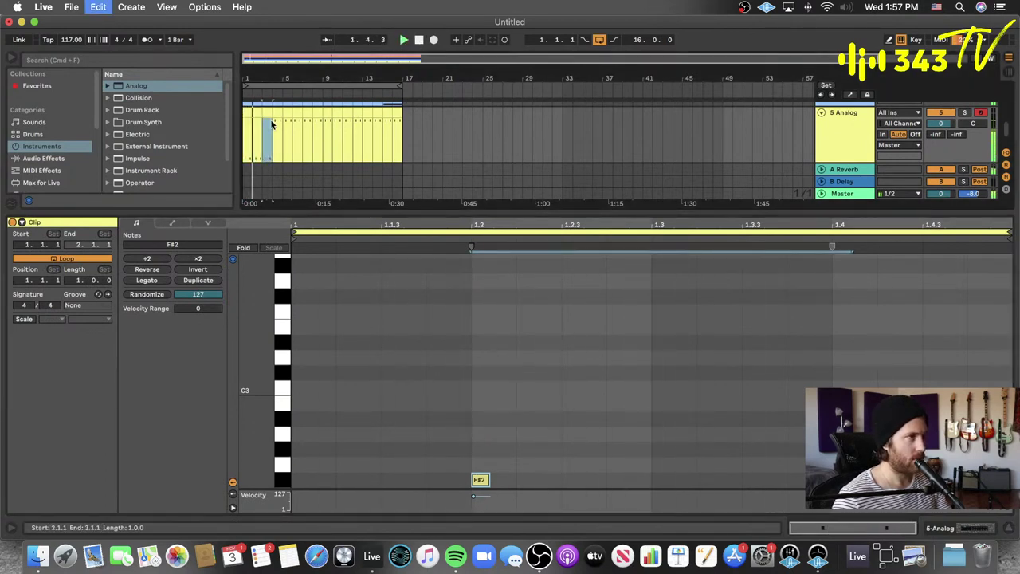
pyautogui.press('super+d')
pyautogui.press('super+d')
pyautogui.press('super+d')
pyautogui.press('super+d')
pyautogui.press('super+d')
pyautogui.press('super+d')
pyautogui.press('super+d')
pyautogui.press('super+d')
pyautogui.press('super+d')
pyautogui.press('super+d')
pyautogui.press('super+d')
pyautogui.press('super+d')
pyautogui.press('super+d')
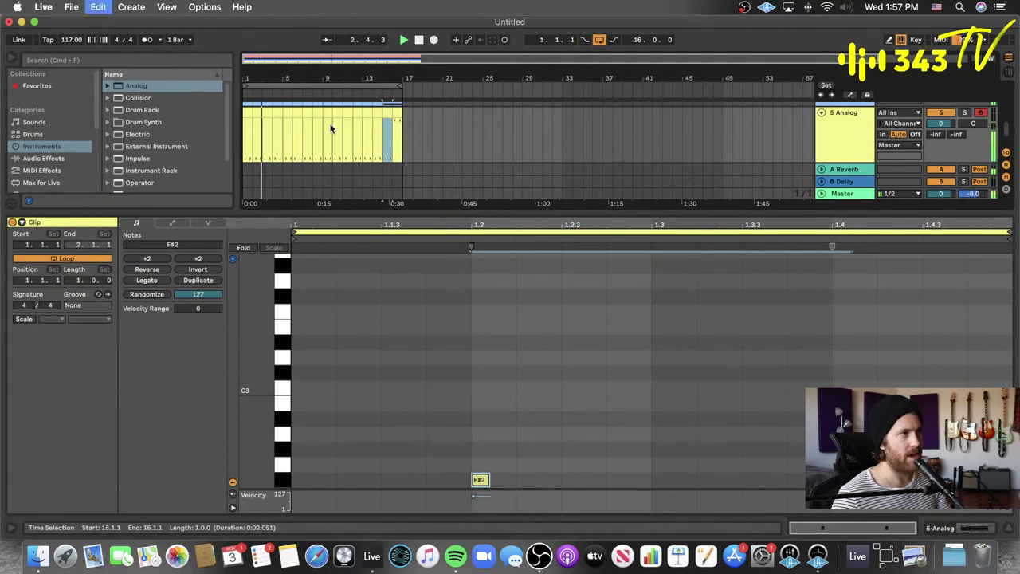
pyautogui.press('super+d')
pyautogui.doubleClick(482, 213)
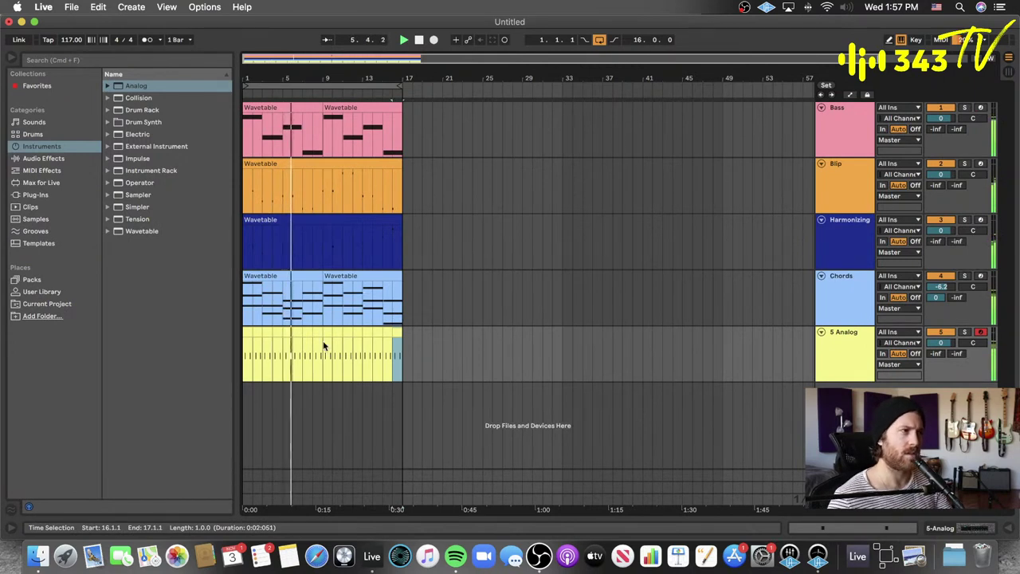
# - Set Analog's Amp 1 release to 38 ms while the track is soloed, and lower filter 1 to 610 Hz with the full mix playing
pyautogui.click(964, 331)
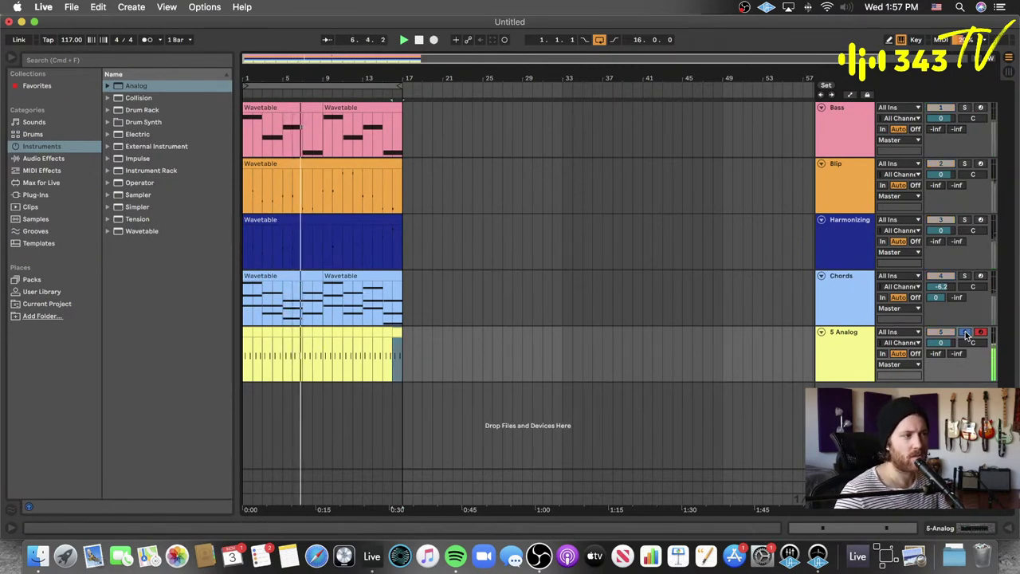
pyautogui.doubleClick(247, 334)
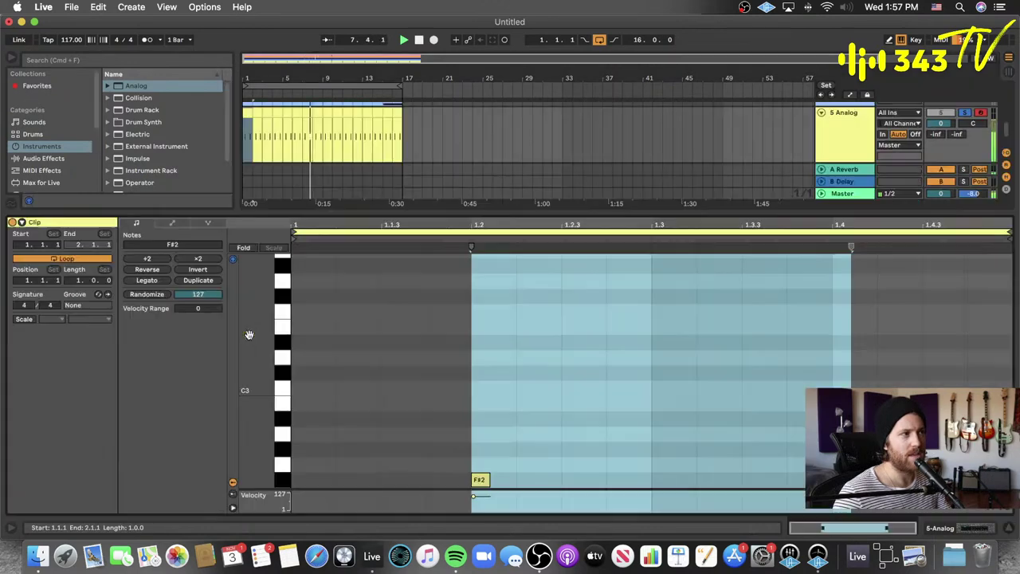
pyautogui.hotkey('shift', 'Tab')
pyautogui.click(310, 421)
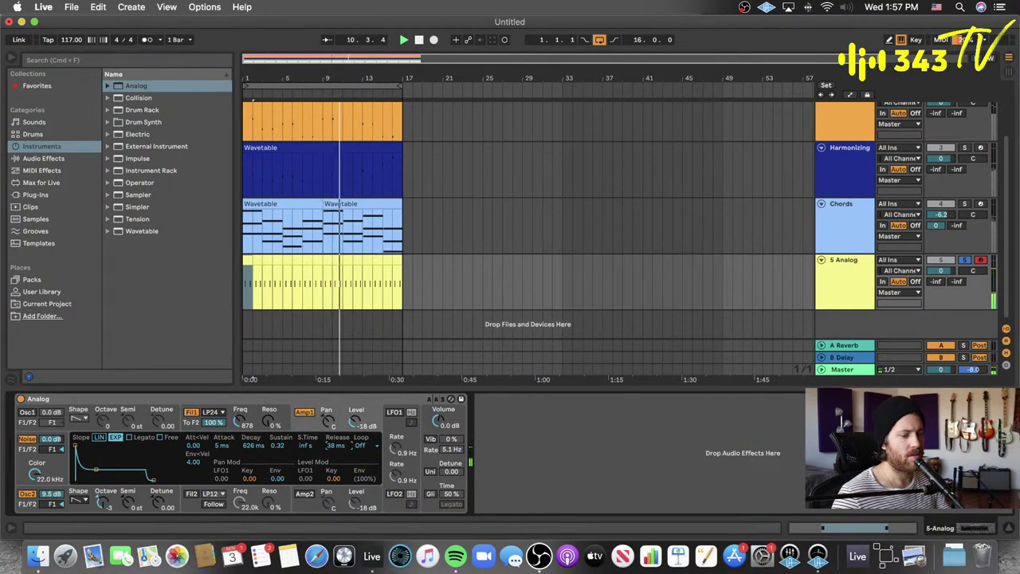
pyautogui.click(969, 266)
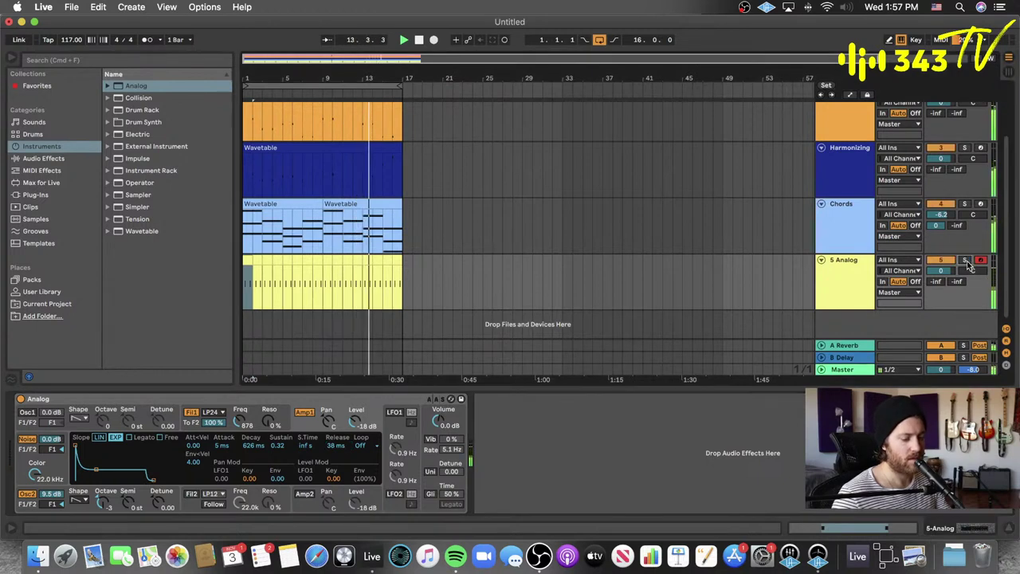
pyautogui.click(240, 422)
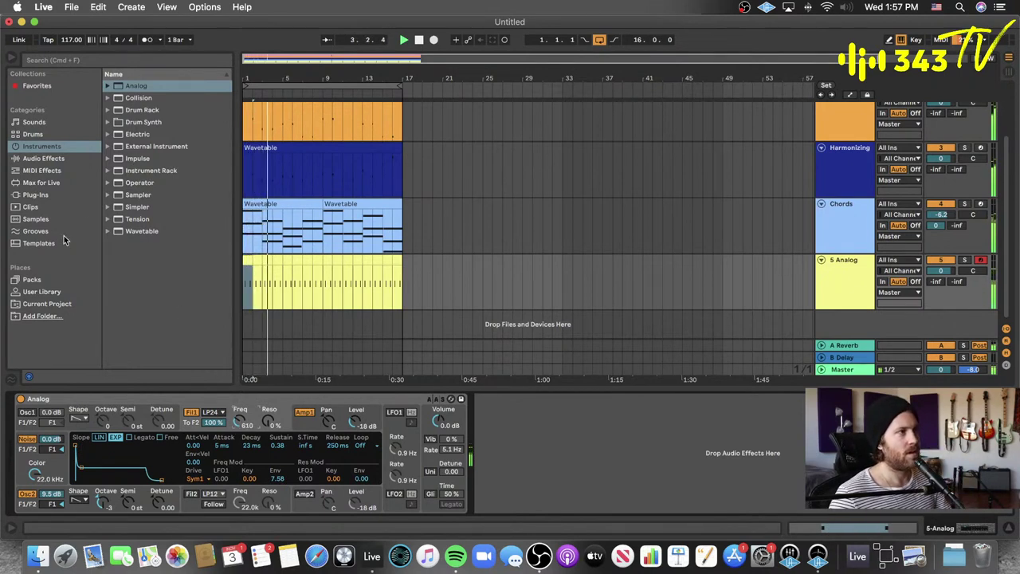
# - Add the Soundtoys Decapitator plug-in after Analog on the Analog track, adjust its drive and choose style N
pyautogui.click(46, 195)
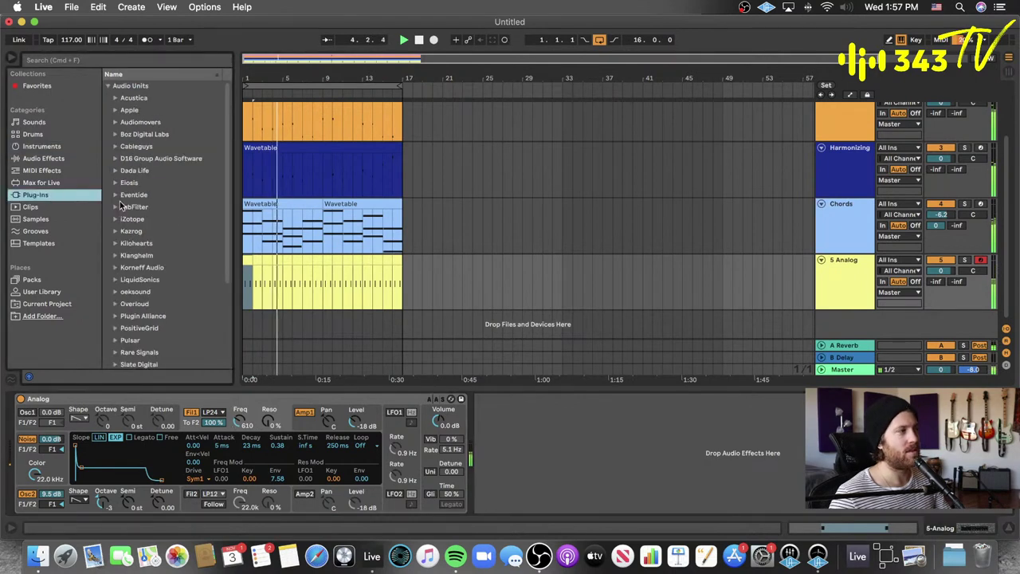
pyautogui.scroll(-3, 153, 219)
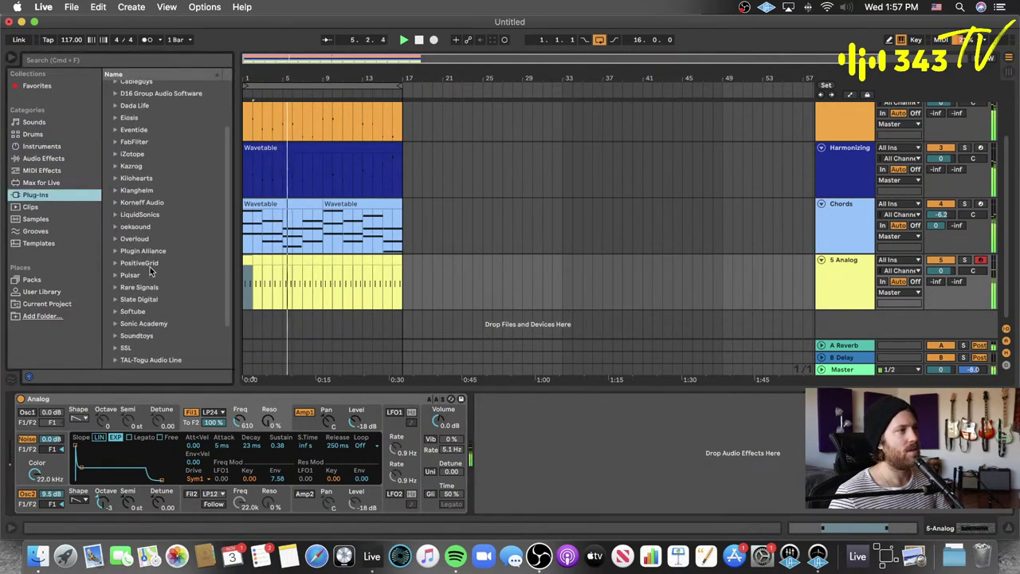
pyautogui.click(117, 333)
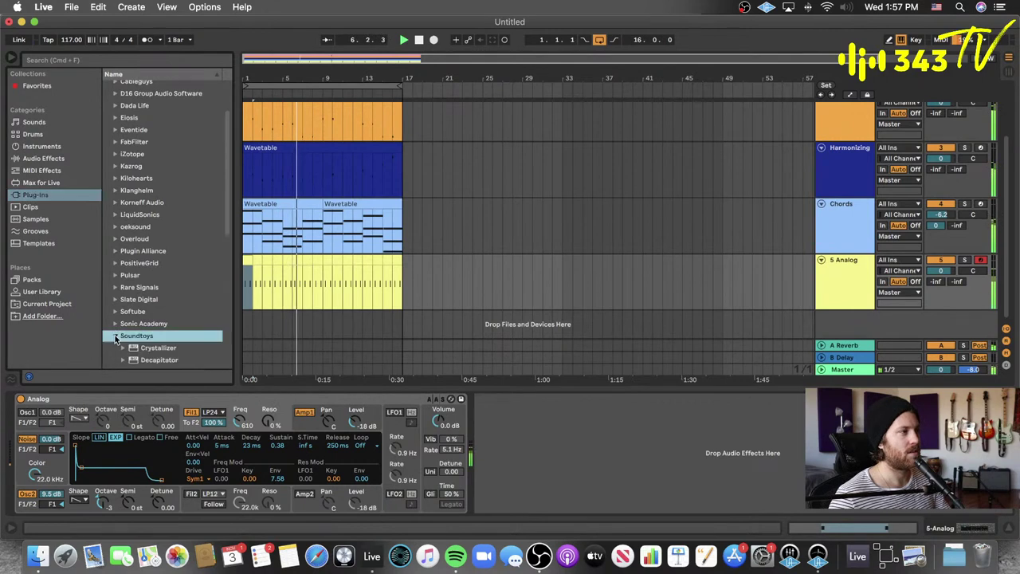
pyautogui.scroll(-3, 127, 314)
pyautogui.moveTo(160, 287); pyautogui.dragTo(576, 431)
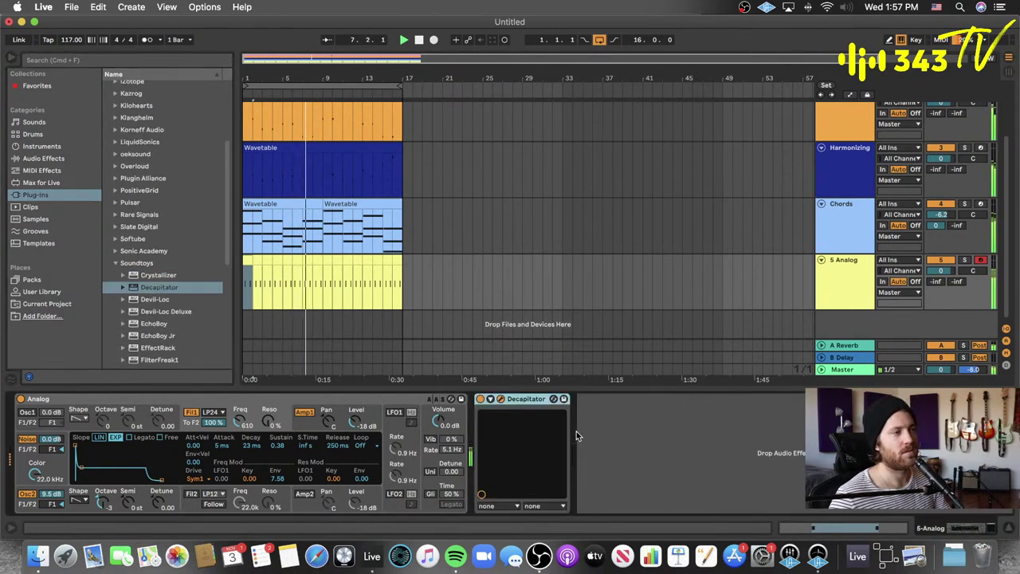
pyautogui.click(134, 229)
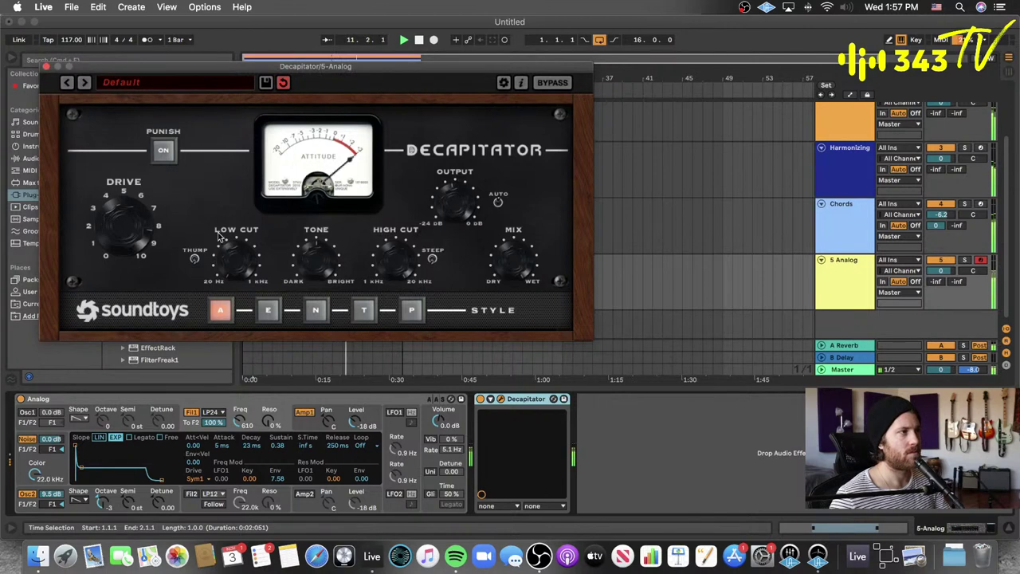
pyautogui.click(317, 310)
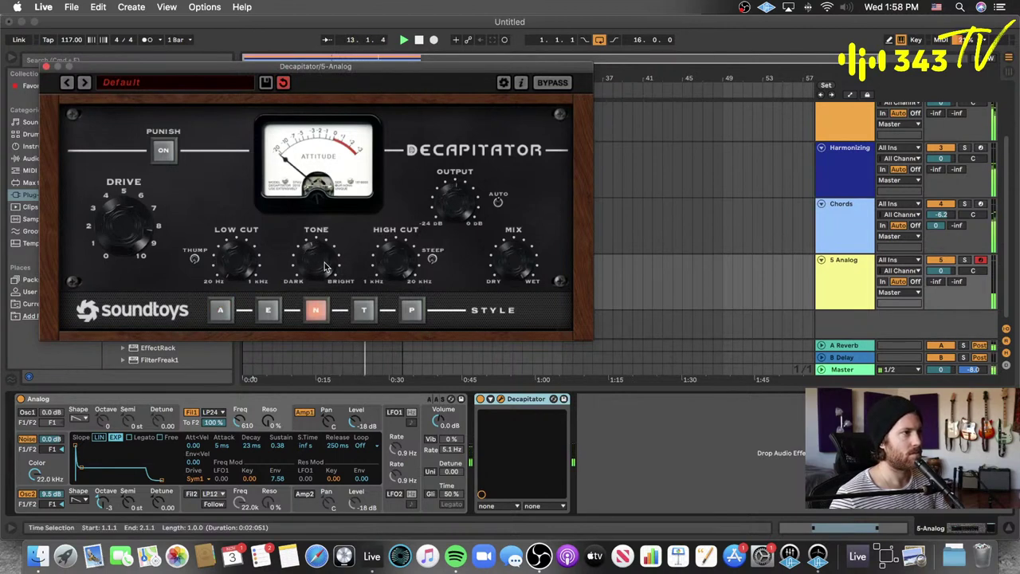
# - Set Analog's filter 1 decay to 43 ms and Amp 1 to 1.94 s decay and 0.04 sustain, and close the Decapitator window
pyautogui.moveTo(255, 447); pyautogui.dragTo(255, 441)
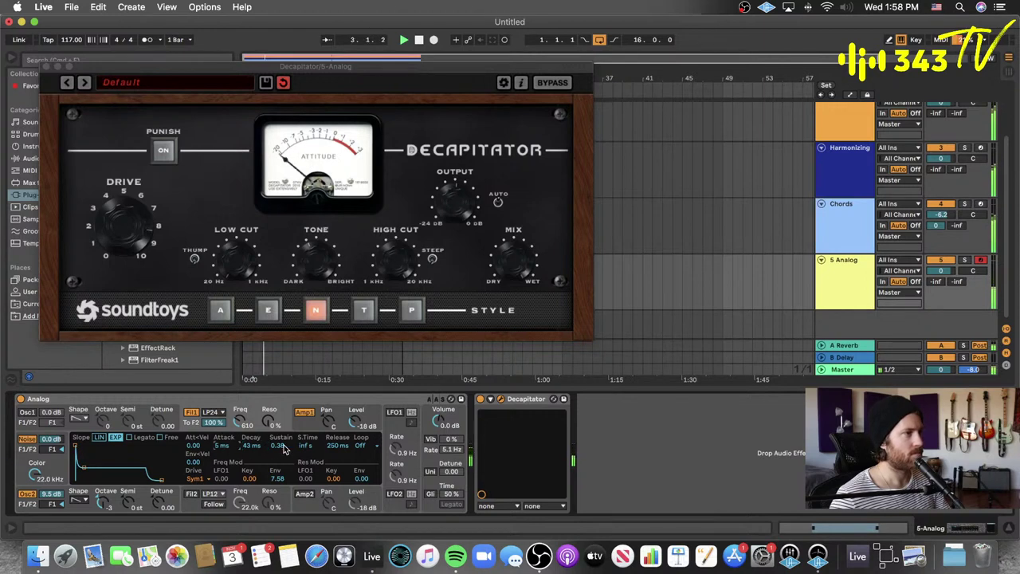
pyautogui.click(305, 414)
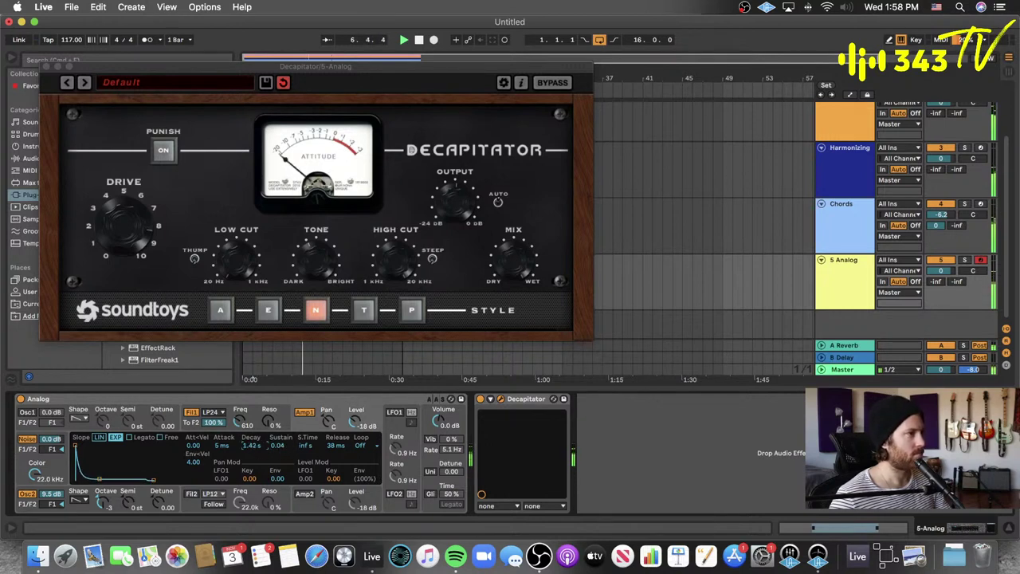
pyautogui.click(45, 67)
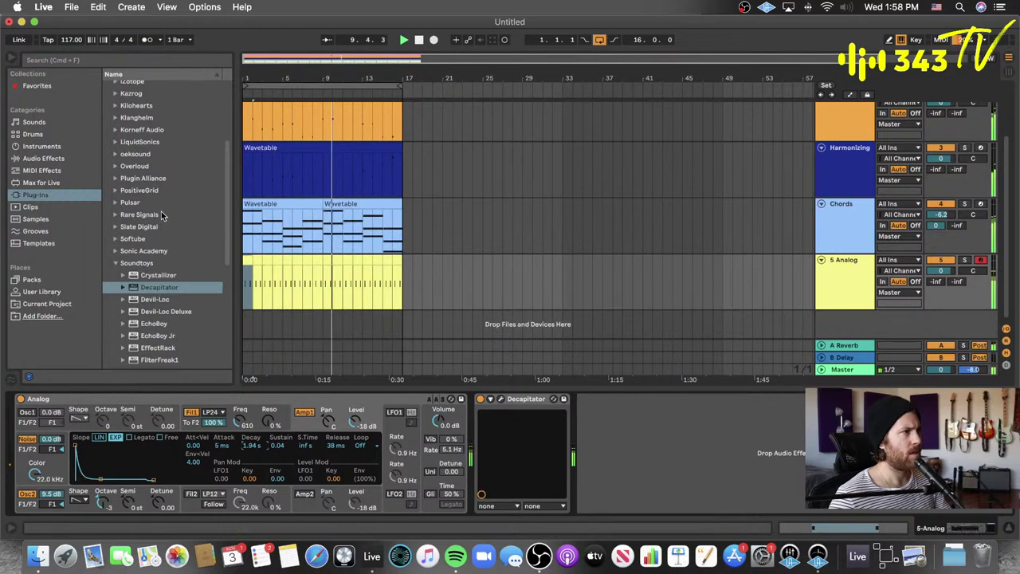
# - Look through the Universal Audio plug-ins for another effect
pyautogui.click(117, 264)
pyautogui.click(115, 325)
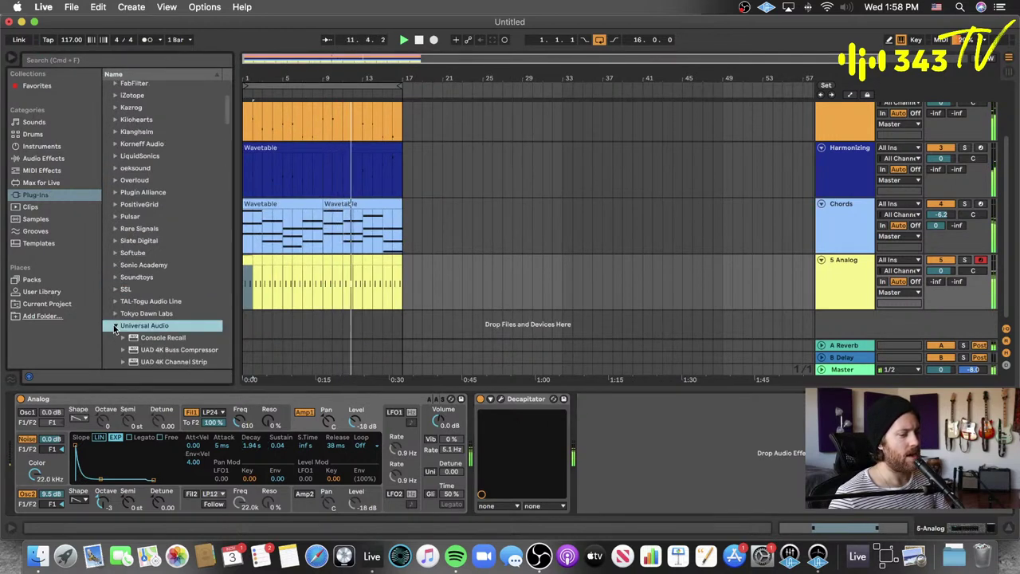
pyautogui.scroll(-5, 137, 326)
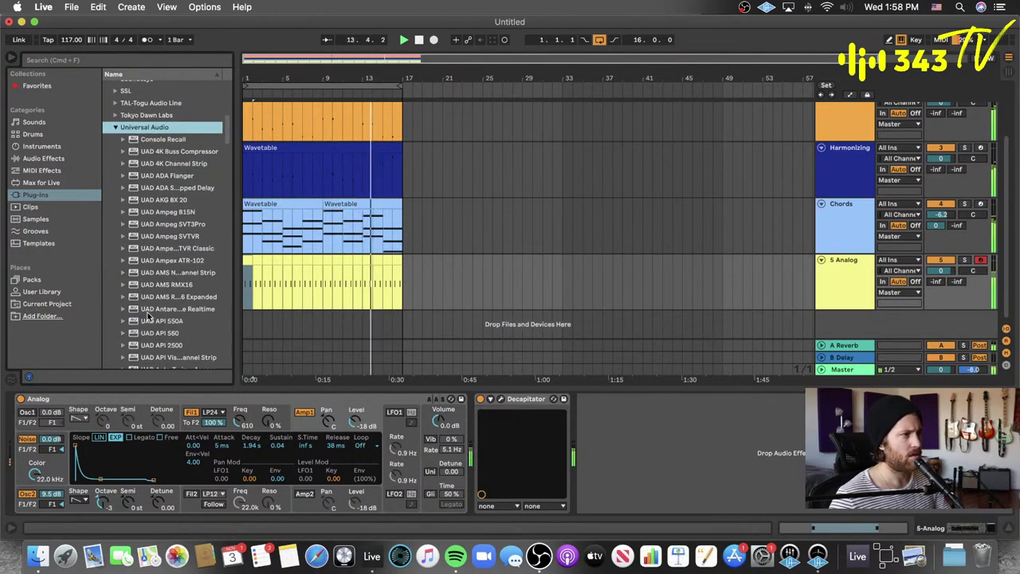
pyautogui.scroll(-8, 164, 251)
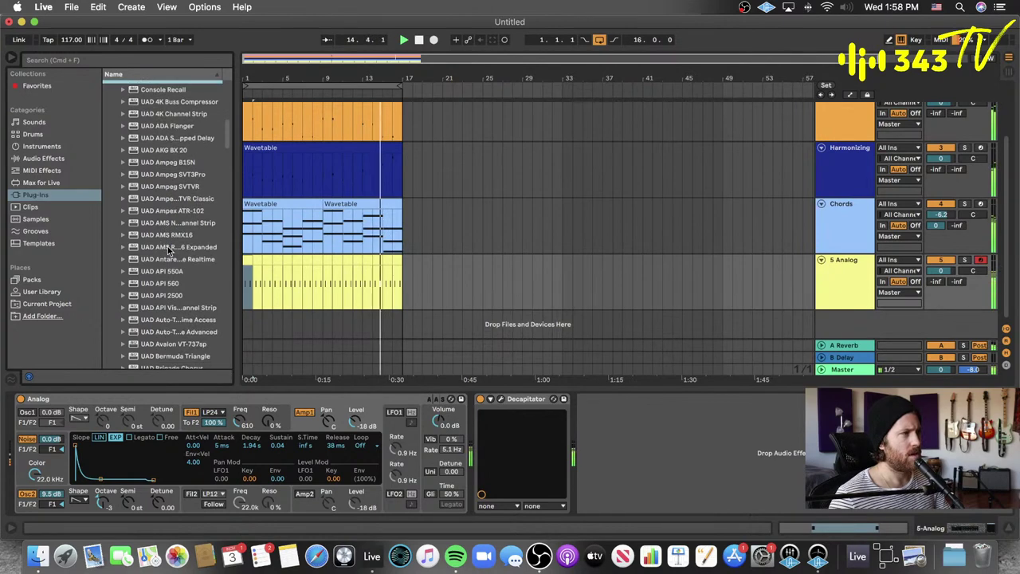
pyautogui.scroll(-20, 175, 245)
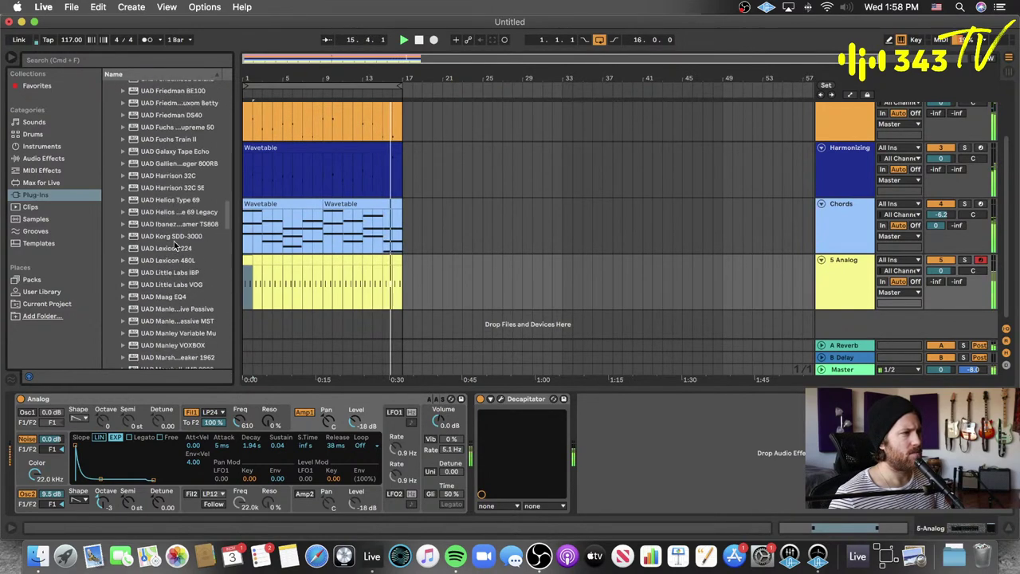
pyautogui.scroll(-5, 175, 246)
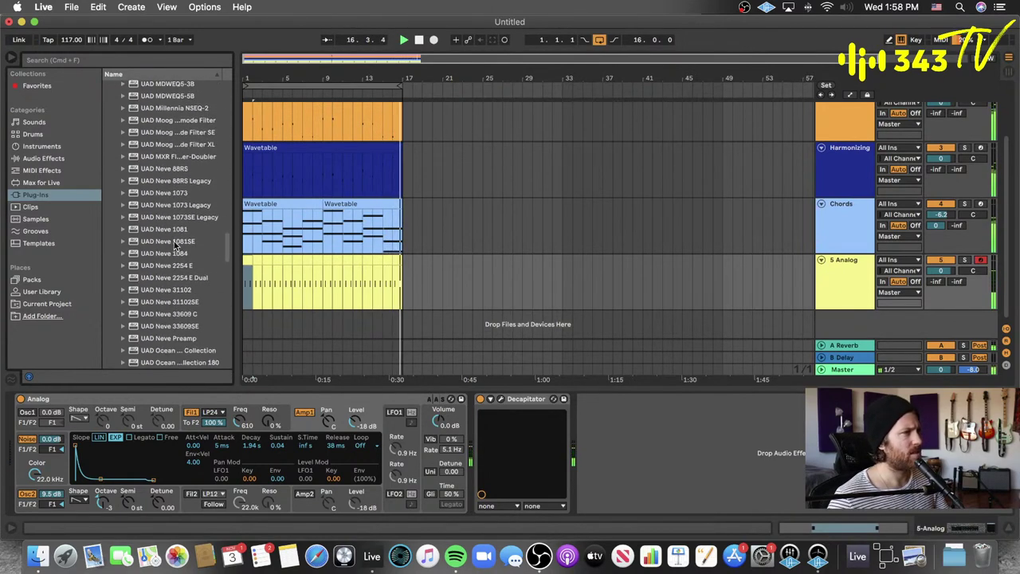
pyautogui.scroll(-10, 175, 245)
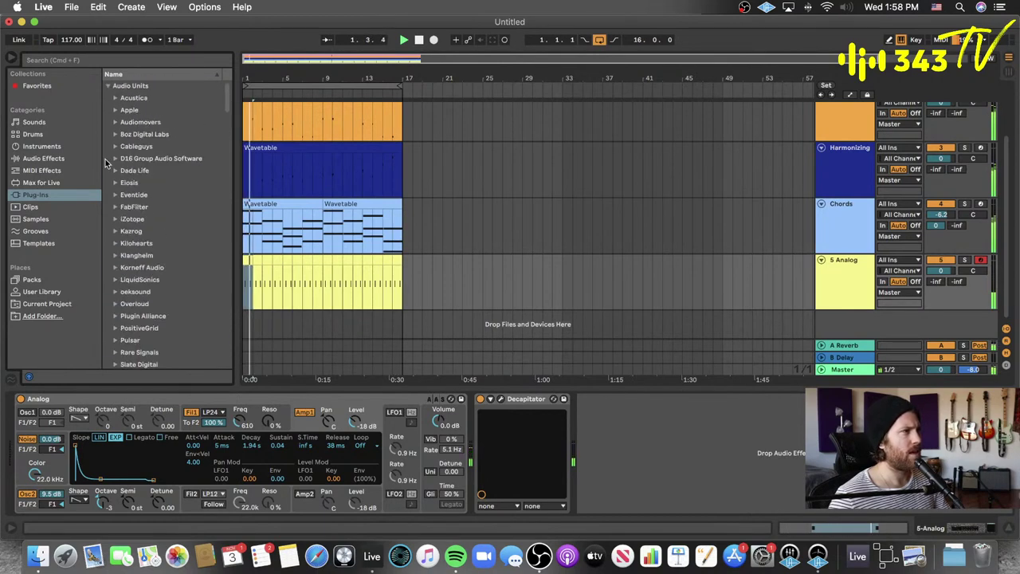
pyautogui.click(64, 162)
pyautogui.click(56, 196)
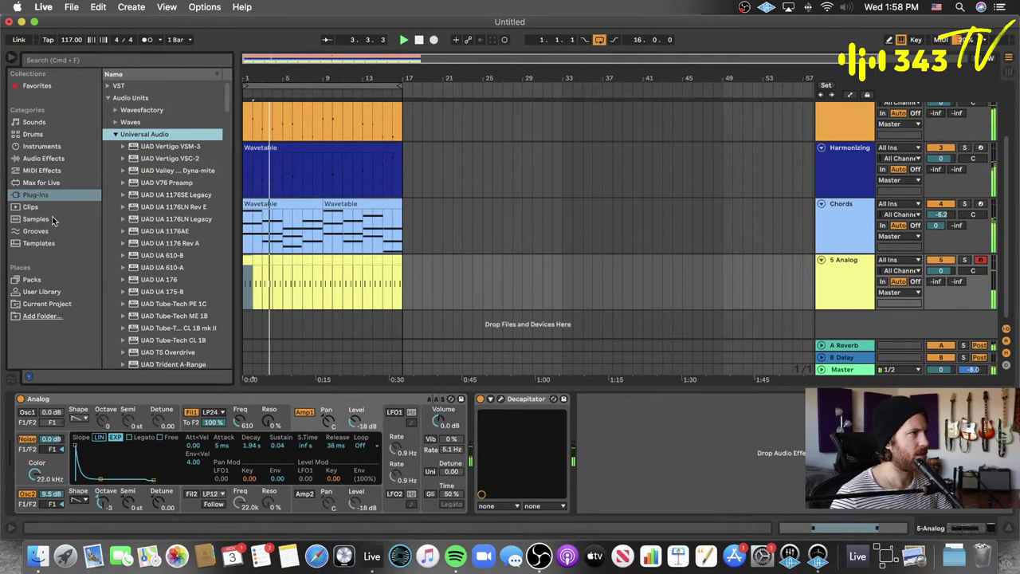
# - Search the samples for "kick" and audition the Kick 70s sounds
pyautogui.click(53, 221)
pyautogui.click(140, 57)
pyautogui.write('kick')
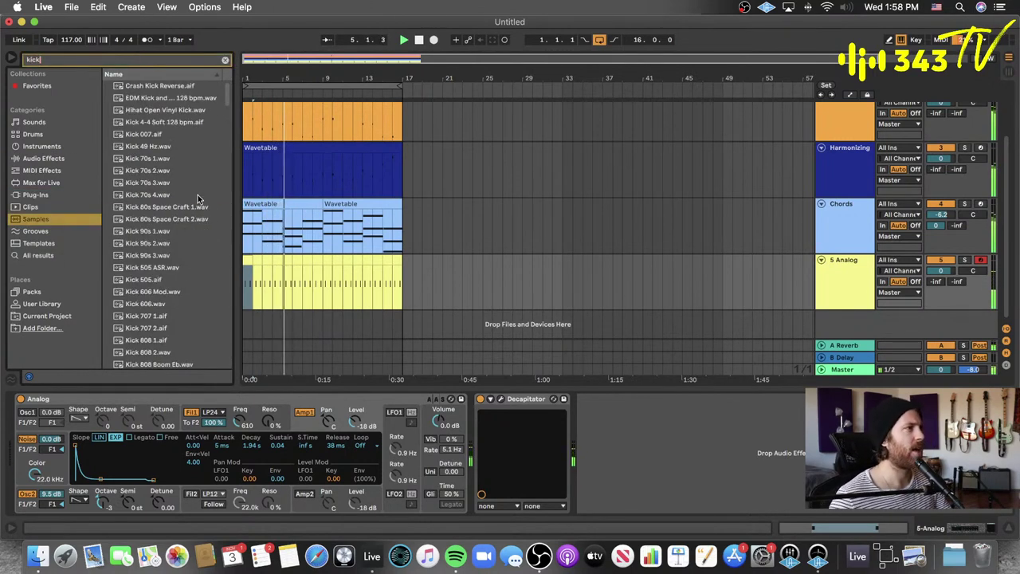
pyautogui.click(197, 195)
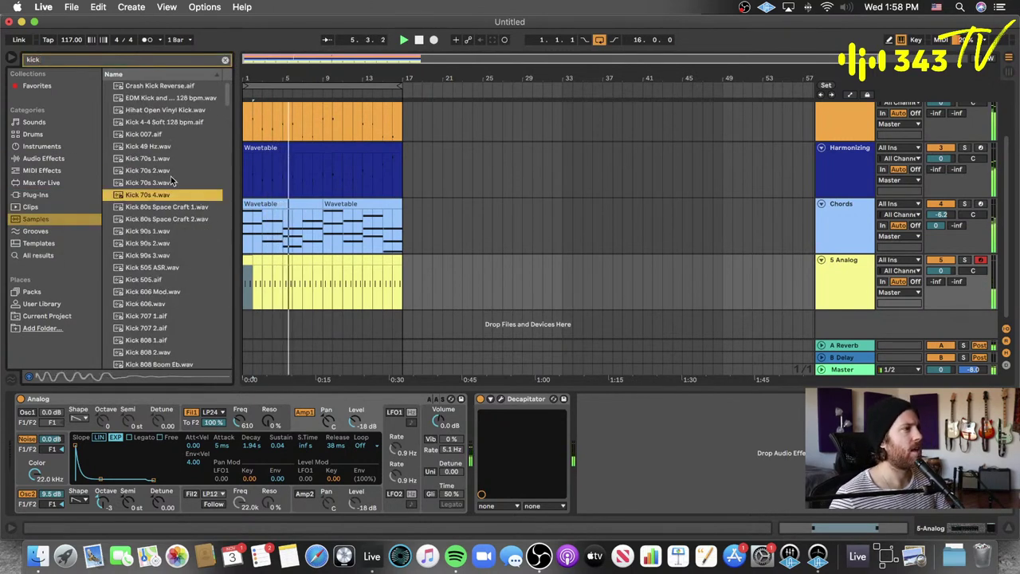
pyautogui.click(172, 173)
pyautogui.click(170, 196)
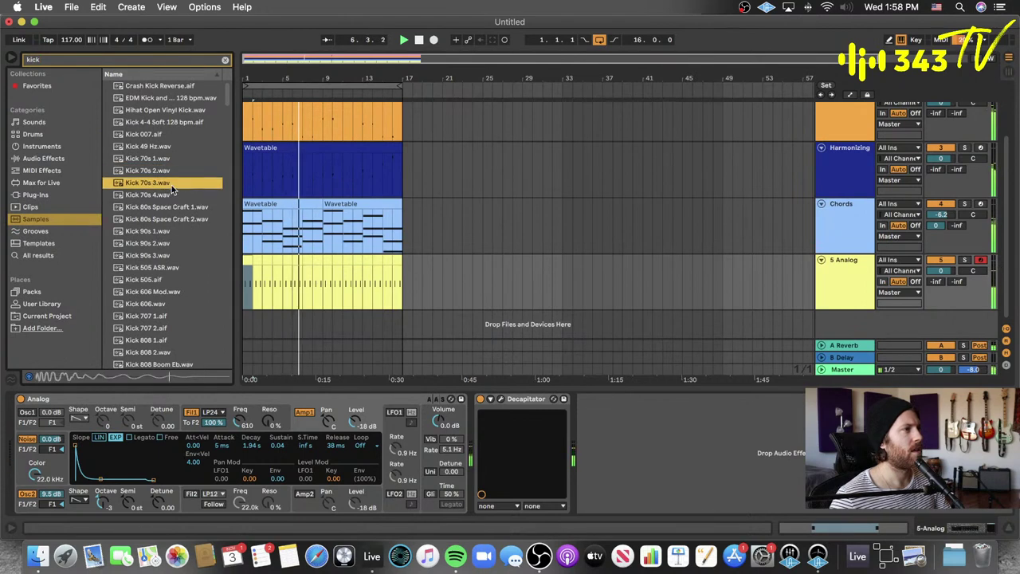
# - Audition more of the kick sample results, including Kick 808 1.aif
pyautogui.scroll(-1, 175, 365)
pyautogui.click(182, 329)
pyautogui.click(182, 317)
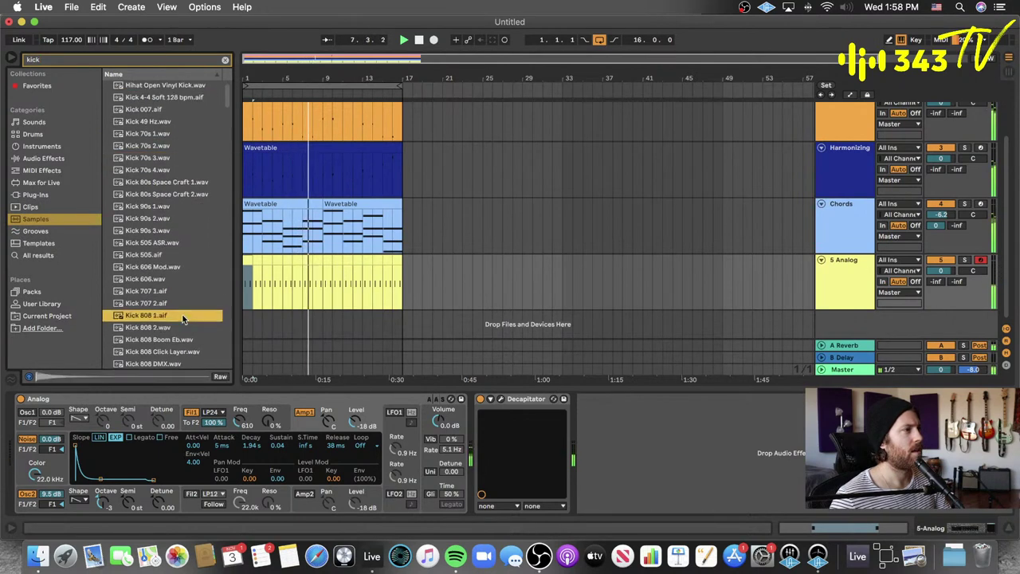
pyautogui.click(38, 555)
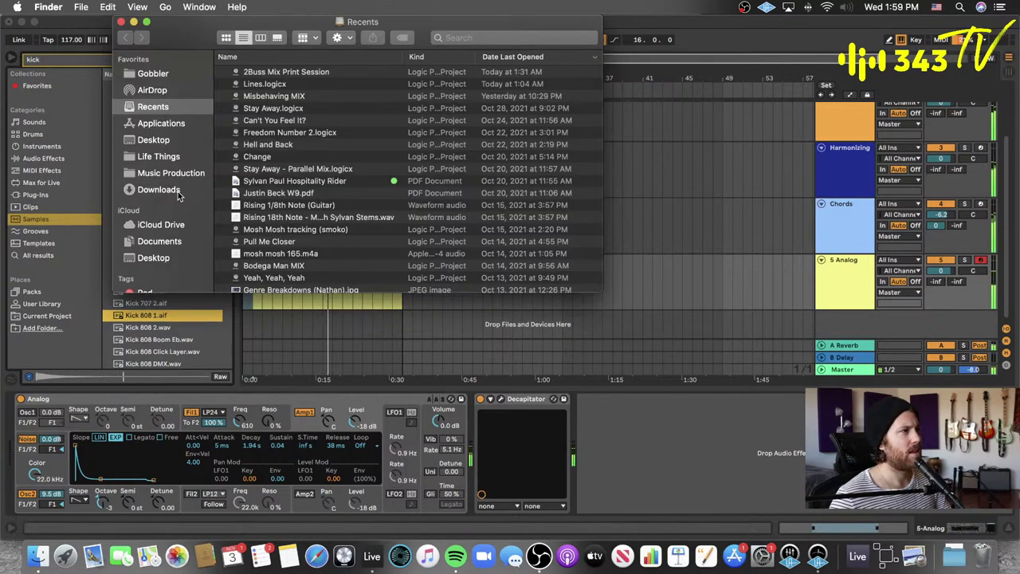
pyautogui.click(212, 358)
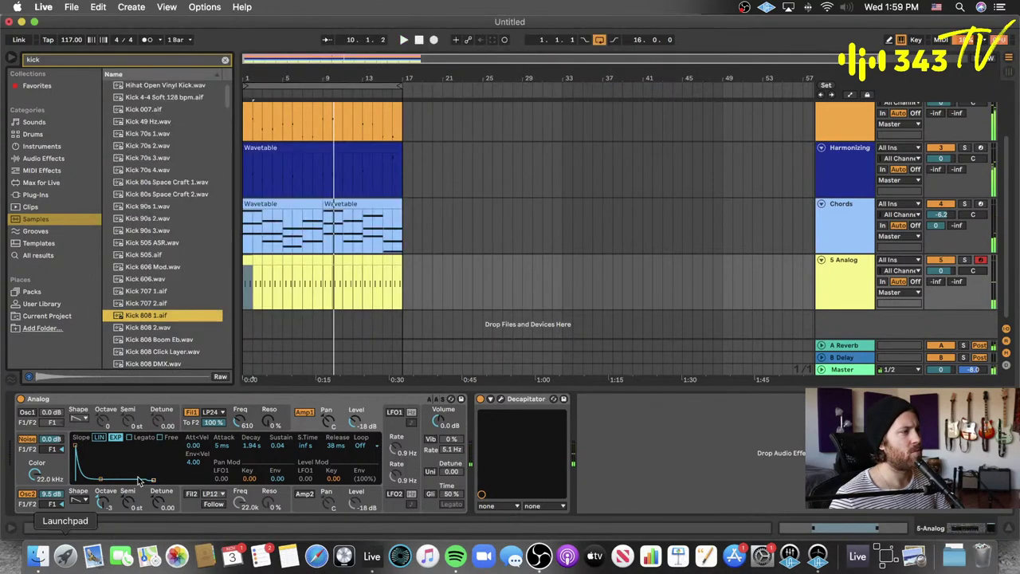
pyautogui.click(452, 310)
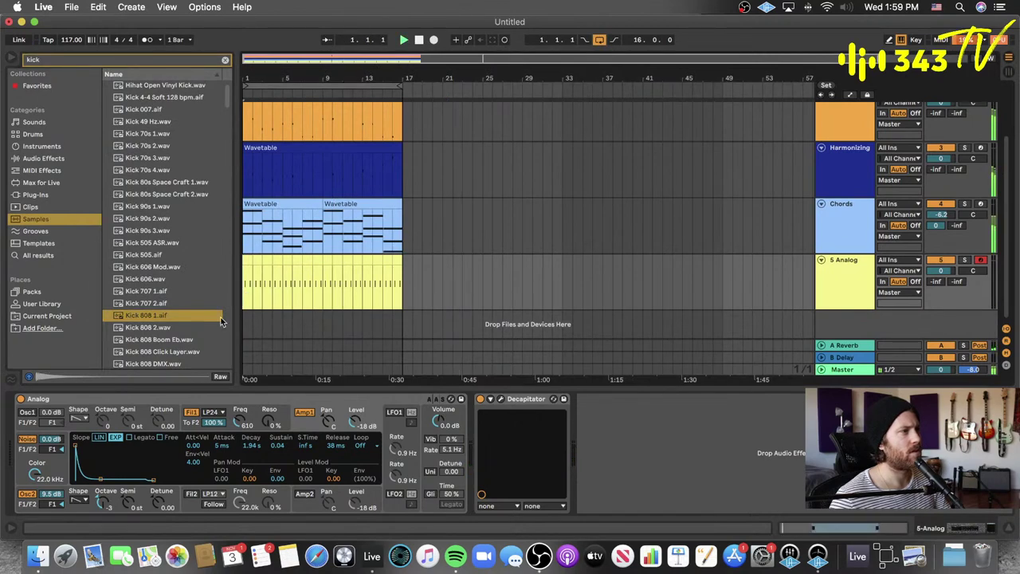
# - Switch to Finder and open the Samples folder inside Music Production
pyautogui.click(37, 555)
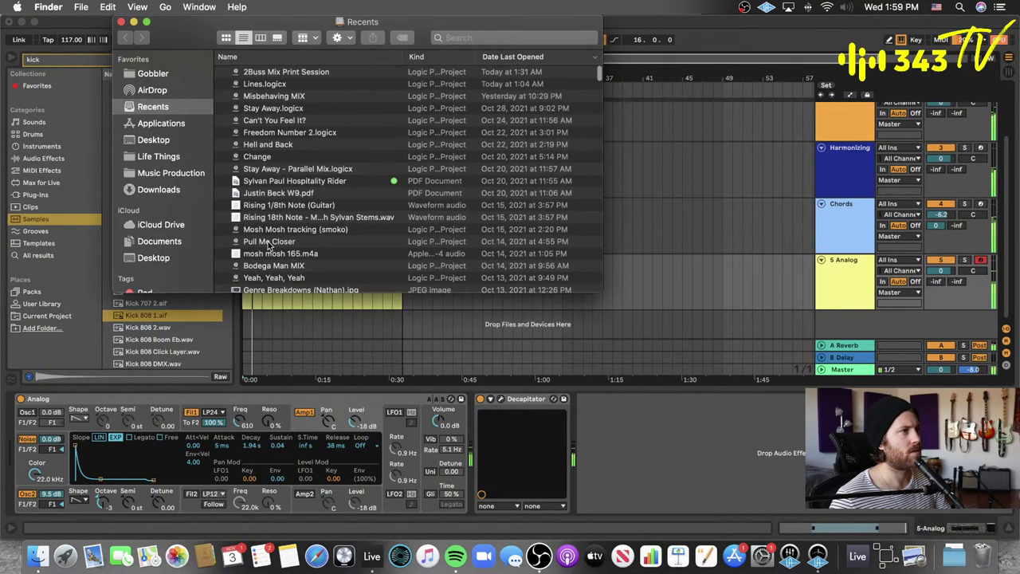
pyautogui.scroll(-3, 262, 237)
pyautogui.scroll(3, 262, 236)
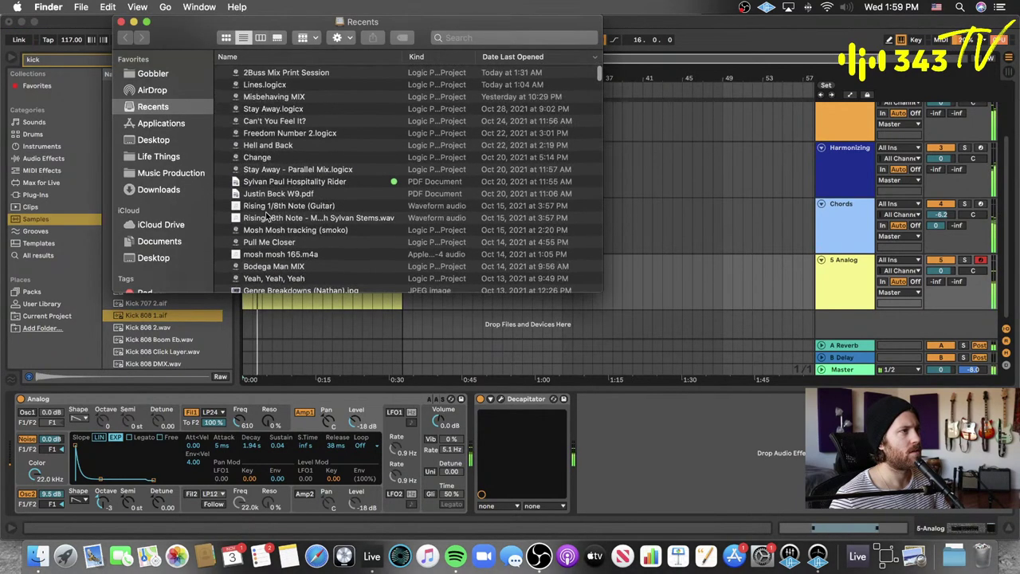
pyautogui.click(177, 174)
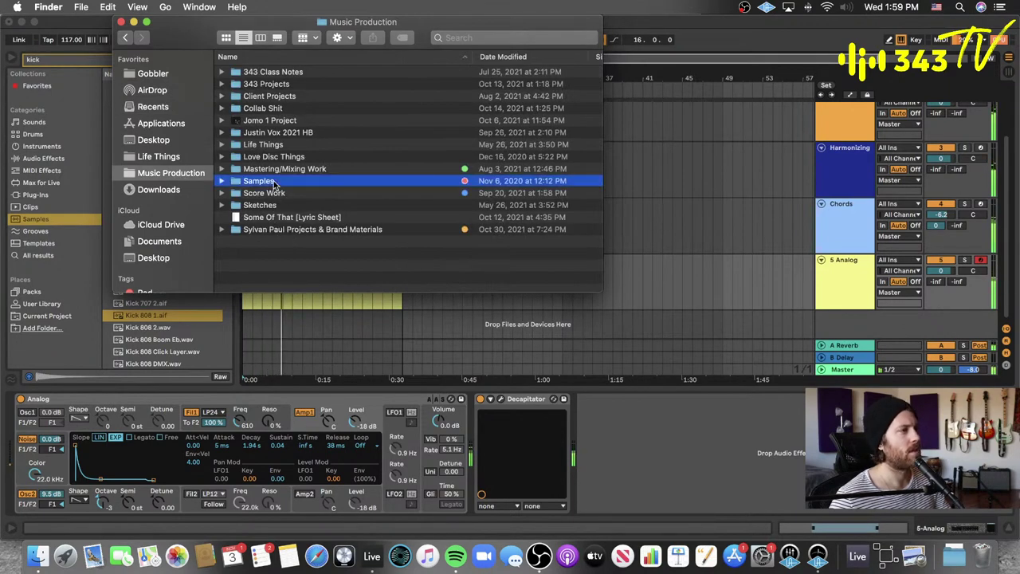
pyautogui.doubleClick(274, 182)
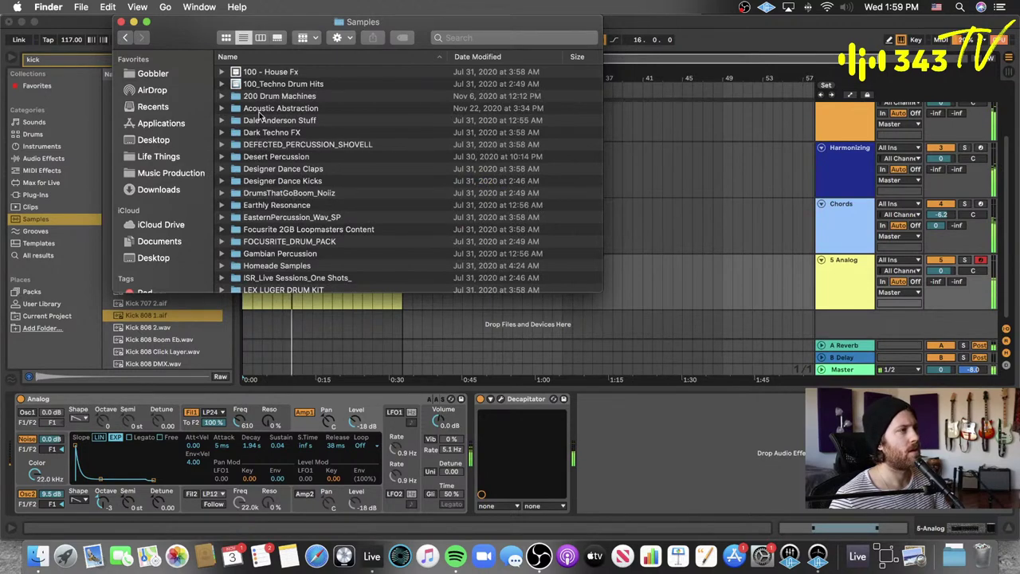
# - Expand the 200 Drum Machines folder and find the kick samples in its Linn Linndrum subfolder
pyautogui.click(223, 96)
pyautogui.scroll(-10, 268, 145)
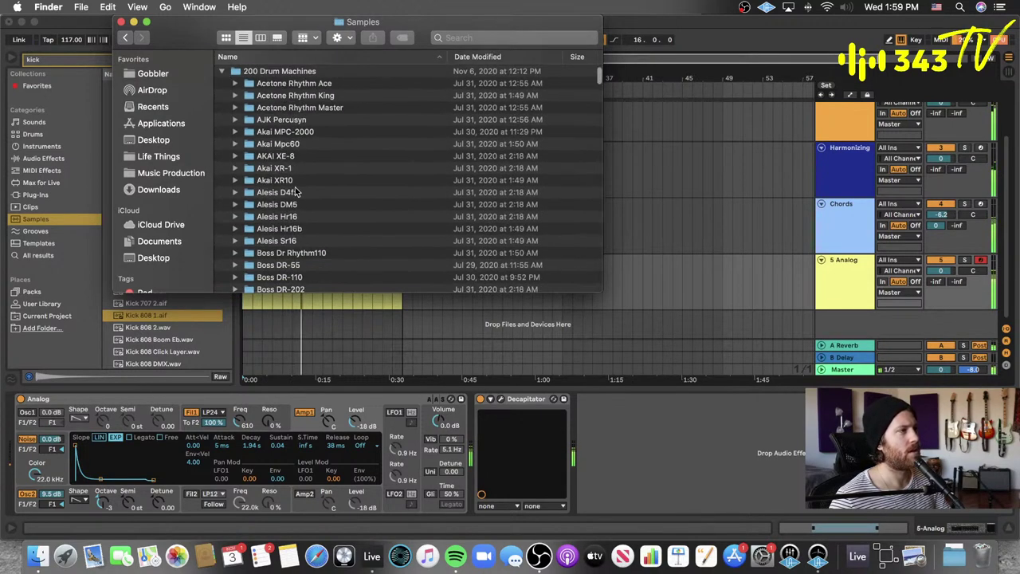
pyautogui.scroll(-15, 296, 192)
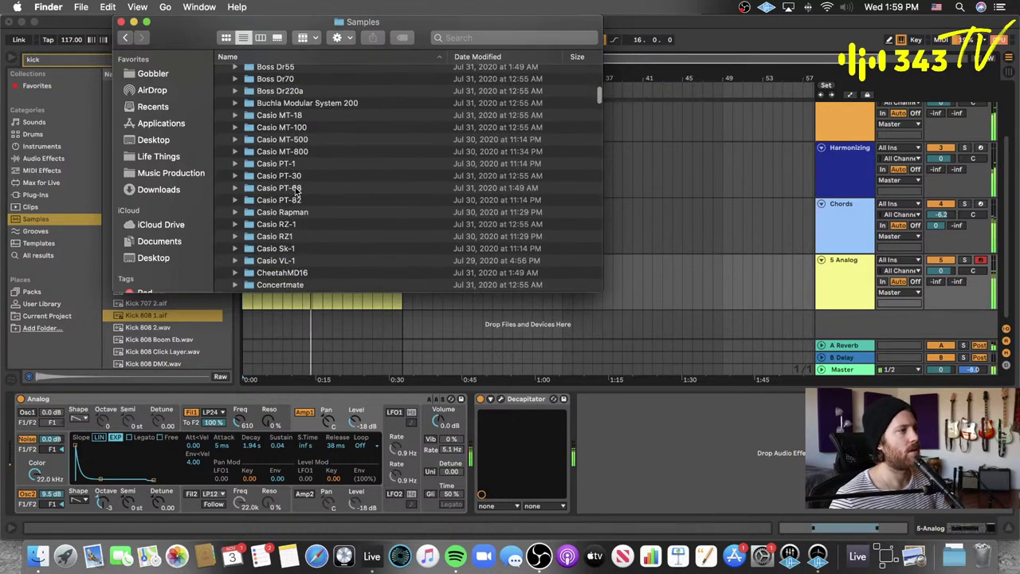
pyautogui.scroll(-15, 296, 192)
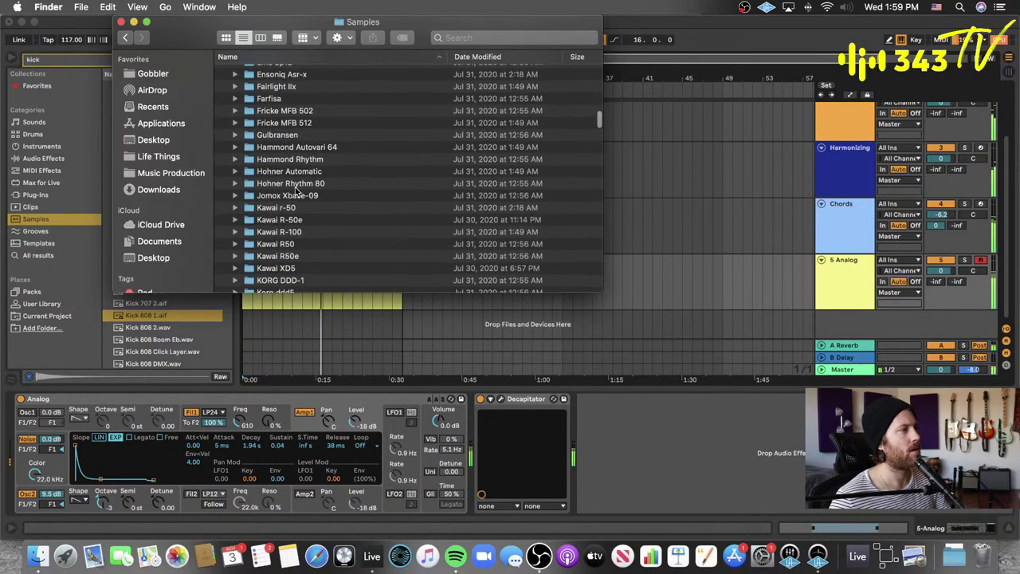
pyautogui.scroll(-6, 295, 191)
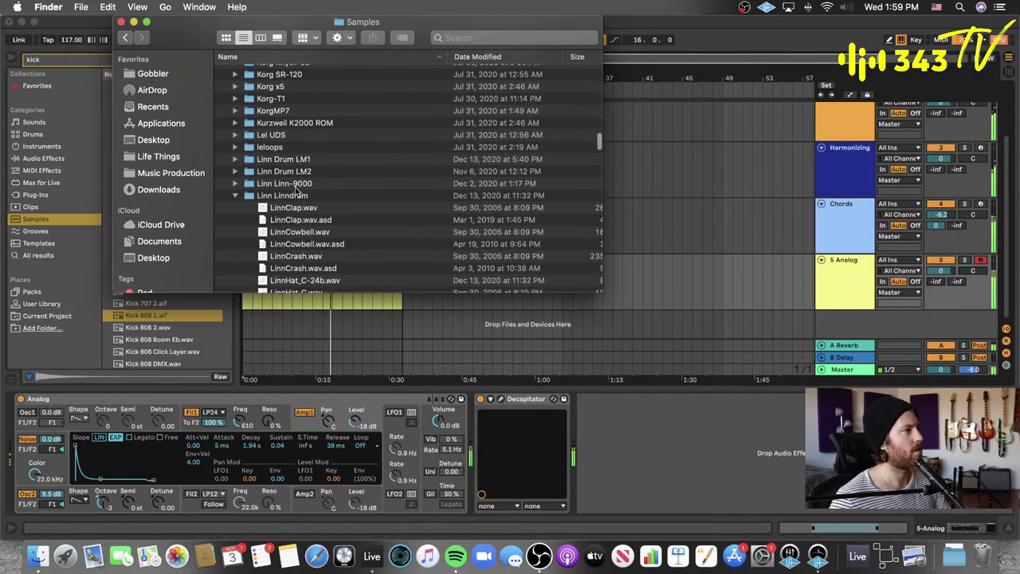
pyautogui.scroll(-3, 319, 207)
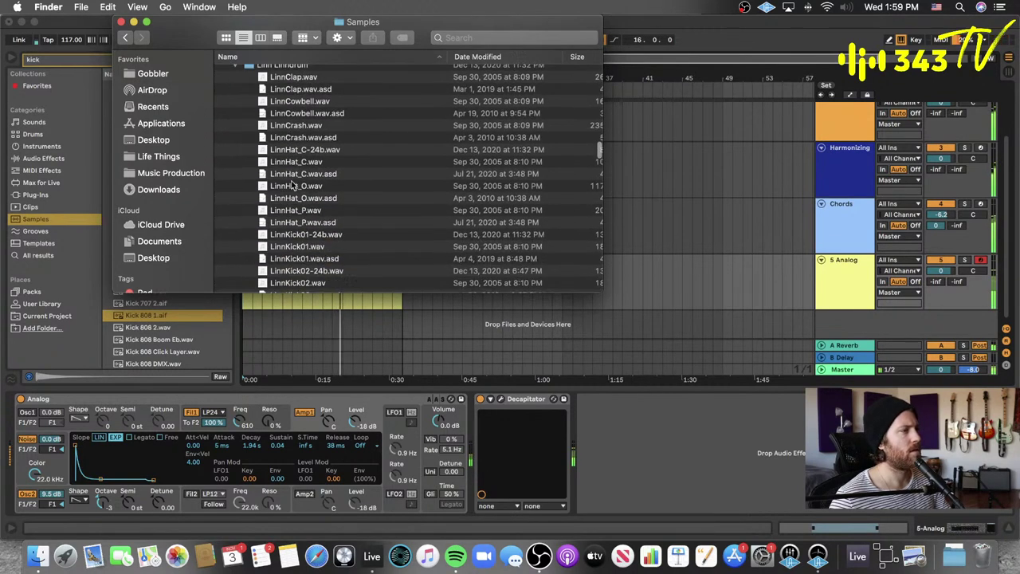
# - Preview LinnKick01.wav and add it at the start of the Live arrangement on a new audio track below Analog
pyautogui.click(357, 243)
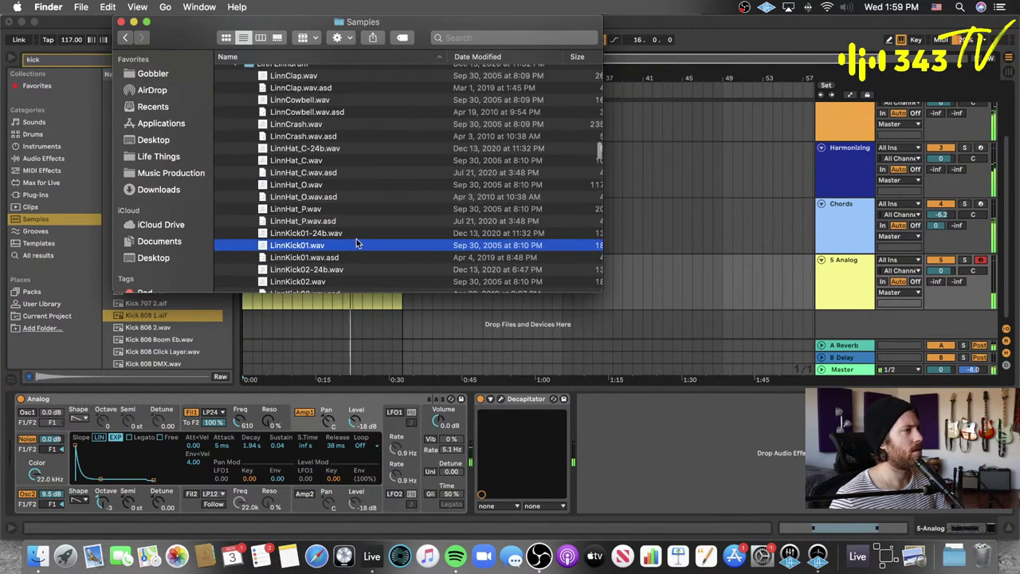
pyautogui.press('space')
pyautogui.press('space')
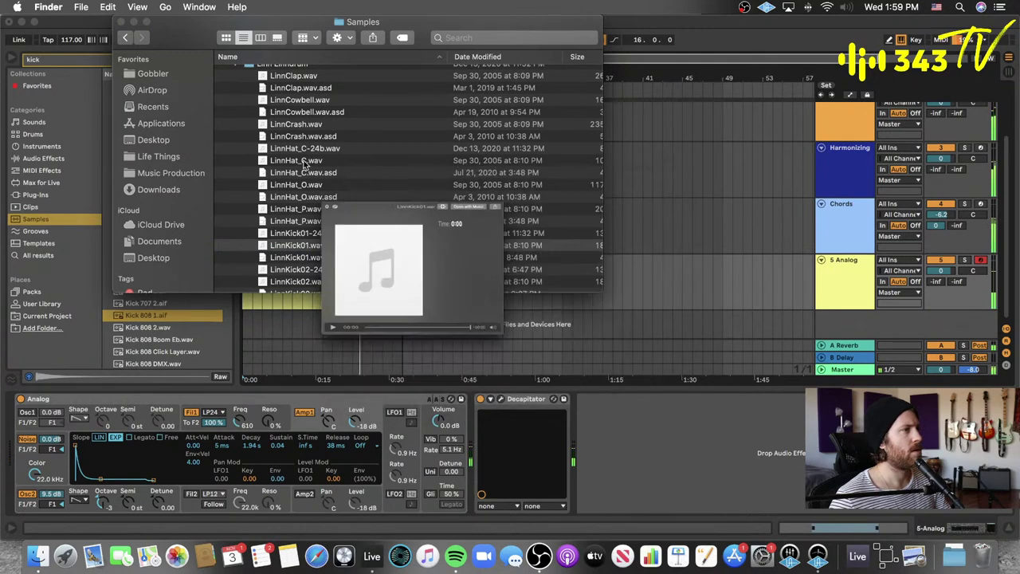
pyautogui.moveTo(181, 24); pyautogui.dragTo(531, 24)
pyautogui.moveTo(668, 244); pyautogui.dragTo(245, 321)
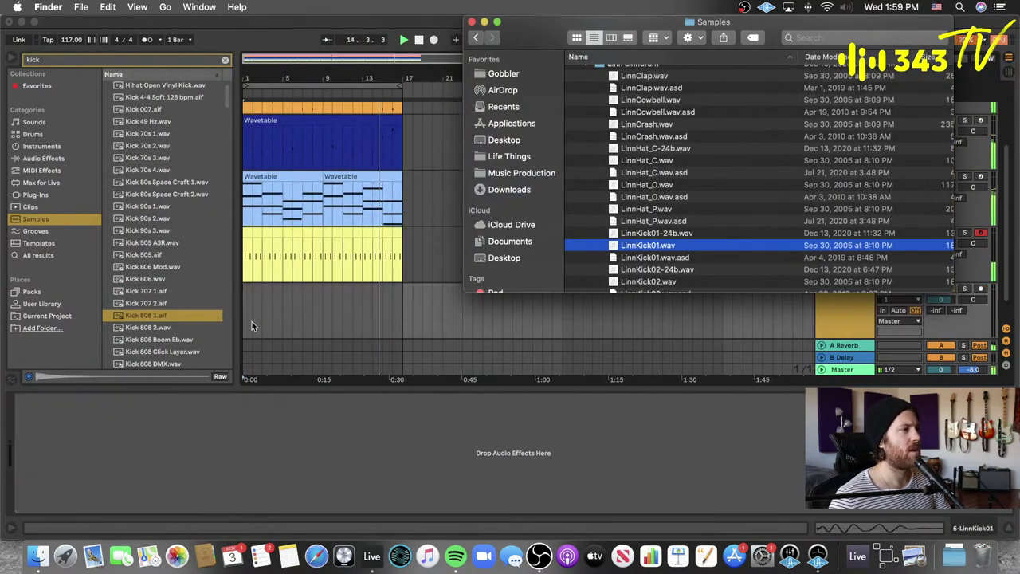
# - Repeat the LinnKick01 clip so a kick falls on each of the four beats of bar 1
pyautogui.click(261, 317)
pyautogui.press('+')
pyautogui.press('+')
pyautogui.press('+')
pyautogui.press('+')
pyautogui.press('+')
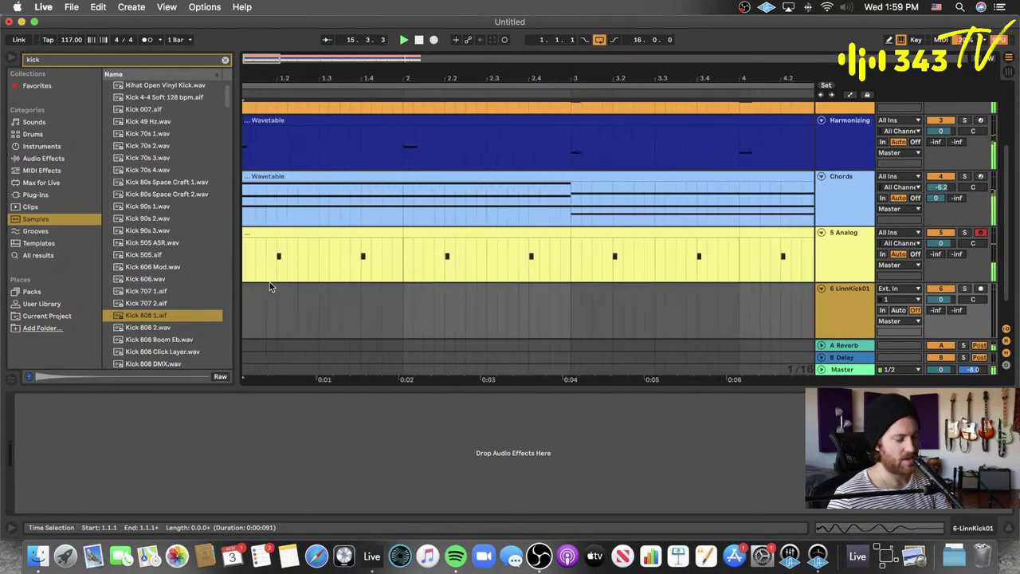
pyautogui.moveTo(247, 291); pyautogui.dragTo(451, 301)
pyautogui.click(411, 303)
pyautogui.press('-')
pyautogui.press('-')
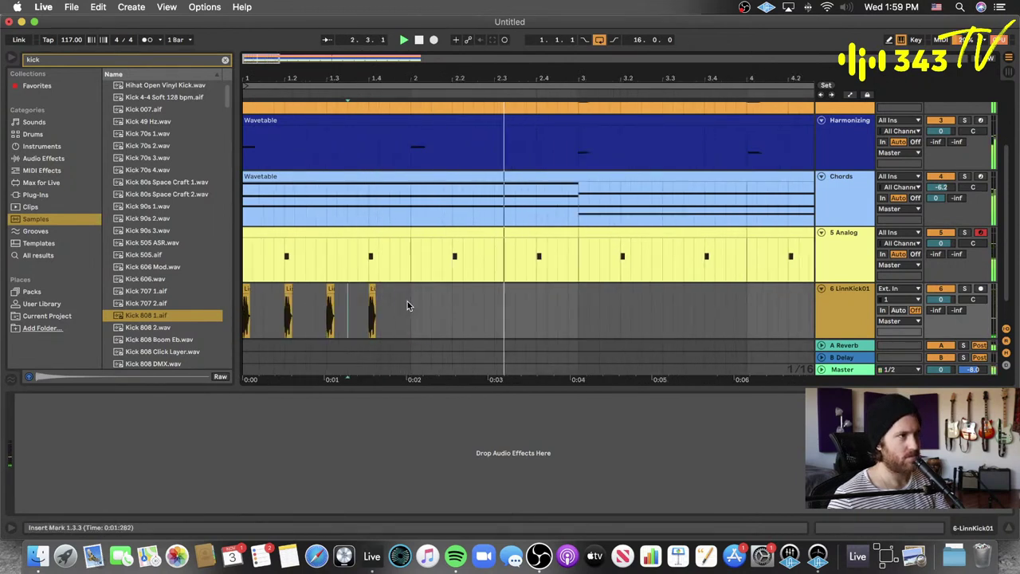
# - Listen to the kick pattern, delete the kick on beat 1.2, and replay from the start
pyautogui.press('space')
pyautogui.press('space')
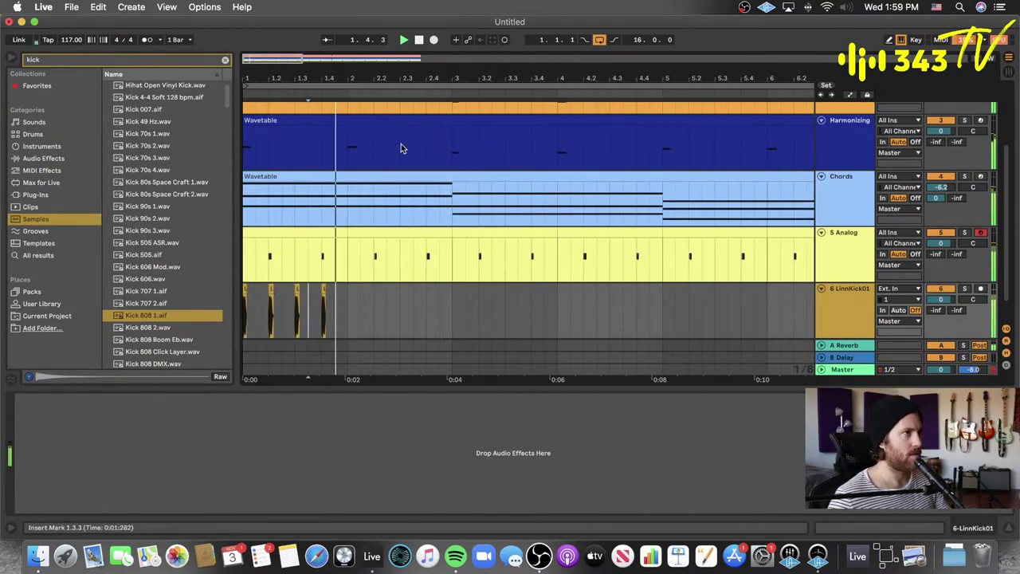
pyautogui.click(418, 40)
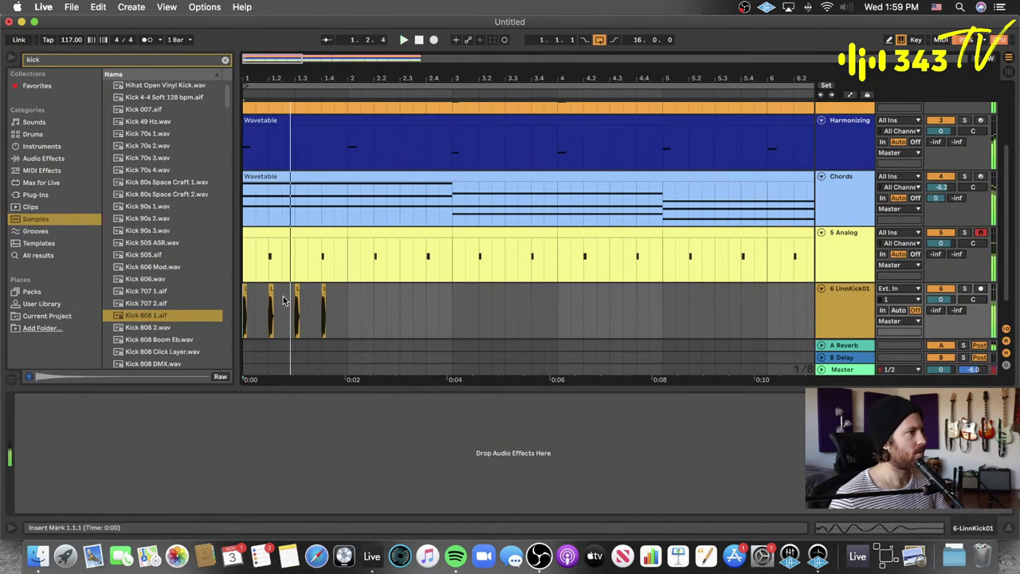
pyautogui.moveTo(282, 300); pyautogui.dragTo(261, 311)
pyautogui.press('space')
pyautogui.click(419, 40)
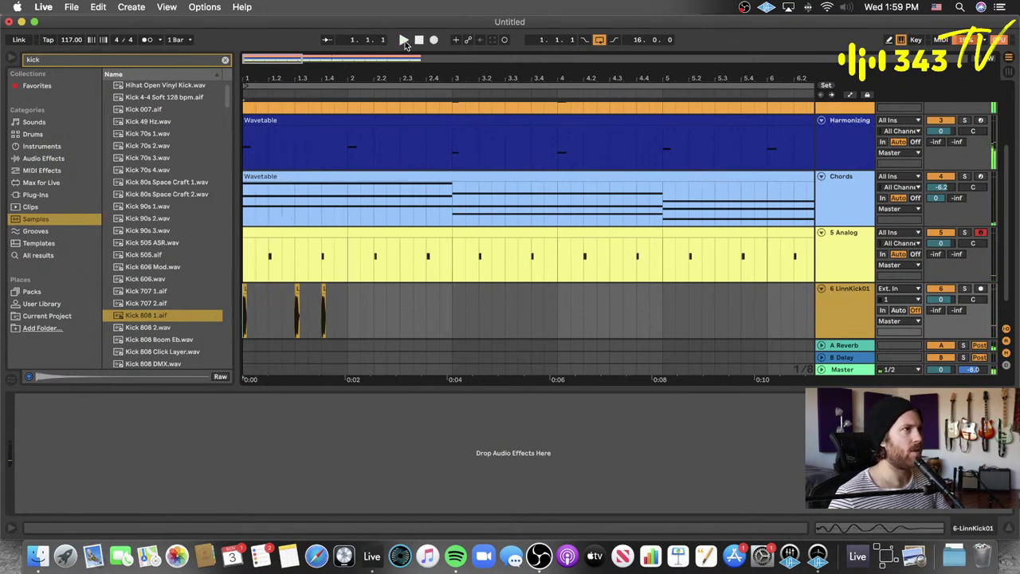
pyautogui.click(403, 40)
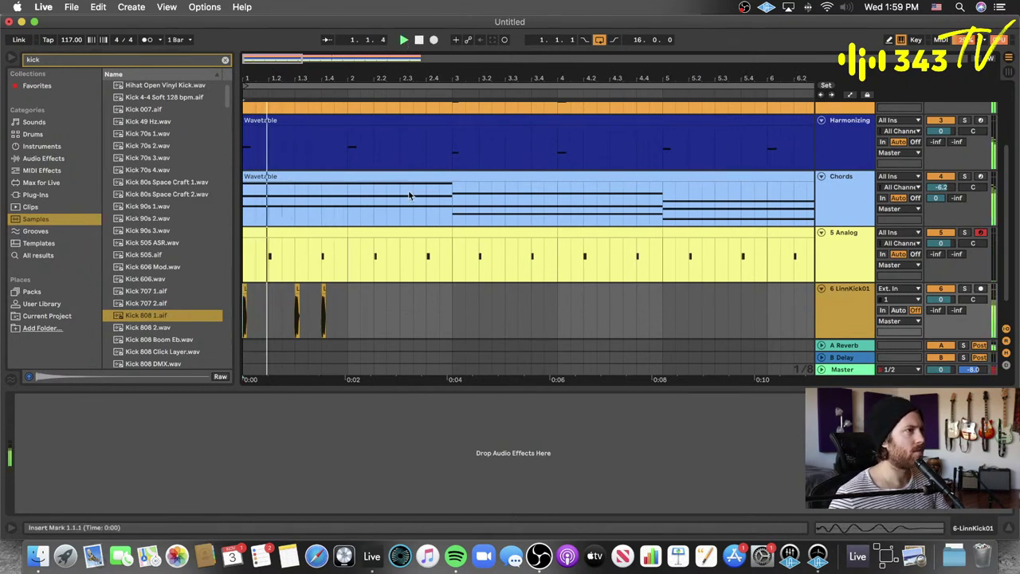
# - Try the beat 1.3 kick two sixteenths earlier at 1.2.3, listen, and return it to 1.3
pyautogui.click(297, 288)
pyautogui.press('+')
pyautogui.press('+')
pyautogui.hscroll(-3, 317, 284)
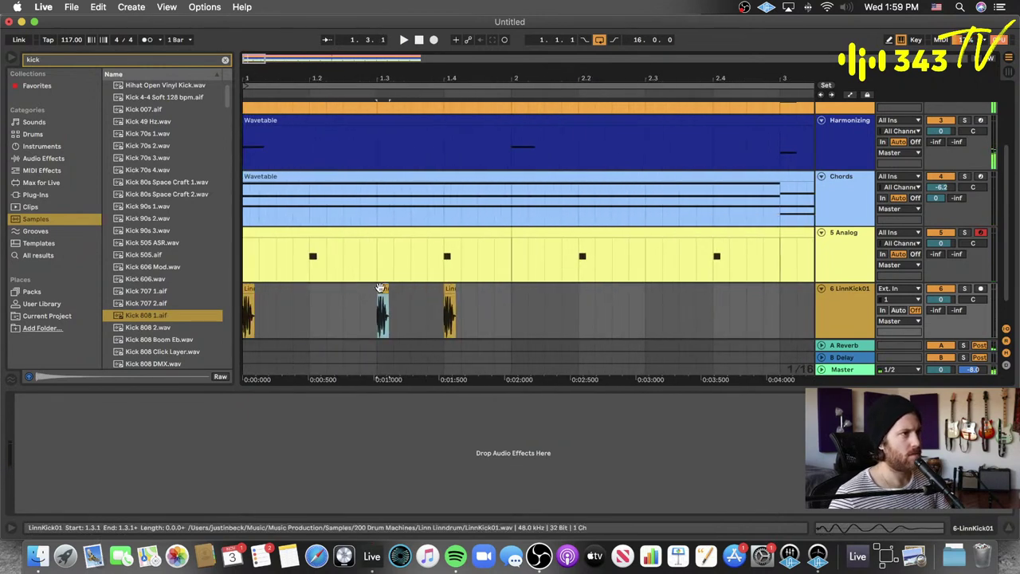
pyautogui.moveTo(384, 303); pyautogui.dragTo(353, 300)
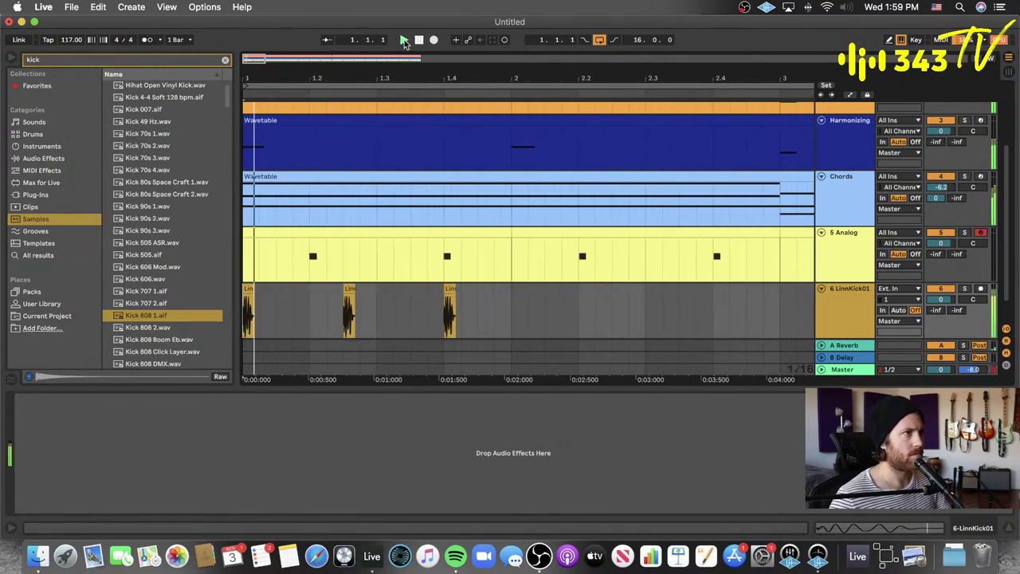
pyautogui.press('space')
pyautogui.moveTo(350, 289); pyautogui.dragTo(383, 293)
pyautogui.click(404, 40)
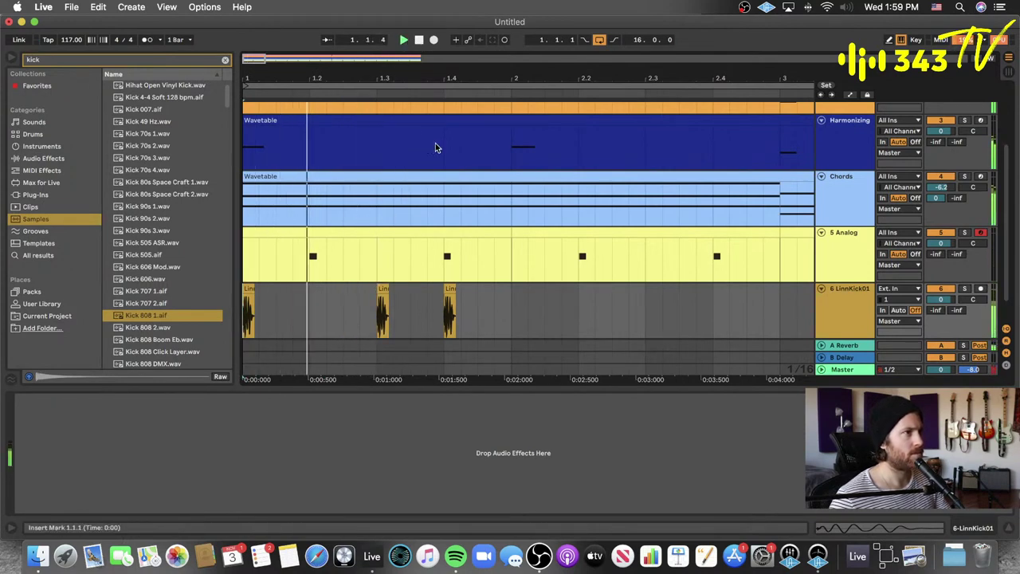
# - Move the beat 1.3 kick to 1.2.4 and the beat 1.4 kick to 1.3.3, and play the pattern
pyautogui.press('space')
pyautogui.moveTo(380, 287); pyautogui.dragTo(365, 295)
pyautogui.moveTo(450, 290); pyautogui.dragTo(423, 301)
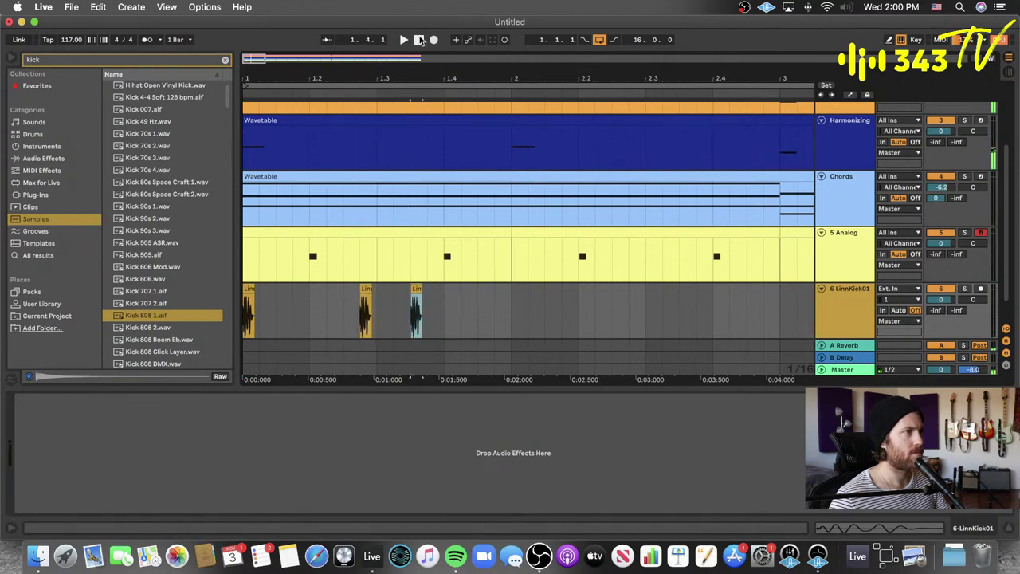
pyautogui.press('space')
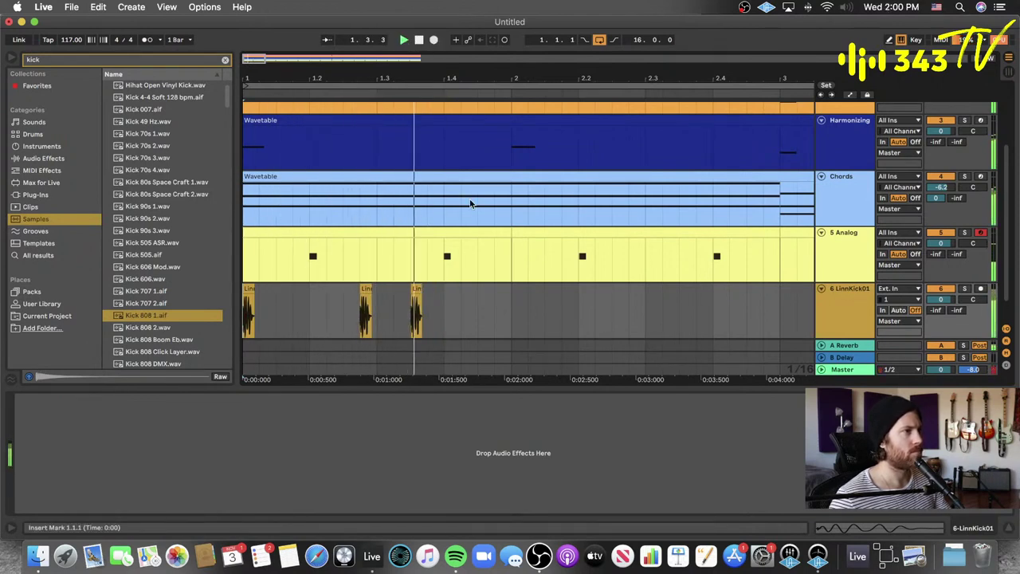
# - Duplicate the one-bar kick pattern along the LinnKick01 track until it fills all 16 bars
pyautogui.moveTo(508, 306); pyautogui.dragTo(244, 307)
pyautogui.press('super+d')
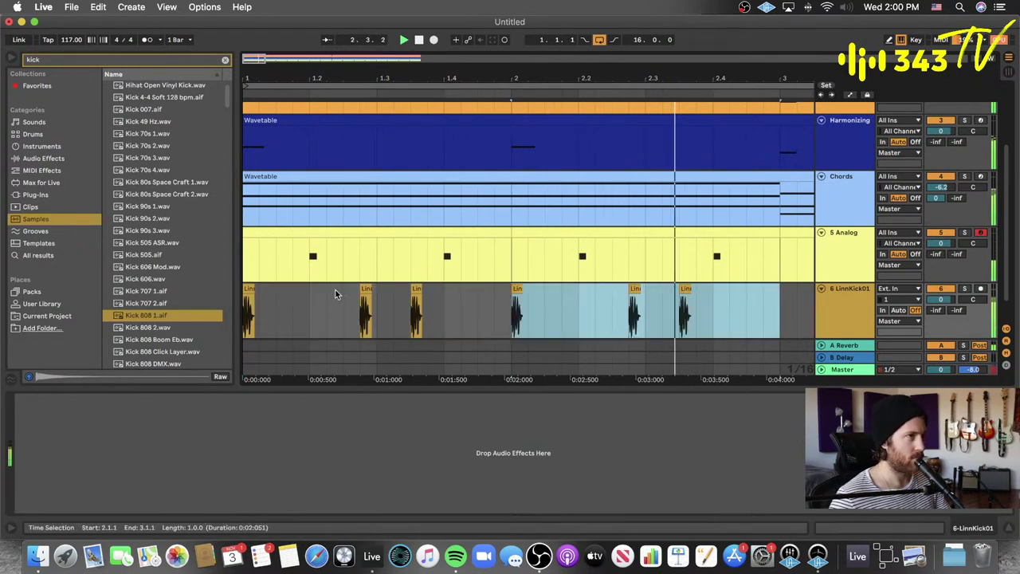
pyautogui.press('super+d')
pyautogui.press('super+d')
pyautogui.press('super+d')
pyautogui.press('-')
pyautogui.press('-')
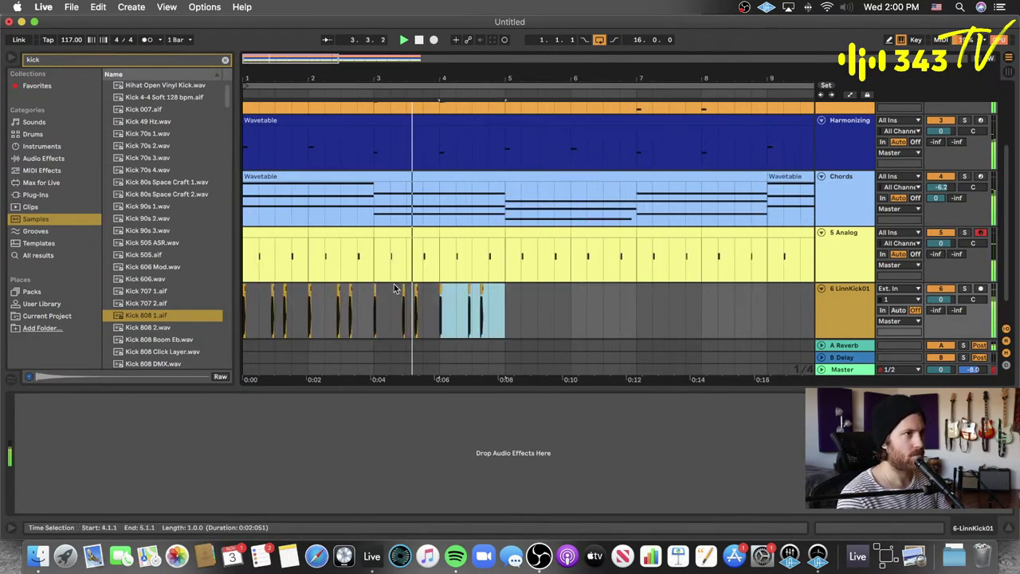
pyautogui.press('-')
pyautogui.press('super+d')
pyautogui.press('super+d')
pyautogui.press('super+d')
pyautogui.press('super+d')
pyautogui.press('super+d')
pyautogui.press('super+d')
pyautogui.press('super+d')
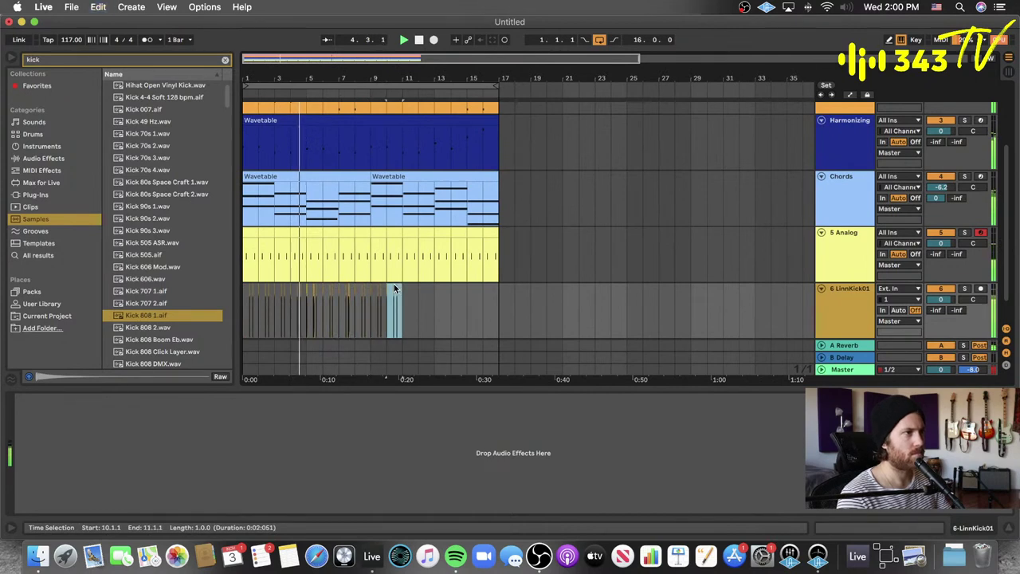
pyautogui.press('super+d')
pyautogui.press('super+d')
pyautogui.press('super+d')
pyautogui.press('super+d')
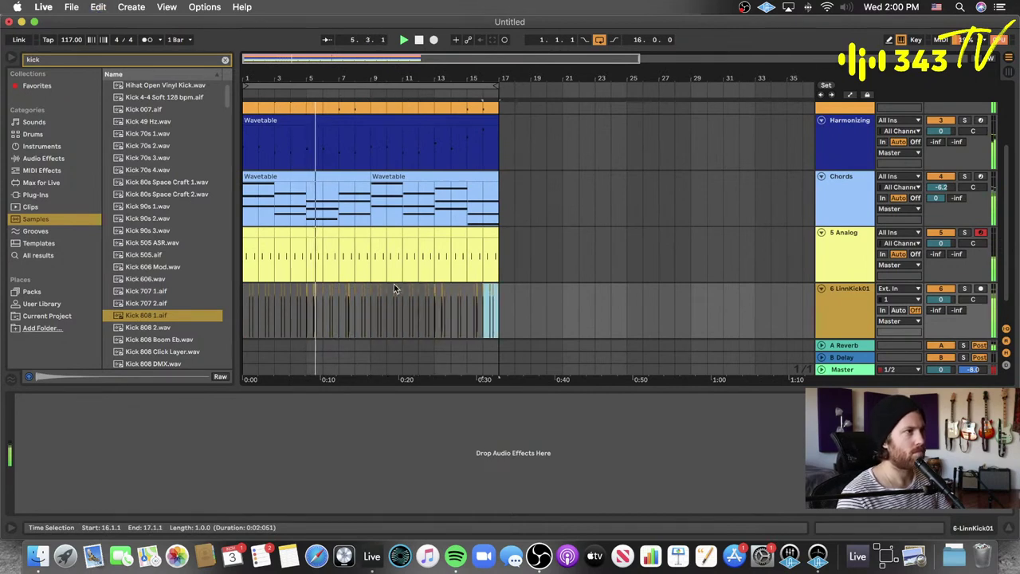
# - Select the LinnKick01 track, clear the kick sample search, and bring up the list of installed plug-ins
pyautogui.scroll(-10, 174, 283)
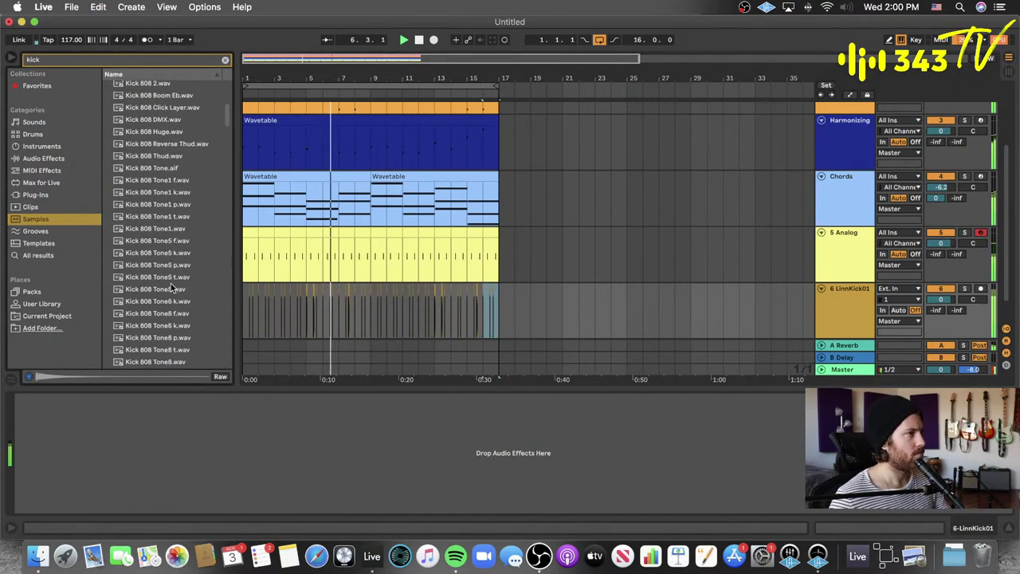
pyautogui.scroll(-5, 173, 279)
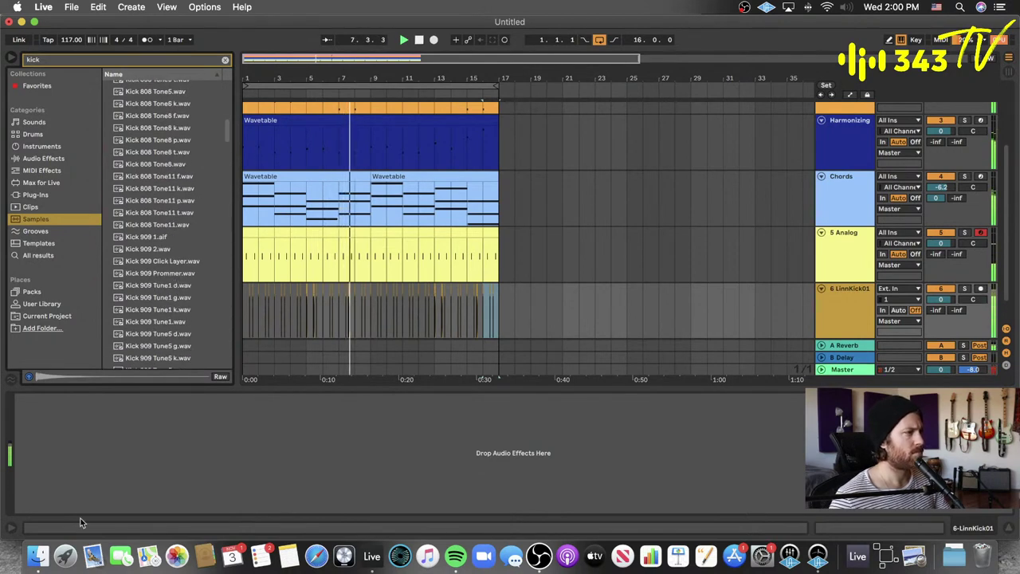
pyautogui.click(846, 316)
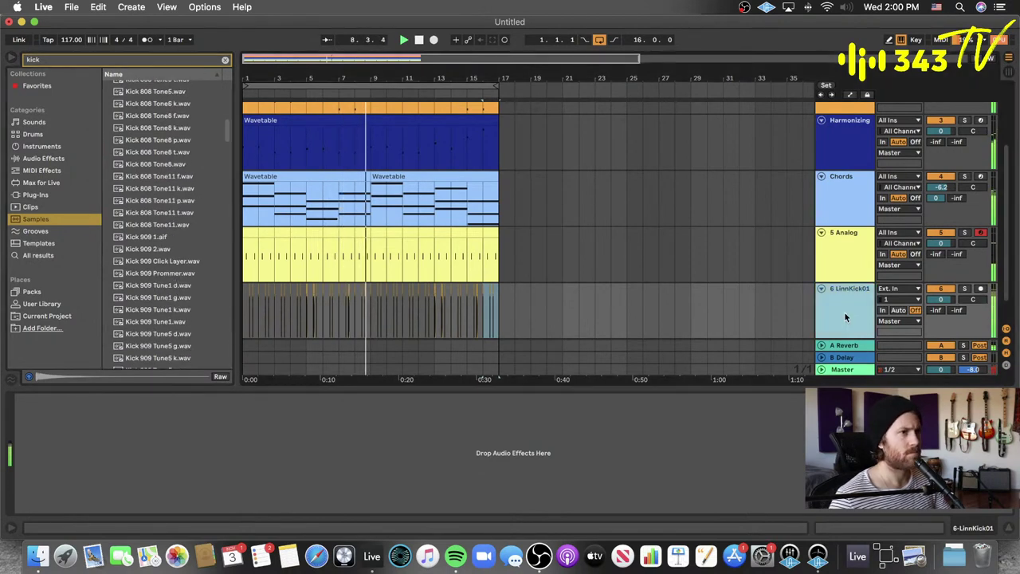
pyautogui.click(224, 60)
pyautogui.click(47, 194)
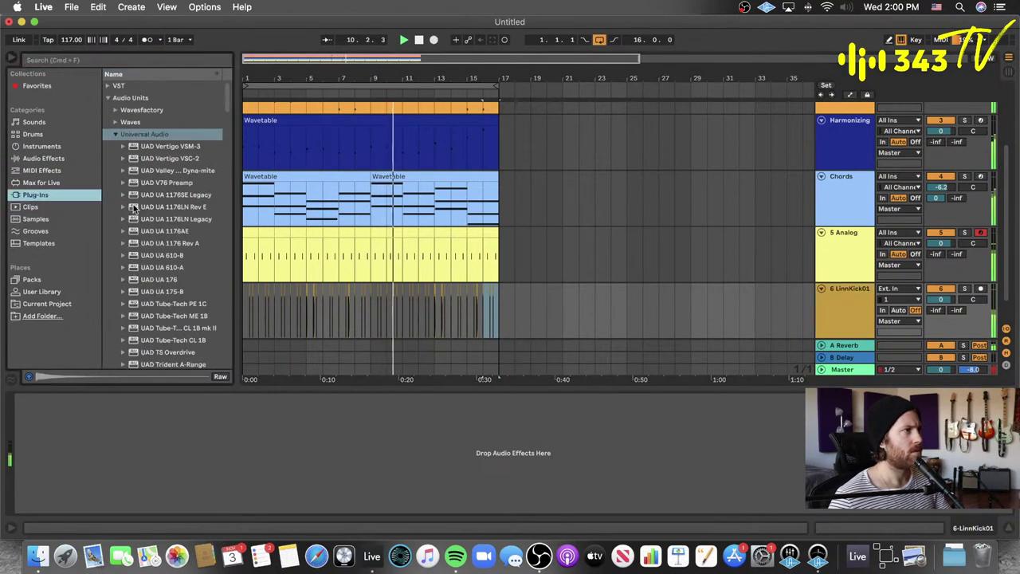
# - Find UAD Thermionic Culture Vulture among the Universal Audio plug-ins and add it to the LinnKick01 track
pyautogui.scroll(-3, 175, 235)
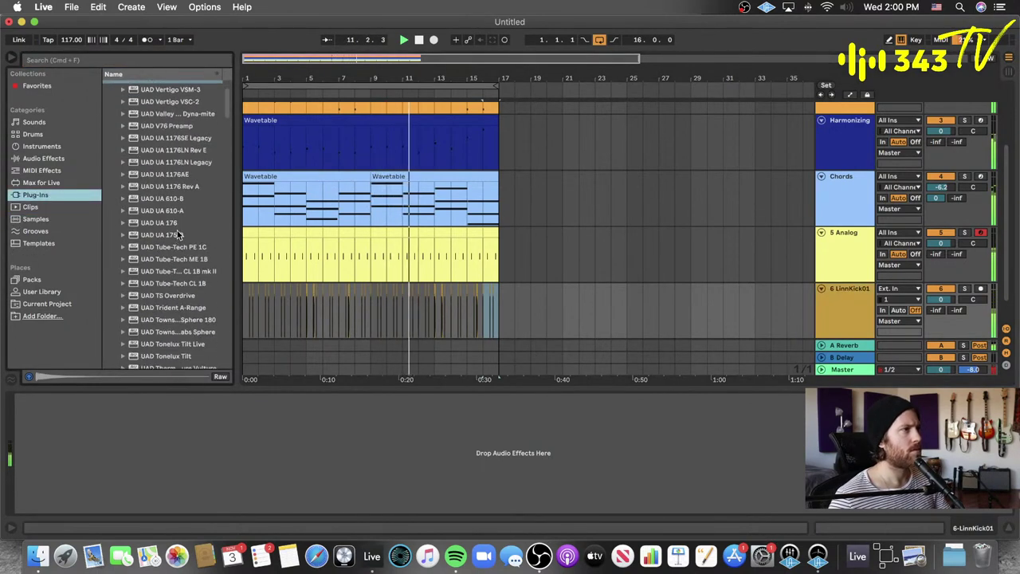
pyautogui.scroll(3, 179, 213)
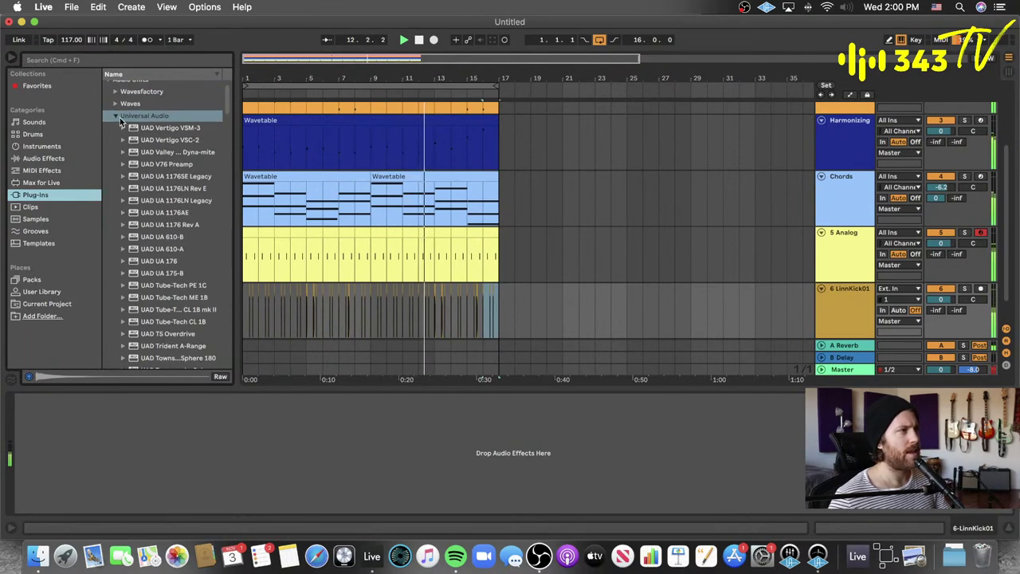
pyautogui.scroll(-15, 162, 225)
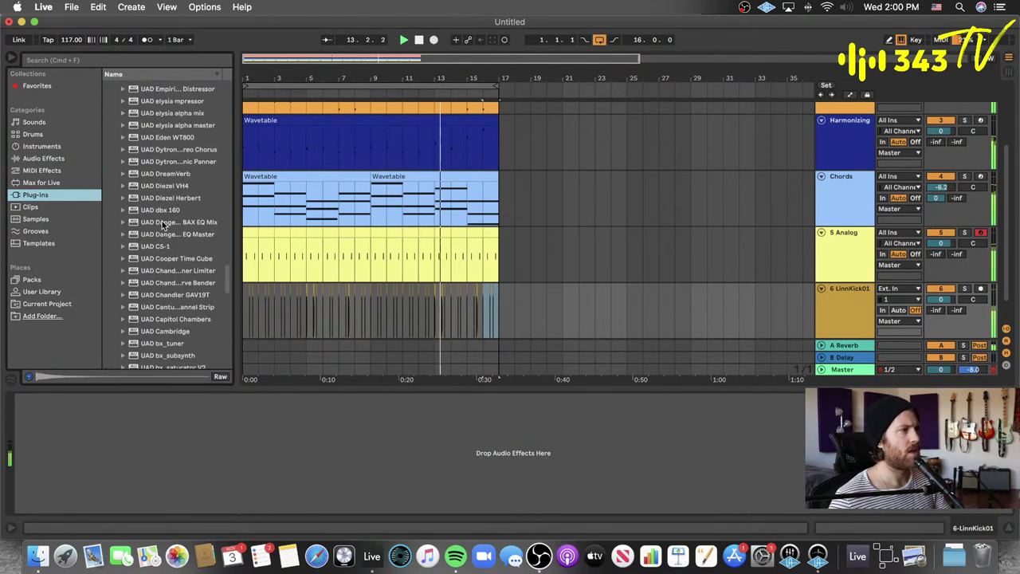
pyautogui.scroll(-10, 163, 226)
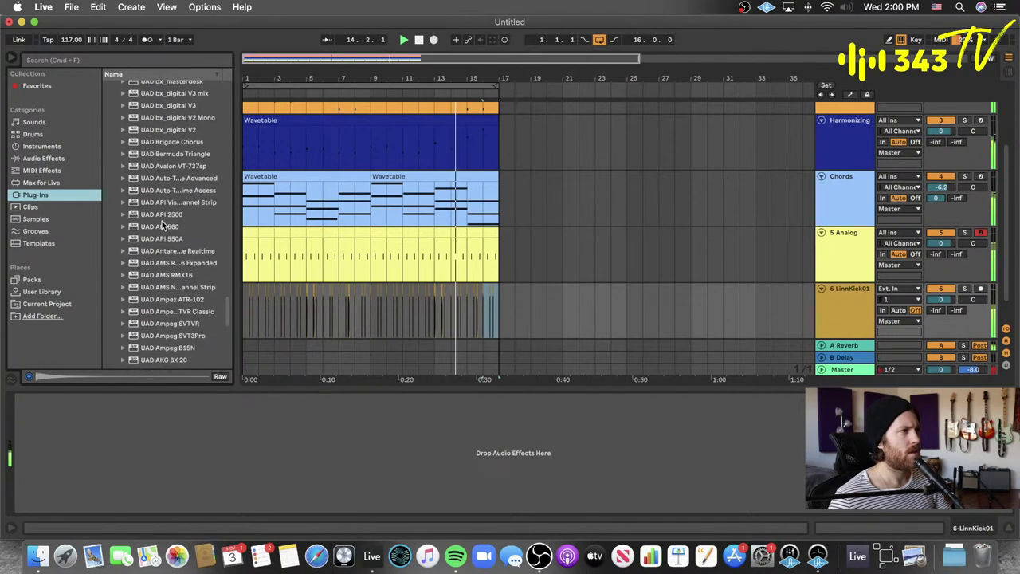
pyautogui.scroll(10, 162, 226)
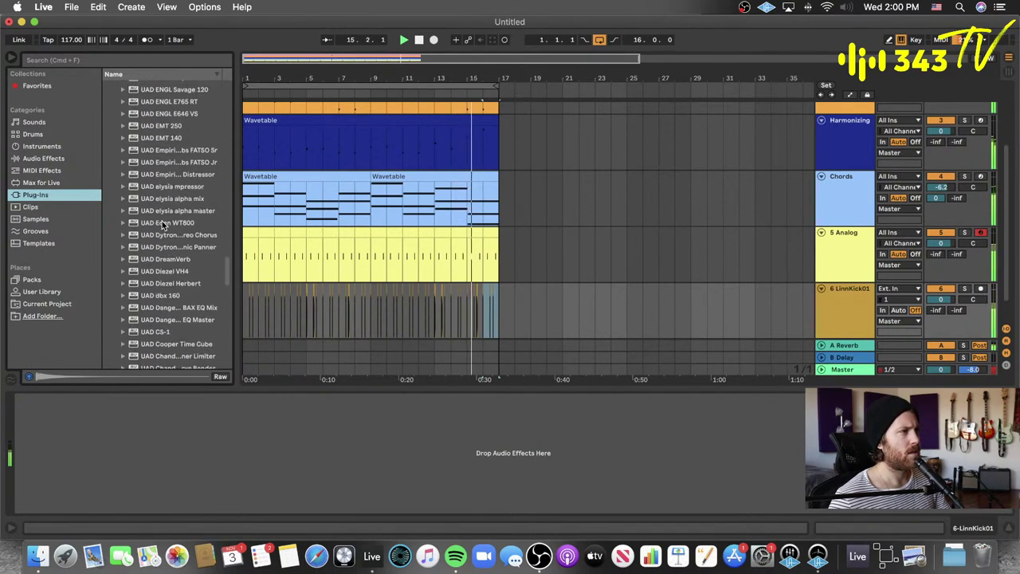
pyautogui.scroll(15, 163, 226)
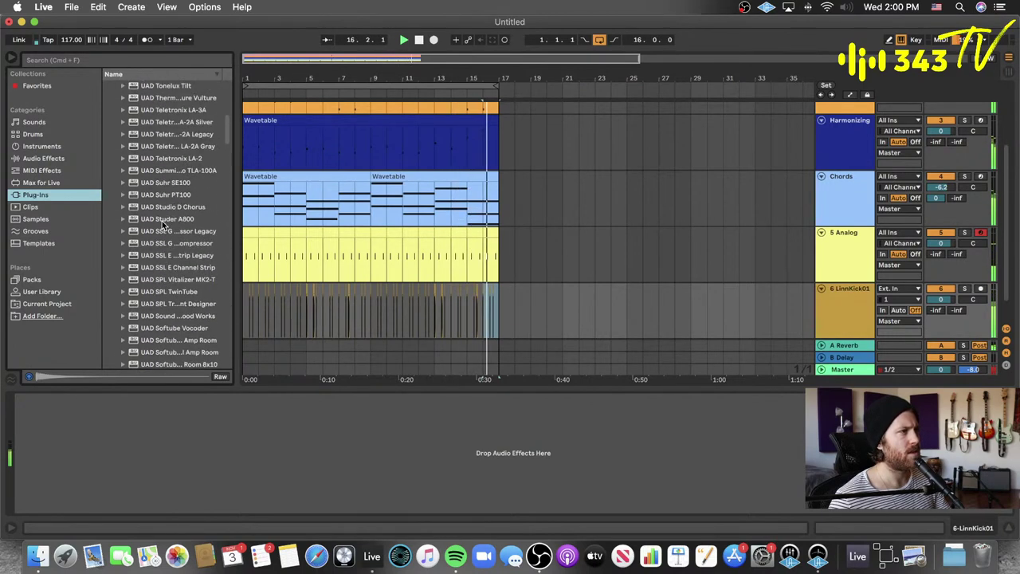
pyautogui.scroll(5, 163, 226)
pyautogui.click(164, 173)
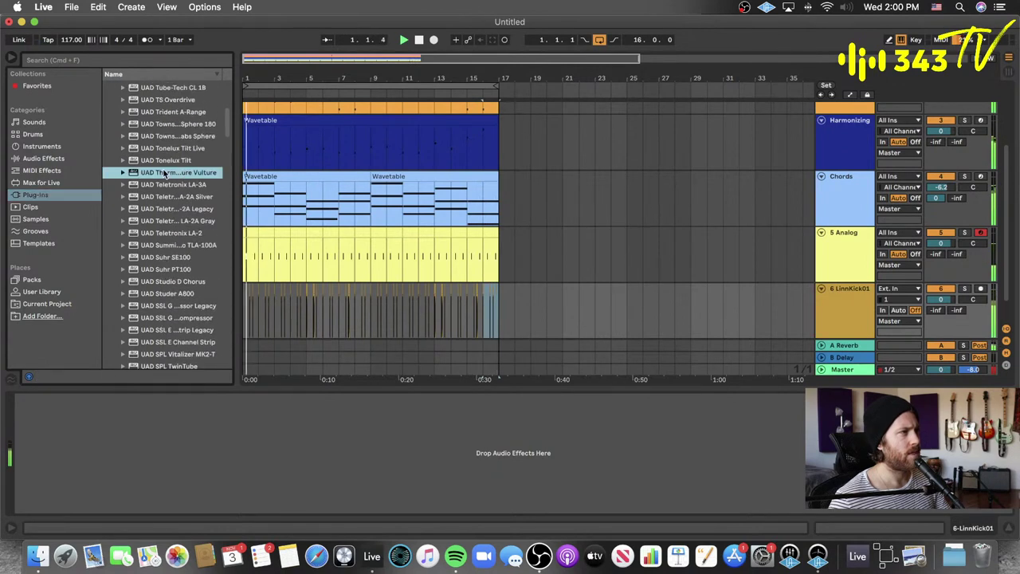
pyautogui.moveTo(165, 173); pyautogui.dragTo(834, 296)
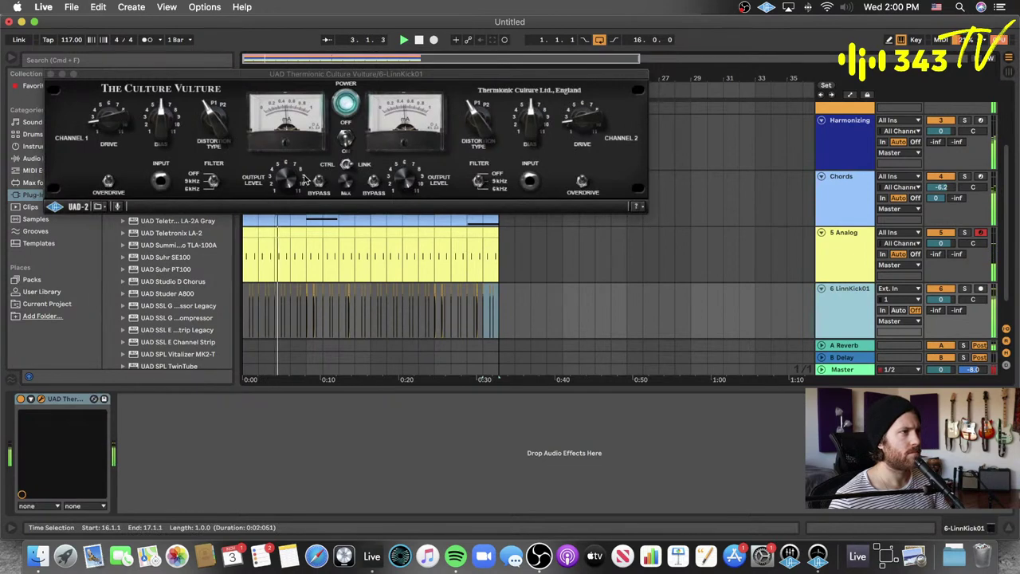
pyautogui.moveTo(289, 180)
pyautogui.mouseDown()
pyautogui.moveTo(281, 204)
pyautogui.moveTo(298, 167)
pyautogui.mouseUp()
pyautogui.click(214, 103)
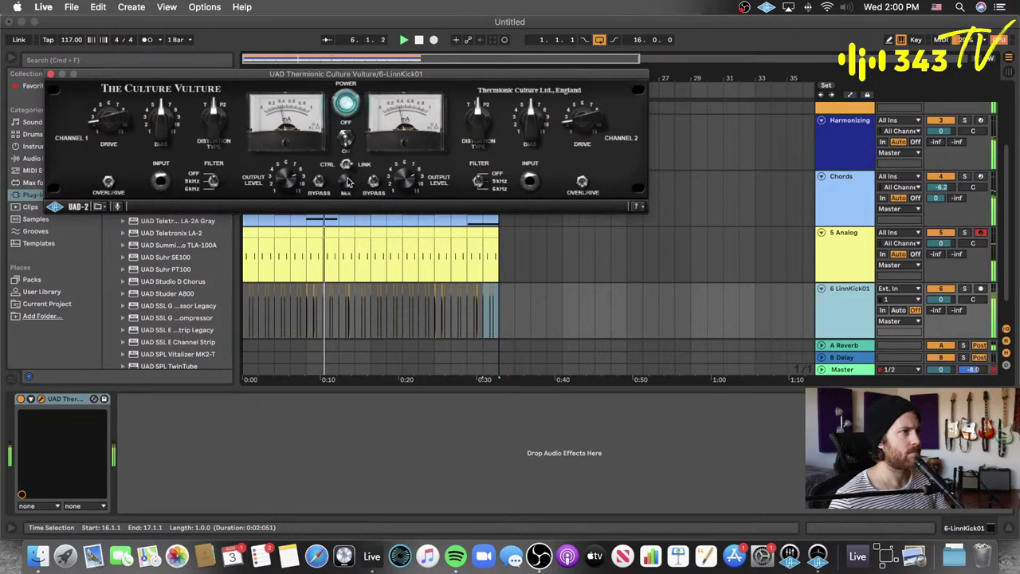
pyautogui.moveTo(115, 115); pyautogui.dragTo(131, 90)
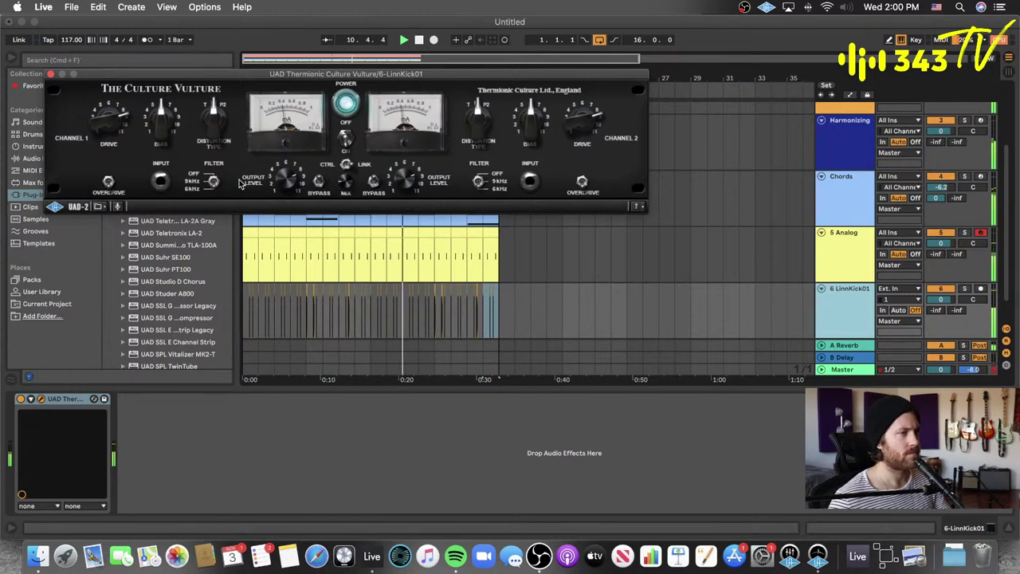
pyautogui.moveTo(229, 76); pyautogui.dragTo(419, 71)
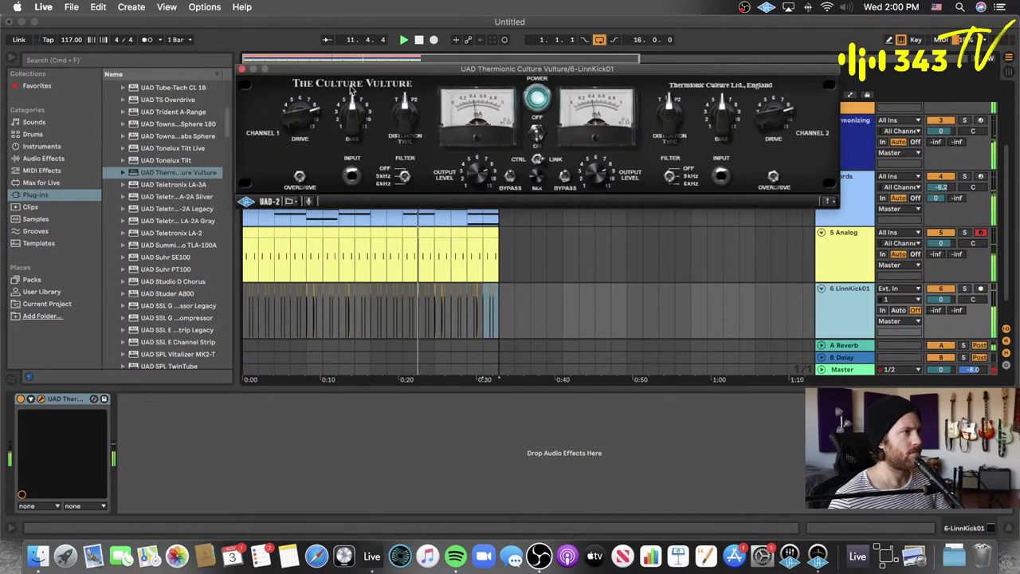
# - Find UAD Pultec-Pro Legacy among the Universal Audio plug-ins and add it after the Culture Vulture on the LinnKick01 track
pyautogui.scroll(10, 146, 156)
pyautogui.scroll(-15, 153, 239)
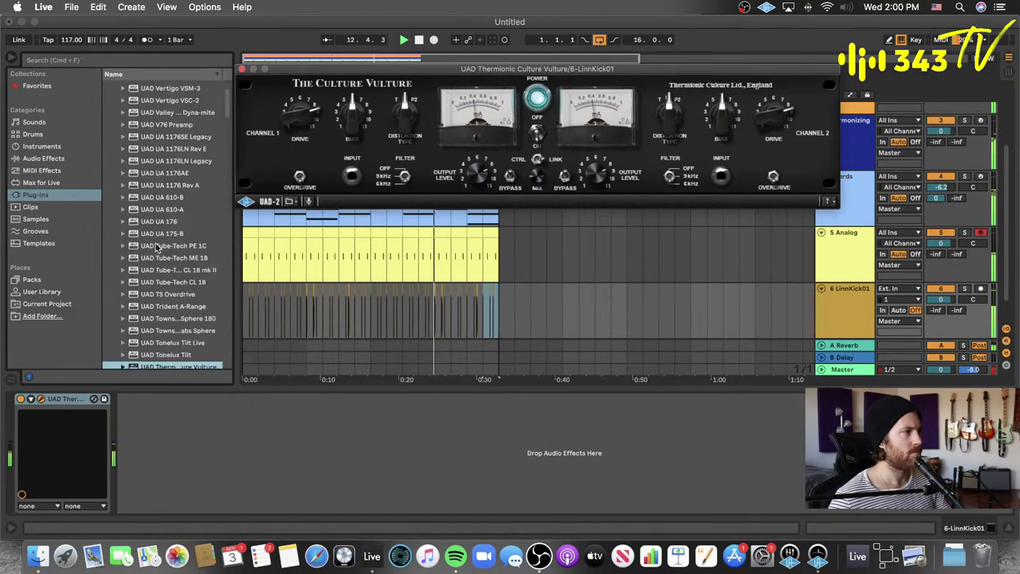
pyautogui.scroll(-5, 157, 244)
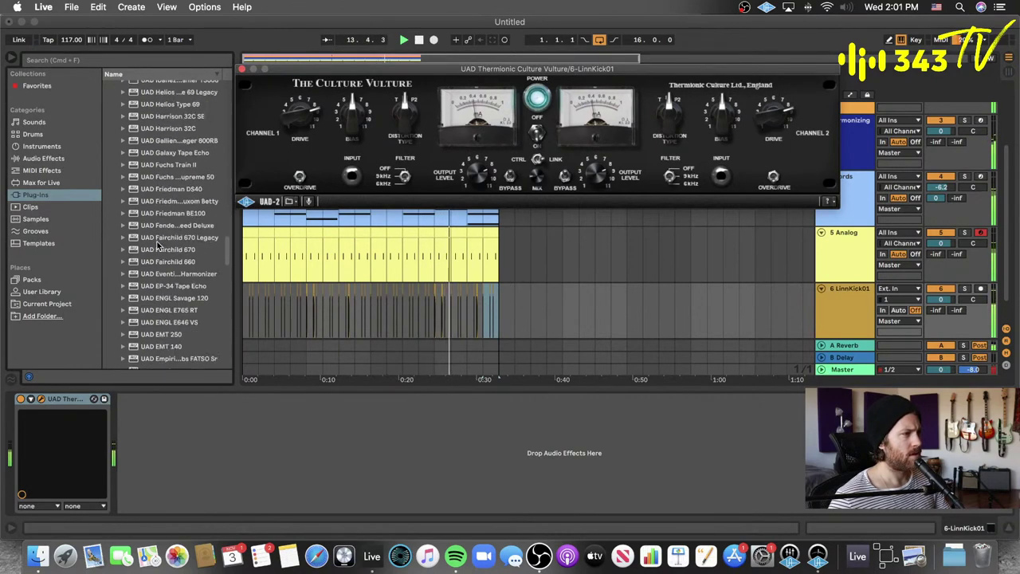
pyautogui.scroll(10, 157, 246)
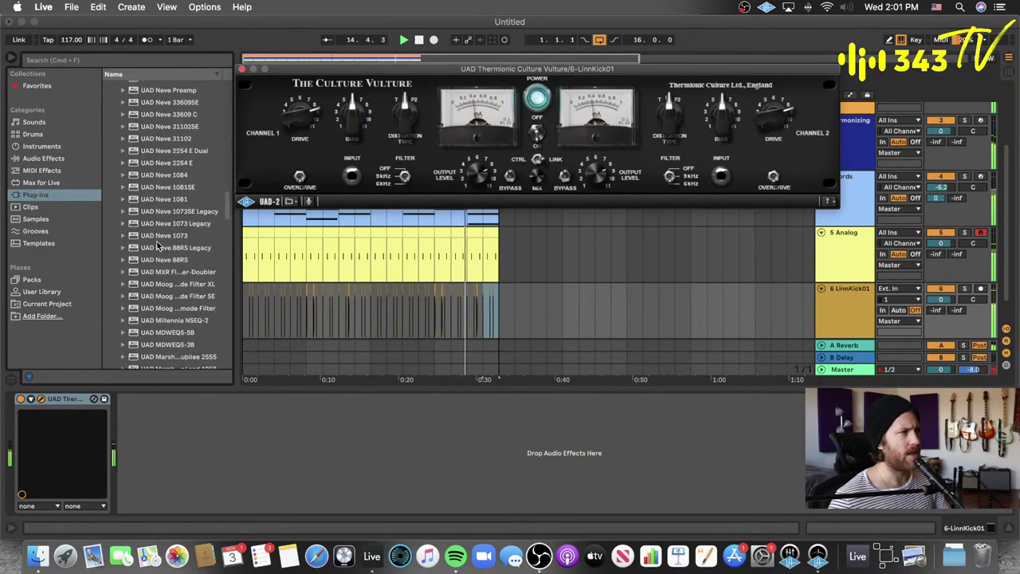
pyautogui.scroll(2, 156, 239)
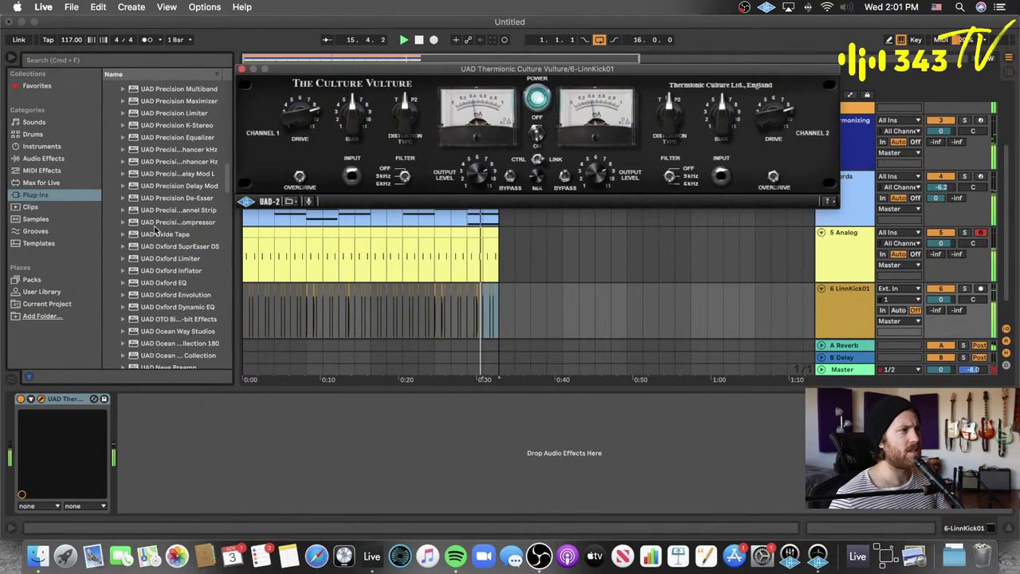
pyautogui.scroll(6, 178, 195)
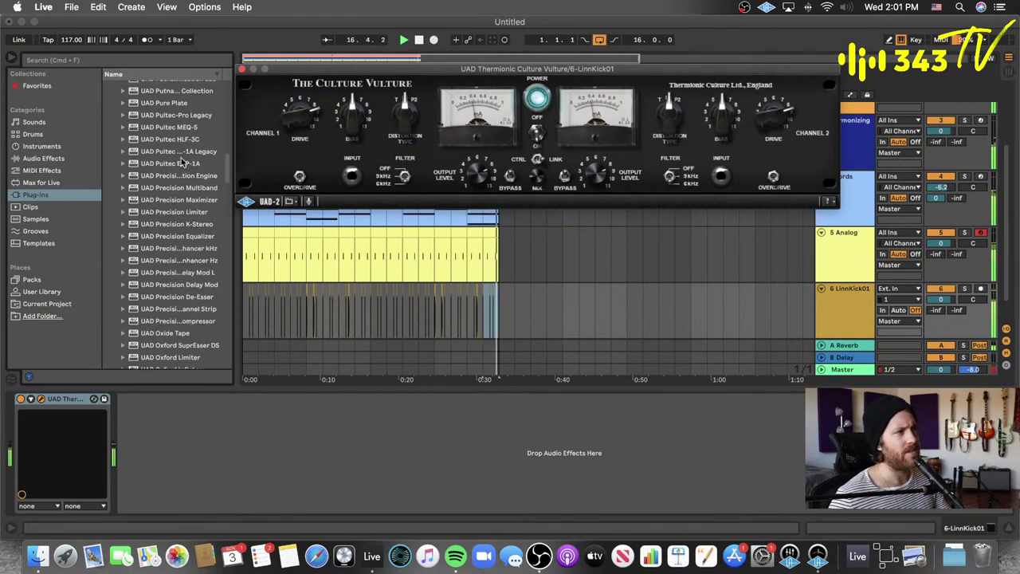
pyautogui.click(191, 153)
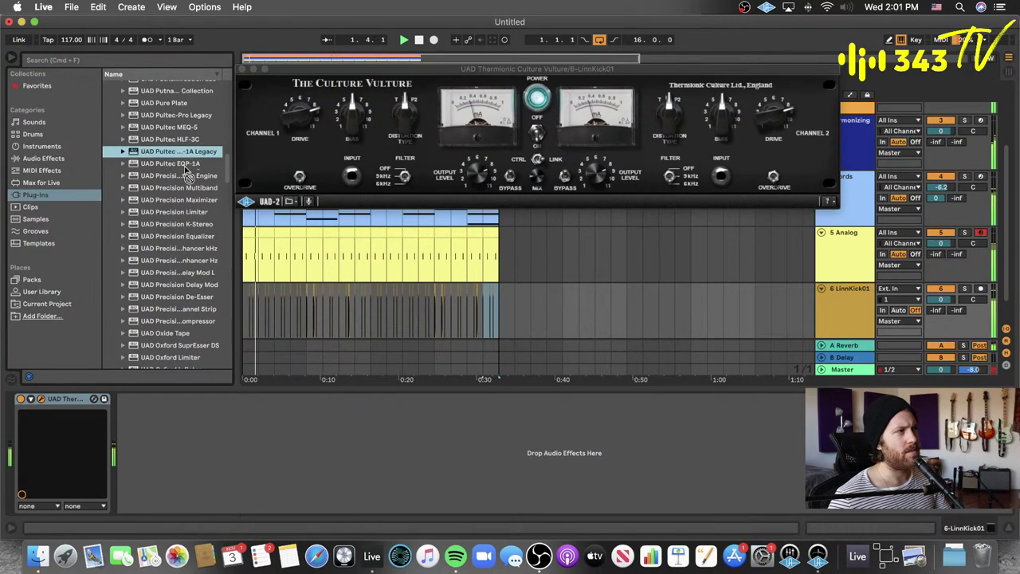
pyautogui.click(188, 117)
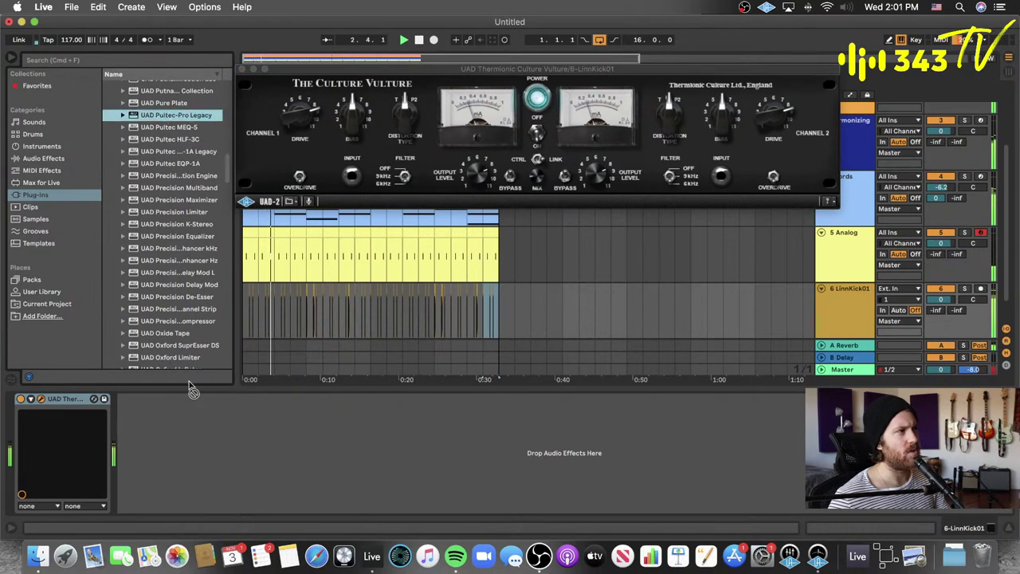
pyautogui.moveTo(192, 390); pyautogui.dragTo(182, 420)
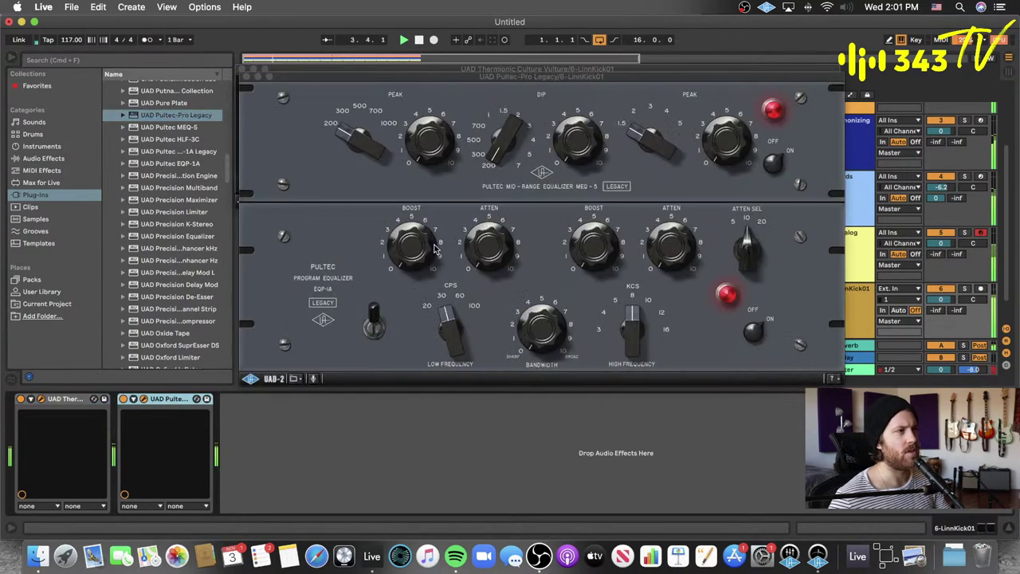
# - Shape the kick with the Pultec's mid-range dip and low and high attenuation, set Atten Sel to 5, and close its window
pyautogui.moveTo(429, 258); pyautogui.dragTo(427, 227)
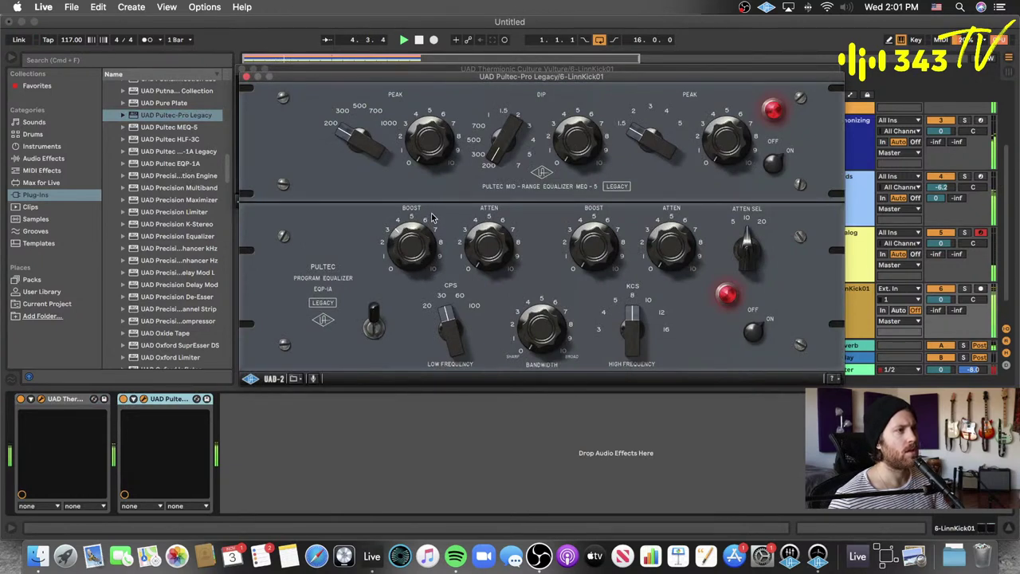
pyautogui.moveTo(496, 134); pyautogui.dragTo(531, 74)
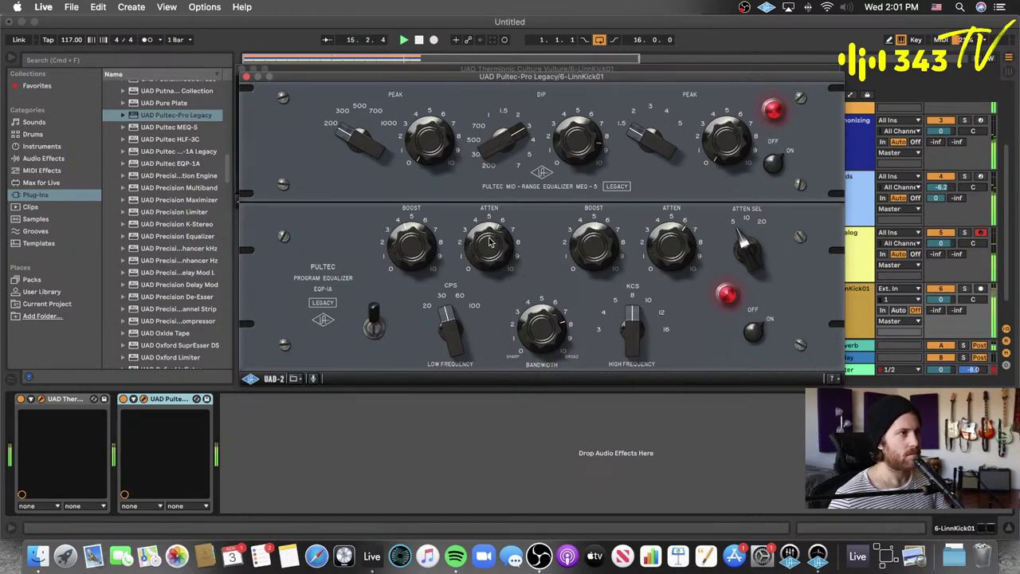
pyautogui.click(247, 78)
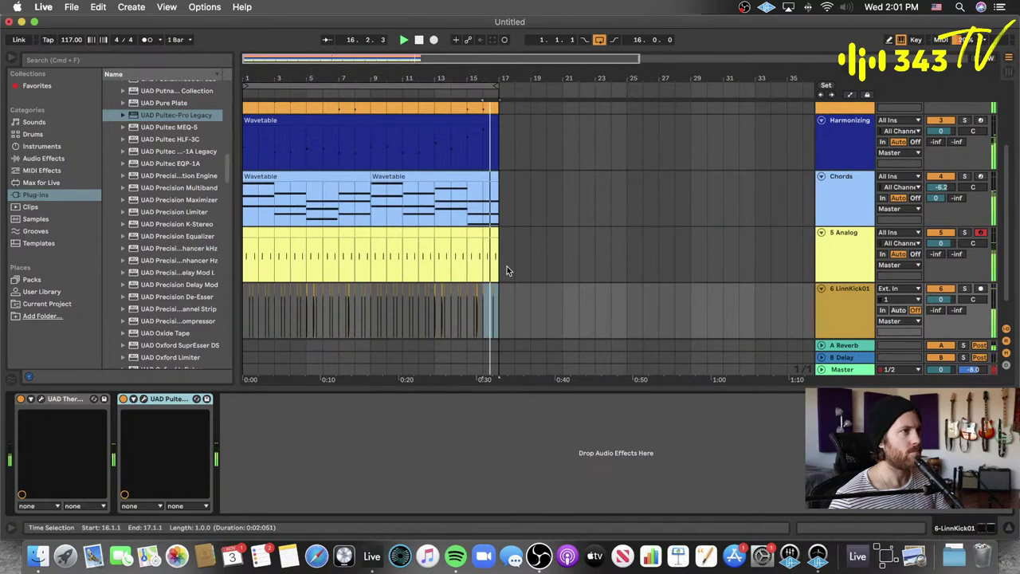
# - Rename the Analog track to "Noise Clap"
pyautogui.scroll(-1, 507, 266)
pyautogui.click(855, 247)
pyautogui.press('super+r')
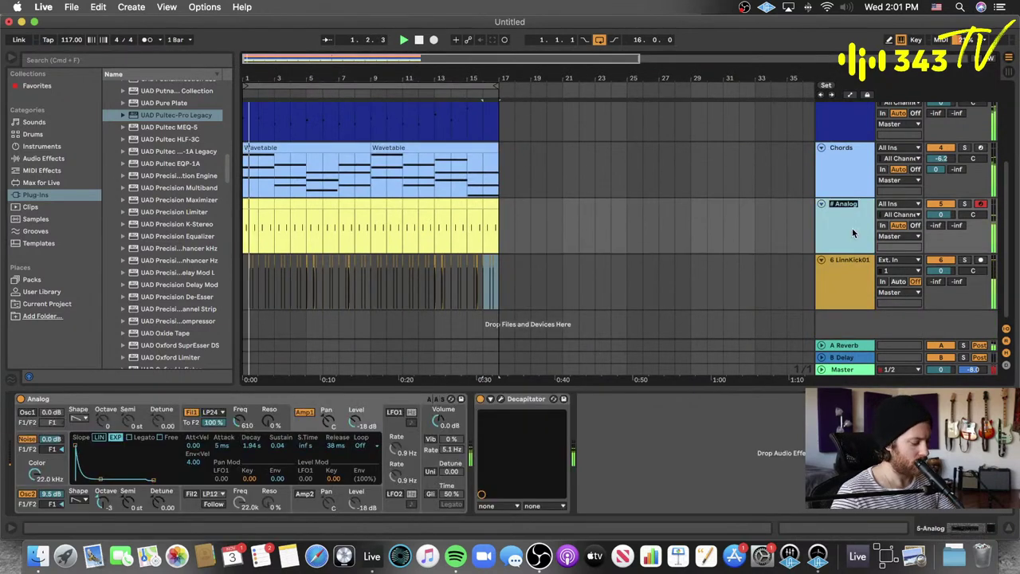
pyautogui.write('Noise')
pyautogui.press('Return')
pyautogui.write('Clap')
pyautogui.press('Return')
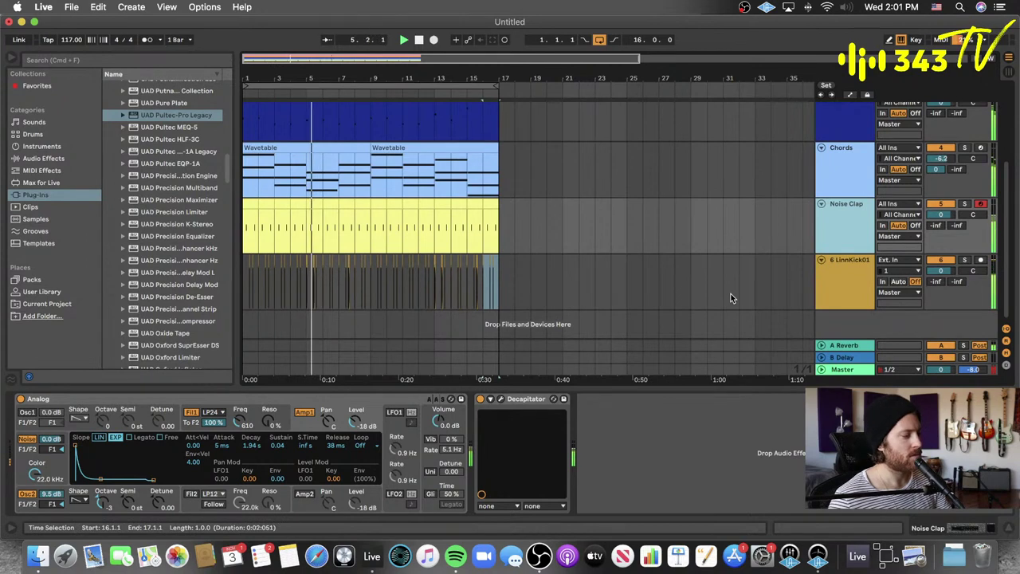
# - Select the LinnKick01 track and play the arrangement again from the start
pyautogui.click(501, 286)
pyautogui.click(832, 294)
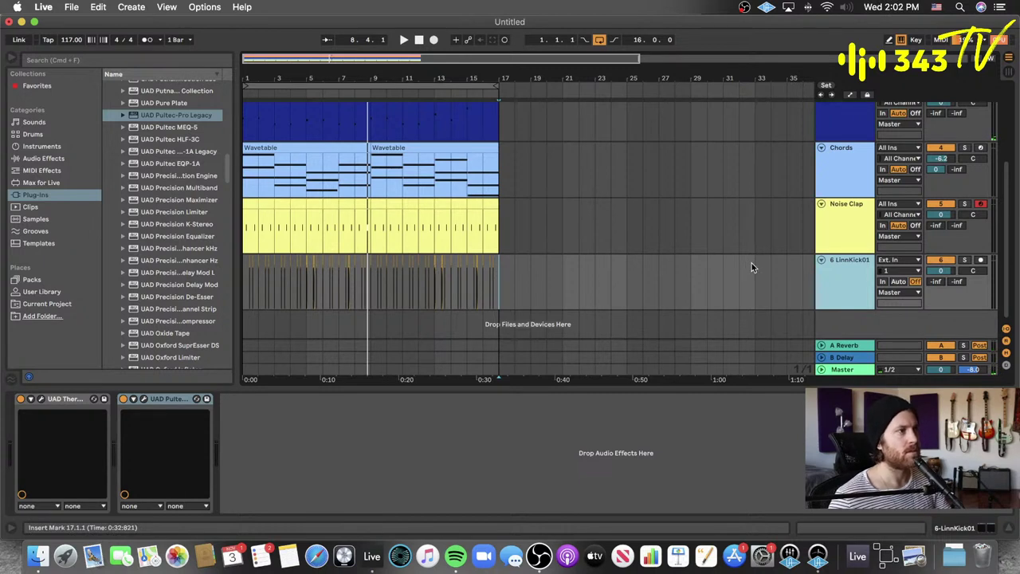
pyautogui.click(404, 40)
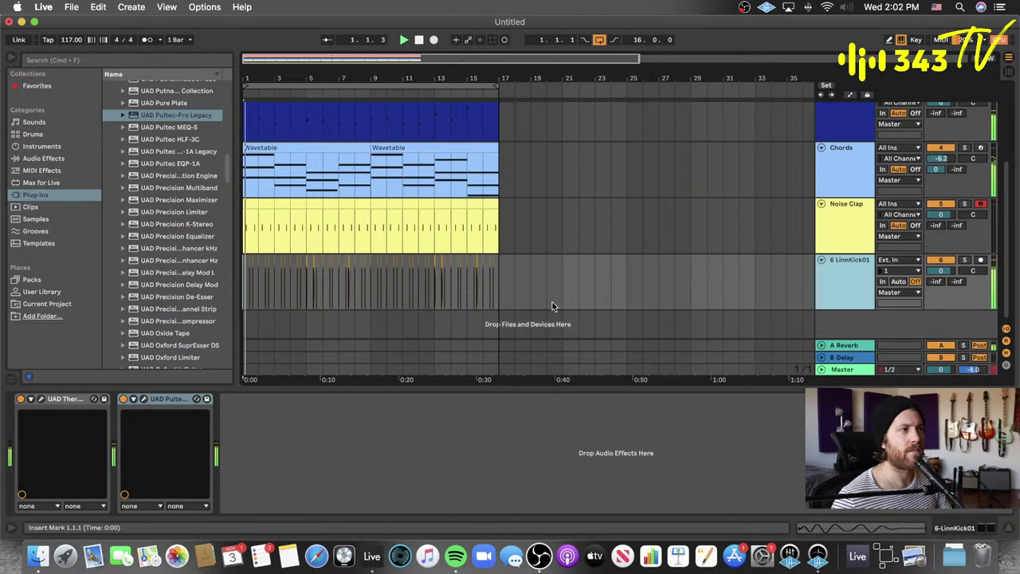
# - Find 808 Core Kit.adg among the drum kits and add it as a new track below LinnKick01
pyautogui.click(48, 158)
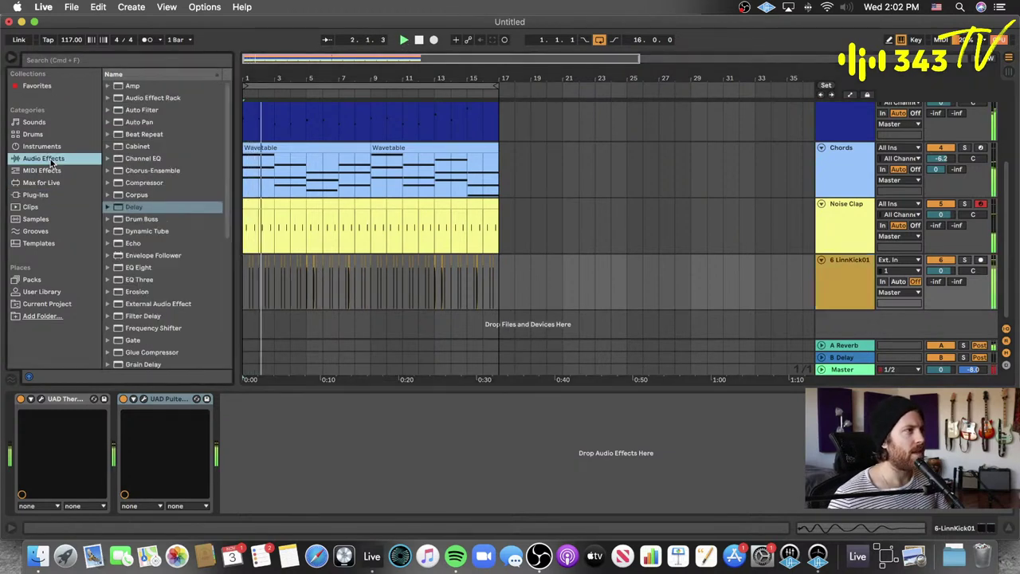
pyautogui.click(77, 132)
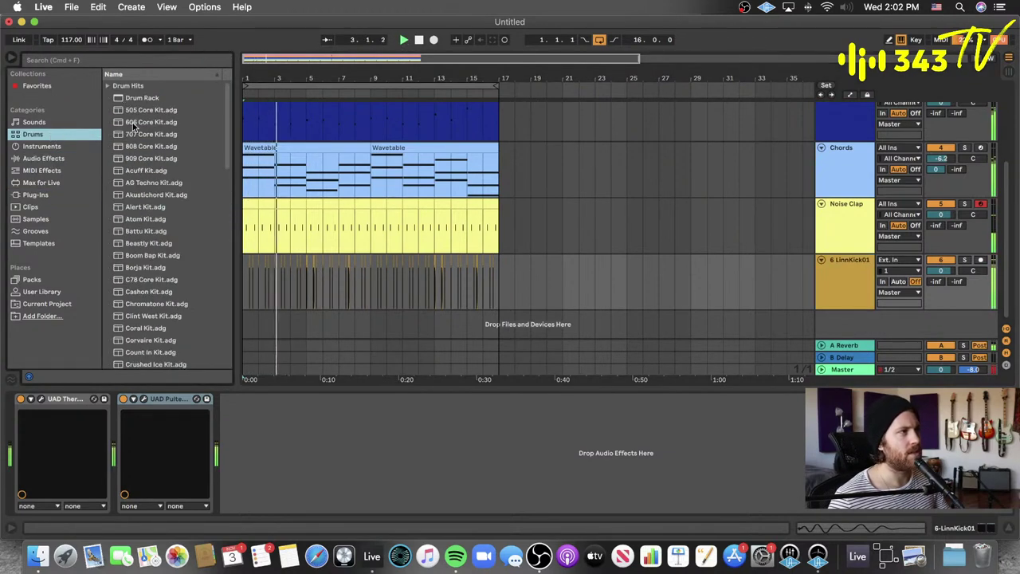
pyautogui.scroll(-1, 160, 163)
pyautogui.scroll(-1, 160, 164)
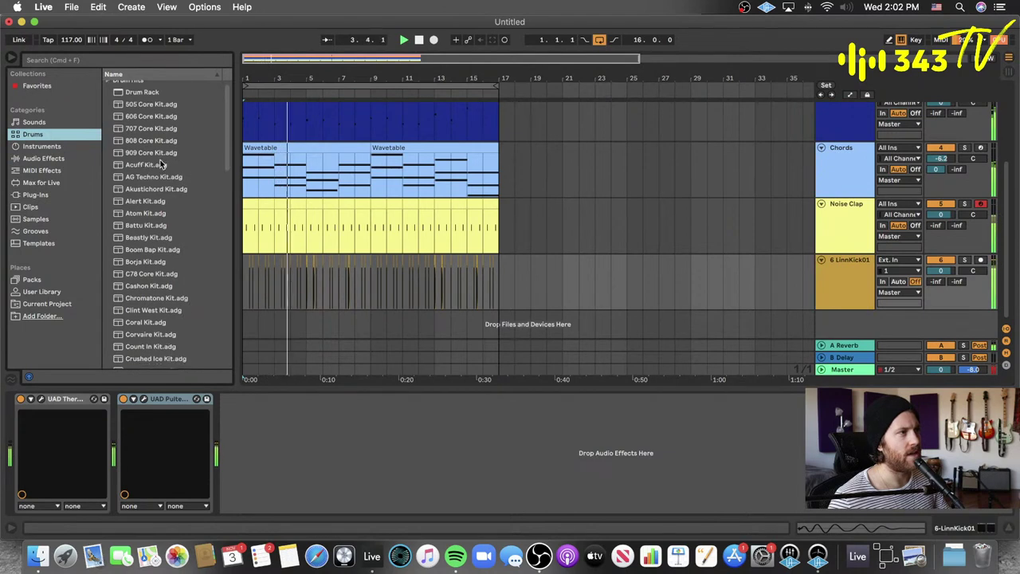
pyautogui.moveTo(151, 140); pyautogui.dragTo(849, 322)
# - Reopen the UAD Pultec-Pro Legacy window on the LinnKick01 track to examine the equalizer settings
pyautogui.click(842, 264)
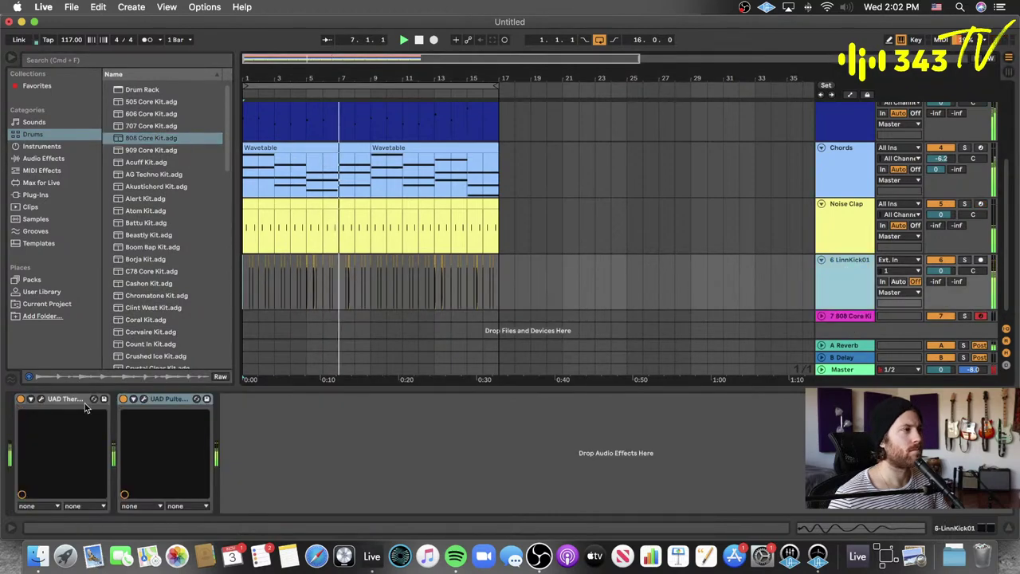
pyautogui.click(144, 399)
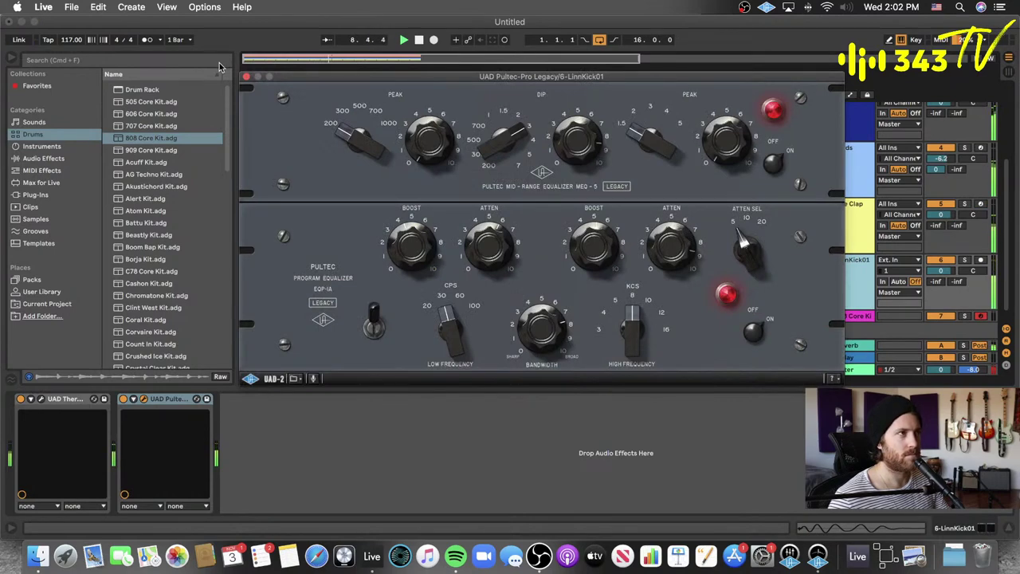
# - Close the Pultec-Pro window, unfold the 808 Core Kit track and create a one-bar MIDI clip at bar 1, opened for note editing
pyautogui.click(247, 78)
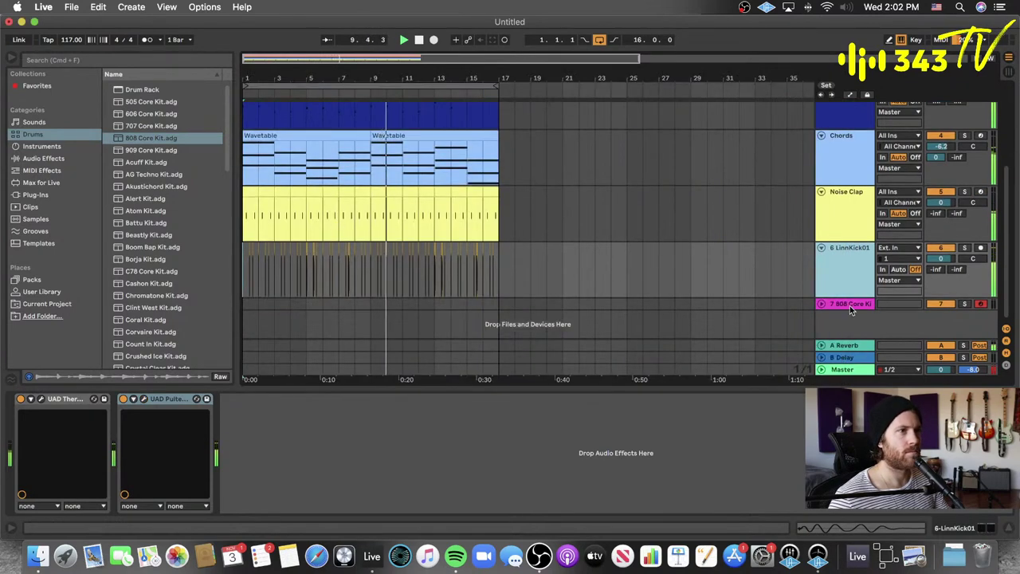
pyautogui.click(825, 305)
pyautogui.click(823, 303)
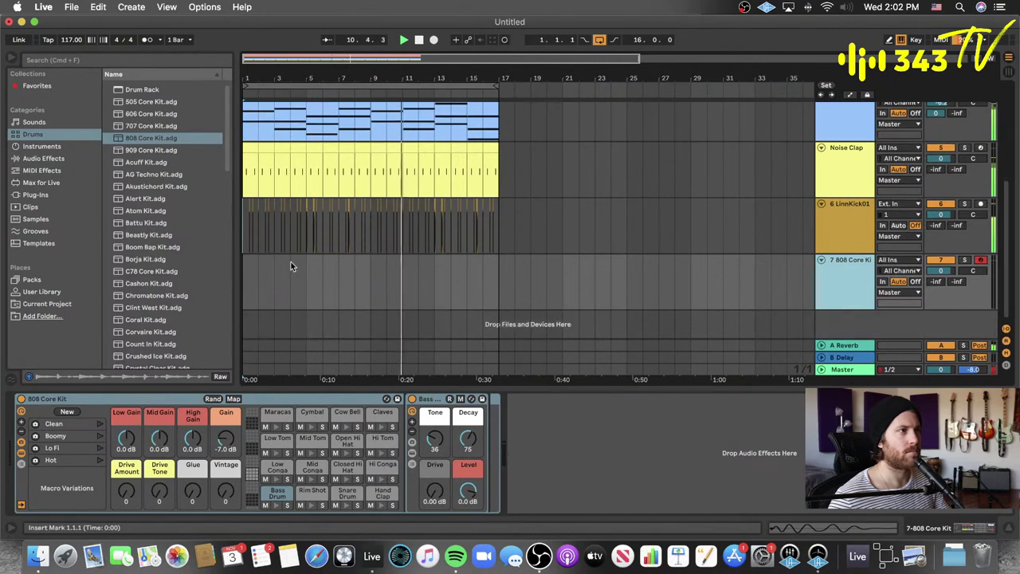
pyautogui.doubleClick(251, 283)
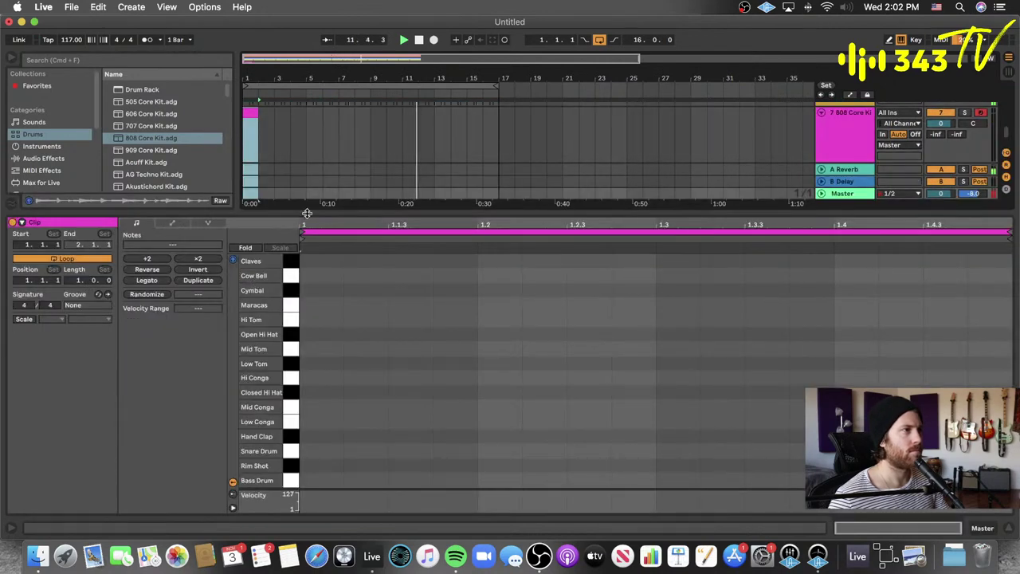
pyautogui.press('super+alt+l')
pyautogui.click(252, 390)
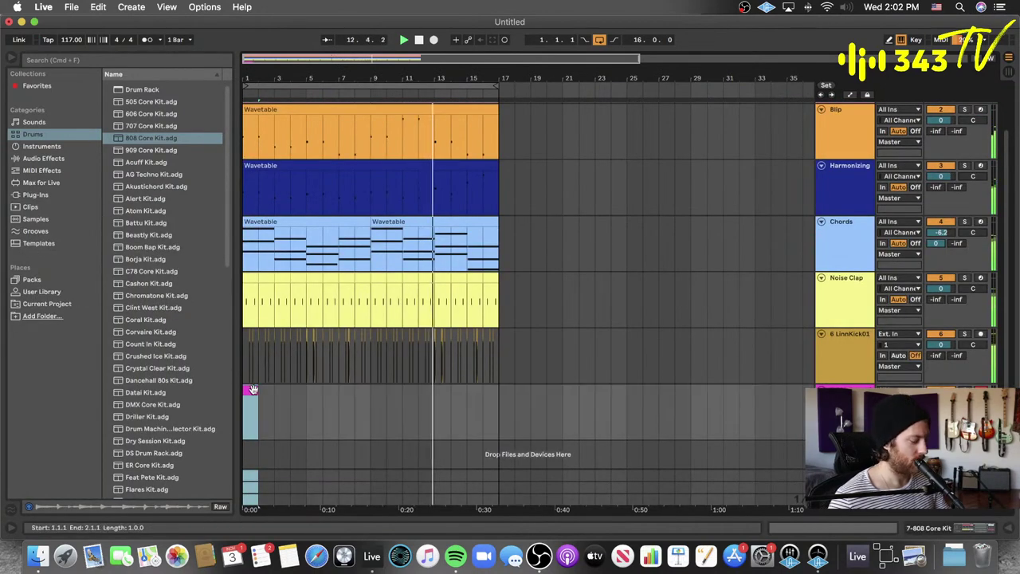
pyautogui.doubleClick(253, 389)
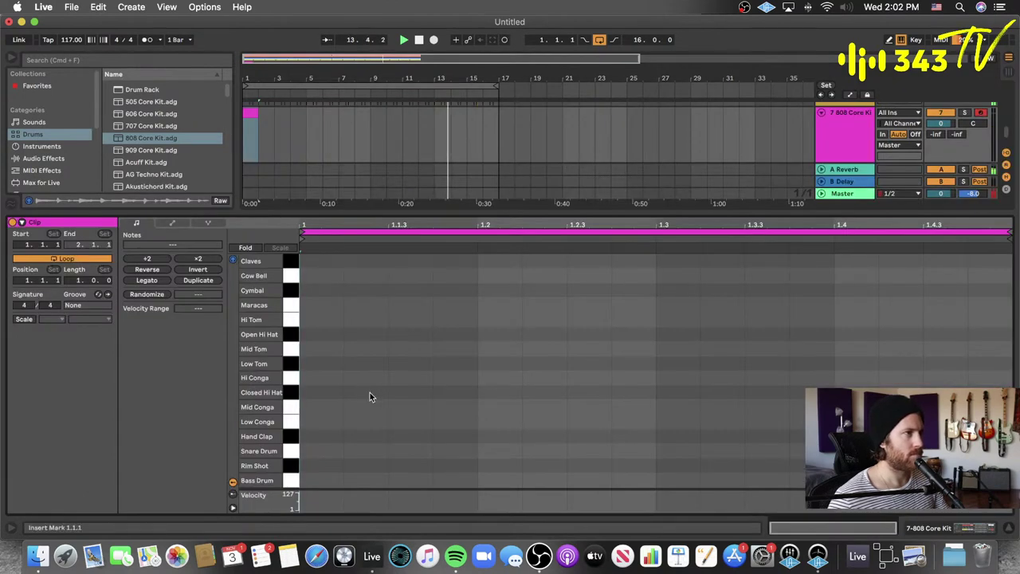
# - Draw Closed Hi Hat notes at 1.1.1, 1.1.3 and 1.1.4, and loop playback over the one-bar clip
pyautogui.click(320, 391)
pyautogui.click(409, 391)
pyautogui.click(454, 391)
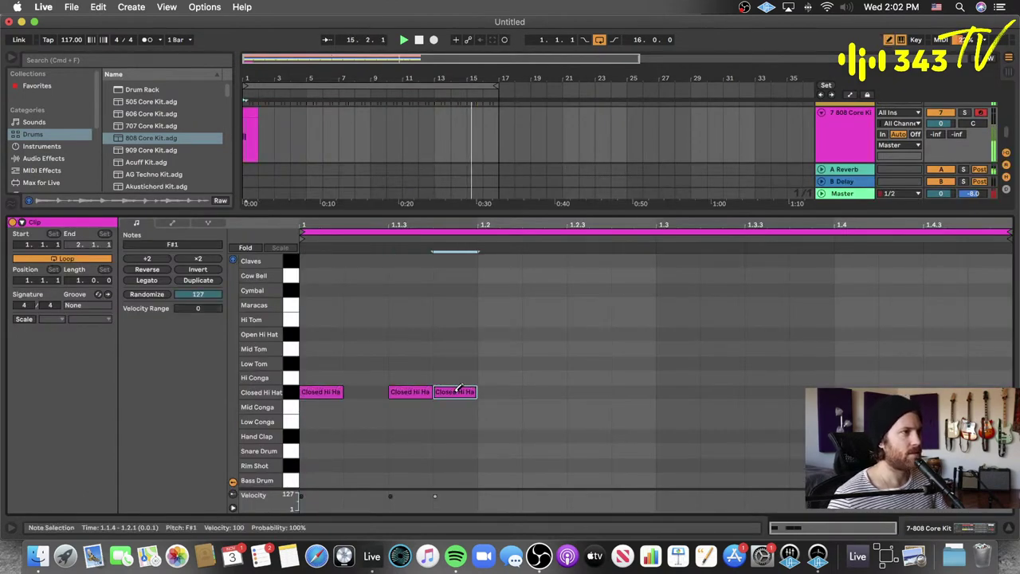
pyautogui.click(251, 111)
pyautogui.press('super+l')
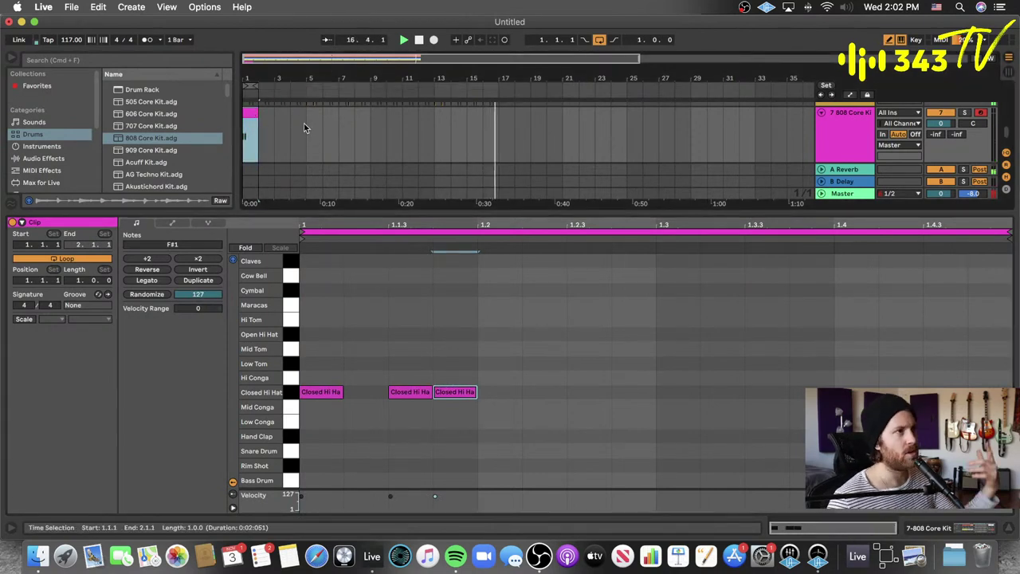
pyautogui.press('space')
pyautogui.press('space')
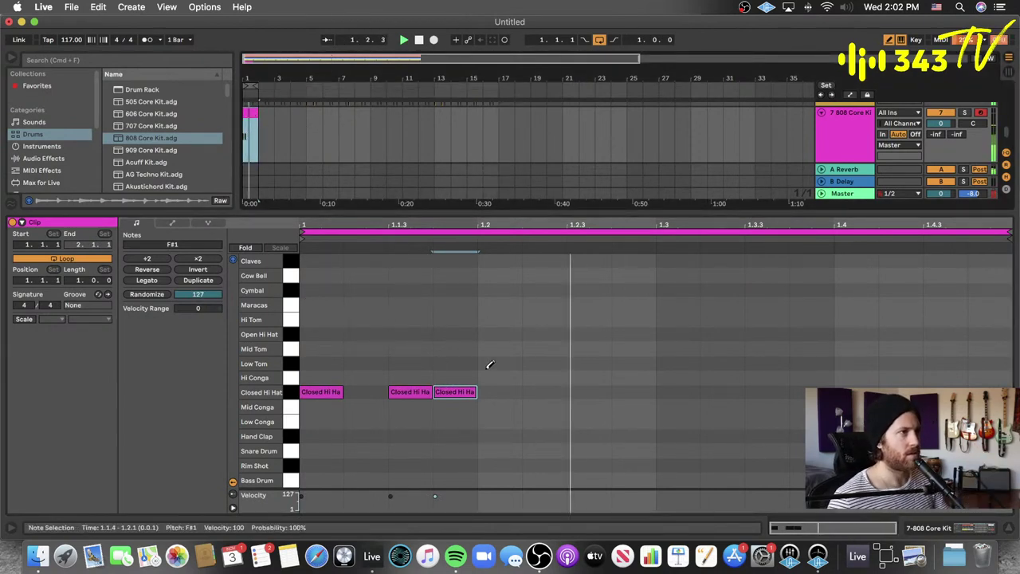
# - Complete the Closed Hi Hat pattern with notes at 1.2.3, 1.2.4, 1.3.2, 1.3.3, 1.4.3 and 1.4.4 while it plays
pyautogui.click(570, 391)
pyautogui.click(630, 391)
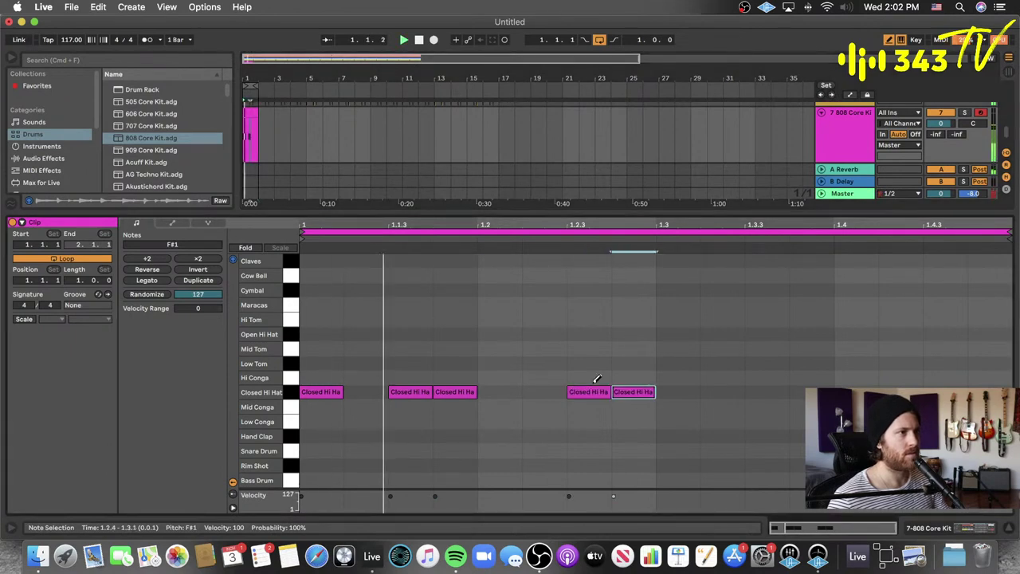
pyautogui.click(767, 391)
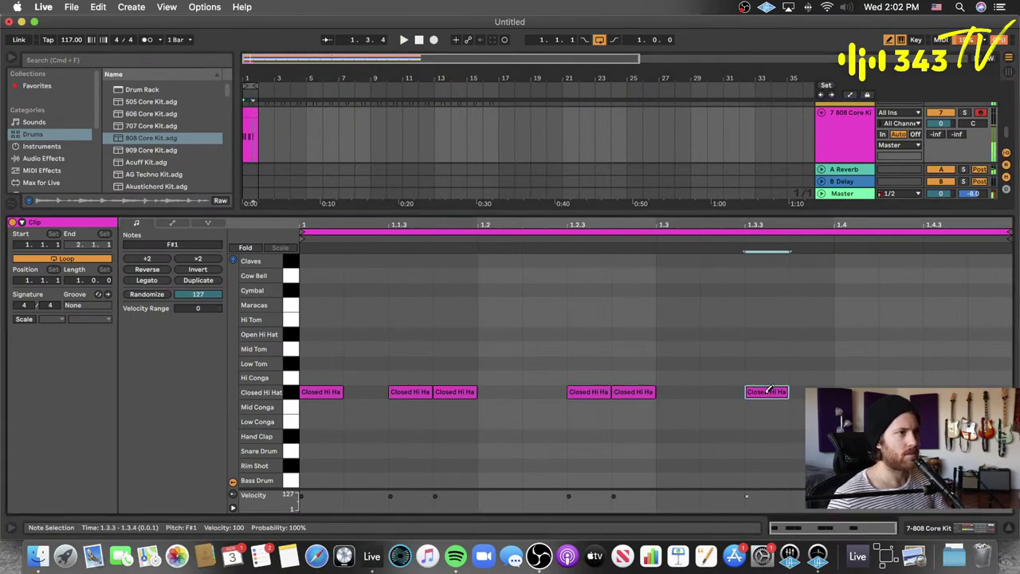
pyautogui.moveTo(781, 391); pyautogui.dragTo(728, 388)
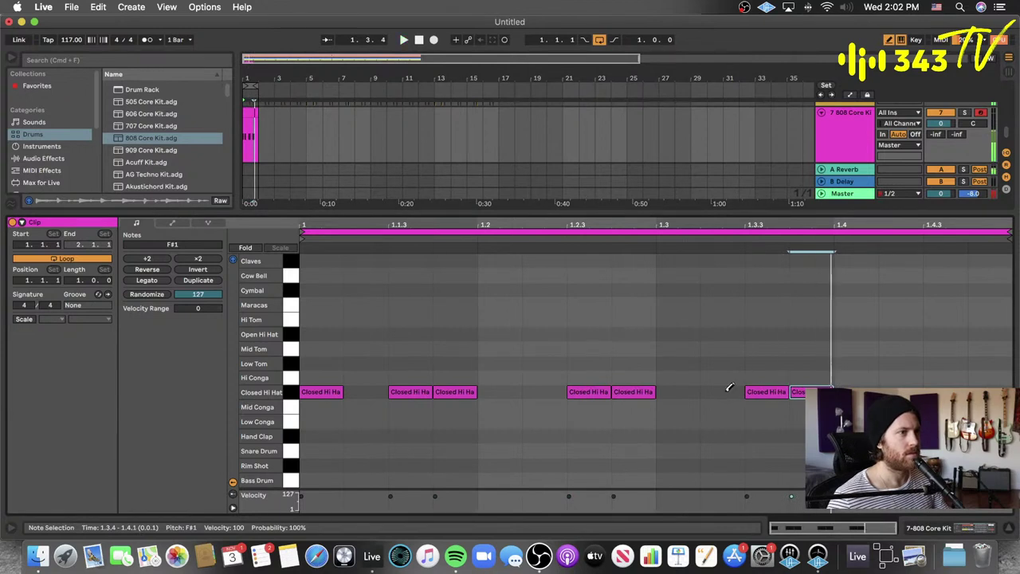
pyautogui.click(786, 386)
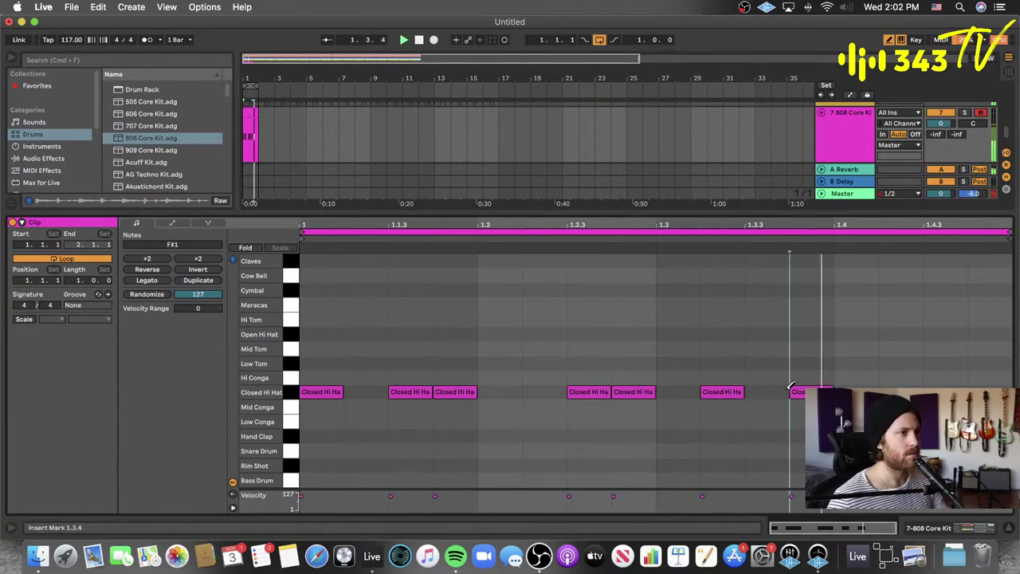
pyautogui.click(782, 389)
pyautogui.click(826, 392)
pyautogui.press('space')
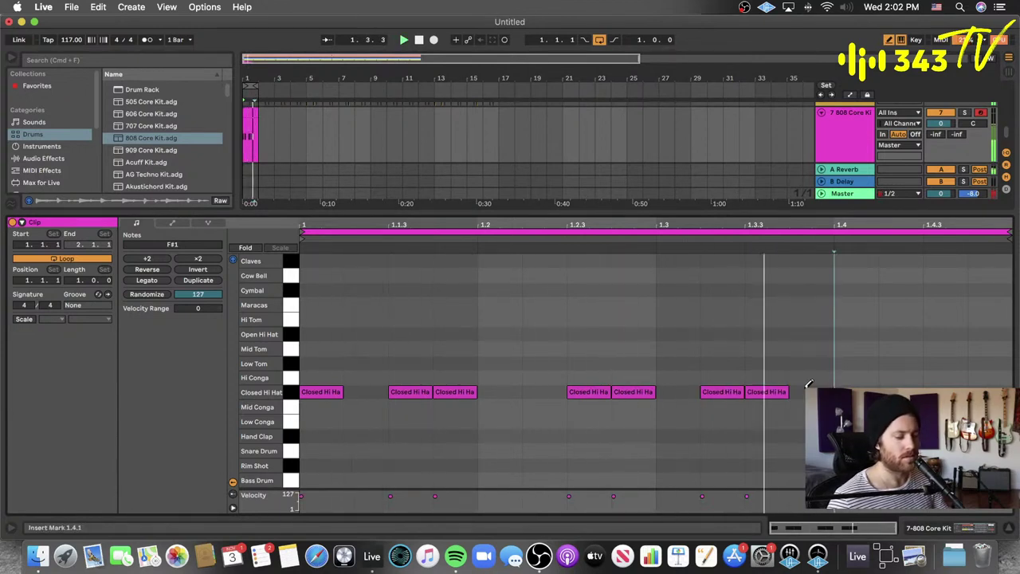
pyautogui.click(944, 391)
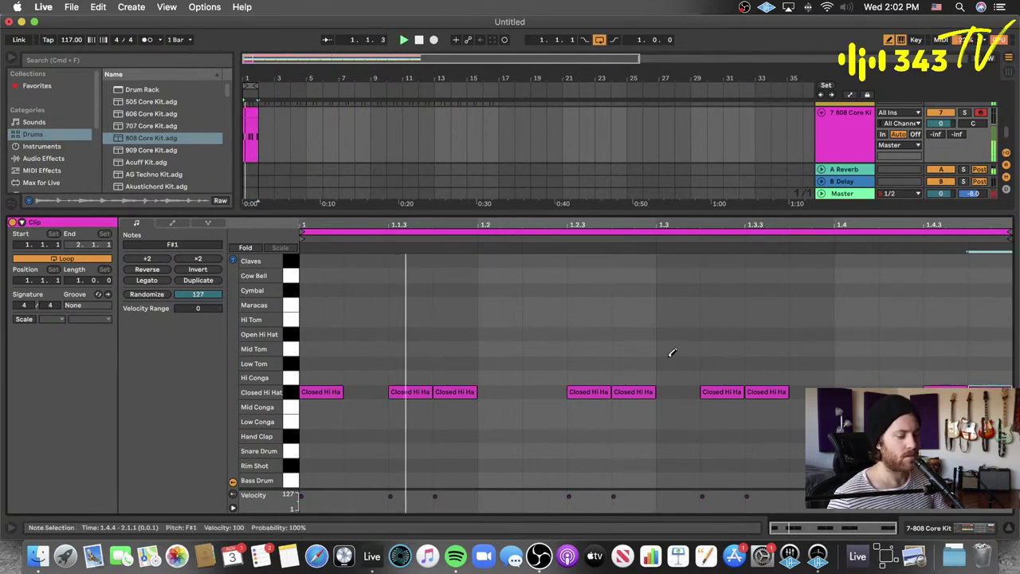
# - Leave draw mode, turn off the arrangement loop and duplicate the one-bar hi-hat clip through bar 8
pyautogui.press('b')
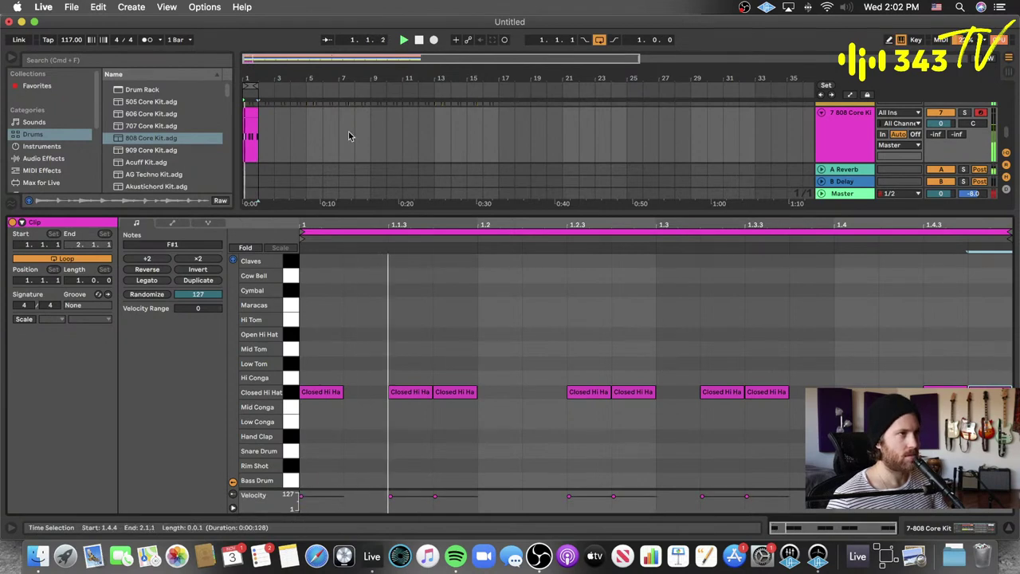
pyautogui.click(599, 40)
pyautogui.moveTo(275, 128); pyautogui.dragTo(311, 124)
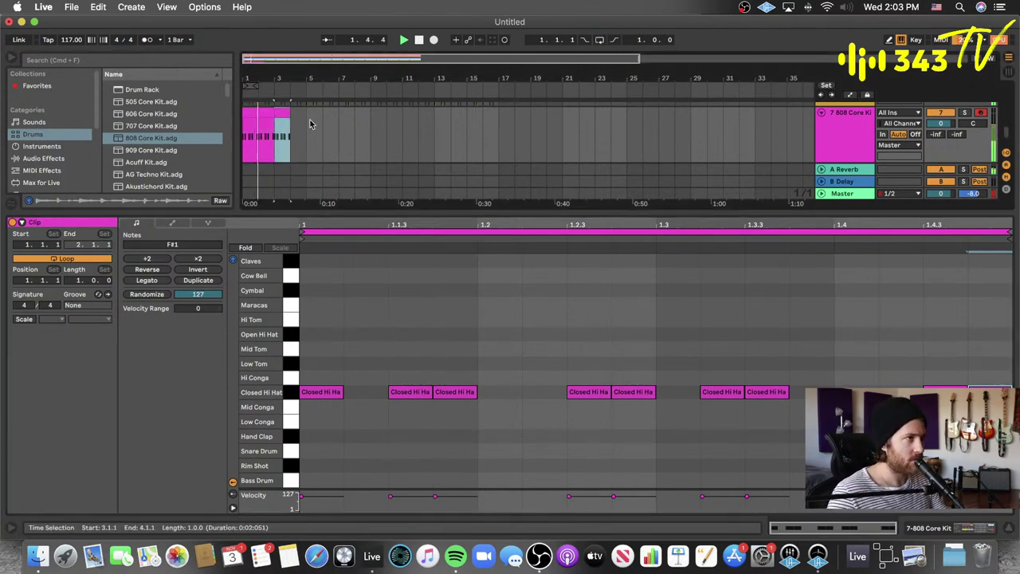
pyautogui.press('super+d')
pyautogui.press('super+d')
pyautogui.press('super+d')
pyautogui.press('super+d')
pyautogui.press('super+d')
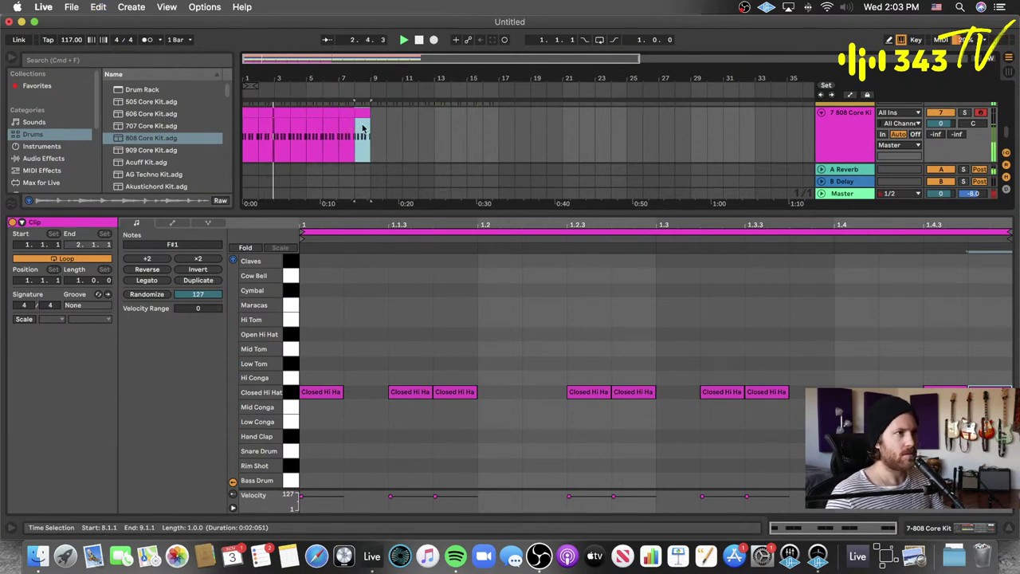
# - Restart playback from the first hi-hat clip and add a Closed Hi Hat note at 1.3.1
pyautogui.click(250, 113)
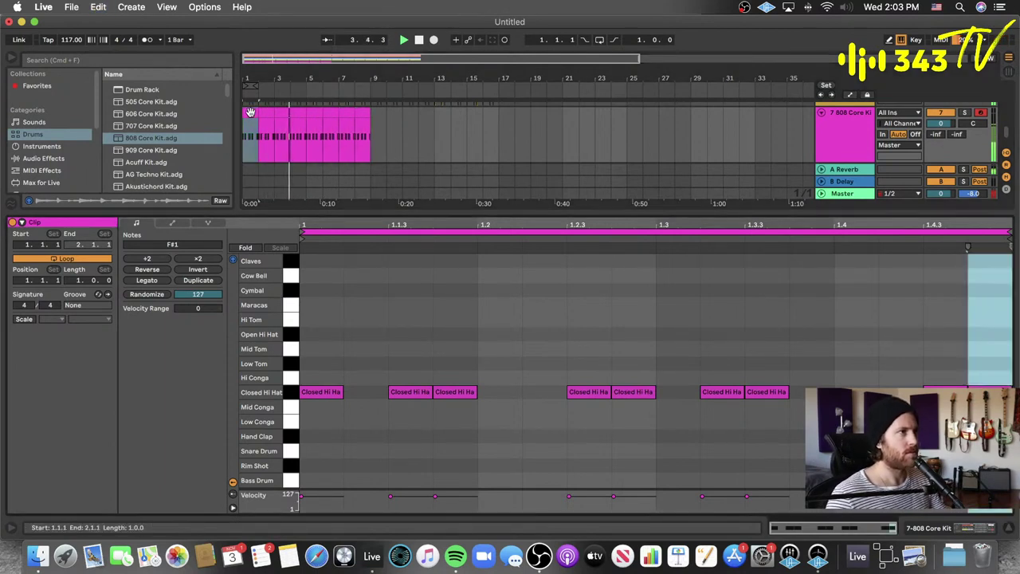
pyautogui.press('space')
pyautogui.press('space')
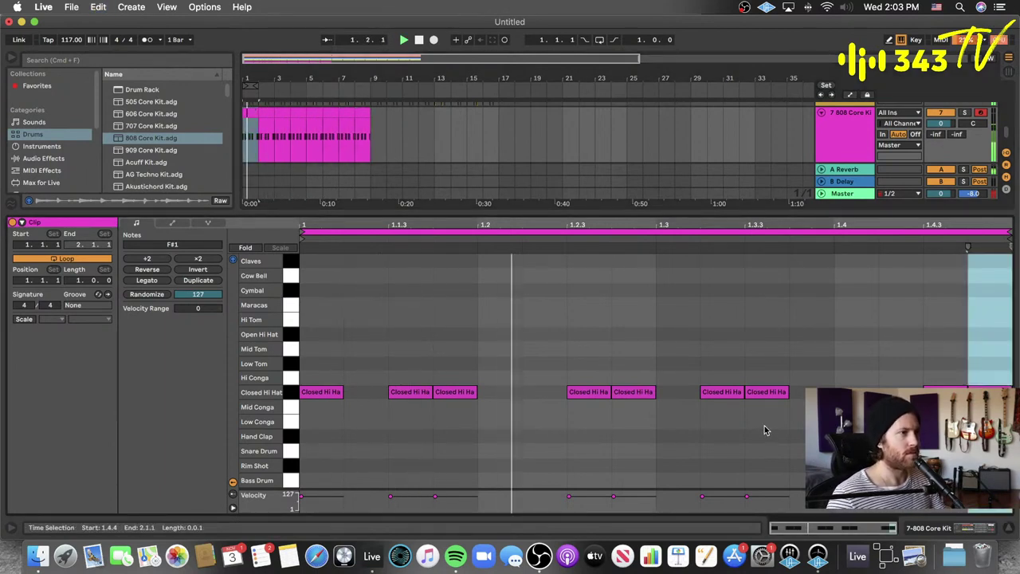
pyautogui.press('b')
pyautogui.click(690, 391)
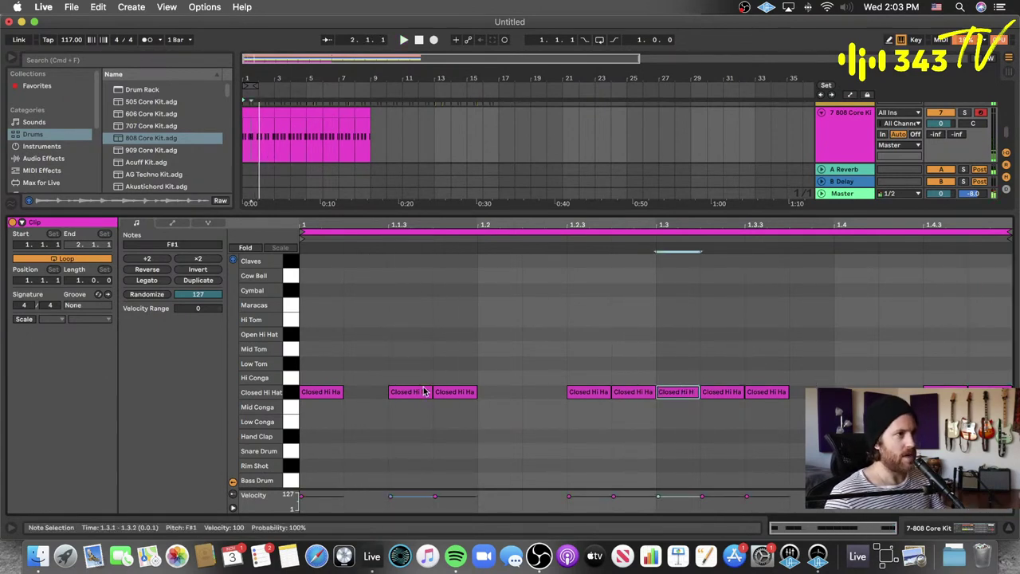
# - Lower Closed Hi Hat velocities: 1.1.4 to about 60, 1.1.1 to 82, 1.3.1 and 1.4.4 to 56, 1.2.3 to 77, 1.3.3 to about 68
pyautogui.click(445, 391)
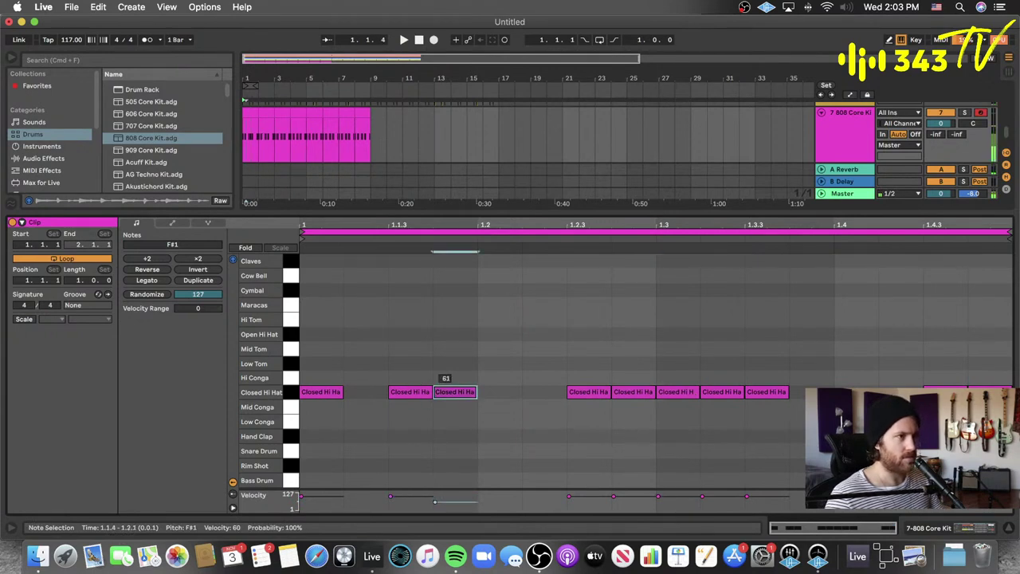
pyautogui.click(328, 394)
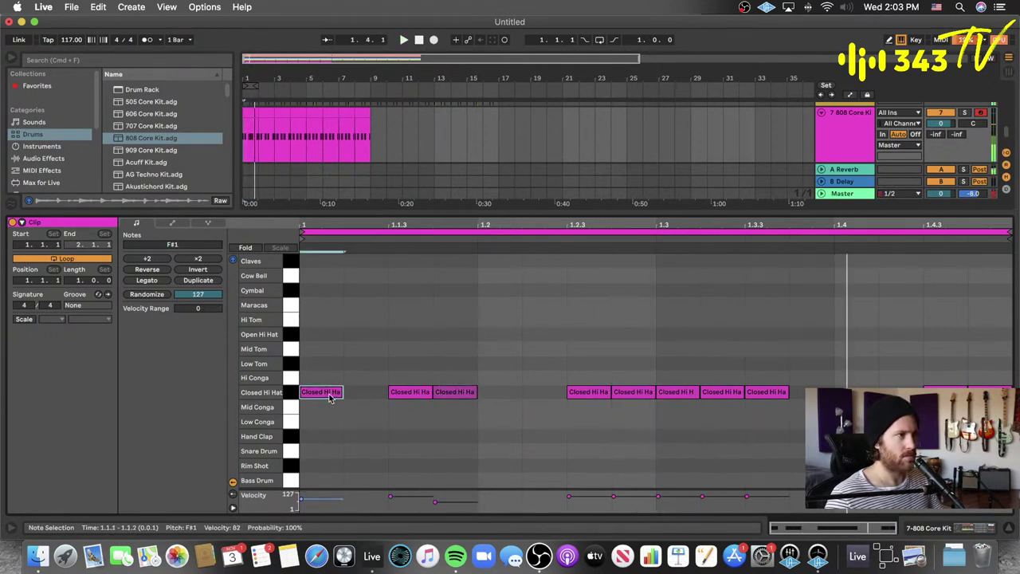
pyautogui.click(671, 391)
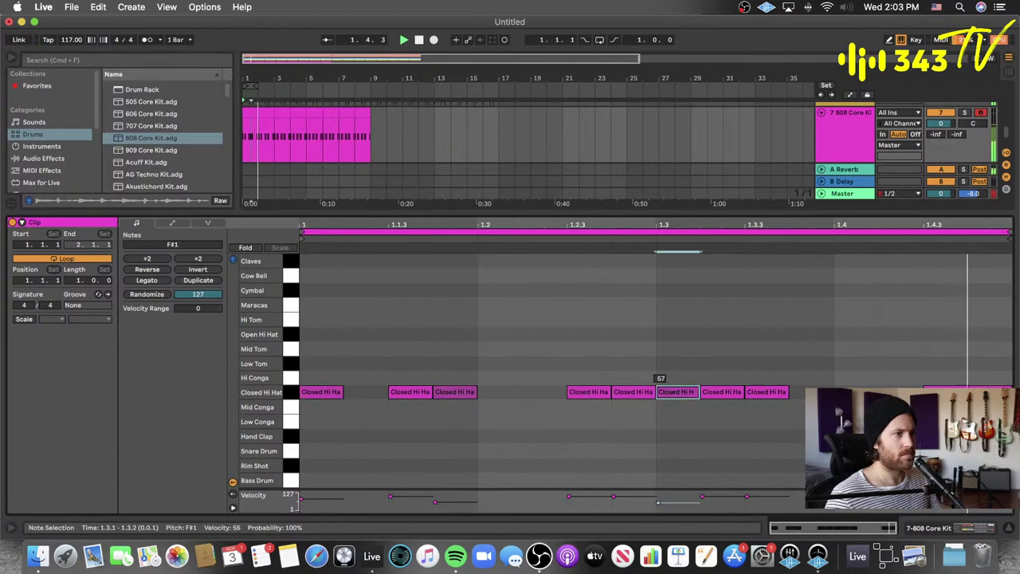
pyautogui.press('super+space')
pyautogui.click(578, 336)
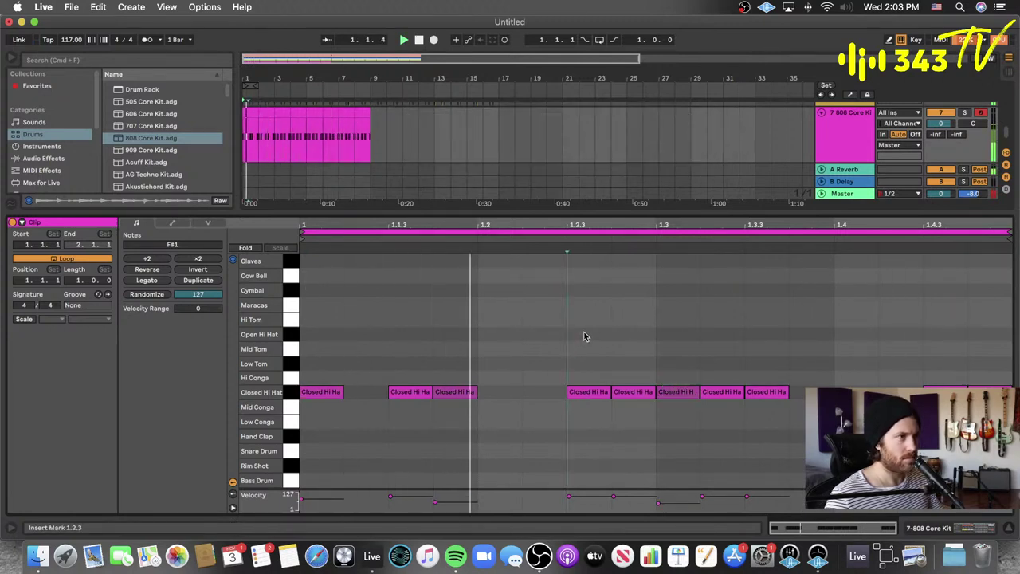
pyautogui.click(588, 391)
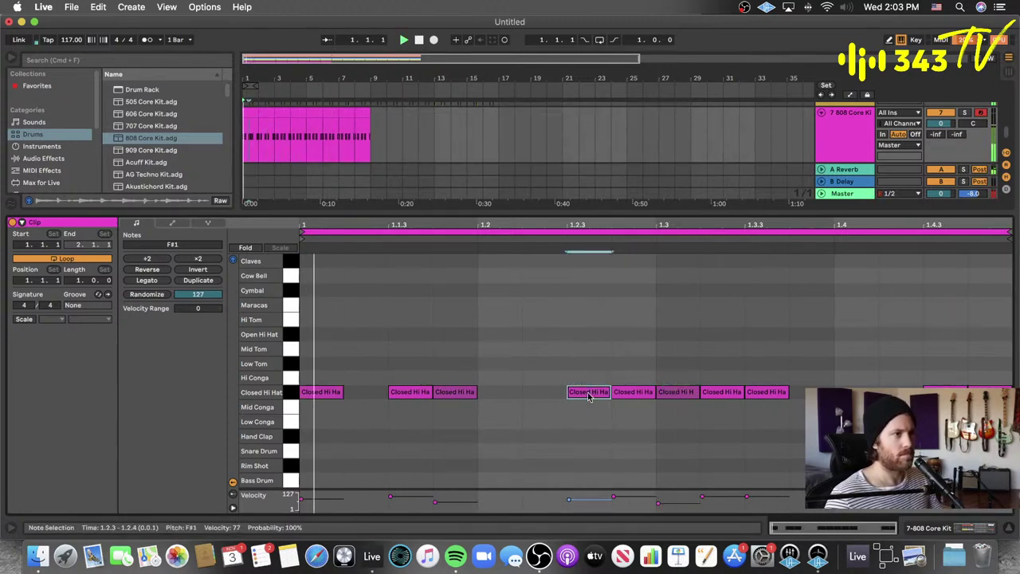
pyautogui.moveTo(747, 497); pyautogui.dragTo(747, 498)
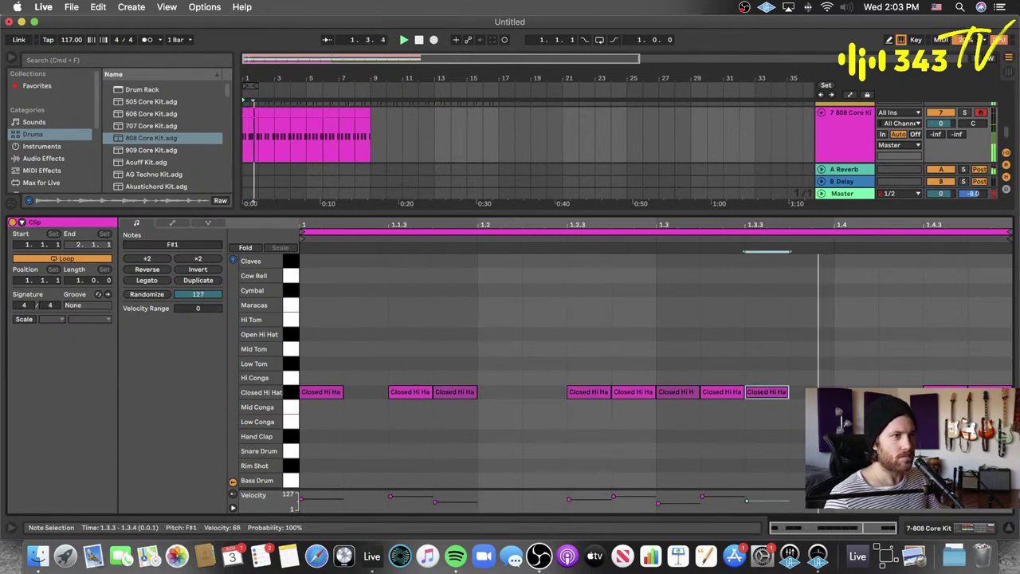
pyautogui.moveTo(968, 496); pyautogui.dragTo(969, 502)
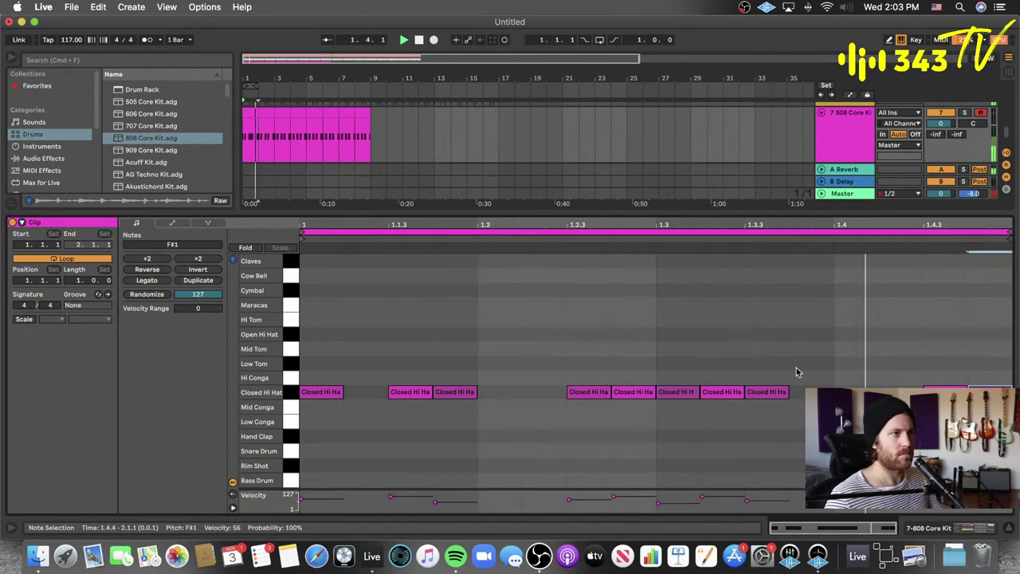
# - Play the first hi-hat clip from bar 1 to check the softened notes
pyautogui.press('space')
pyautogui.click(251, 114)
pyautogui.press('space')
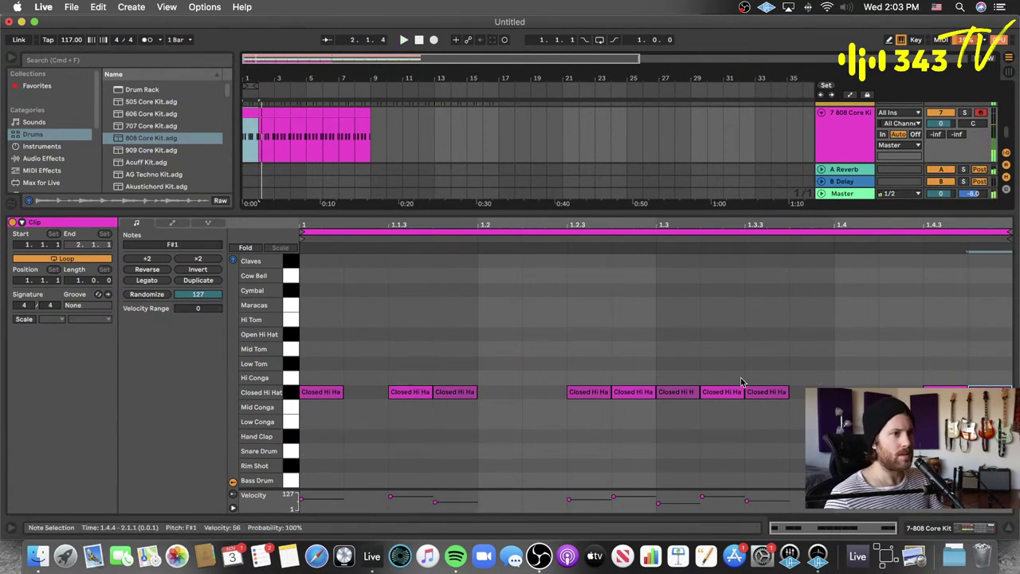
# - Duplicate the revised first hi-hat clip over bars 2 to 8 of the 808 Core Kit track
pyautogui.click(263, 114)
pyautogui.click(252, 113)
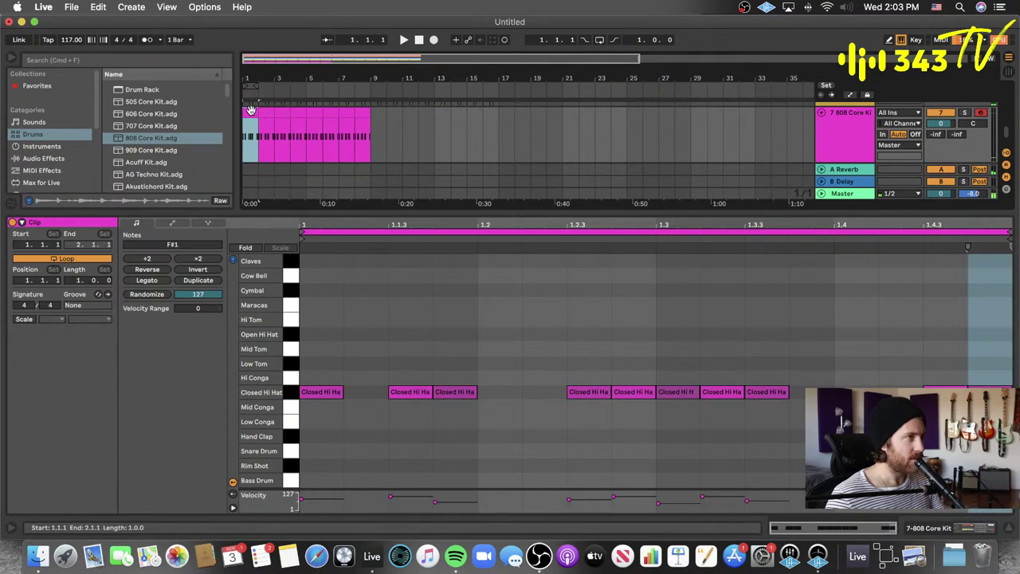
pyautogui.press('super+d')
pyautogui.press('super+d')
pyautogui.press('super+d')
pyautogui.press('super+d')
pyautogui.press('super+d')
pyautogui.press('super+d')
pyautogui.press('super+d')
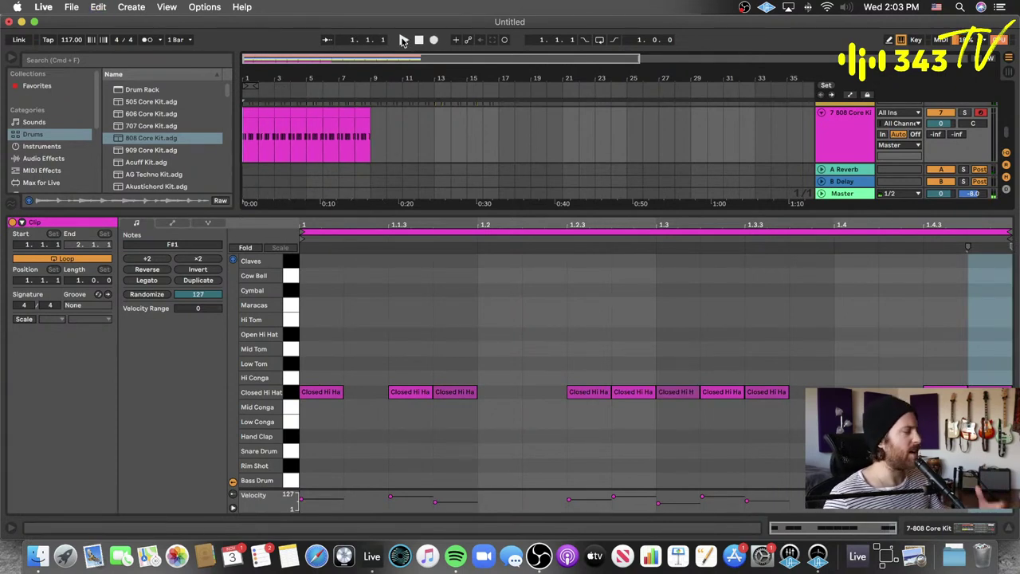
# - Play the arrangement from the start and duplicate the eight bars of hi-hat clips into bars 9 to 16
pyautogui.click(403, 40)
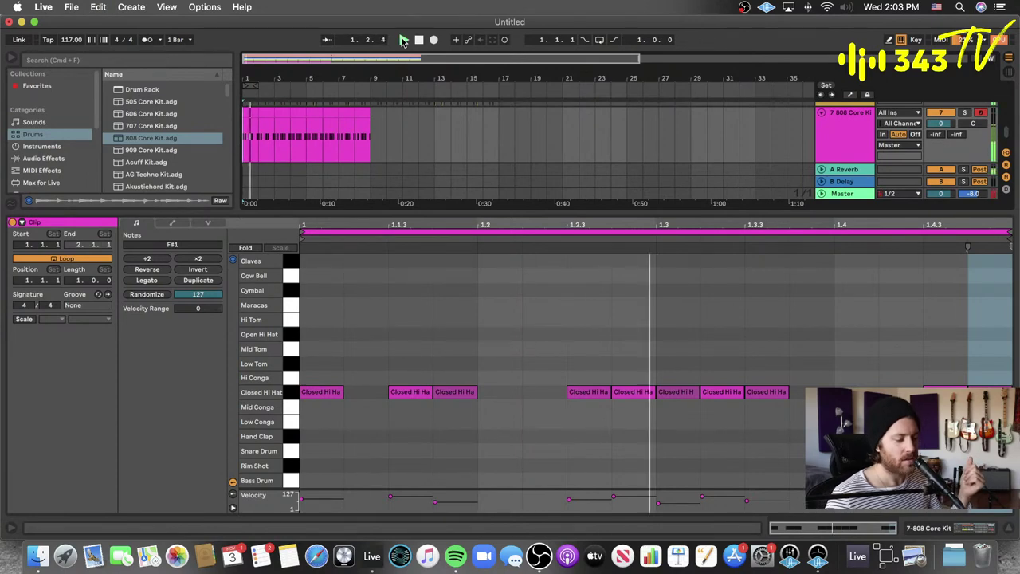
pyautogui.doubleClick(364, 215)
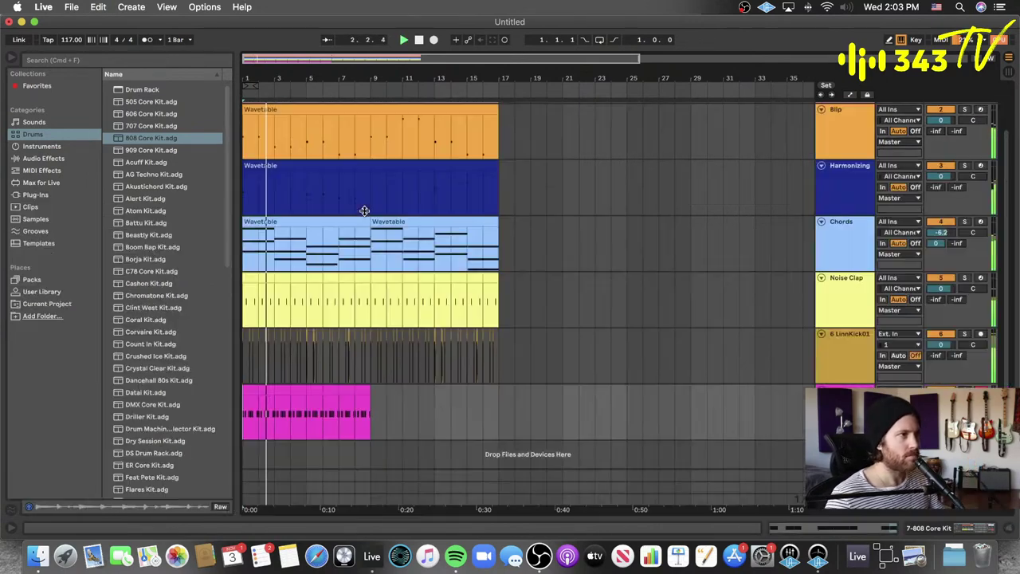
pyautogui.click(366, 406)
pyautogui.press('super+d')
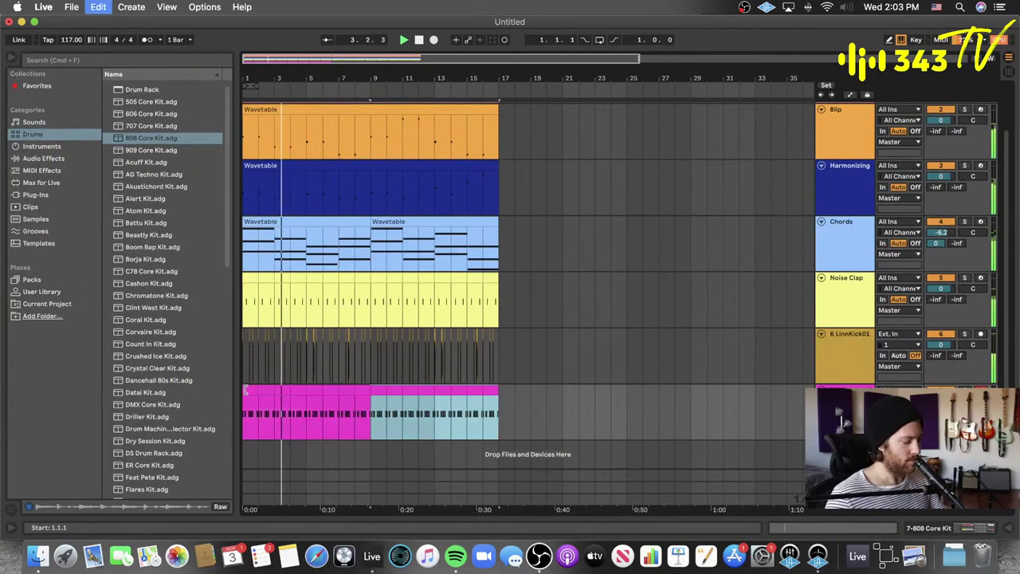
# - Load the Waves Enigma (s) audio unit onto the 808 Core Kit track
pyautogui.click(843, 398)
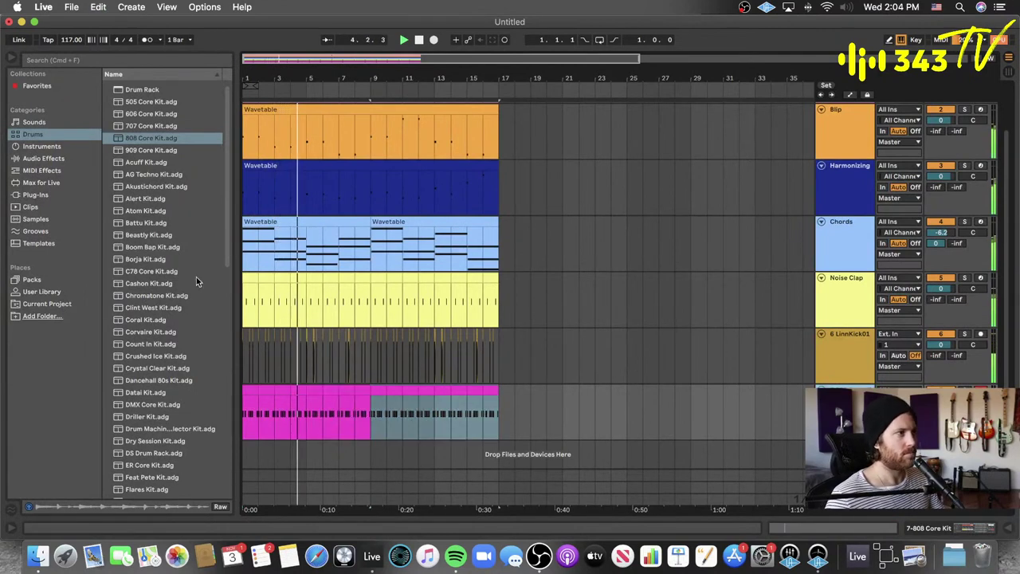
pyautogui.click(55, 194)
pyautogui.scroll(15, 211, 357)
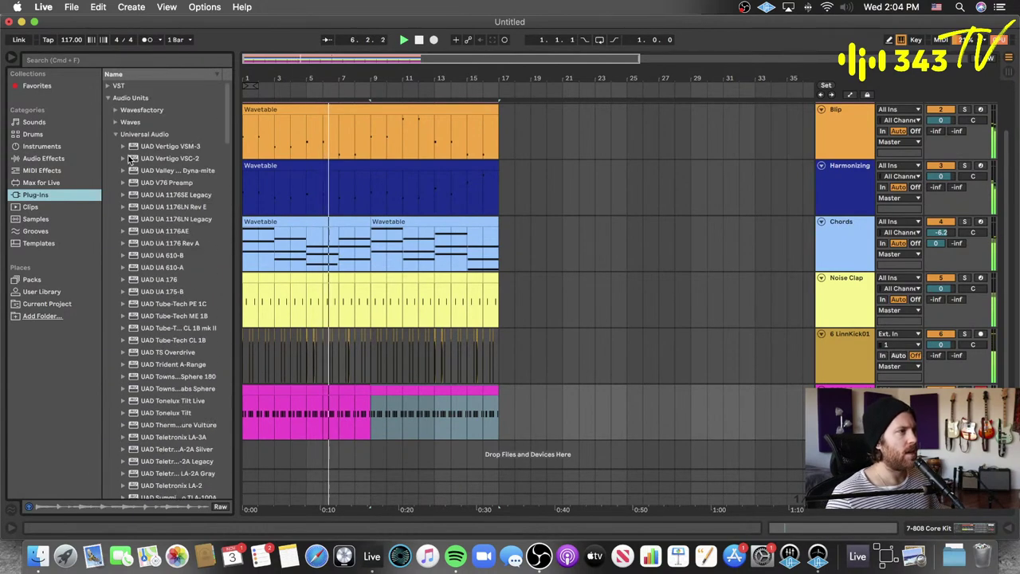
pyautogui.click(115, 122)
pyautogui.scroll(-5, 166, 227)
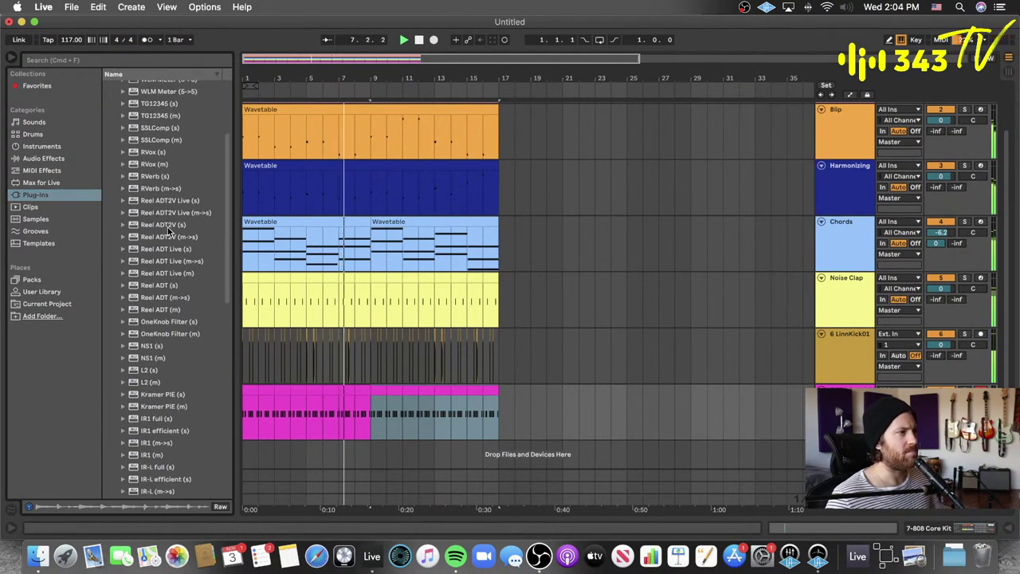
pyautogui.scroll(1, 166, 227)
pyautogui.scroll(-5, 163, 212)
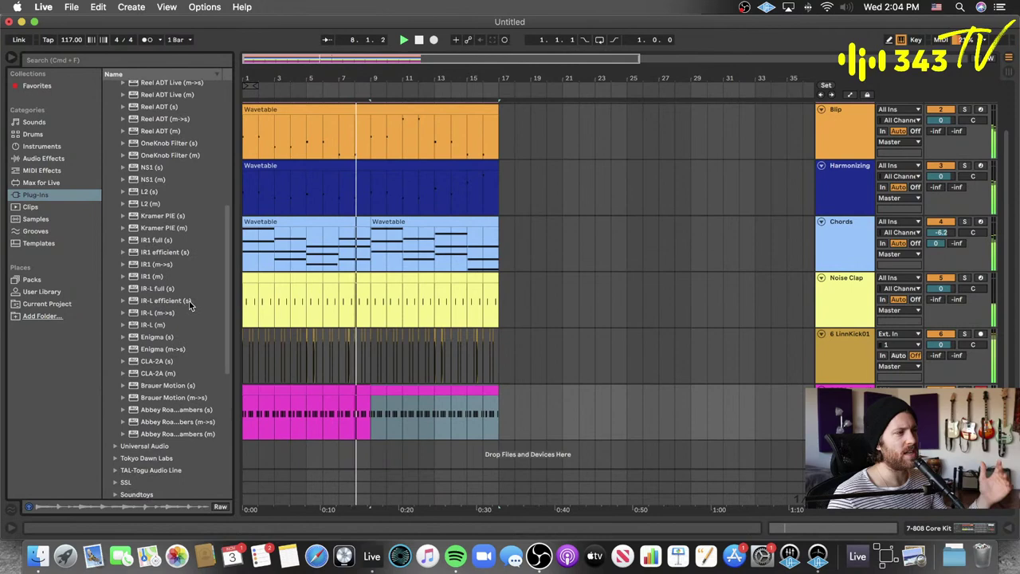
pyautogui.click(171, 349)
pyautogui.moveTo(157, 339); pyautogui.dragTo(371, 369)
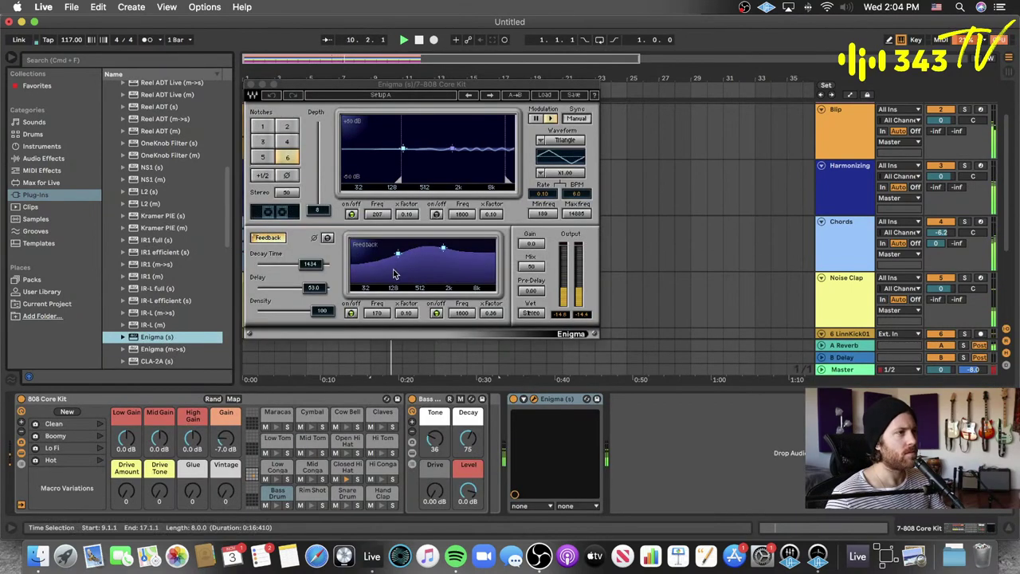
# - Lower Enigma's feedback decay time to about 15.4 and raise its notch depth to about 36
pyautogui.moveTo(311, 264); pyautogui.dragTo(268, 264)
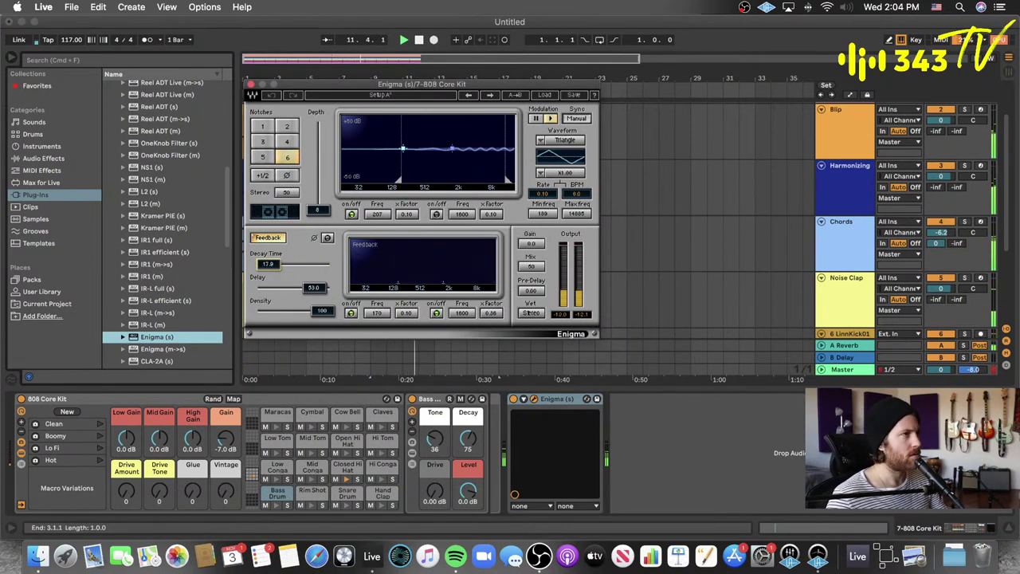
pyautogui.moveTo(268, 264); pyautogui.dragTo(267, 264)
pyautogui.moveTo(318, 210)
pyautogui.mouseDown()
pyautogui.moveTo(318, 144)
pyautogui.moveTo(318, 177)
pyautogui.moveTo(284, 199)
pyautogui.moveTo(317, 196)
pyautogui.mouseUp()
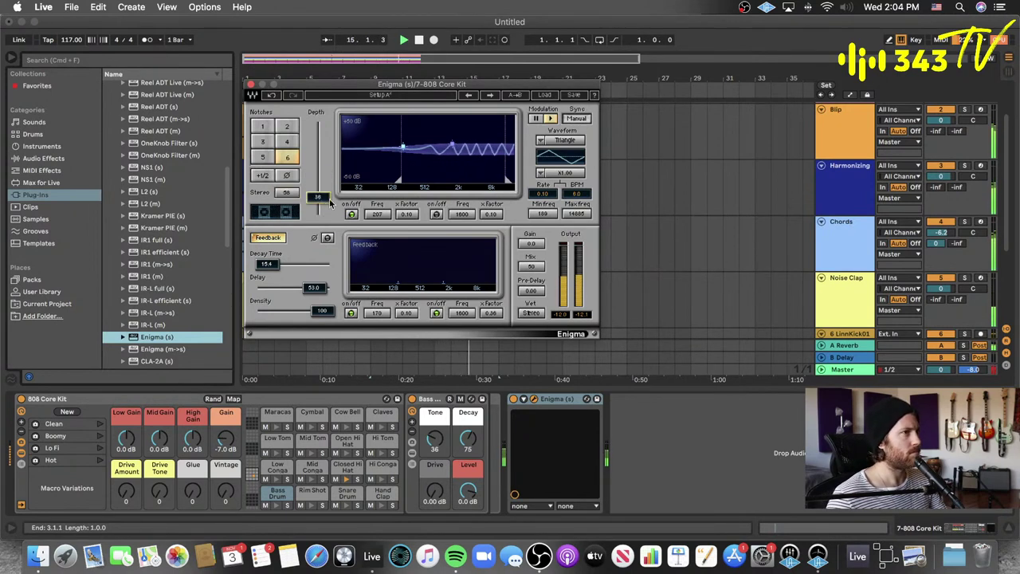
pyautogui.click(252, 84)
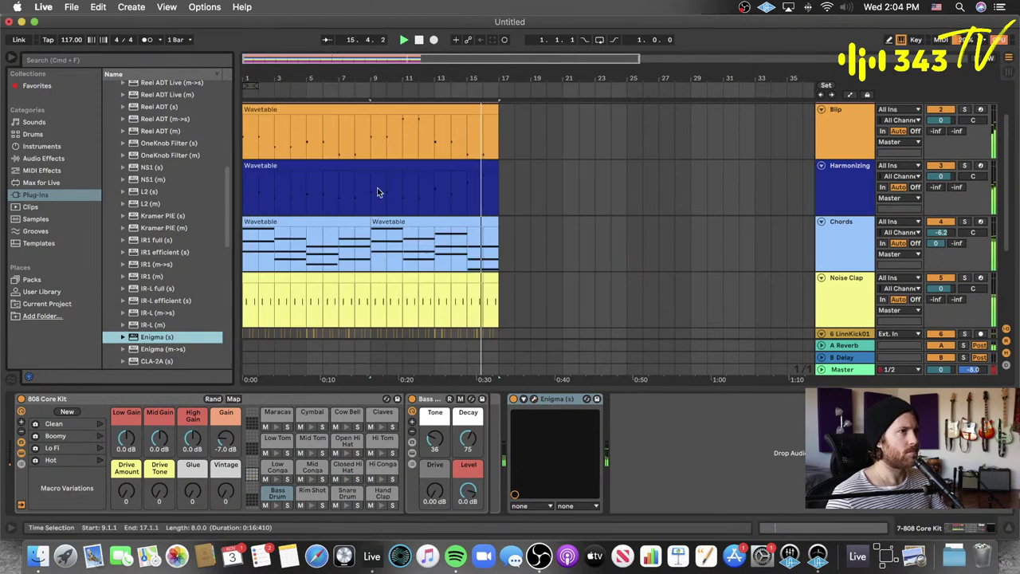
# - Stop playback, set a 16-bar loop from bar 1 to bar 17, and play the arrangement with looping on
pyautogui.scroll(-3, 846, 203)
pyautogui.click(846, 204)
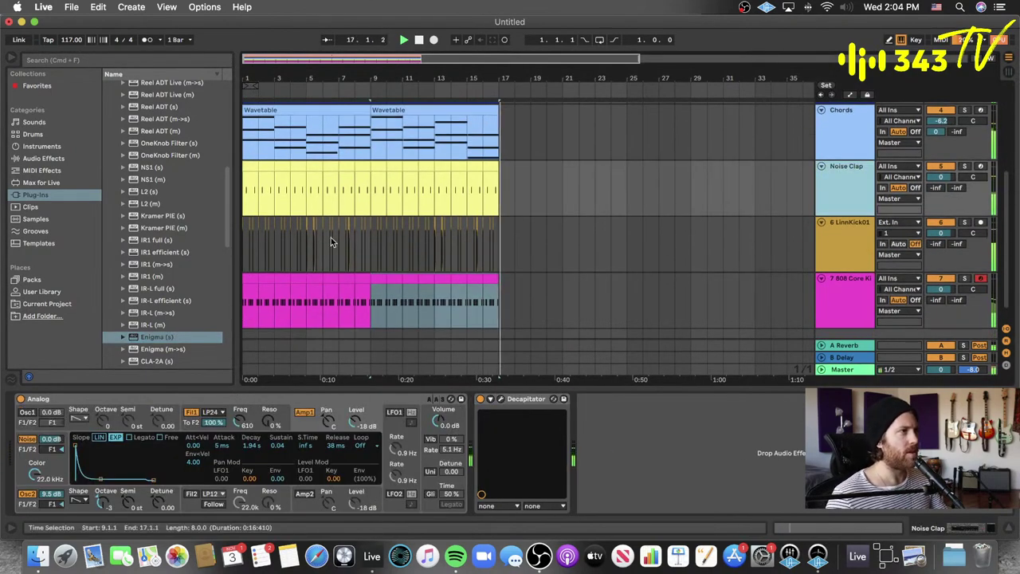
pyautogui.press('space')
pyautogui.moveTo(256, 86); pyautogui.dragTo(499, 86)
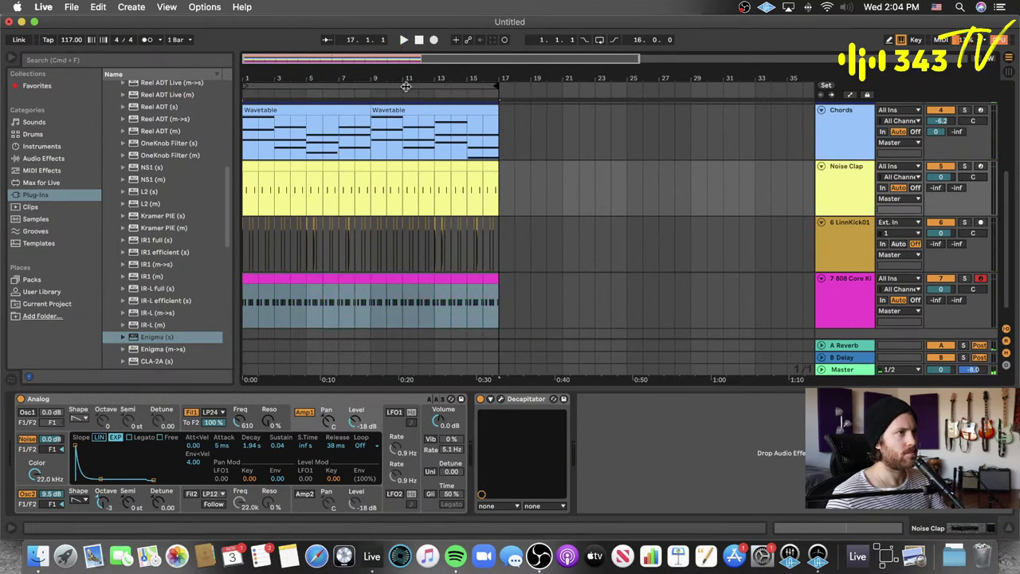
pyautogui.click(392, 86)
pyautogui.press('super+l')
pyautogui.press('space')
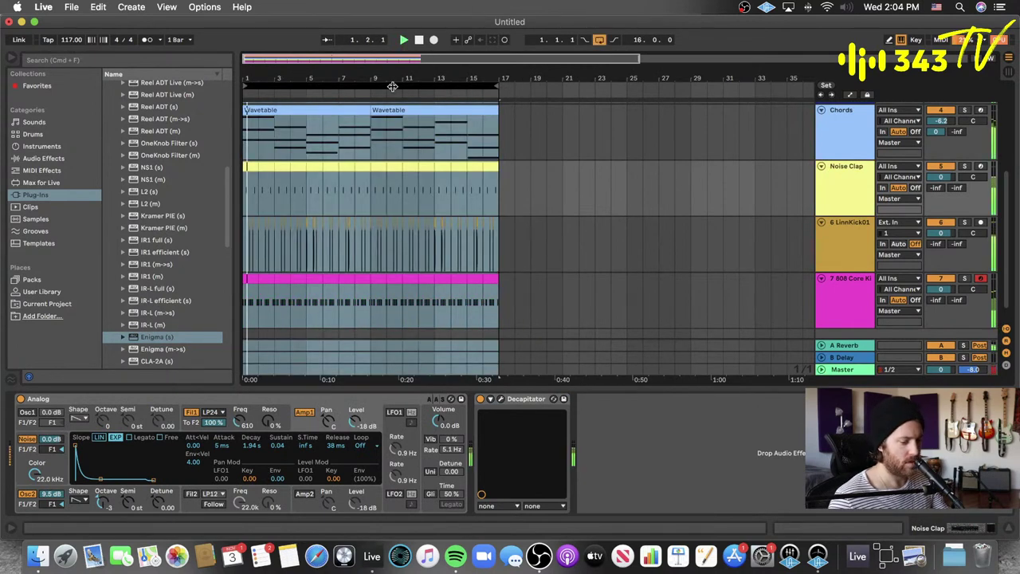
# - Move the LinnKick01 track above Noise Clap and disarm the 808 Core Kit track
pyautogui.click(837, 247)
pyautogui.moveTo(836, 247); pyautogui.dragTo(844, 191)
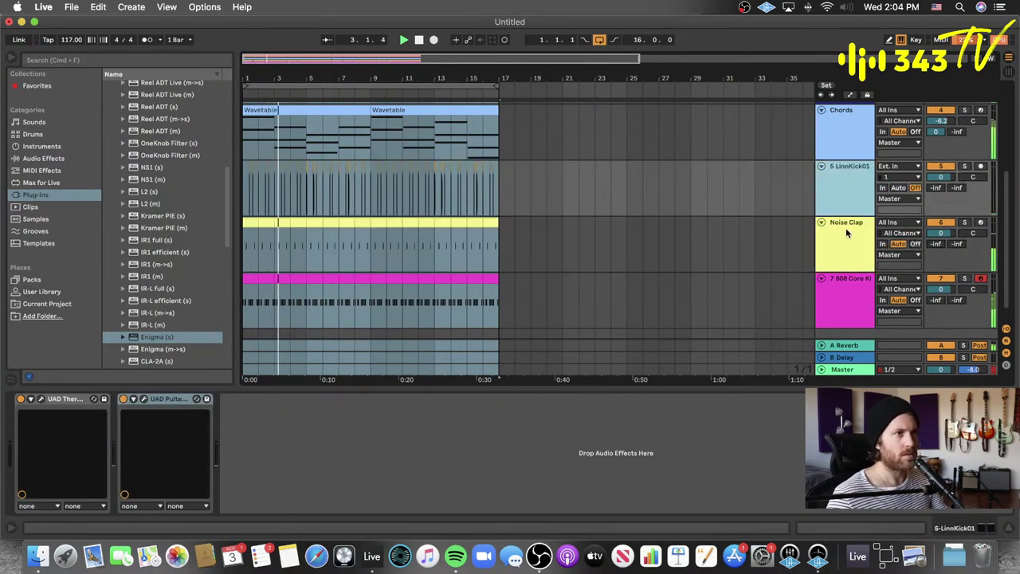
pyautogui.click(874, 290)
pyautogui.click(986, 279)
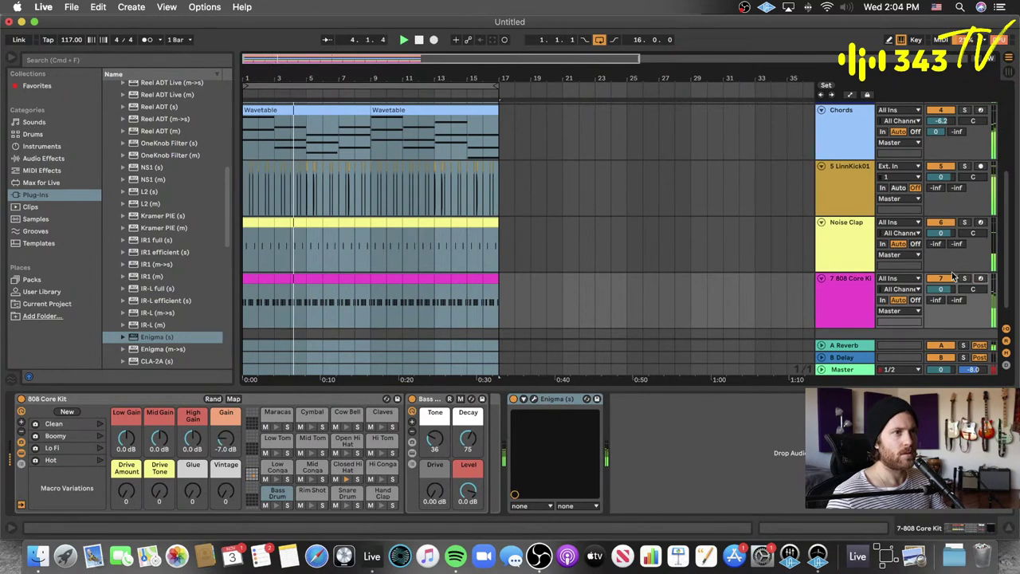
pyautogui.scroll(-1, 807, 251)
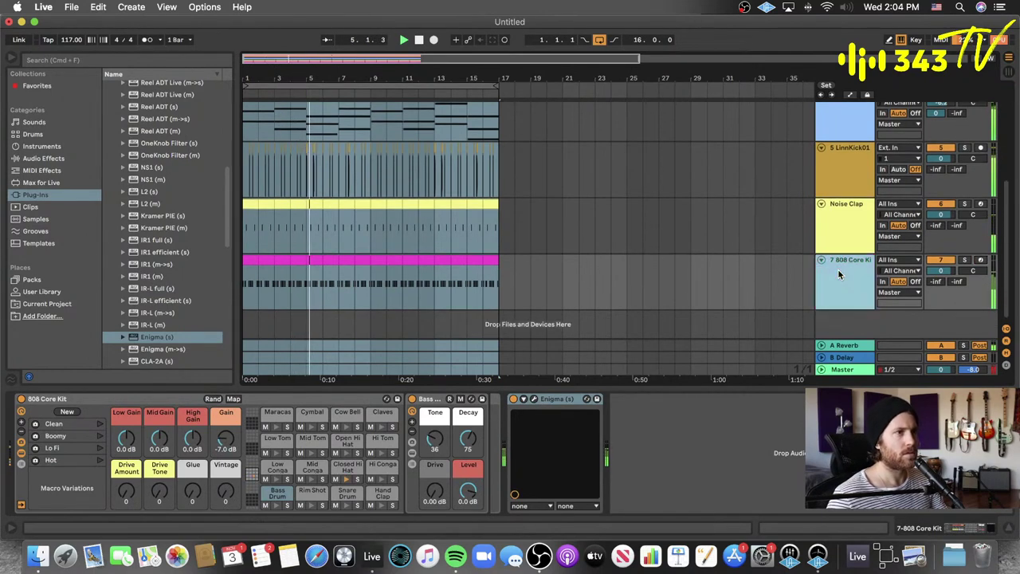
pyautogui.click(499, 283)
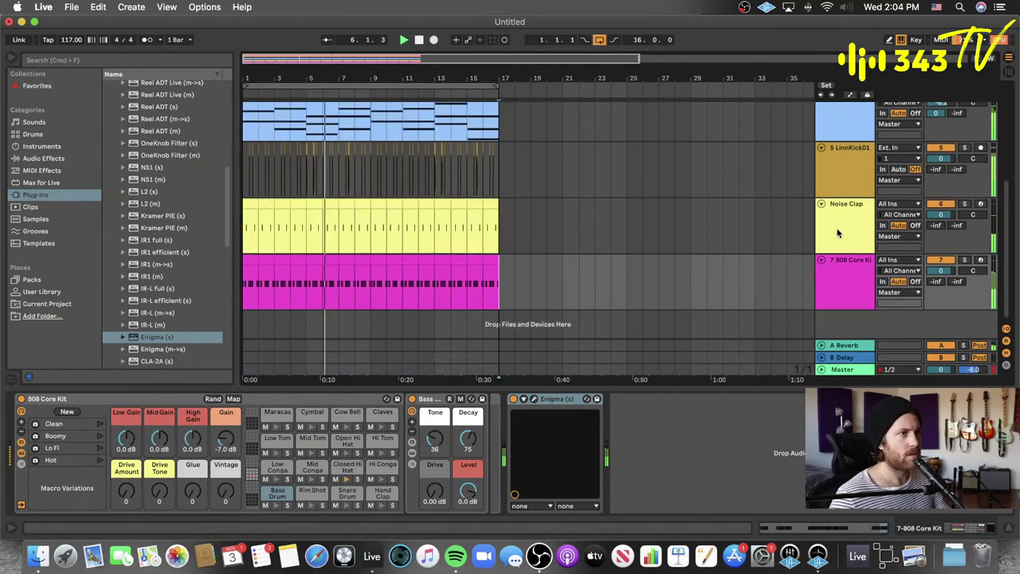
# - Switch to Finder and preview LinnClap.wav in the Linn Linndrum samples folder
pyautogui.click(837, 233)
pyautogui.press('super+Tab')
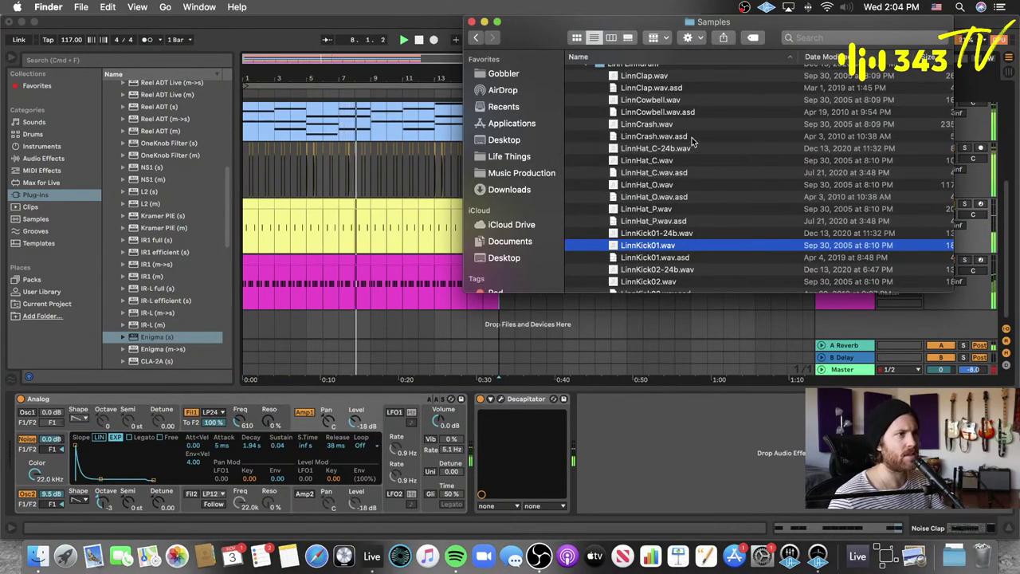
pyautogui.click(693, 86)
pyautogui.click(694, 75)
pyautogui.press('space')
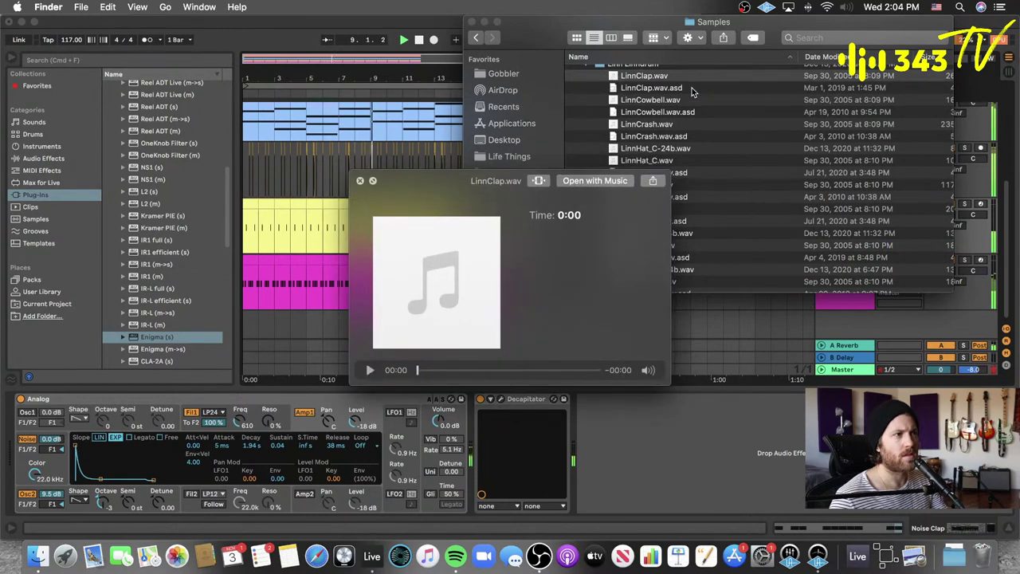
pyautogui.press('space')
# - Add LinnClap.wav from the Linn Linndrum folder to a new audio track at bar 1 in Ableton Live
pyautogui.scroll(-5, 709, 241)
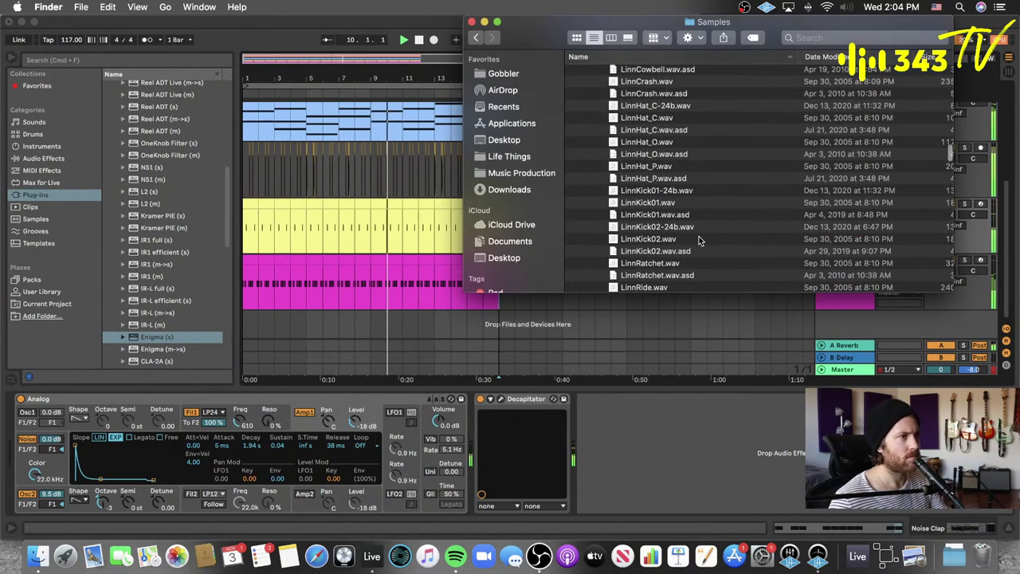
pyautogui.scroll(5, 699, 240)
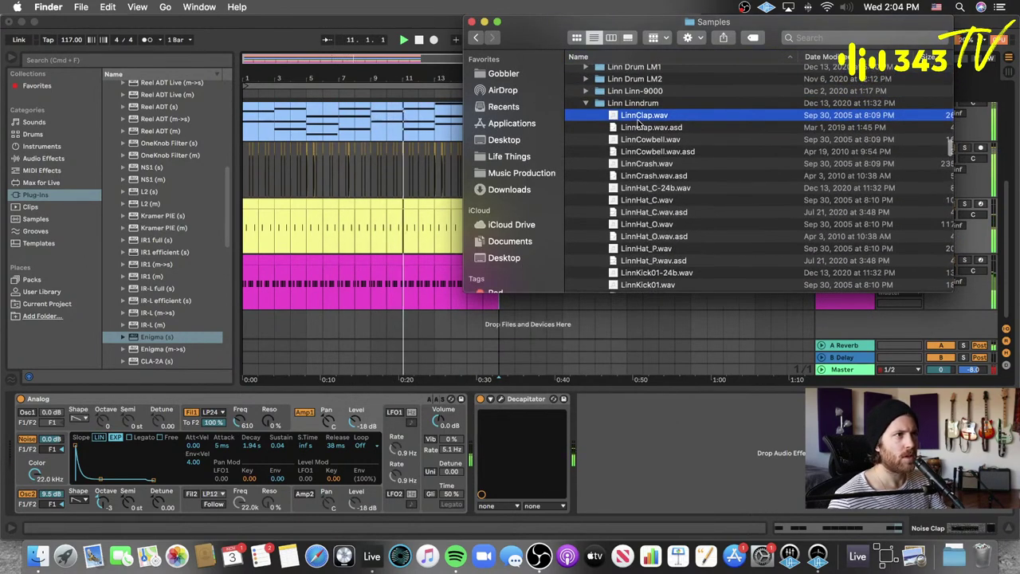
pyautogui.moveTo(638, 121); pyautogui.dragTo(252, 325)
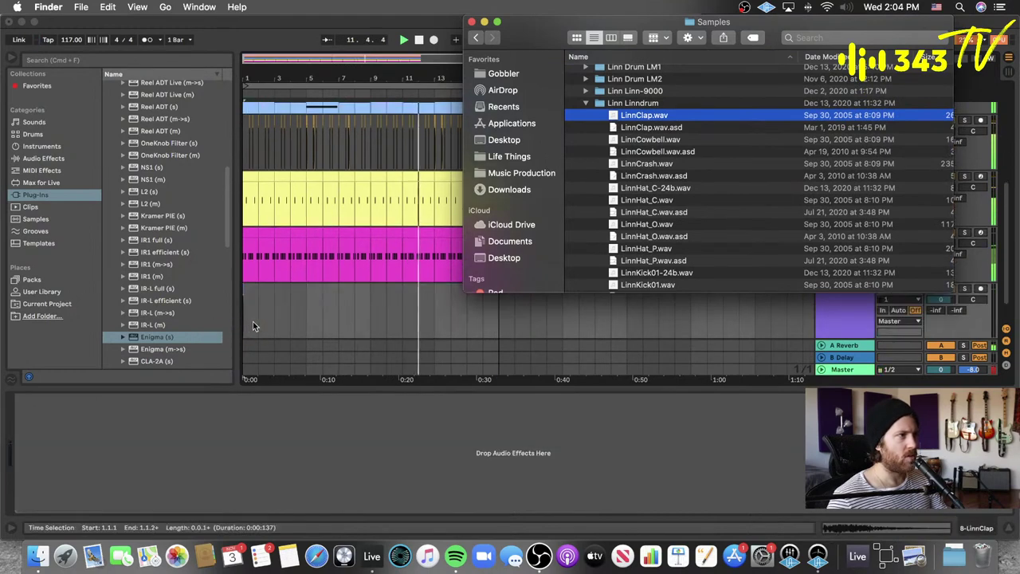
pyautogui.click(252, 320)
# - Place LinnClap clips on beats 2 and 4 of bar 1 and select the full bar
pyautogui.press('+')
pyautogui.press('+')
pyautogui.press('+')
pyautogui.press('+')
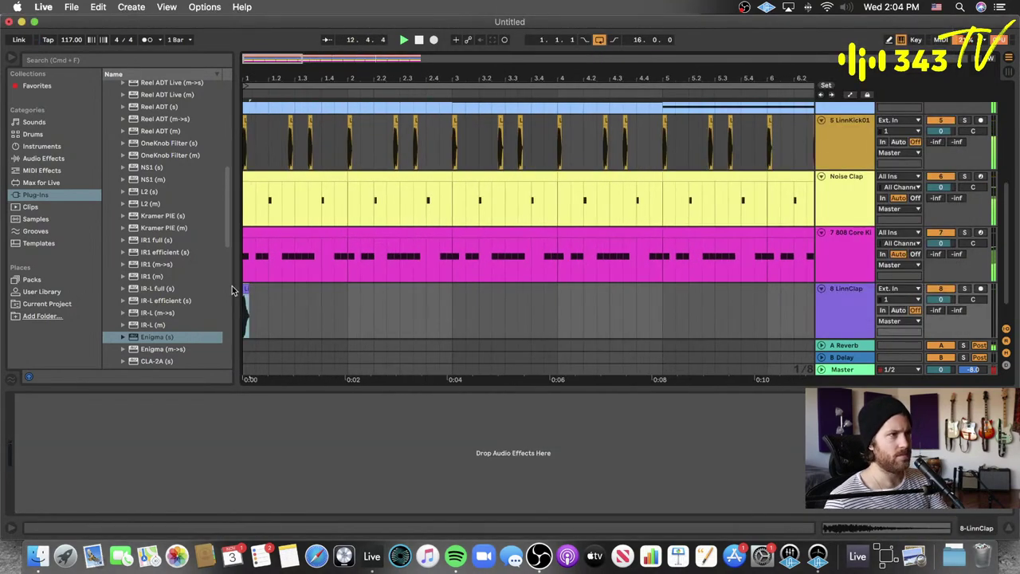
pyautogui.moveTo(246, 291)
pyautogui.mouseDown()
pyautogui.moveTo(316, 301)
pyautogui.moveTo(244, 303)
pyautogui.mouseUp()
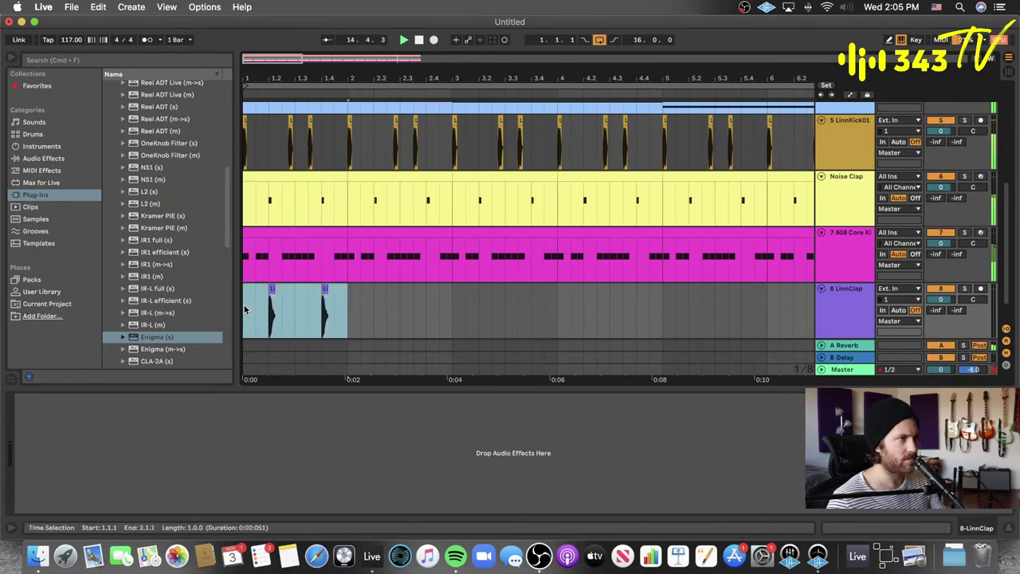
# - Duplicate the one-bar LinnClap pattern over bars 2 to 16
pyautogui.press('super+d')
pyautogui.press('super+d')
pyautogui.press('super+d')
pyautogui.press('super+d')
pyautogui.press('super+d')
pyautogui.press('super+d')
pyautogui.press('super+d')
pyautogui.press('super+d')
pyautogui.press('super+d')
pyautogui.press('super+d')
pyautogui.press('super+d')
pyautogui.press('super+d')
pyautogui.press('super+d')
pyautogui.press('super+d')
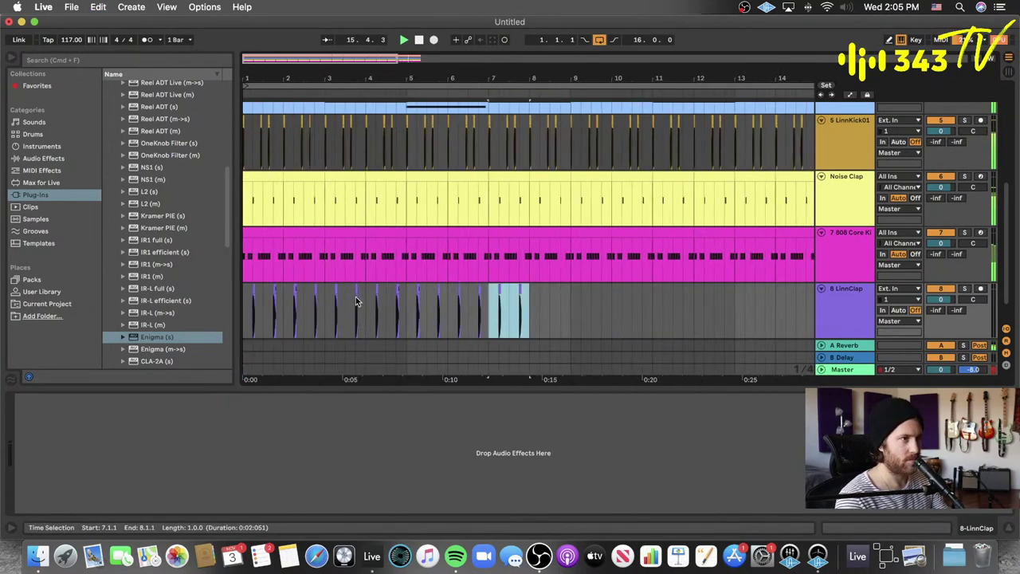
pyautogui.press('super+d')
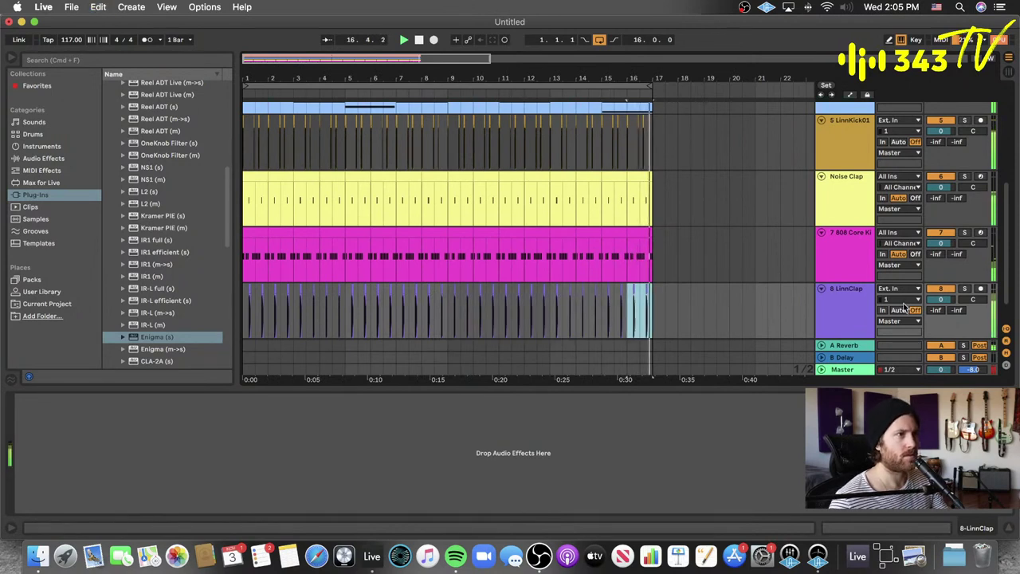
# - Lower the LinnClap track's volume to -15.3 dB and rename the track Clap Layer
pyautogui.moveTo(941, 299); pyautogui.dragTo(941, 301)
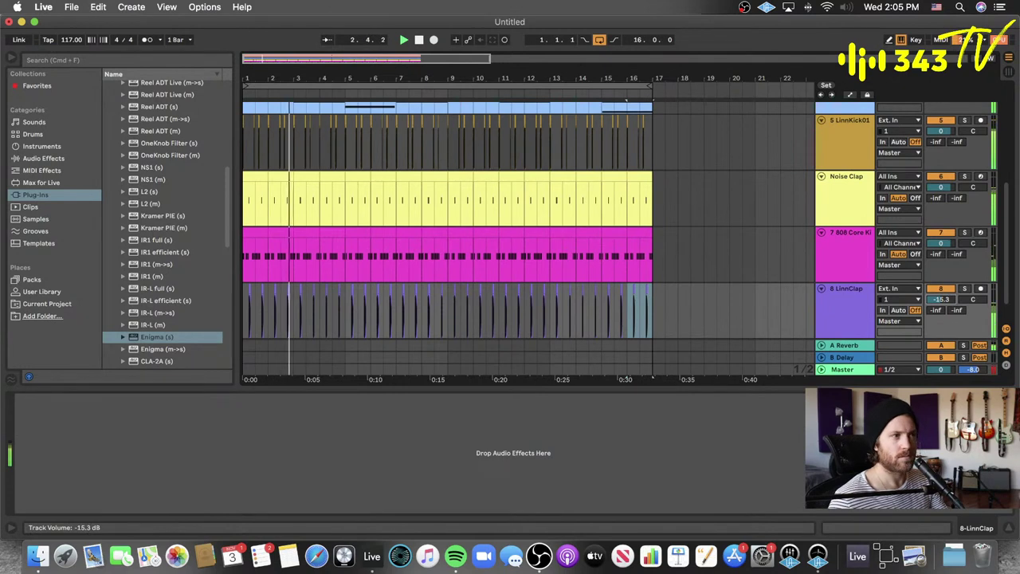
pyautogui.click(859, 303)
pyautogui.press('super+r')
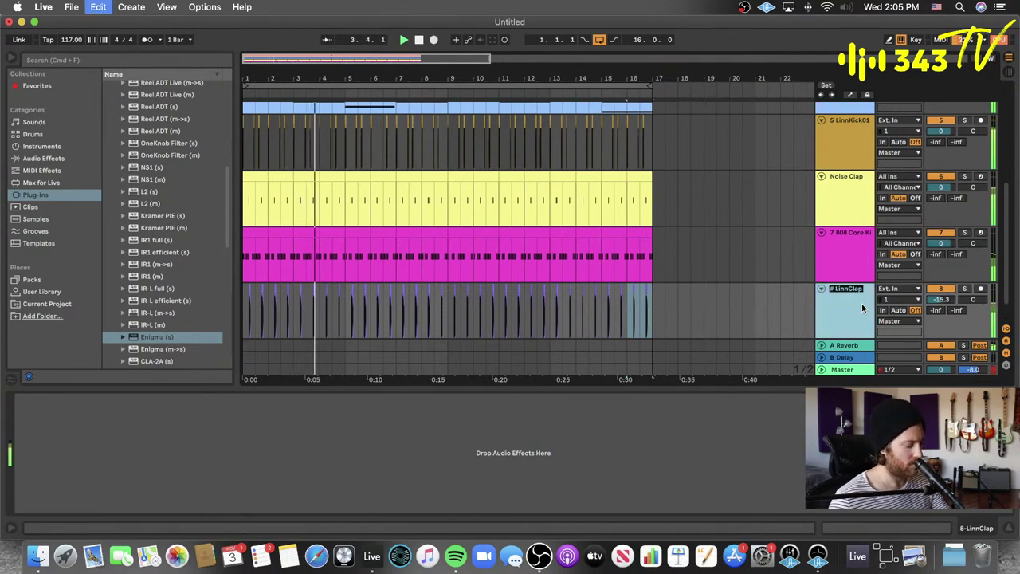
pyautogui.write('Cla')
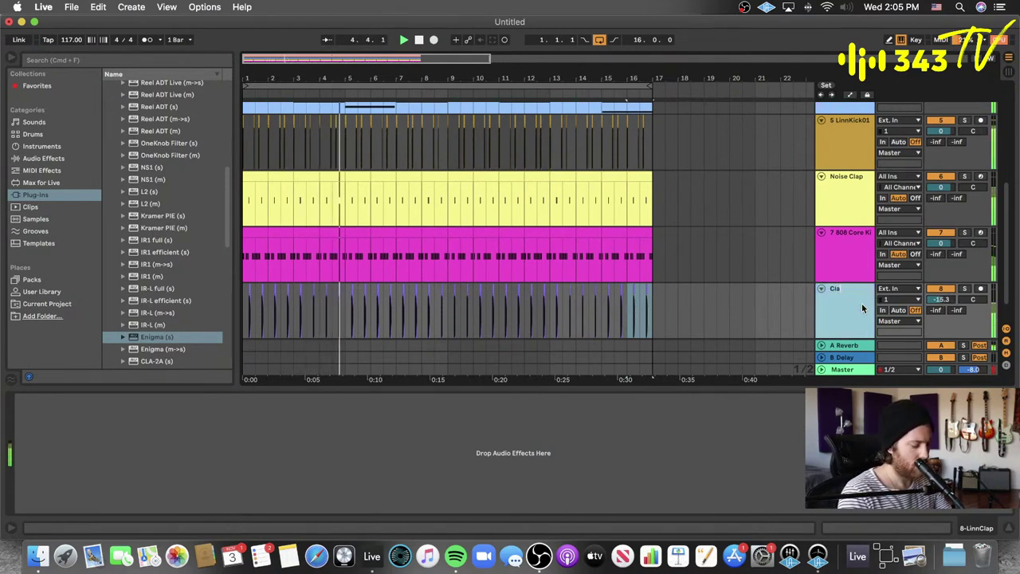
pyautogui.write('p Layer')
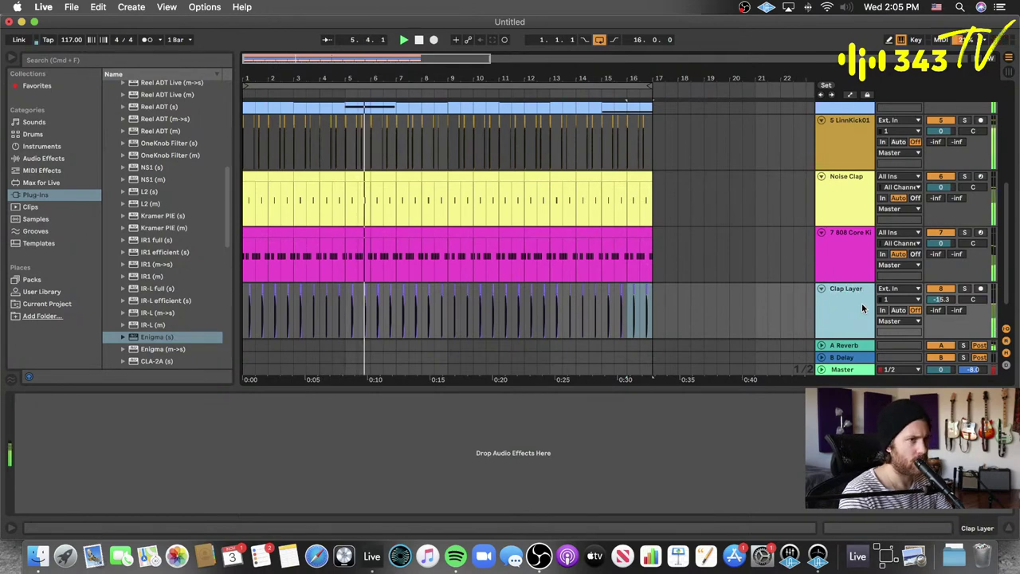
pyautogui.press('Return')
# - Consolidate all Clap Layer clips across bars 1 to 16 into one audio clip, accepting that audio stops
pyautogui.scroll(-2, 564, 278)
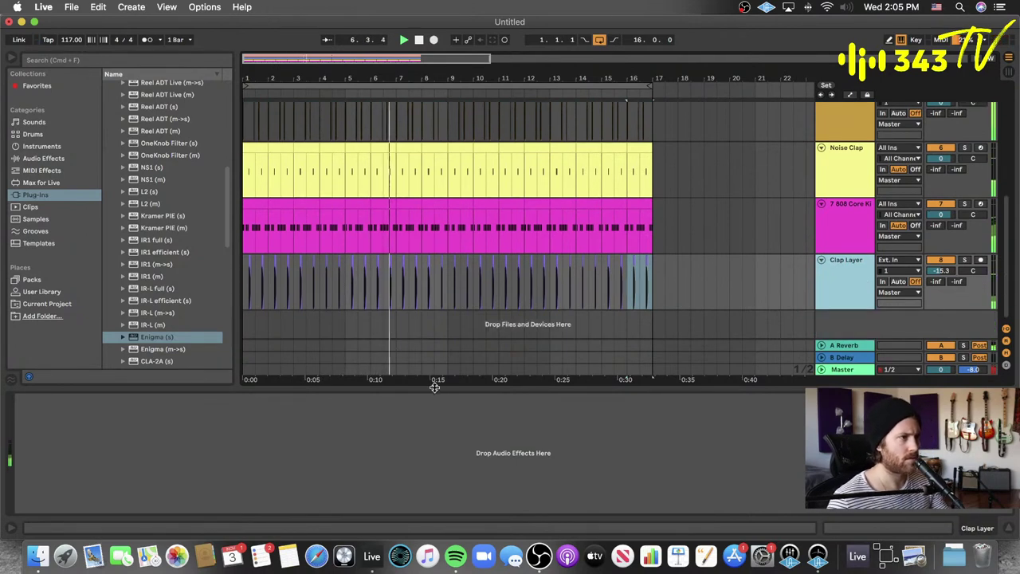
pyautogui.click(434, 387)
pyautogui.click(840, 356)
pyautogui.click(841, 407)
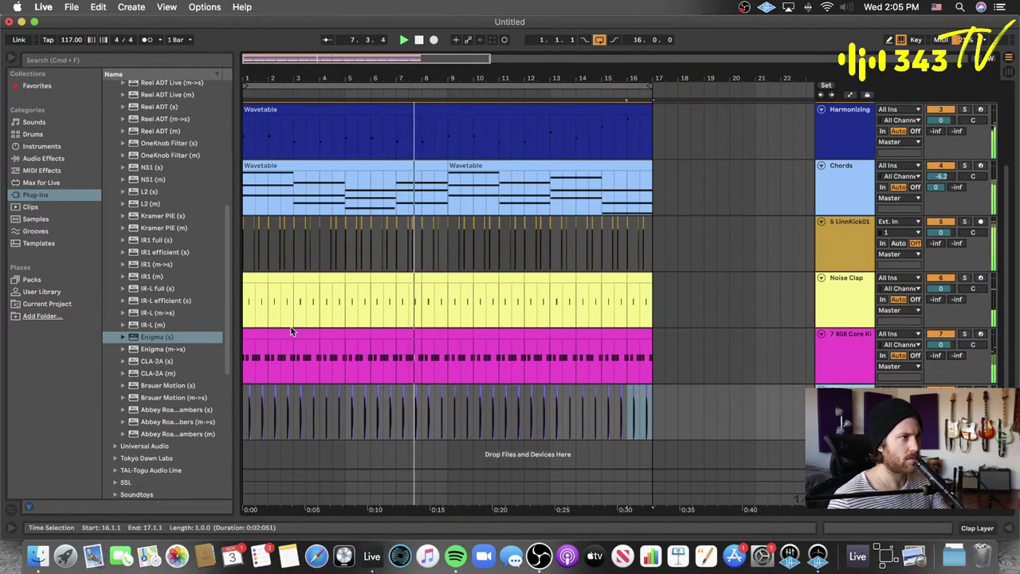
pyautogui.click(304, 390)
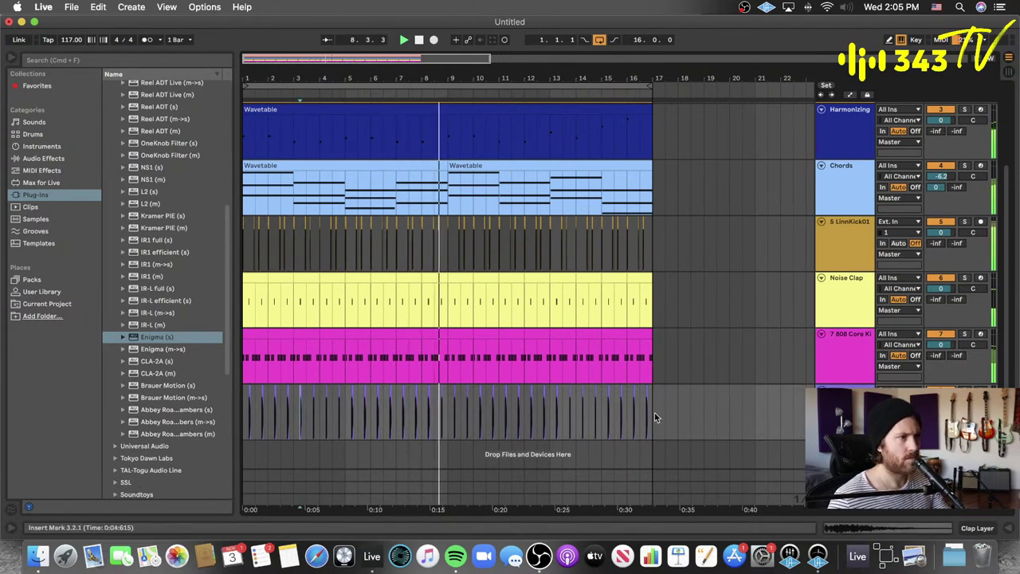
pyautogui.moveTo(654, 412); pyautogui.dragTo(205, 393)
pyautogui.press('super+j')
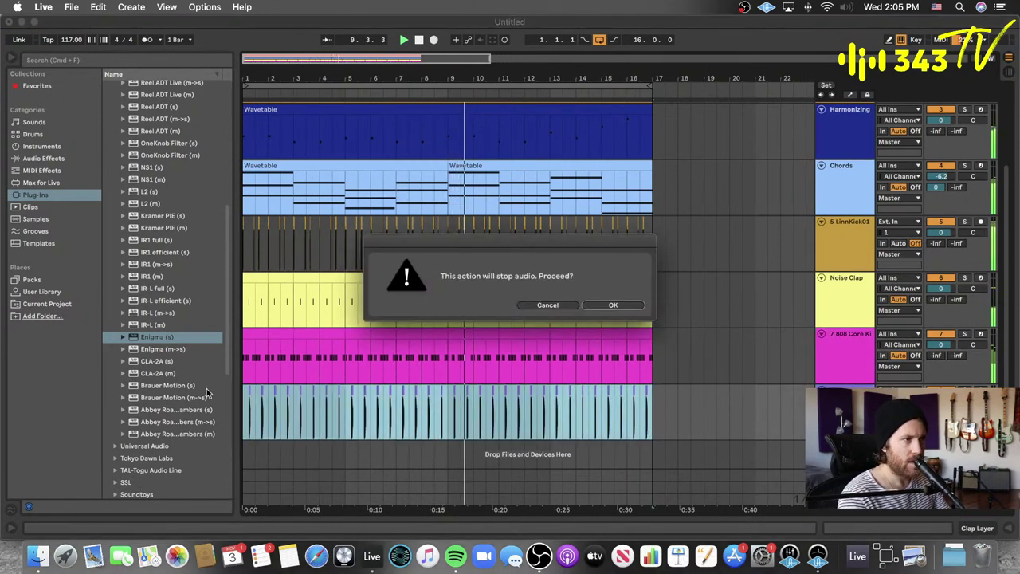
pyautogui.click(613, 305)
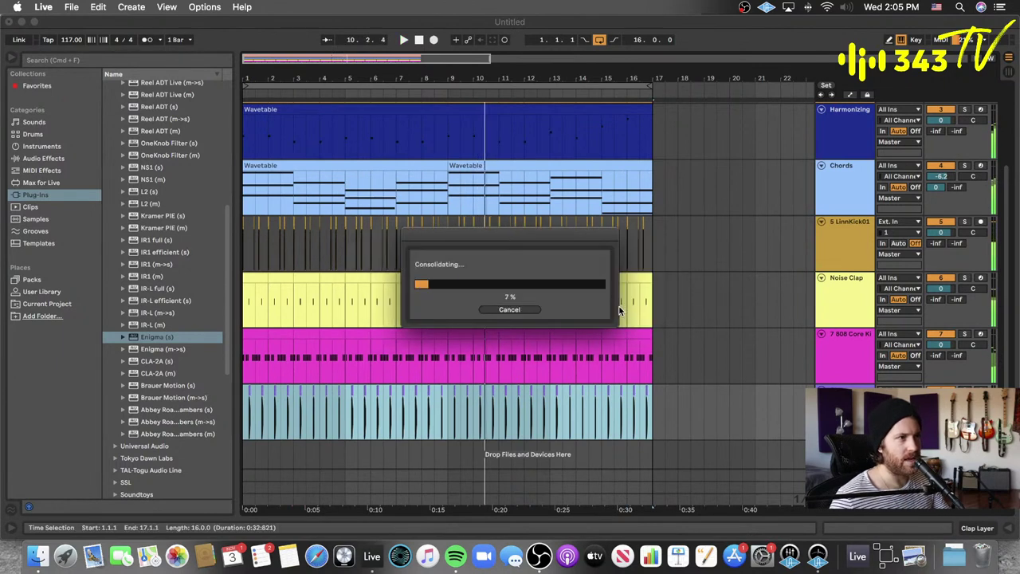
# - Restart playback from bar 1 and set the consolidated clap clip's warp mode to Tones
pyautogui.click(420, 40)
pyautogui.click(405, 39)
pyautogui.doubleClick(352, 389)
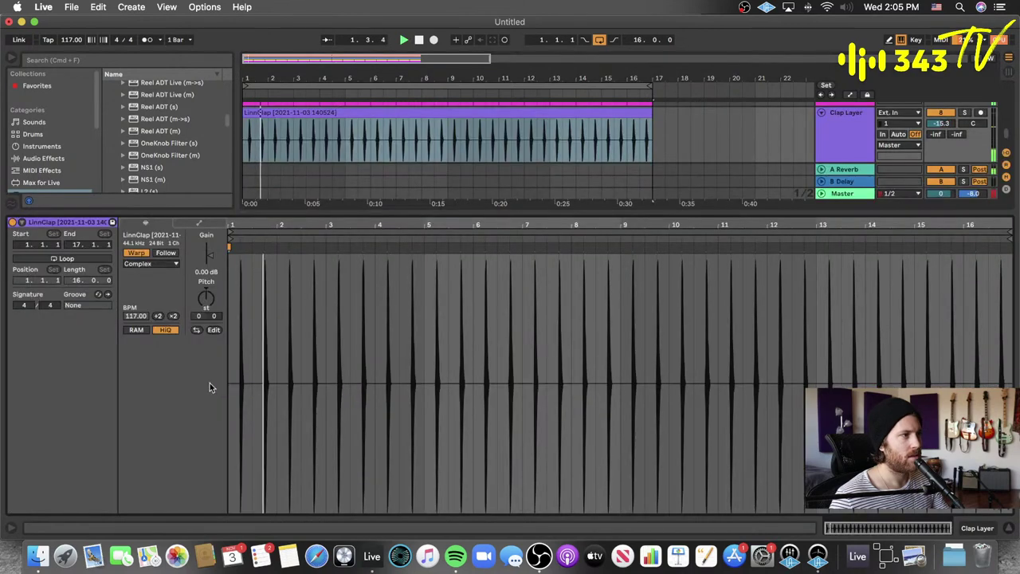
pyautogui.click(168, 269)
pyautogui.click(134, 283)
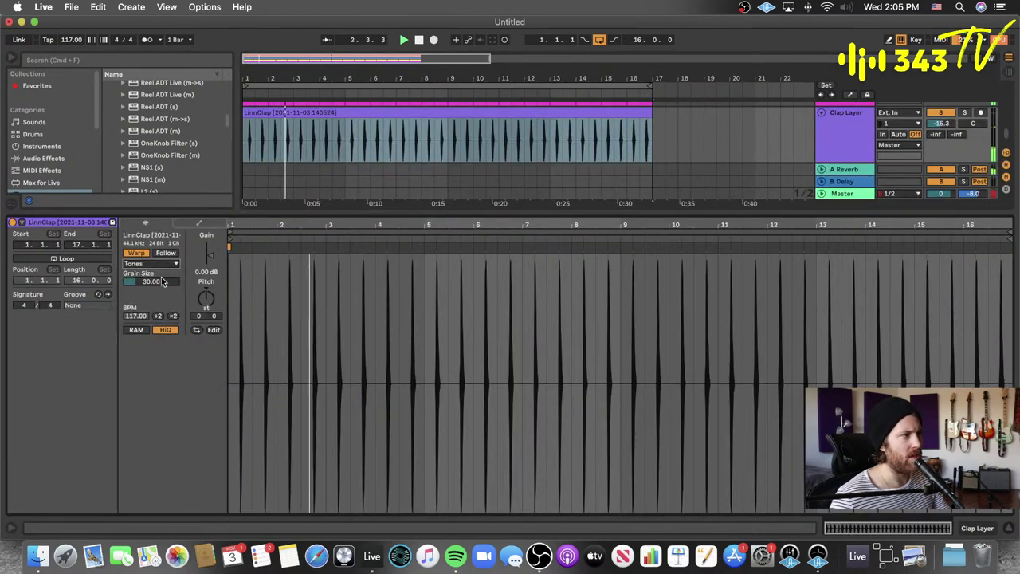
# - Set the consolidated clap clip's warp mode to Beats, with the transient loop mode off and the transient envelope at 0
pyautogui.click(166, 264)
pyautogui.click(151, 273)
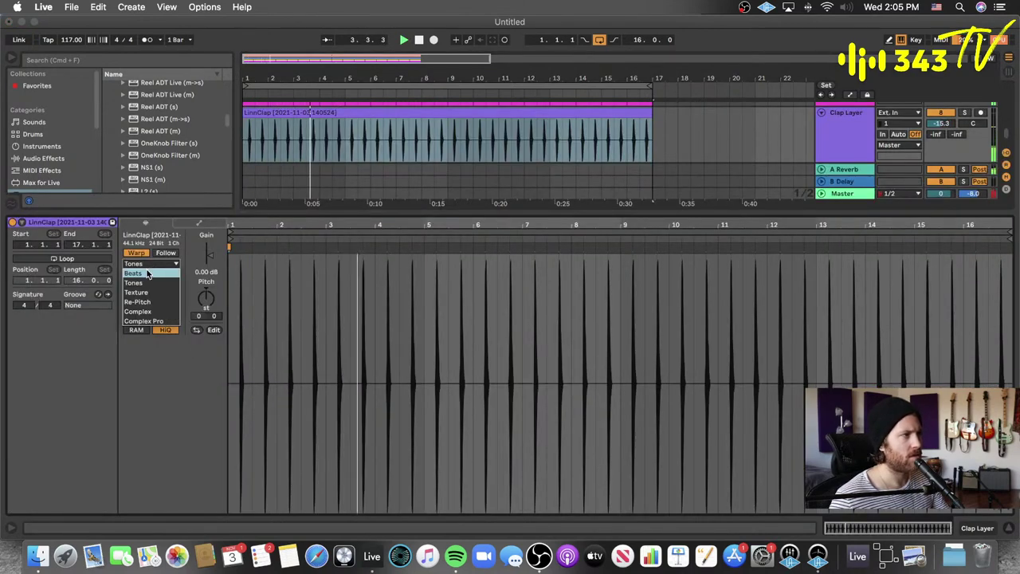
pyautogui.click(141, 293)
pyautogui.click(139, 312)
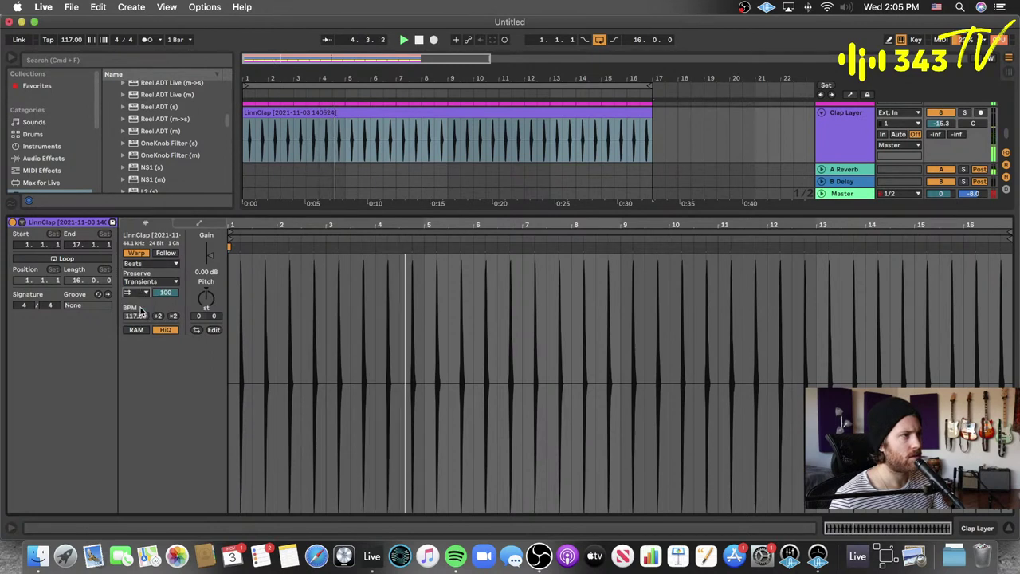
pyautogui.moveTo(165, 292); pyautogui.dragTo(164, 351)
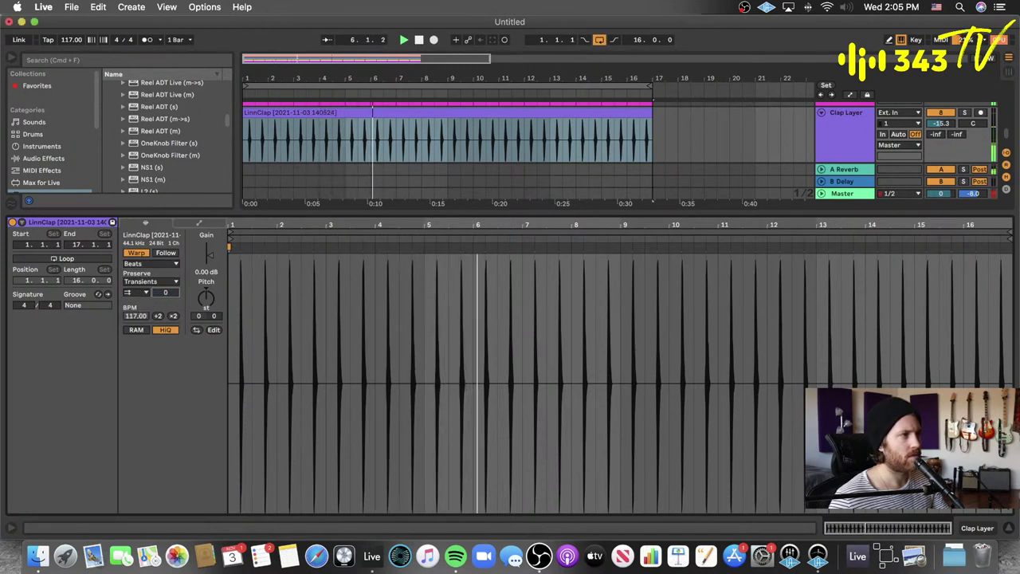
pyautogui.click(137, 292)
pyautogui.click(139, 303)
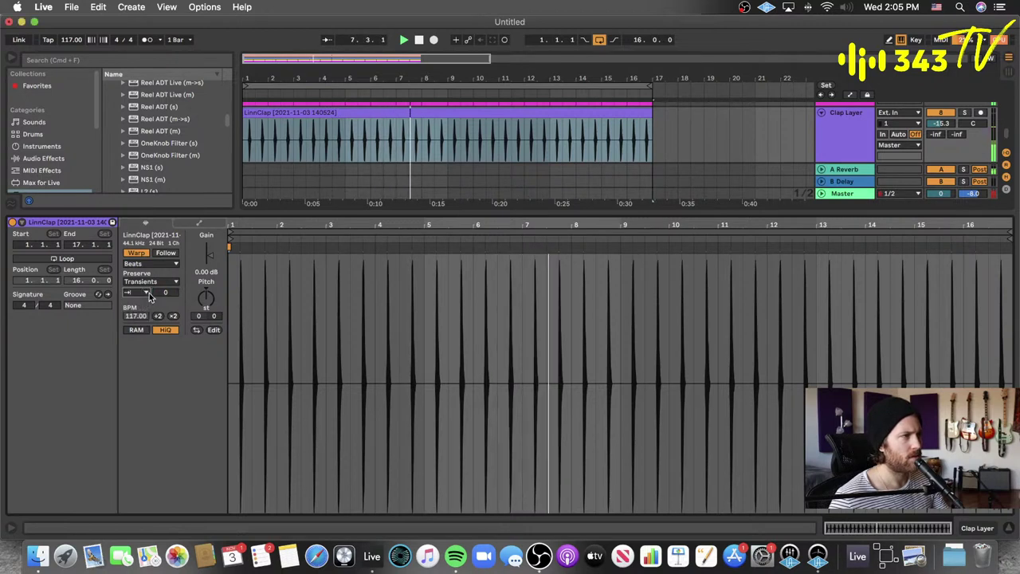
# - Set the clap clip's transient envelope to 10 with Clap Layer briefly soloed, and raise the track's volume to -7.6 dB
pyautogui.moveTo(165, 292); pyautogui.dragTo(165, 231)
pyautogui.click(964, 112)
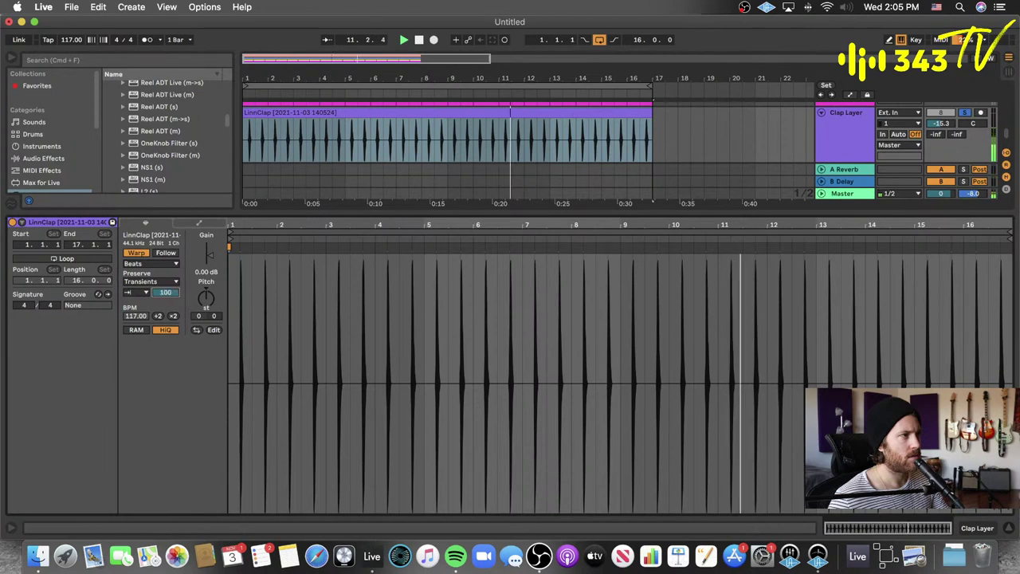
pyautogui.moveTo(165, 293); pyautogui.dragTo(165, 329)
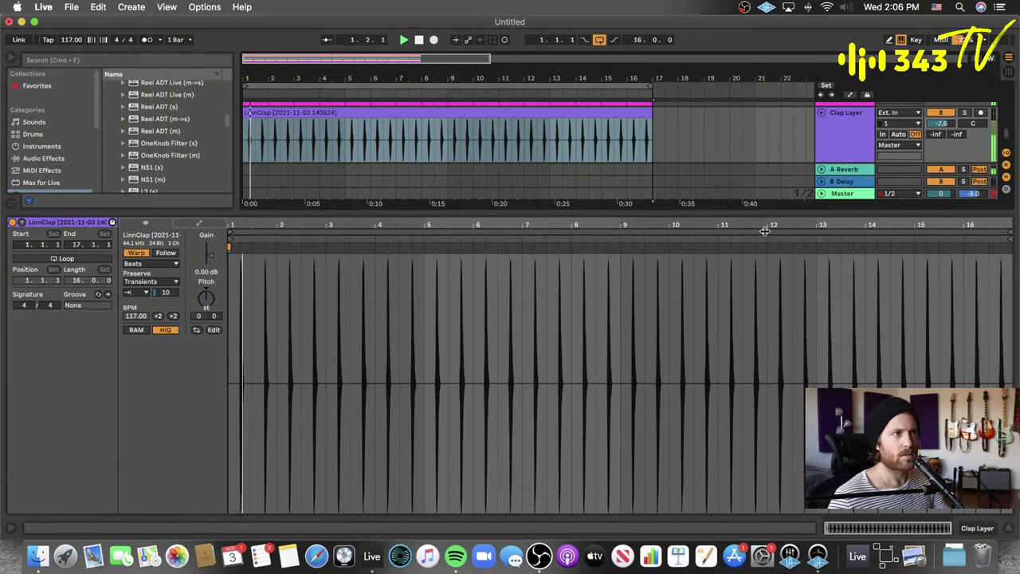
# - Set Noise Clap's volume to -3.2 dB and Clap Layer's to -6.4 dB, and move Clap Layer directly below Noise Clap
pyautogui.doubleClick(722, 212)
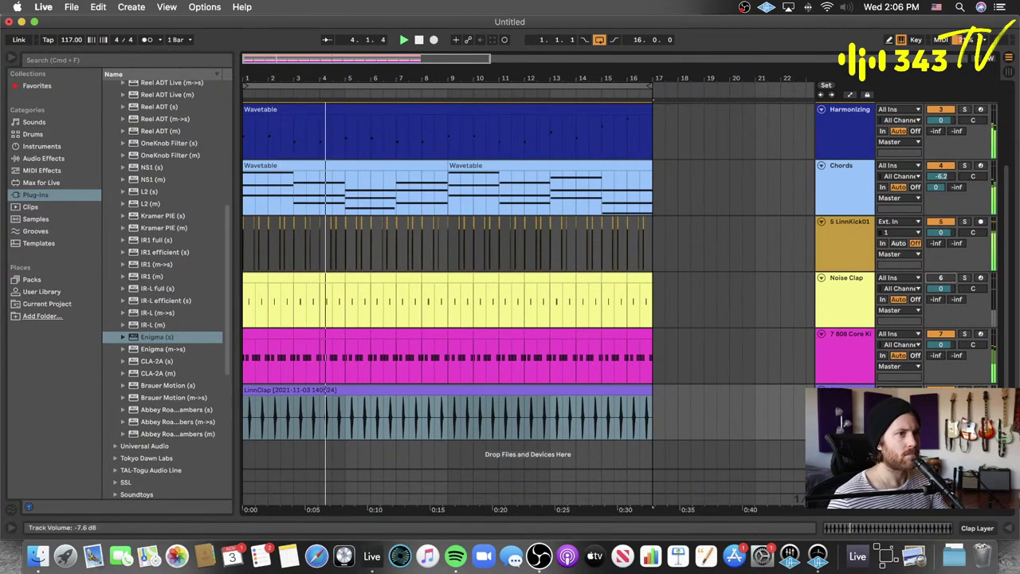
pyautogui.moveTo(940, 281); pyautogui.dragTo(940, 285)
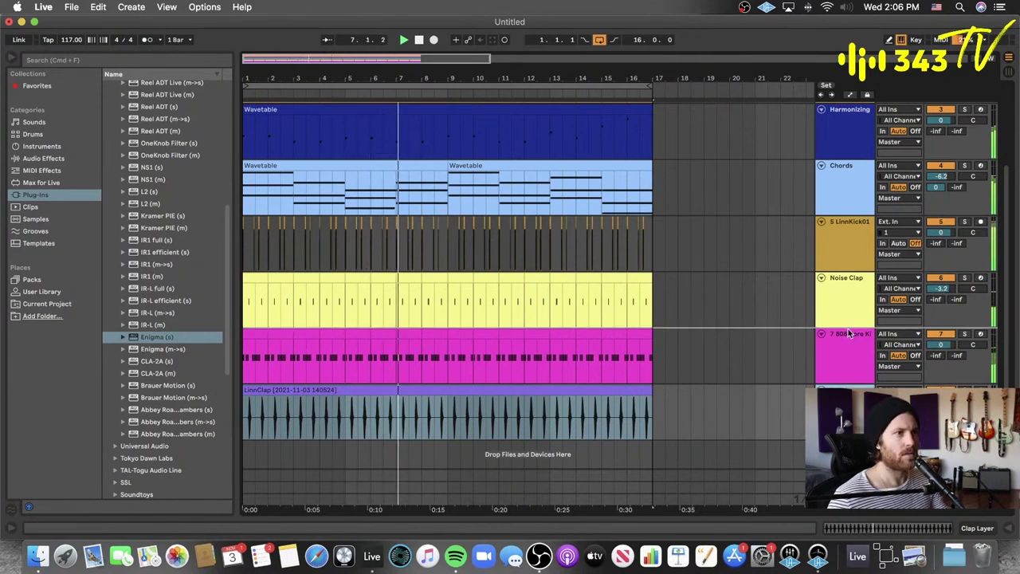
pyautogui.moveTo(849, 333); pyautogui.dragTo(846, 318)
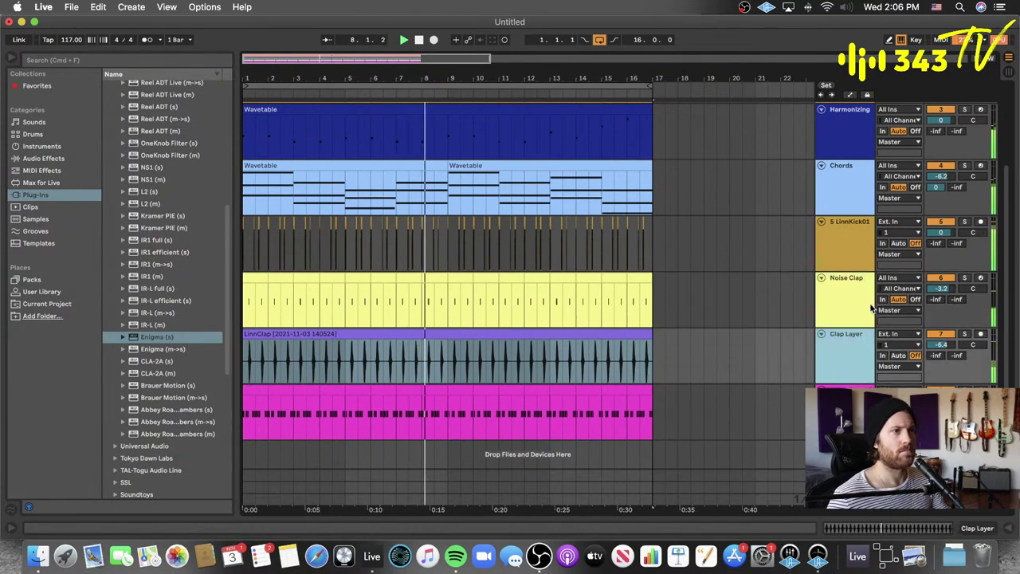
# - Try lowering Noise Clap's volume to -4.4 dB and to -3.9 dB, undoing each change
pyautogui.moveTo(940, 288); pyautogui.dragTo(941, 291)
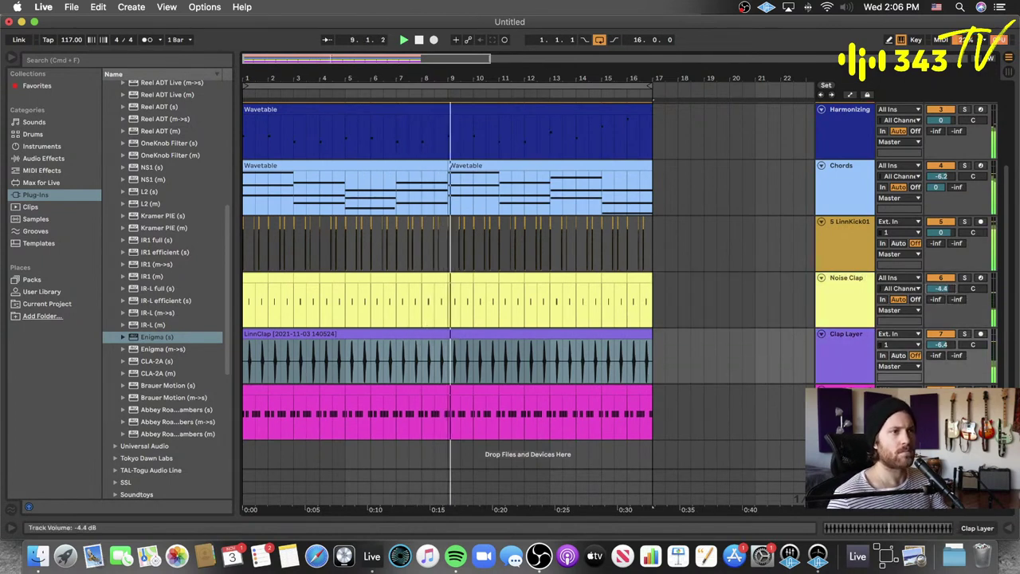
pyautogui.press('super+z')
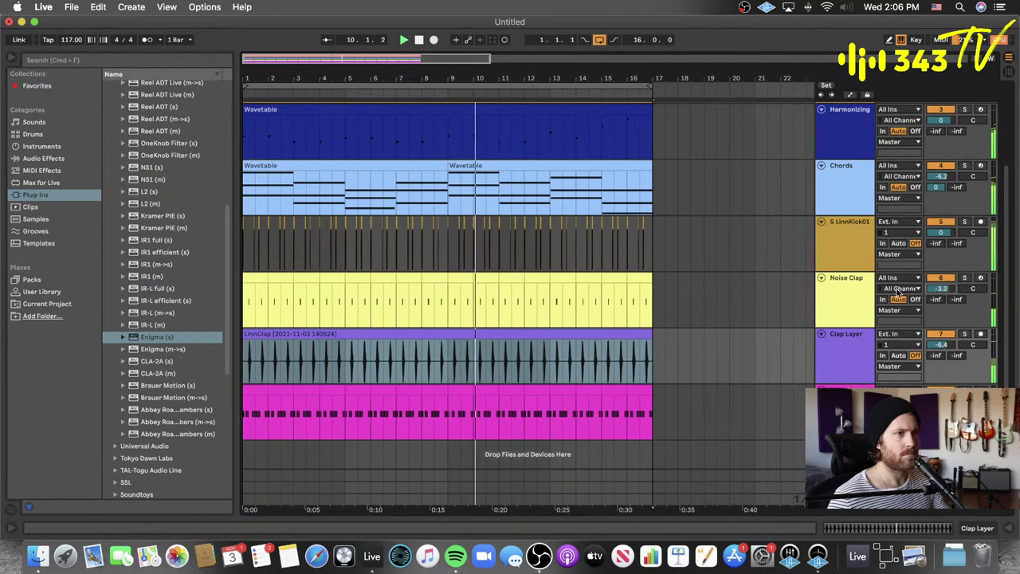
pyautogui.moveTo(940, 288); pyautogui.dragTo(941, 292)
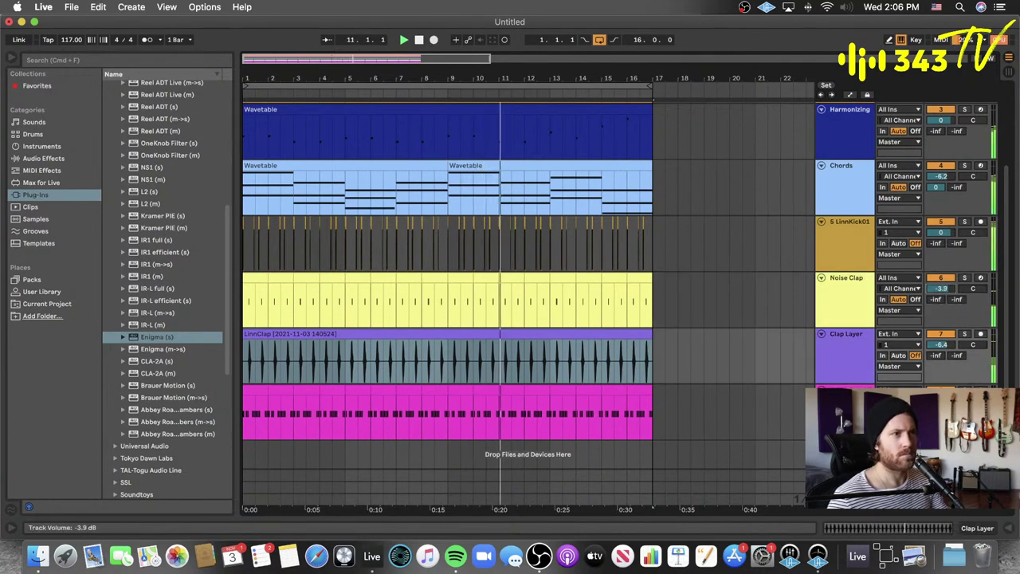
pyautogui.press('super+z')
# - Lower Noise Clap and Clap Layer together to -4.4 dB and -7.6 dB, and solo both tracks
pyautogui.click(834, 311)
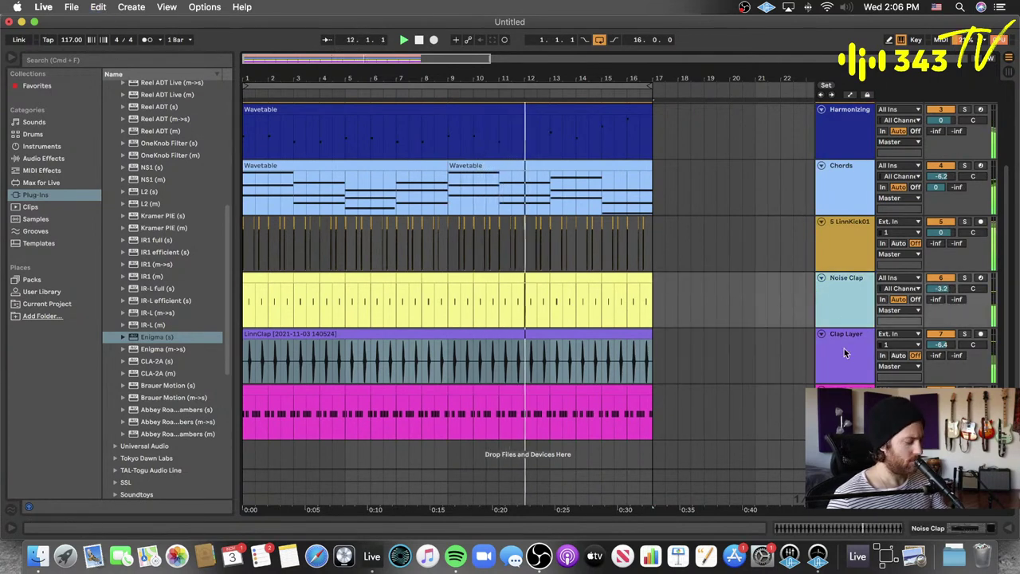
pyautogui.keyDown('shift'); pyautogui.click(844, 348); pyautogui.keyUp('shift')
pyautogui.moveTo(941, 289); pyautogui.dragTo(941, 296)
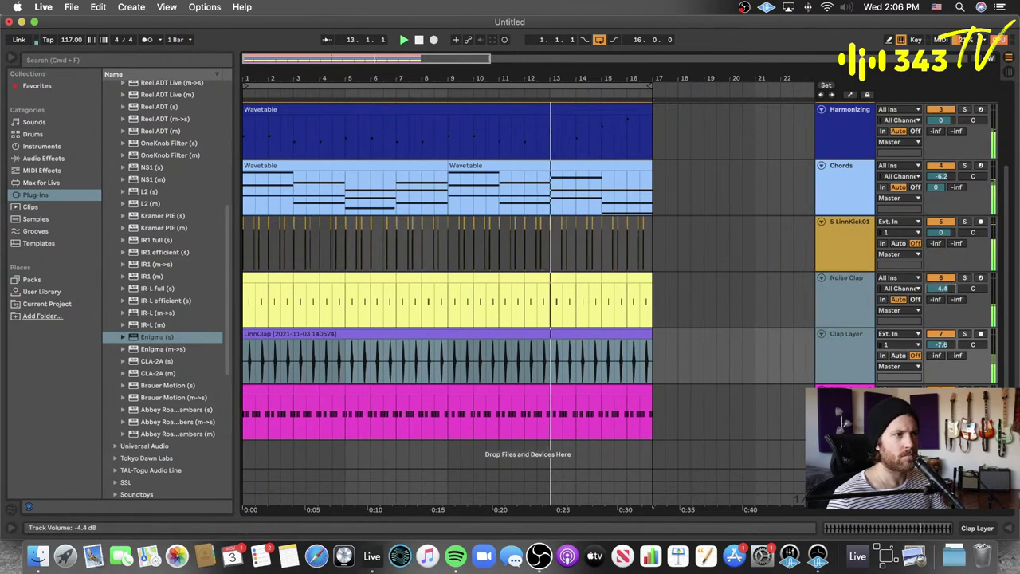
pyautogui.click(964, 278)
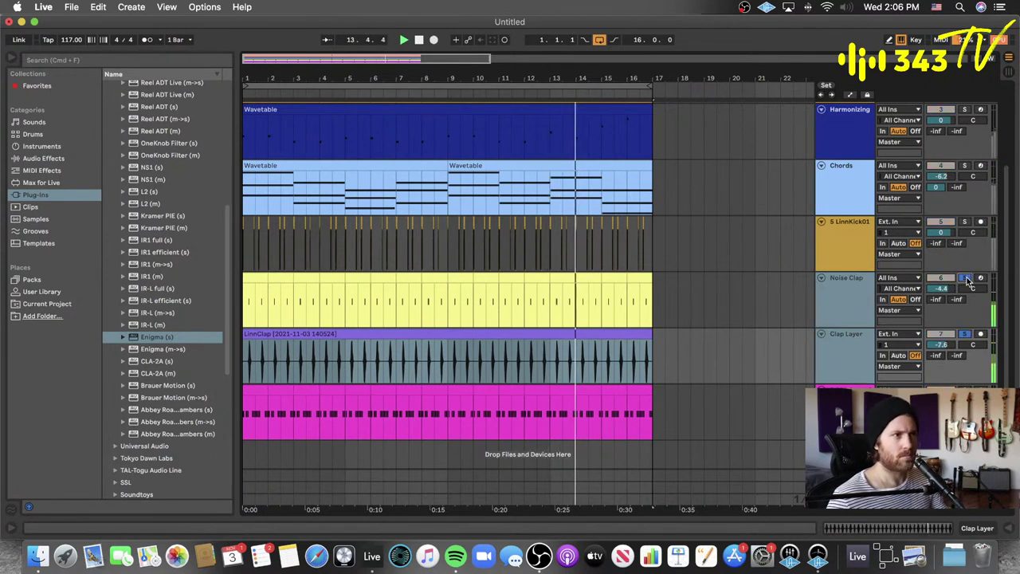
# - Add EQ Eight to the Noise Clap track and make its first band a low cut at 75.1 Hz
pyautogui.click(850, 304)
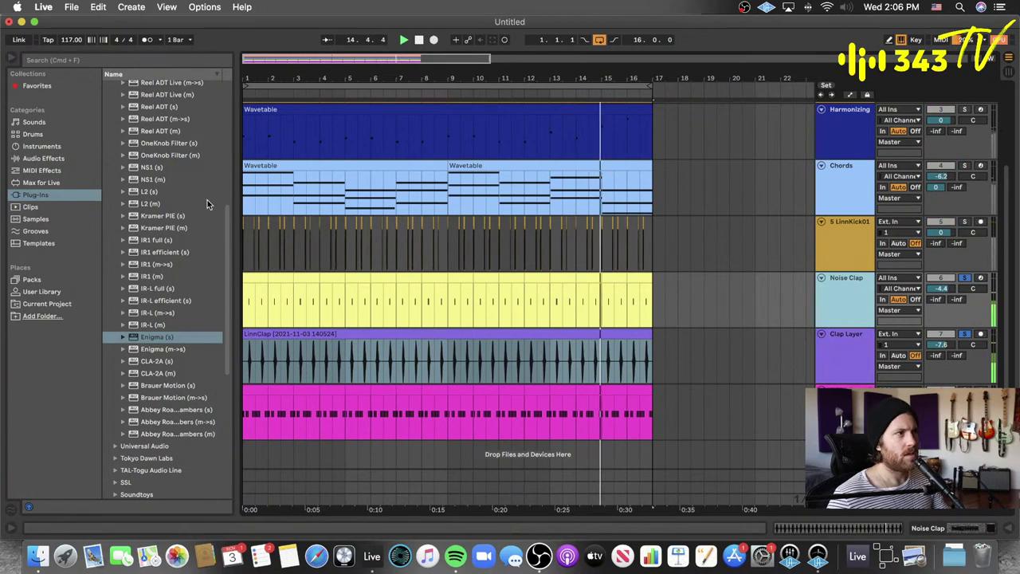
pyautogui.scroll(10, 169, 193)
pyautogui.click(43, 157)
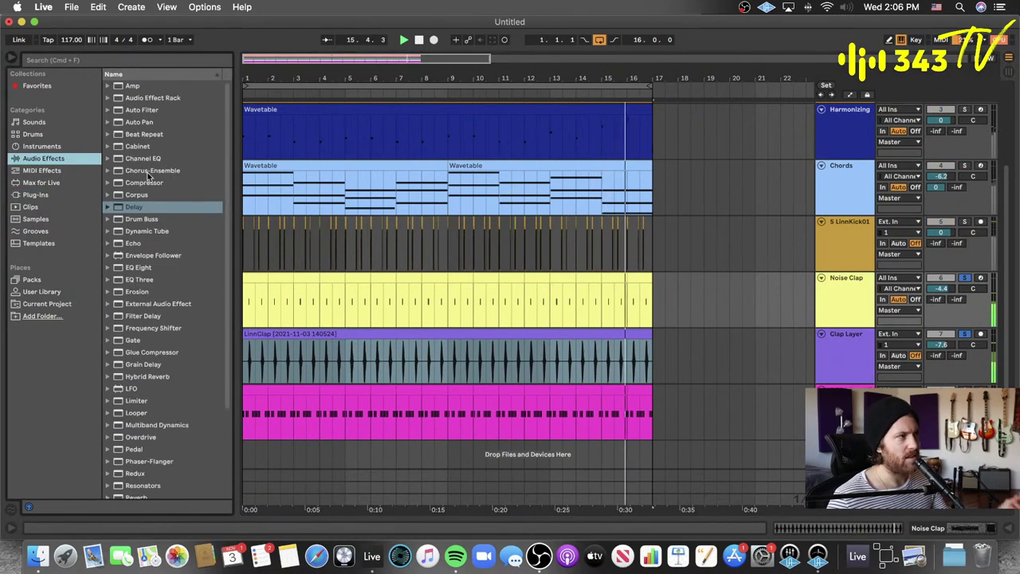
pyautogui.click(141, 268)
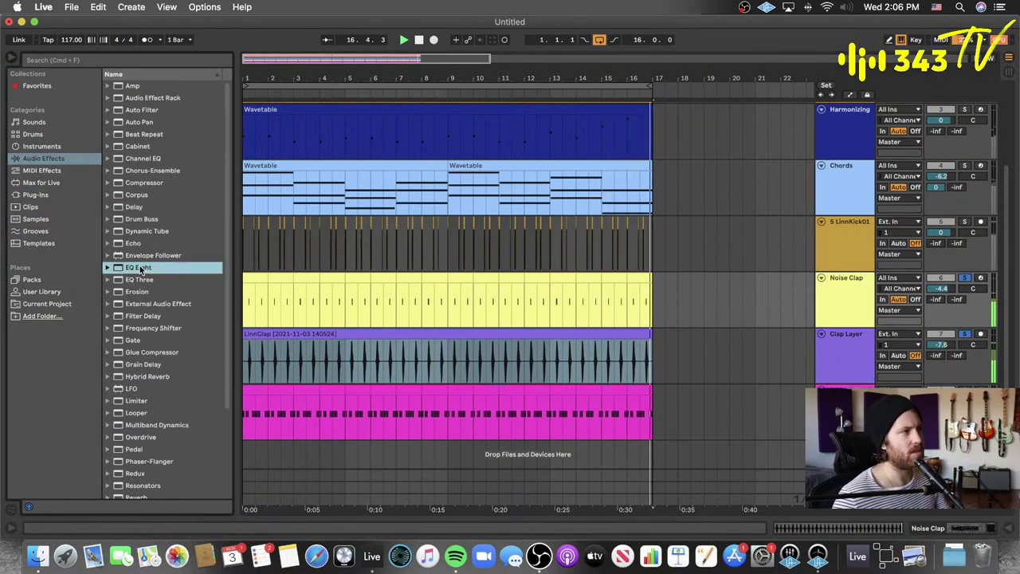
pyautogui.moveTo(141, 269); pyautogui.dragTo(848, 290)
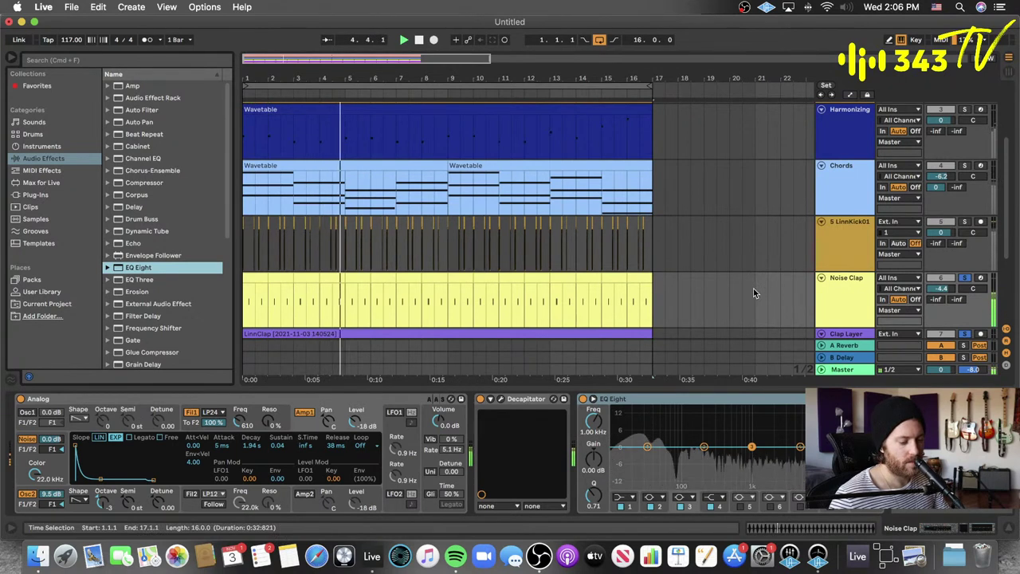
pyautogui.click(627, 500)
pyautogui.click(628, 431)
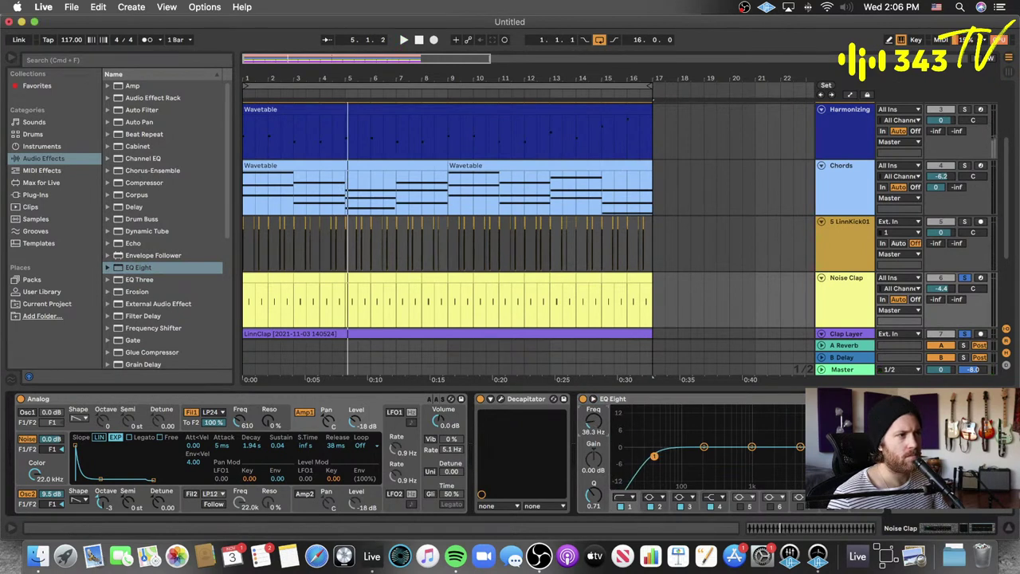
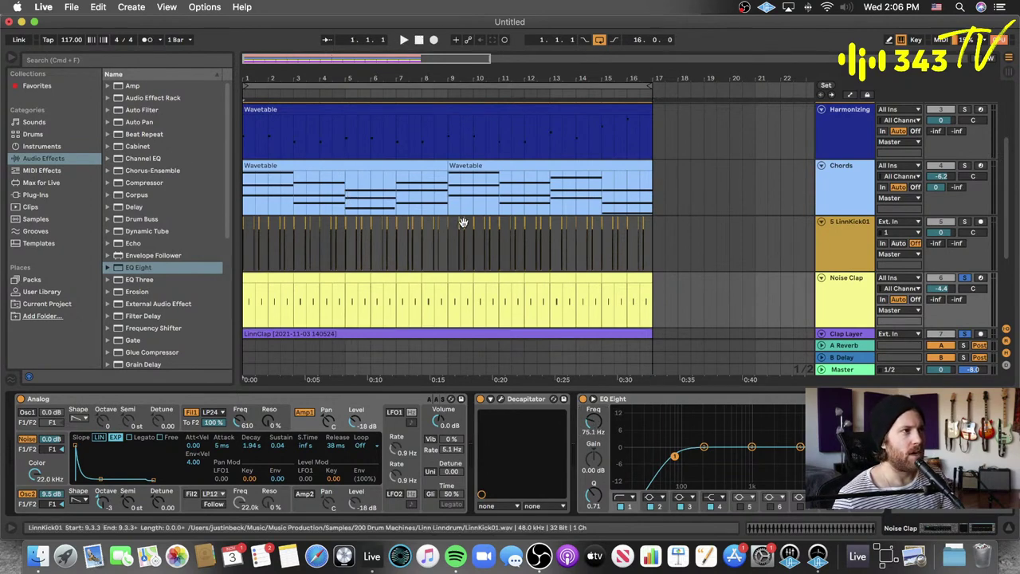
# - Unsolo the claps, restart playback from bar 1, and lower all tracks from Bass to 808 Core Kit together by 3.5 dB
pyautogui.scroll(-5, 421, 159)
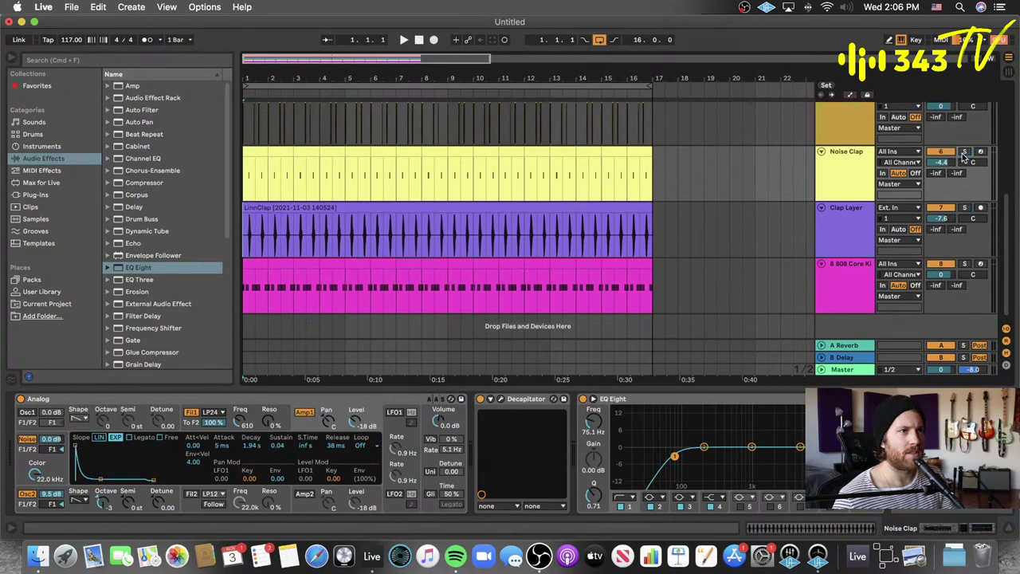
pyautogui.press('space')
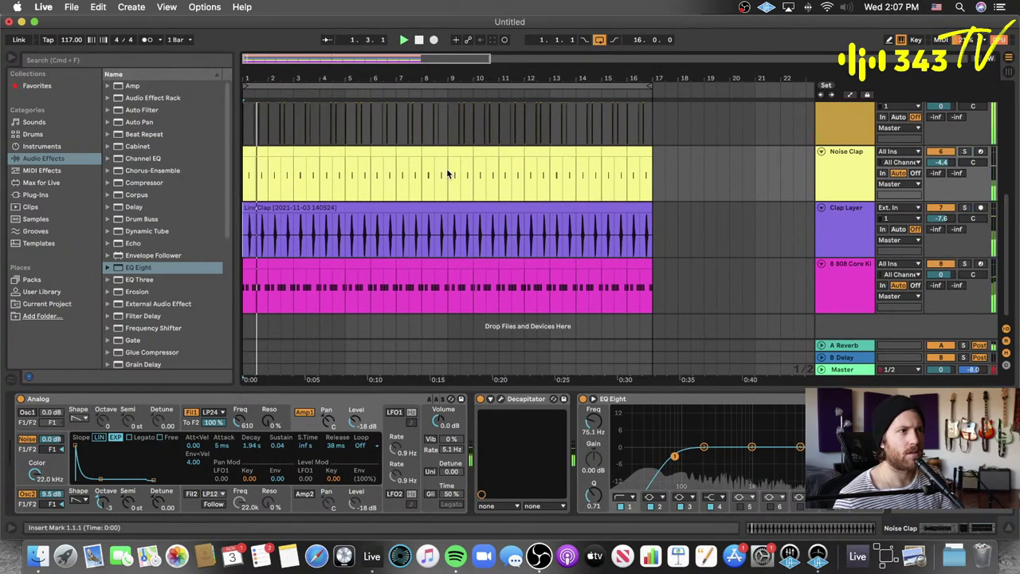
pyautogui.click(831, 274)
pyautogui.scroll(5, 844, 175)
pyautogui.click(846, 151)
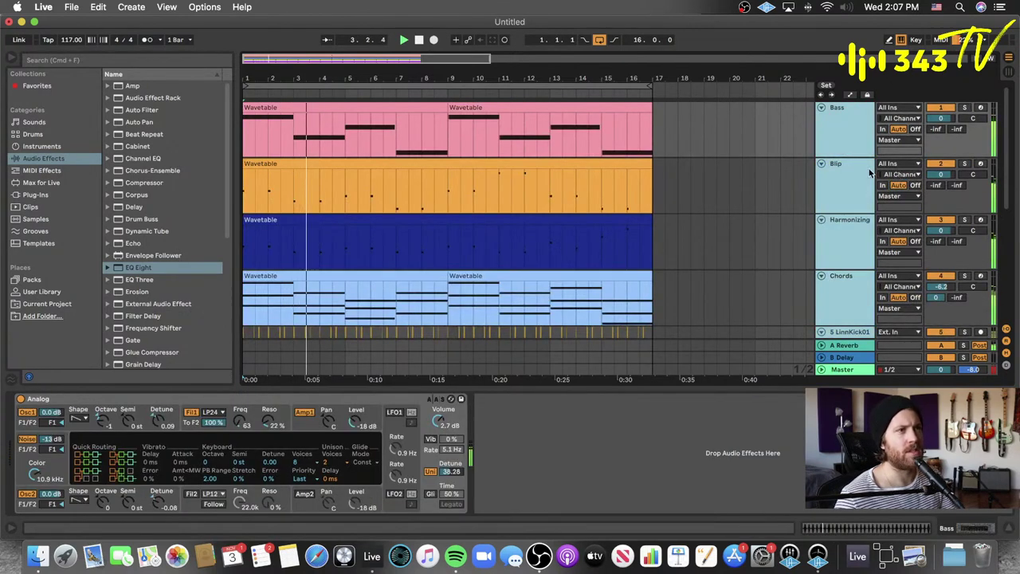
pyautogui.scroll(-5, 869, 171)
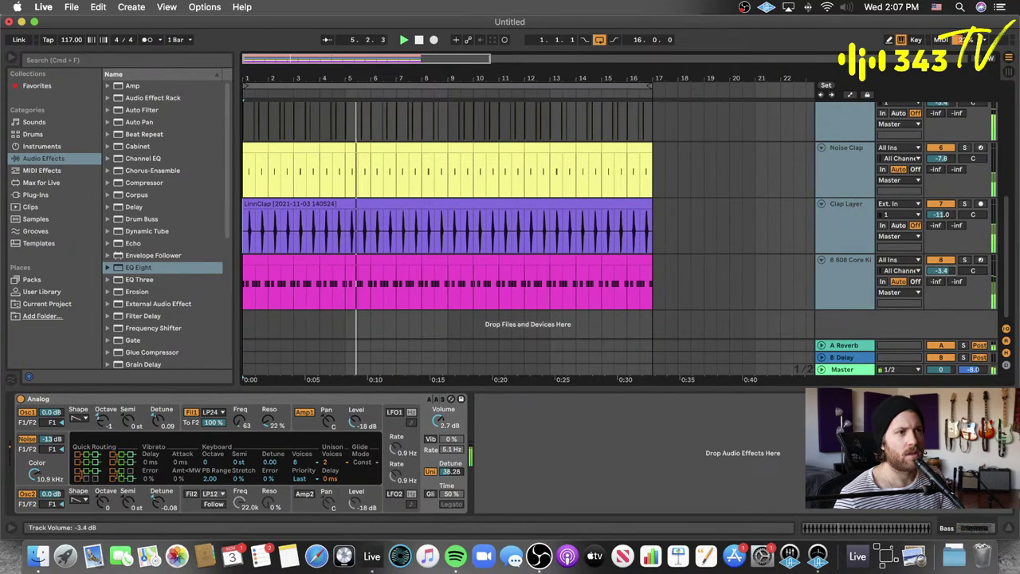
pyautogui.moveTo(944, 273); pyautogui.dragTo(944, 275)
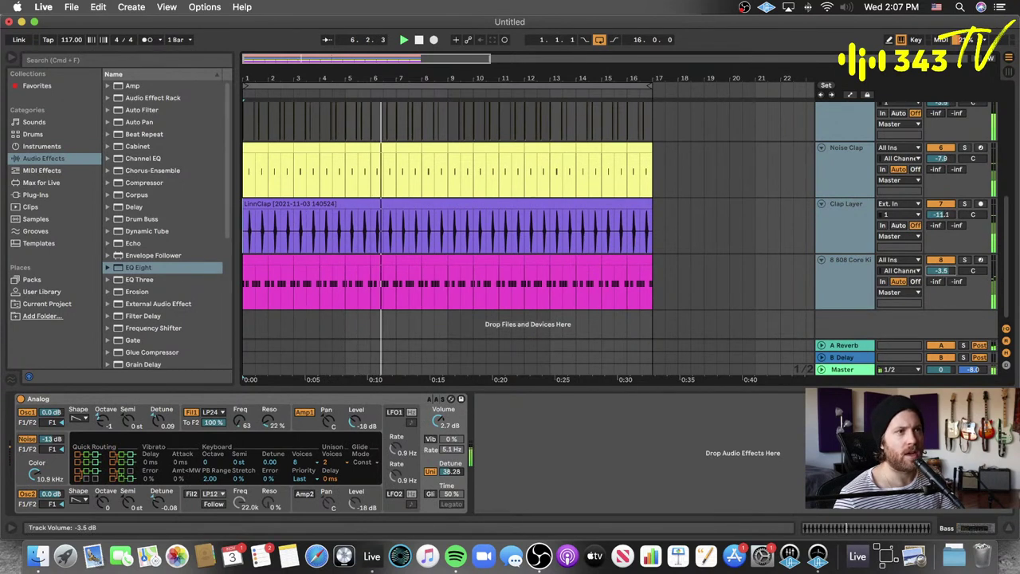
# - Reselect all tracks from 808 Core Kit up to Bass and lower them together until 808 Core Kit is at -5.5 dB
pyautogui.click(848, 299)
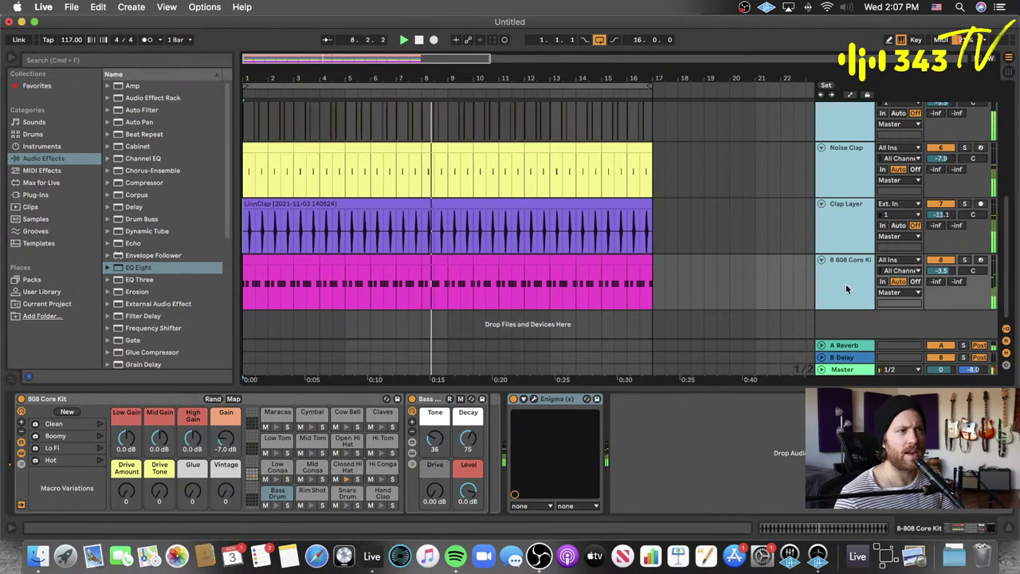
pyautogui.click(846, 289)
pyautogui.scroll(6, 846, 289)
pyautogui.keyDown('shift'); pyautogui.click(845, 149); pyautogui.keyUp('shift')
pyautogui.moveTo(942, 118); pyautogui.dragTo(942, 119)
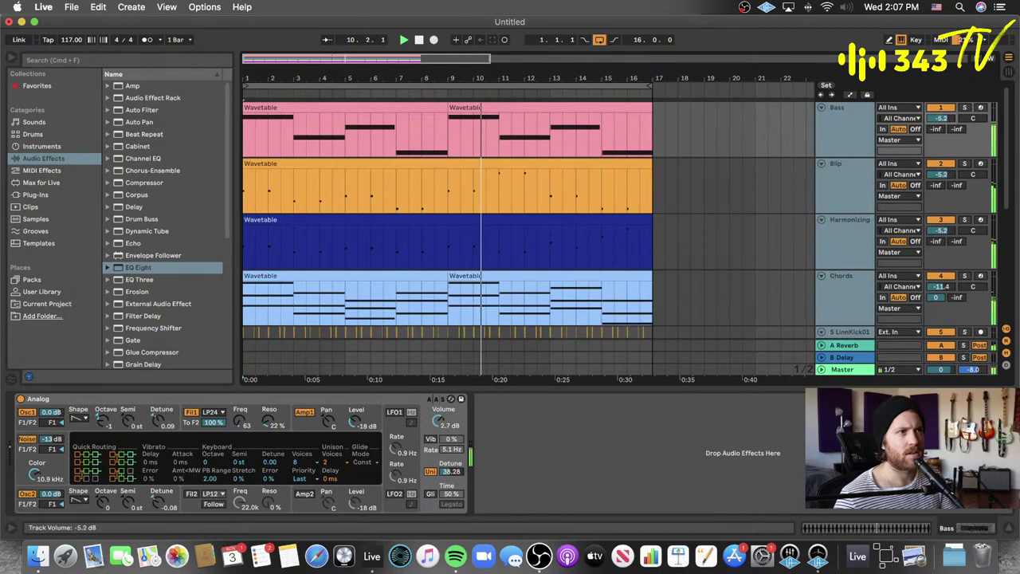
# - Insert the stereo L2 limiter plug-in, L2 (s), on the Master track
pyautogui.scroll(-5, 849, 156)
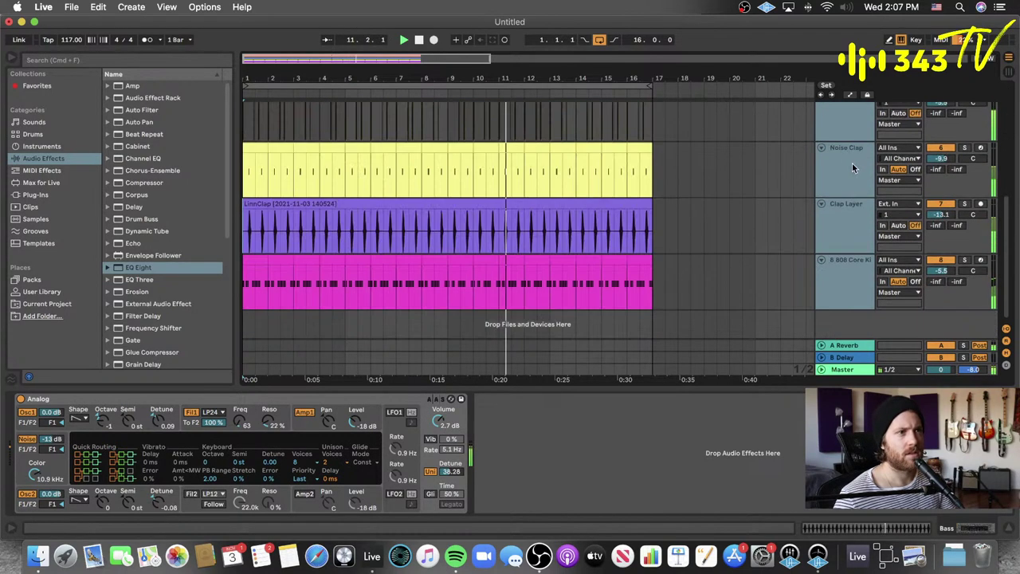
pyautogui.click(841, 371)
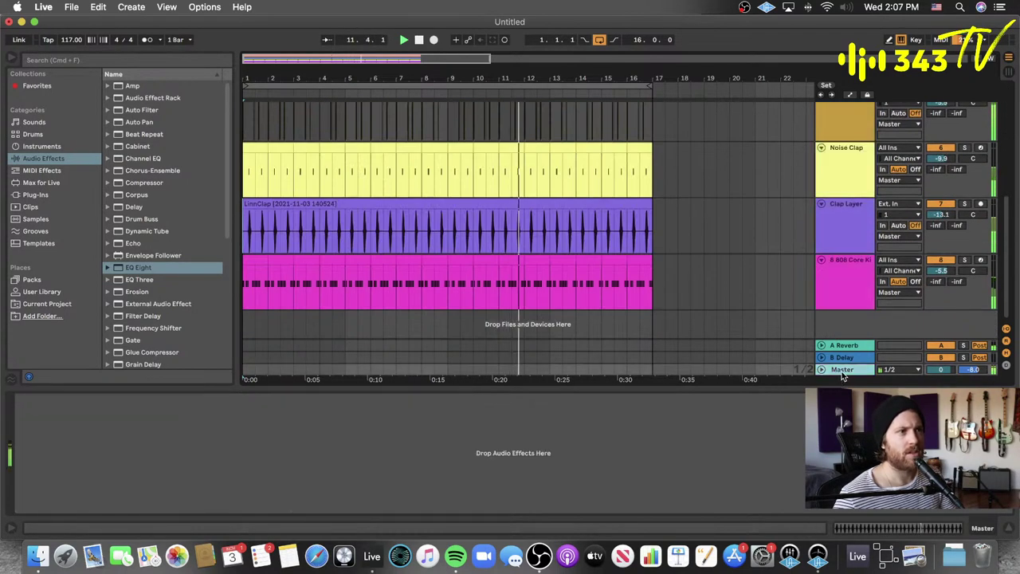
pyautogui.click(58, 195)
pyautogui.scroll(-10, 151, 231)
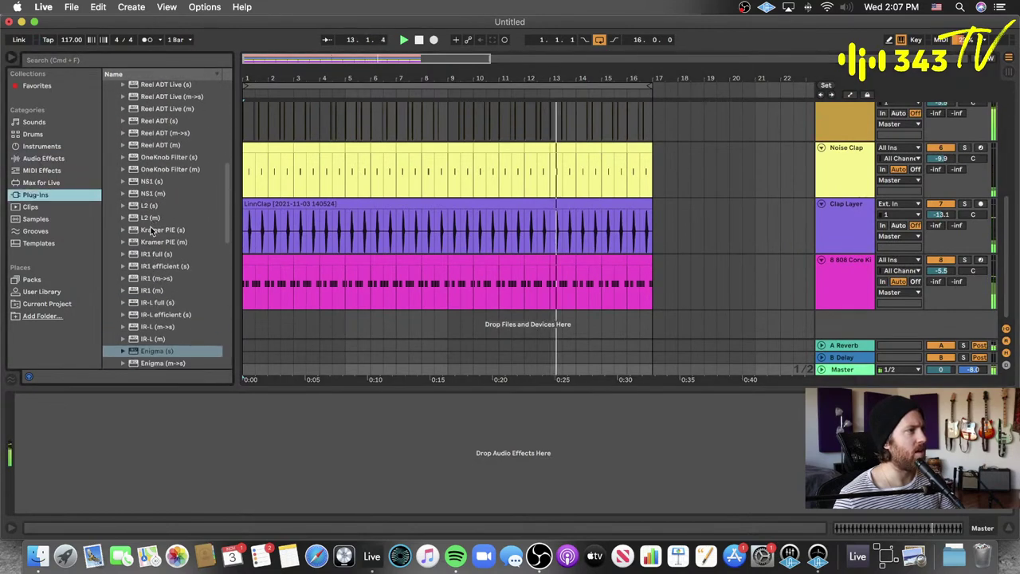
pyautogui.scroll(-3, 152, 231)
pyautogui.scroll(2, 152, 191)
pyautogui.click(152, 149)
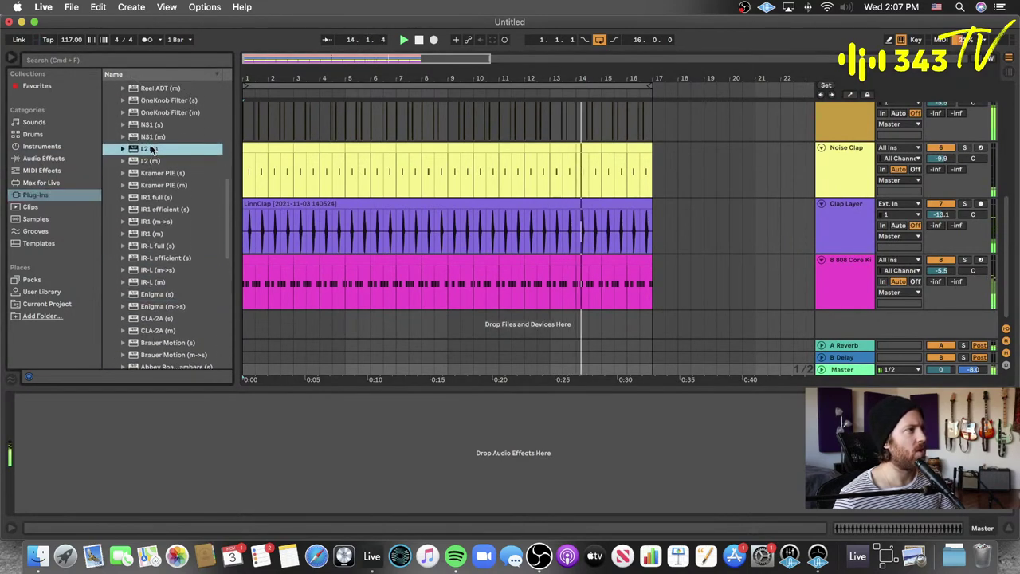
pyautogui.press('Return')
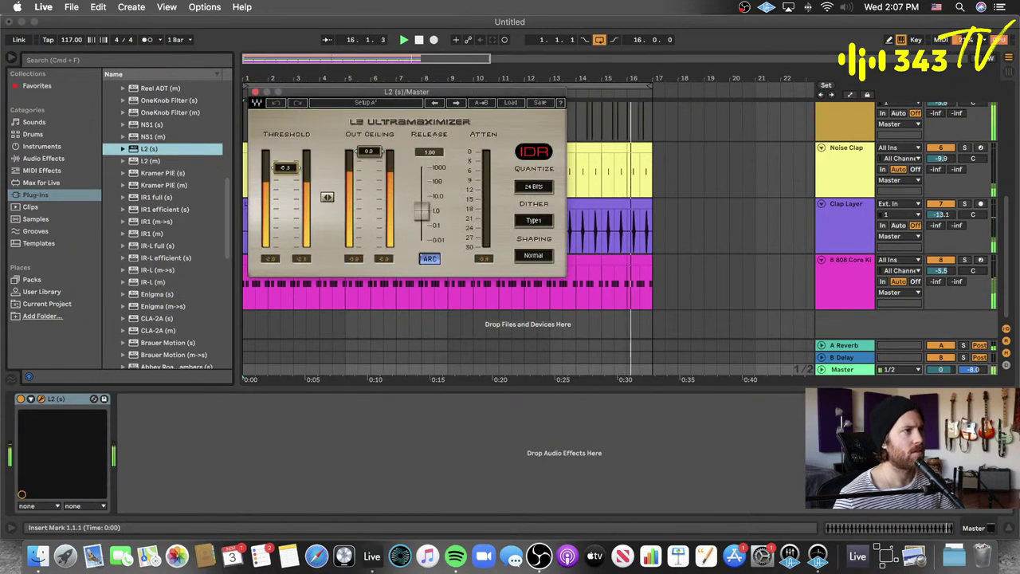
# - Set the L2's dither and shaping to None, its release to 0.01 and its out ceiling to -0.1
pyautogui.click(540, 259)
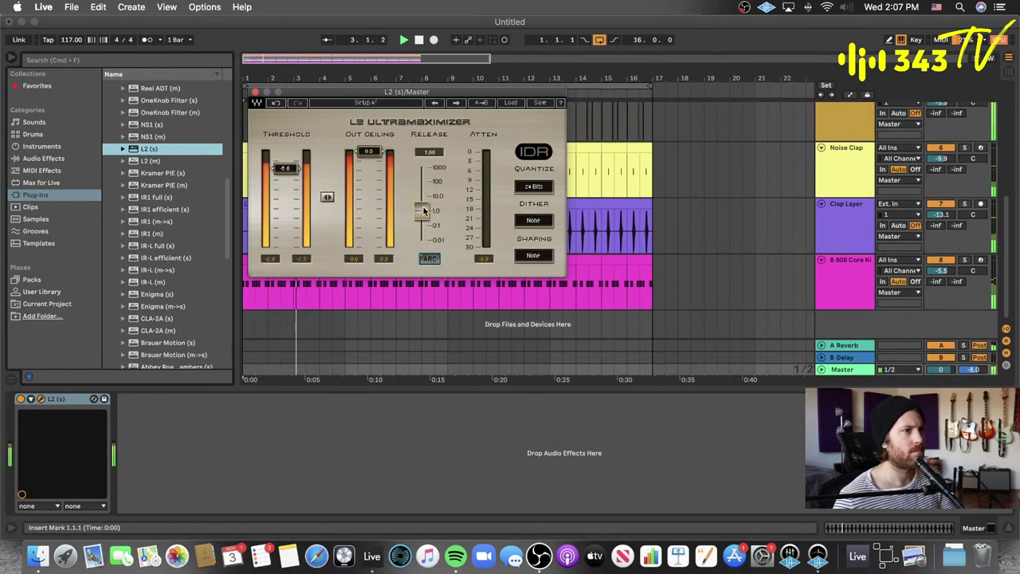
pyautogui.moveTo(423, 209); pyautogui.dragTo(421, 239)
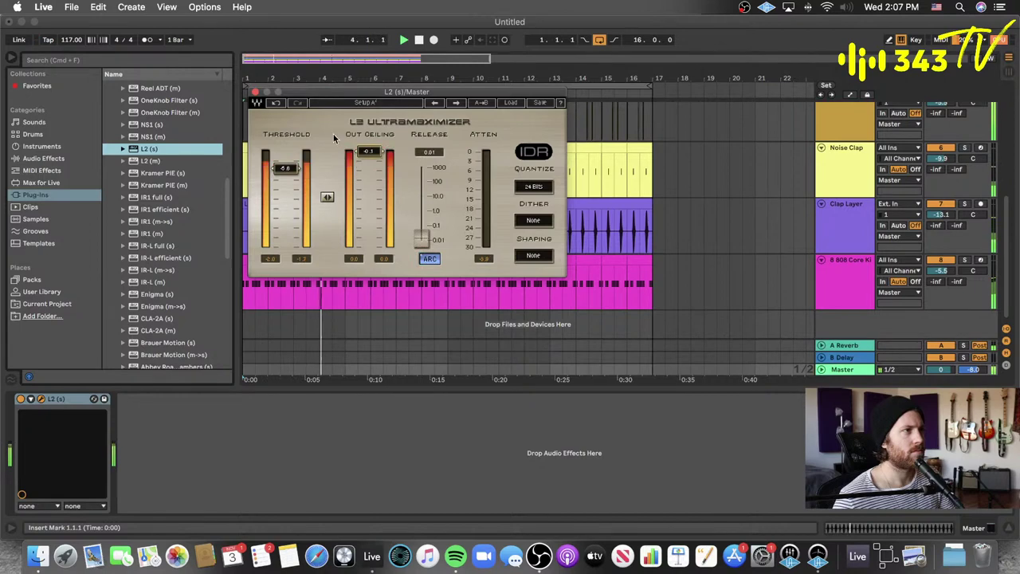
# - Close the L2 window and the device view, and rename the LinnKick01 track to Kick
pyautogui.click(255, 93)
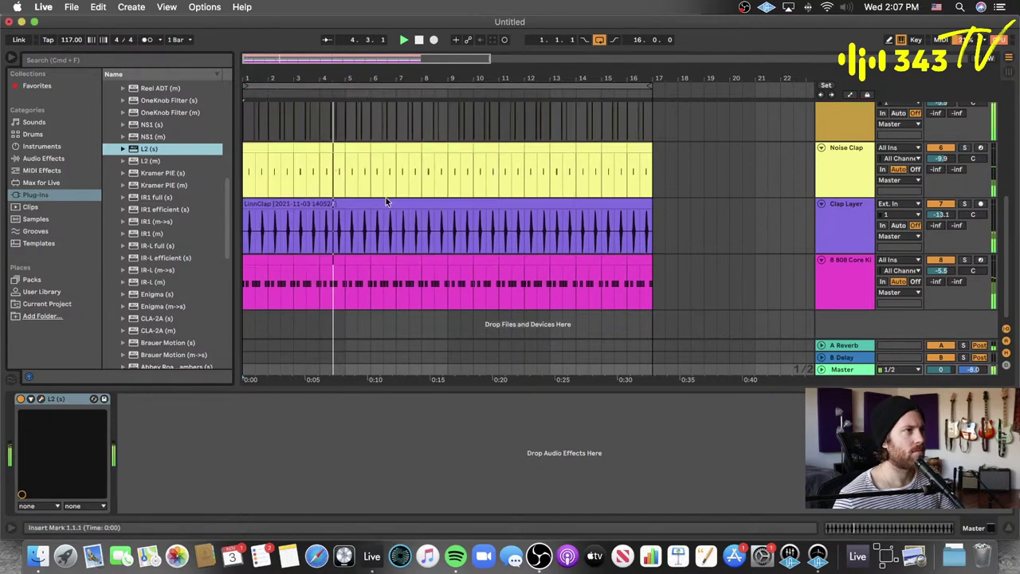
pyautogui.doubleClick(592, 388)
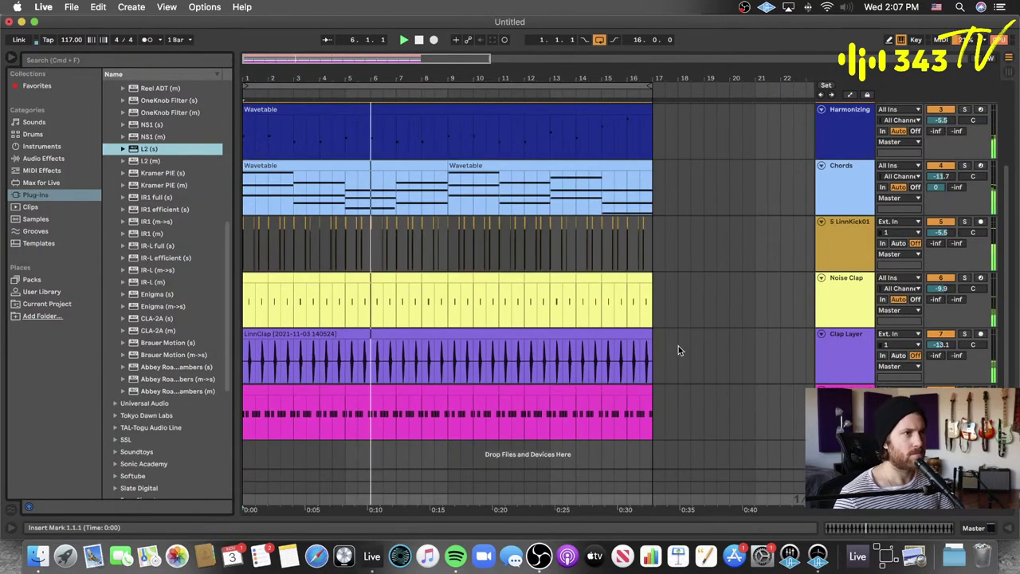
pyautogui.click(827, 252)
pyautogui.press('super+r')
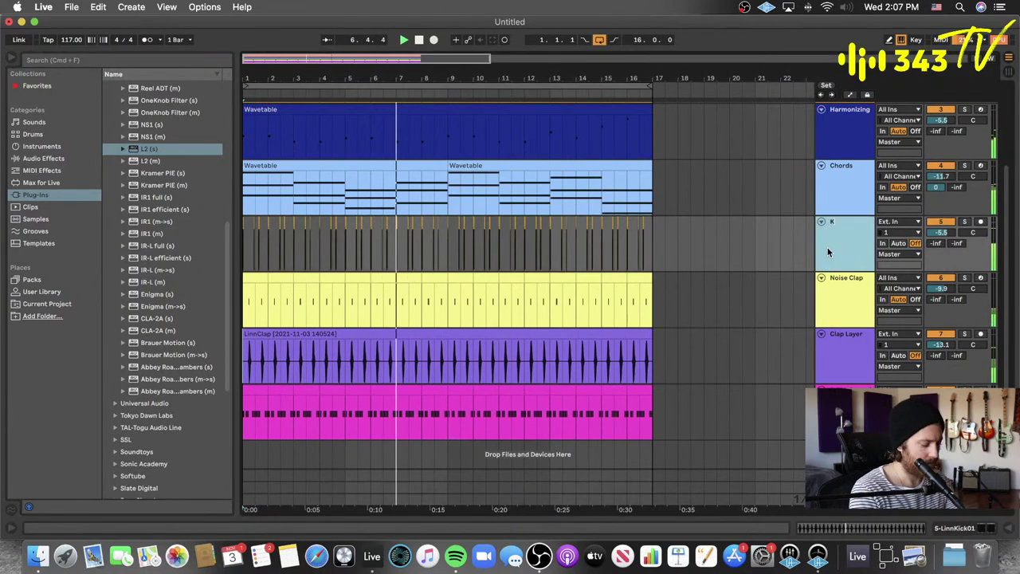
pyautogui.write('Kick')
pyautogui.press('Return')
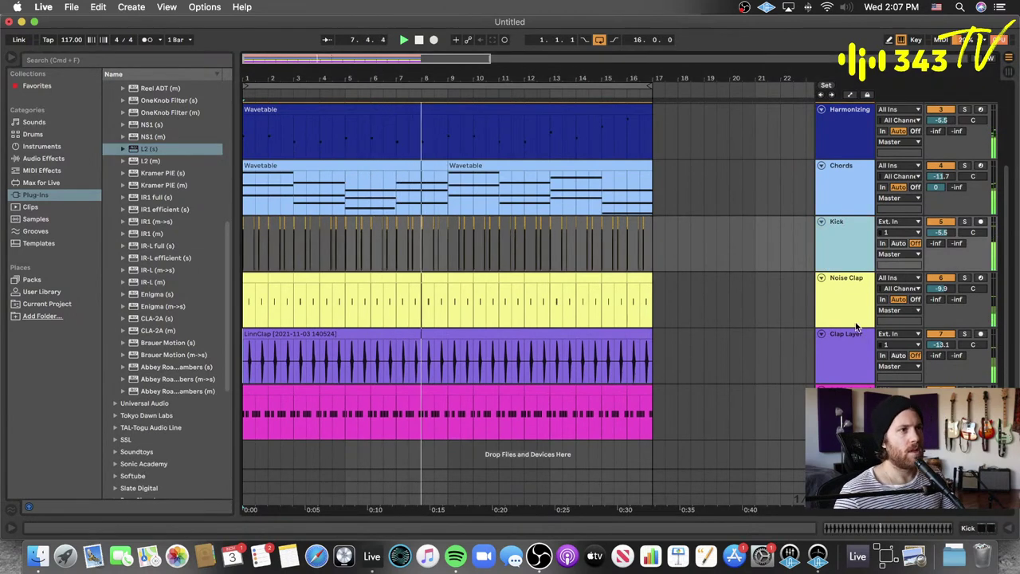
# - Rename the 808 Core Kit track to Hi Hat
pyautogui.click(847, 413)
pyautogui.press('super+r')
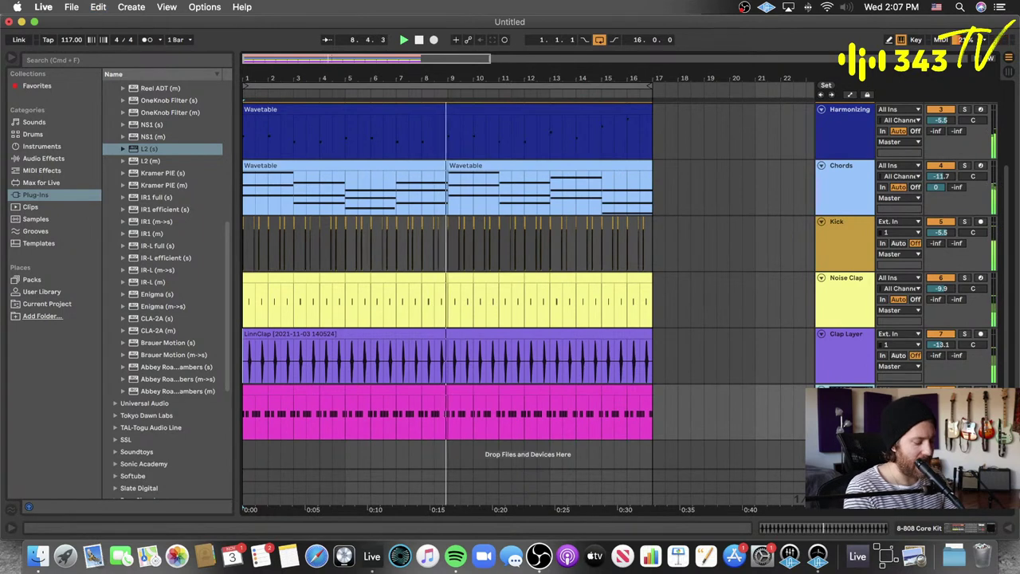
pyautogui.write('Hi Hat')
pyautogui.press('Return')
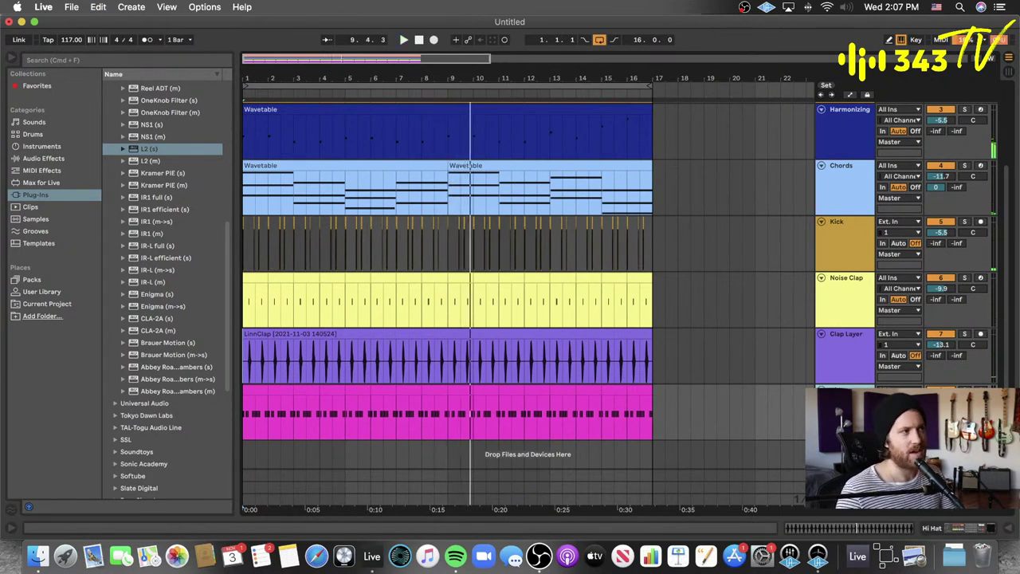
# - Restart playback from bar 1 and add an Auto Filter to the end of the Hi Hat track's device chain
pyautogui.press('space')
pyautogui.scroll(10, 125, 170)
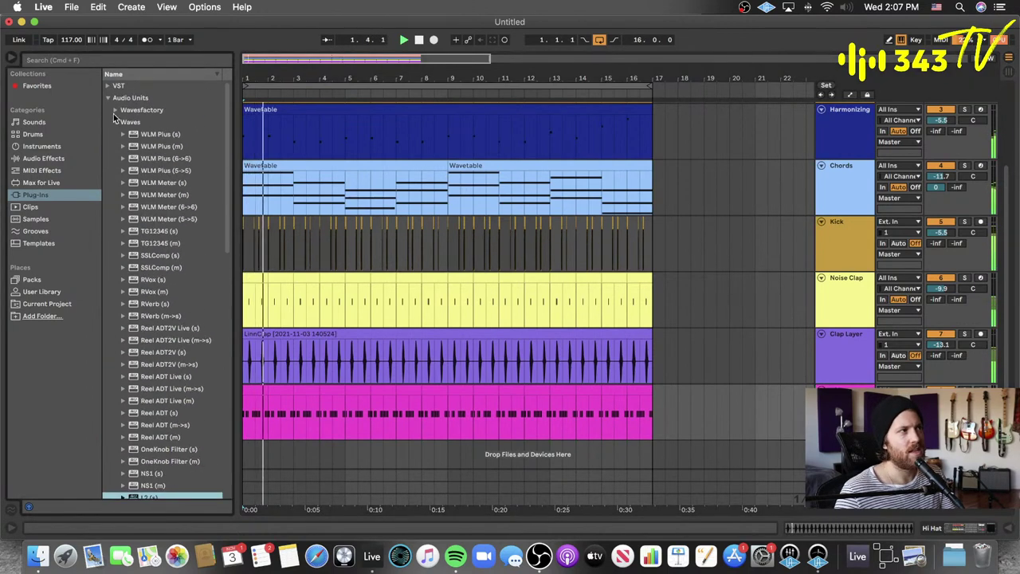
pyautogui.click(108, 97)
pyautogui.click(56, 146)
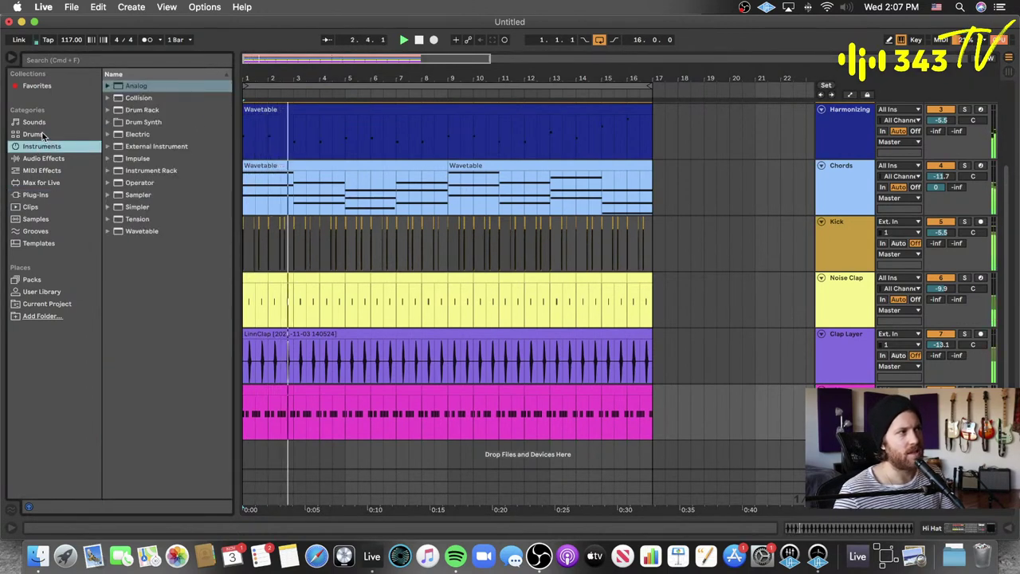
pyautogui.click(33, 134)
pyautogui.click(43, 158)
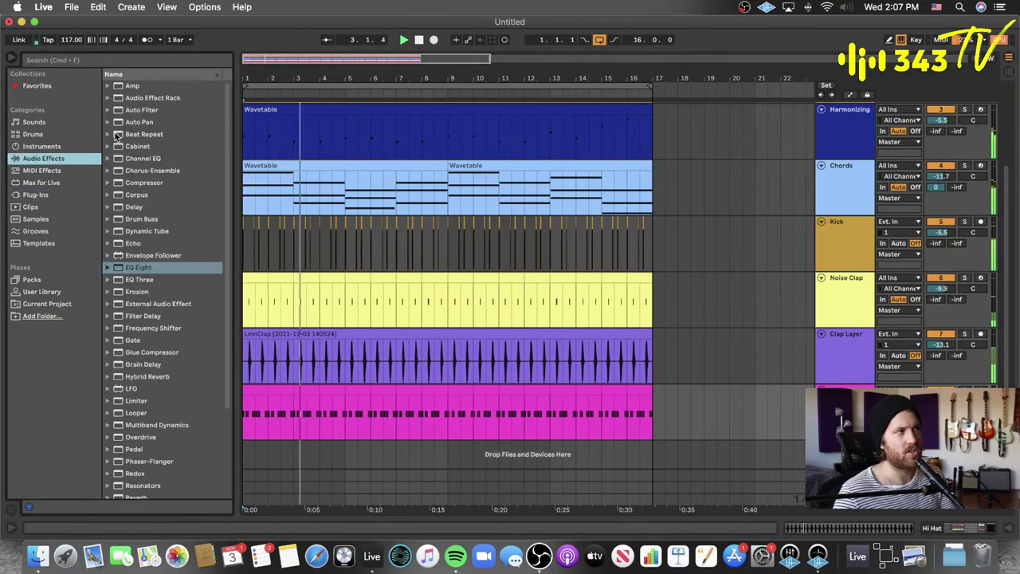
pyautogui.click(164, 111)
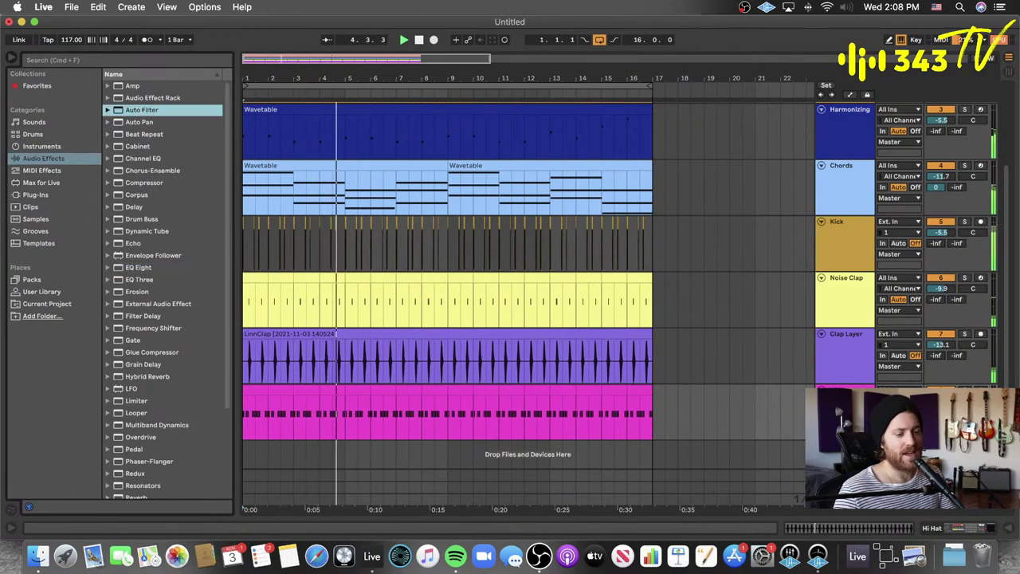
pyautogui.moveTo(164, 110); pyautogui.dragTo(668, 406)
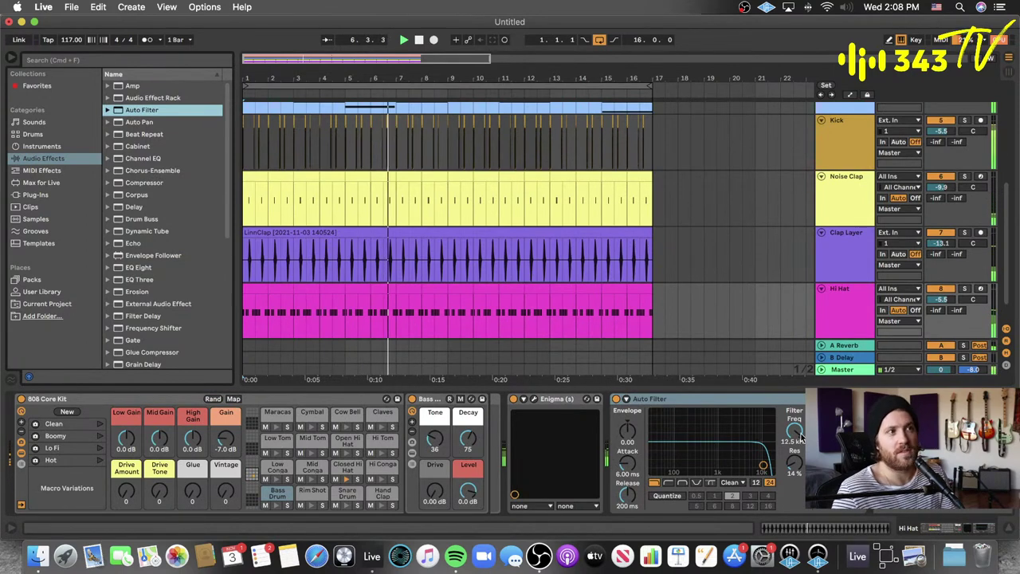
# - Solo the Hi Hat track and set its Auto Filter's frequency to 14.5 kHz
pyautogui.moveTo(793, 430); pyautogui.dragTo(794, 421)
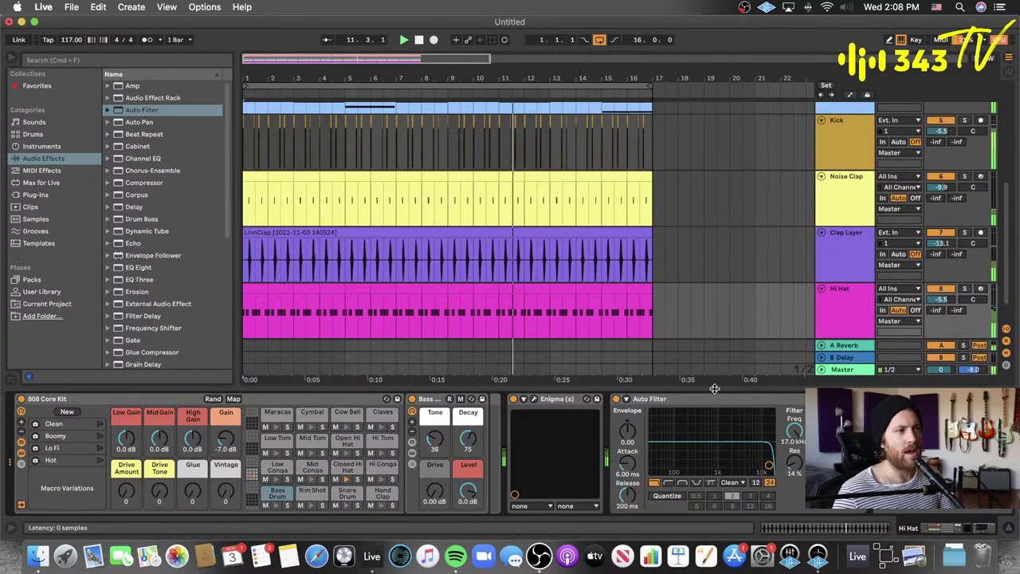
pyautogui.click(965, 289)
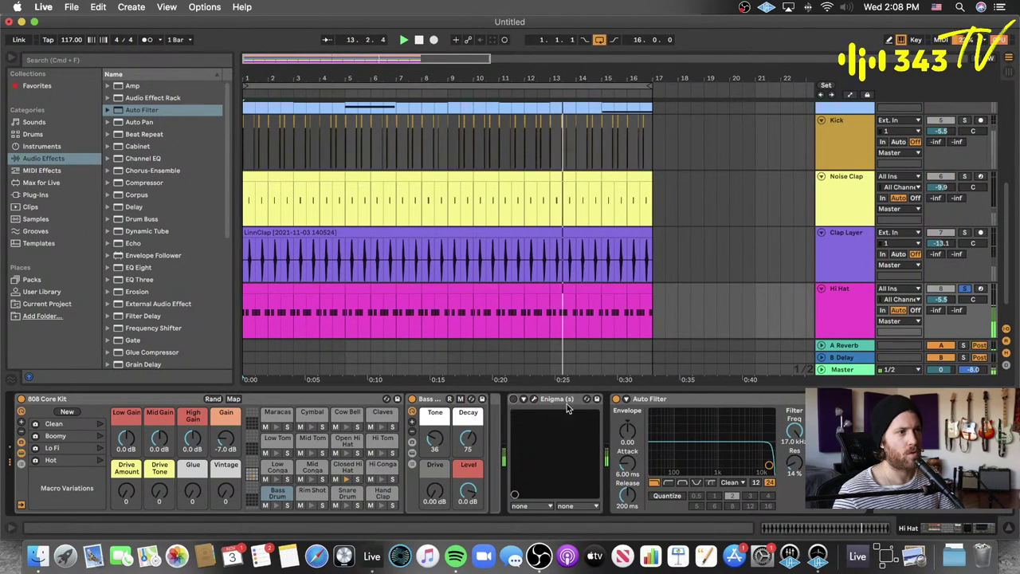
pyautogui.moveTo(793, 428); pyautogui.dragTo(793, 431)
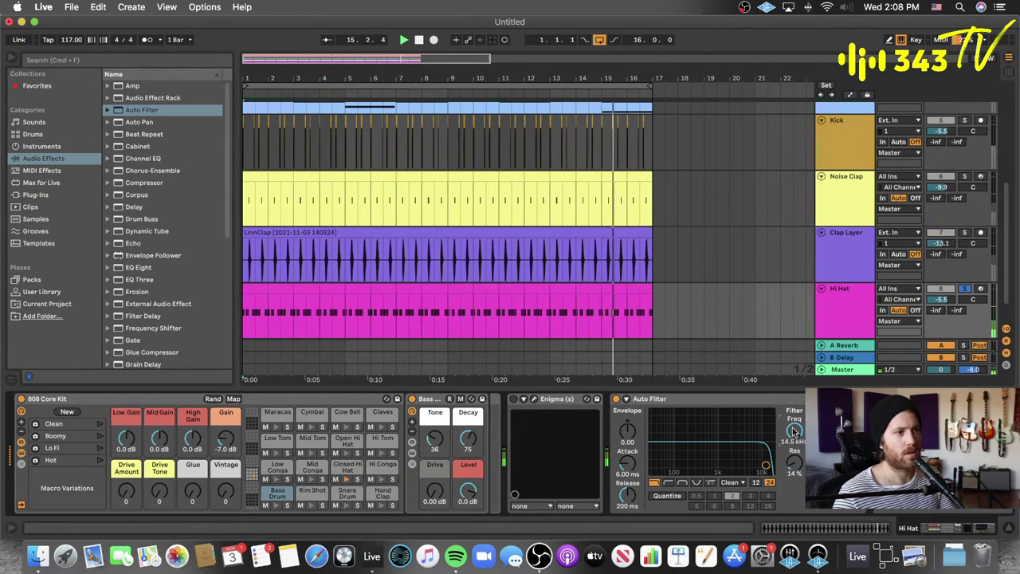
# - Compare the hi-hat with the Auto Filter bypassed and enabled, and unsolo the Hi Hat track during playback
pyautogui.click(616, 400)
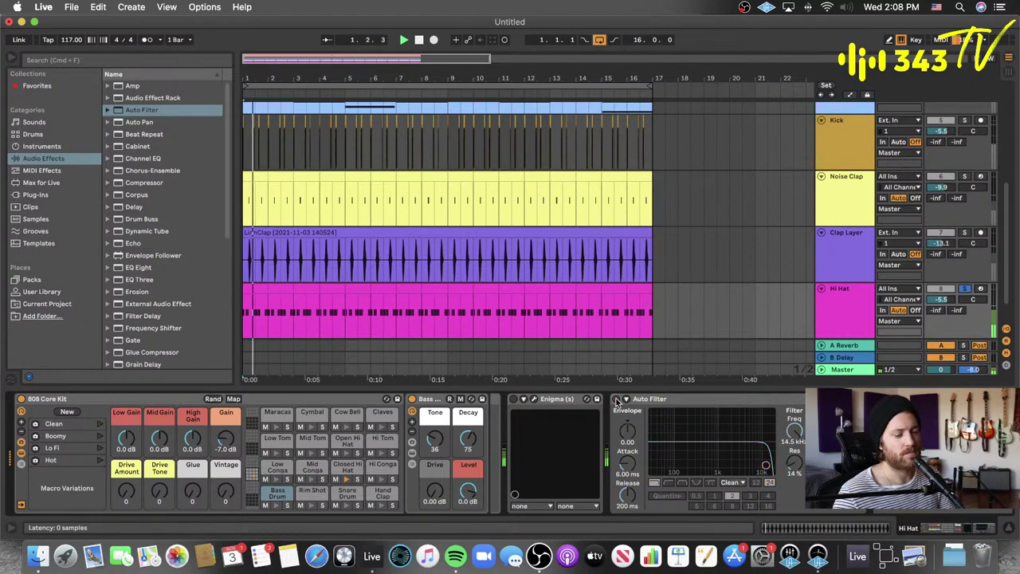
pyautogui.click(616, 400)
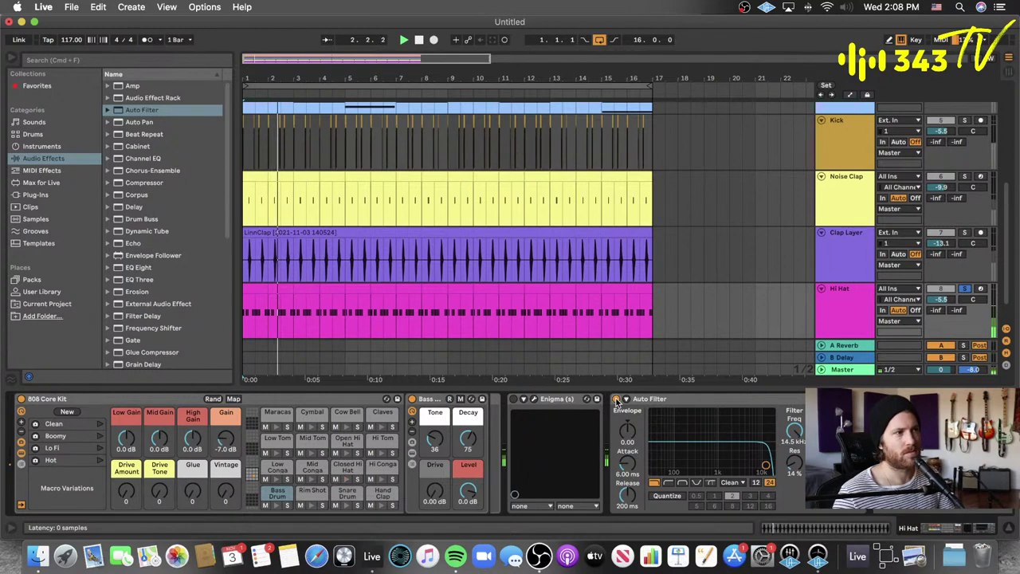
pyautogui.click(727, 396)
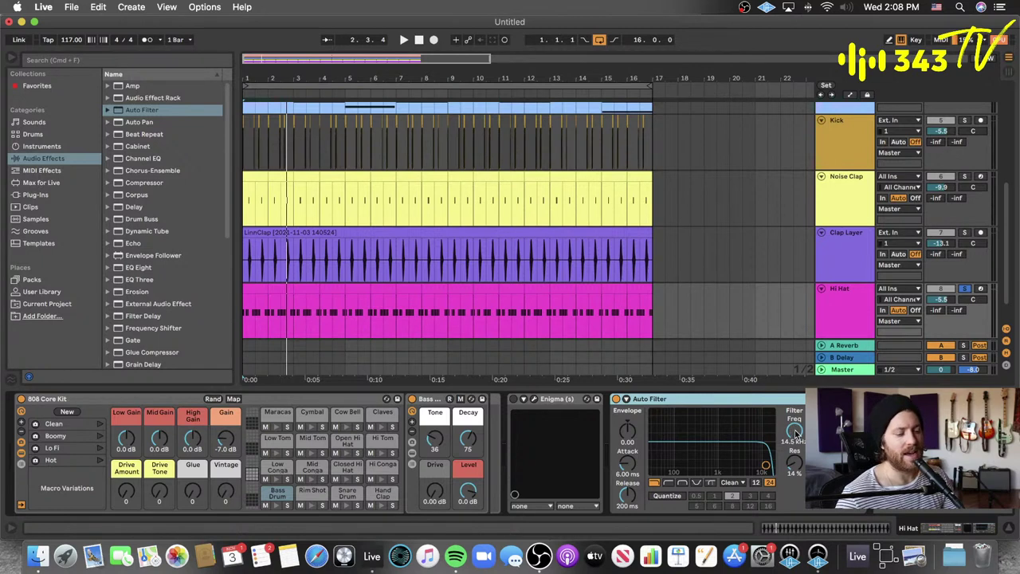
pyautogui.press('space')
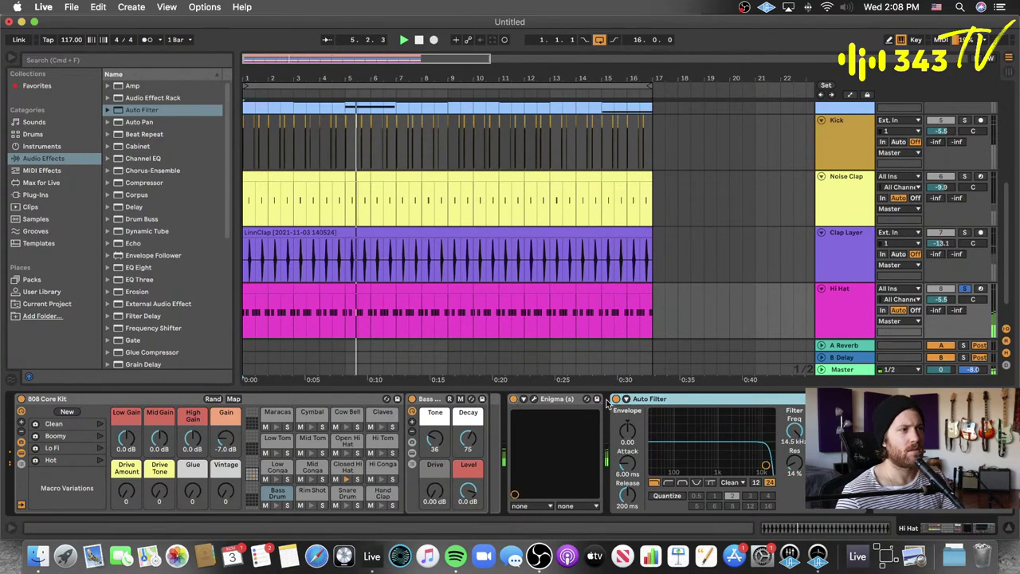
pyautogui.click(965, 289)
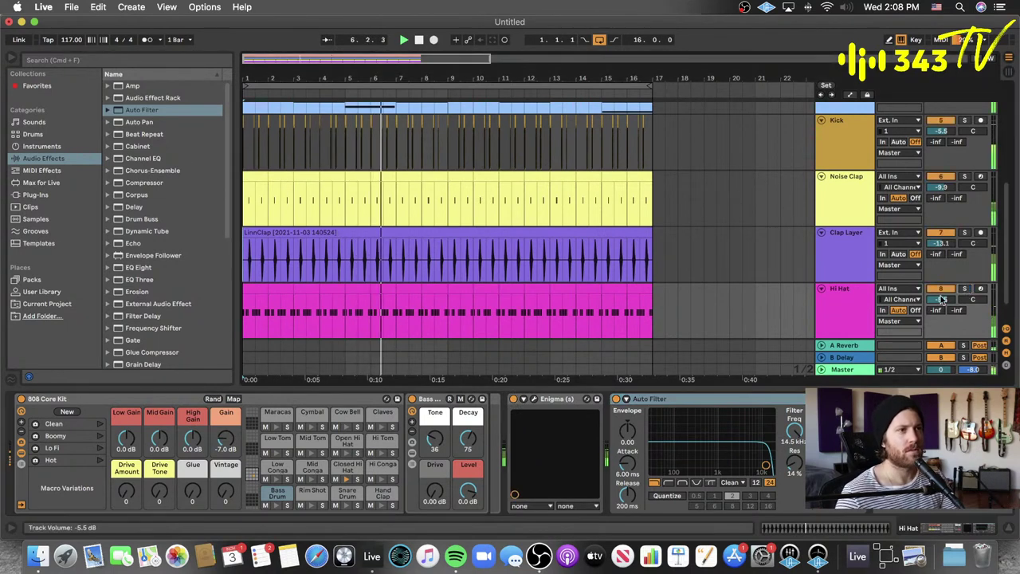
# - Select the Noise Clap and Clap Layer tracks and raise them together to -8.4 and -11.6 dB
pyautogui.click(849, 306)
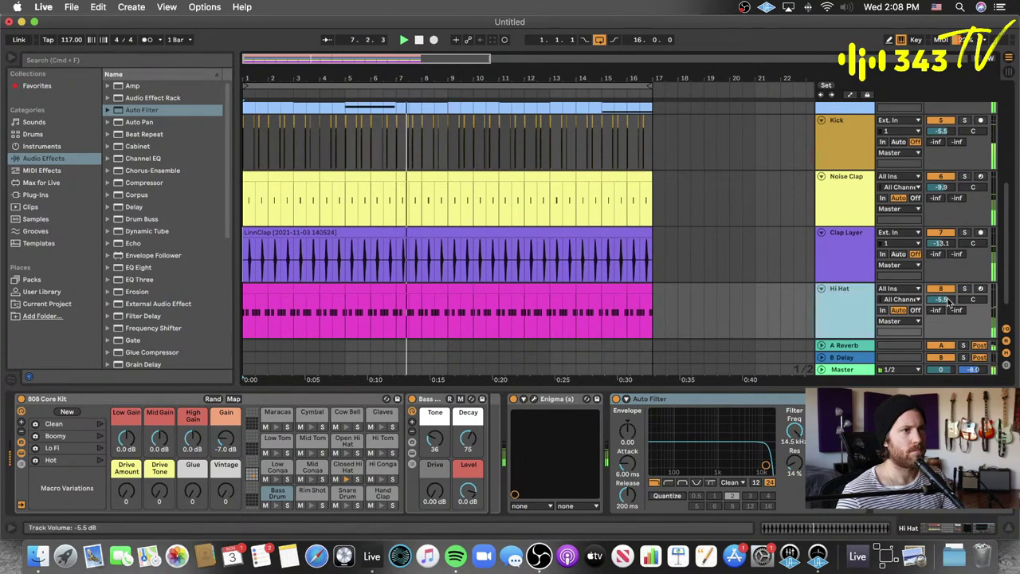
pyautogui.click(850, 193)
pyautogui.keyDown('shift'); pyautogui.click(853, 245); pyautogui.keyUp('shift')
pyautogui.moveTo(937, 190); pyautogui.dragTo(937, 178)
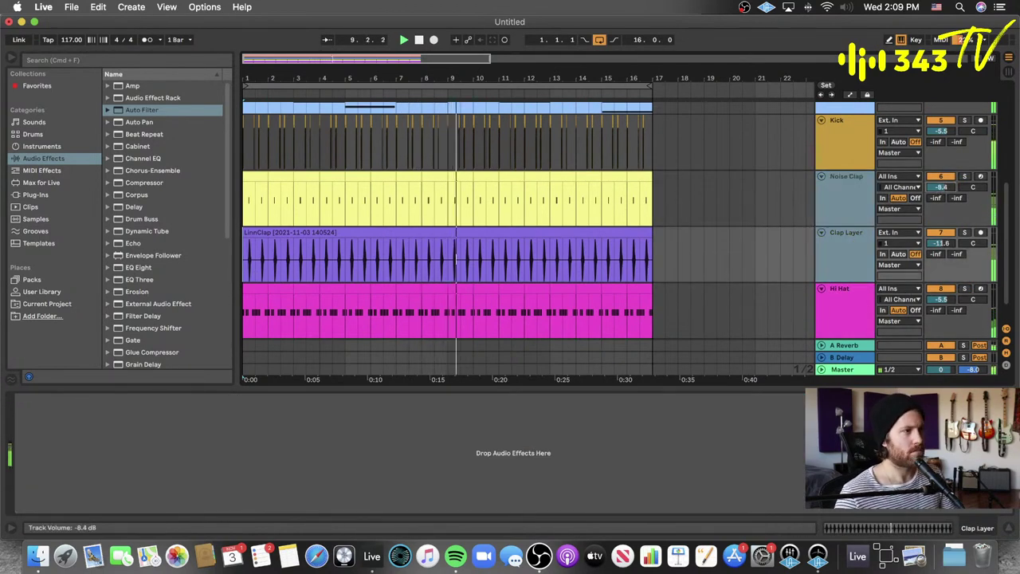
# - Set the Clap Layer track's send to the A Reverb return to -14.7 dB, checking it in solo
pyautogui.click(856, 211)
pyautogui.click(848, 245)
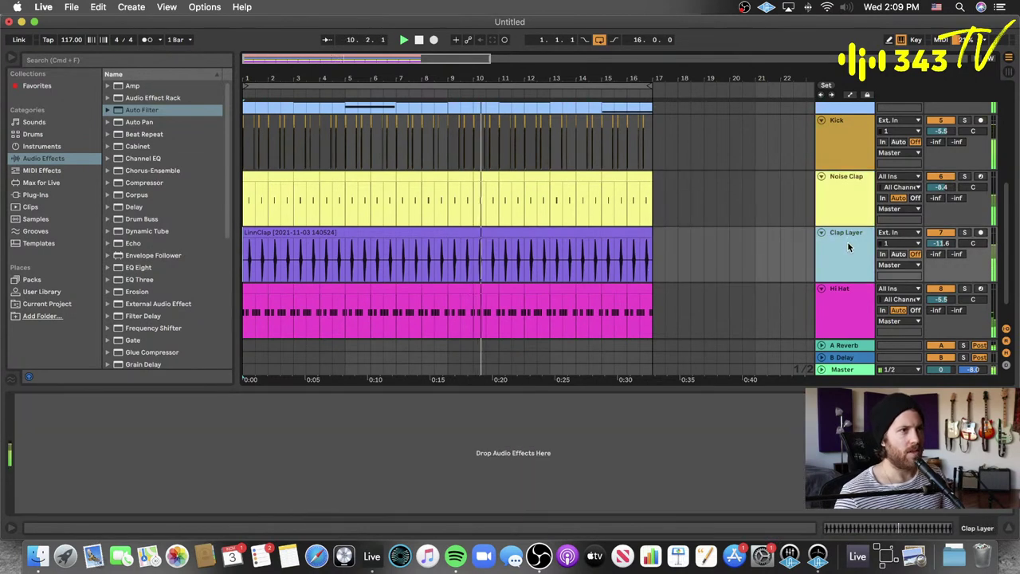
pyautogui.moveTo(936, 256)
pyautogui.mouseDown()
pyautogui.moveTo(936, 225)
pyautogui.moveTo(935, 262)
pyautogui.mouseUp()
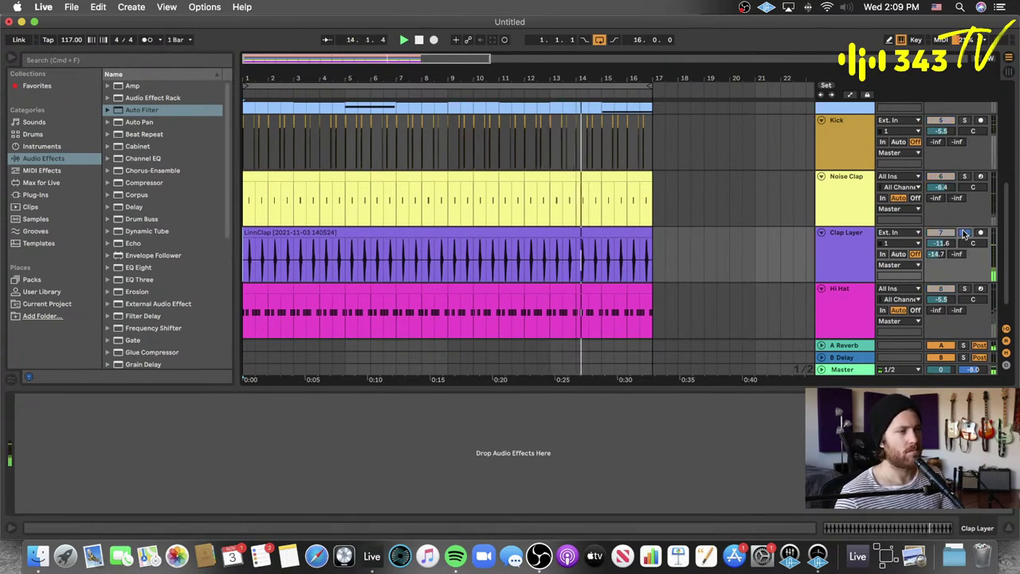
pyautogui.click(964, 233)
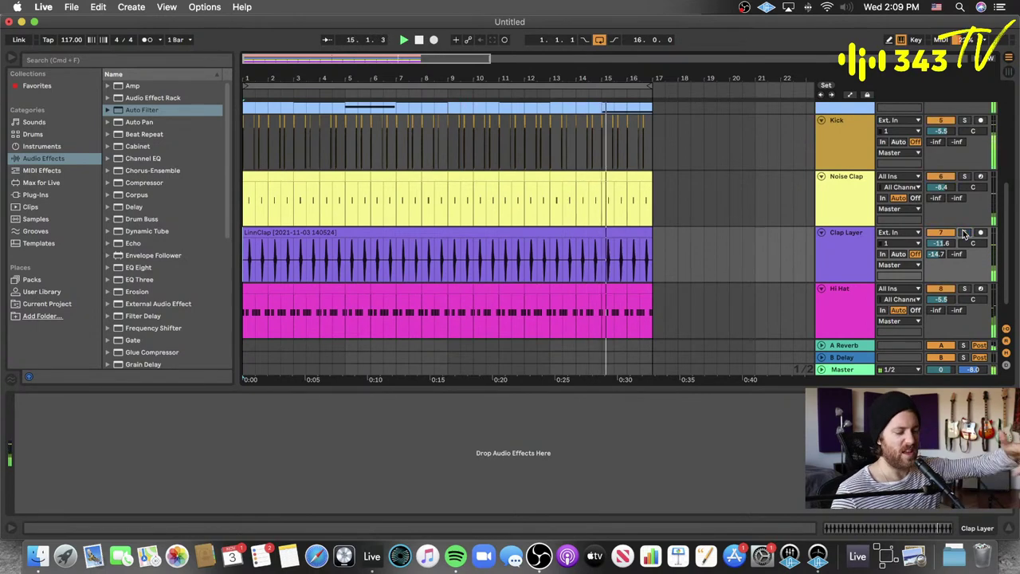
# - Hide the device view and insert a new MIDI track below the Hi Hat track
pyautogui.click(845, 152)
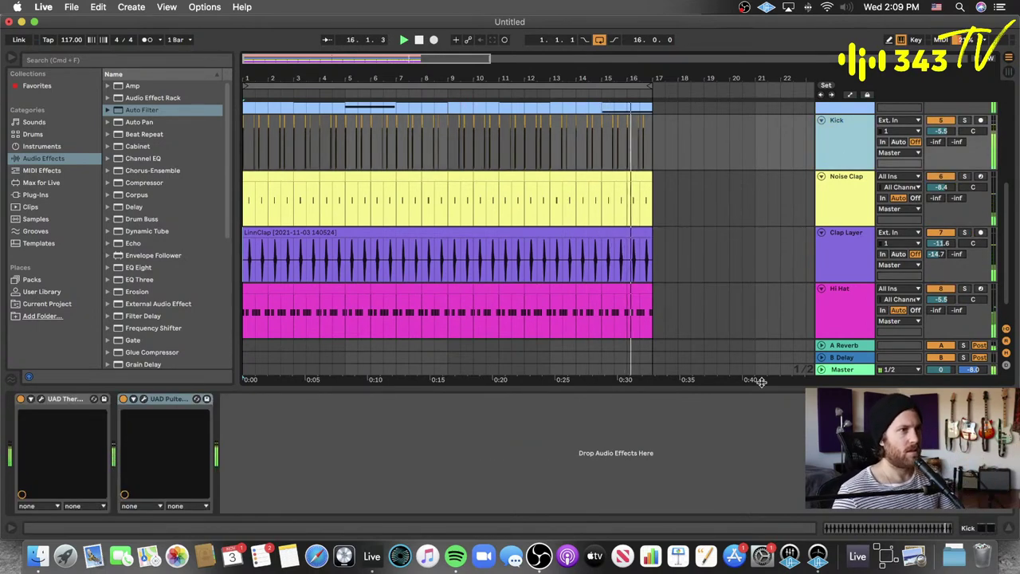
pyautogui.moveTo(724, 388); pyautogui.dragTo(727, 438)
pyautogui.click(837, 405)
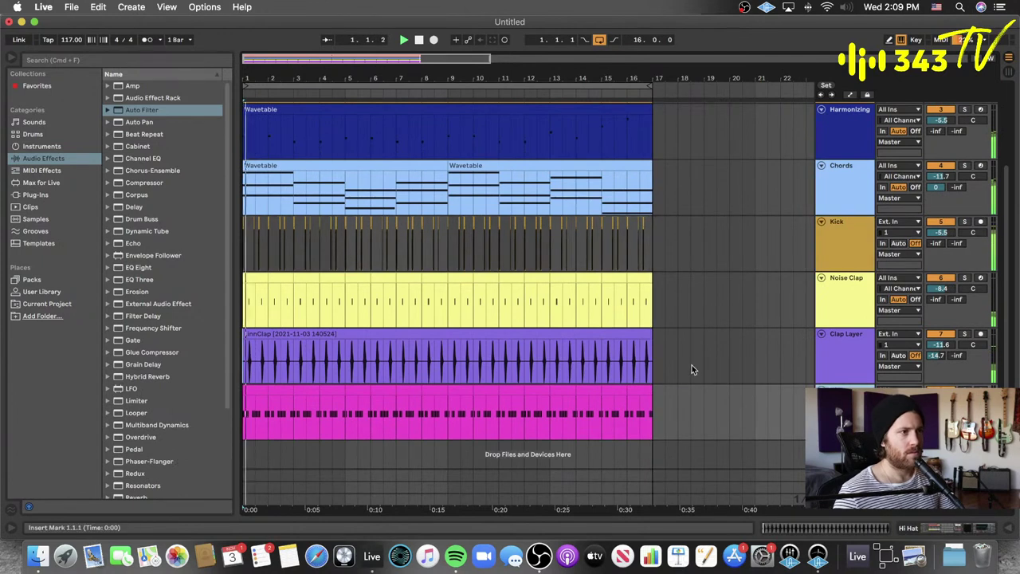
pyautogui.press('super+shift+t')
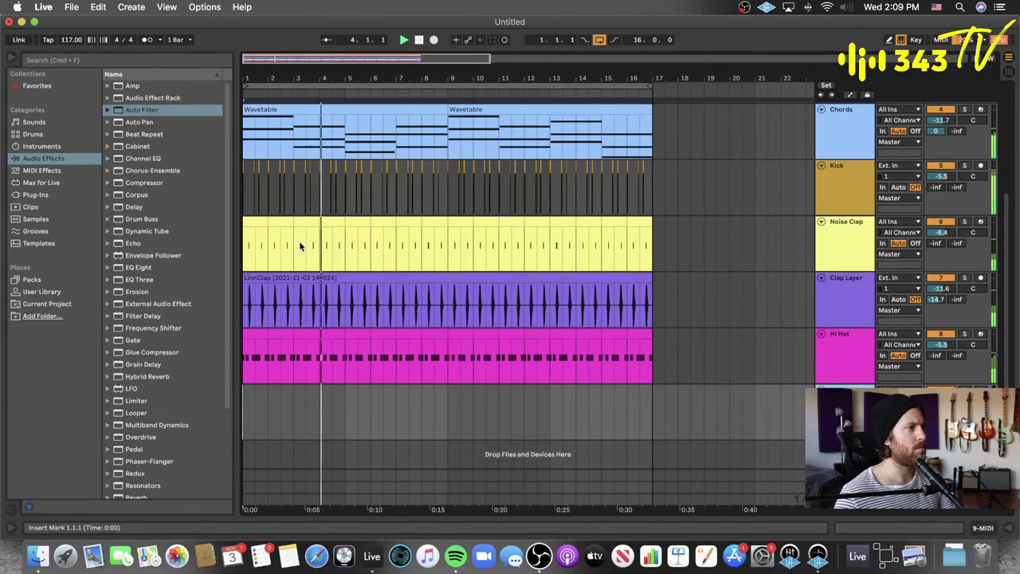
# - Load Wavetable onto the new MIDI track, with oscillator 1's wavetable position at 80% and filter 1's frequency at 1.46 kHz
pyautogui.scroll(-3, 165, 416)
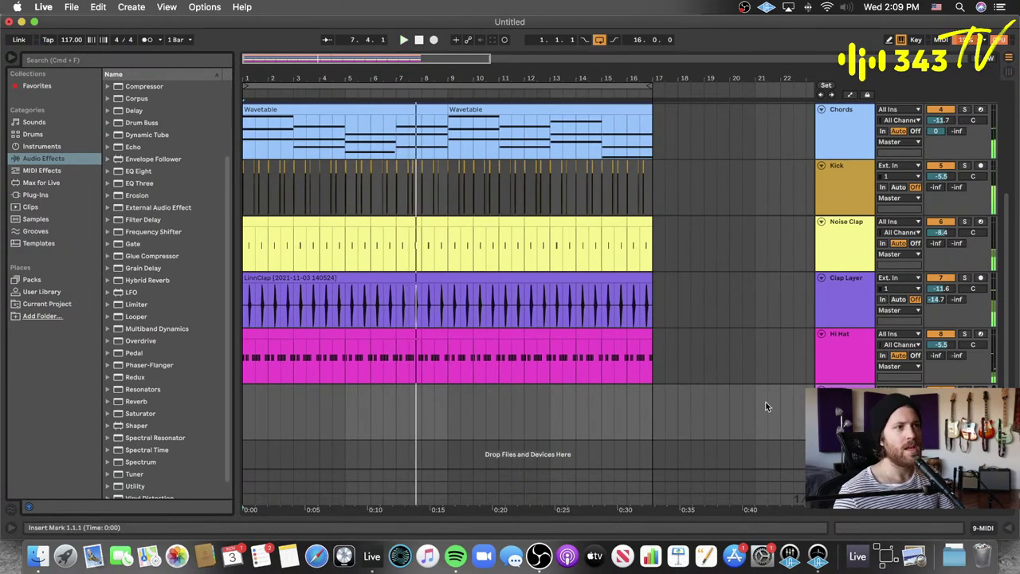
pyautogui.click(42, 146)
pyautogui.click(45, 158)
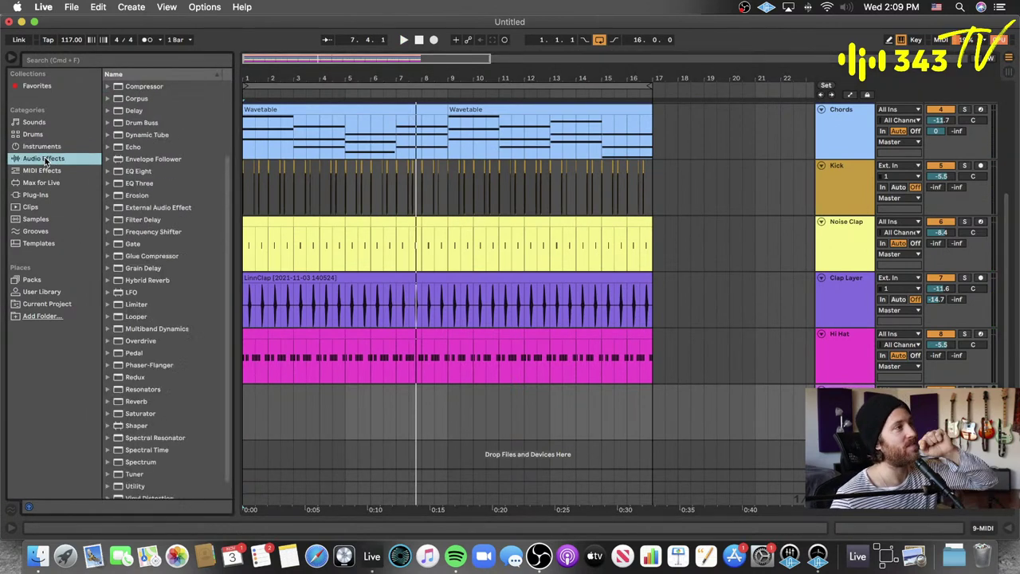
pyautogui.click(48, 147)
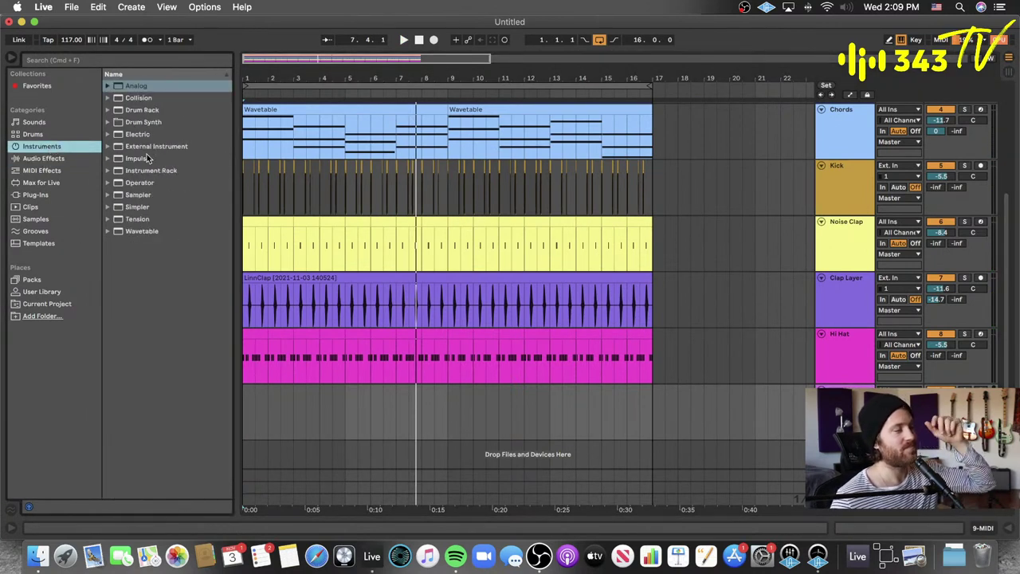
pyautogui.click(147, 233)
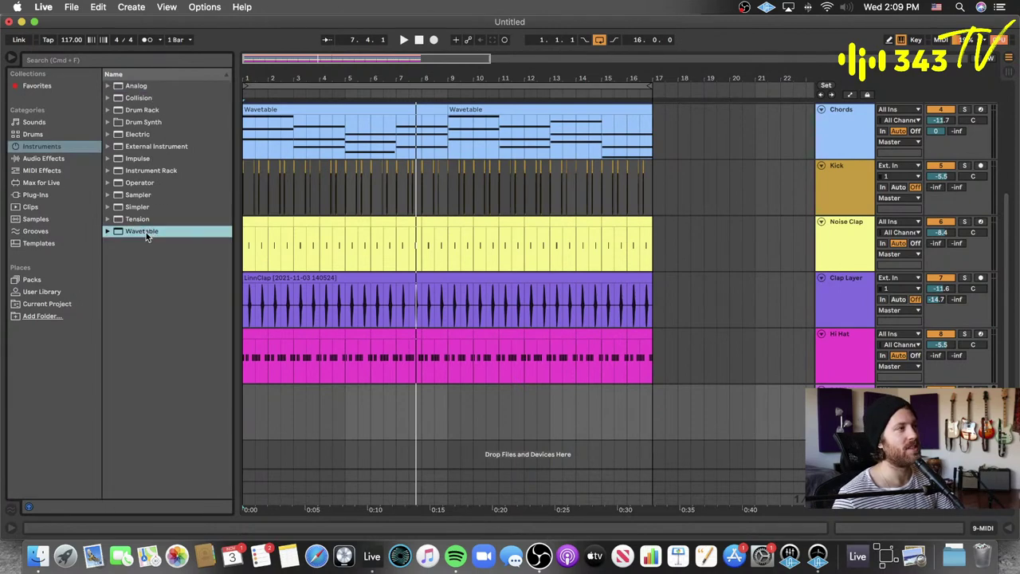
pyautogui.press('Return')
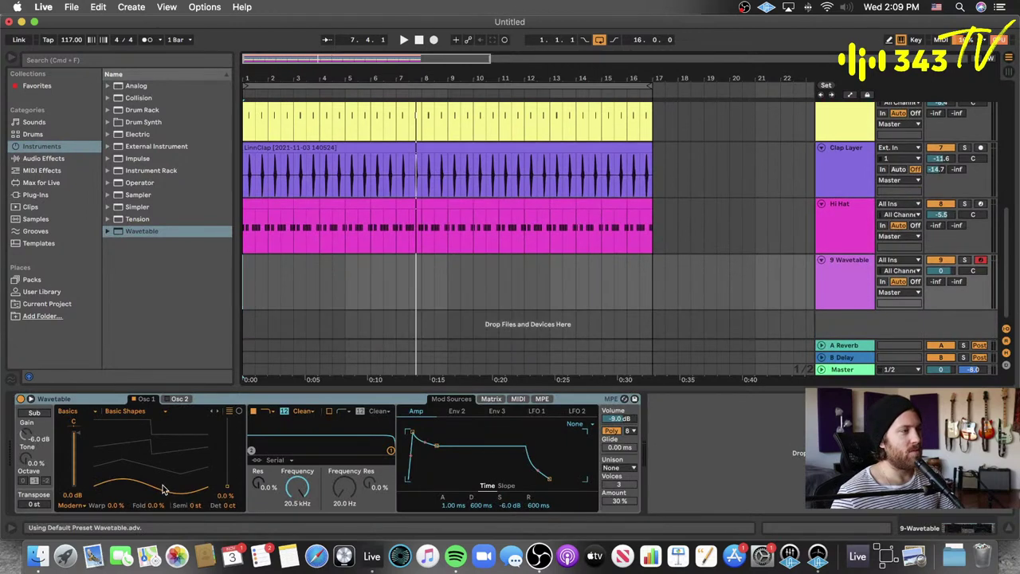
pyautogui.moveTo(163, 488); pyautogui.dragTo(163, 446)
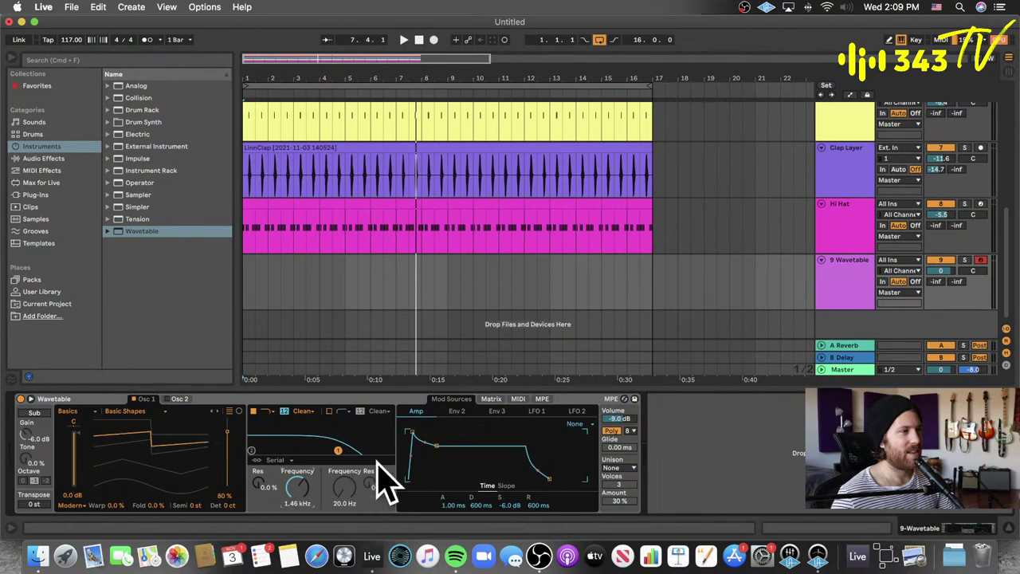
# - Create a half-bar MIDI clip at bar 1 of the Wavetable track, audition its pitches and set the track volume to -9.3 dB
pyautogui.doubleClick(249, 283)
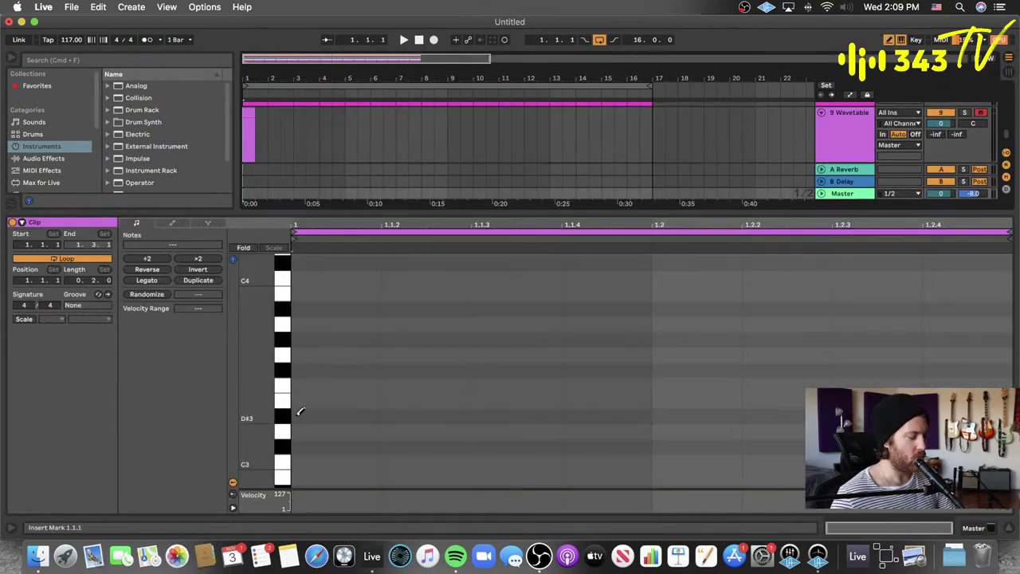
pyautogui.click(281, 385)
pyautogui.scroll(-3, 282, 410)
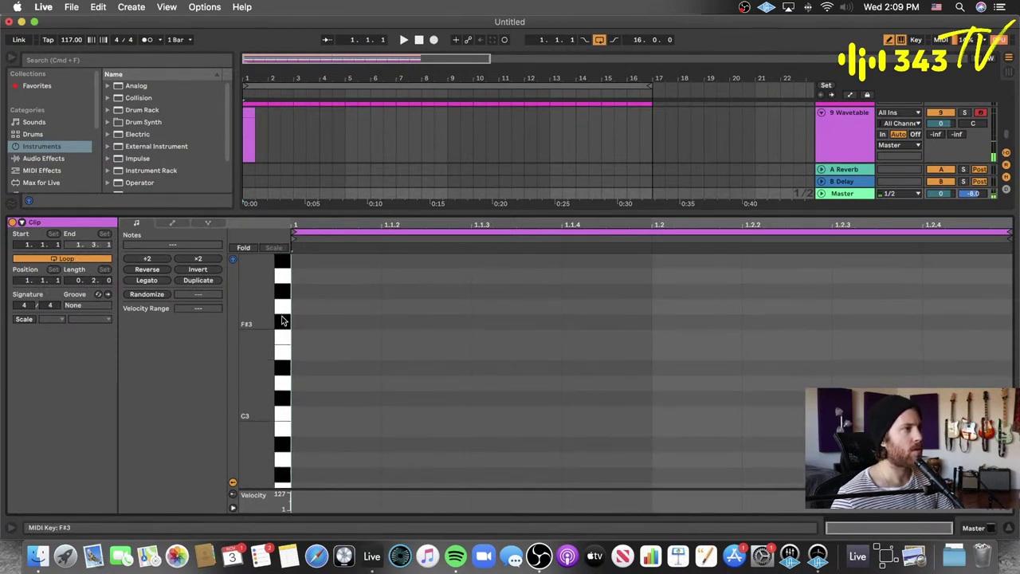
pyautogui.scroll(-3, 289, 401)
pyautogui.click(283, 358)
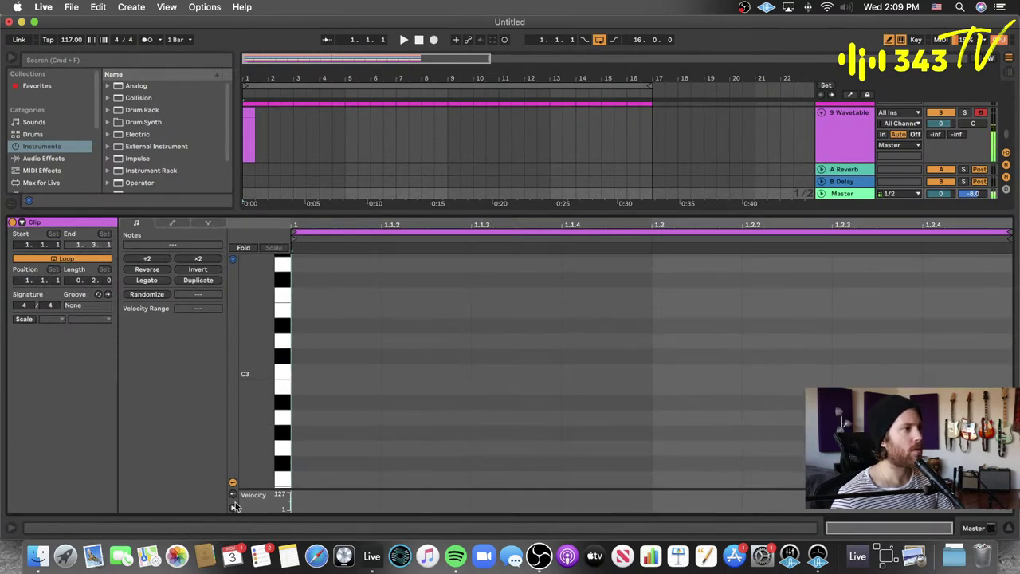
pyautogui.moveTo(941, 124); pyautogui.dragTo(941, 134)
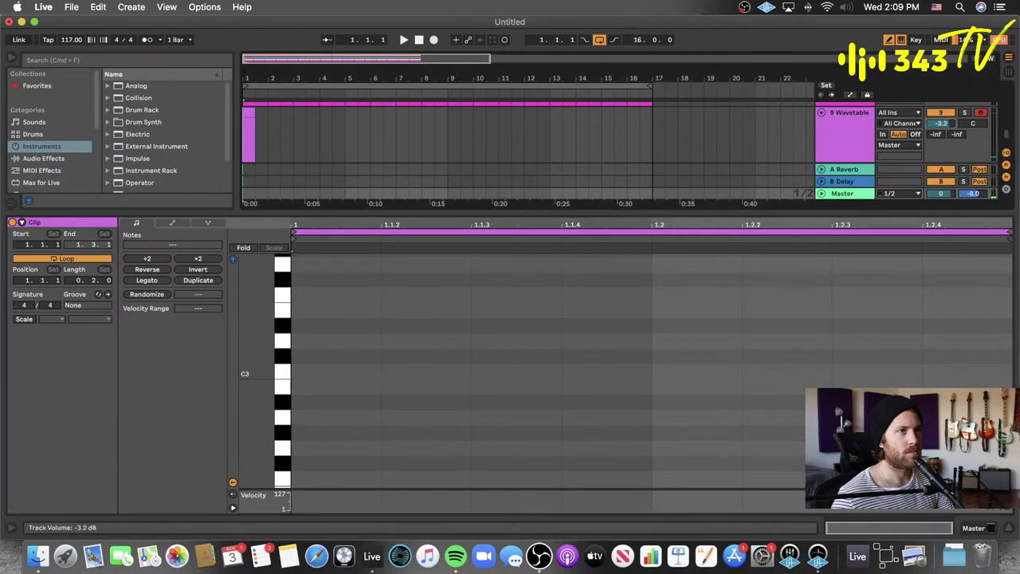
# - Draw sixteenth notes in the new clip: C#3 at 1.1.1 and E3 at 1.1.2
pyautogui.click(321, 355)
pyautogui.scroll(2, 414, 334)
pyautogui.click(430, 302)
pyautogui.press('super+z')
pyautogui.click(430, 342)
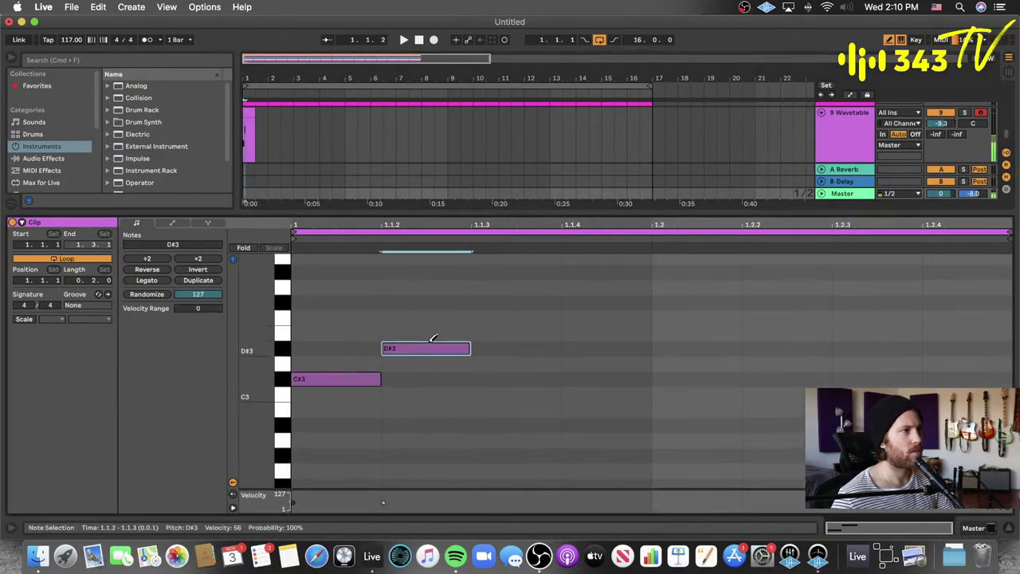
pyautogui.moveTo(433, 344); pyautogui.dragTo(433, 328)
pyautogui.click(471, 334)
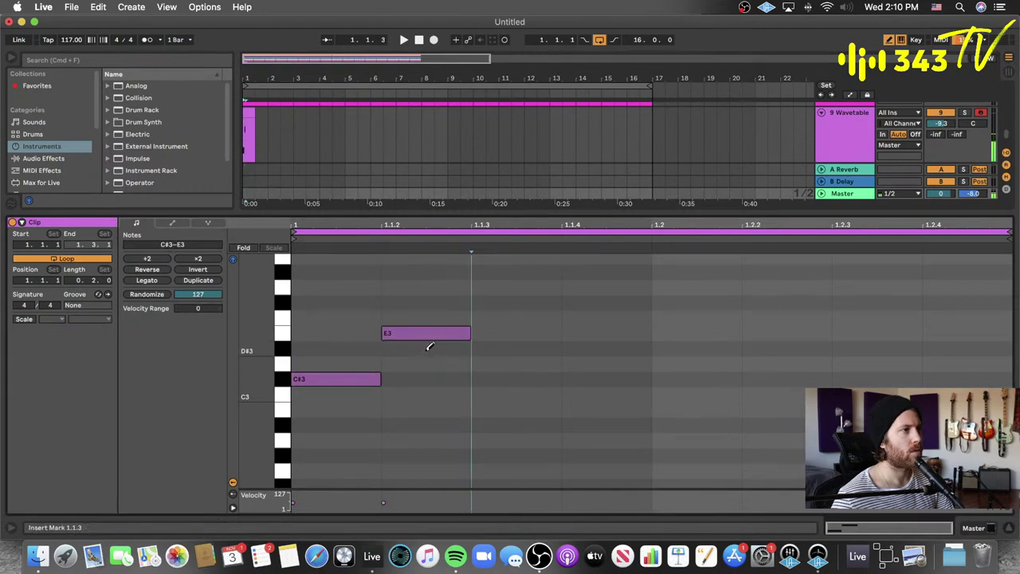
# - Add a C#3 sixteenth note at 1.1.3 and a G#3 at 1.1.4
pyautogui.click(542, 391)
pyautogui.click(540, 381)
pyautogui.click(536, 391)
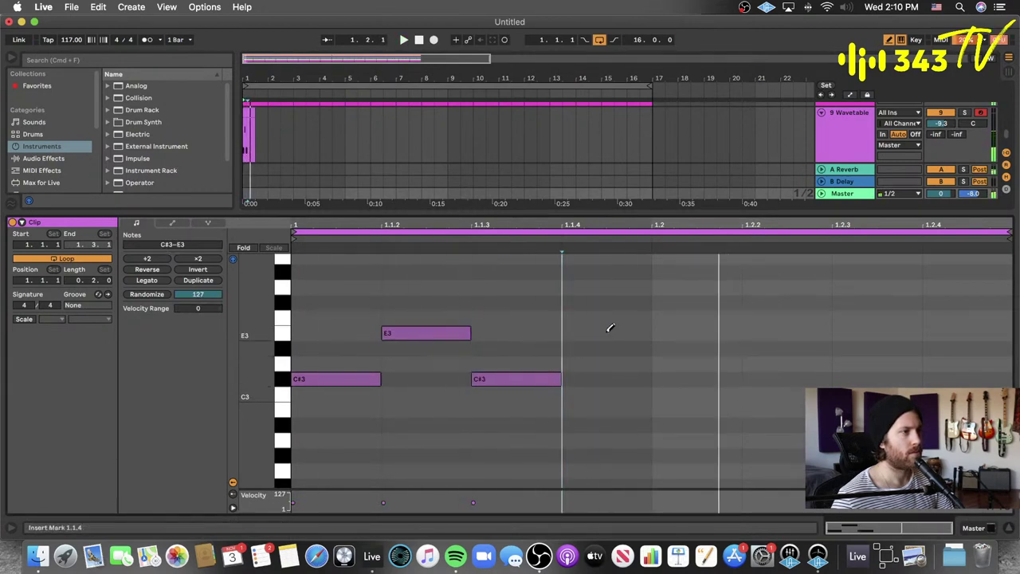
pyautogui.click(607, 331)
pyautogui.click(647, 331)
pyautogui.click(594, 289)
pyautogui.click(594, 288)
pyautogui.click(595, 274)
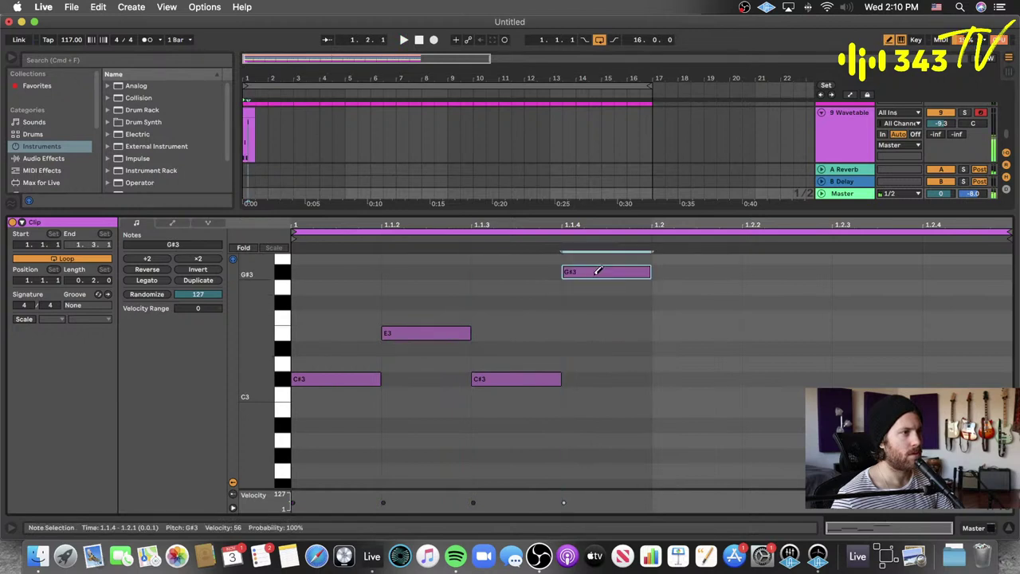
# - Move the G#3 note to 1.2.1 and the second C#3 note to 1.1.4 during playback
pyautogui.press('space')
pyautogui.click(598, 271)
pyautogui.click(675, 271)
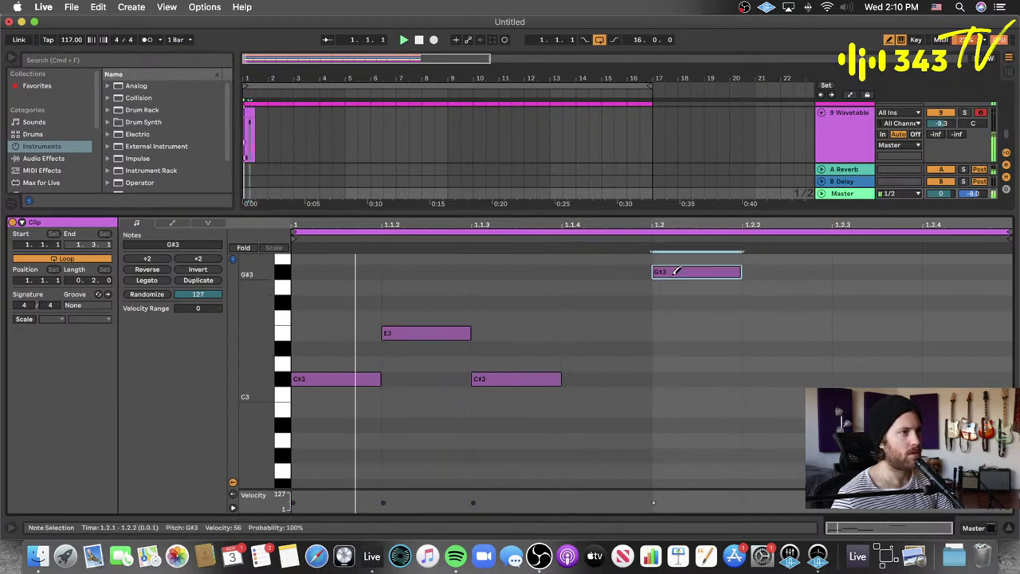
pyautogui.click(553, 378)
pyautogui.click(592, 377)
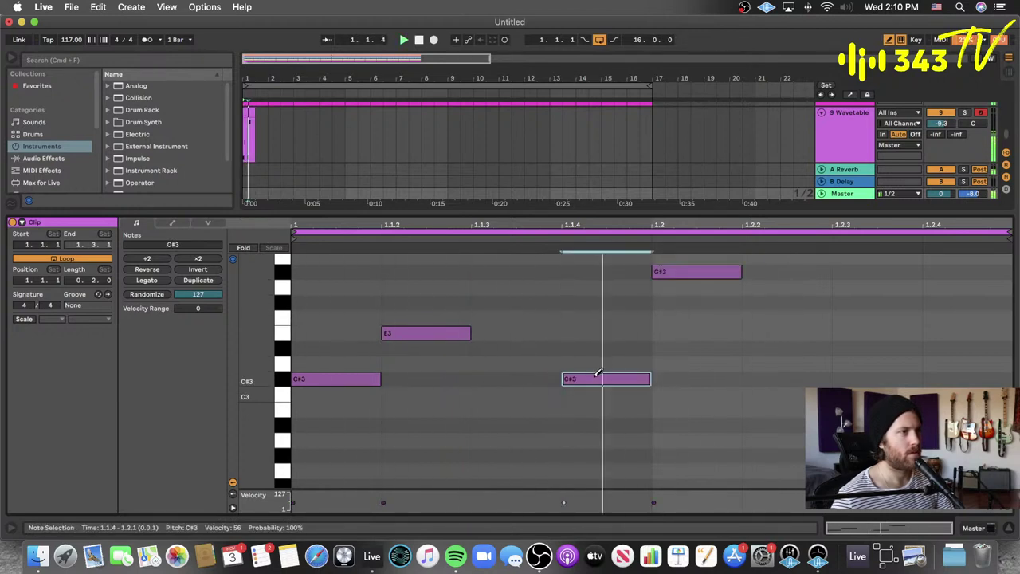
# - Add a C#3 sixteenth note at 1.2.3 and an E3 at 1.2.4
pyautogui.click(873, 378)
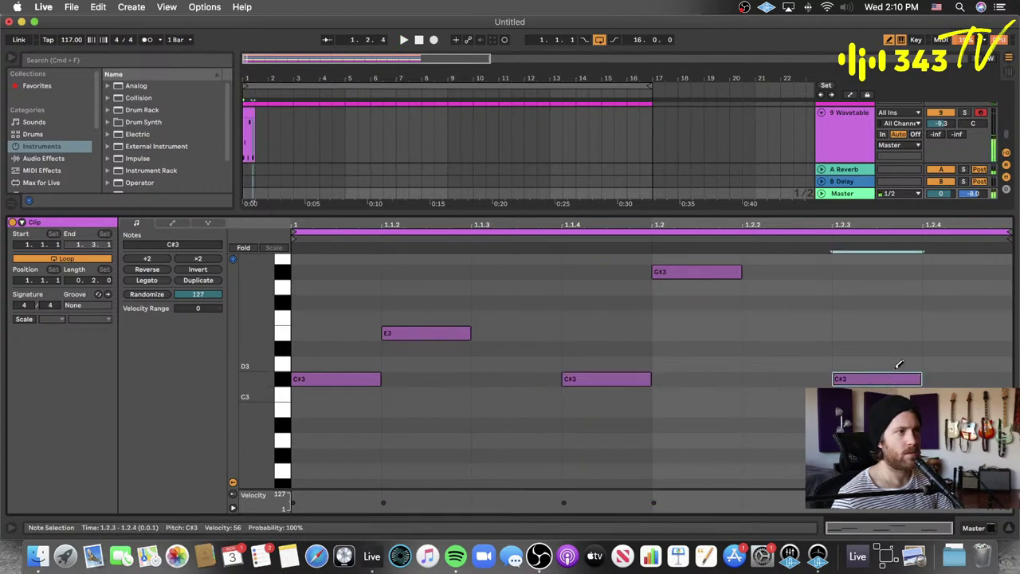
pyautogui.click(960, 349)
pyautogui.click(960, 348)
pyautogui.click(960, 333)
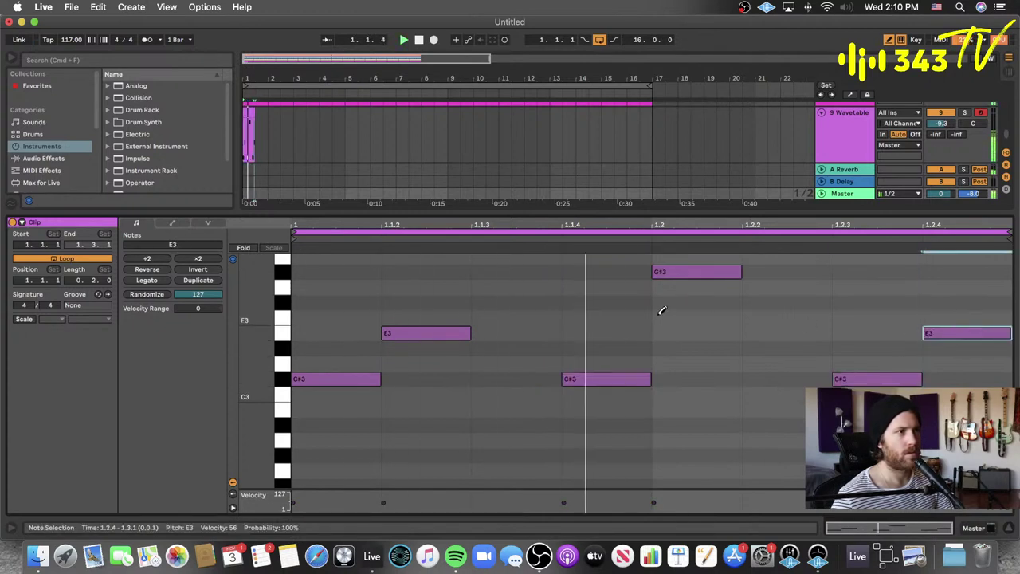
# - Duplicate the Wavetable clip seven times up to bar 5 and consolidate the copies into one four-bar clip
pyautogui.click(248, 111)
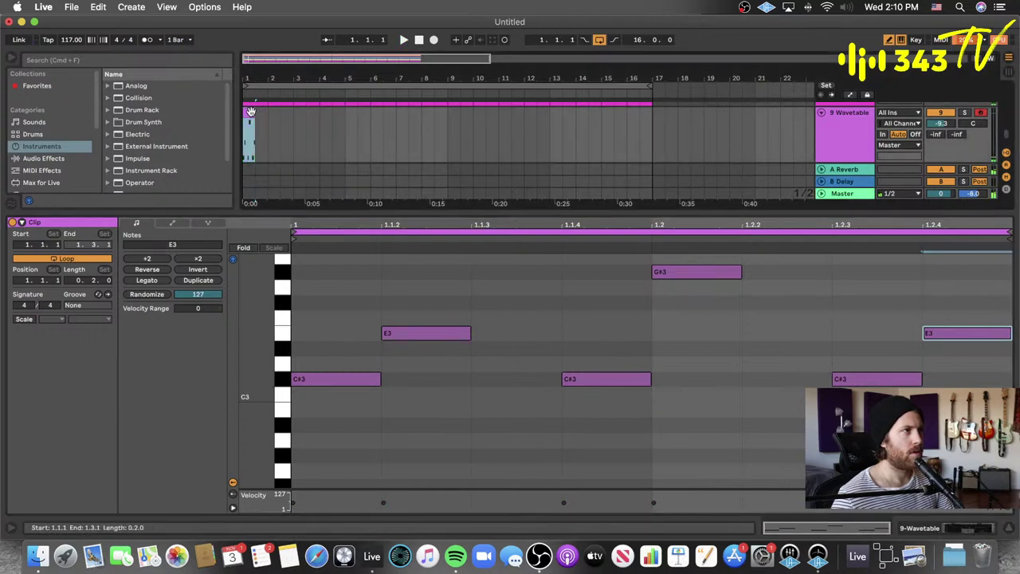
pyautogui.press('super+d')
pyautogui.press('super+d')
pyautogui.press('super+d')
pyautogui.press('super+d')
pyautogui.press('super+d')
pyautogui.press('super+d')
pyautogui.press('super+d')
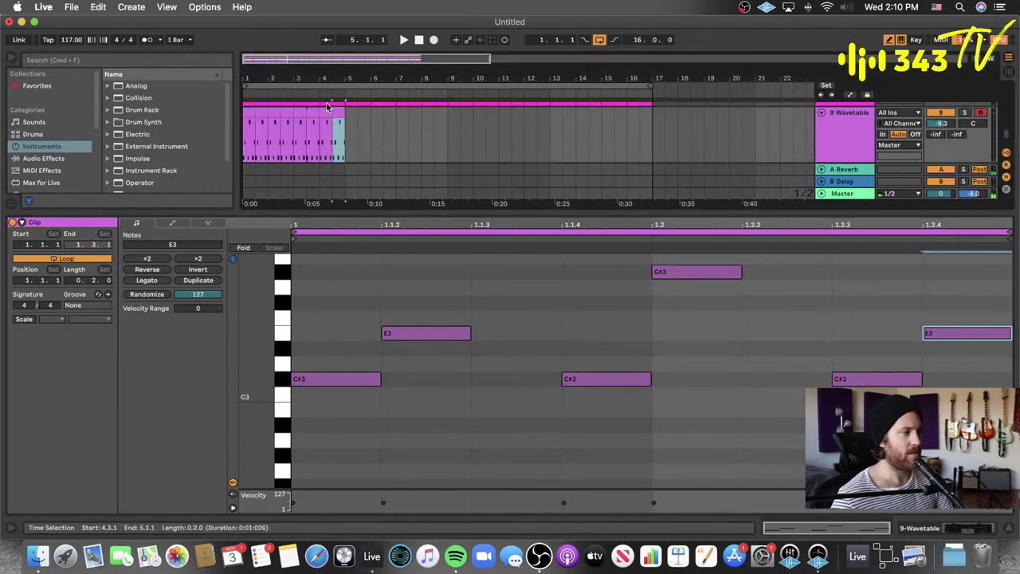
pyautogui.keyDown('shift'); pyautogui.click(250, 113); pyautogui.keyUp('shift')
pyautogui.press('super+j')
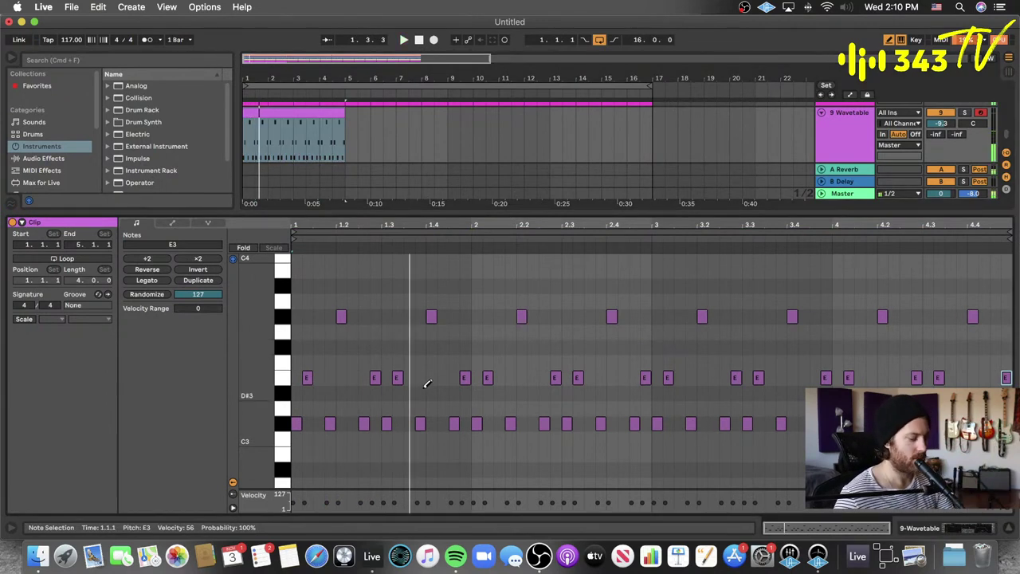
# - Shift the C#3–E3 pair to 1.3.2–1.3.3 and the C#3–G#3 pair to 1.4.1–1.4.2, and raise the E3 at 1.3.3 to G#3
pyautogui.moveTo(400, 364); pyautogui.dragTo(399, 428)
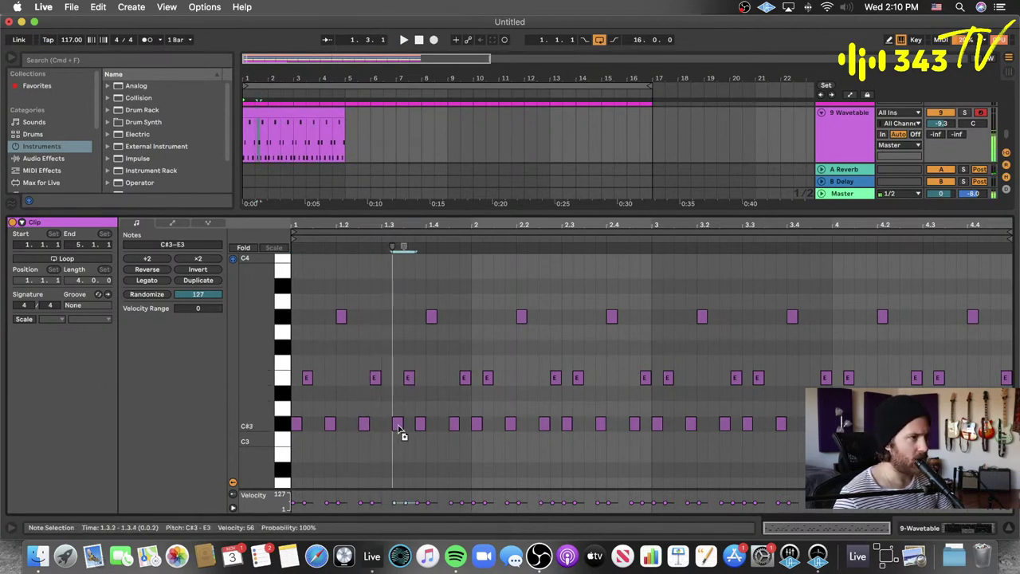
pyautogui.moveTo(441, 268); pyautogui.dragTo(437, 430)
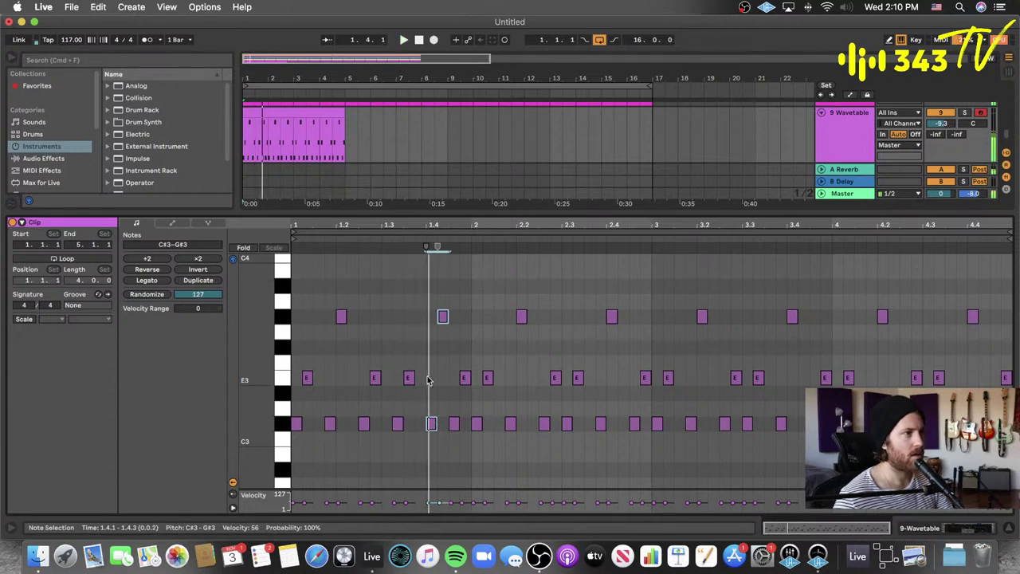
pyautogui.click(407, 378)
pyautogui.press('space')
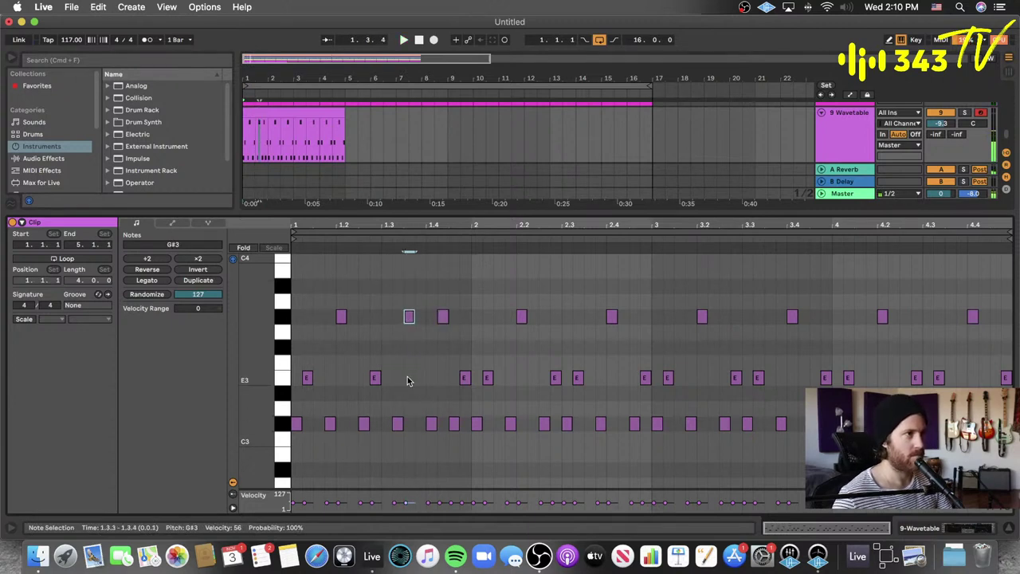
# - Delete all notes after 1.4.2 and lower the G#3 at 1.4.2 to E3, checking it in playback
pyautogui.moveTo(465, 311); pyautogui.dragTo(1004, 462)
pyautogui.press('Delete')
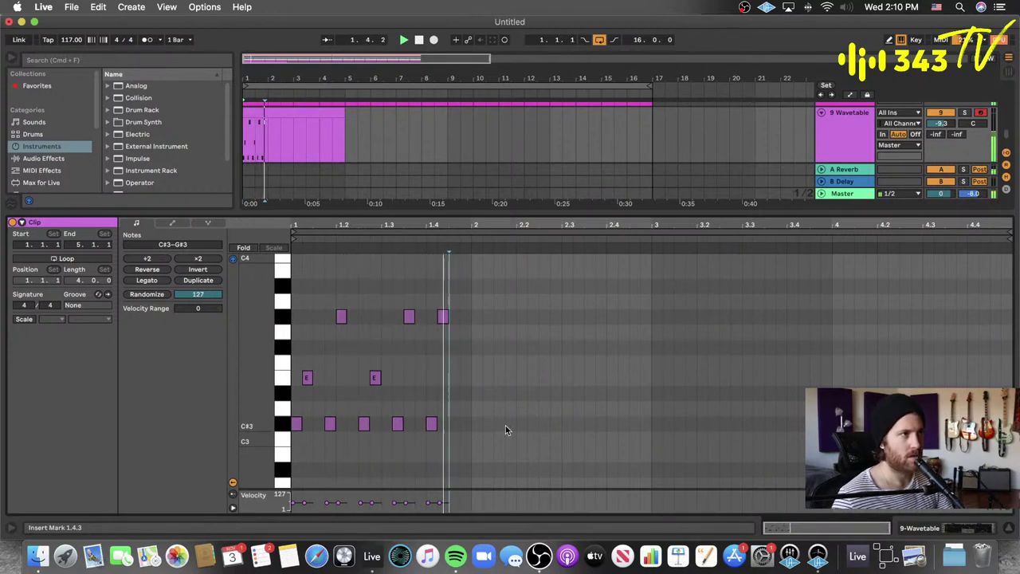
pyautogui.press('space')
pyautogui.moveTo(443, 317); pyautogui.dragTo(447, 379)
pyautogui.press('space')
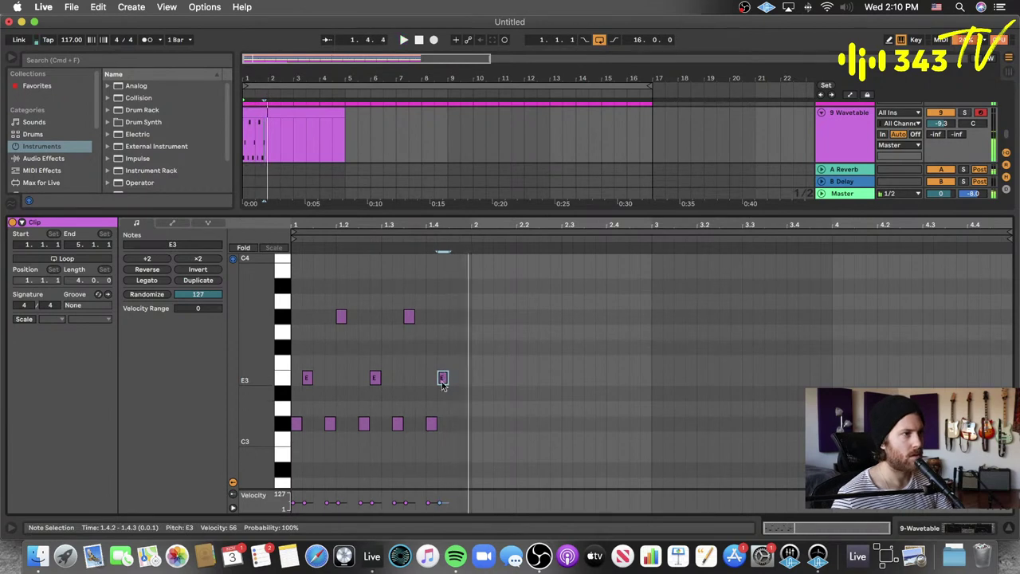
# - Try shifting the last C#3–E3 pair one sixteenth earlier
pyautogui.keyDown('shift'); pyautogui.click(430, 424); pyautogui.keyUp('shift')
pyautogui.press('Left')
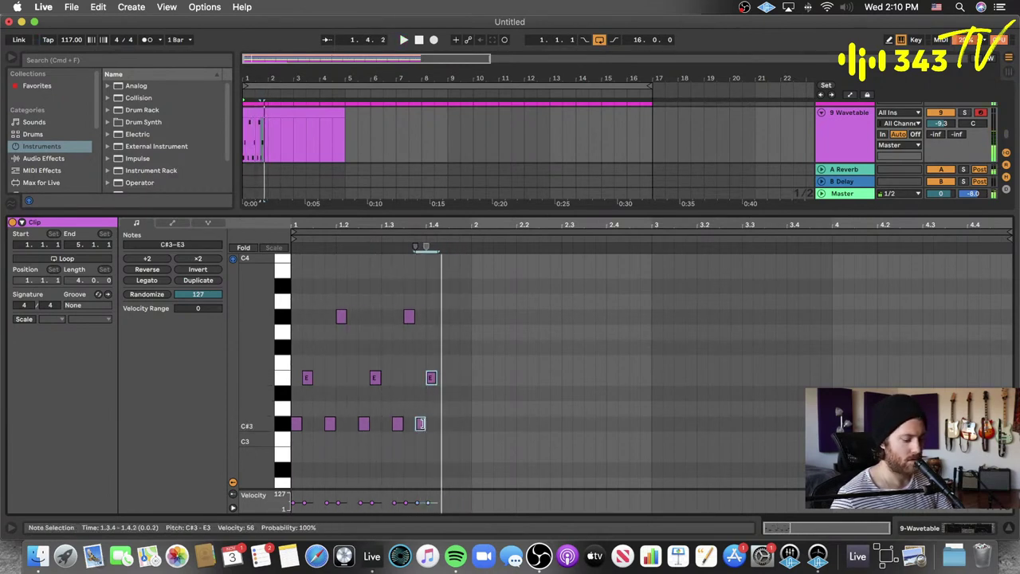
pyautogui.press('Right')
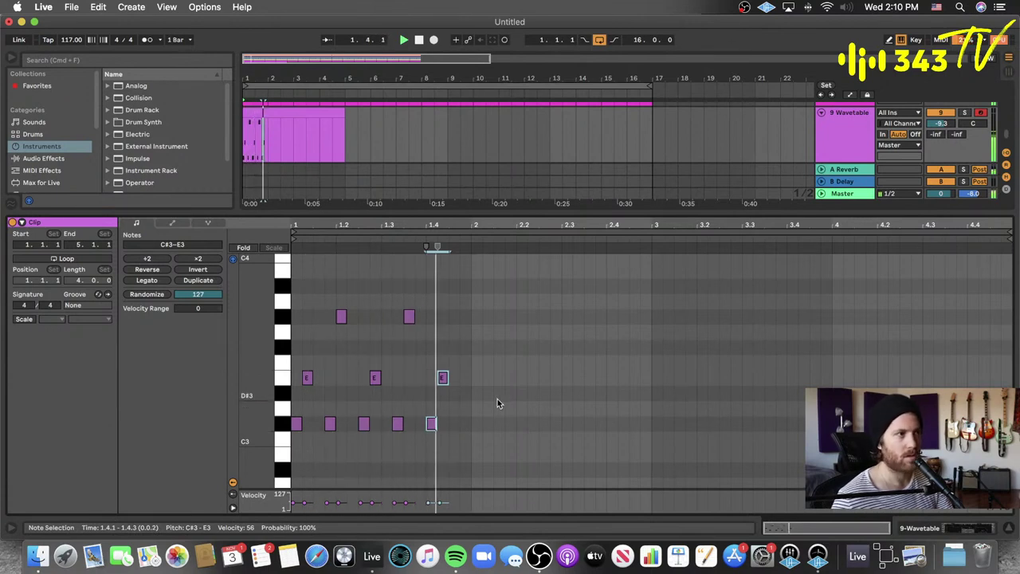
# - Continue the pattern with copied notes from 1.4.4 to 2.4.1, and add C#3 at 2.4.3 and F#3 at 2.4.4
pyautogui.moveTo(407, 299); pyautogui.dragTo(468, 429)
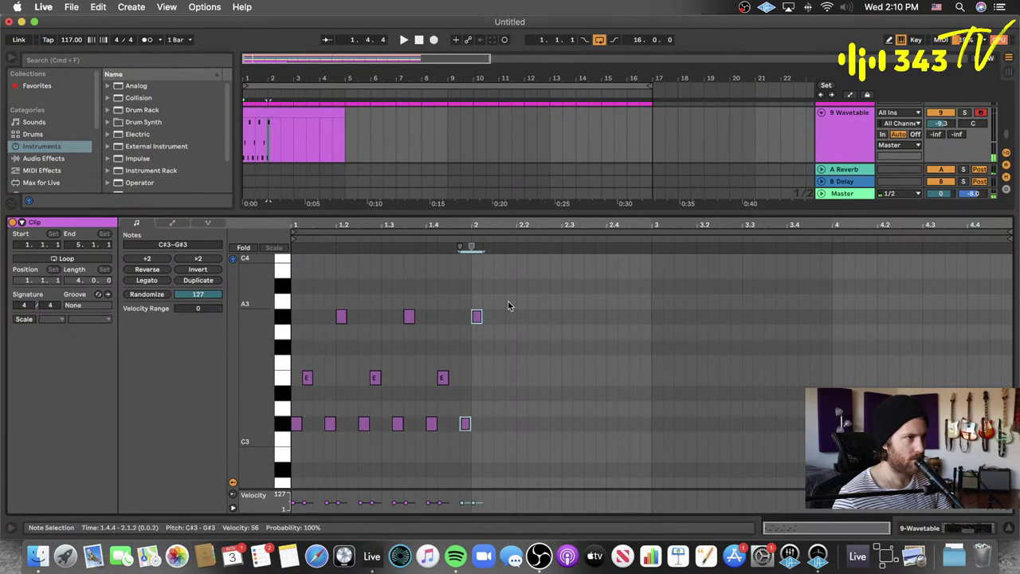
pyautogui.moveTo(510, 305); pyautogui.dragTo(499, 426)
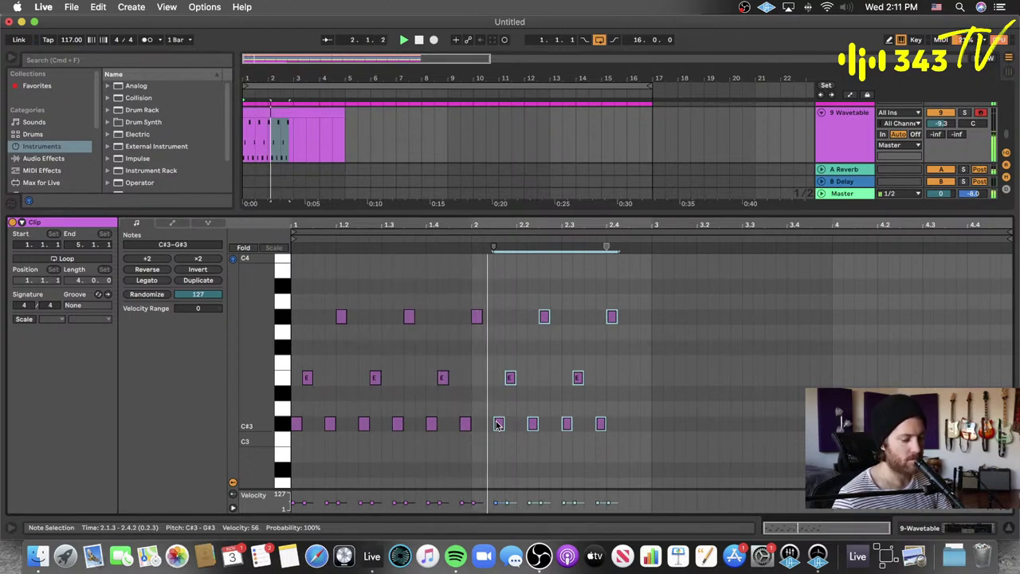
pyautogui.click(605, 423)
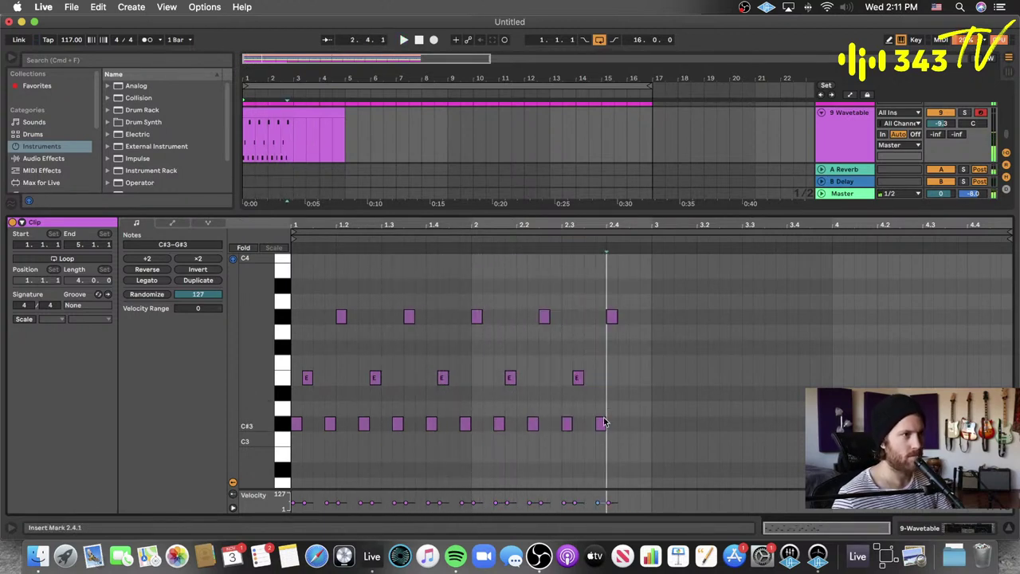
pyautogui.click(602, 423)
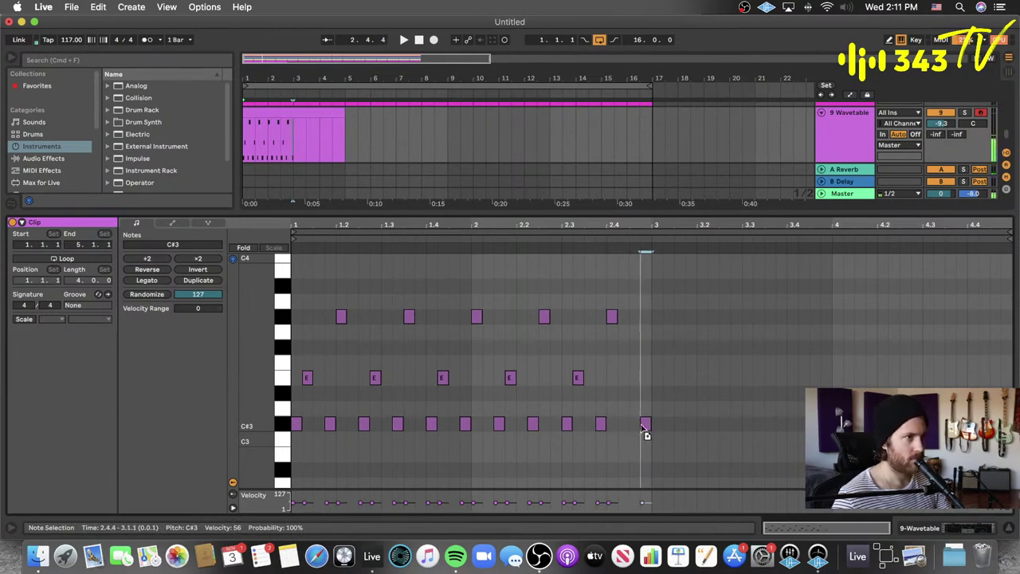
pyautogui.moveTo(644, 424); pyautogui.dragTo(644, 383)
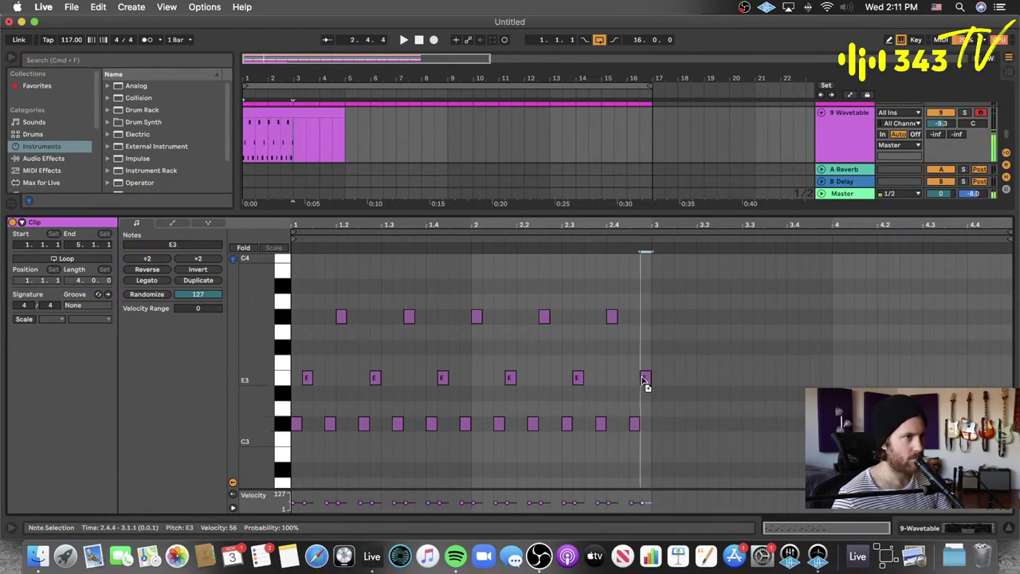
pyautogui.press('space')
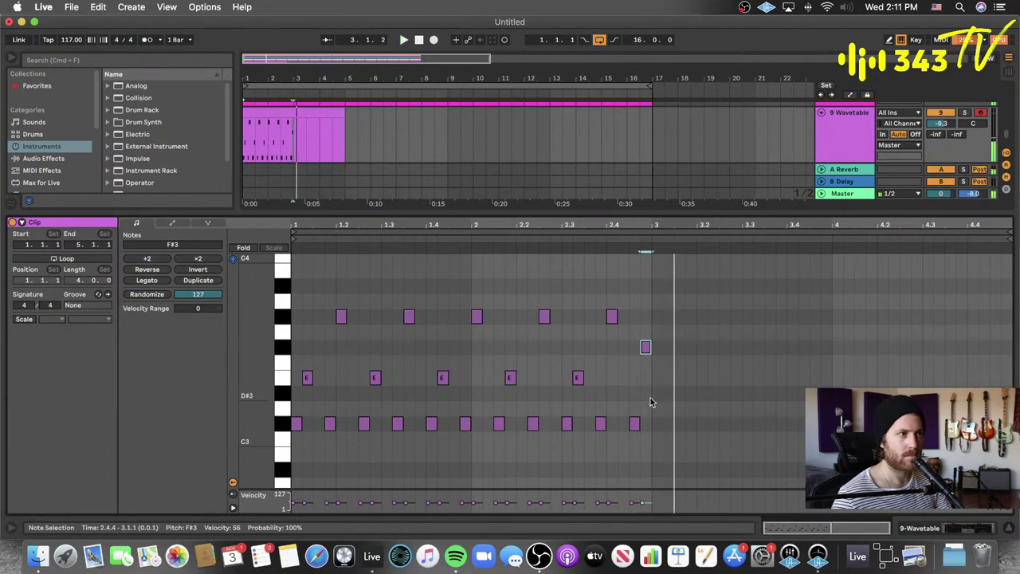
# - Copy notes into bar 3: C#3 at 3.1.1, E3 at 3.1.3, C#3 at 3.2.1 and F#3 at 3.2.3
pyautogui.click(635, 423)
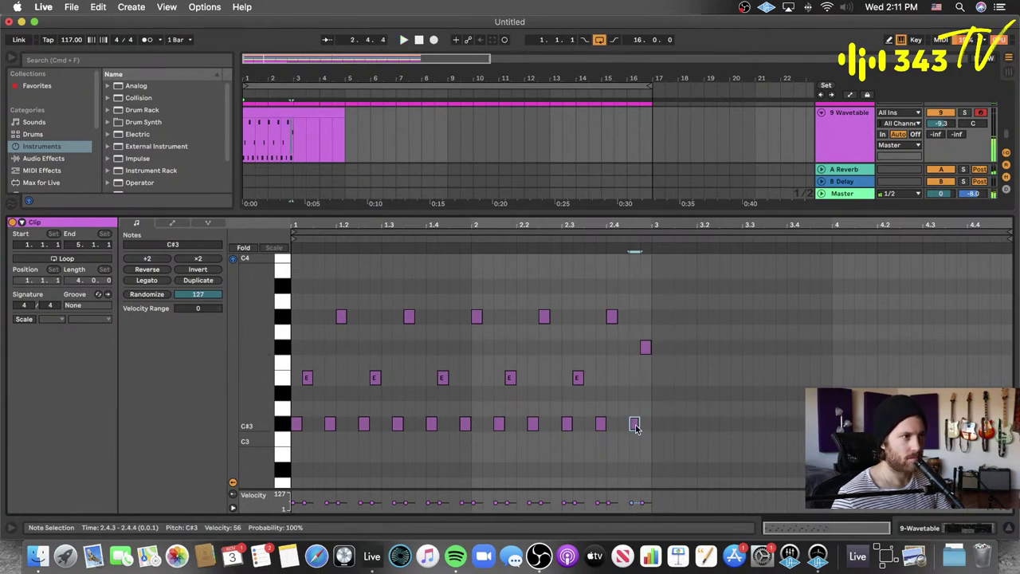
pyautogui.moveTo(634, 424); pyautogui.dragTo(656, 423)
pyautogui.press('super+z')
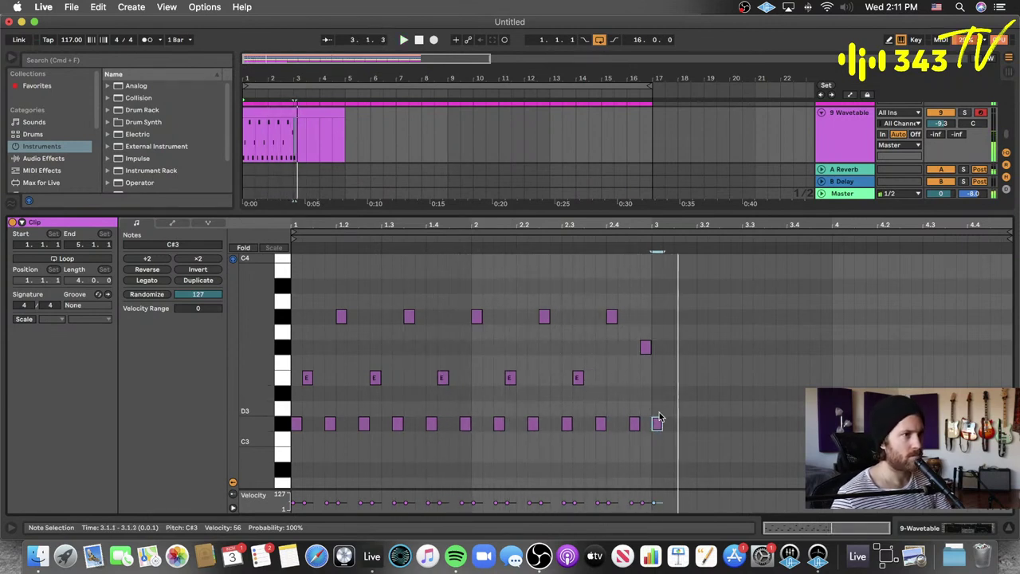
pyautogui.moveTo(657, 425); pyautogui.dragTo(692, 388)
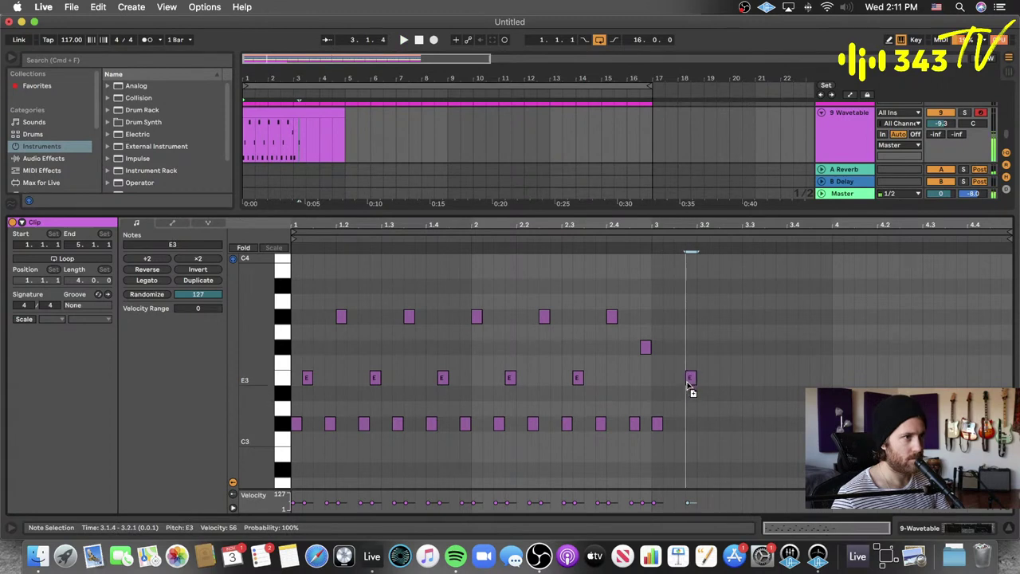
pyautogui.moveTo(656, 425); pyautogui.dragTo(705, 430)
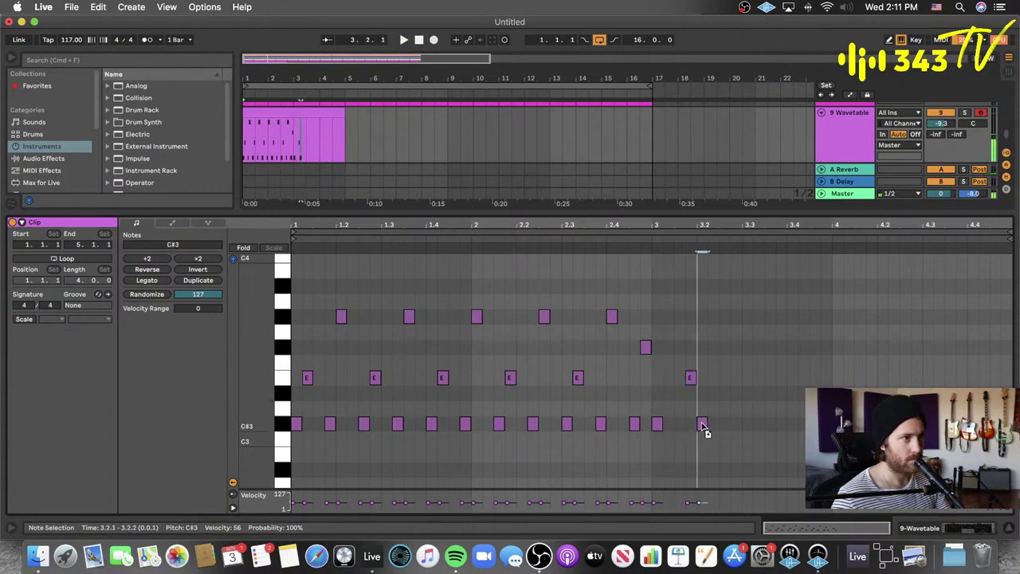
pyautogui.moveTo(688, 375); pyautogui.dragTo(681, 383)
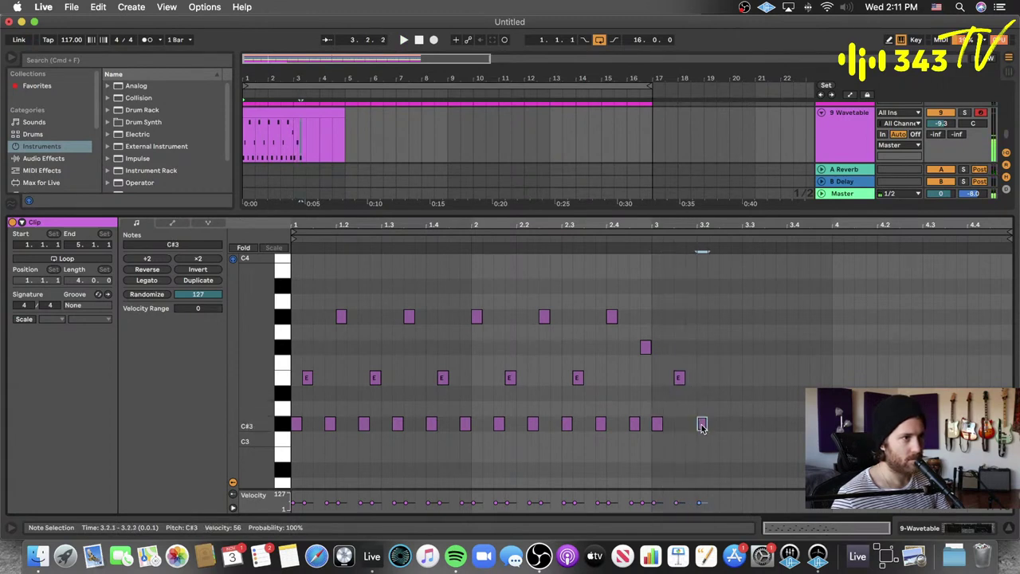
pyautogui.moveTo(701, 427); pyautogui.dragTo(730, 358)
# - Play the phrase and shift bar 3's E3 to 3.1.2, its second C#3 to 3.1.4 and its F#3 to 3.2.2
pyautogui.press('space')
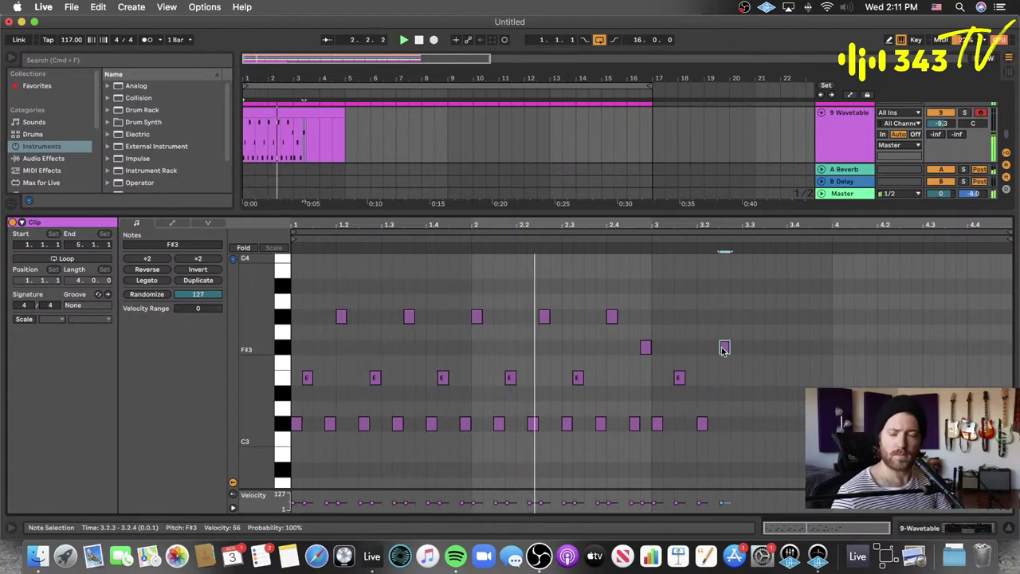
pyautogui.moveTo(723, 349); pyautogui.dragTo(668, 380)
pyautogui.moveTo(749, 329); pyautogui.dragTo(693, 429)
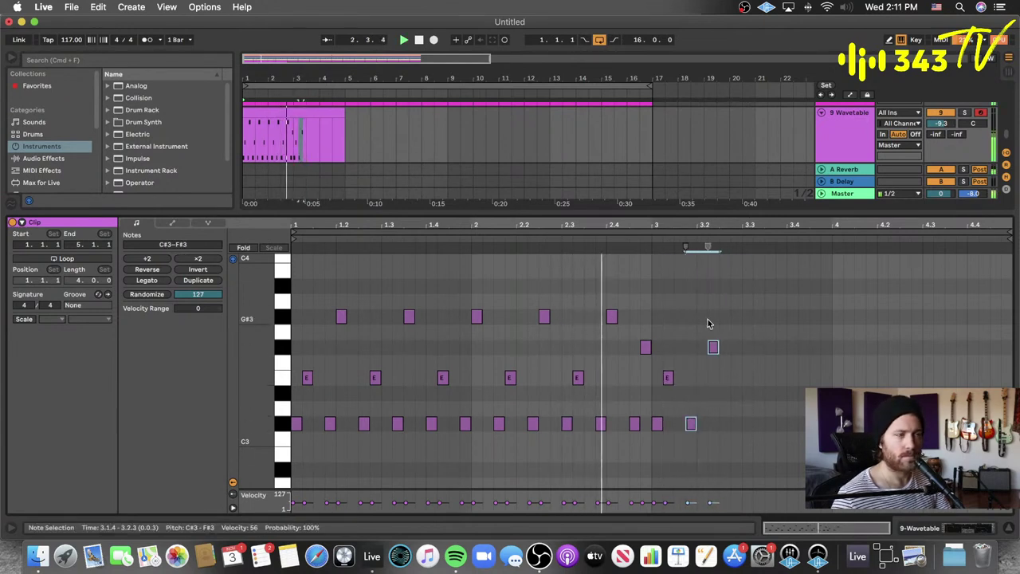
# - Shift bar 3's F#3 to 3.2.1, copy the C#3–E3–C#3–F#3 figure to start at 3.2.3, and play the phrase
pyautogui.moveTo(713, 347); pyautogui.dragTo(706, 354)
pyautogui.moveTo(673, 416); pyautogui.dragTo(727, 430)
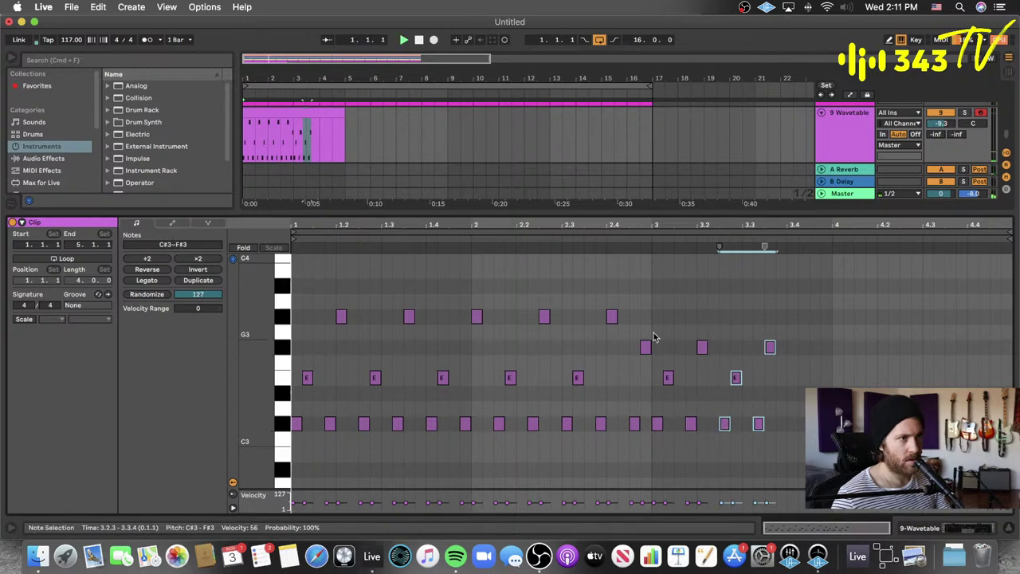
pyautogui.press('space')
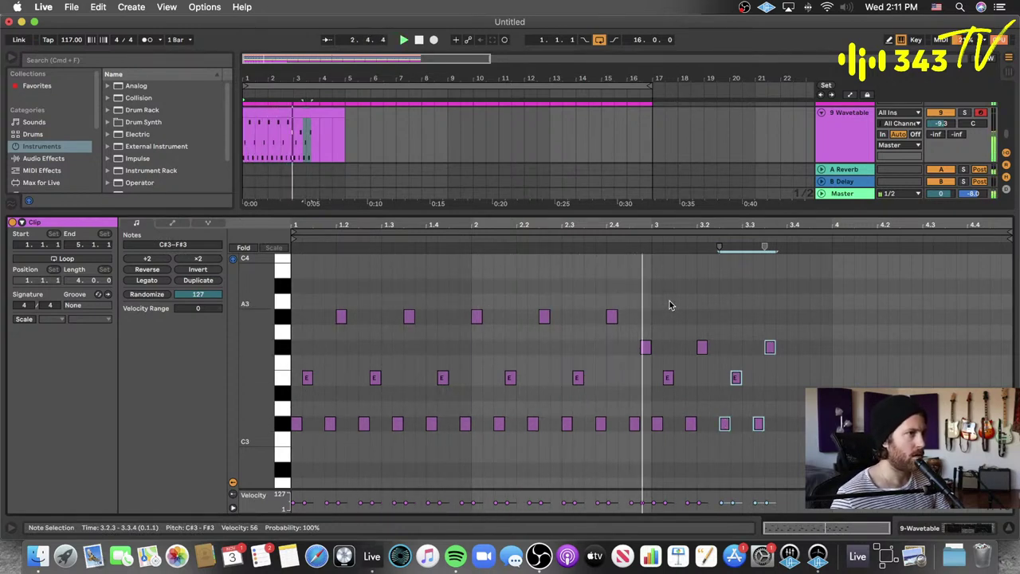
# - Continue the copied figures from 3.4.1 through 4.4.1 and add a closing E3 at 4.4.4
pyautogui.moveTo(821, 330); pyautogui.dragTo(795, 428)
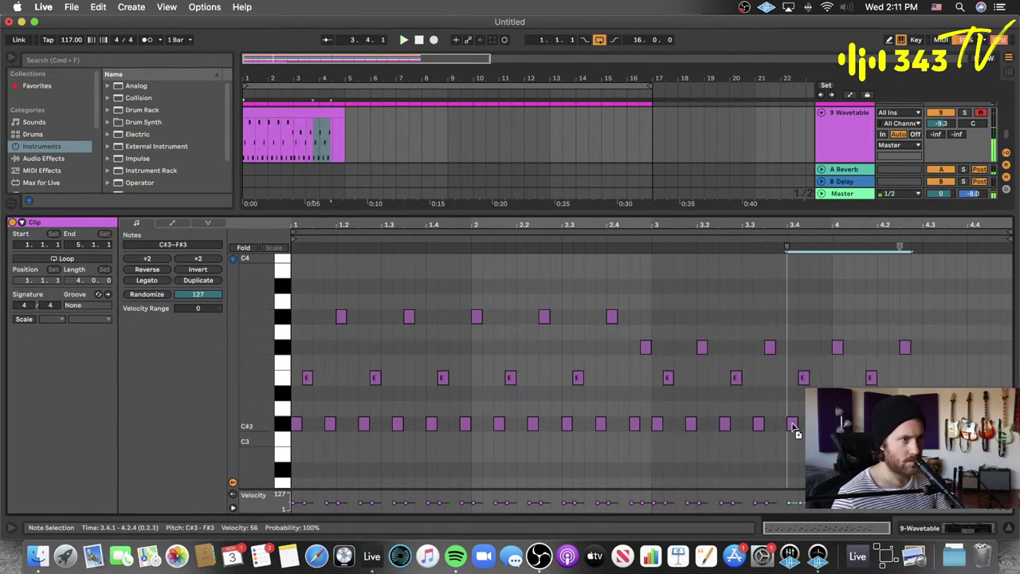
pyautogui.press('space')
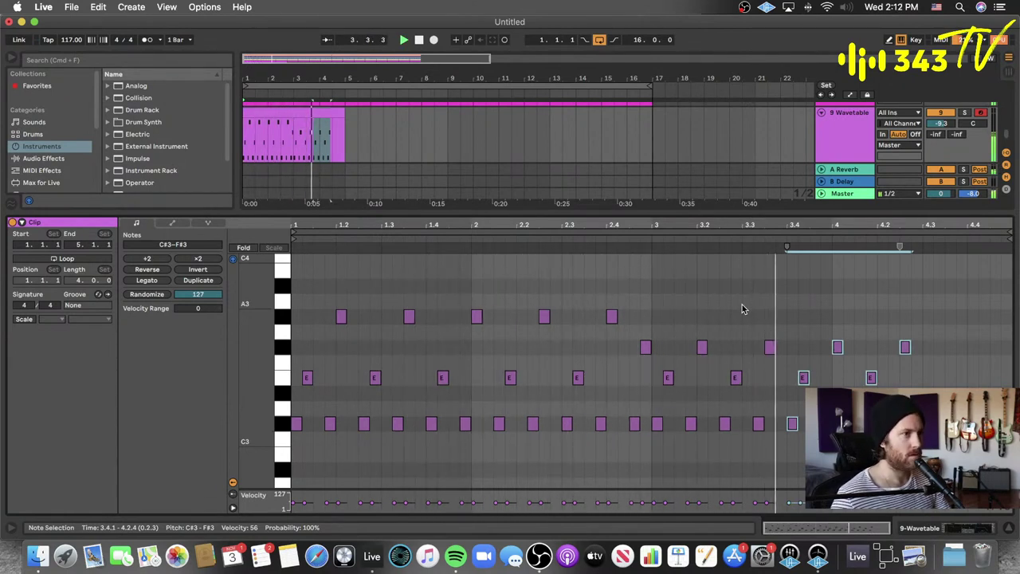
pyautogui.press('space')
pyautogui.moveTo(935, 329); pyautogui.dragTo(928, 424)
pyautogui.click(943, 409)
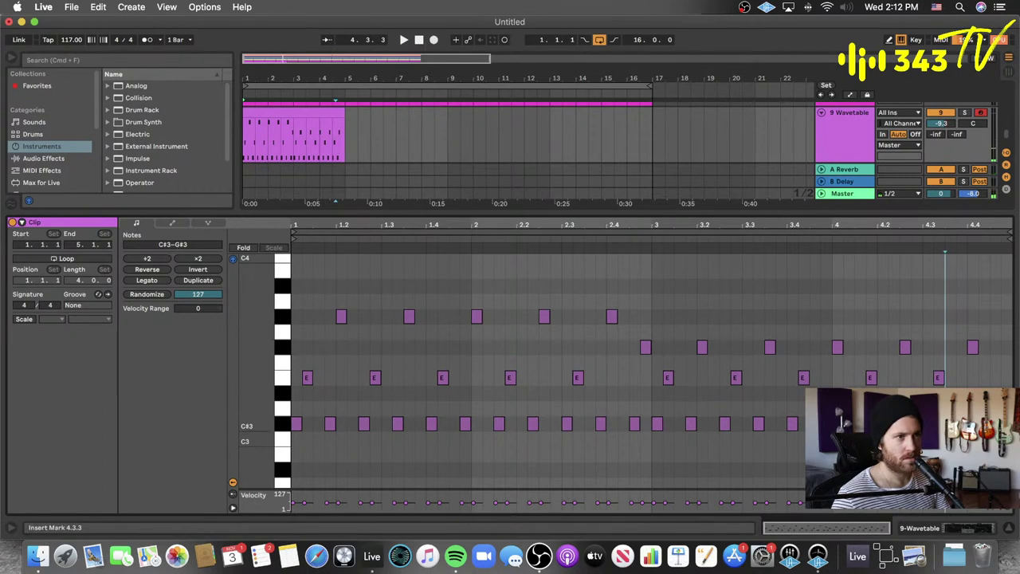
pyautogui.click(961, 424)
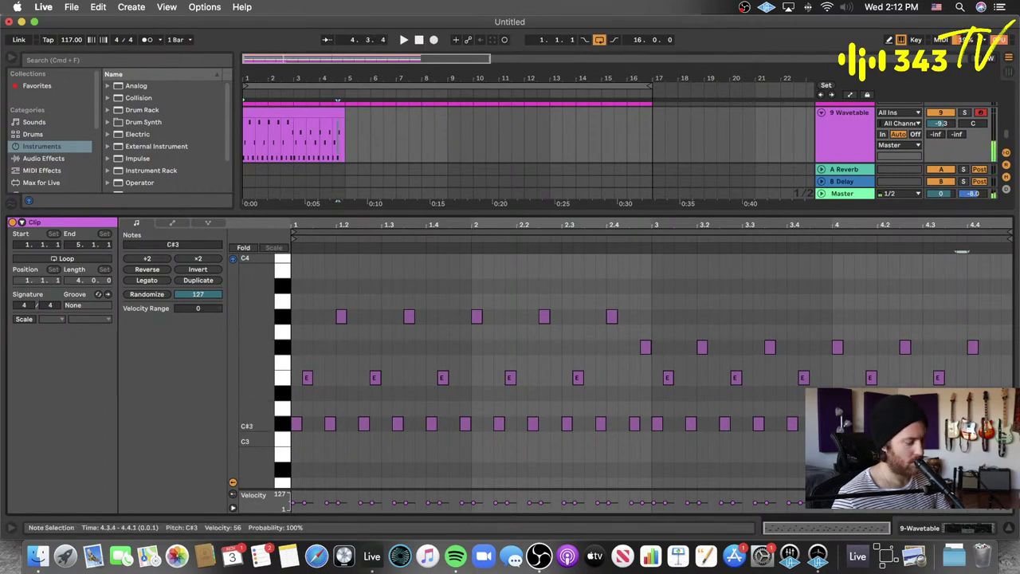
pyautogui.doubleClick(1004, 378)
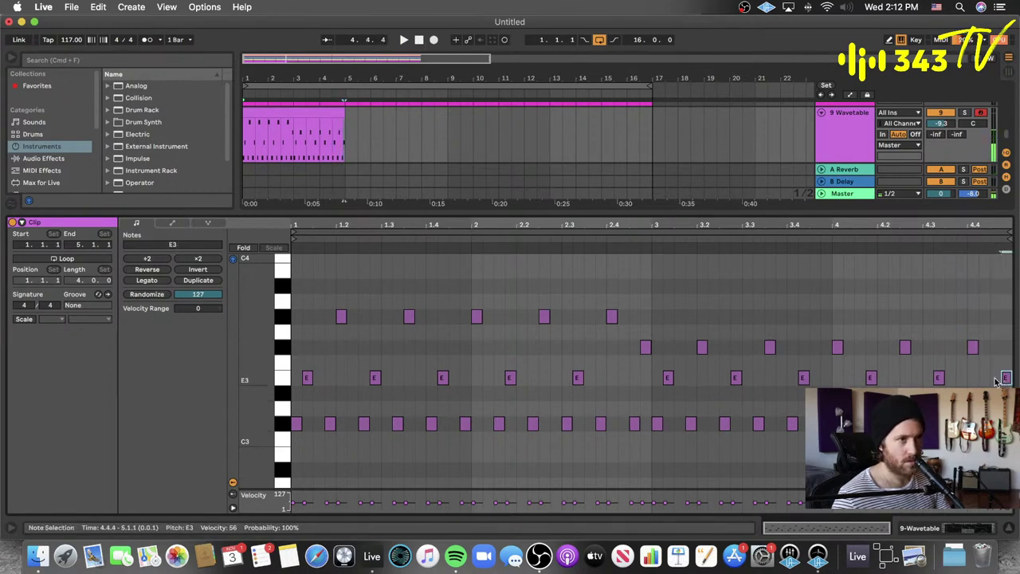
# - Duplicate the four-bar Wavetable clip to bars 5–8 and open the copy for editing
pyautogui.click(285, 108)
pyautogui.press('super+d')
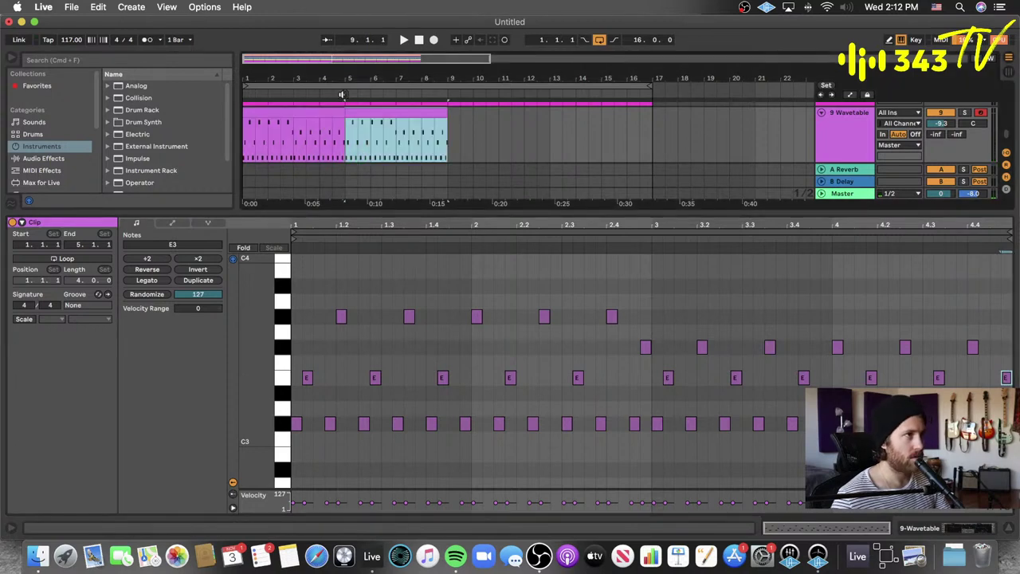
pyautogui.click(375, 112)
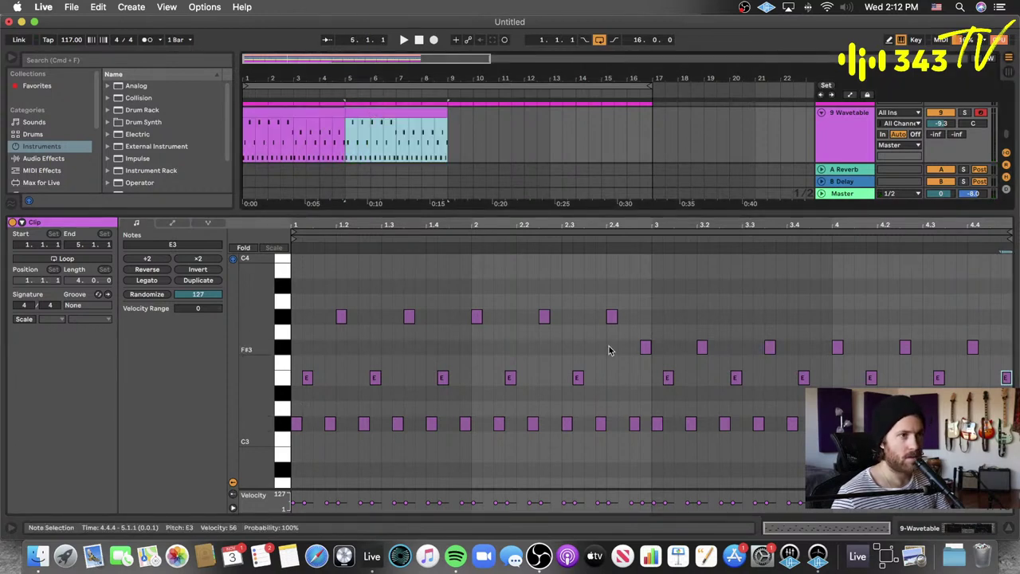
# - Try transposing the notes in the duplicate's first two bars down four semitones, then return them to their original pitch
pyautogui.moveTo(634, 306); pyautogui.dragTo(288, 470)
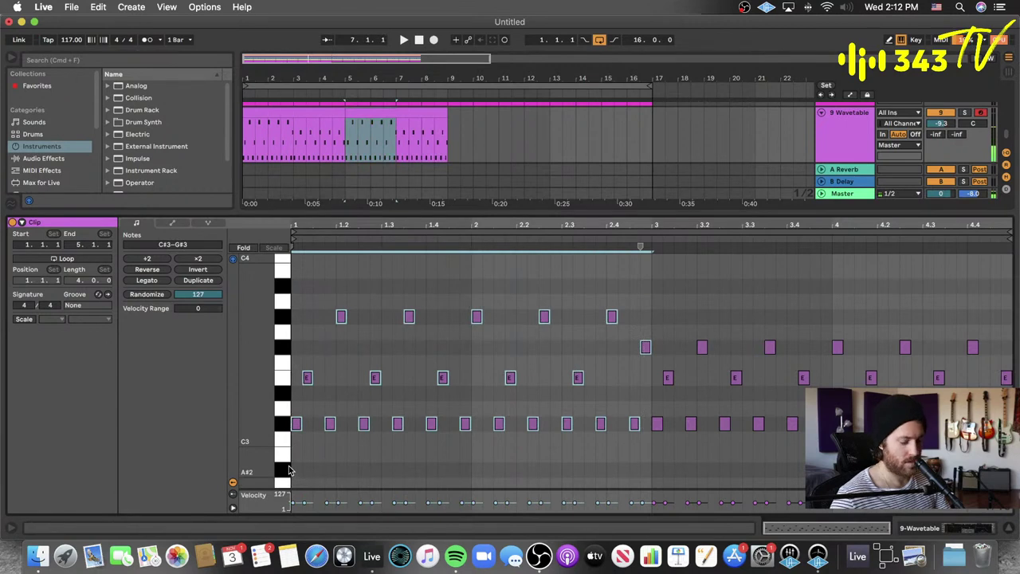
pyautogui.press('Down')
pyautogui.press('Down')
pyautogui.press('Down')
pyautogui.press('Down')
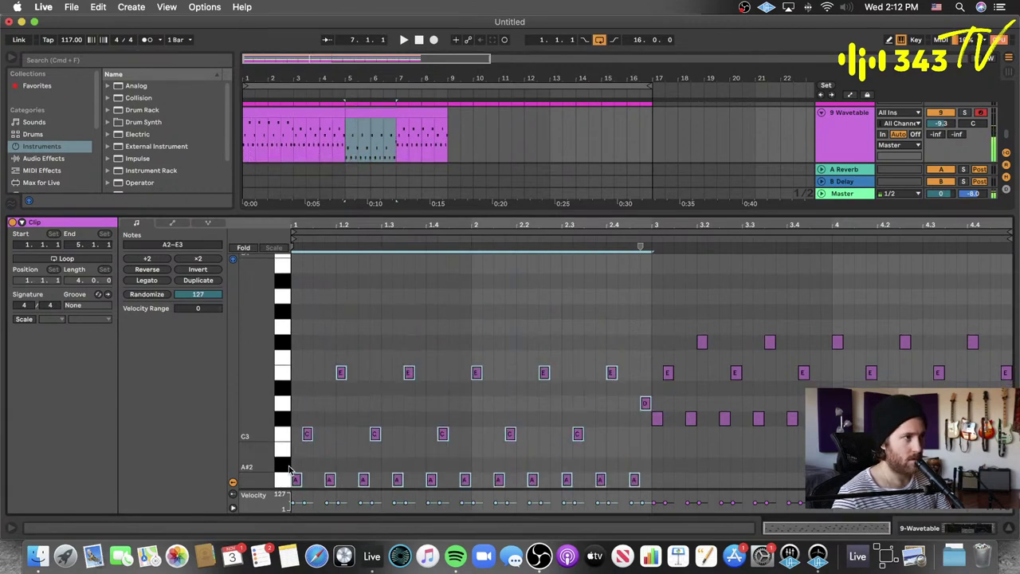
pyautogui.press('Up')
pyautogui.press('Up')
pyautogui.press('Up')
pyautogui.press('Up')
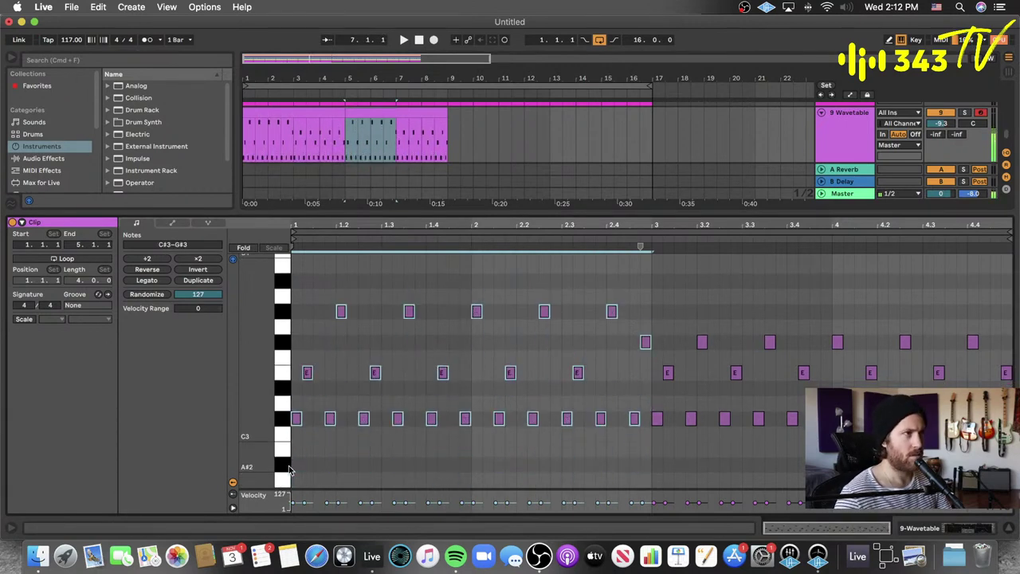
# - Play from 4.1.1 to hear the transition into the duplicated clip
pyautogui.click(322, 139)
pyautogui.press('space')
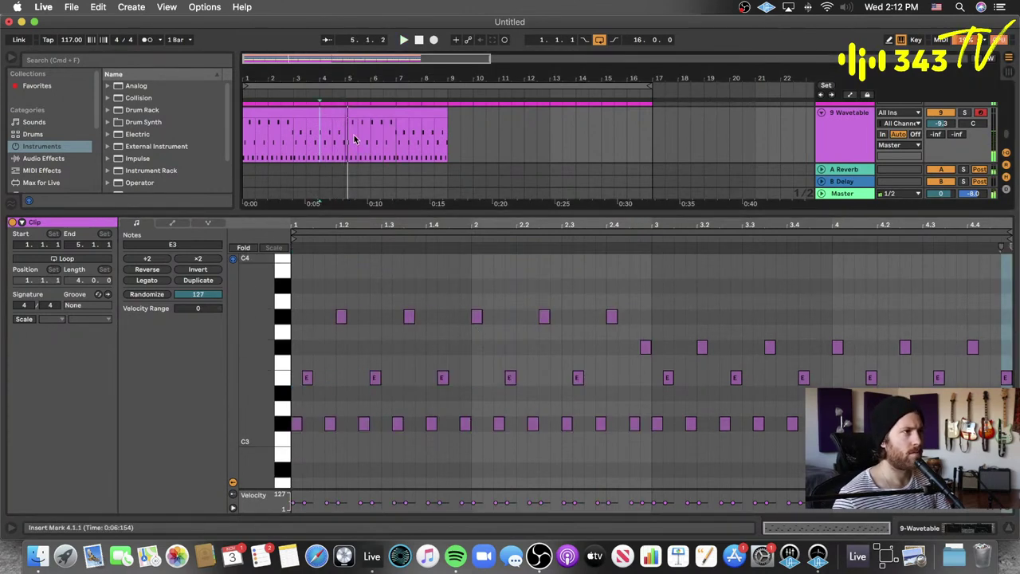
pyautogui.click(291, 137)
pyautogui.press('space')
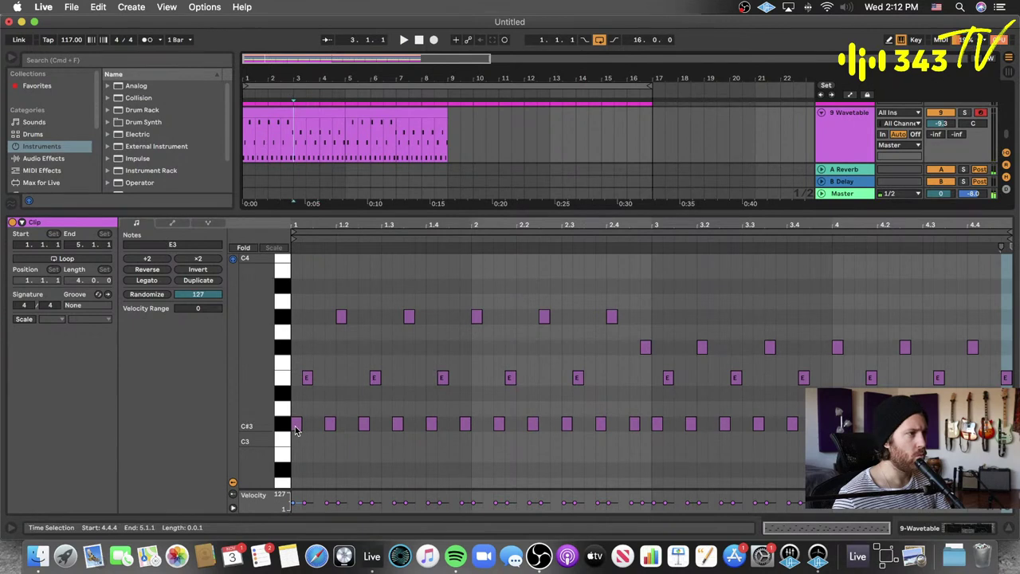
# - Try lowering the C#3 notes in the first clip's opening bar to B2, and play the result
pyautogui.moveTo(295, 431); pyautogui.dragTo(474, 436)
pyautogui.moveTo(329, 424); pyautogui.dragTo(330, 455)
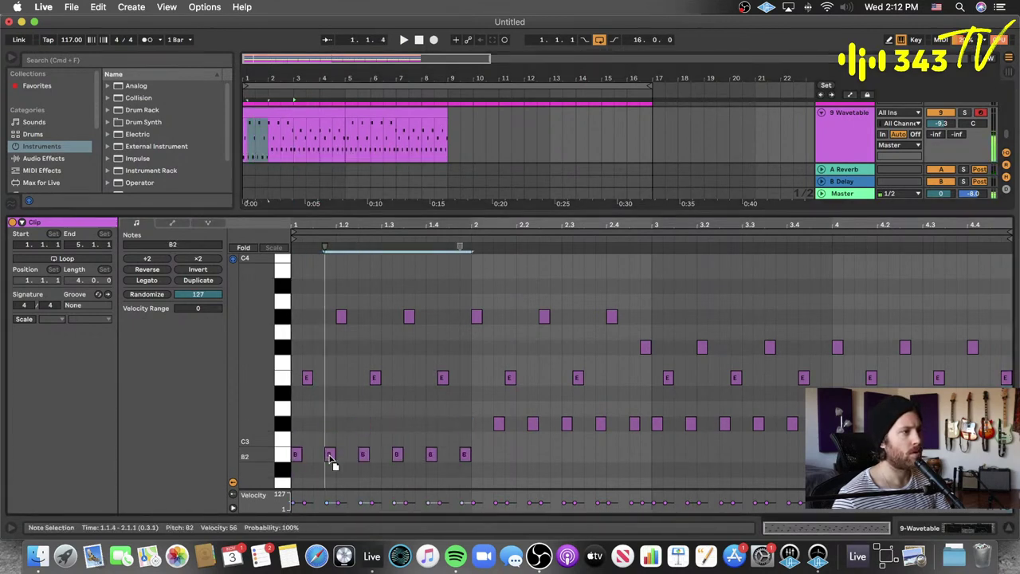
pyautogui.click(310, 146)
pyautogui.press('space')
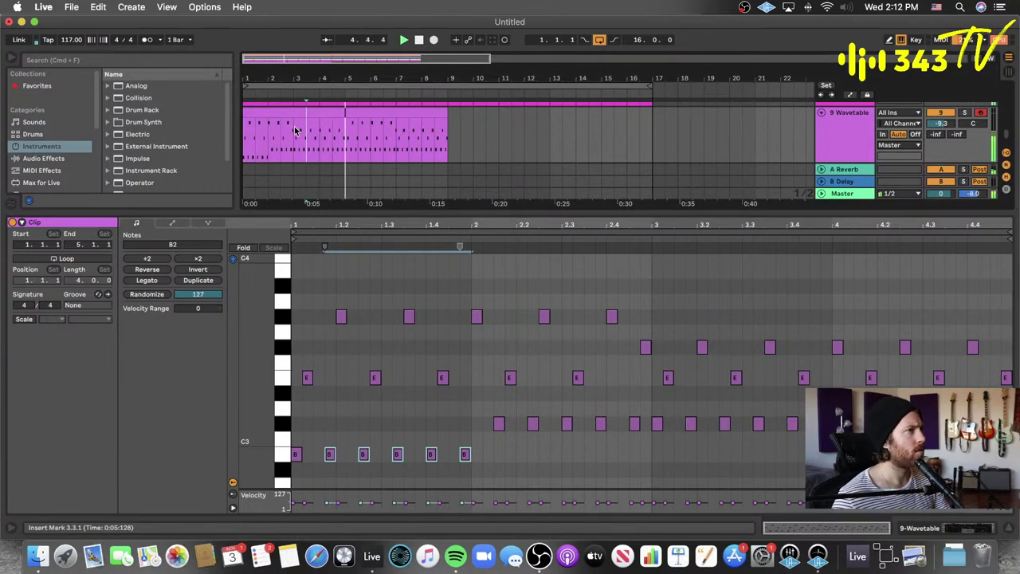
# - Try lowering the two G#3 notes in bar 1 to F#3, and play from 2.1.1
pyautogui.click(307, 376)
pyautogui.press('space')
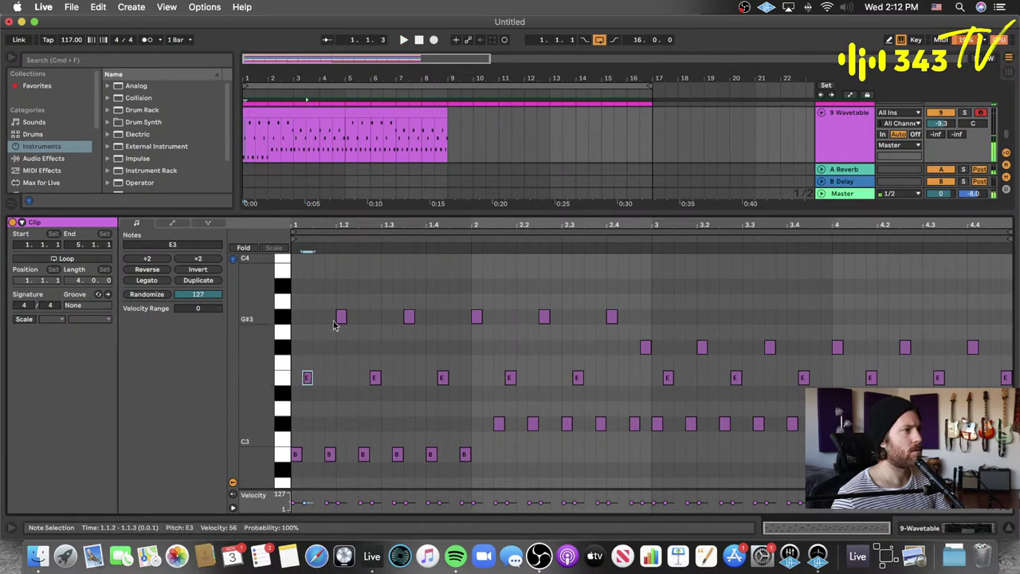
pyautogui.moveTo(311, 310); pyautogui.dragTo(409, 349)
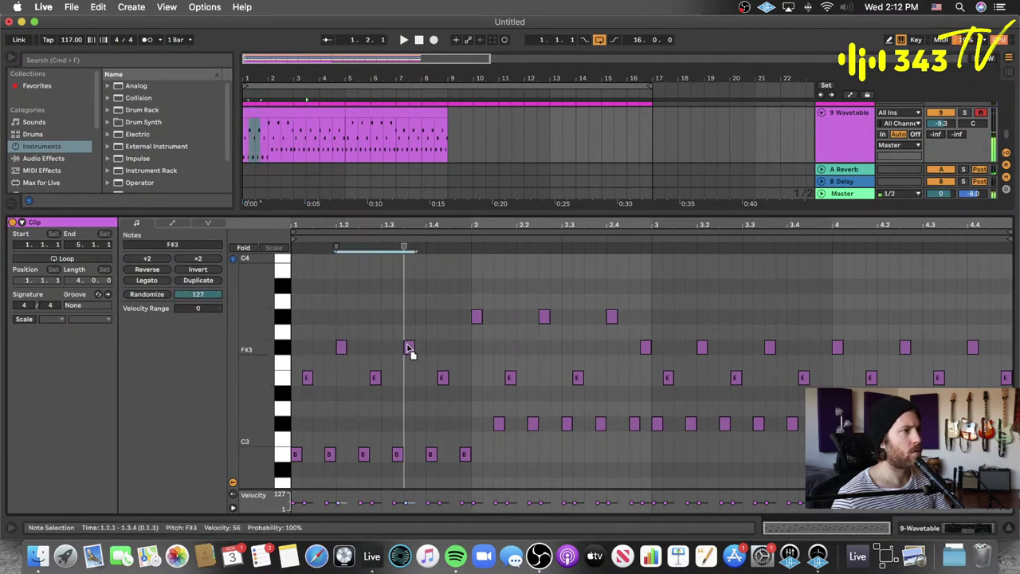
pyautogui.click(274, 138)
pyautogui.press('space')
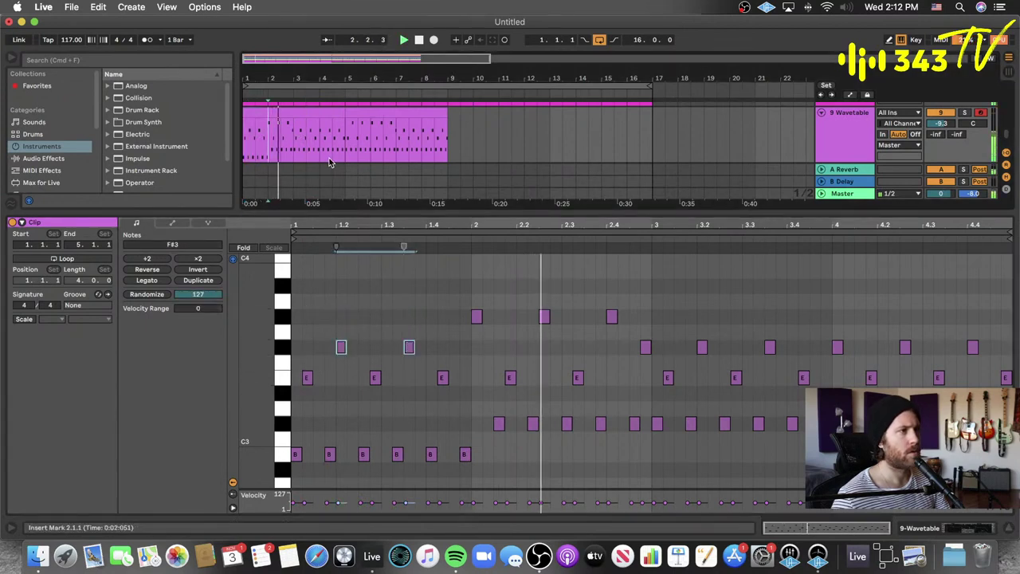
# - Try consolidating both Wavetable clips, then undo the consolidation and the pitch changes in bar 1
pyautogui.click(331, 109)
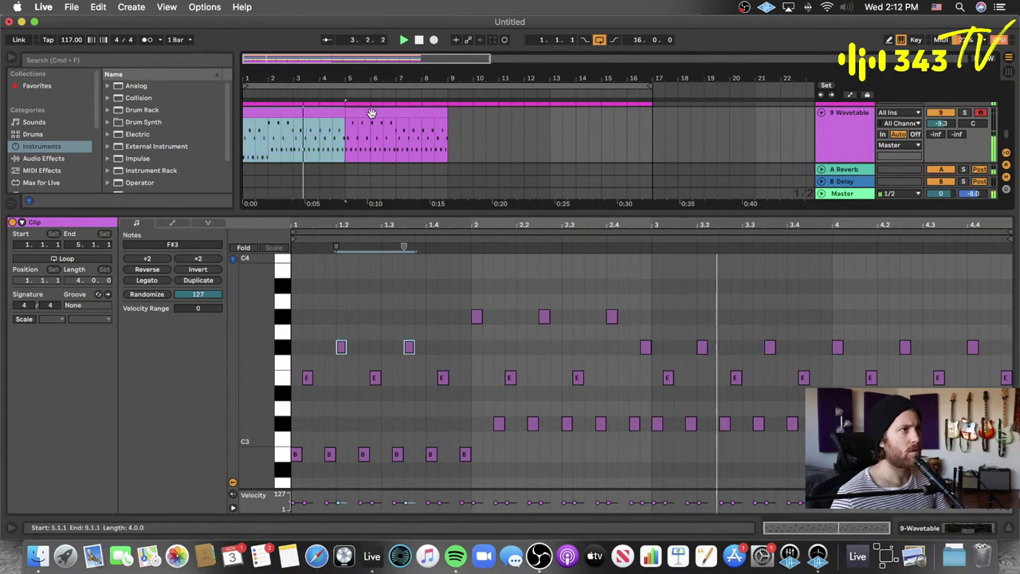
pyautogui.keyDown('shift'); pyautogui.click(371, 113); pyautogui.keyUp('shift')
pyautogui.press('super+j')
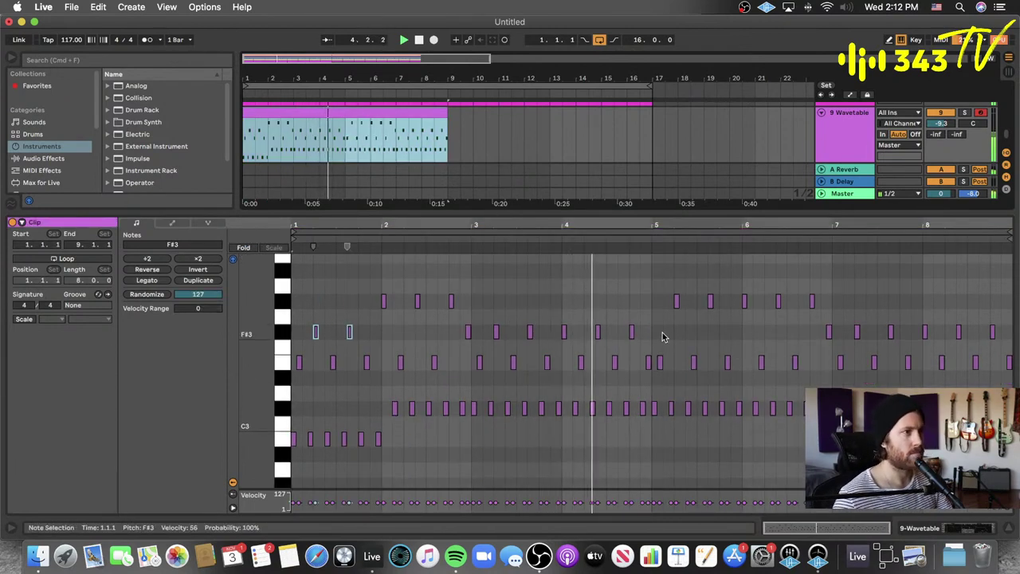
pyautogui.scroll(-3, 662, 337)
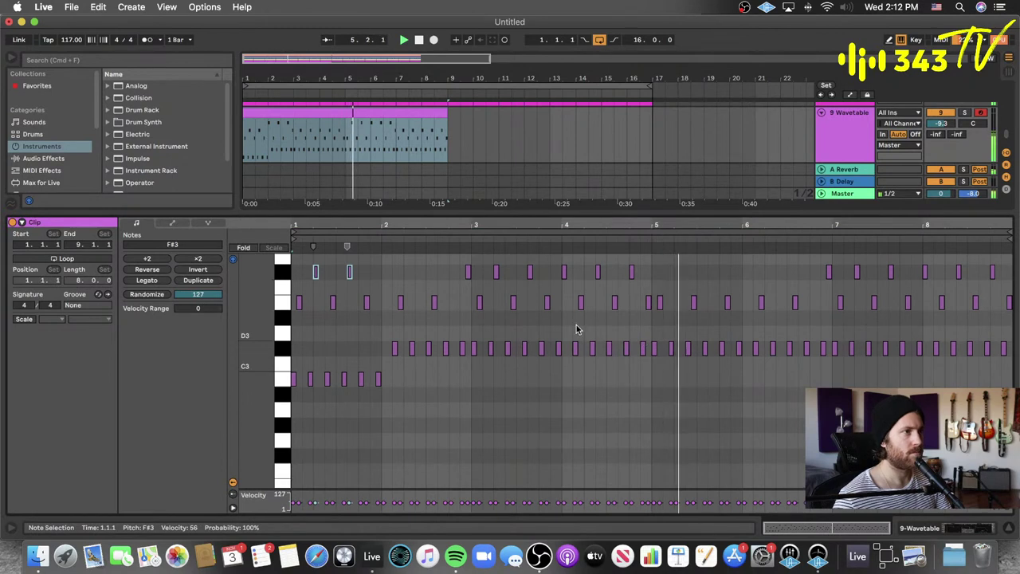
pyautogui.scroll(2, 577, 329)
pyautogui.press('super+z')
pyautogui.press('super+z')
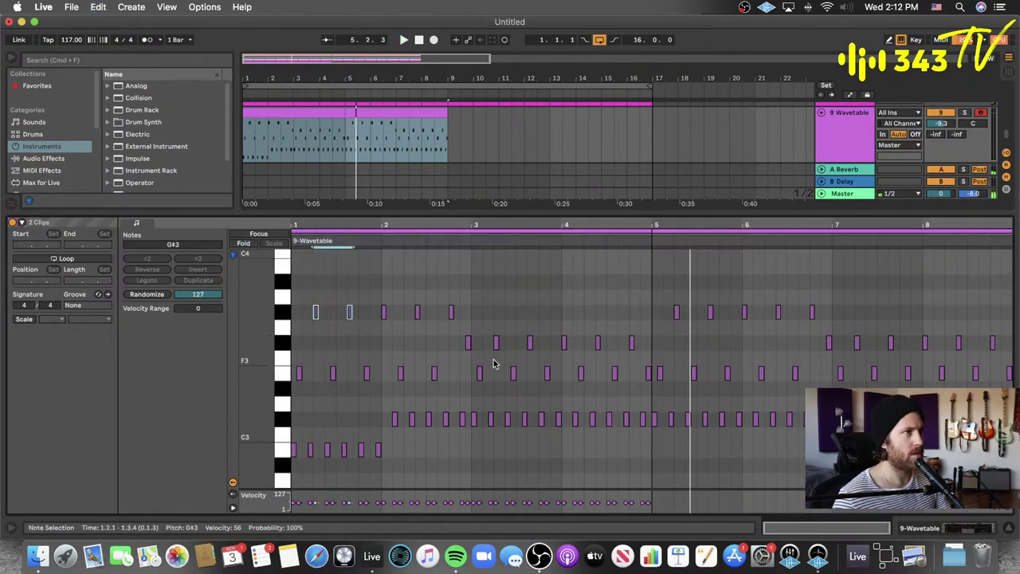
pyautogui.press('super+z')
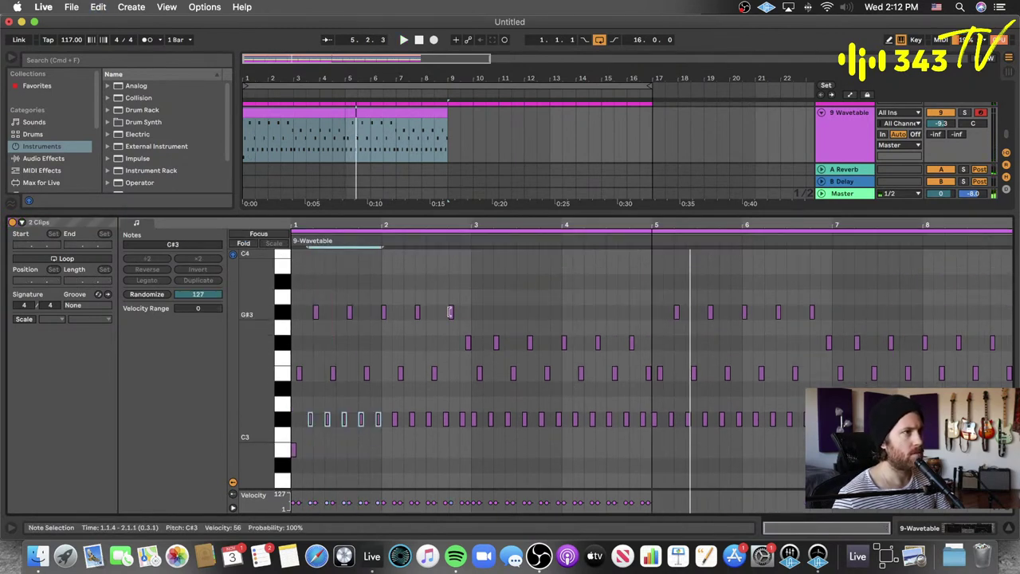
# - Consolidate the two Wavetable clips into one eight-bar clip and lower bar 5's C#3 notes to B2
pyautogui.click(341, 127)
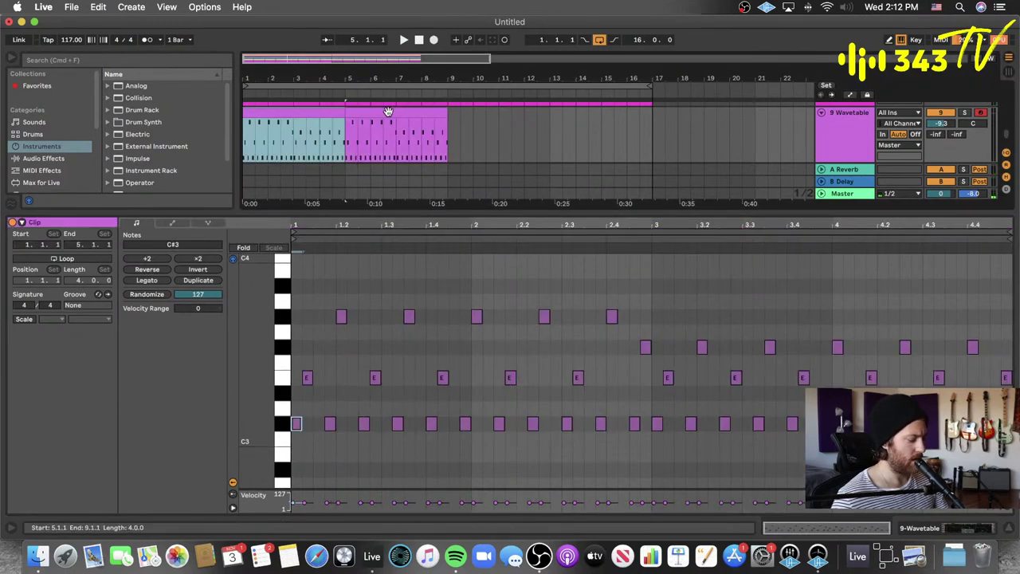
pyautogui.keyDown('shift'); pyautogui.click(388, 112); pyautogui.keyUp('shift')
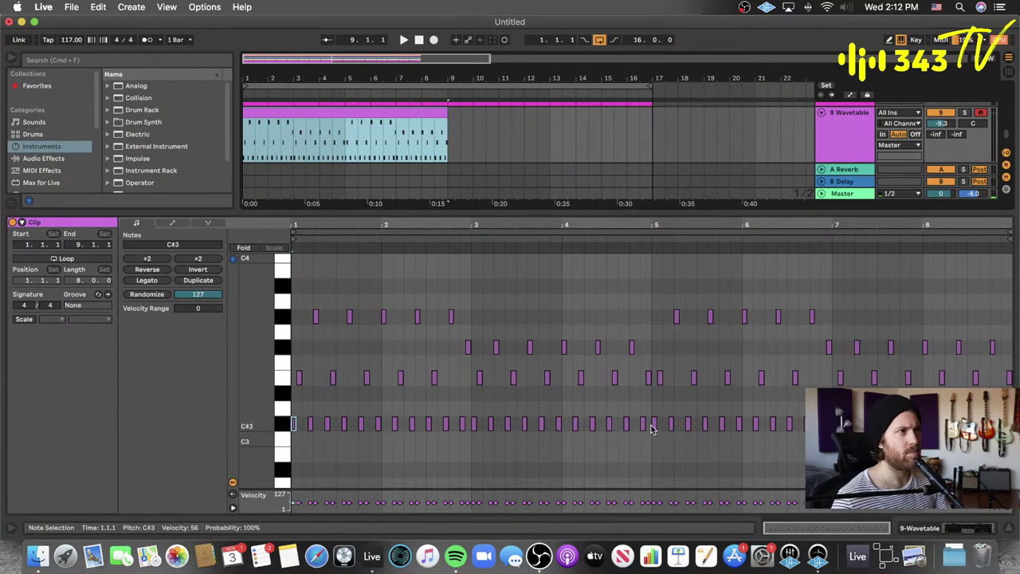
pyautogui.moveTo(652, 417); pyautogui.dragTo(695, 437)
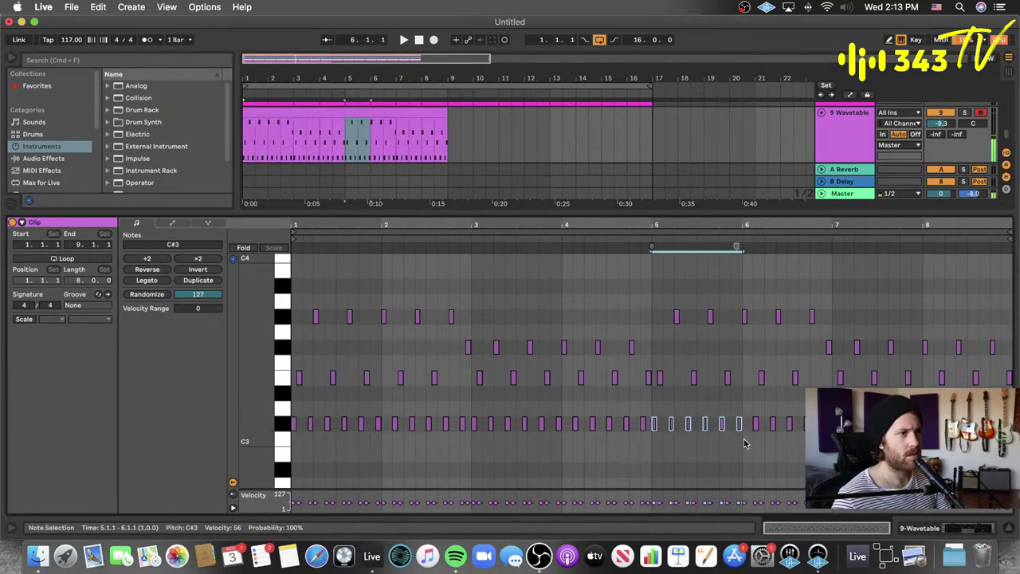
pyautogui.press('Down')
pyautogui.press('Down')
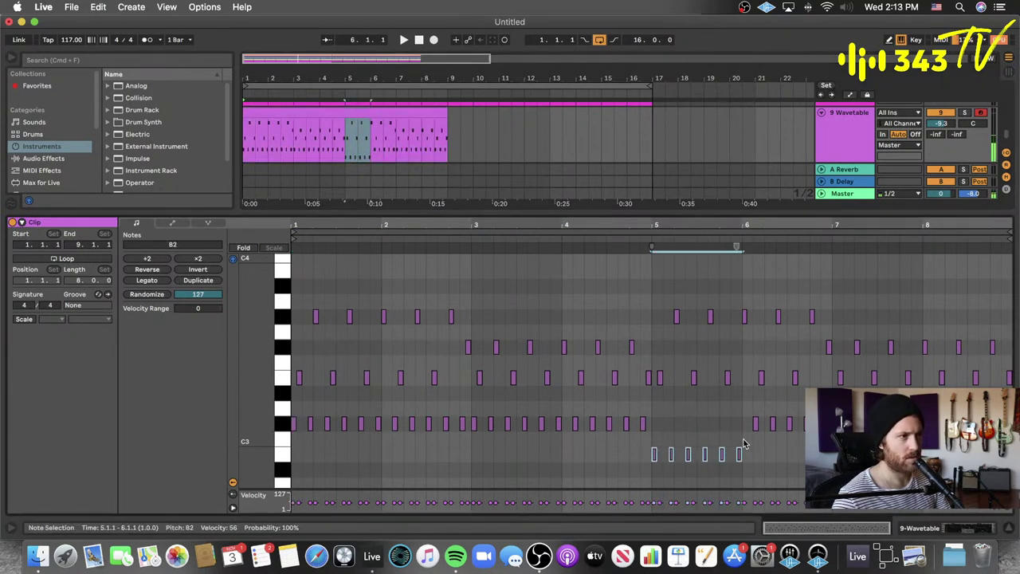
# - Lower bar 5's two G#3 notes to F#3 and its three E3 notes to D#3, and play the change
pyautogui.moveTo(666, 316); pyautogui.dragTo(746, 317)
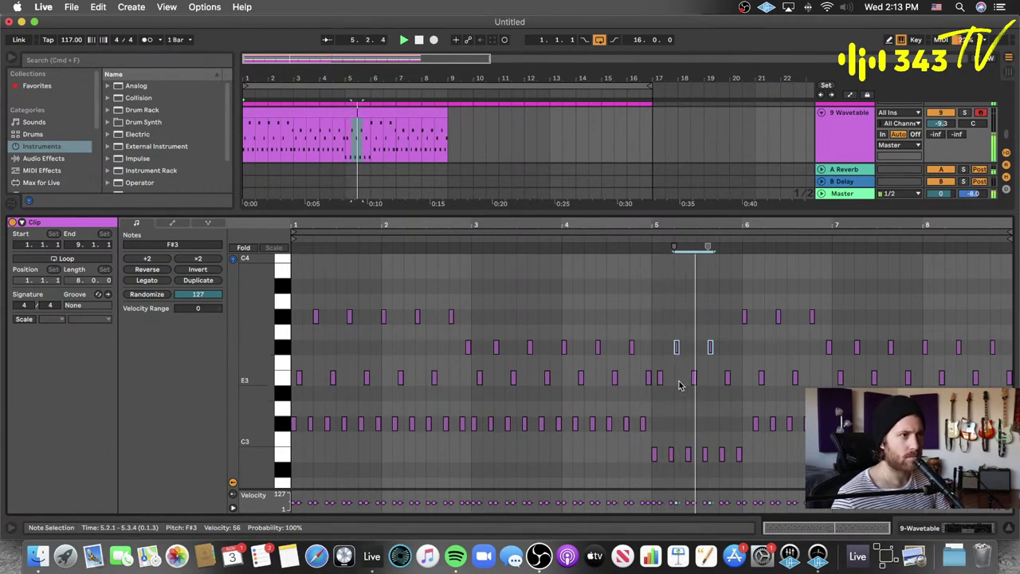
pyautogui.moveTo(642, 458); pyautogui.dragTo(749, 463)
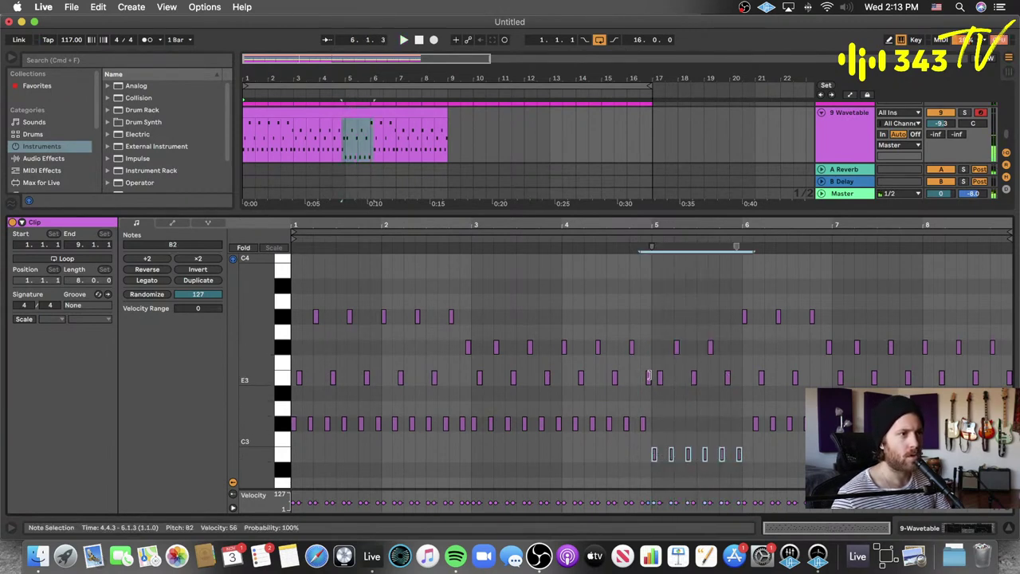
pyautogui.moveTo(737, 379); pyautogui.dragTo(660, 385)
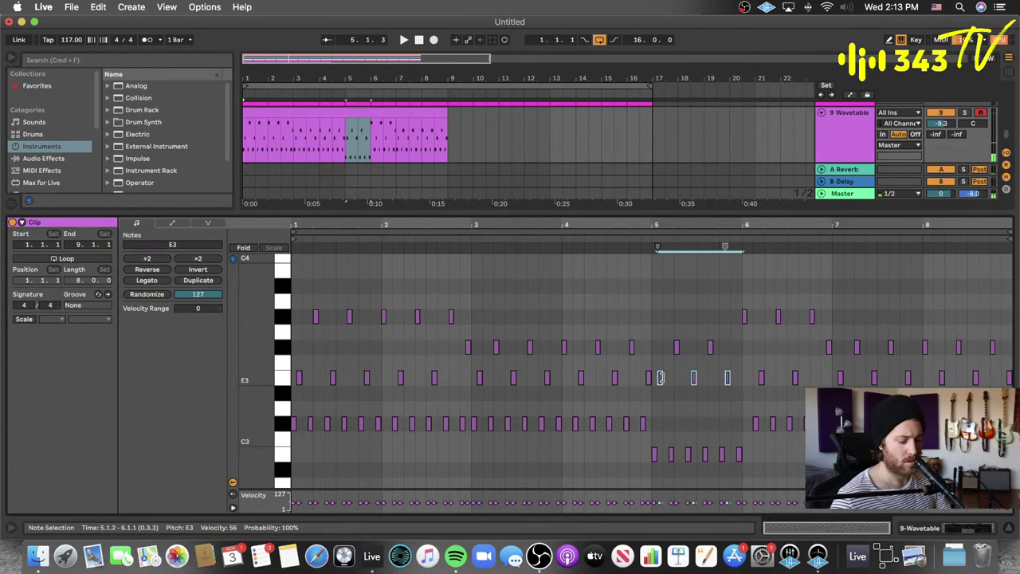
pyautogui.press('Down')
pyautogui.press('space')
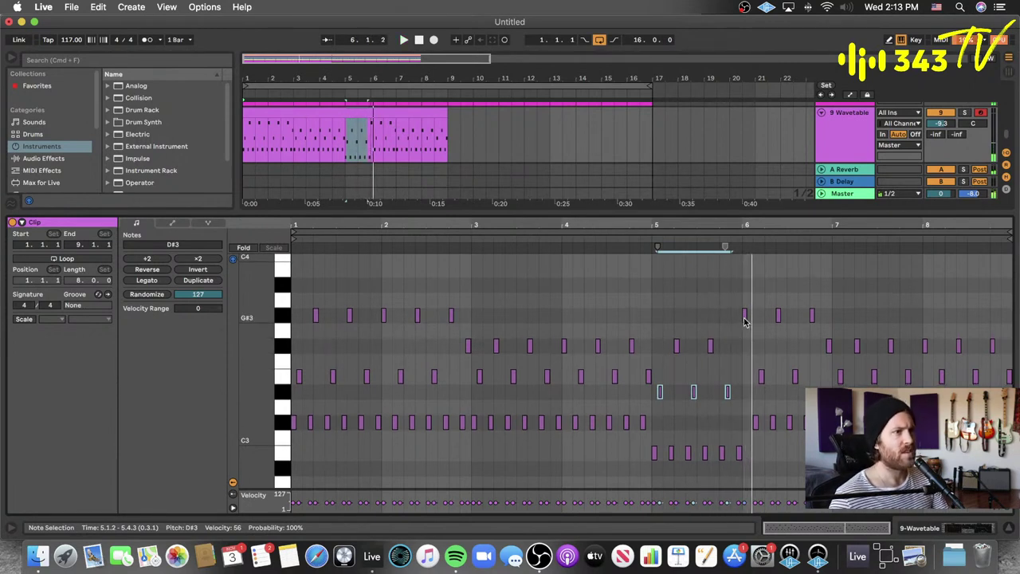
# - Lower the G#3 at 6.1.1 to F#3 and play from 5.1.1
pyautogui.moveTo(744, 316); pyautogui.dragTo(746, 346)
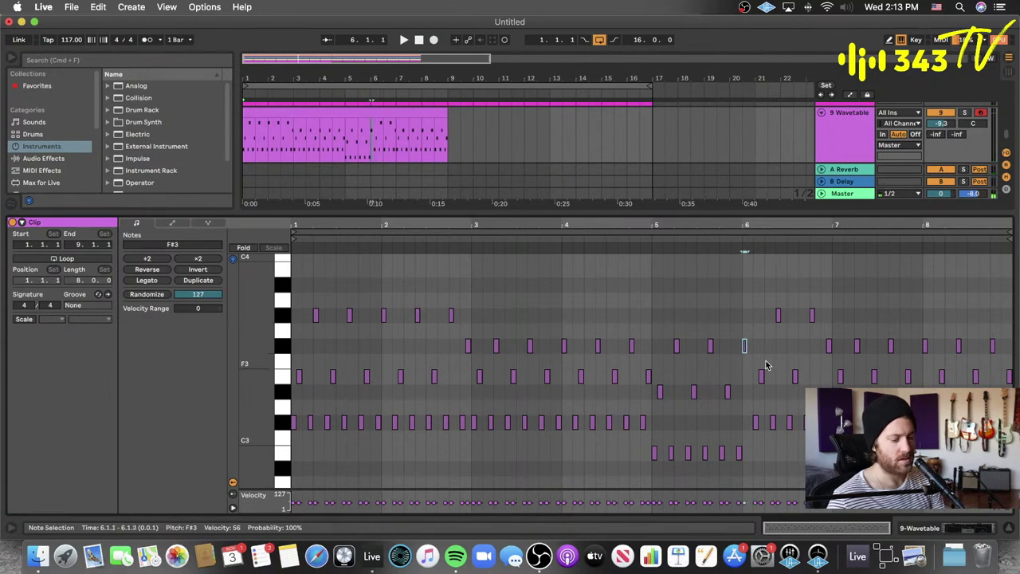
pyautogui.press('+')
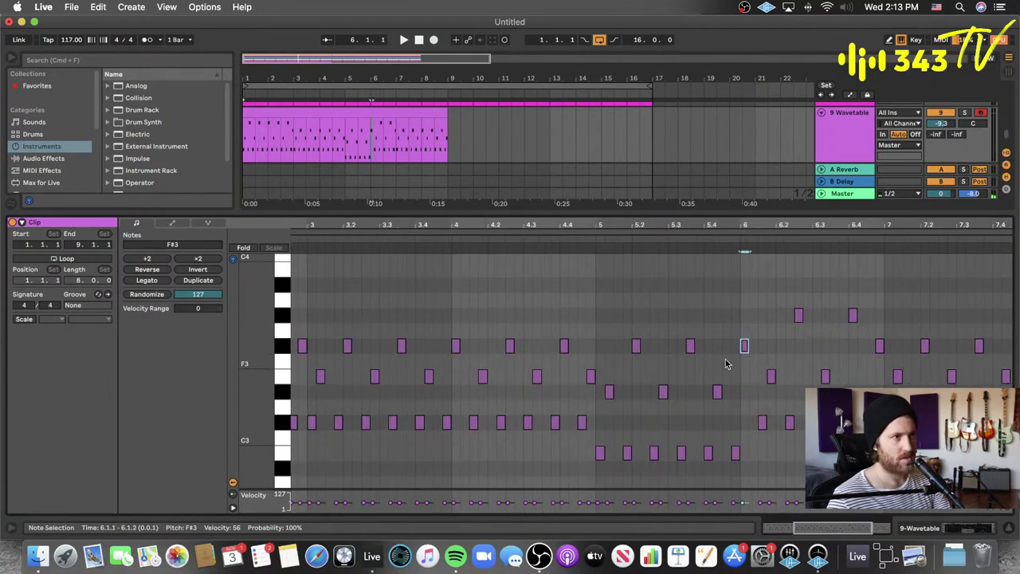
pyautogui.click(594, 265)
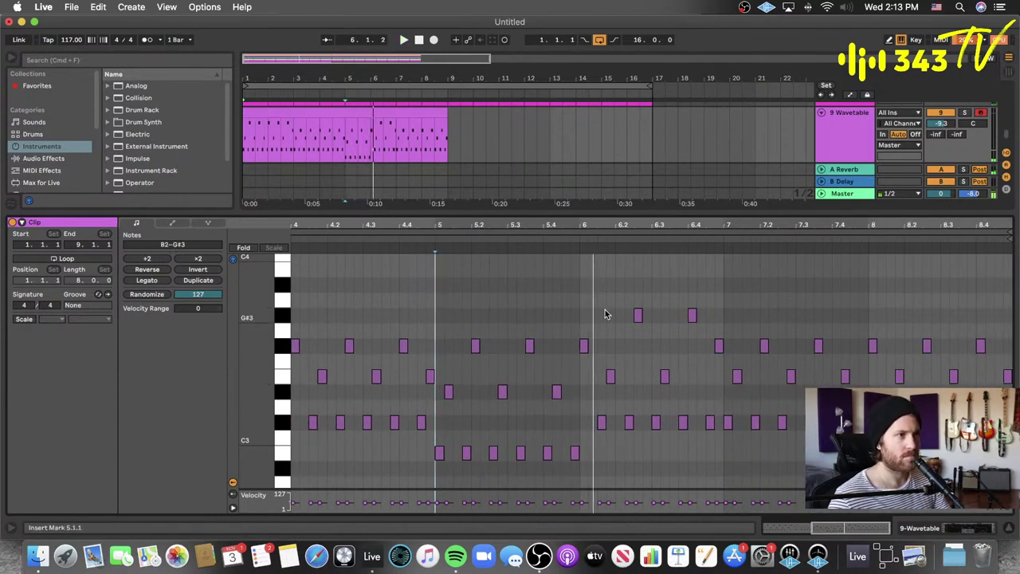
# - Replace bar 6's notes from 6.1.3 onward with copies of the B2, D#3 and F#3 pattern, and play from bar 5
pyautogui.moveTo(598, 300); pyautogui.dragTo(692, 461)
pyautogui.press('Delete')
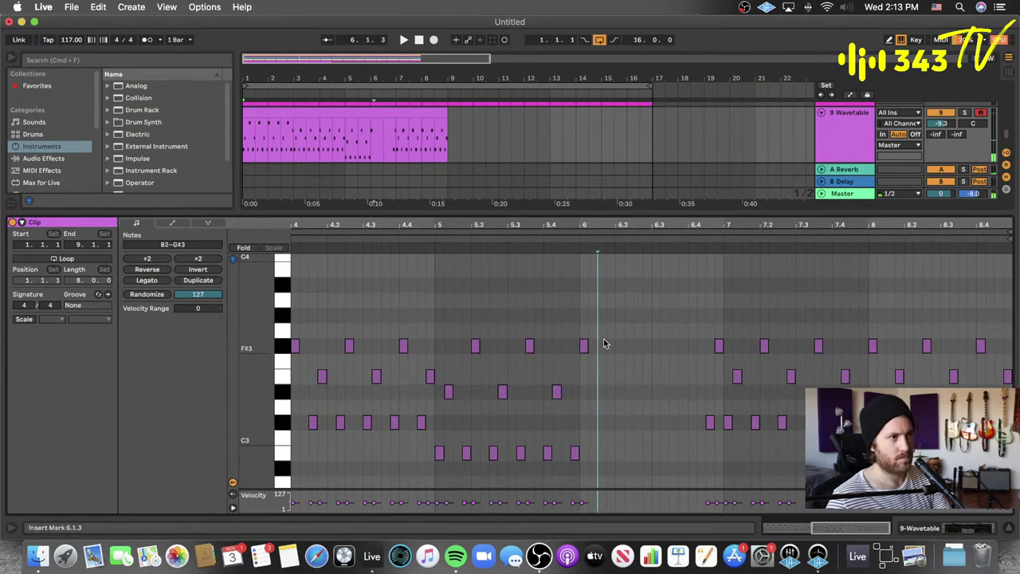
pyautogui.moveTo(586, 335); pyautogui.dragTo(603, 468)
pyautogui.press('super+z')
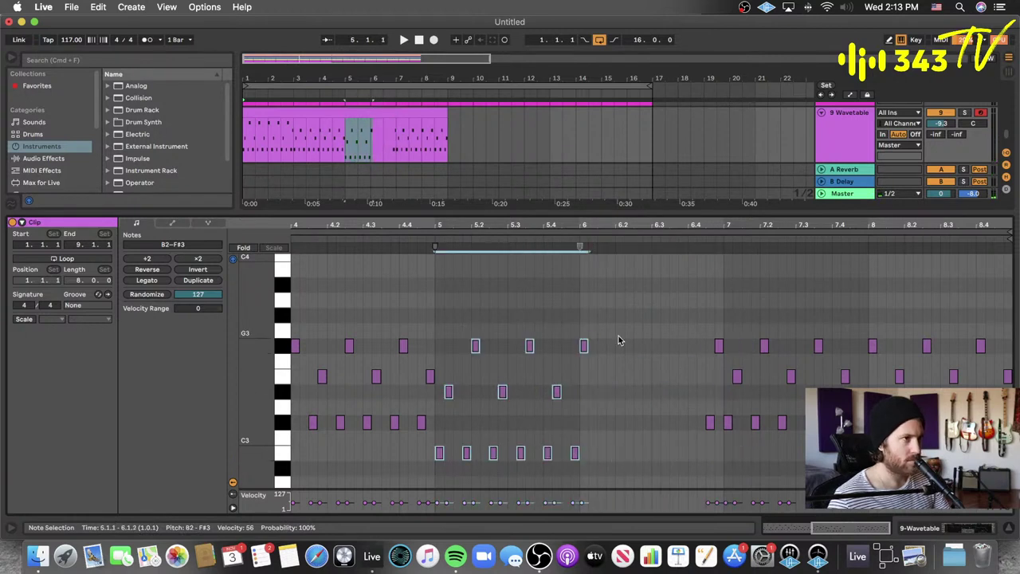
pyautogui.moveTo(631, 321); pyautogui.dragTo(520, 458)
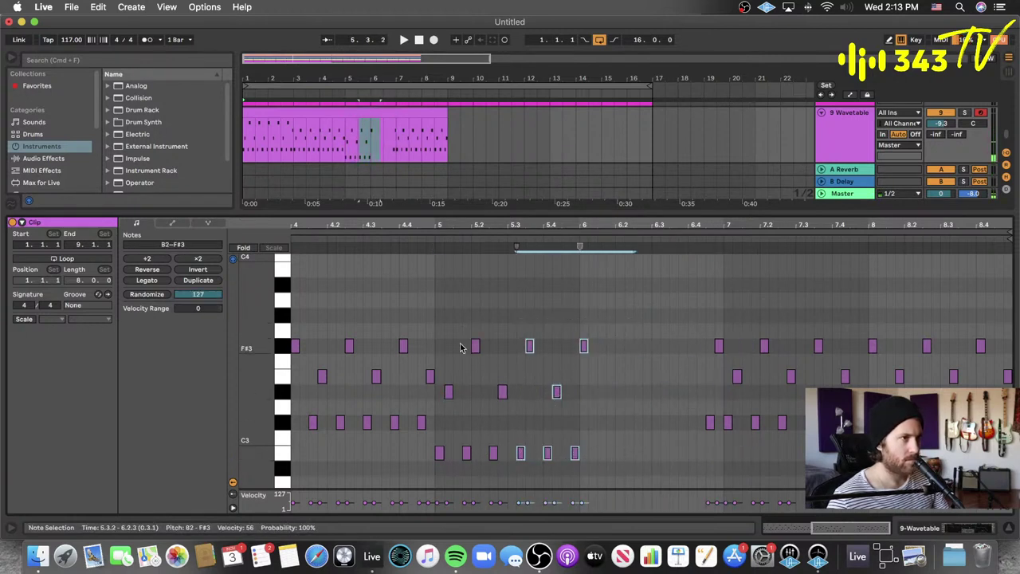
pyautogui.moveTo(439, 337); pyautogui.dragTo(603, 464)
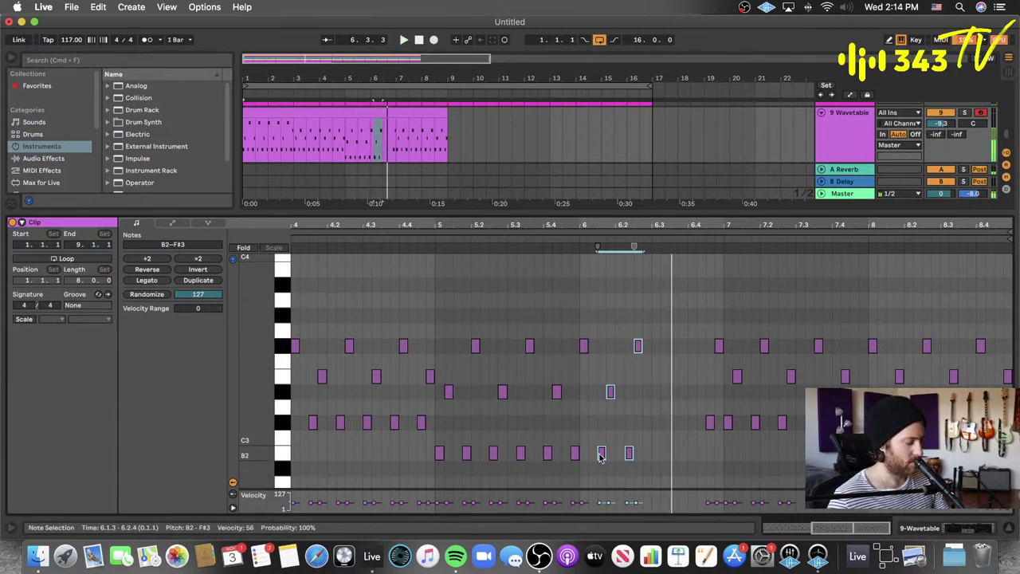
pyautogui.keyDown('alt'); pyautogui.moveTo(601, 456); pyautogui.dragTo(651, 460); pyautogui.keyUp('alt')
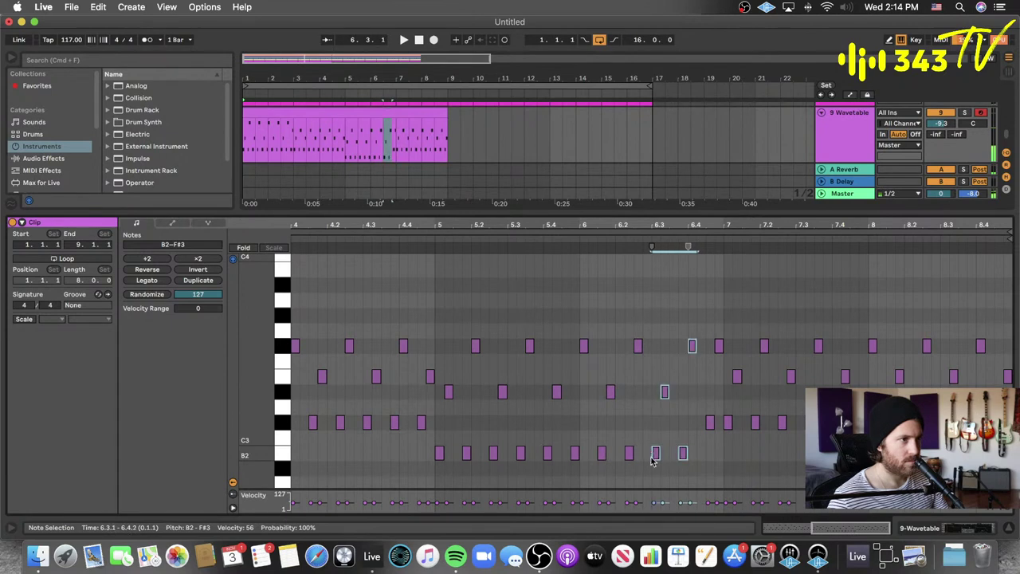
pyautogui.click(435, 237)
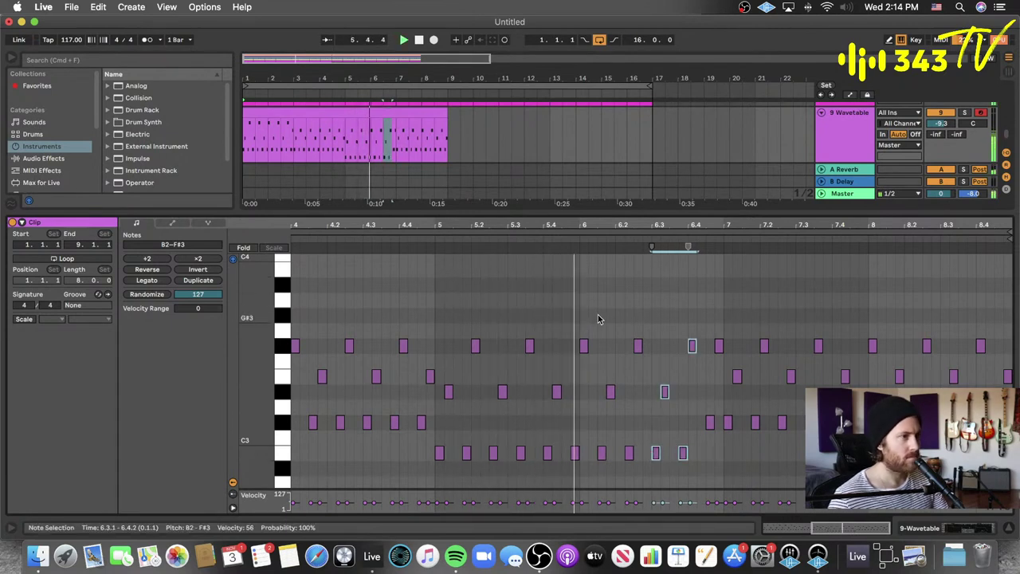
# - Lower the last C#3 in bar 6 to B2 and the F#3 at 6.4.4 to D#3
pyautogui.click(700, 410)
pyautogui.doubleClick(709, 437)
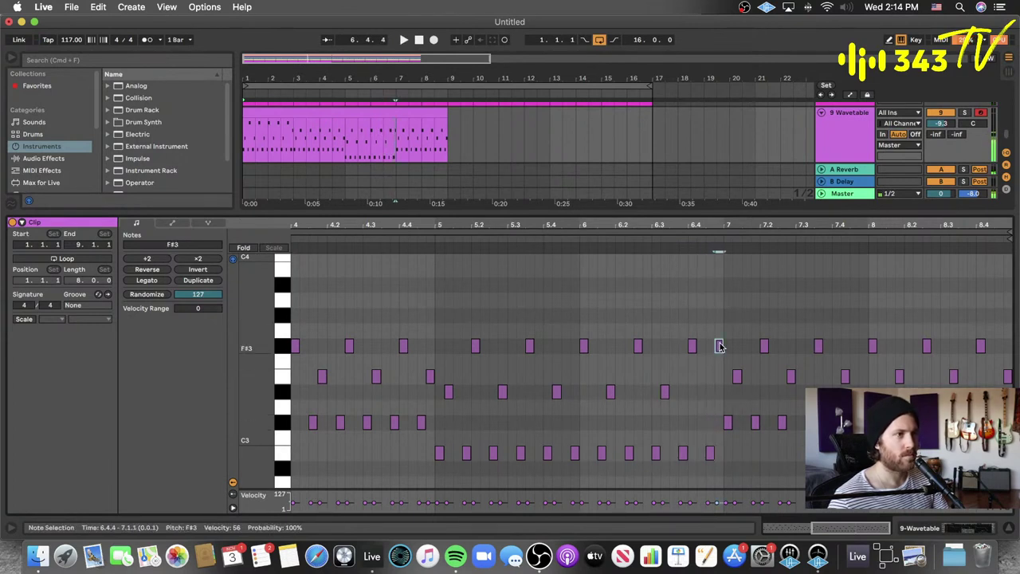
pyautogui.moveTo(720, 346); pyautogui.dragTo(720, 388)
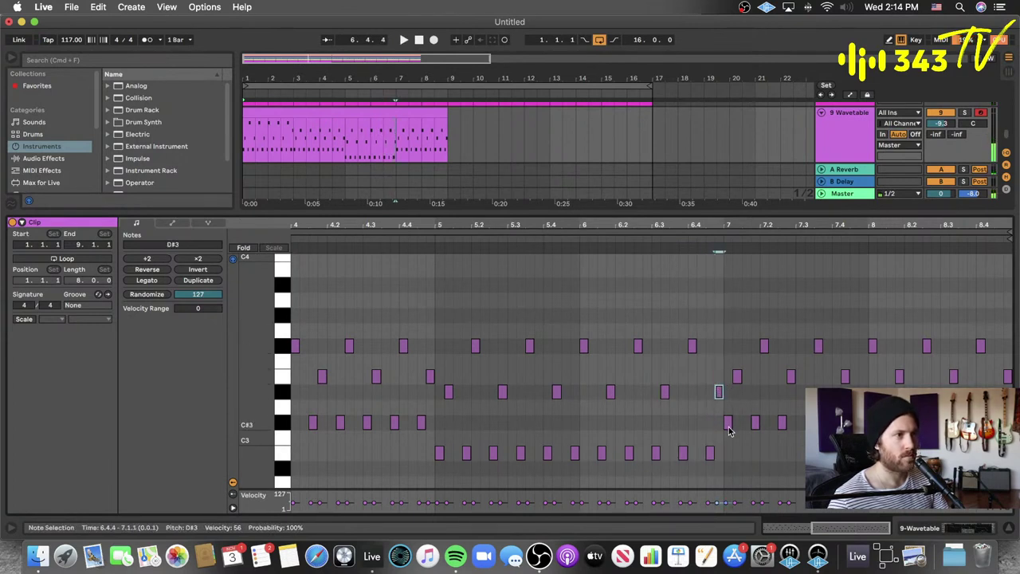
# - Lower bar 7's opening notes to A2, C#3 and E3, and replace the rest of the bar with a copy starting at 7.2.2
pyautogui.moveTo(728, 426); pyautogui.dragTo(733, 469)
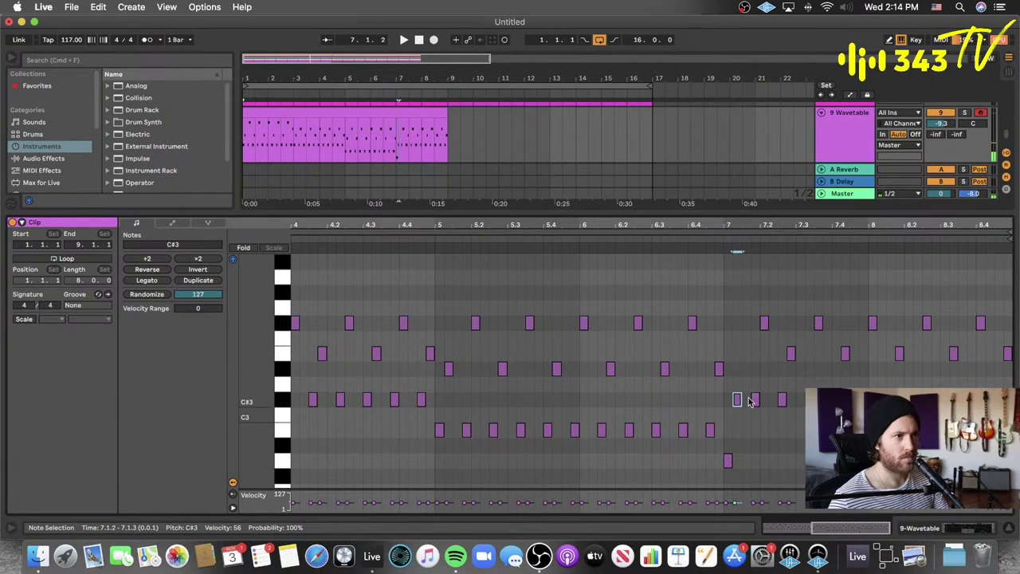
pyautogui.moveTo(749, 401); pyautogui.dragTo(757, 434)
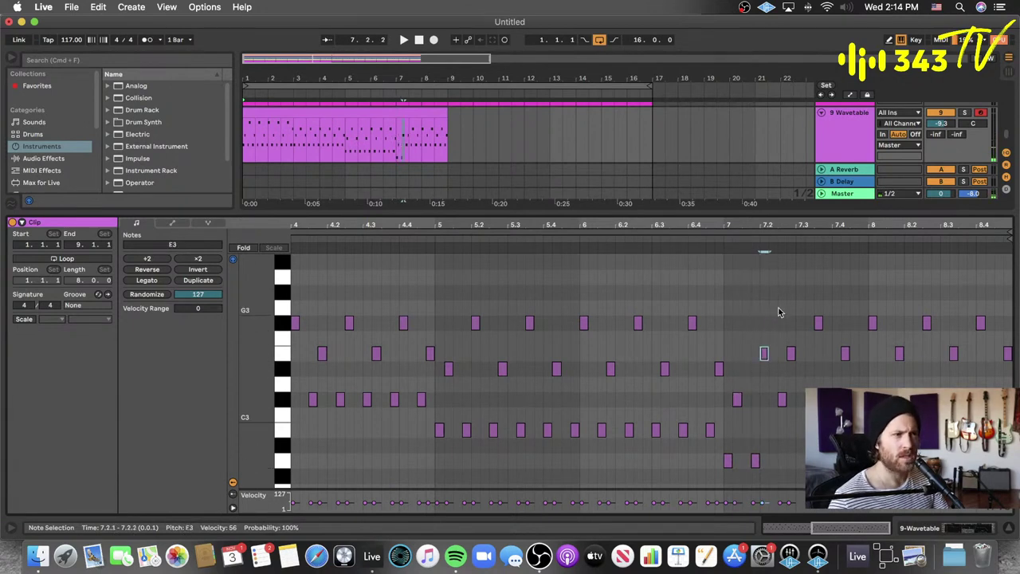
pyautogui.moveTo(779, 311); pyautogui.dragTo(851, 416)
pyautogui.press('BackSpace')
pyautogui.moveTo(798, 323); pyautogui.dragTo(726, 501)
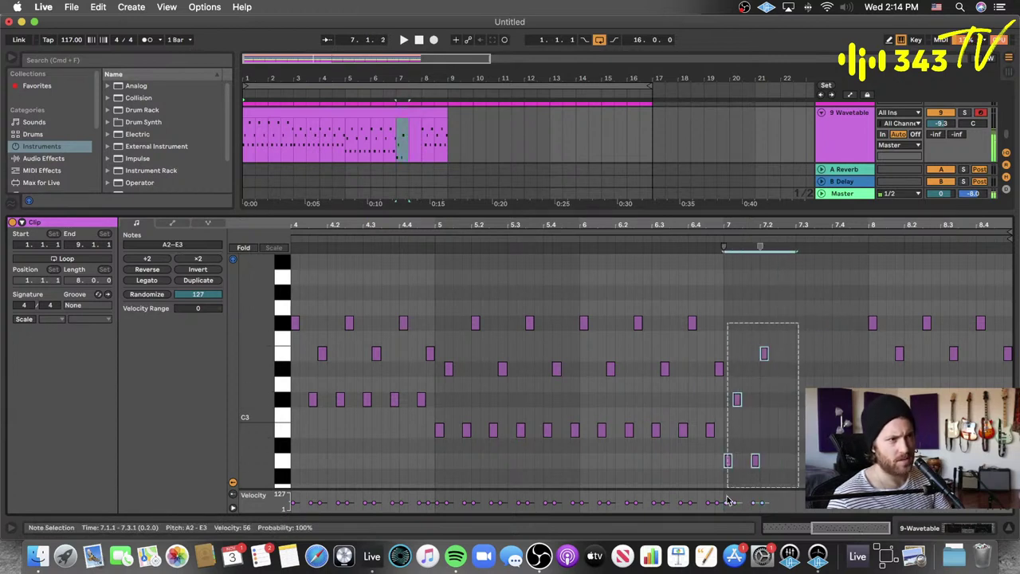
pyautogui.moveTo(727, 462); pyautogui.dragTo(772, 470)
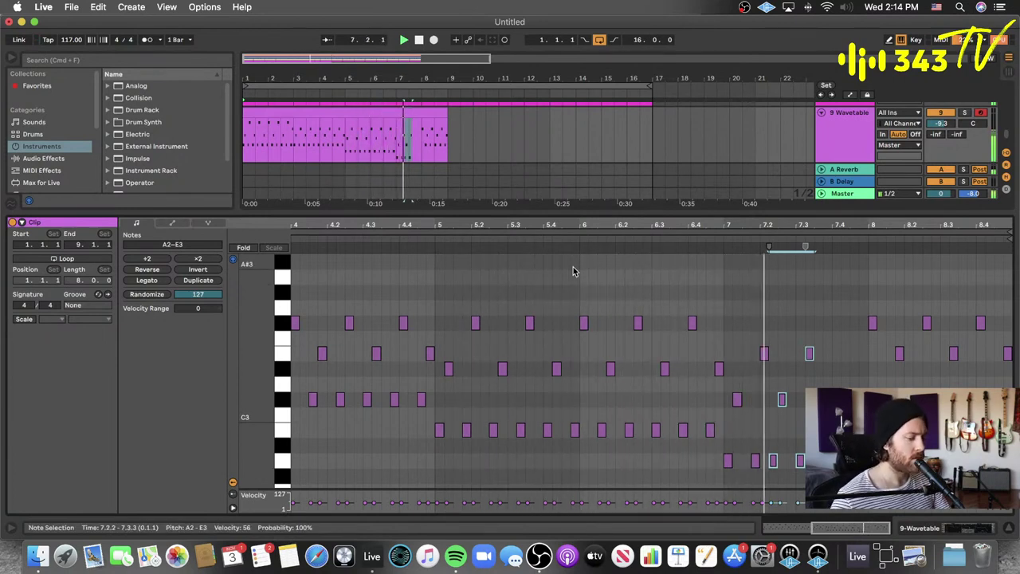
# - Raise bar 7's two E3 notes to F#3, shift the copied notes to start at 7.2.3, and play the passage
pyautogui.press('space')
pyautogui.moveTo(751, 351); pyautogui.dragTo(818, 358)
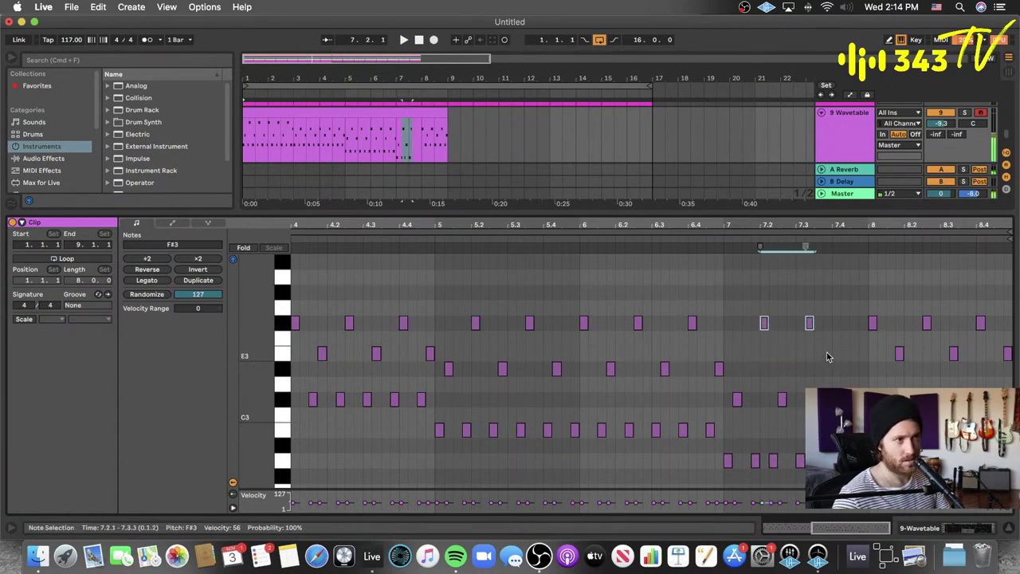
pyautogui.click(430, 235)
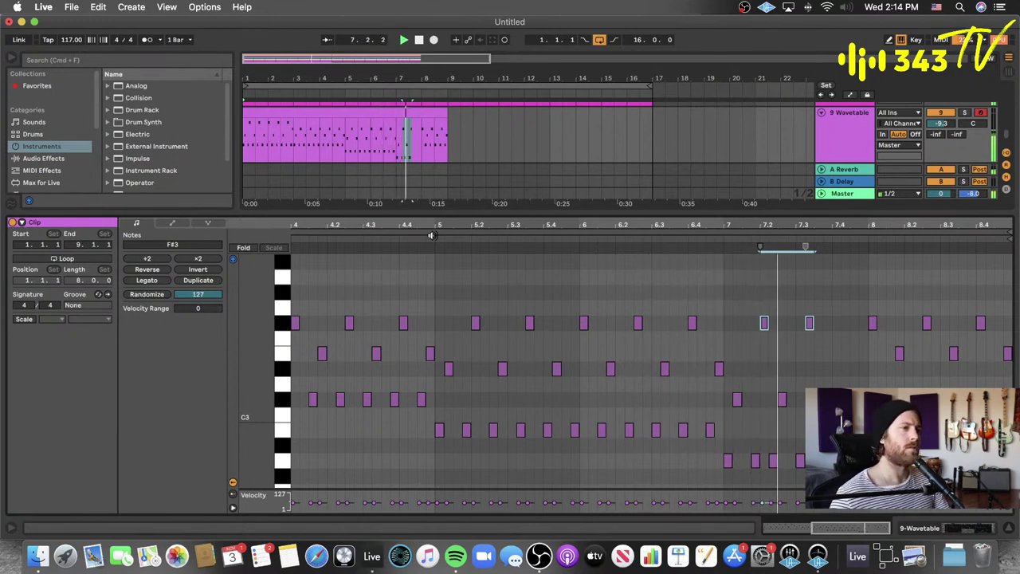
pyautogui.moveTo(841, 308); pyautogui.dragTo(808, 440)
pyautogui.click(617, 232)
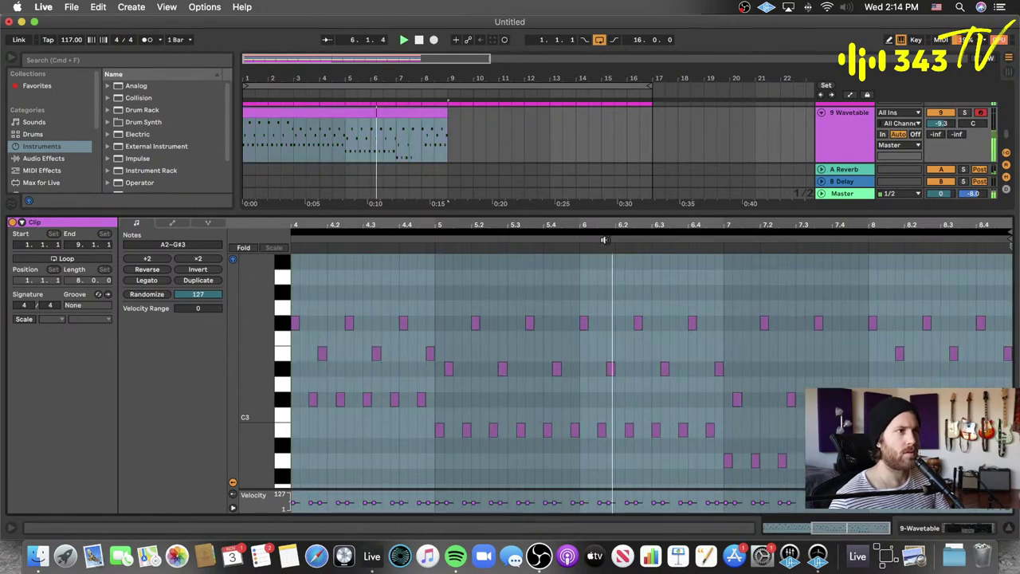
pyautogui.click(643, 291)
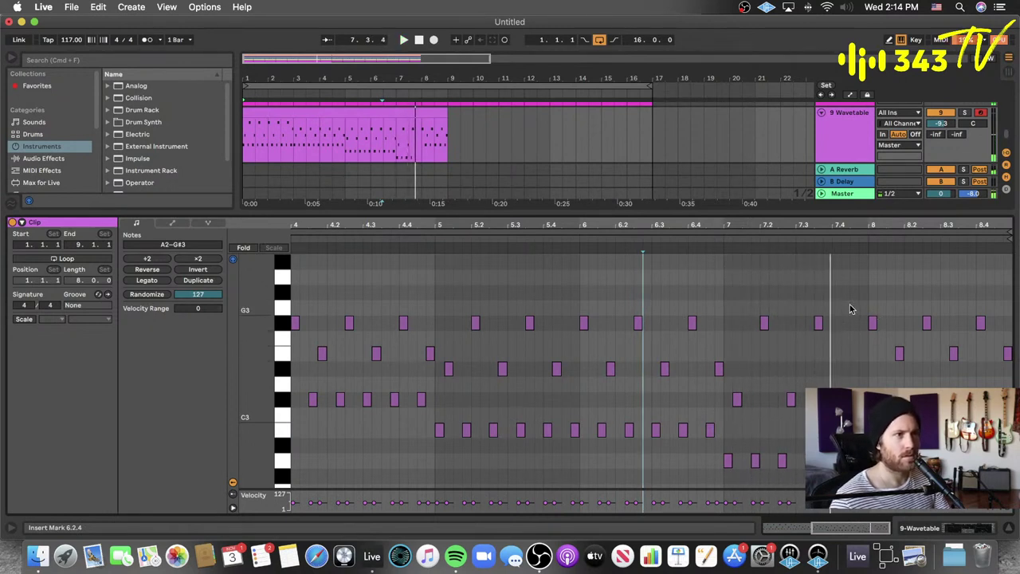
# - Replace bar 8's notes with copies of bar 7's A2, C#3 and F#3 pattern, ending on an E3 at 8.4.4
pyautogui.moveTo(862, 306); pyautogui.dragTo(1006, 387)
pyautogui.moveTo(876, 311); pyautogui.dragTo(843, 462)
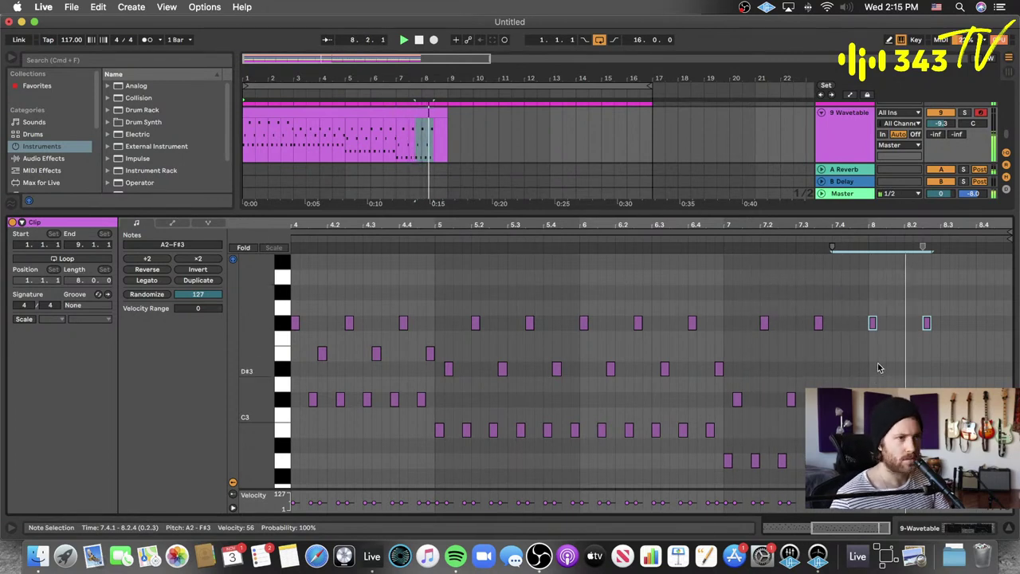
pyautogui.moveTo(956, 315); pyautogui.dragTo(869, 399)
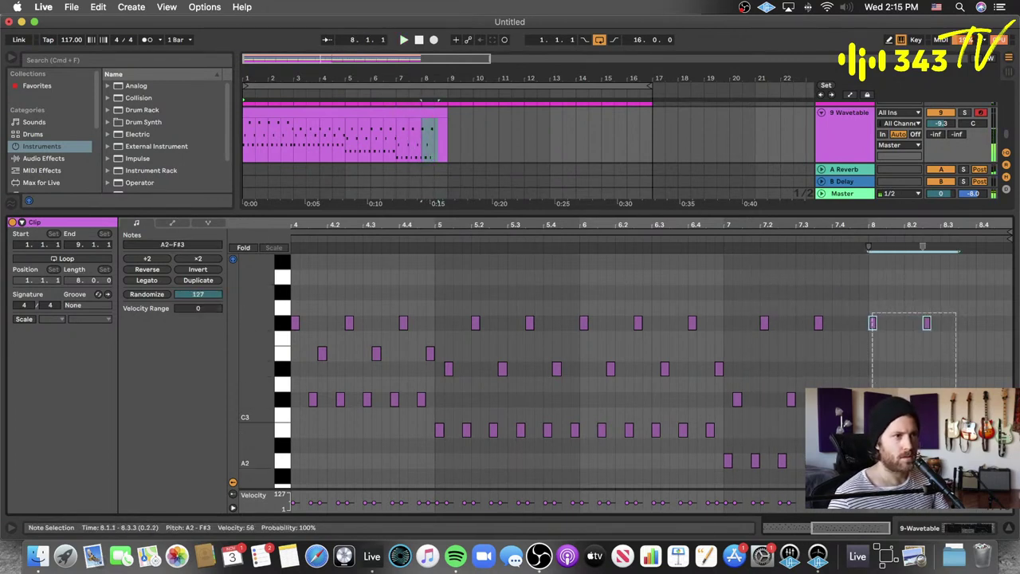
pyautogui.moveTo(961, 304); pyautogui.dragTo(885, 406)
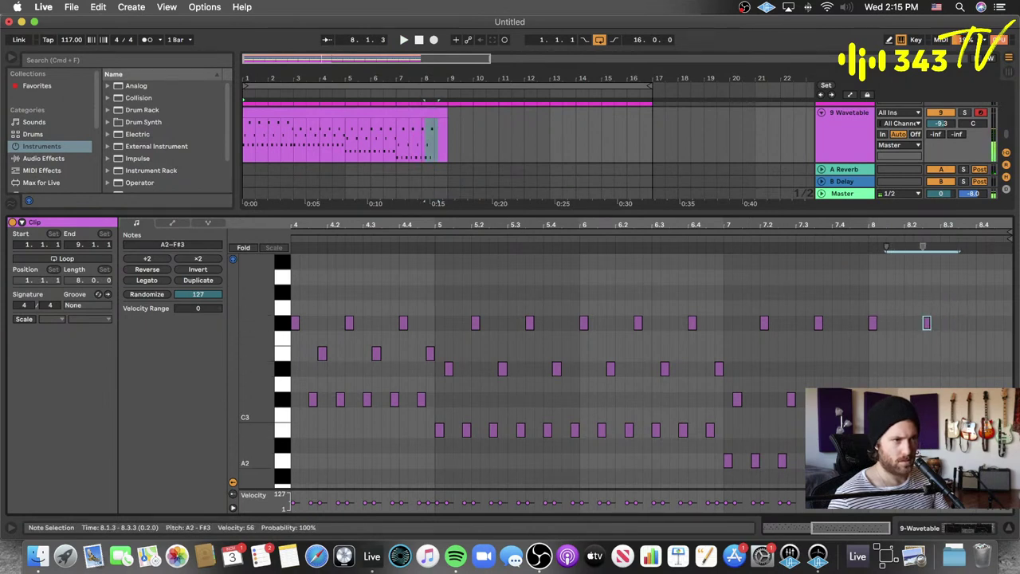
pyautogui.press('super+d')
pyautogui.click(979, 437)
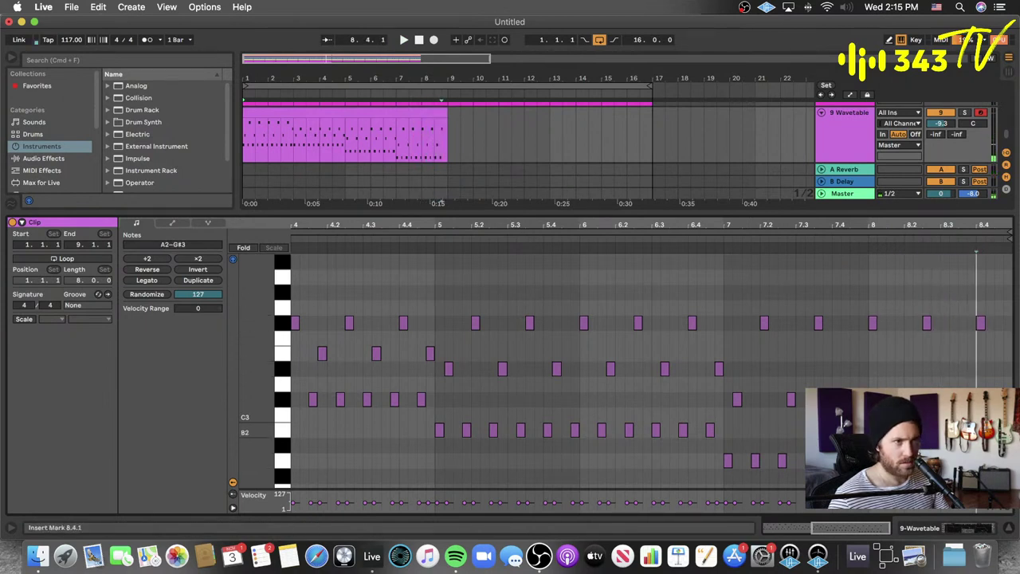
pyautogui.click(971, 460)
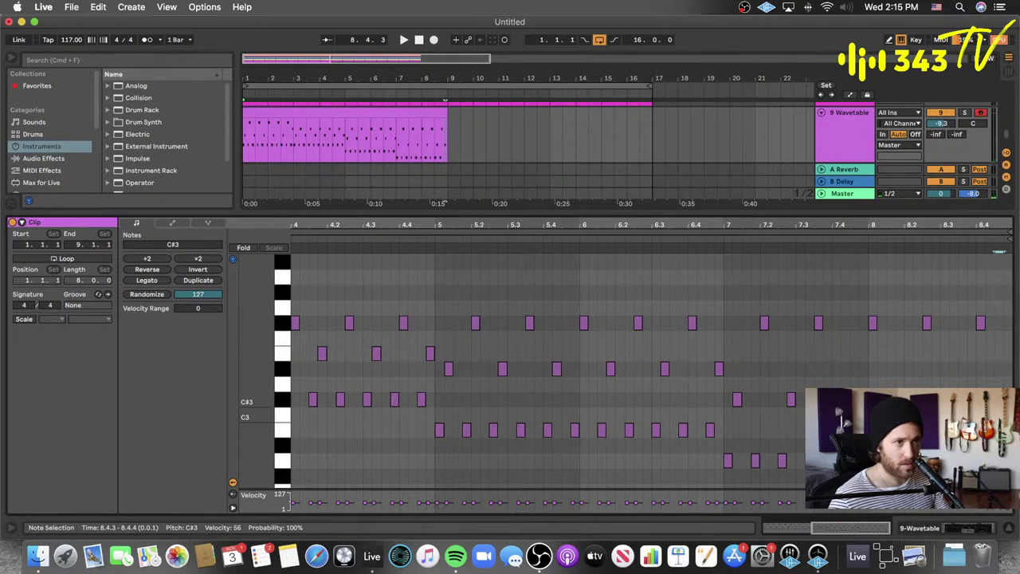
pyautogui.click(1005, 368)
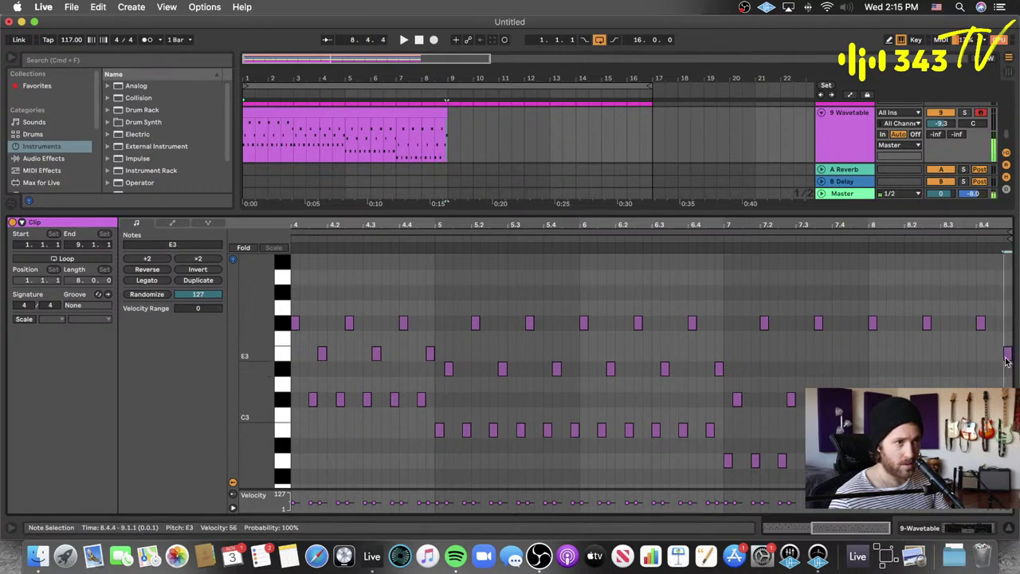
# - Loop the eight-bar Wavetable clip's range, play it and close the clip's note editor
pyautogui.click(395, 116)
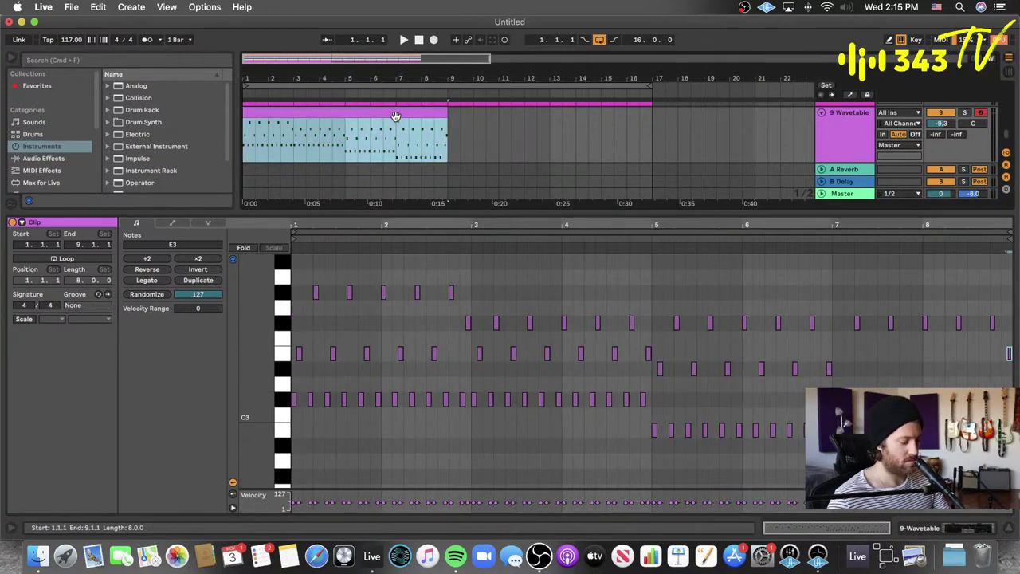
pyautogui.press('space')
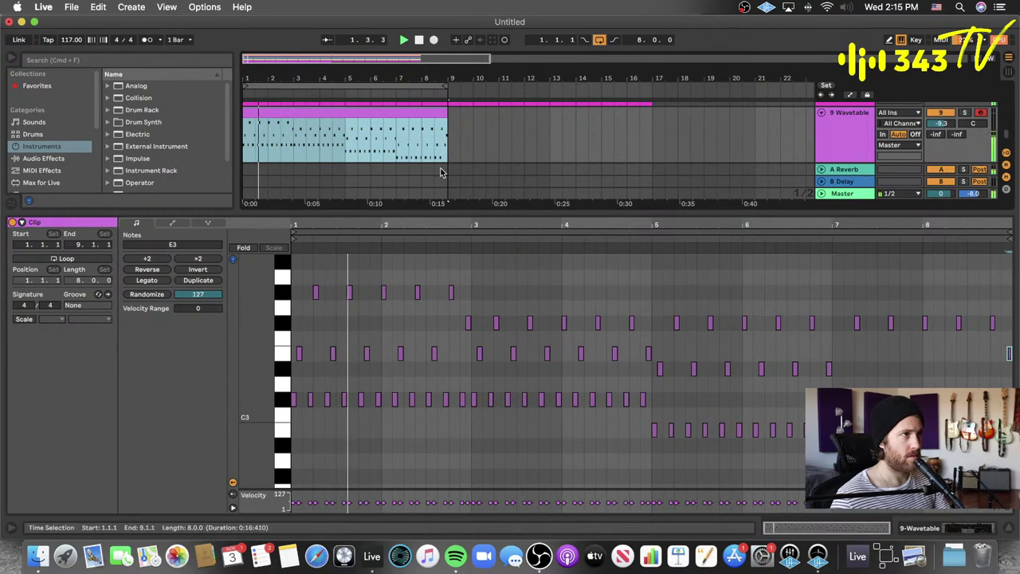
pyautogui.doubleClick(430, 212)
# - Duplicate the eight-bar Wavetable clip across bars 9 to 16 and extend the arrangement loop to 16 bars
pyautogui.scroll(5, 359, 170)
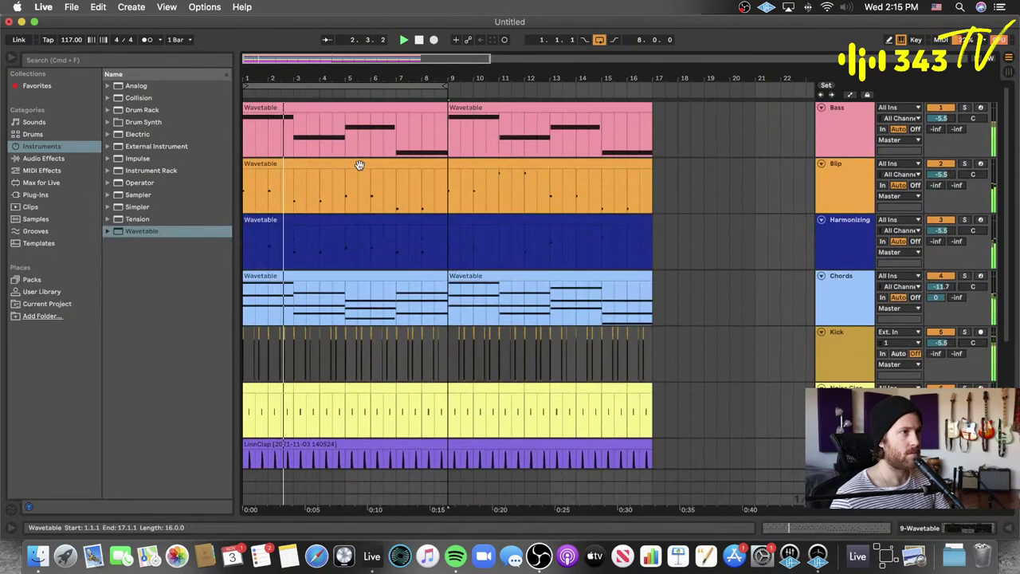
pyautogui.scroll(-4, 359, 165)
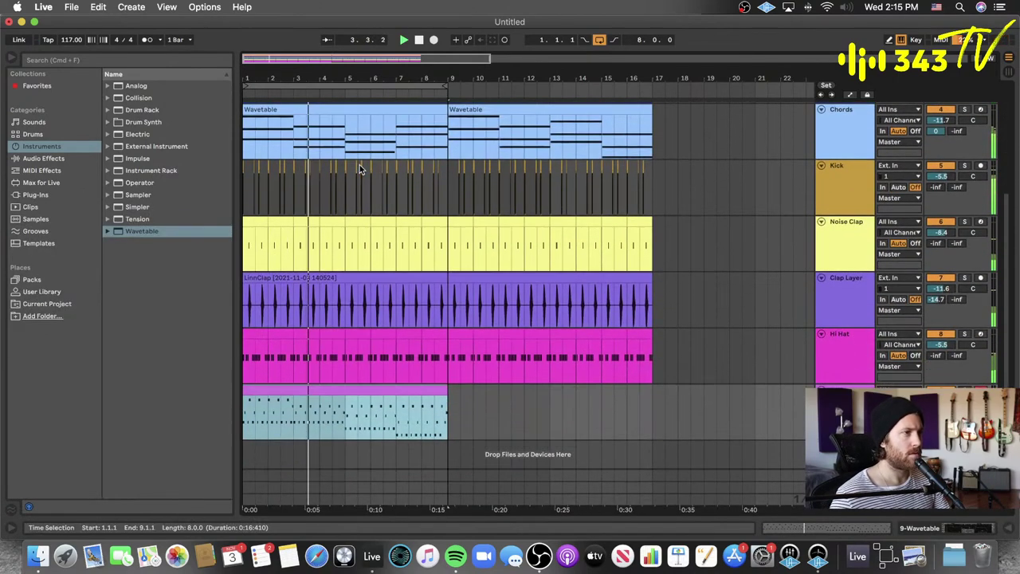
pyautogui.press('super+d')
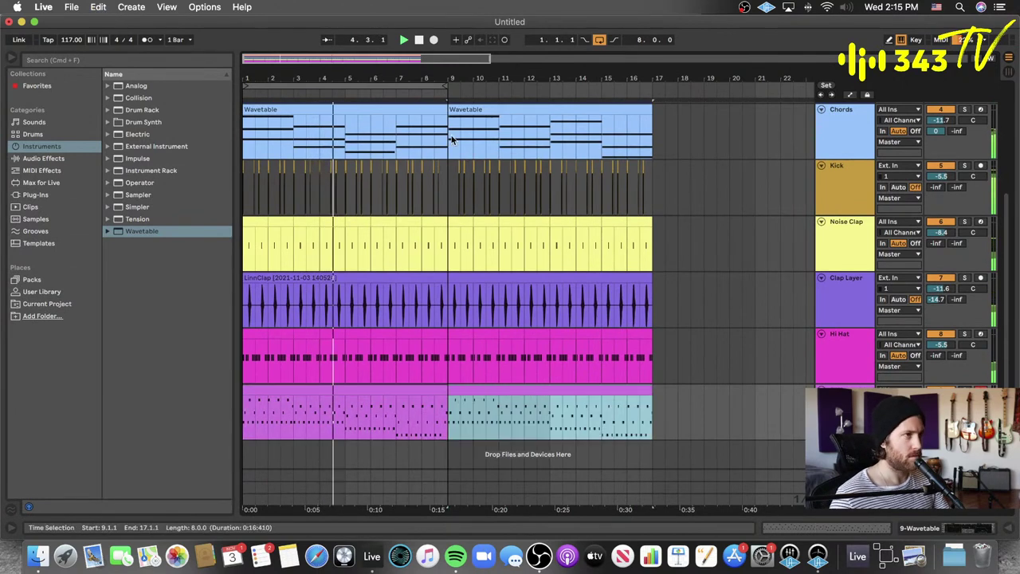
pyautogui.moveTo(445, 87); pyautogui.dragTo(653, 100)
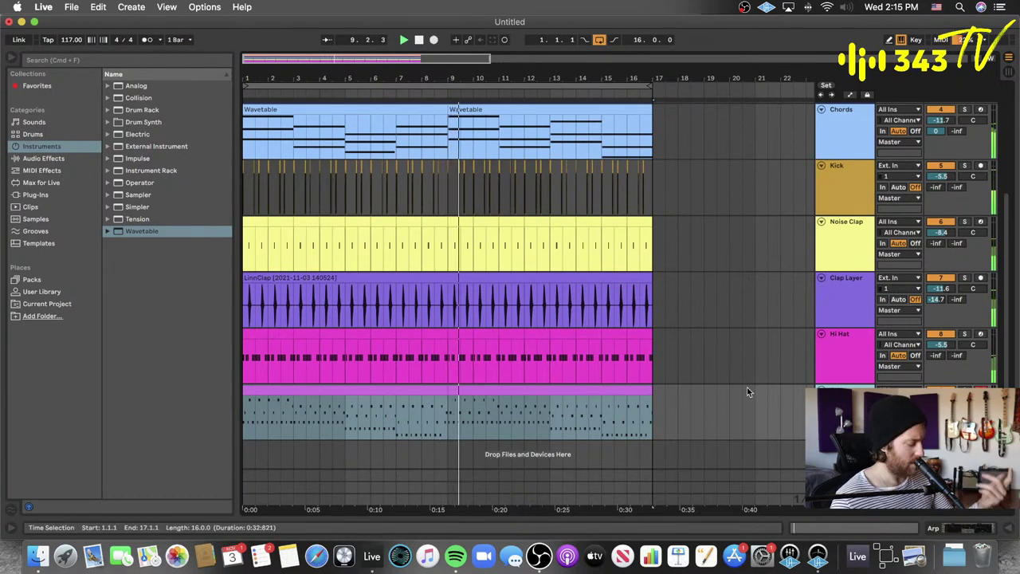
# - Show the Arp track's Wavetable device and set its first filter to 64 % resonance and 1.11 kHz
pyautogui.hotkey('shift', 'Tab')
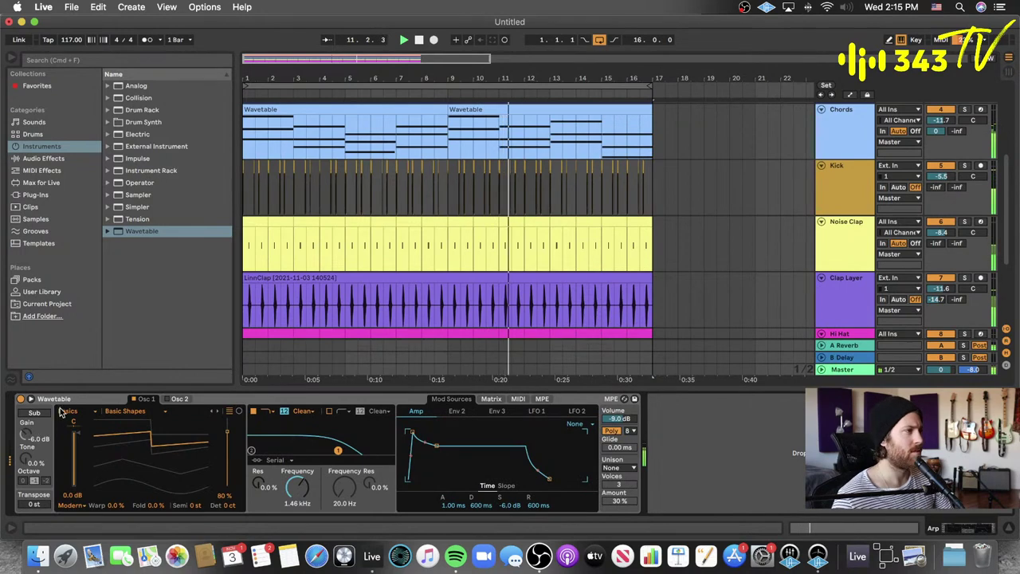
pyautogui.moveTo(344, 487); pyautogui.dragTo(344, 437)
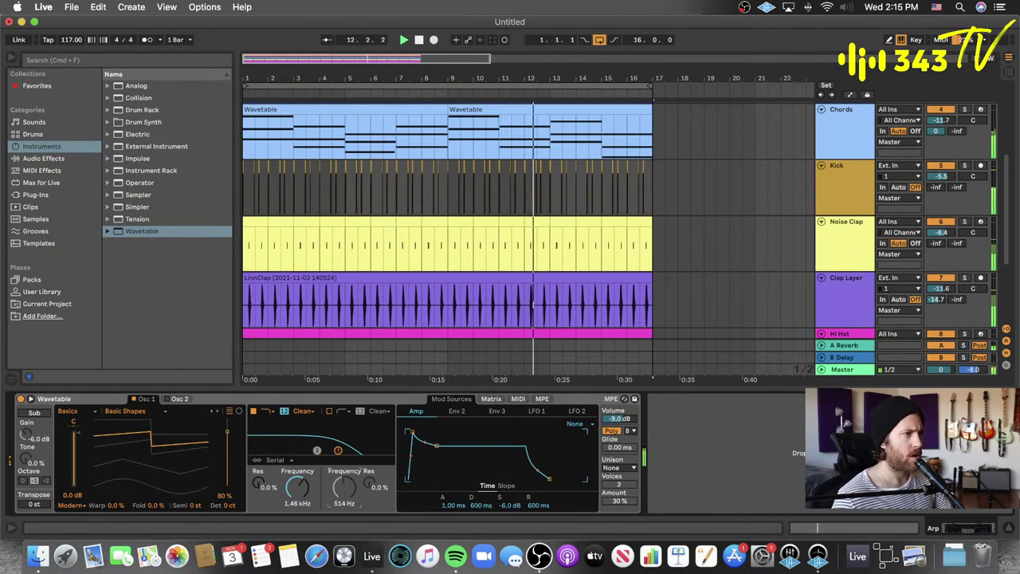
pyautogui.scroll(-5, 557, 279)
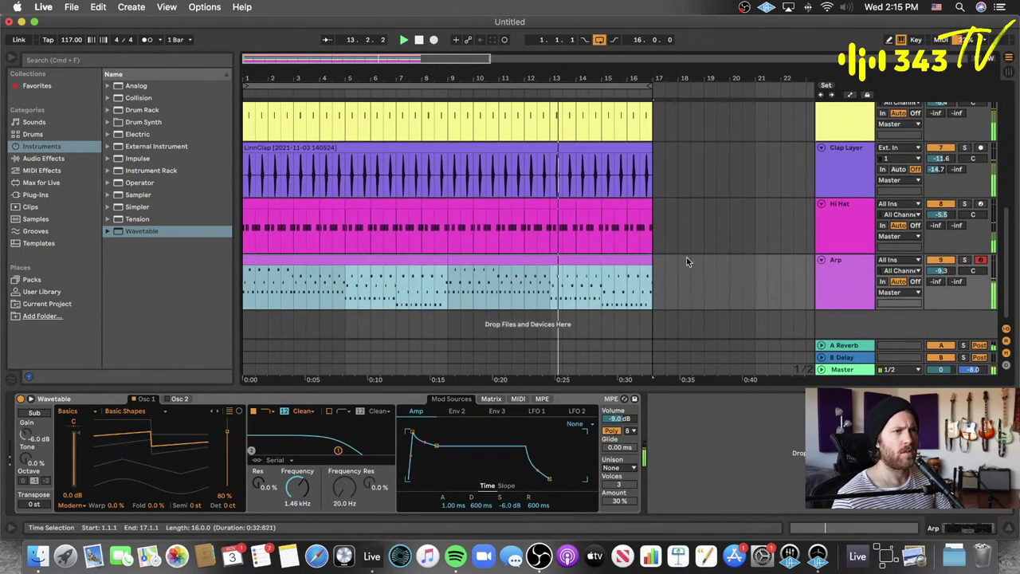
pyautogui.click(861, 277)
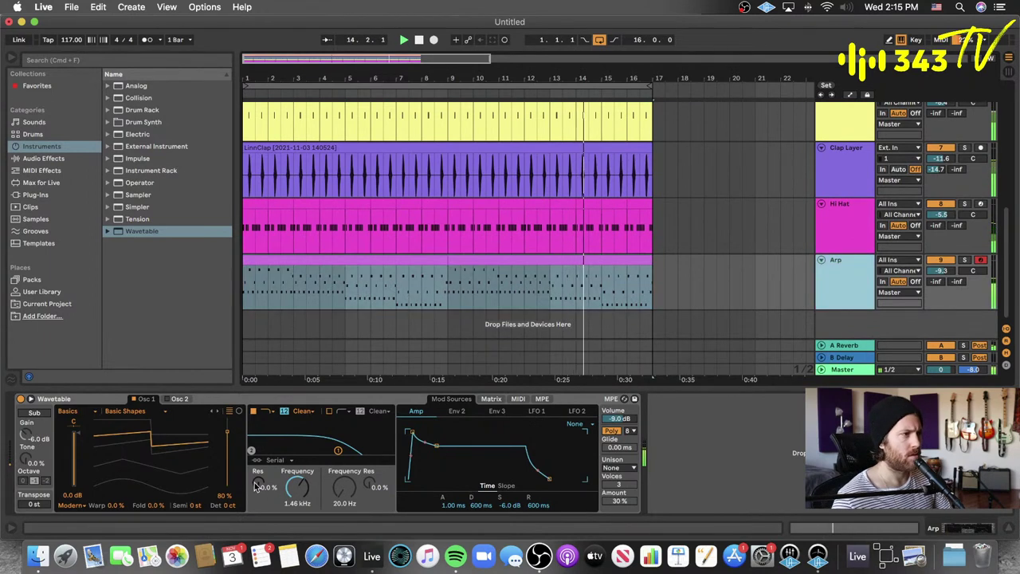
pyautogui.moveTo(255, 486); pyautogui.dragTo(293, 492)
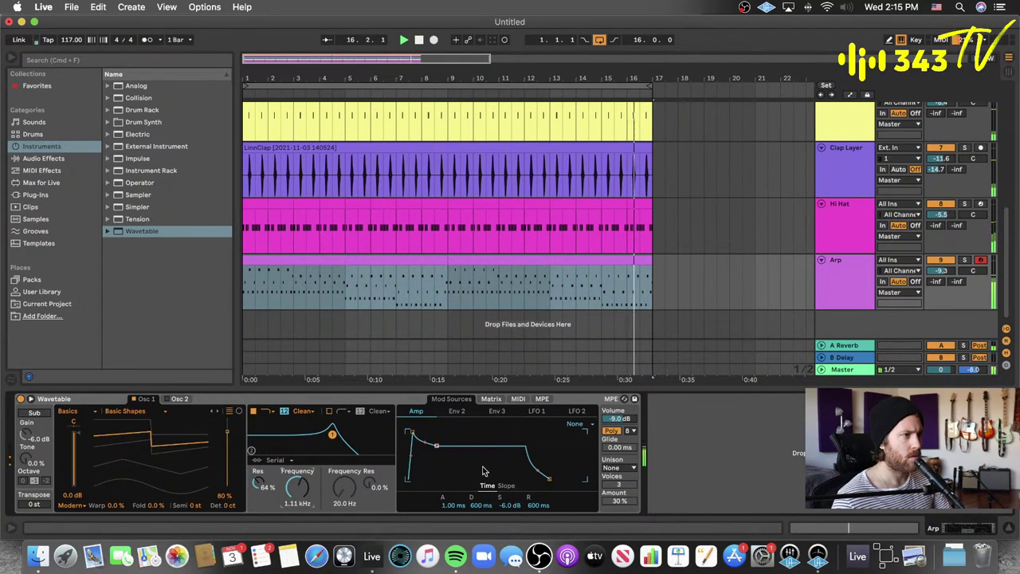
# - Set the Arp's amp release to 1.69 s, oscillator 1 to -12 semitones and the first filter's frequency to 2.27 kHz
pyautogui.moveTo(552, 505); pyautogui.dragTo(553, 500)
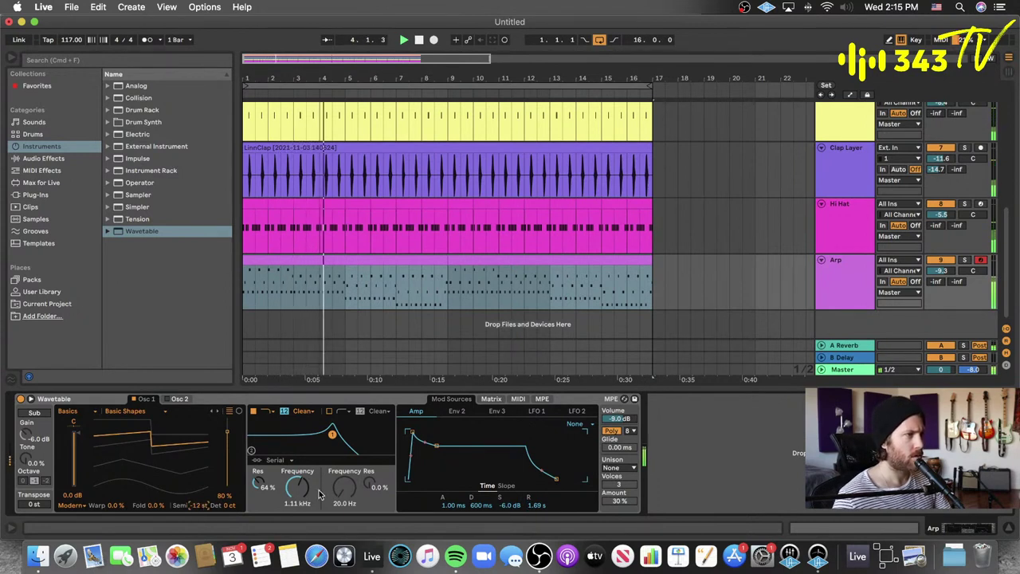
pyautogui.moveTo(302, 490); pyautogui.dragTo(302, 478)
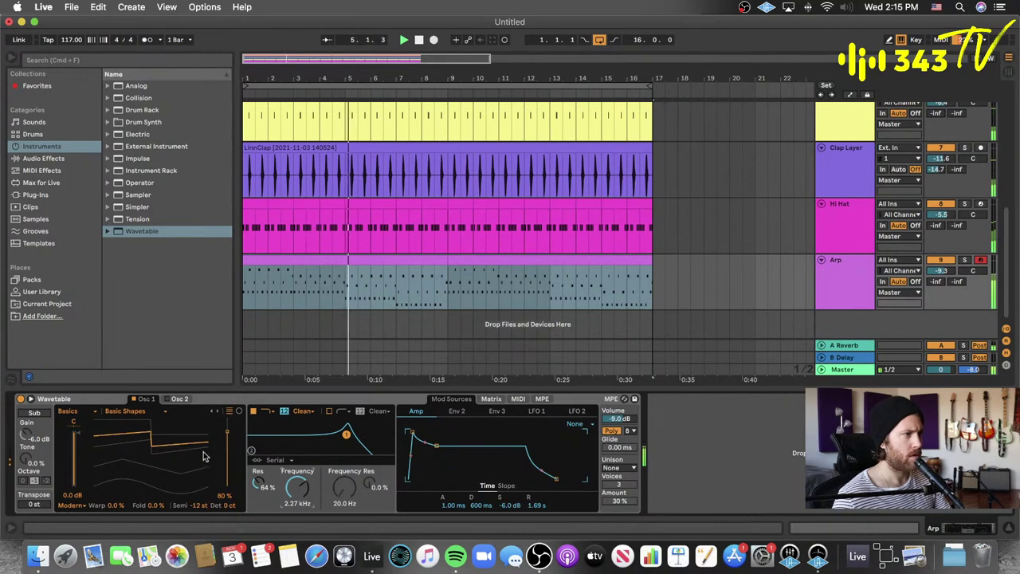
# - Set oscillator 1's position to 65 % and have Env 2 modulate filter 1's frequency by 62, with the filter at 88.3 Hz
pyautogui.moveTo(203, 456); pyautogui.dragTo(188, 478)
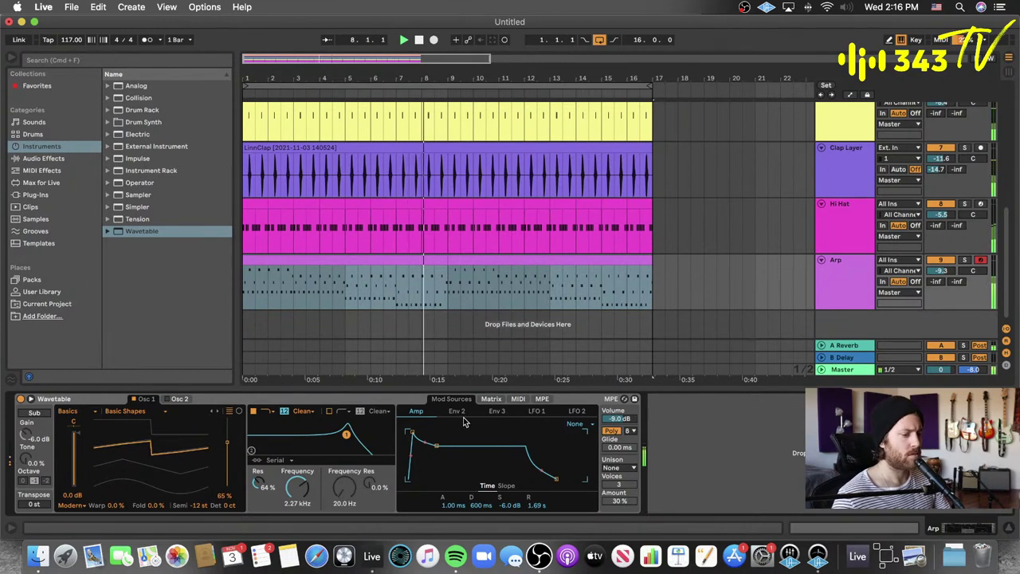
pyautogui.click(491, 399)
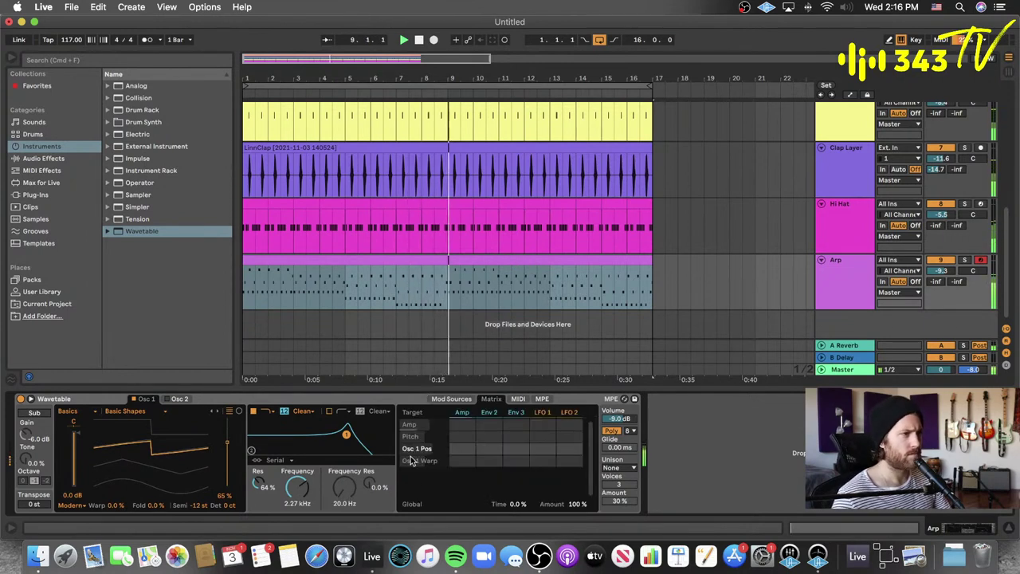
pyautogui.click(303, 490)
pyautogui.moveTo(489, 472); pyautogui.dragTo(489, 462)
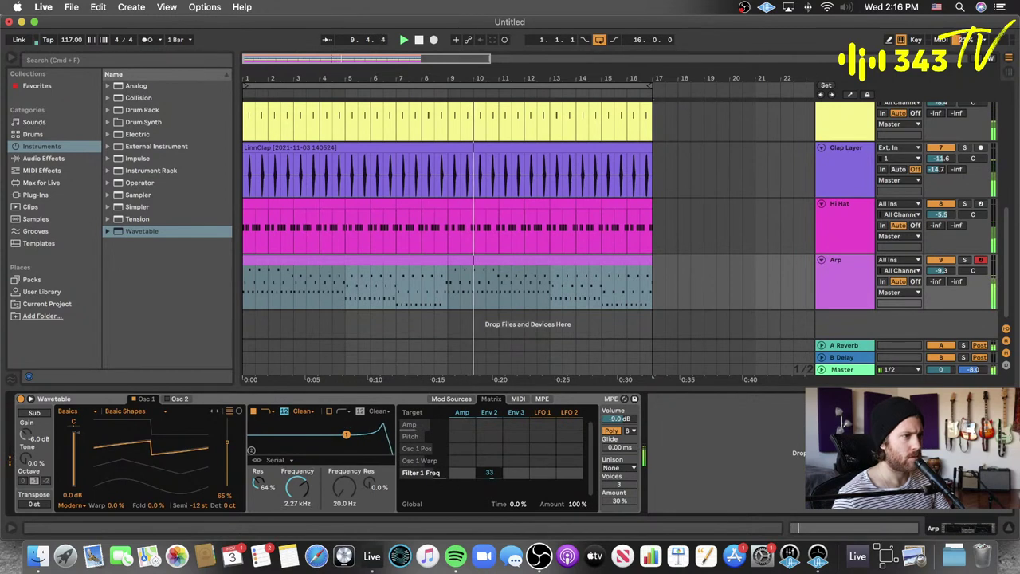
pyautogui.moveTo(297, 488); pyautogui.dragTo(297, 522)
pyautogui.moveTo(297, 487); pyautogui.dragTo(293, 496)
# - Set Env 2's decay to 3.87 s, sustain to 39 % and release to 4.98 s
pyautogui.click(451, 398)
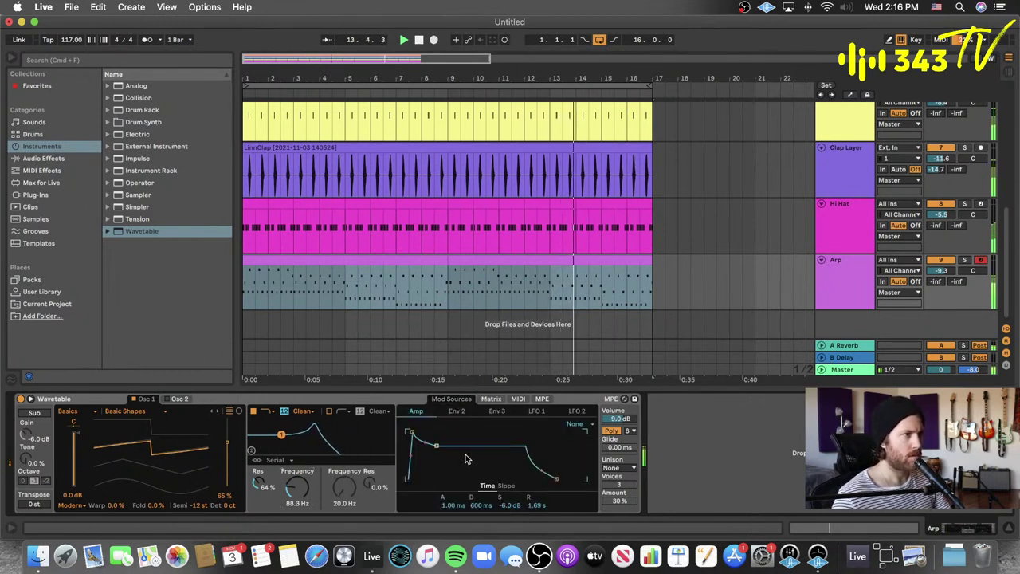
pyautogui.click(456, 411)
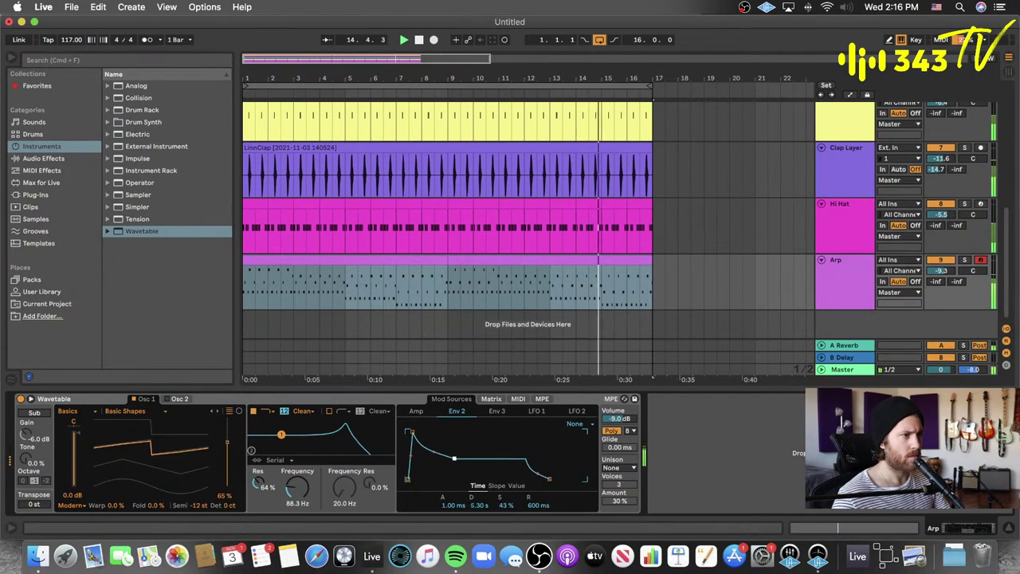
pyautogui.moveTo(458, 461); pyautogui.dragTo(451, 461)
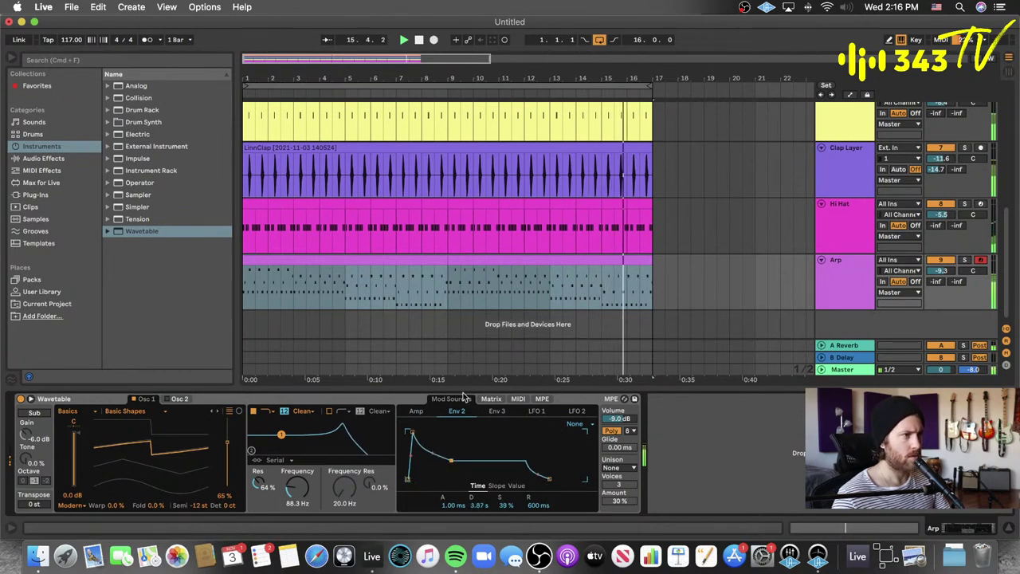
pyautogui.moveTo(549, 478); pyautogui.dragTo(564, 478)
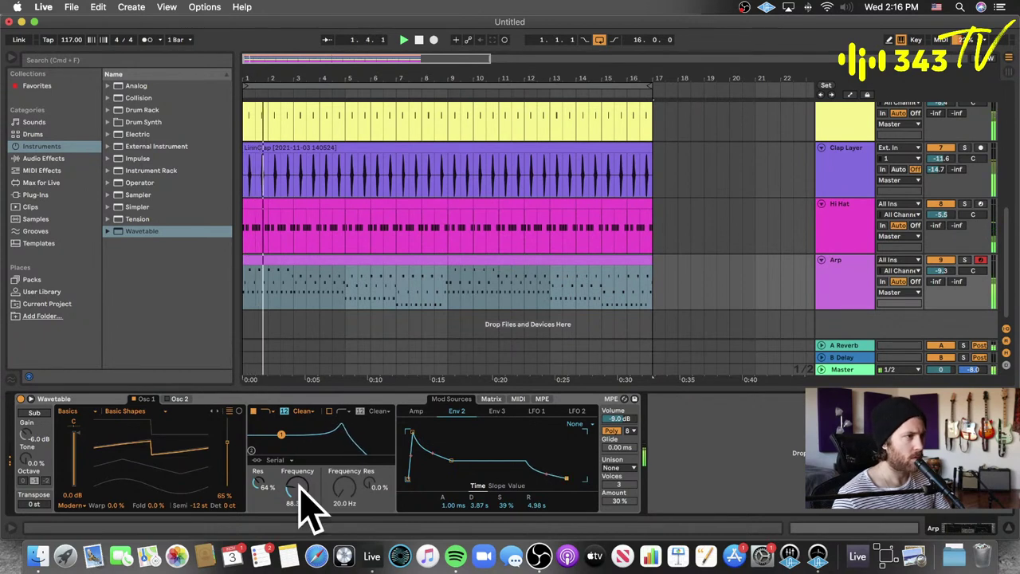
# - With the Arp soloed, set its first filter to 87 % resonance and 51.0 Hz and its amp release to 3.05 s
pyautogui.moveTo(256, 478); pyautogui.dragTo(256, 458)
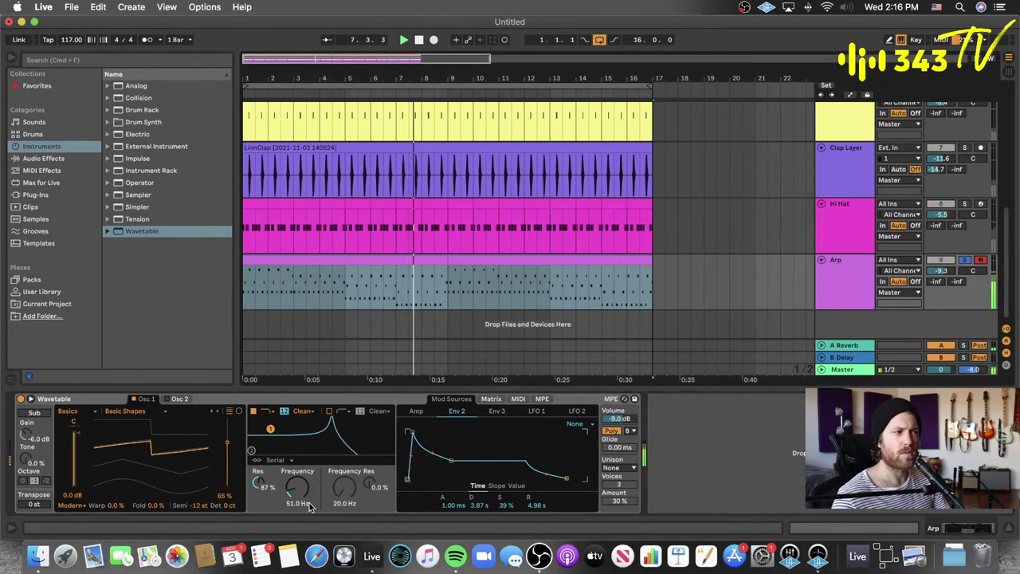
pyautogui.click(418, 412)
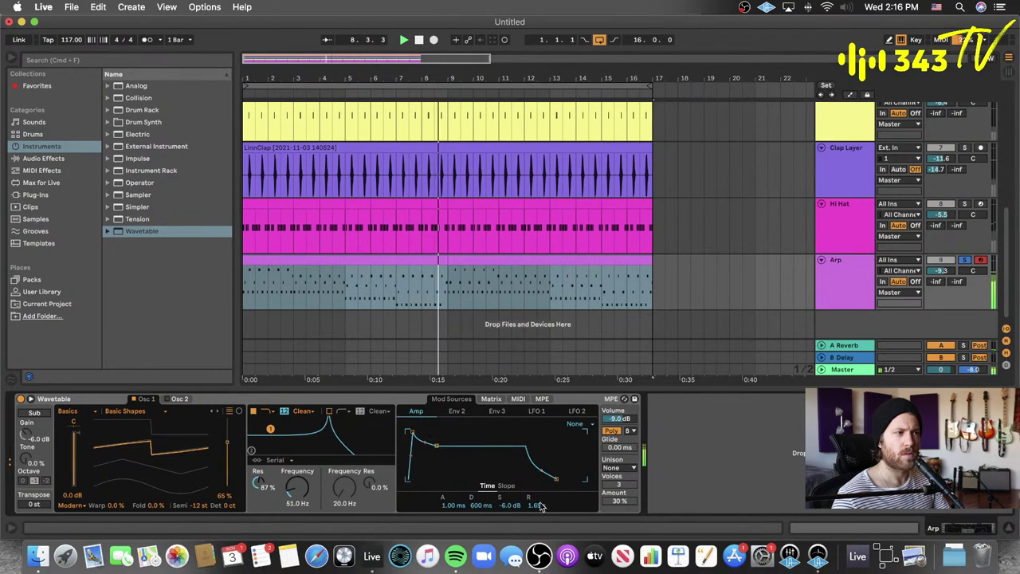
pyautogui.moveTo(540, 507); pyautogui.dragTo(541, 518)
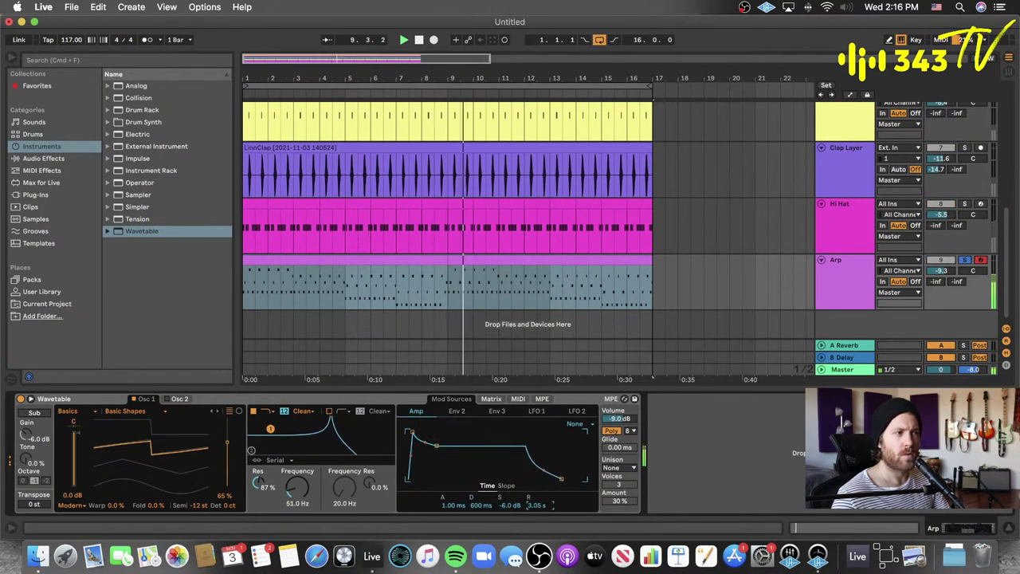
# - Set Env 2's decay to 1.69 s and sustain to 54 %, and oscillator 1's position to 67 %
pyautogui.click(456, 412)
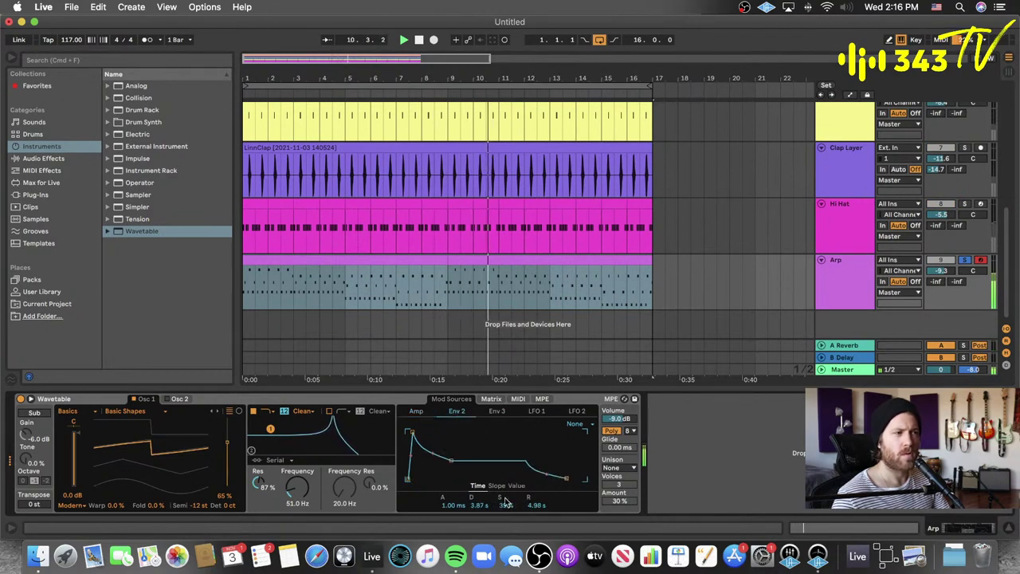
pyautogui.moveTo(500, 504)
pyautogui.mouseDown()
pyautogui.moveTo(500, 490)
pyautogui.moveTo(499, 514)
pyautogui.mouseUp()
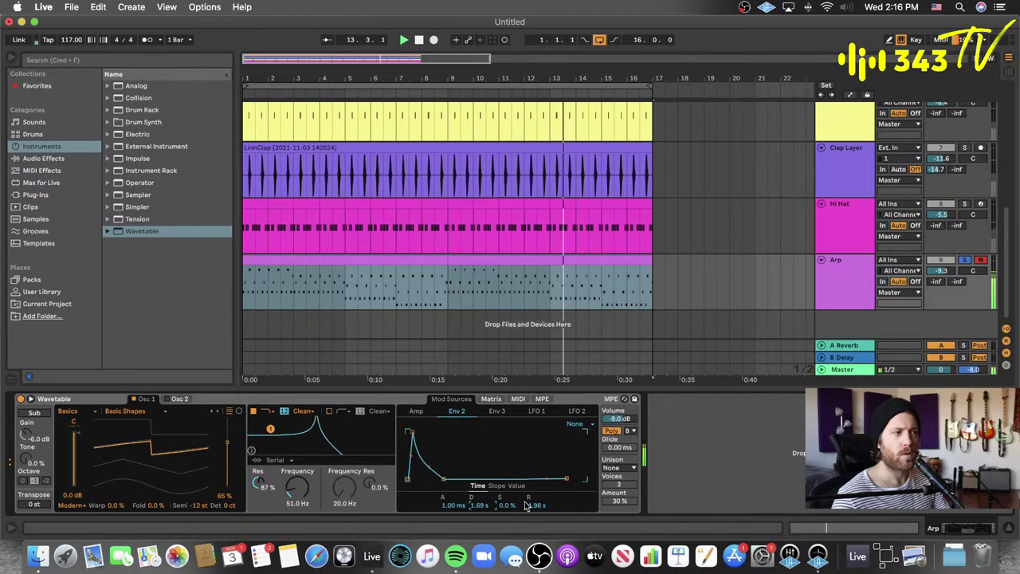
pyautogui.moveTo(507, 505); pyautogui.dragTo(507, 460)
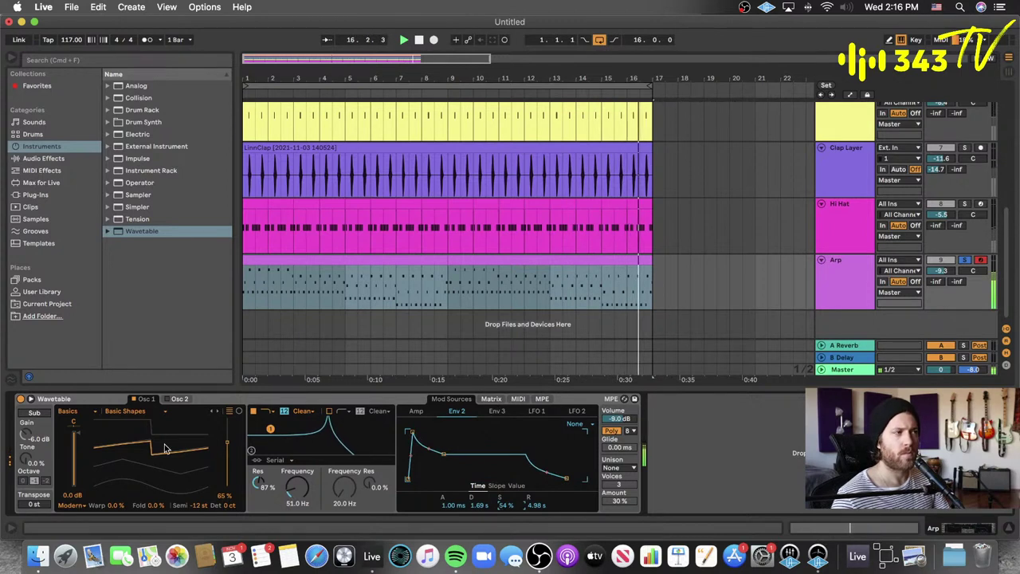
pyautogui.moveTo(227, 443)
pyautogui.mouseDown()
pyautogui.moveTo(227, 431)
pyautogui.moveTo(227, 442)
pyautogui.mouseUp()
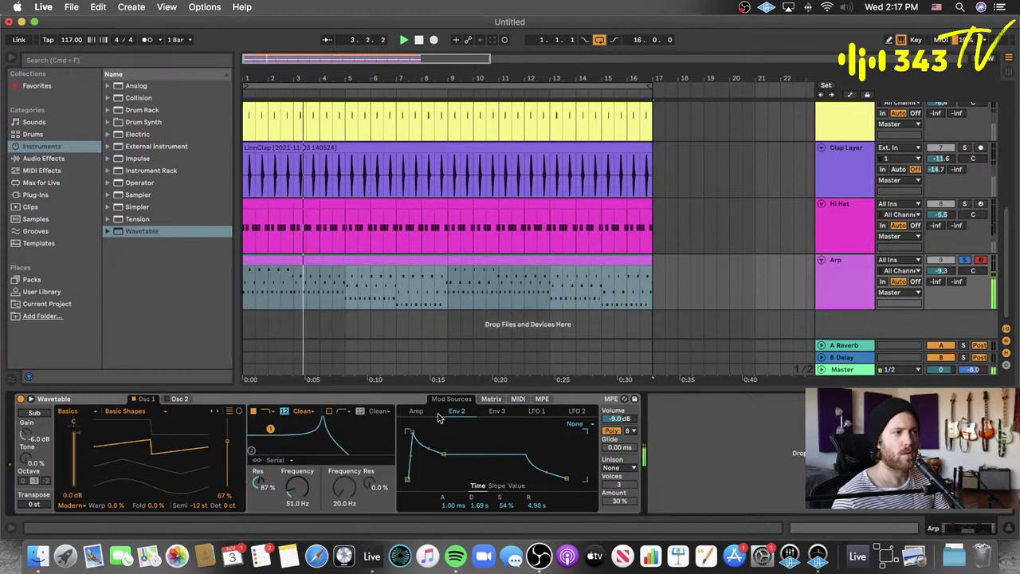
# - Set filter 1's frequency to 32.8 Hz with an Env 2 modulation amount of 58, and unsolo the Arp
pyautogui.click(493, 399)
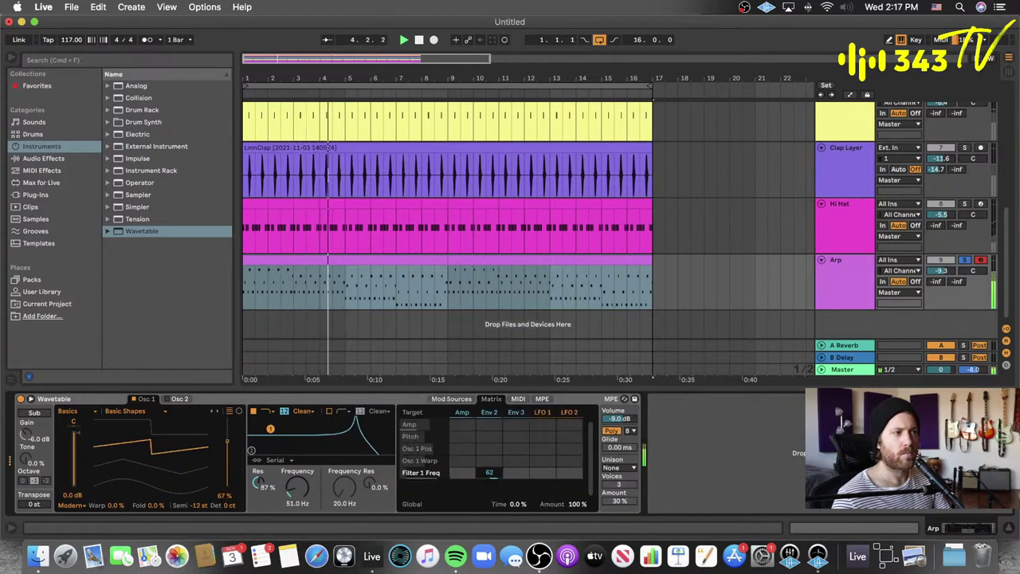
pyautogui.moveTo(298, 490); pyautogui.dragTo(297, 502)
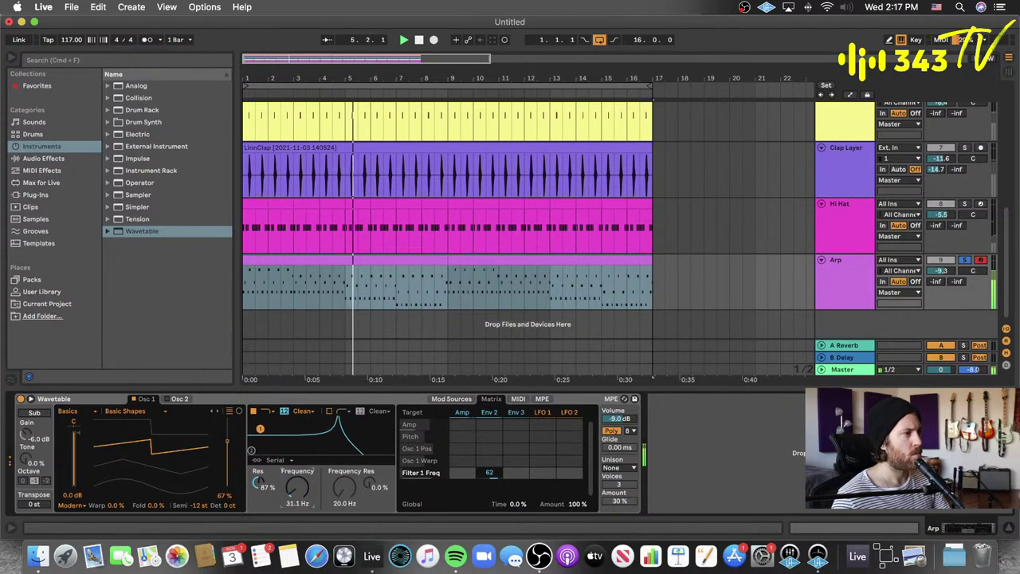
pyautogui.moveTo(489, 472); pyautogui.dragTo(489, 469)
pyautogui.click(965, 260)
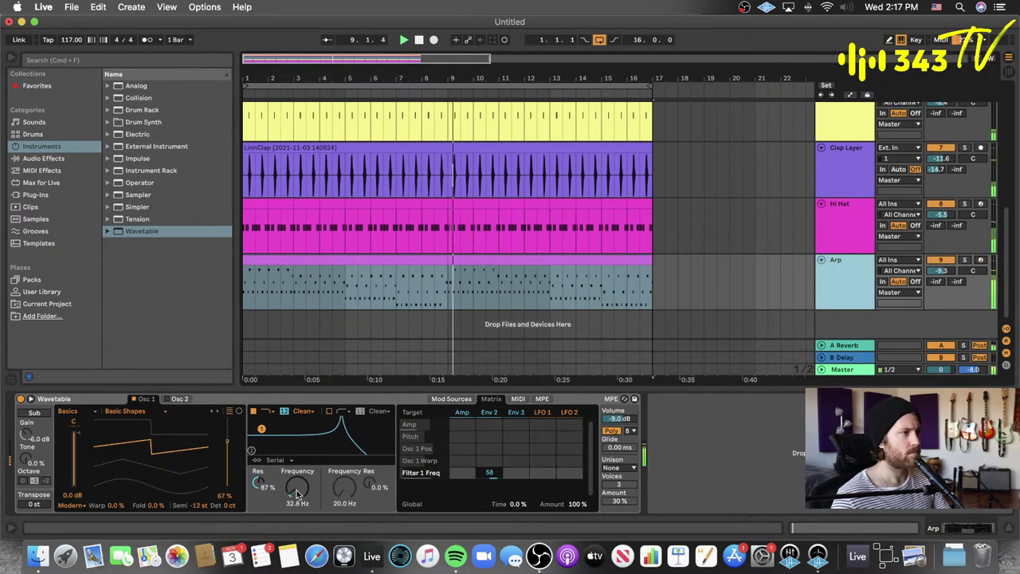
# - Set the Arp's first filter to 21.1 Hz and 90 % resonance
pyautogui.moveTo(297, 493); pyautogui.dragTo(297, 497)
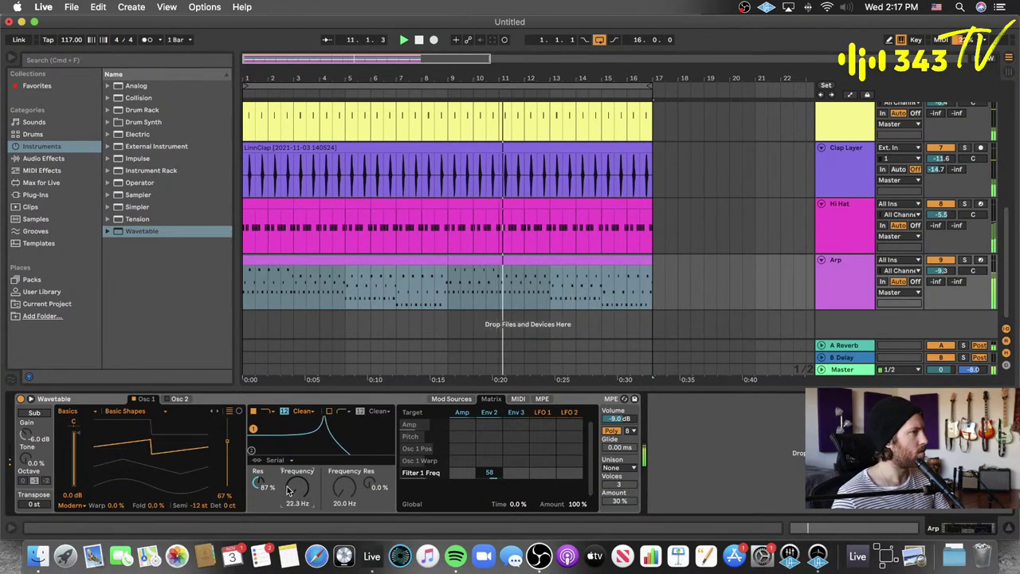
pyautogui.moveTo(288, 490); pyautogui.dragTo(289, 494)
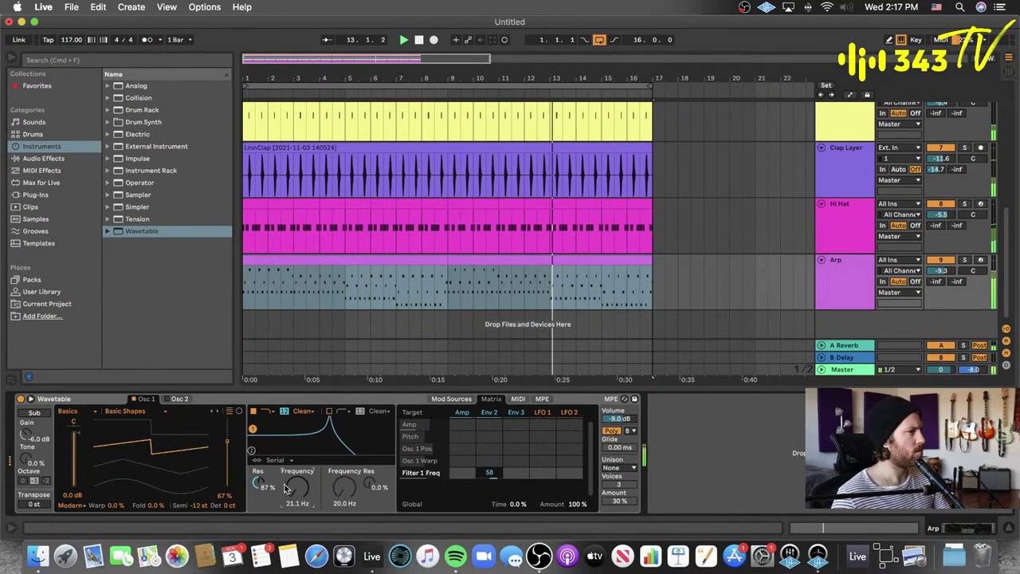
pyautogui.moveTo(284, 488); pyautogui.dragTo(285, 489)
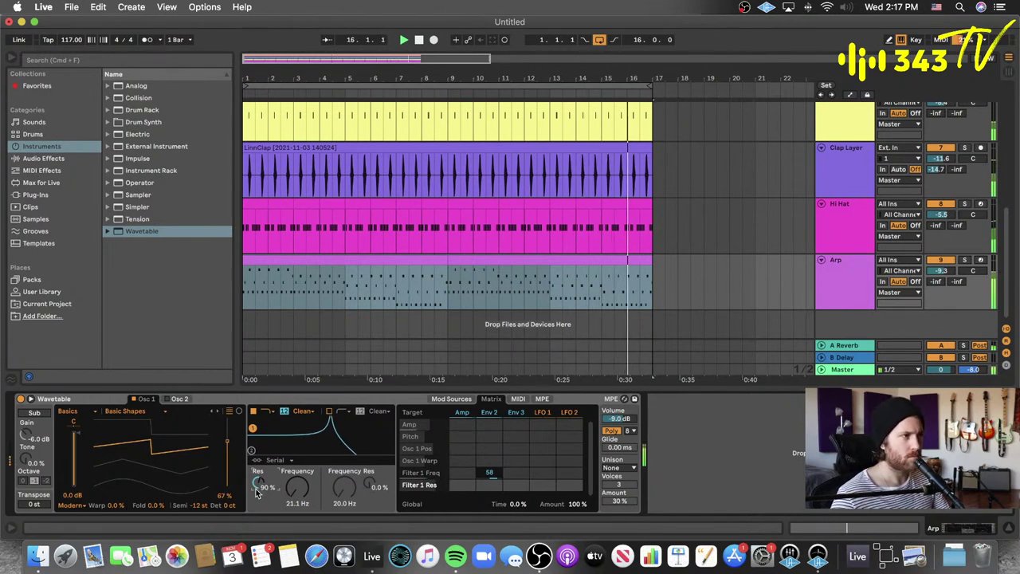
# - Set the Arp's send to B Delay to -10.3 dB and solo the B Delay return
pyautogui.moveTo(957, 281); pyautogui.dragTo(957, 244)
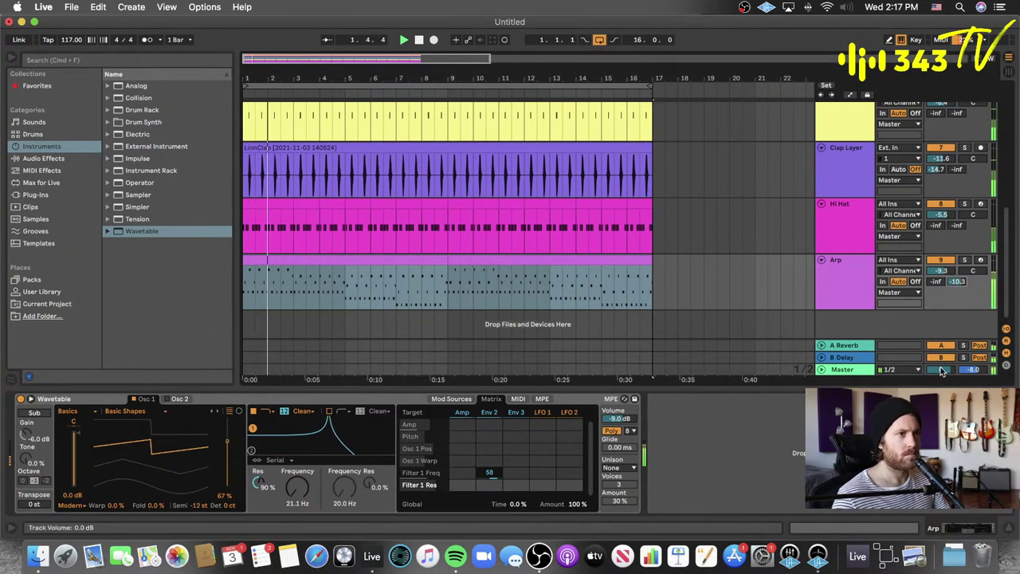
pyautogui.click(963, 357)
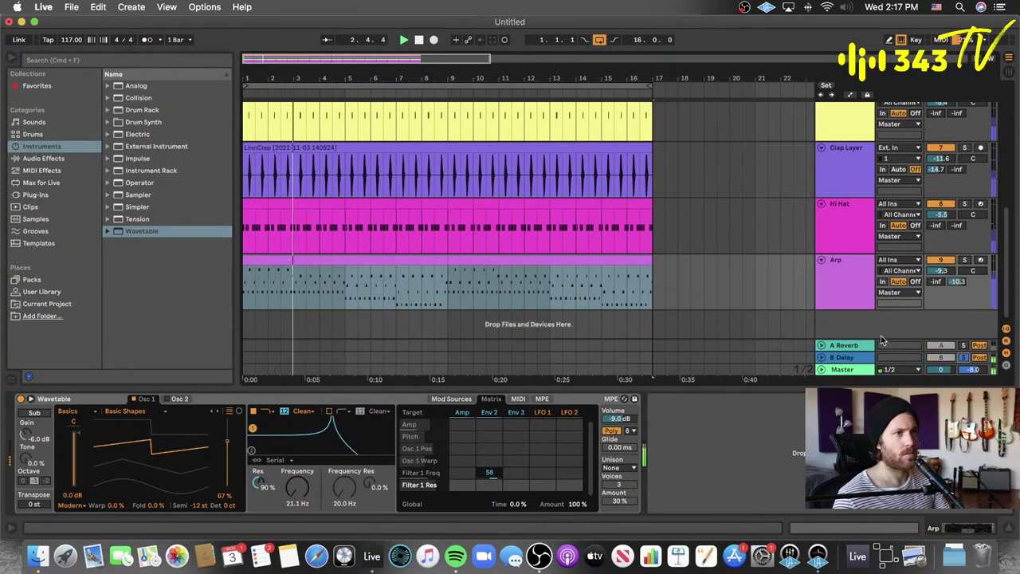
# - Turn on Ping Pong in the B Delay return's Delay and set its filter to 18.0 kHz with a width of 9.00
pyautogui.click(842, 357)
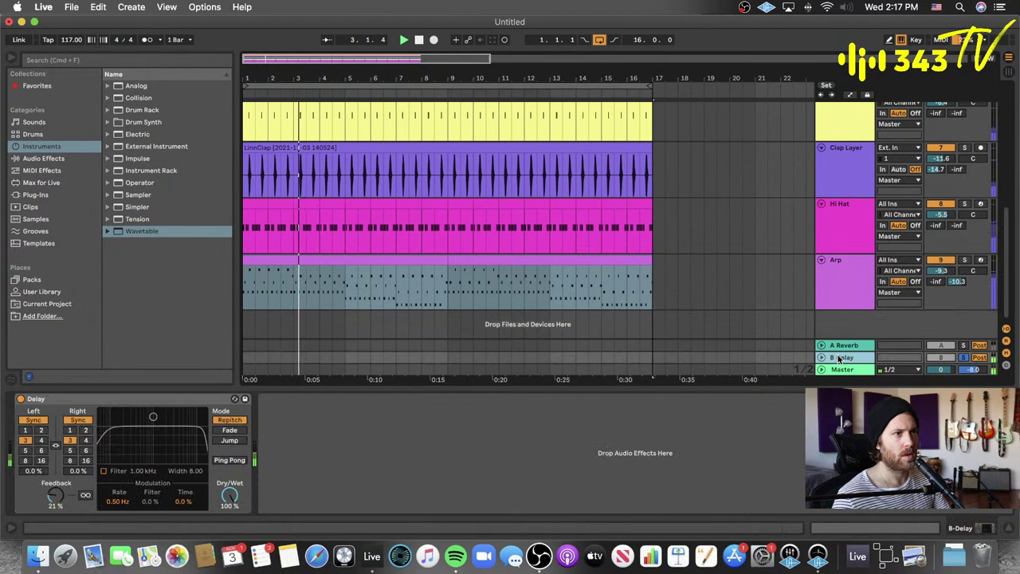
pyautogui.click(229, 461)
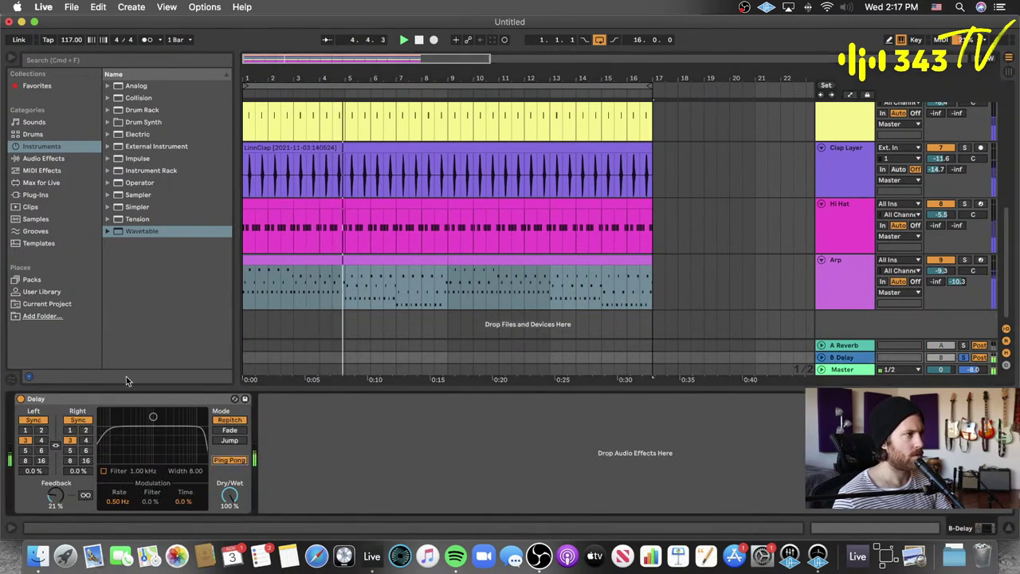
pyautogui.moveTo(152, 416); pyautogui.dragTo(204, 411)
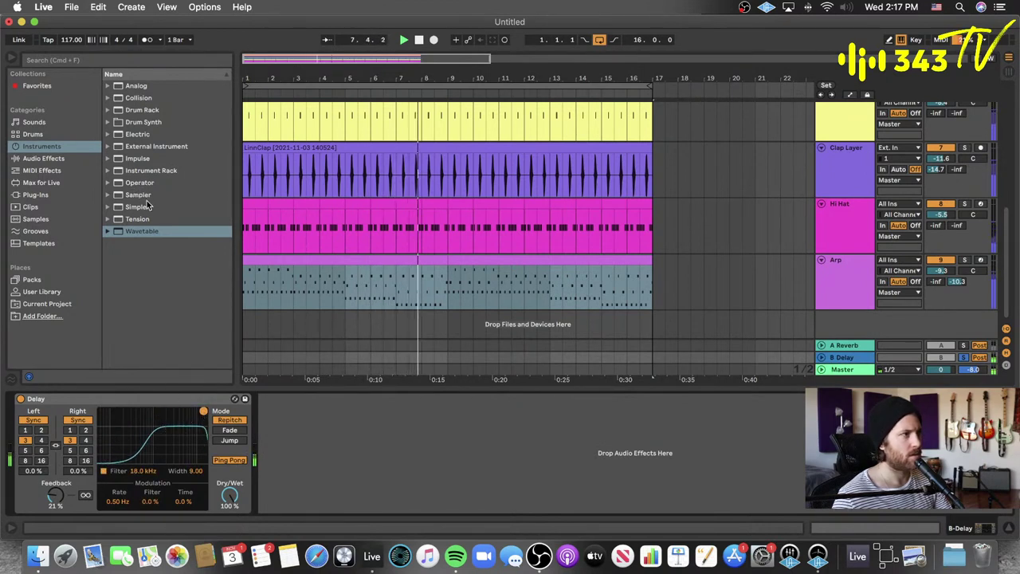
# - Load Slate Digital's Virtual Mix Rack from the Audio Units plug-ins after the Delay on the B Delay return
pyautogui.click(52, 194)
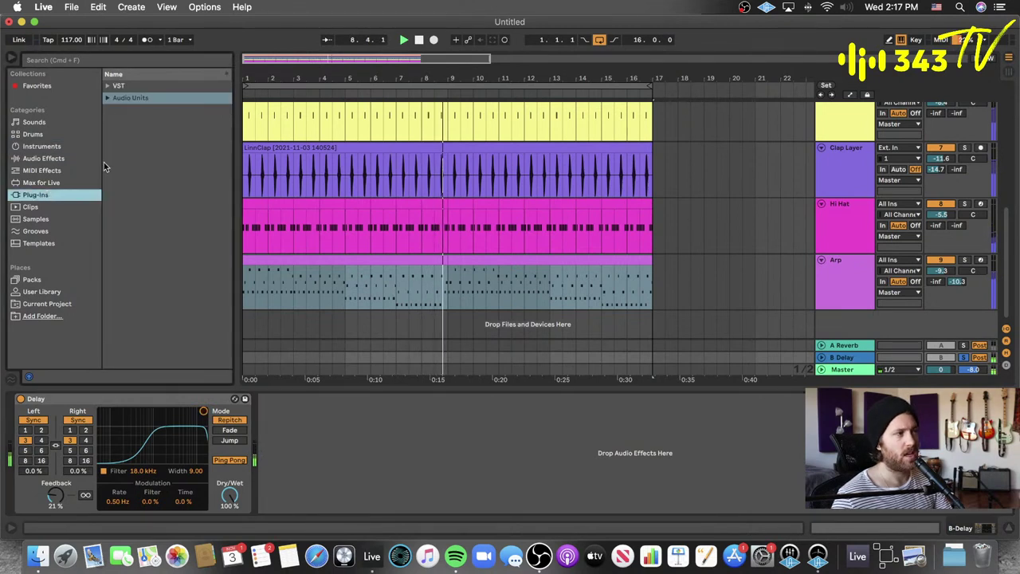
pyautogui.click(108, 86)
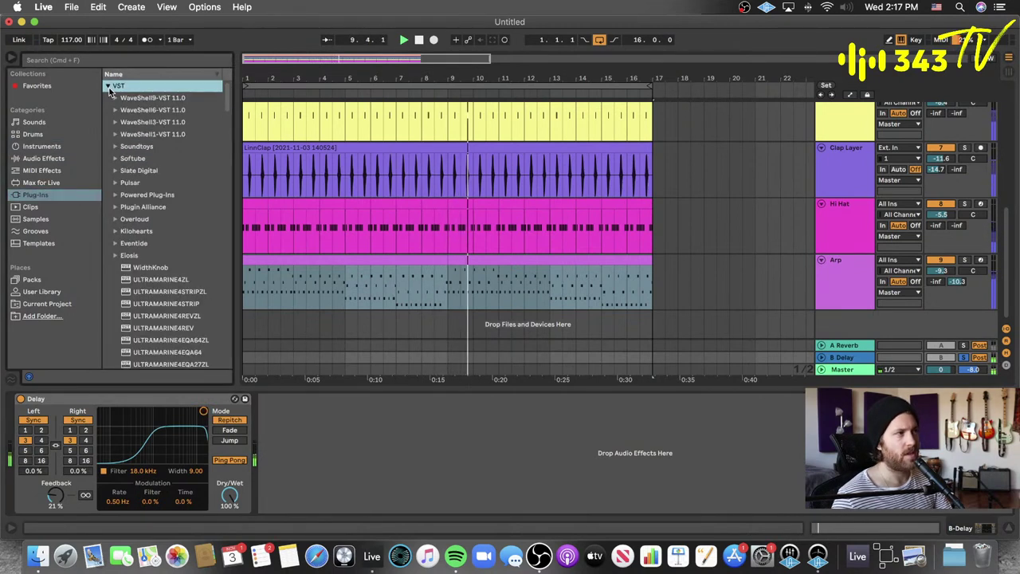
pyautogui.click(111, 86)
pyautogui.click(107, 86)
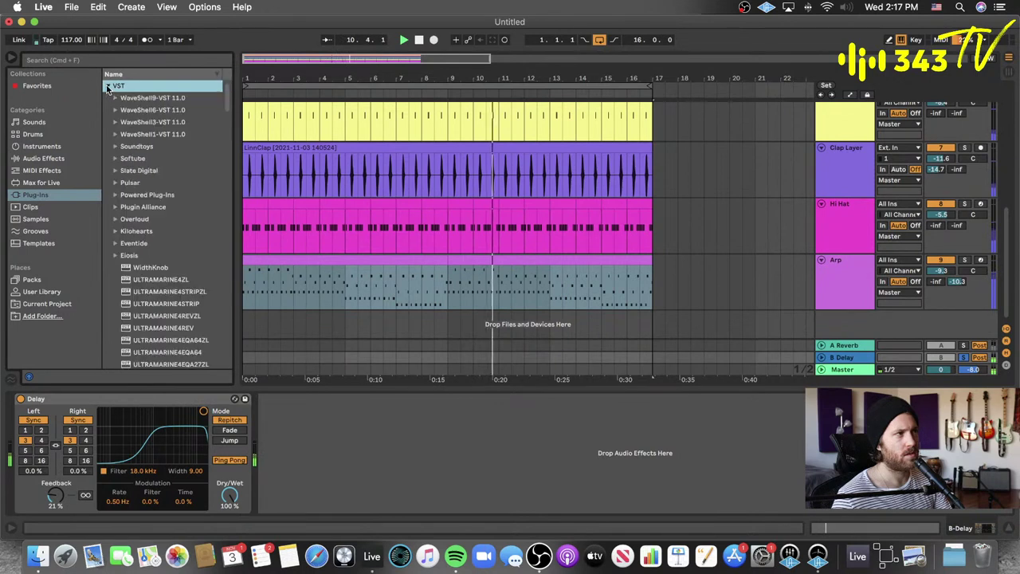
pyautogui.click(109, 85)
pyautogui.click(148, 75)
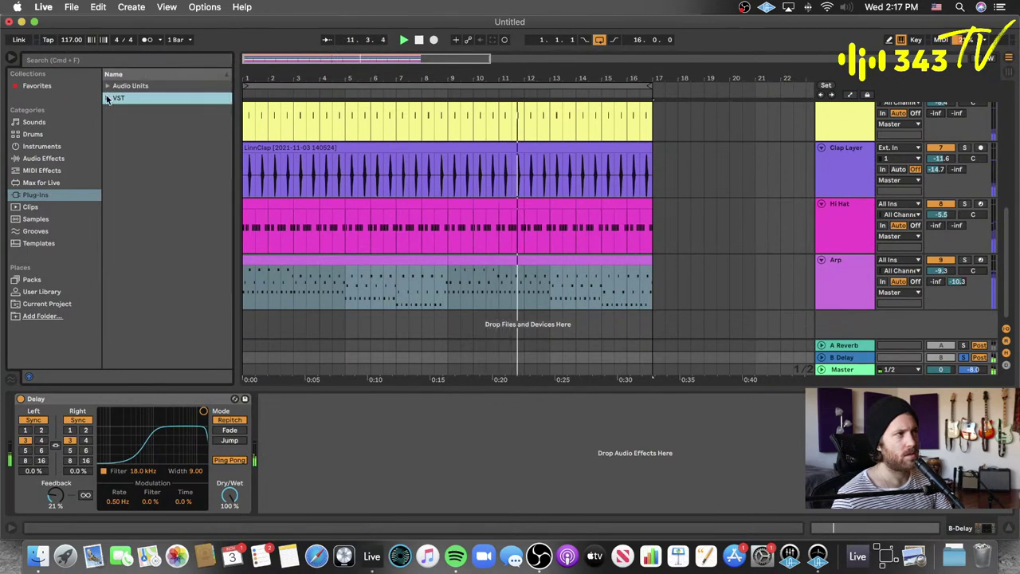
pyautogui.click(109, 86)
pyautogui.scroll(-3, 145, 208)
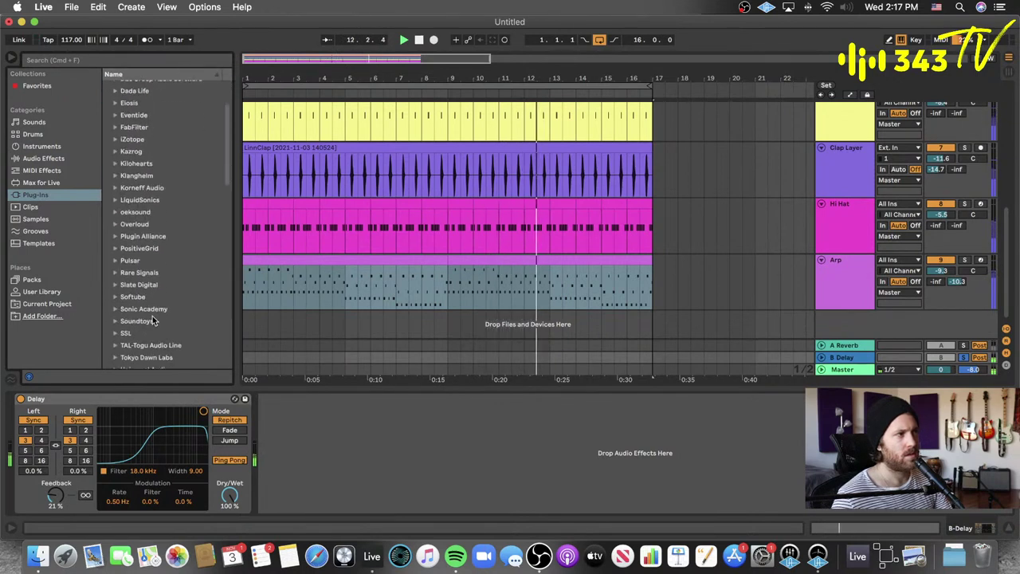
pyautogui.click(117, 286)
pyautogui.scroll(-5, 191, 311)
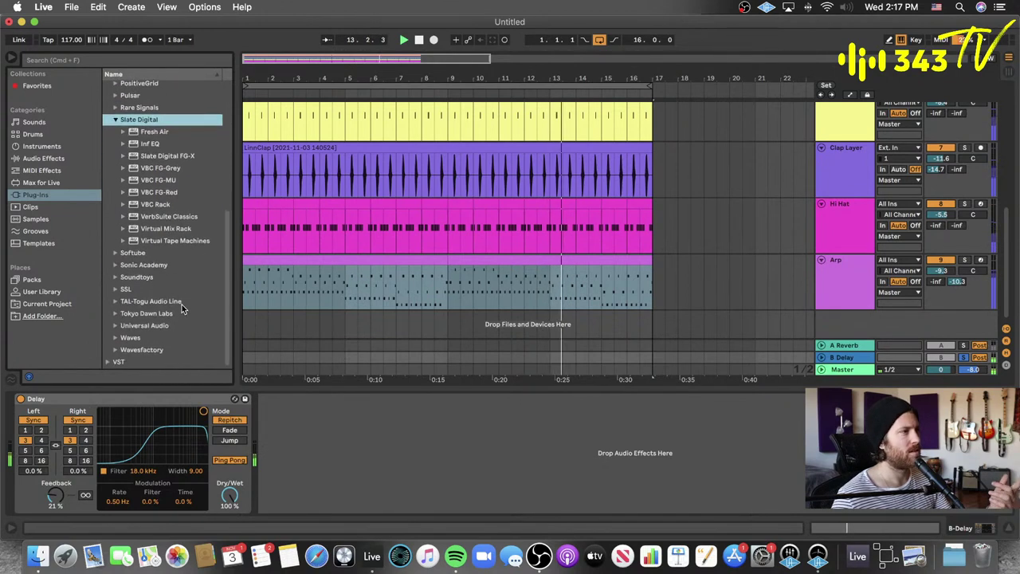
pyautogui.click(180, 232)
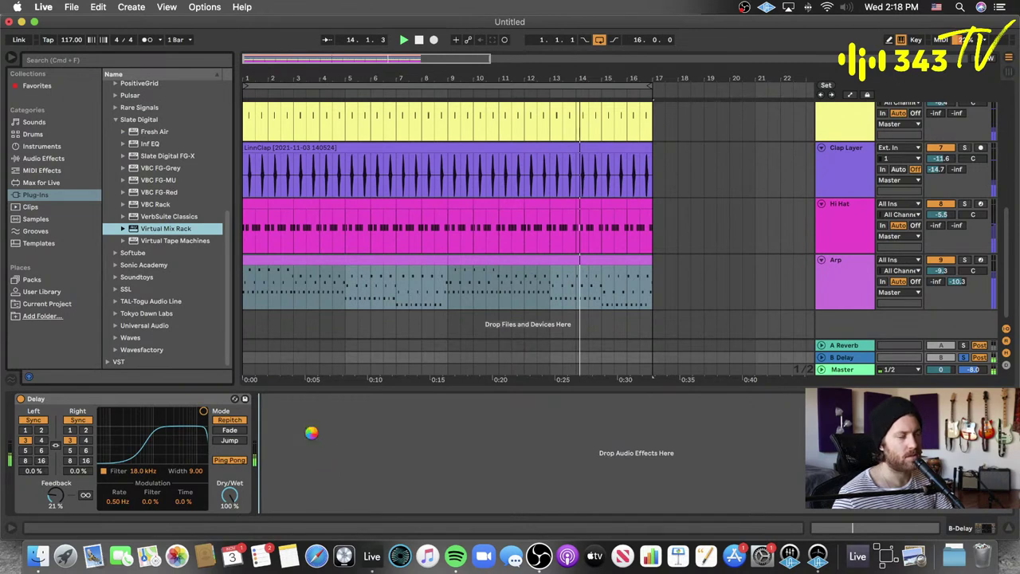
# - Insert the FG-73 module into the first slot of the Virtual Mix Rack
pyautogui.scroll(-4, 317, 332)
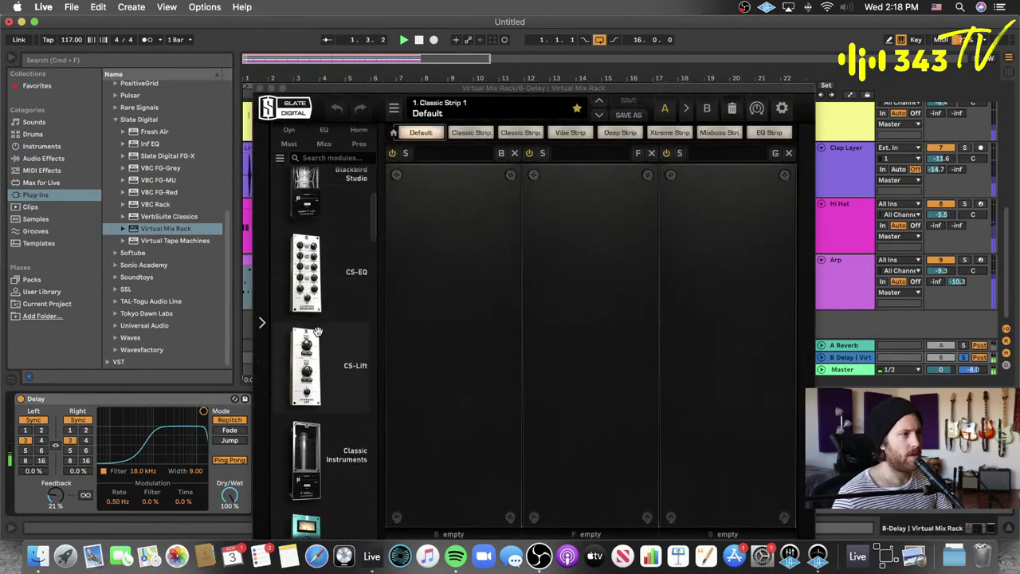
pyautogui.scroll(-10, 318, 331)
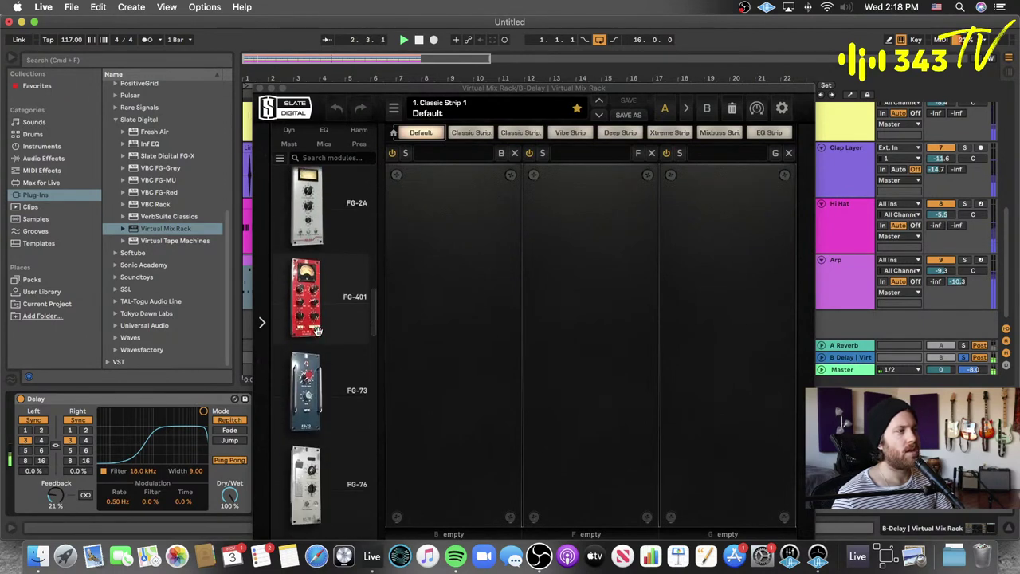
pyautogui.scroll(-2, 317, 331)
pyautogui.moveTo(315, 351); pyautogui.dragTo(417, 328)
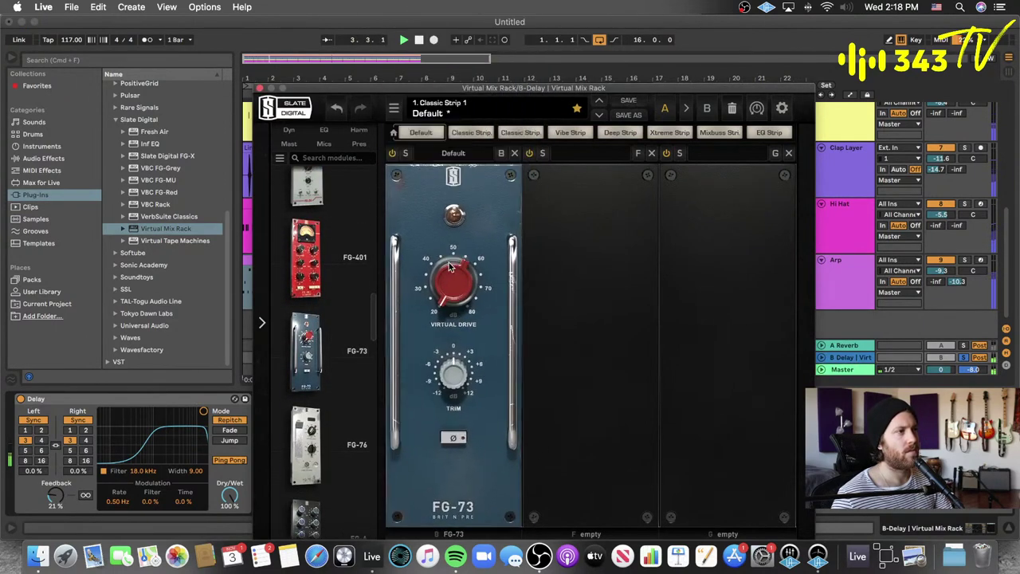
# - Place a Trimmer before the FG-73 with +16.6 dB trim and another after it with -12.7 dB trim
pyautogui.scroll(-12, 334, 346)
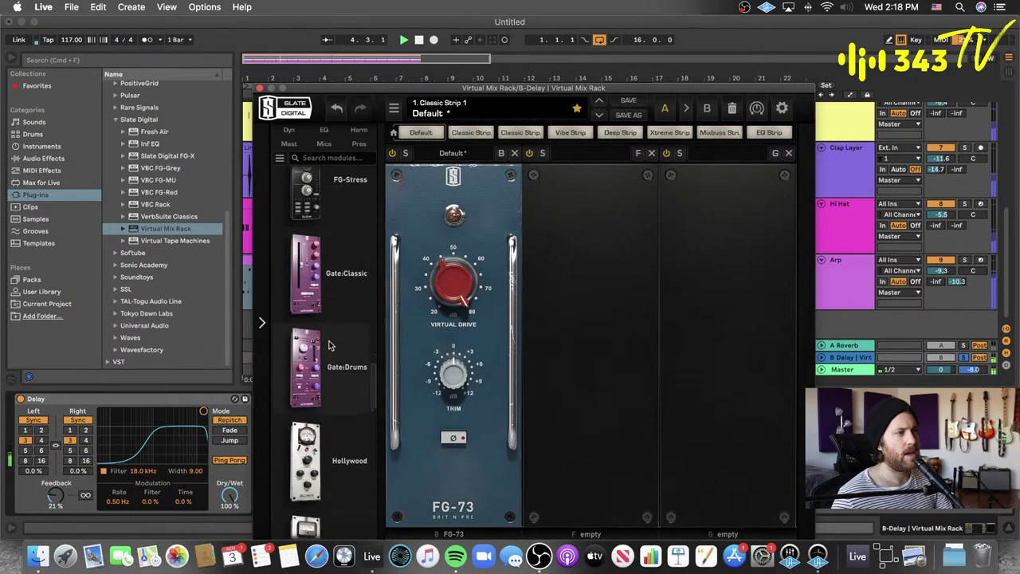
pyautogui.scroll(-4, 331, 345)
pyautogui.moveTo(309, 295); pyautogui.dragTo(451, 337)
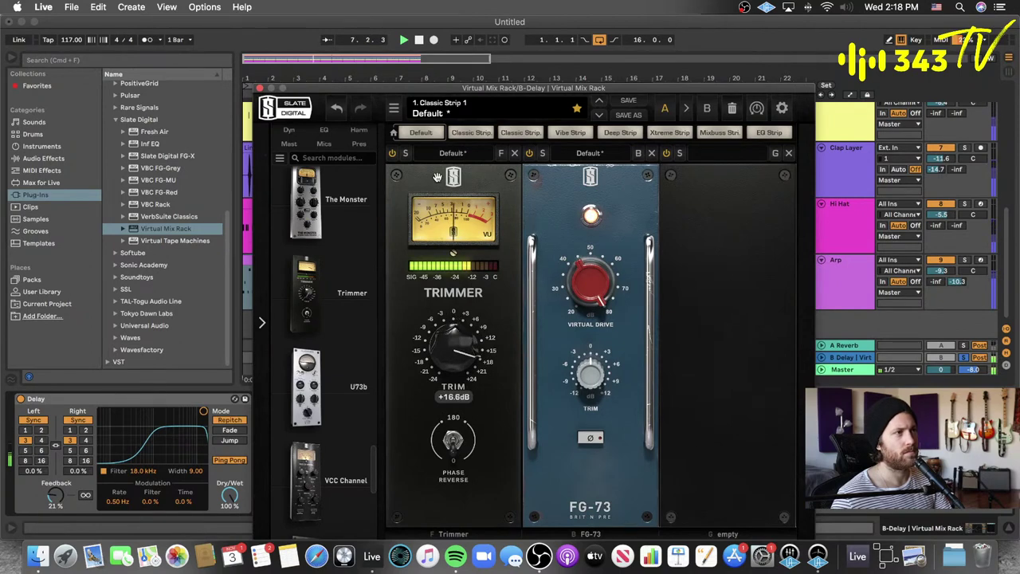
pyautogui.moveTo(436, 177); pyautogui.dragTo(707, 395)
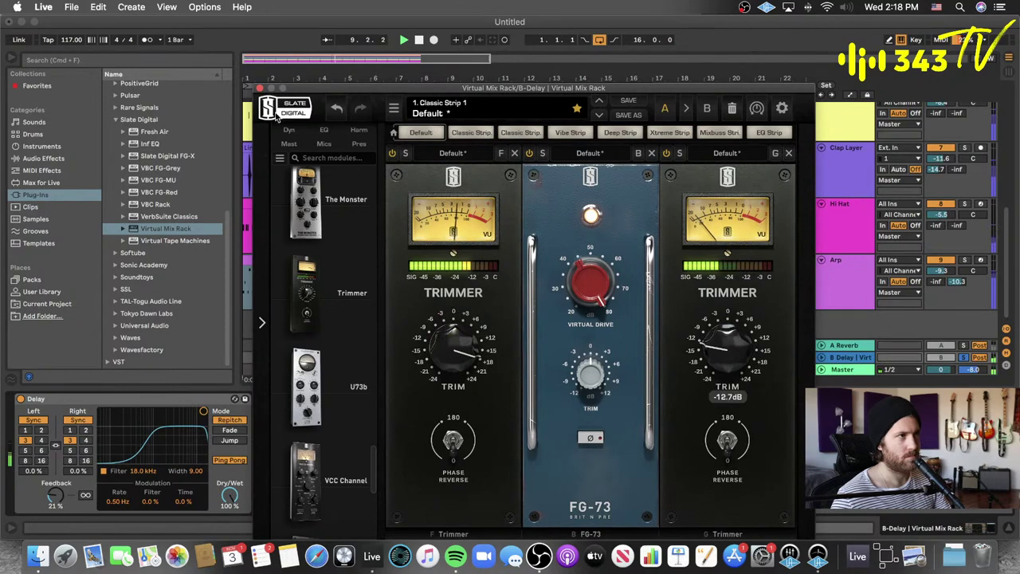
# - Toggle the Virtual Mix Rack off and on to compare, and lower the second Trimmer's trim to about -15 dB
pyautogui.moveTo(375, 90); pyautogui.dragTo(570, 89)
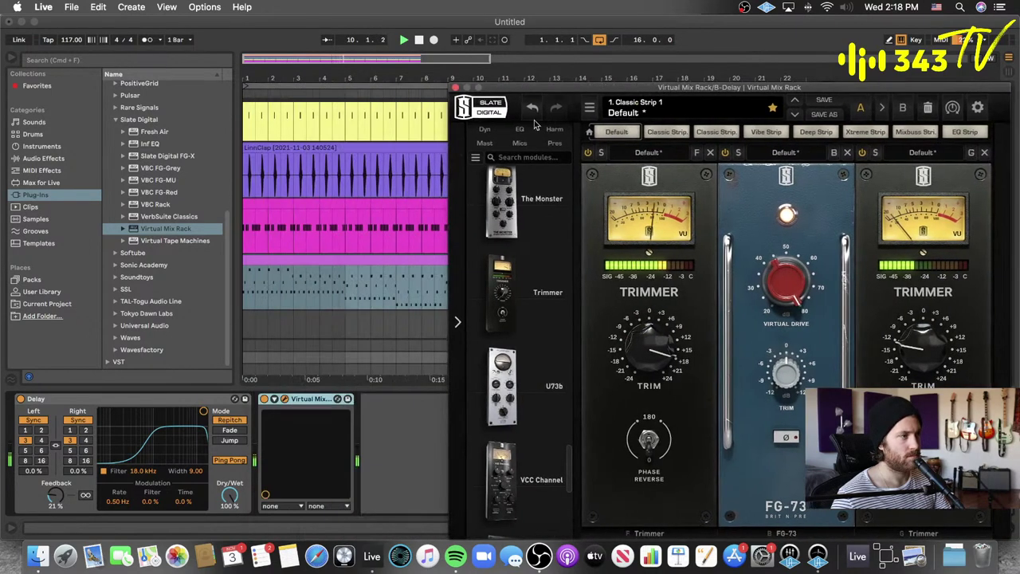
pyautogui.click(264, 399)
pyautogui.click(263, 399)
pyautogui.moveTo(922, 349); pyautogui.dragTo(920, 357)
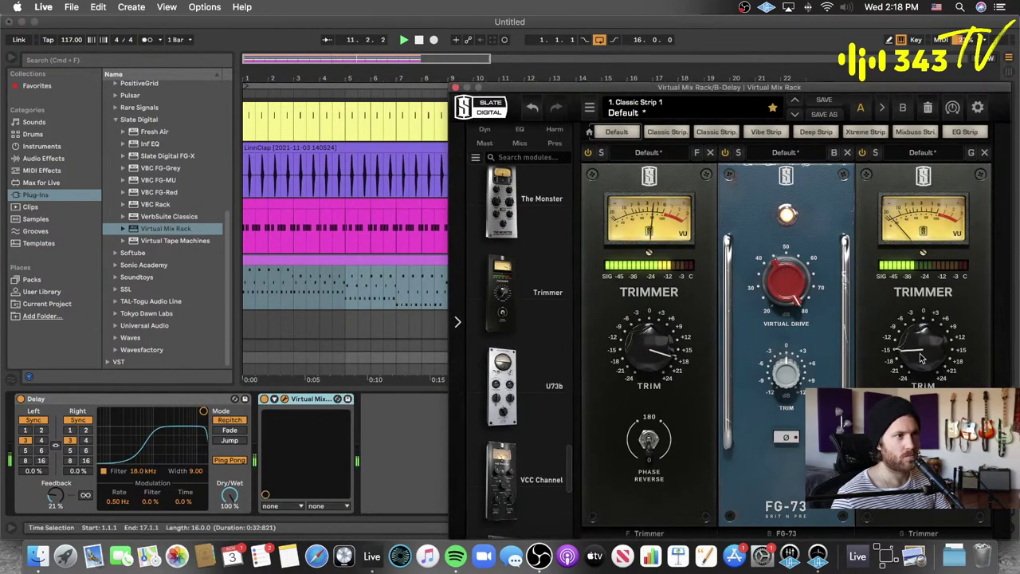
# - Insert the CS-EQ module into the fourth slot of the Virtual Mix Rack, after the second Trimmer
pyautogui.moveTo(711, 88); pyautogui.dragTo(549, 52)
pyautogui.scroll(2, 327, 326)
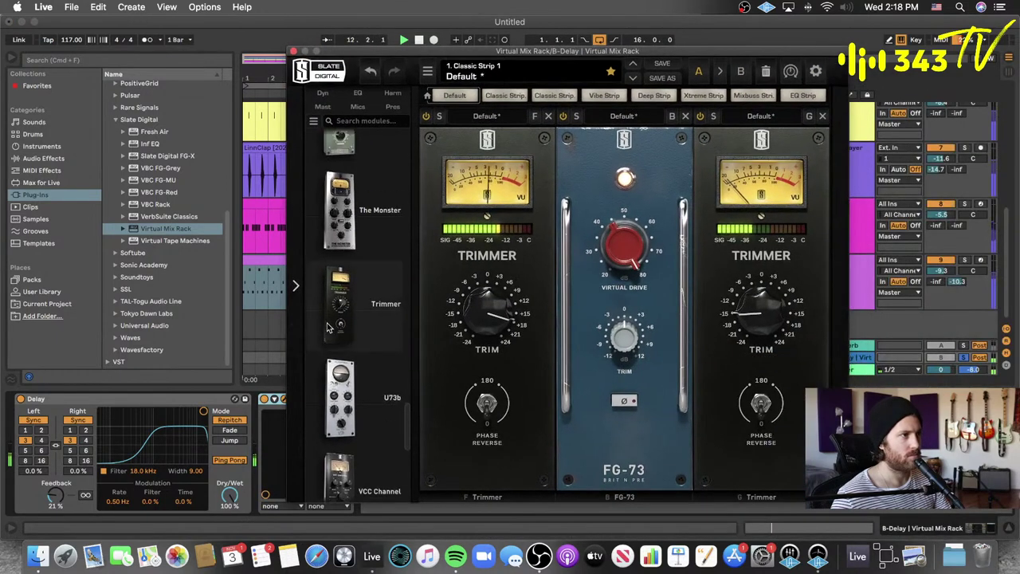
pyautogui.scroll(15, 328, 327)
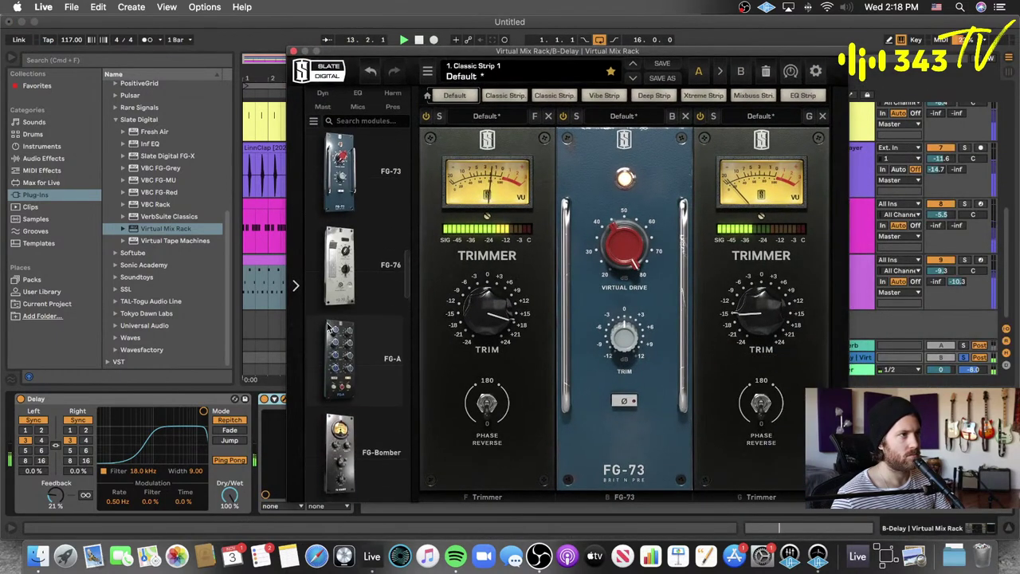
pyautogui.scroll(12, 328, 326)
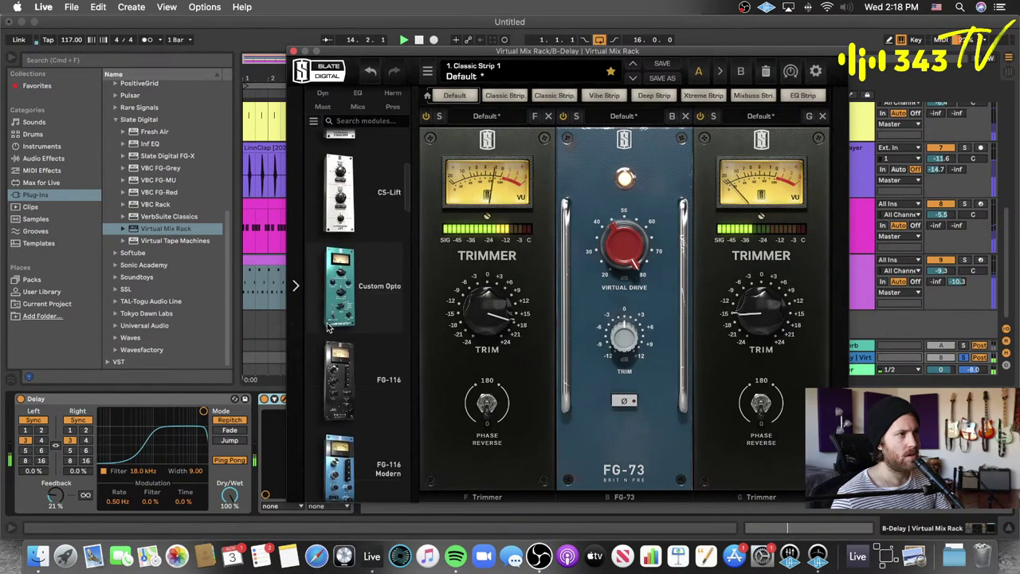
pyautogui.scroll(4, 327, 326)
pyautogui.moveTo(330, 314); pyautogui.dragTo(892, 327)
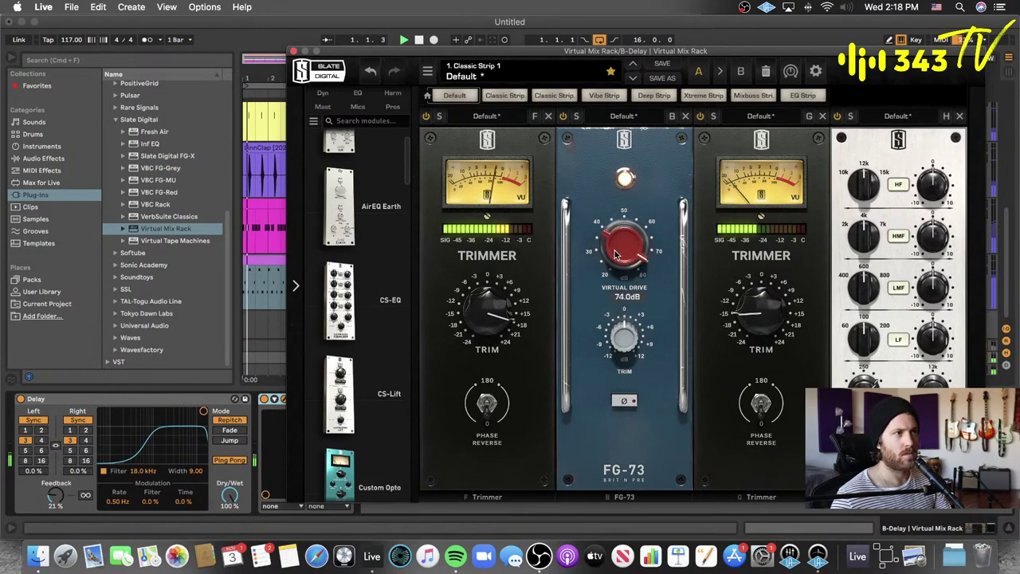
# - Set the FG-73's Virtual Drive to 76.2 dB and unsolo the B Delay return
pyautogui.moveTo(632, 282); pyautogui.dragTo(622, 255)
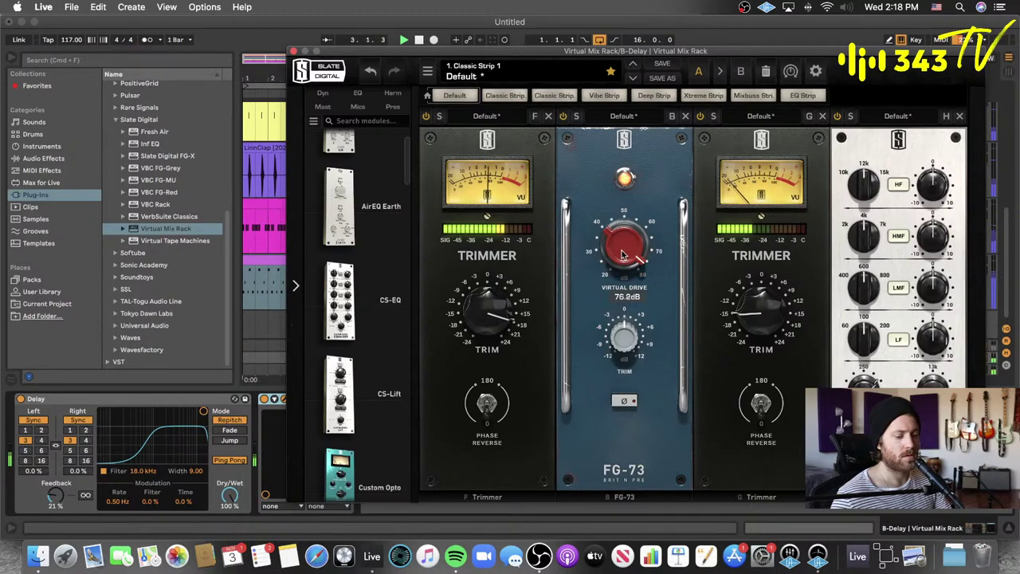
pyautogui.moveTo(665, 57); pyautogui.dragTo(537, 74)
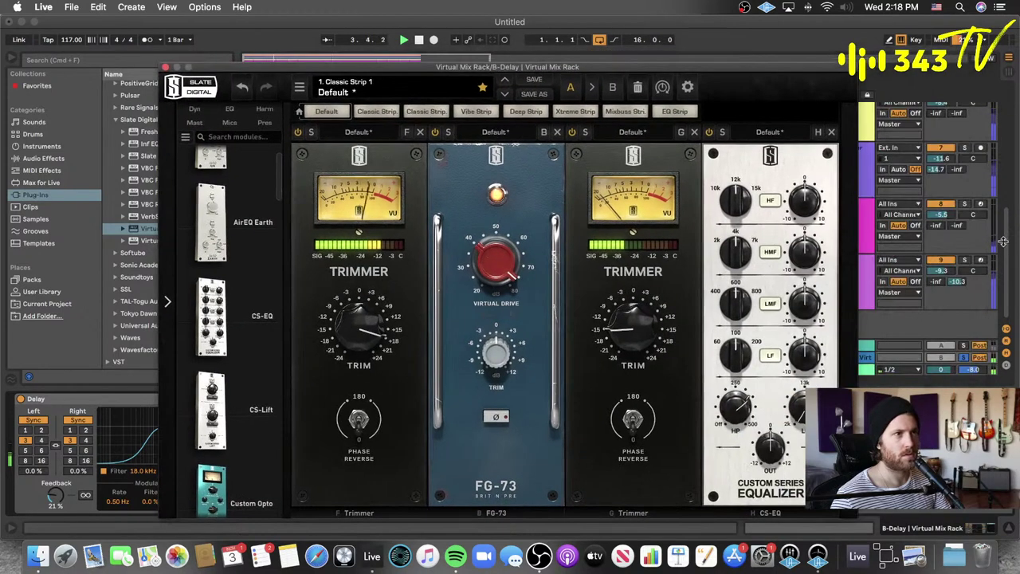
pyautogui.click(964, 356)
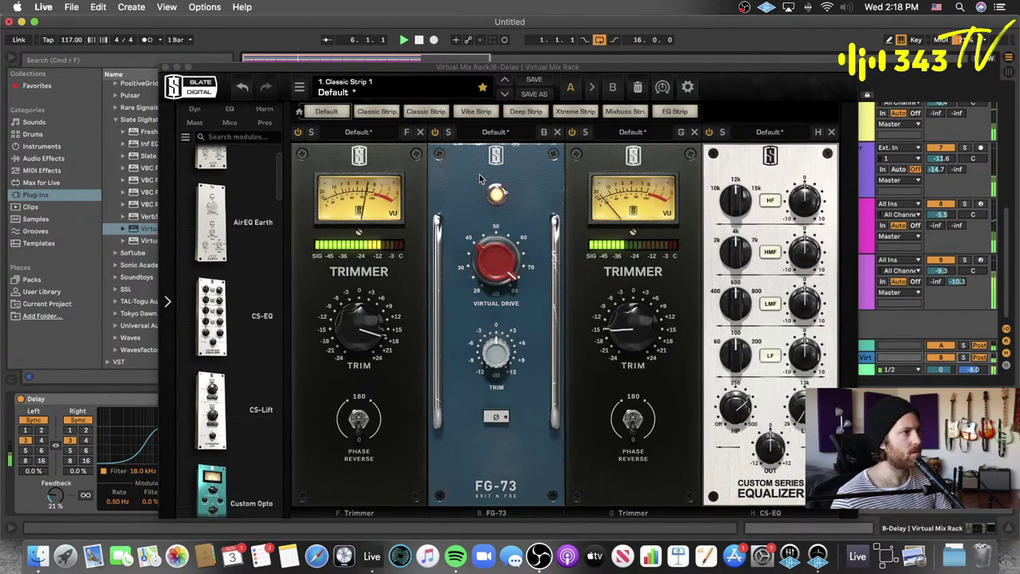
# - Save the Live Set as Finale Song in the 343 Projects folder inside Music Production, and close the plug-in window
pyautogui.press('super+s')
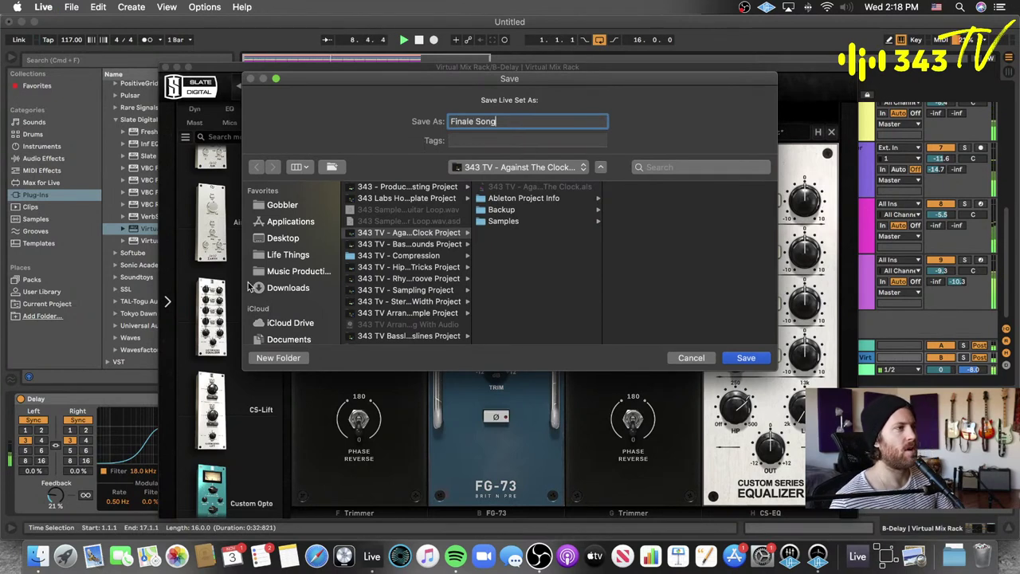
pyautogui.click(271, 271)
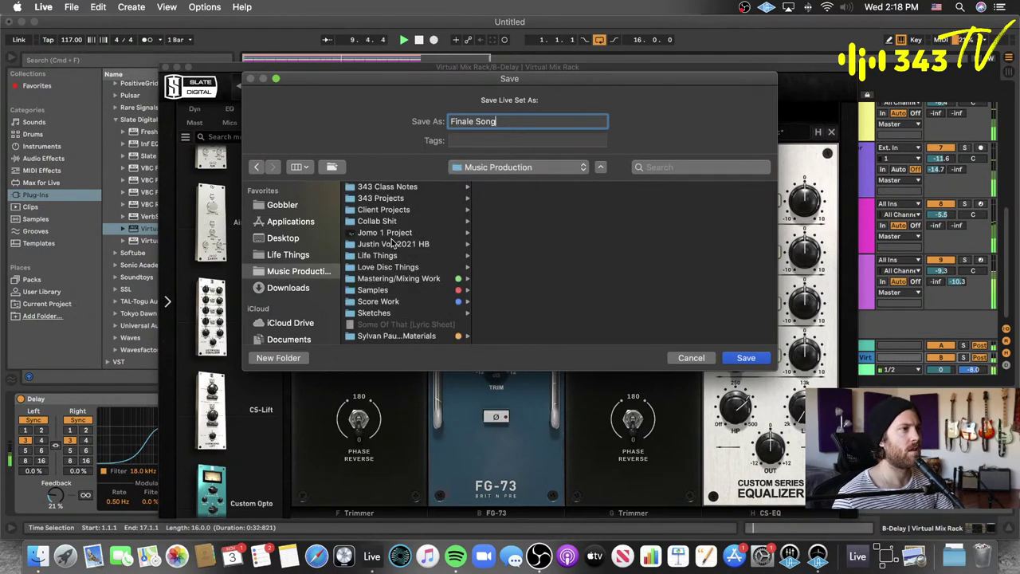
pyautogui.click(380, 197)
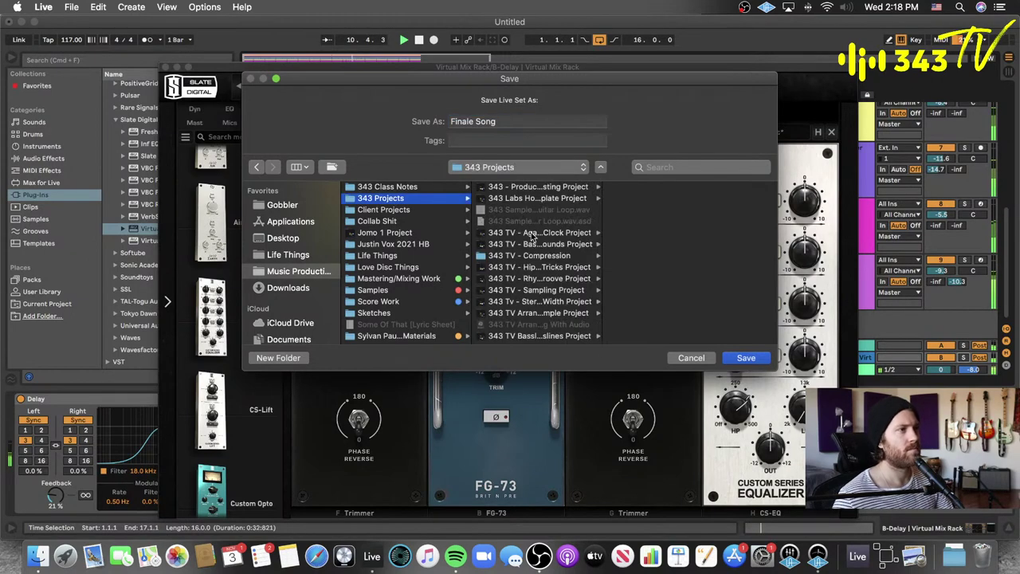
pyautogui.scroll(-10, 533, 255)
pyautogui.scroll(10, 534, 255)
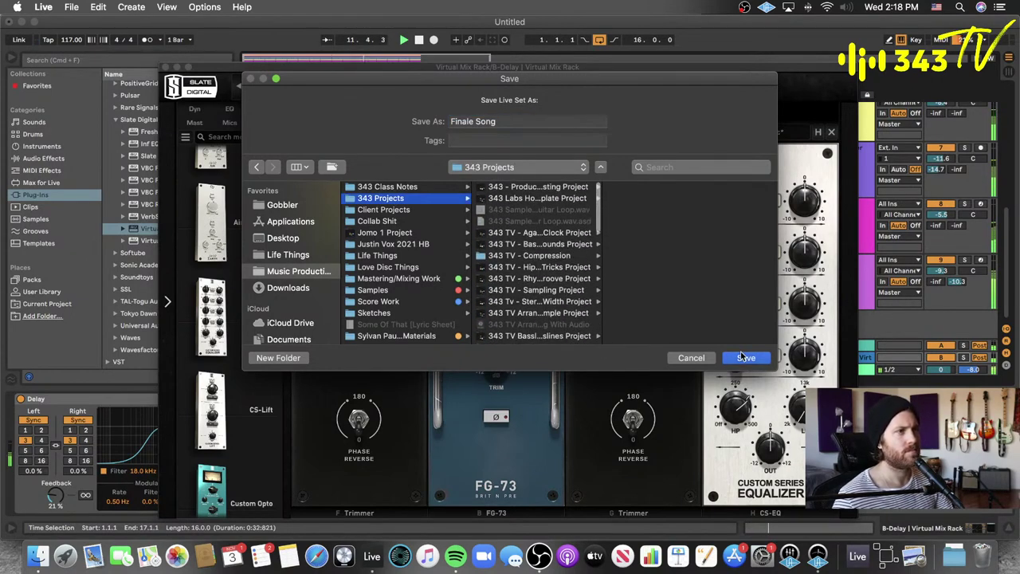
pyautogui.click(745, 357)
pyautogui.click(169, 67)
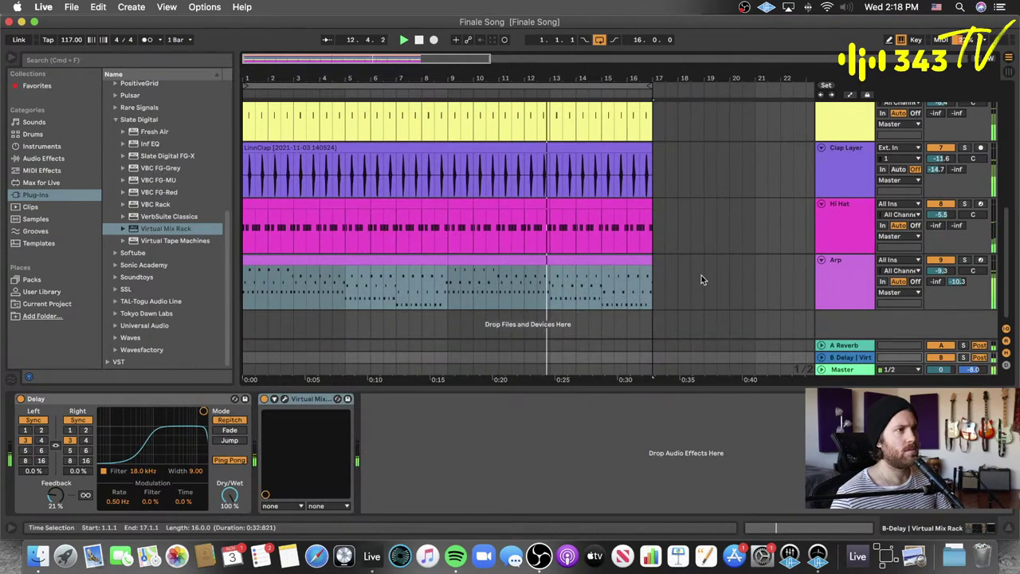
# - Insert a new MIDI track between the Harmonizing Blip and Chords tracks
pyautogui.moveTo(635, 389); pyautogui.dragTo(638, 446)
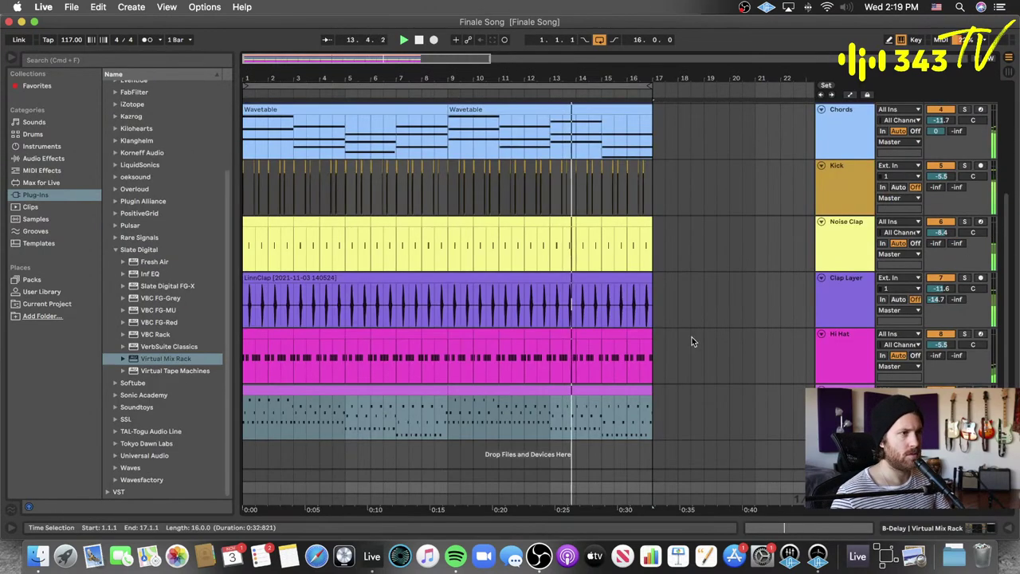
pyautogui.click(666, 266)
pyautogui.scroll(4, 661, 267)
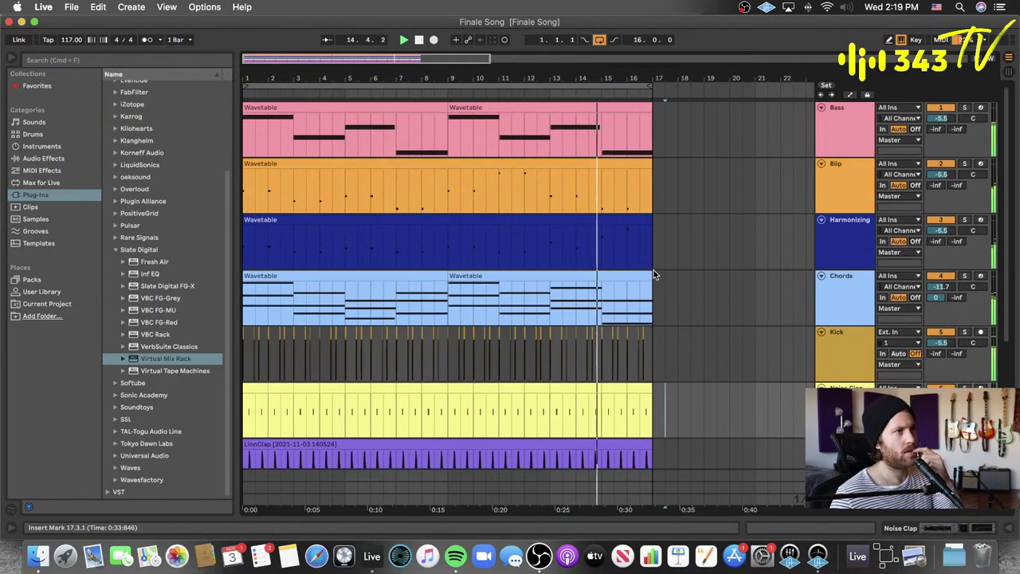
pyautogui.click(837, 241)
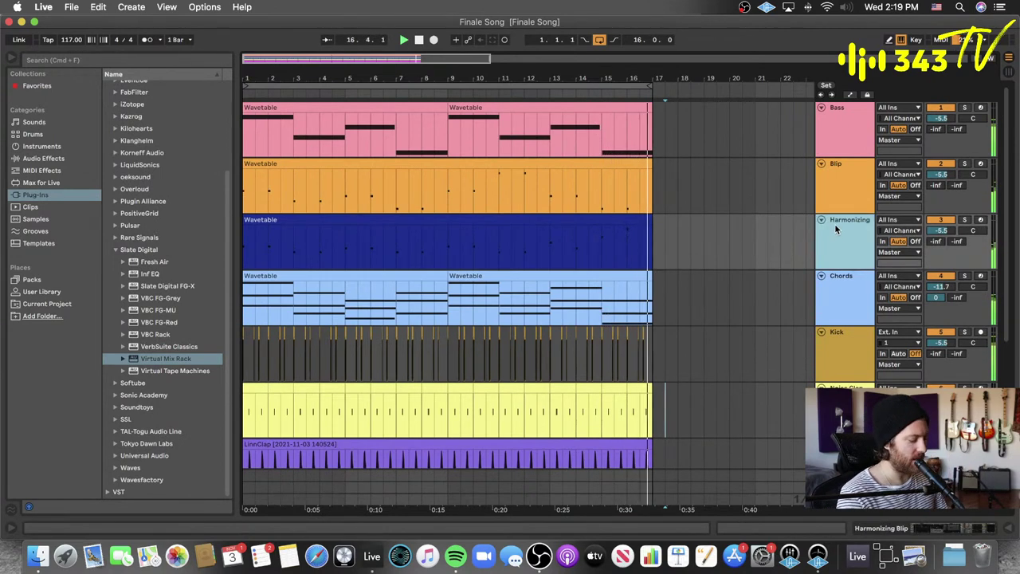
pyautogui.press('super+shift+t')
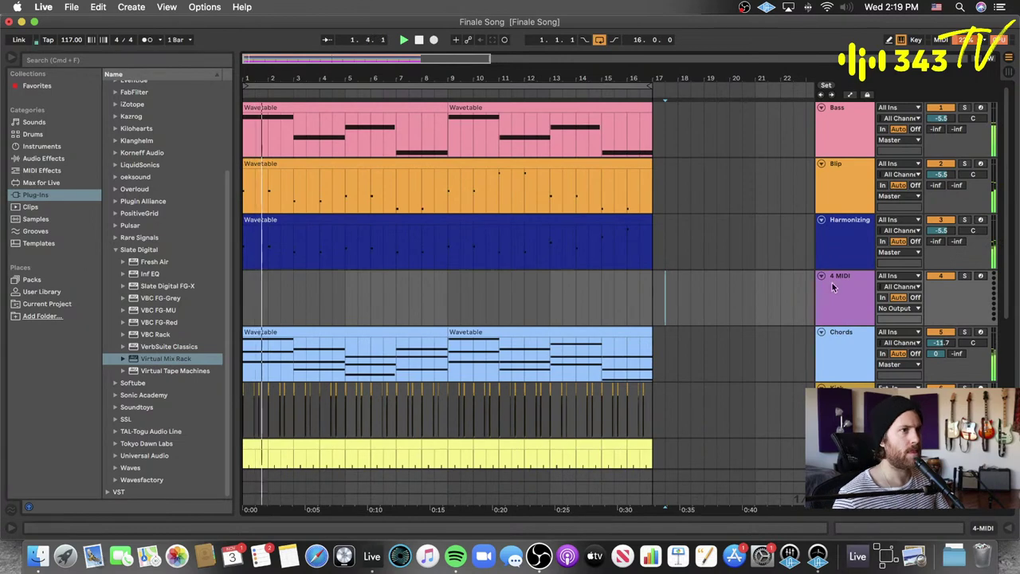
# - Load Virtual Mix Rack on the Arp track and insert the FG-S equalizer into its first slot
pyautogui.scroll(-5, 717, 258)
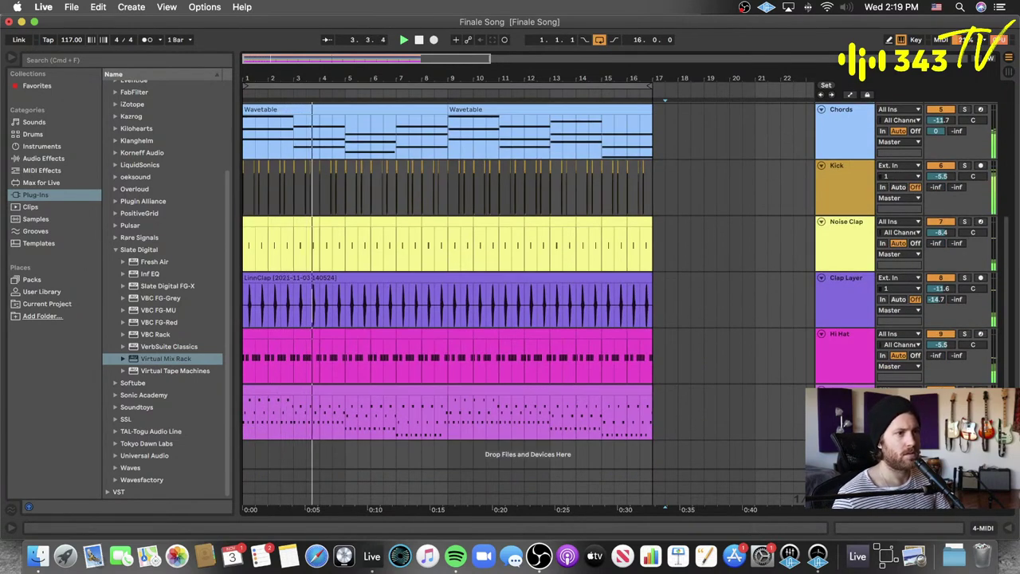
pyautogui.click(850, 486)
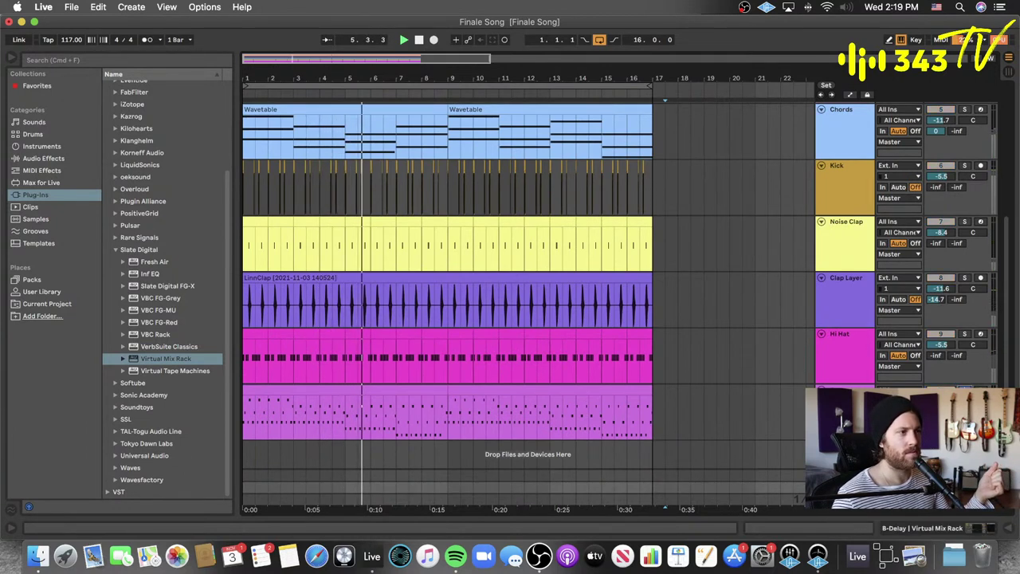
pyautogui.click(847, 396)
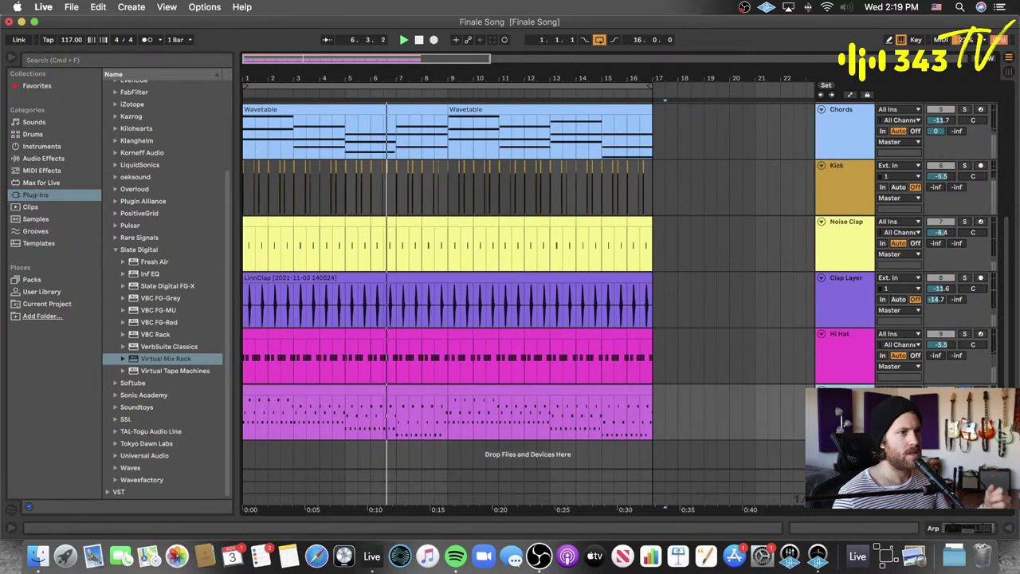
pyautogui.click(145, 359)
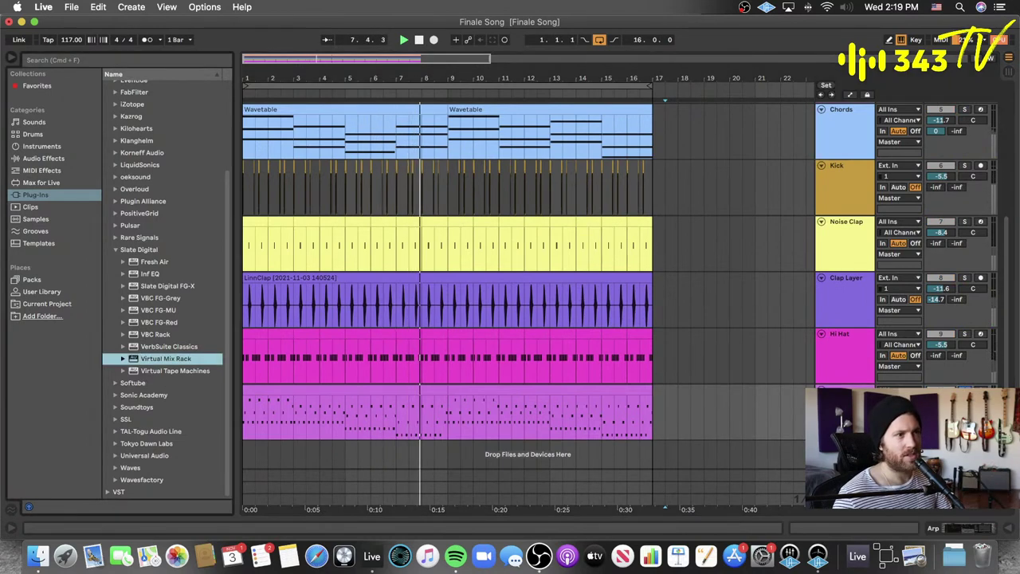
pyautogui.scroll(-12, 247, 359)
pyautogui.moveTo(248, 253); pyautogui.dragTo(312, 272)
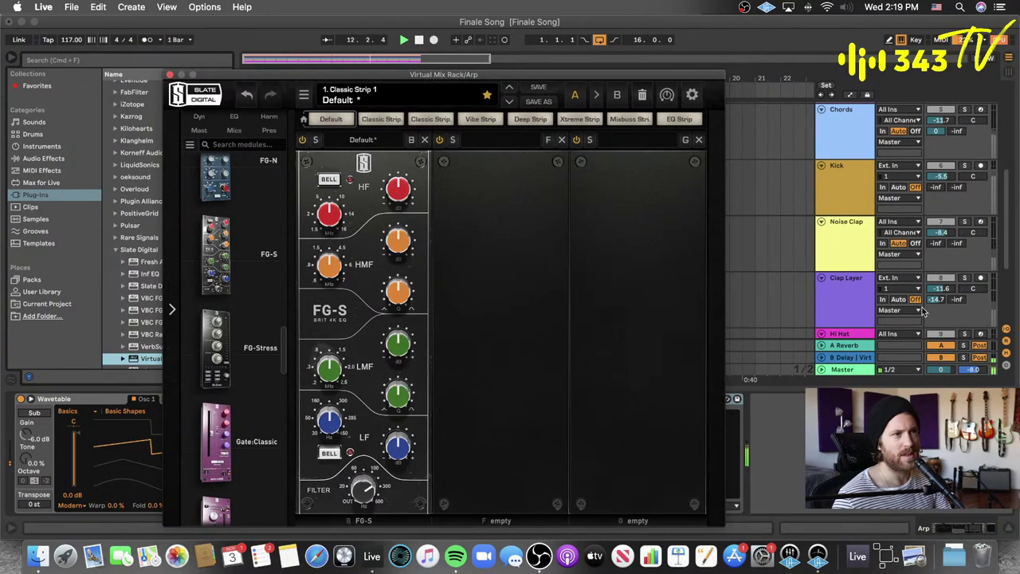
# - Adjust the FG-S filter on the Arp and set Wavetable's Env 2 modulation of Filter 1 Freq to 53
pyautogui.scroll(-4, 922, 310)
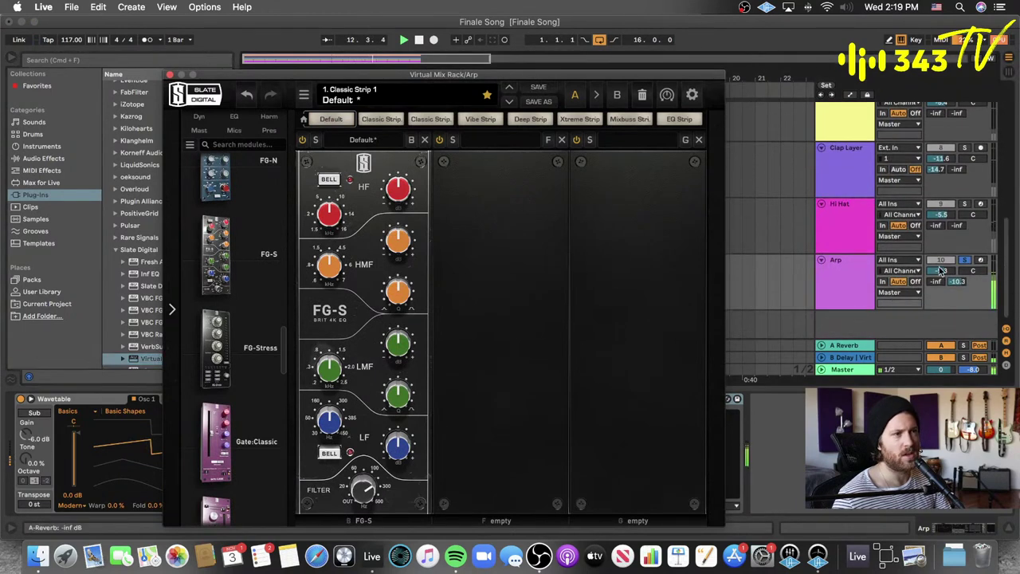
pyautogui.click(360, 491)
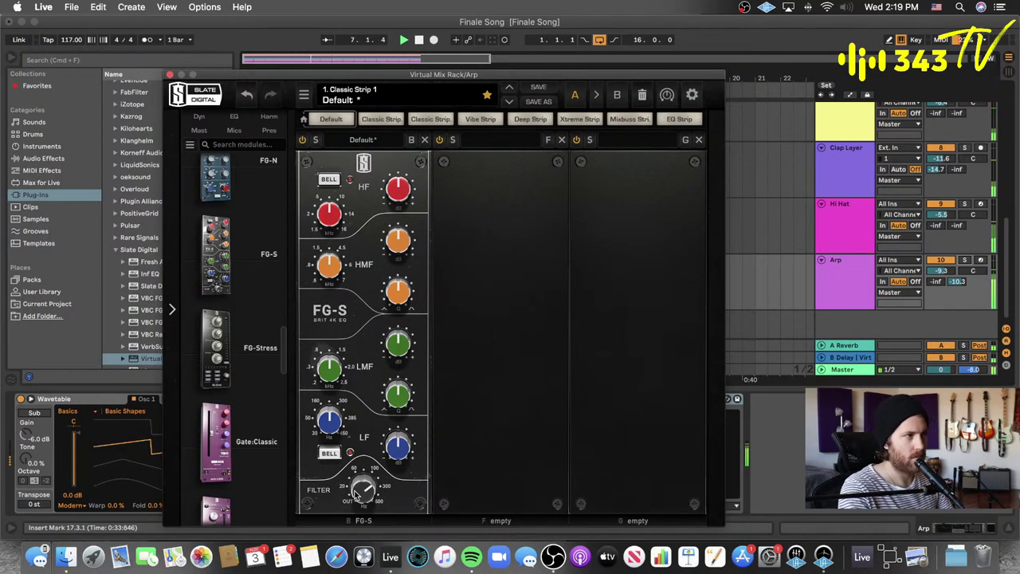
pyautogui.click(170, 75)
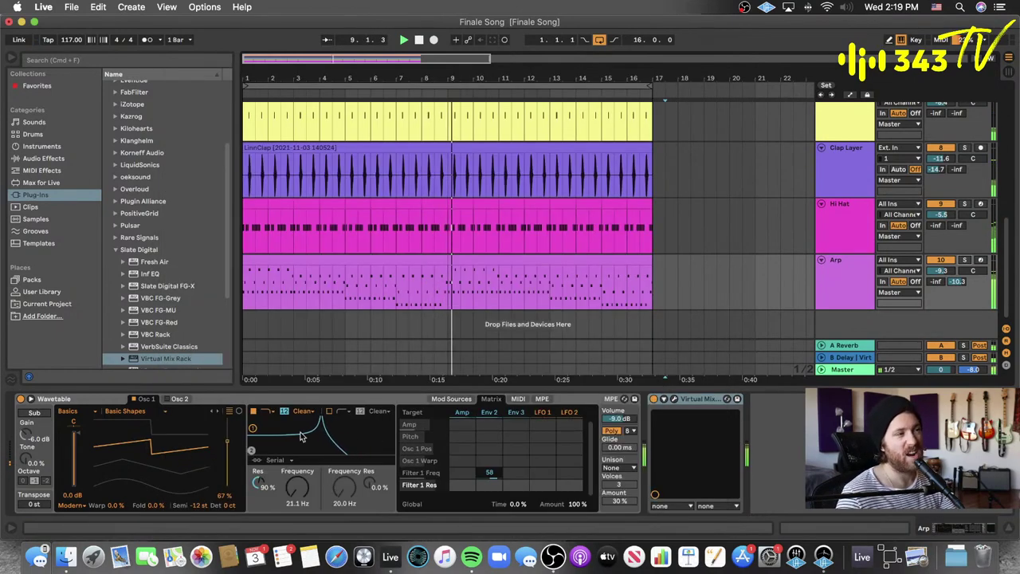
pyautogui.moveTo(490, 474); pyautogui.dragTo(490, 481)
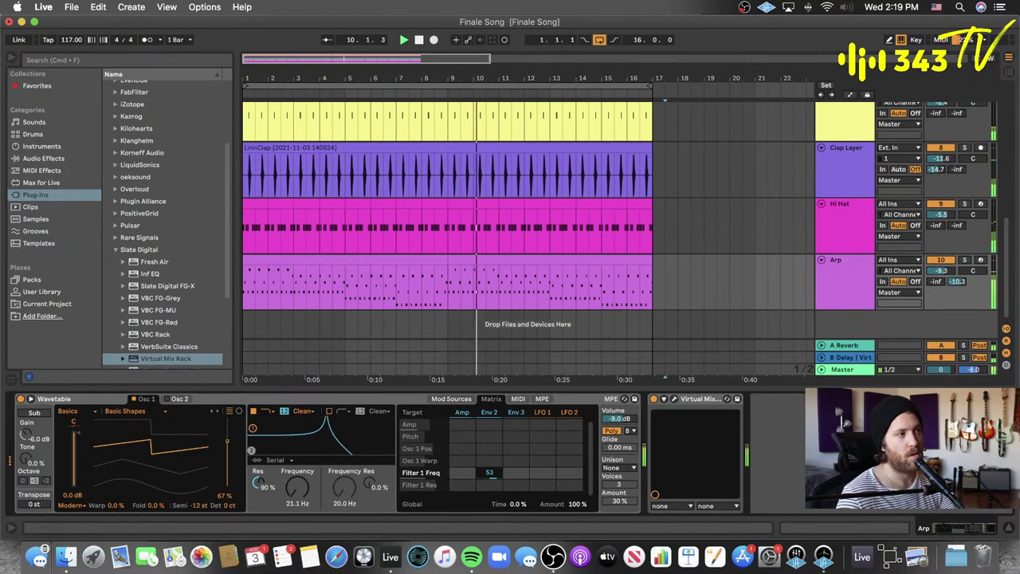
# - Delete the empty MIDI track between Harmonizing Blip and Chords
pyautogui.click(778, 387)
pyautogui.scroll(5, 649, 282)
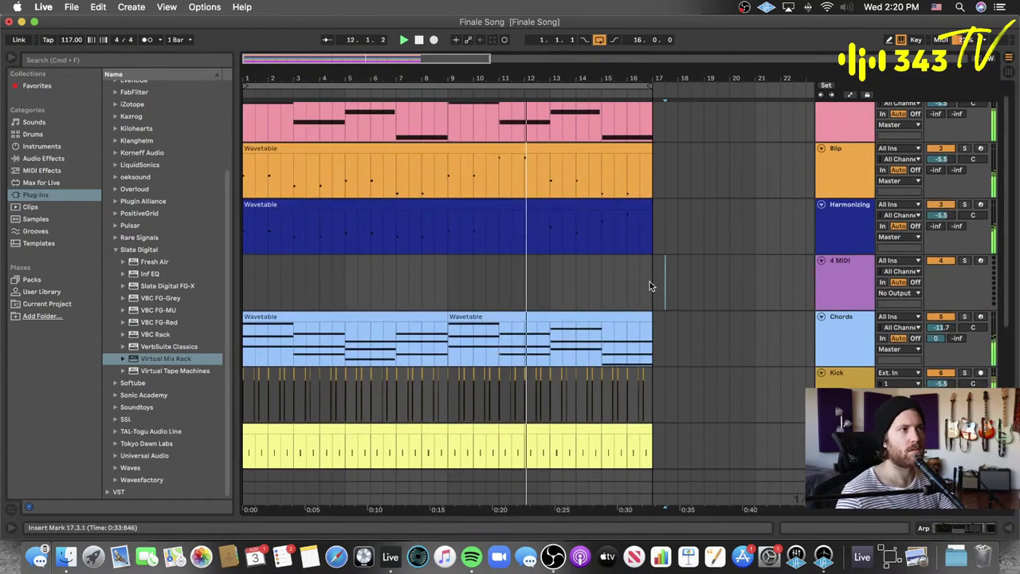
pyautogui.click(834, 294)
pyautogui.press('Delete')
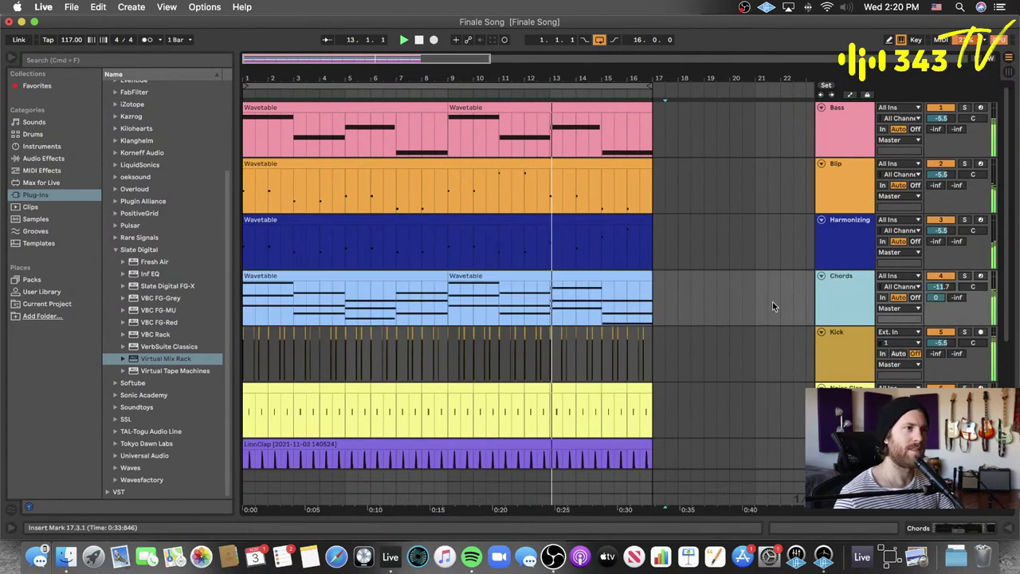
# - Stop playback with the position back at the arrangement's start, and switch to OBS
pyautogui.click(656, 260)
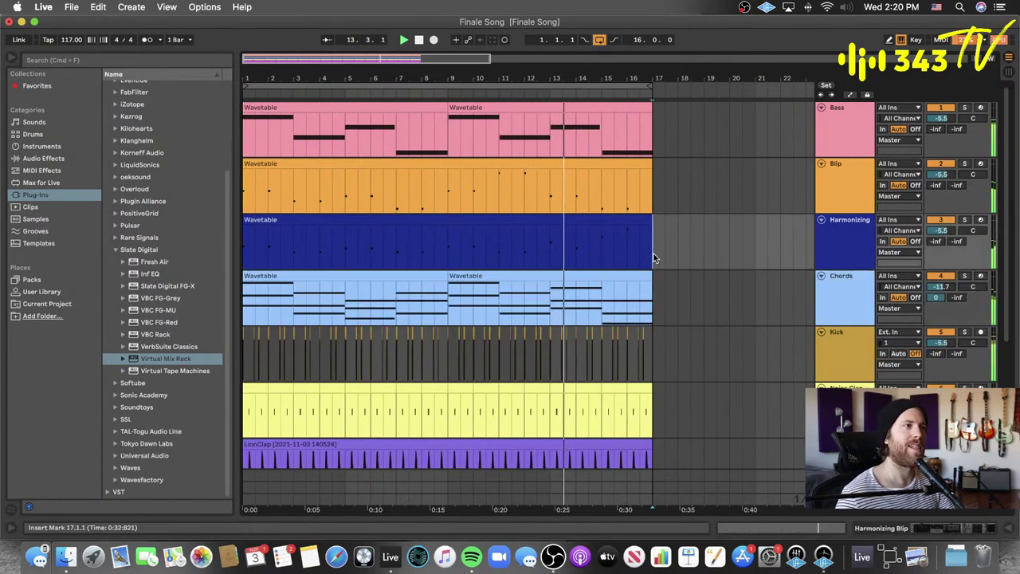
pyautogui.click(419, 40)
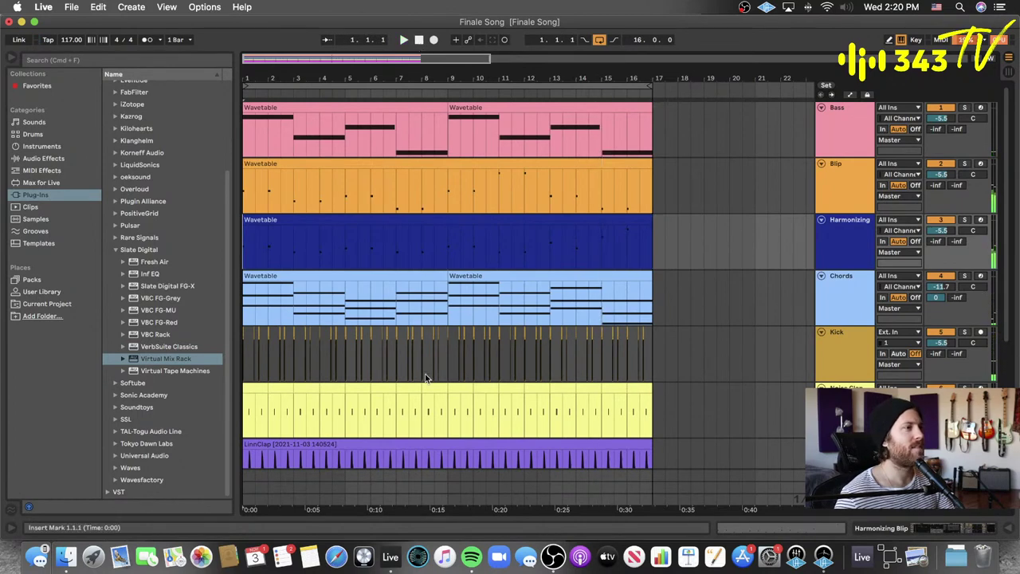
pyautogui.click(555, 558)
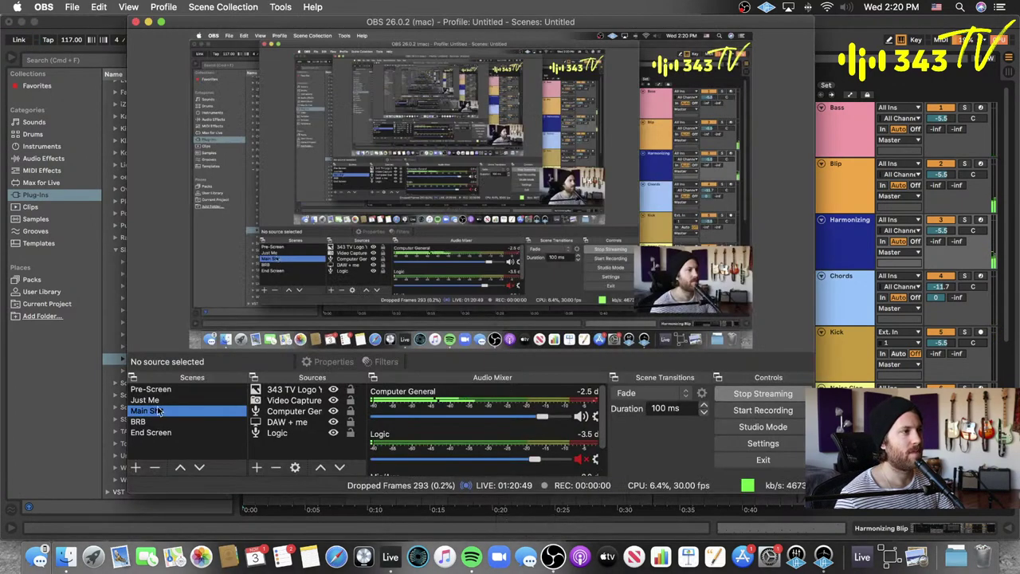